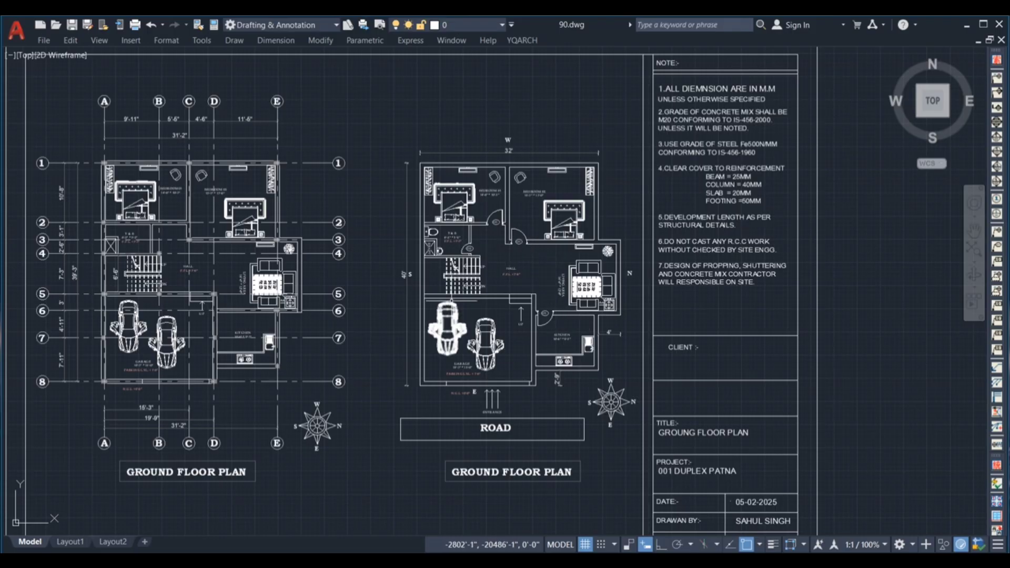
# Step: Examine the ground floor plan beside the notes, checking its overall dimensions, room layout and the compass's E label
pyautogui.scroll(2, 633, 382)
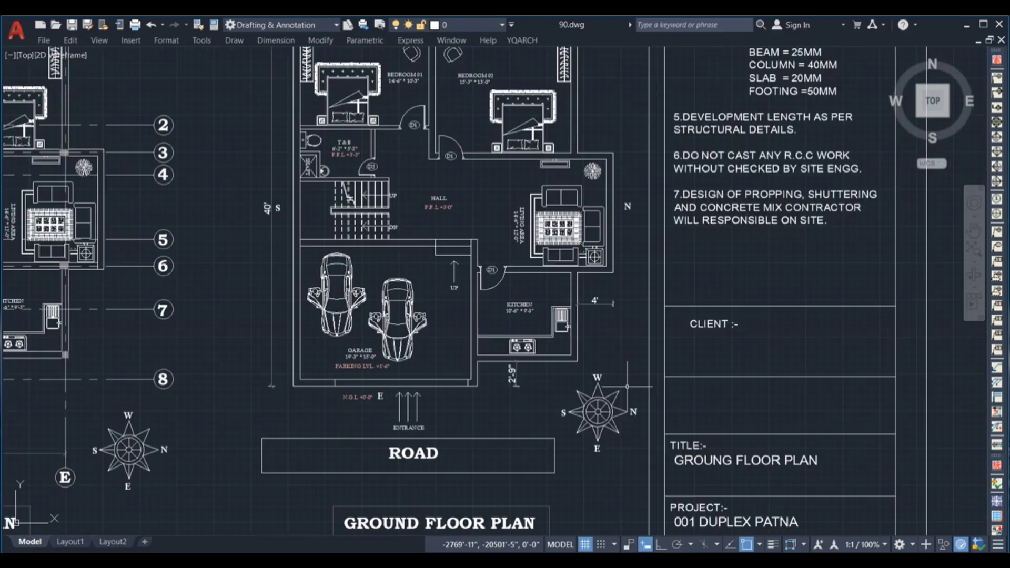
pyautogui.click(597, 442)
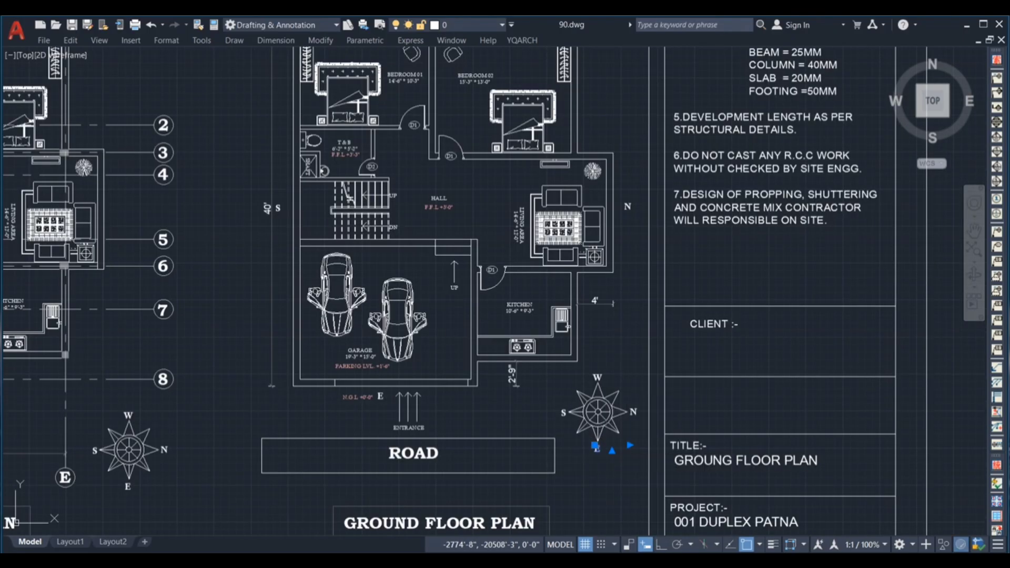
pyautogui.scroll(-2, 466, 369)
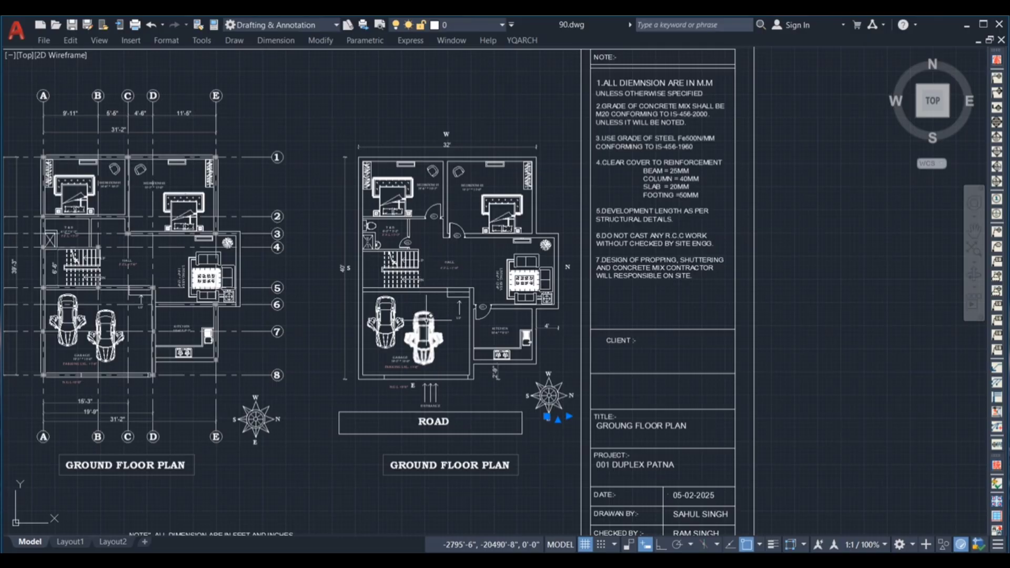
pyautogui.scroll(2, 507, 402)
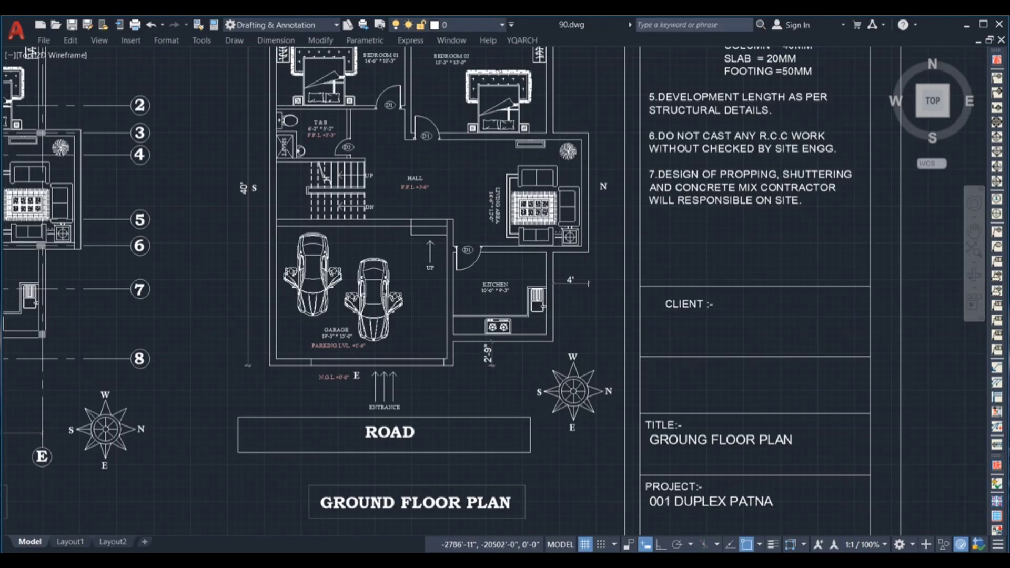
pyautogui.scroll(-2, 453, 370)
pyautogui.scroll(2, 429, 136)
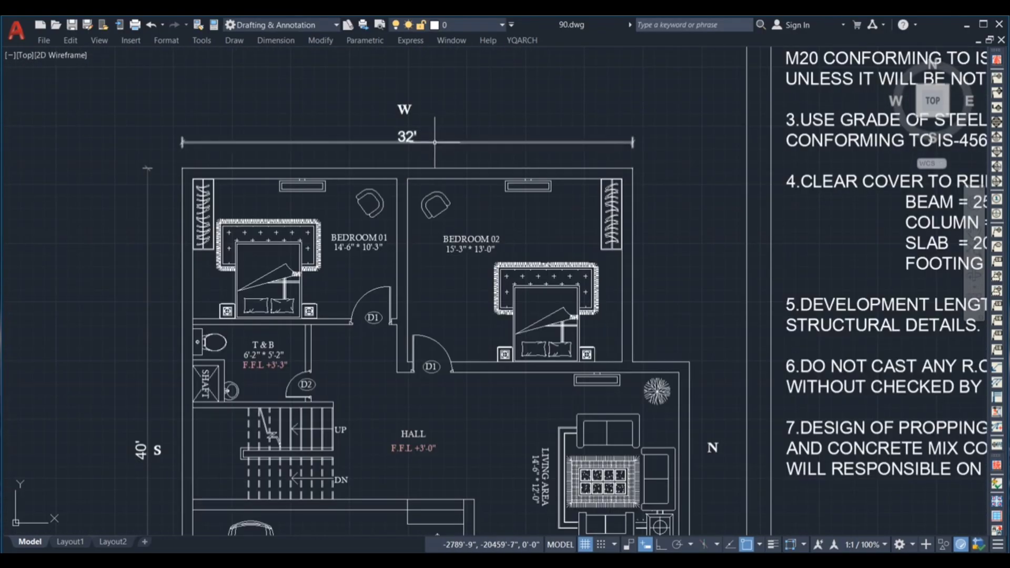
pyautogui.scroll(-2, 434, 136)
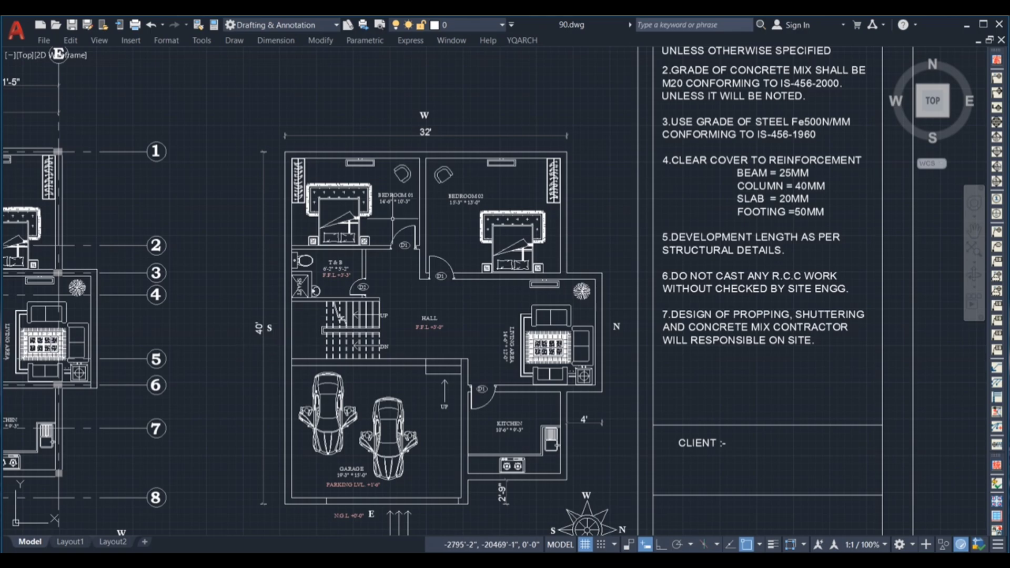
pyautogui.moveTo(424, 246); pyautogui.dragTo(383, 110, button='middle')
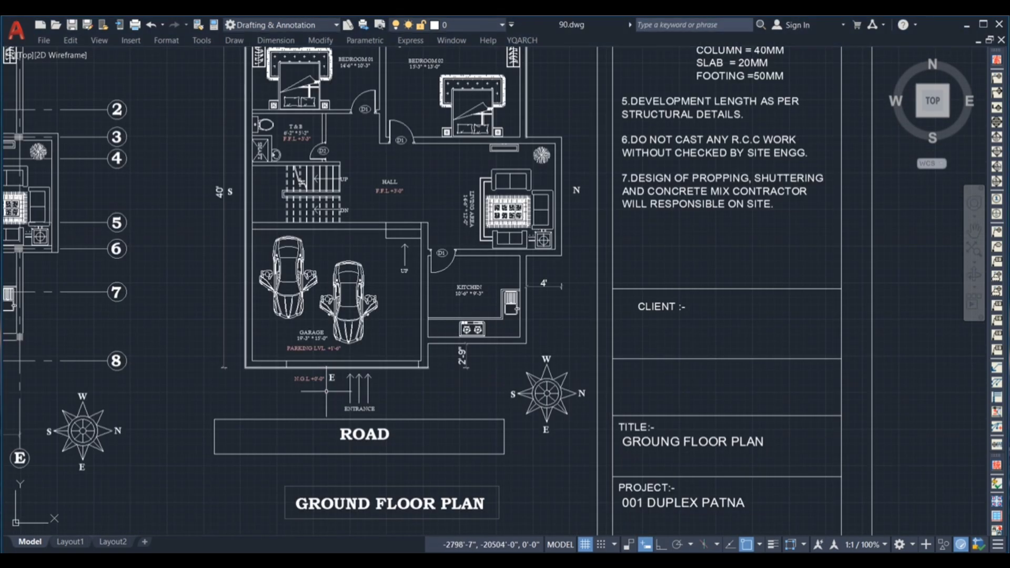
# Step: Highlight the E direction label at the garage entrance, inspect the plan's road-facing side, and clear the selection
pyautogui.scroll(4, 336, 374)
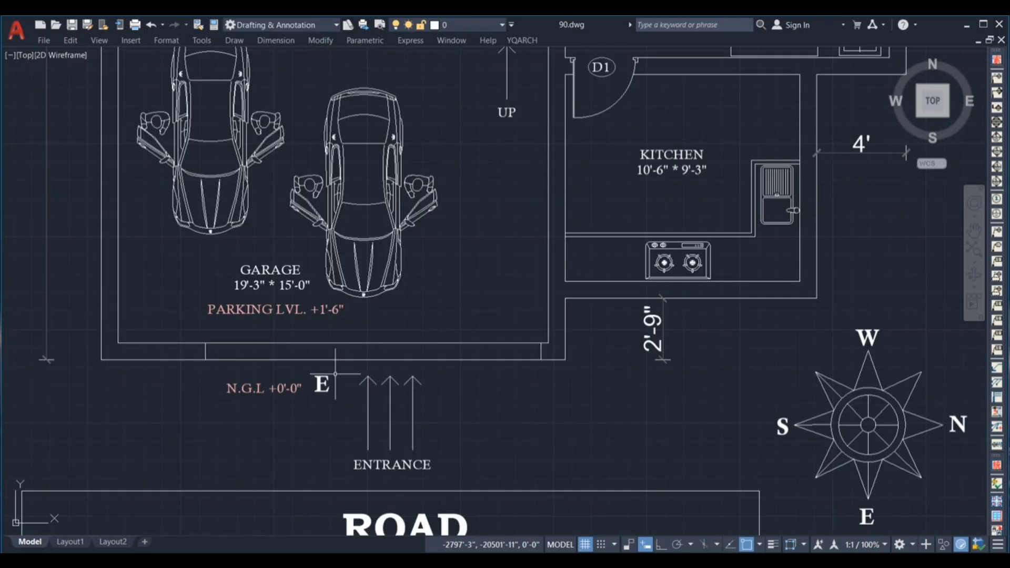
pyautogui.click(327, 383)
pyautogui.scroll(-2, 372, 415)
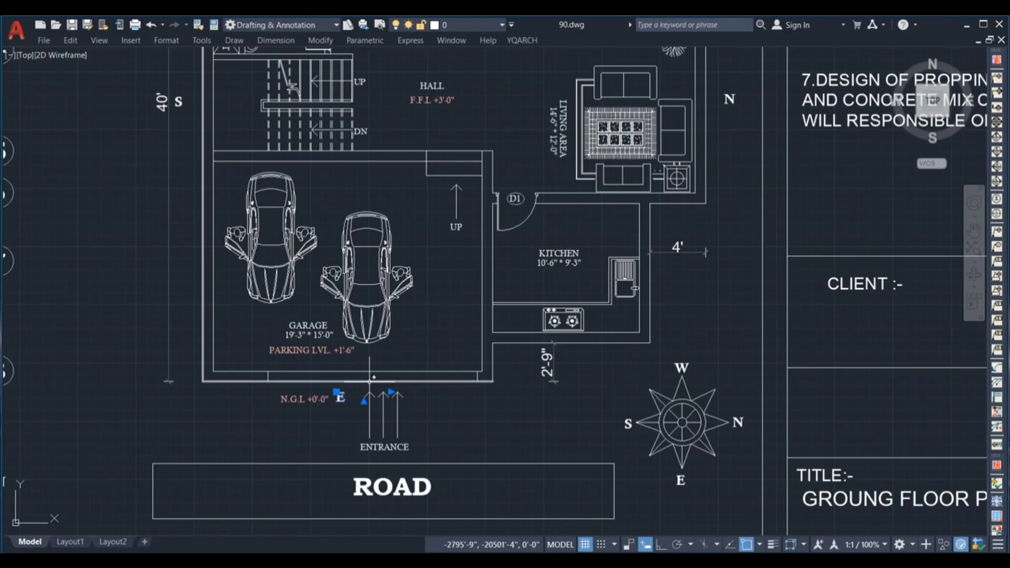
pyautogui.scroll(-4, 395, 391)
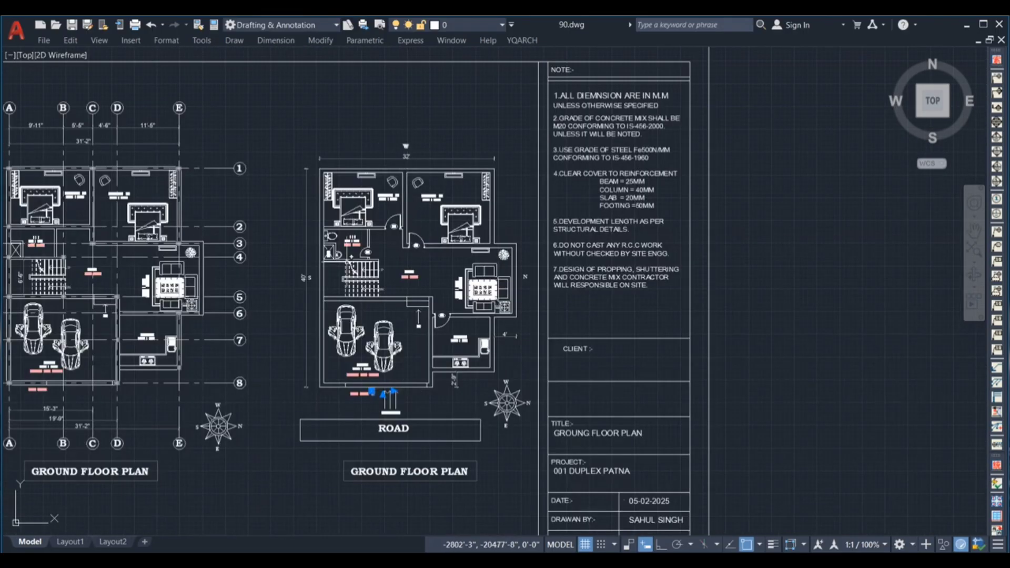
pyautogui.scroll(2, 310, 268)
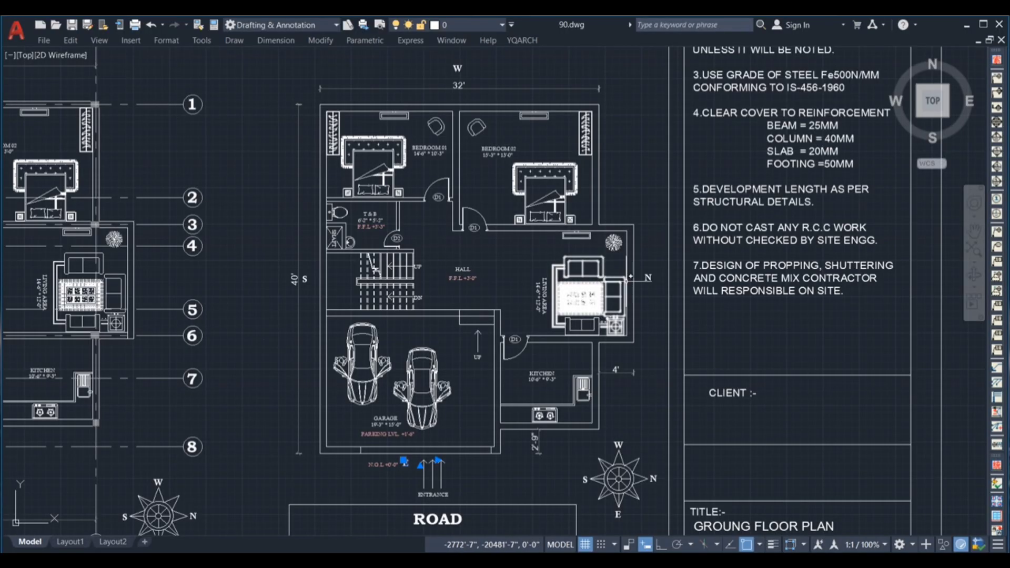
pyautogui.press('Escape')
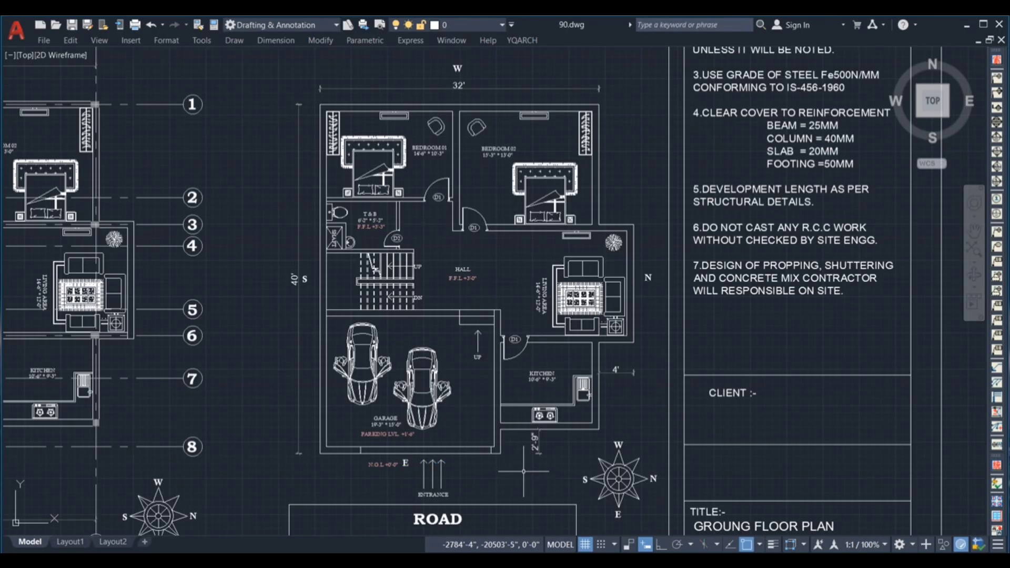
# Step: Highlight the two cars in the garage, inspect the adjoining kitchen area, and clear the selection
pyautogui.scroll(4, 434, 417)
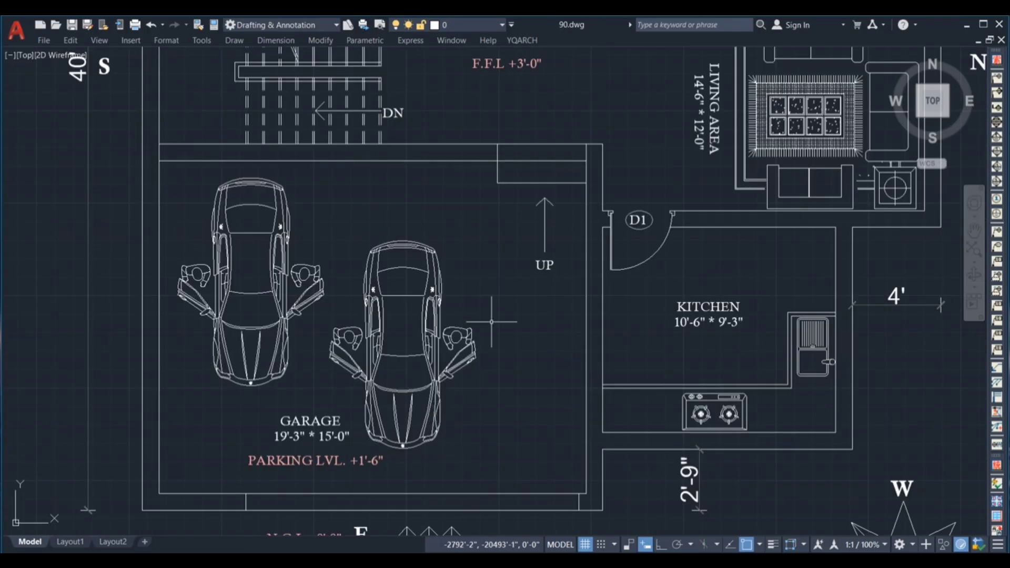
pyautogui.click(492, 318)
pyautogui.click(216, 390)
pyautogui.scroll(-2, 300, 363)
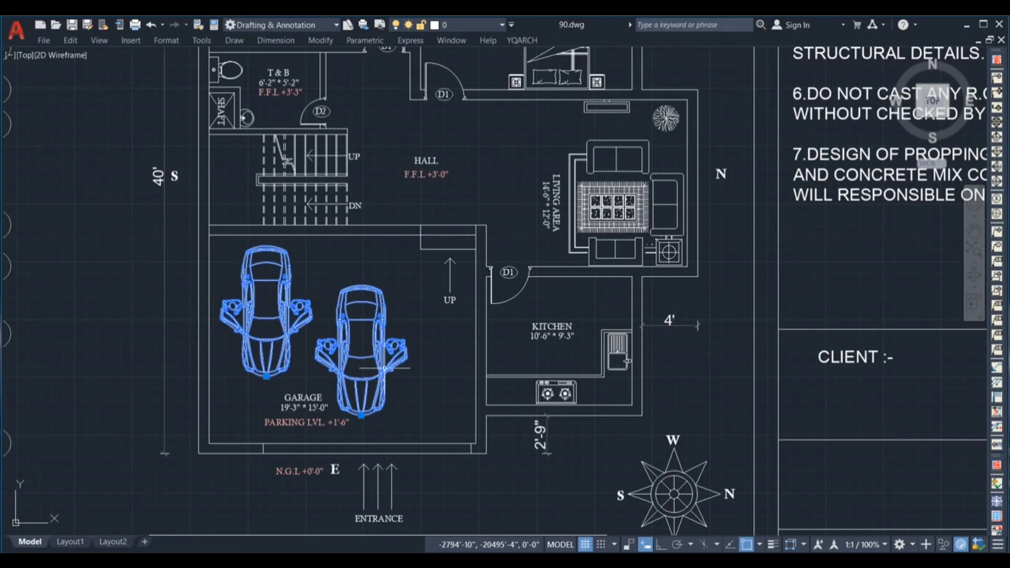
pyautogui.scroll(-2, 426, 330)
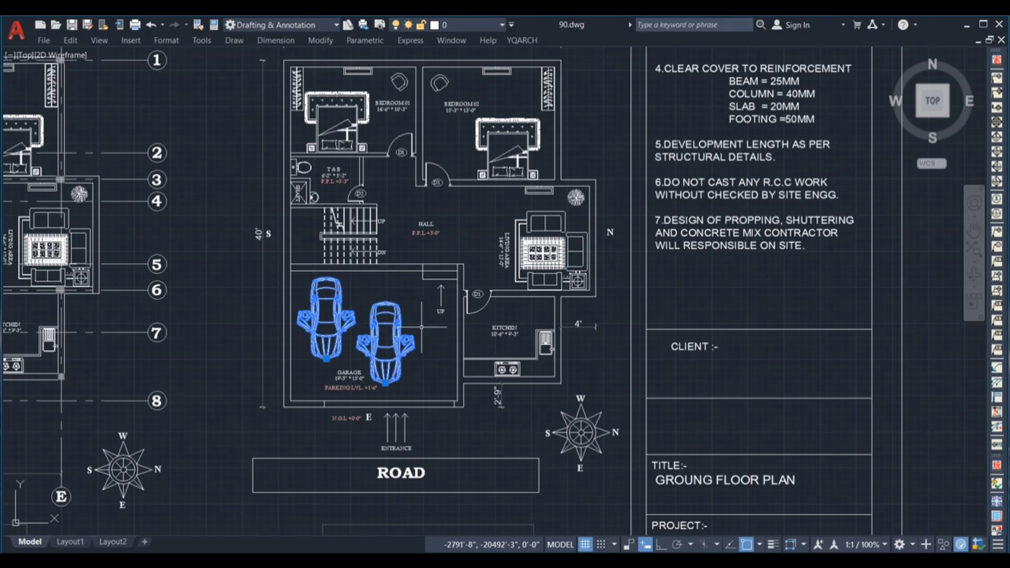
pyautogui.click(407, 289)
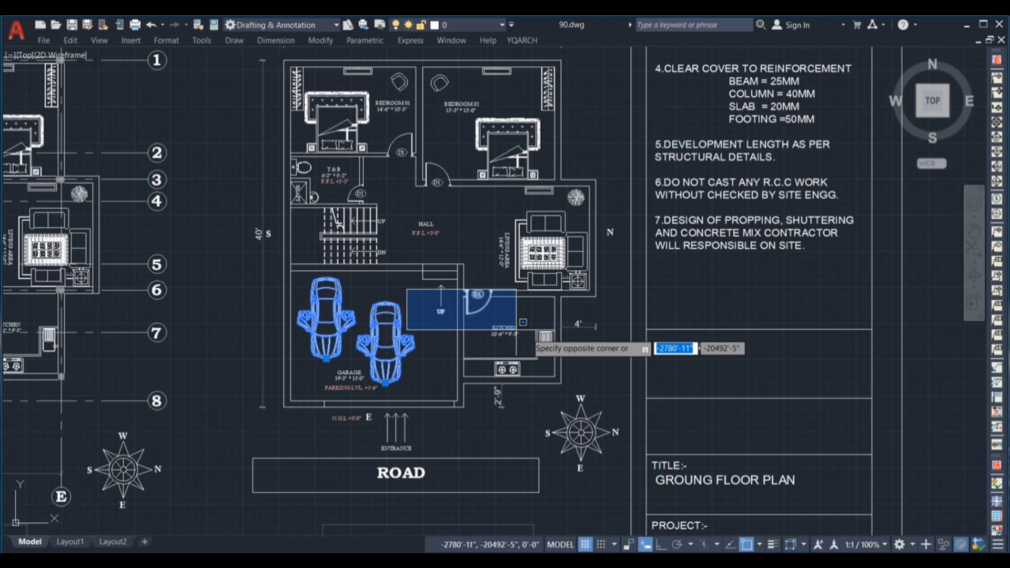
pyautogui.click(610, 401)
pyautogui.press('Escape')
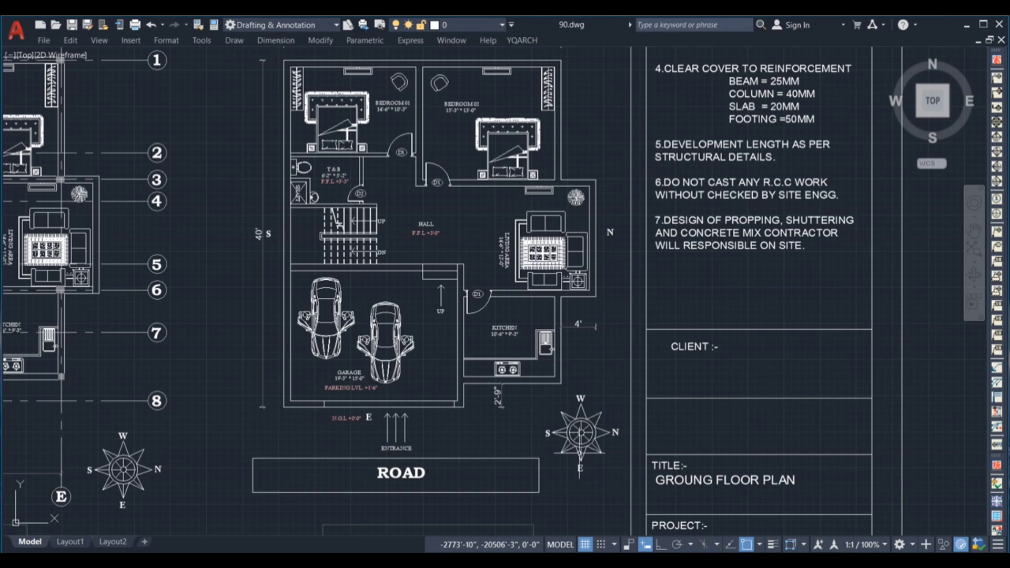
# Step: Highlight the E and N labels and the north-east pointer of the compass near the kitchen, and clear the selection
pyautogui.scroll(4, 589, 456)
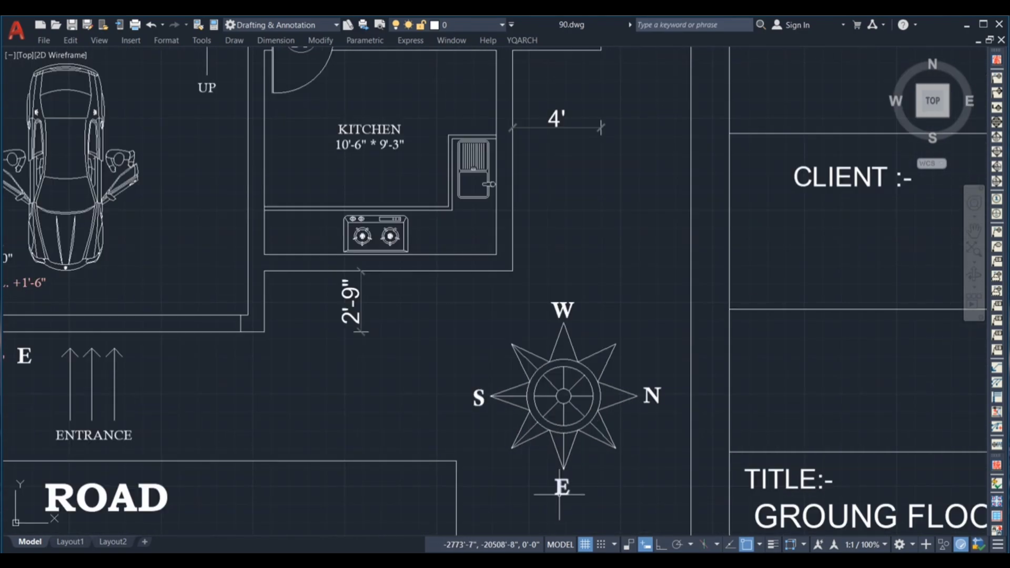
pyautogui.click(651, 395)
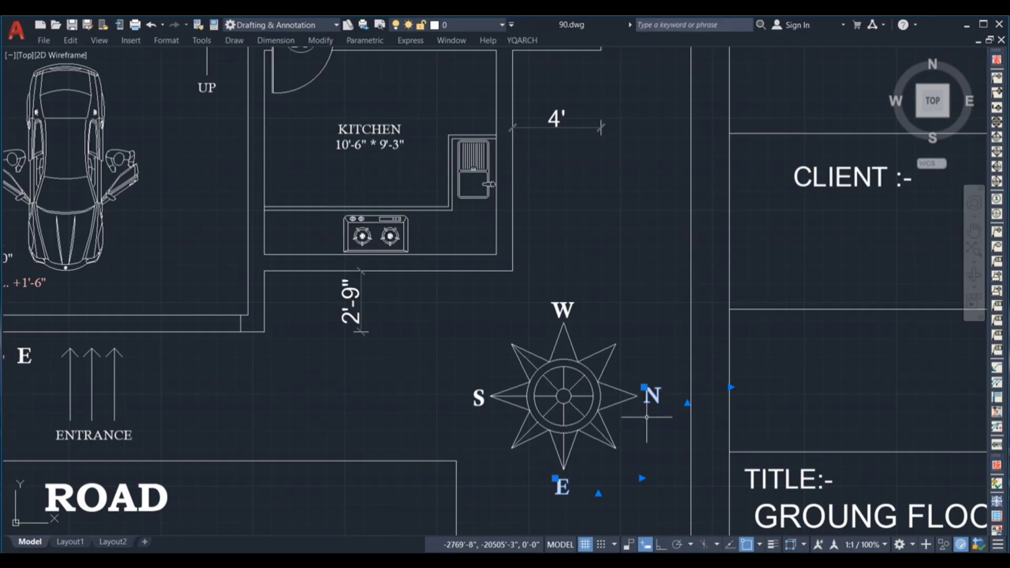
pyautogui.click(648, 414)
pyautogui.click(592, 497)
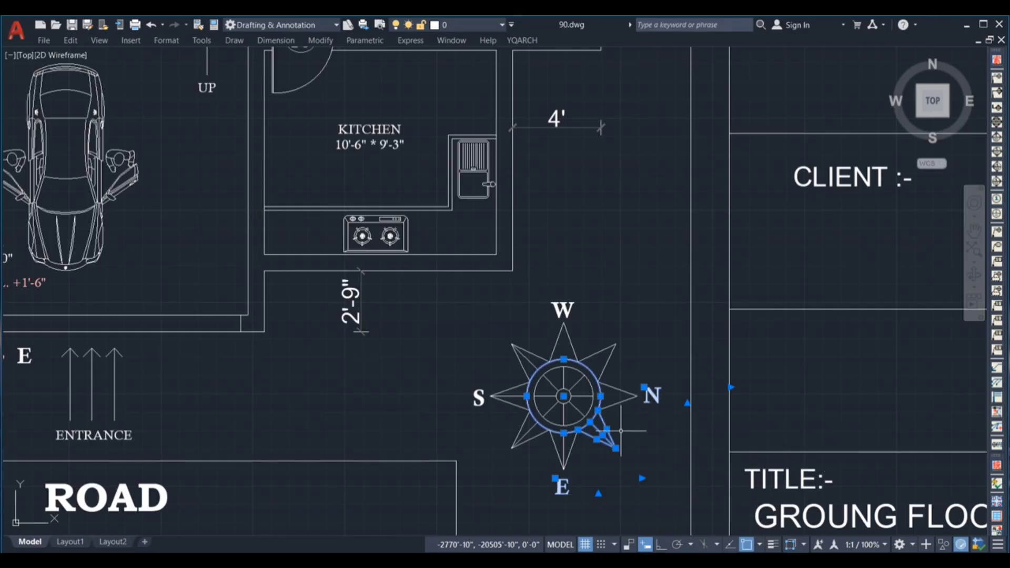
pyautogui.press('Escape')
# Step: Select only the compass's north-east pointer with its N and E labels to compare that direction with the plan
pyautogui.click(658, 414)
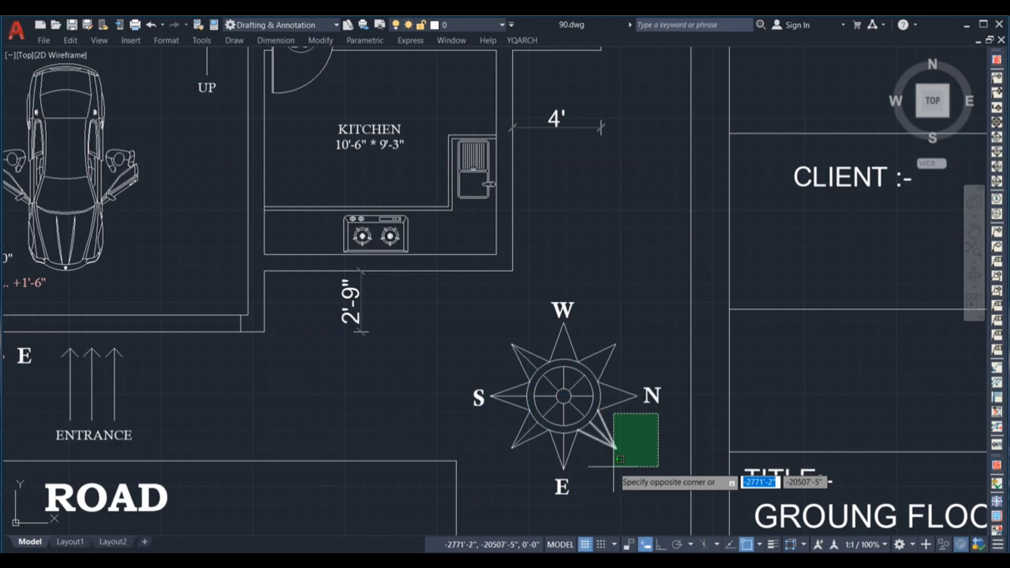
pyautogui.click(611, 467)
pyautogui.click(685, 374)
pyautogui.click(655, 407)
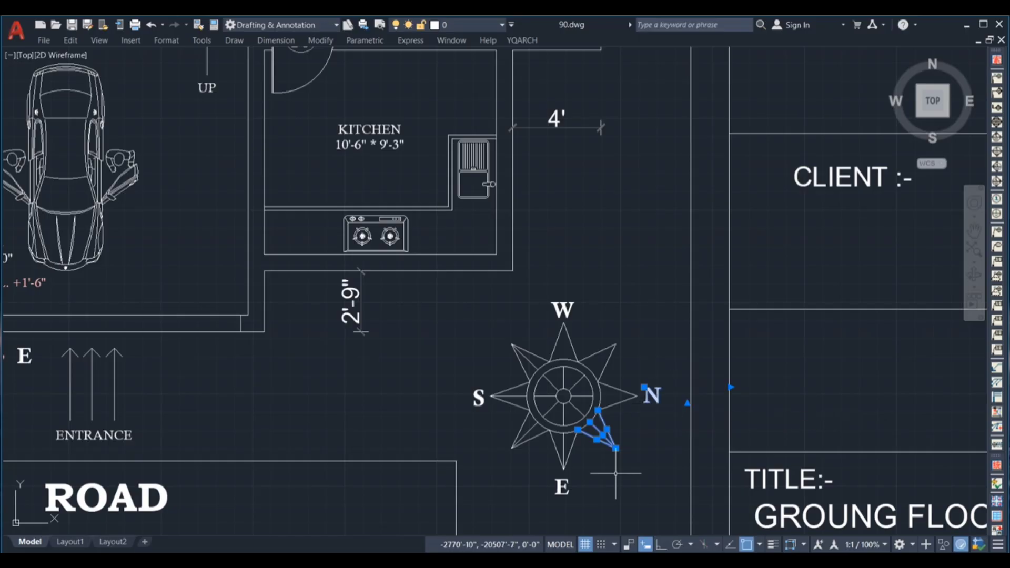
pyautogui.click(563, 487)
pyautogui.scroll(-2, 595, 480)
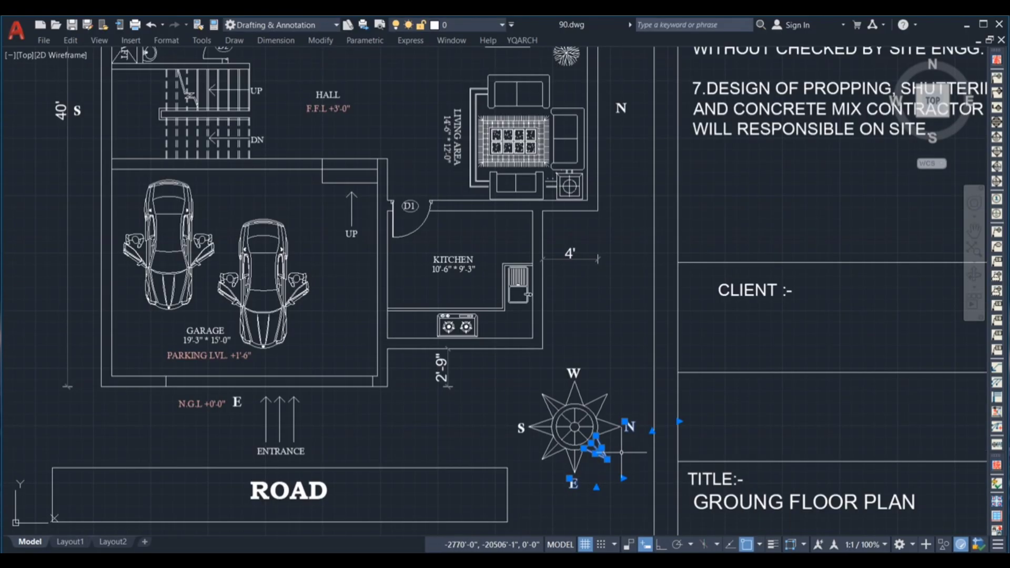
pyautogui.scroll(-2, 624, 427)
pyautogui.scroll(-2, 377, 413)
pyautogui.scroll(2, 414, 394)
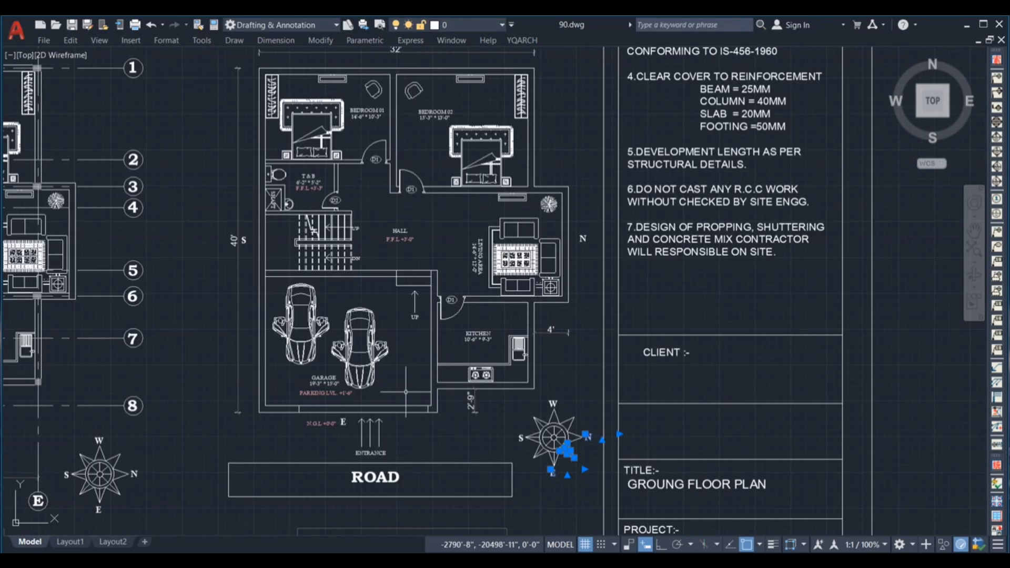
# Step: Highlight the E and N side labels around the floor plan and outline the north-east corner containing the kitchen
pyautogui.click(351, 417)
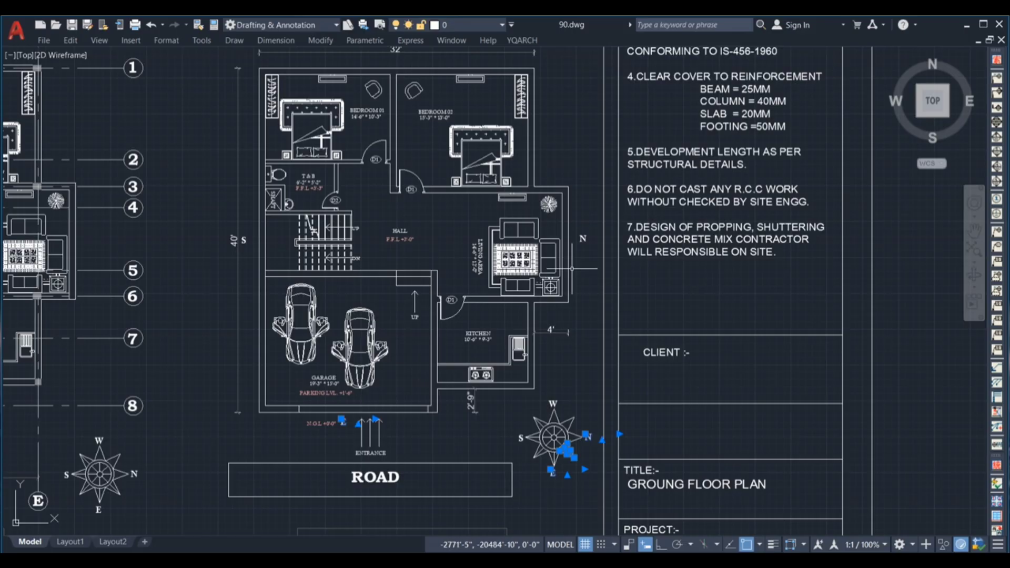
pyautogui.click(587, 240)
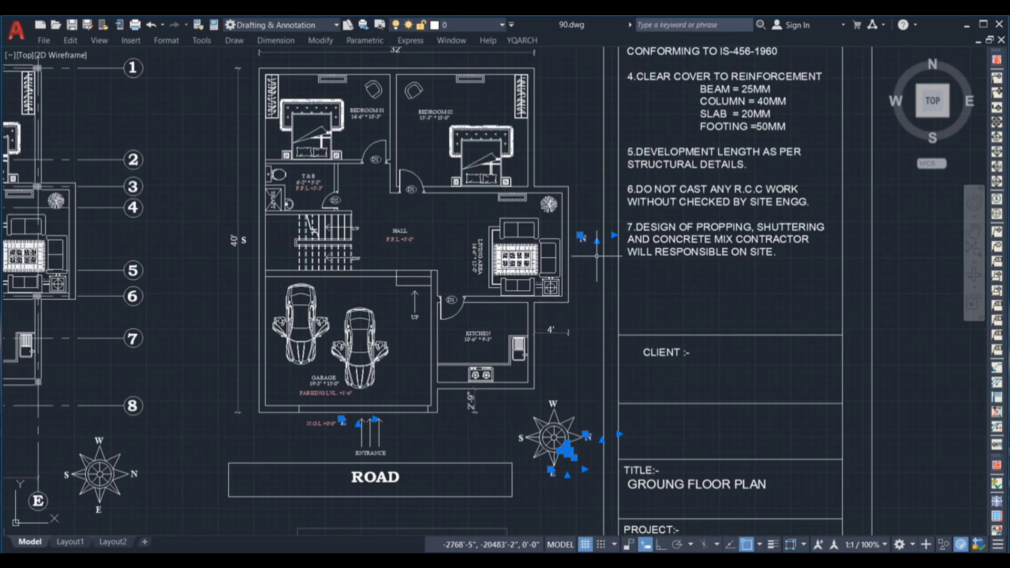
pyautogui.click(585, 256)
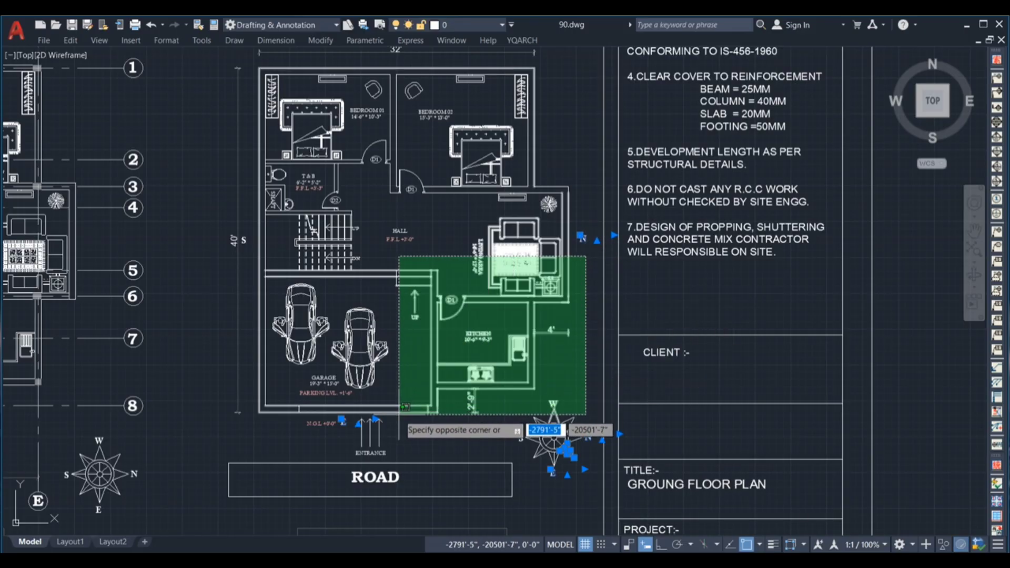
pyautogui.press('Escape')
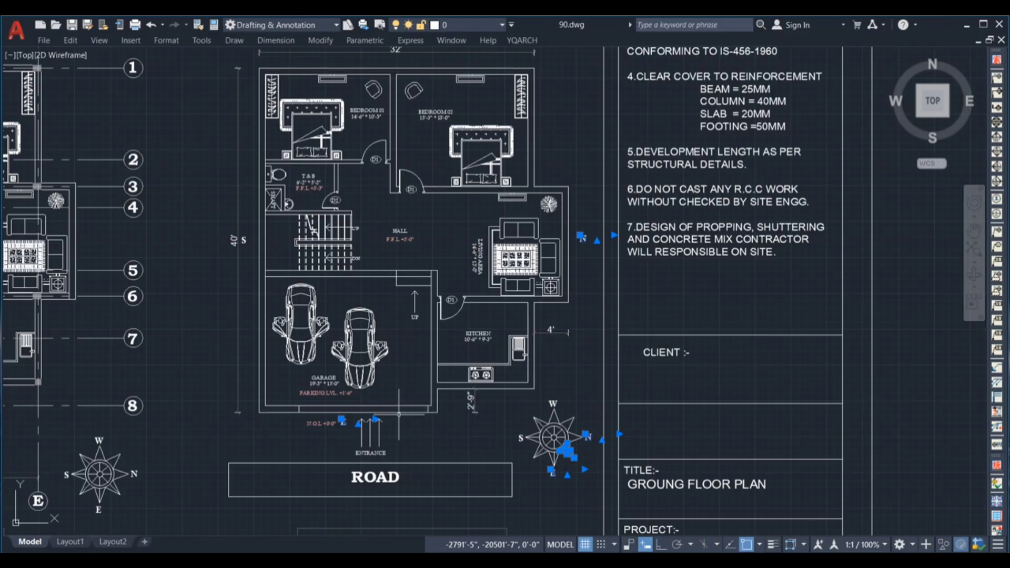
# Step: Examine the kitchen and living area in the plan's north-east part against the compass, outlining that zone without keeping a selection
pyautogui.scroll(4, 573, 462)
pyautogui.scroll(-2, 514, 348)
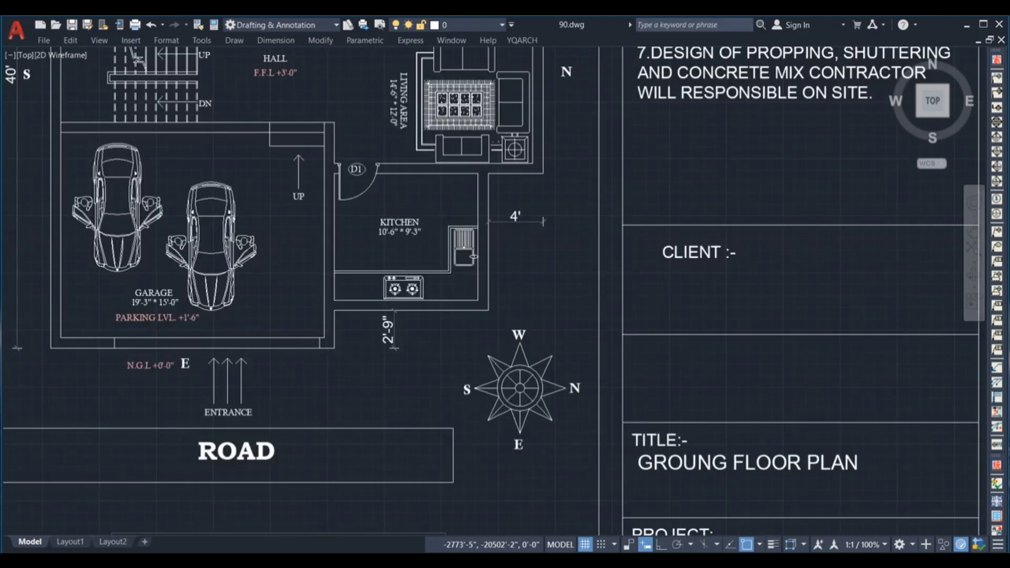
pyautogui.scroll(1, 472, 258)
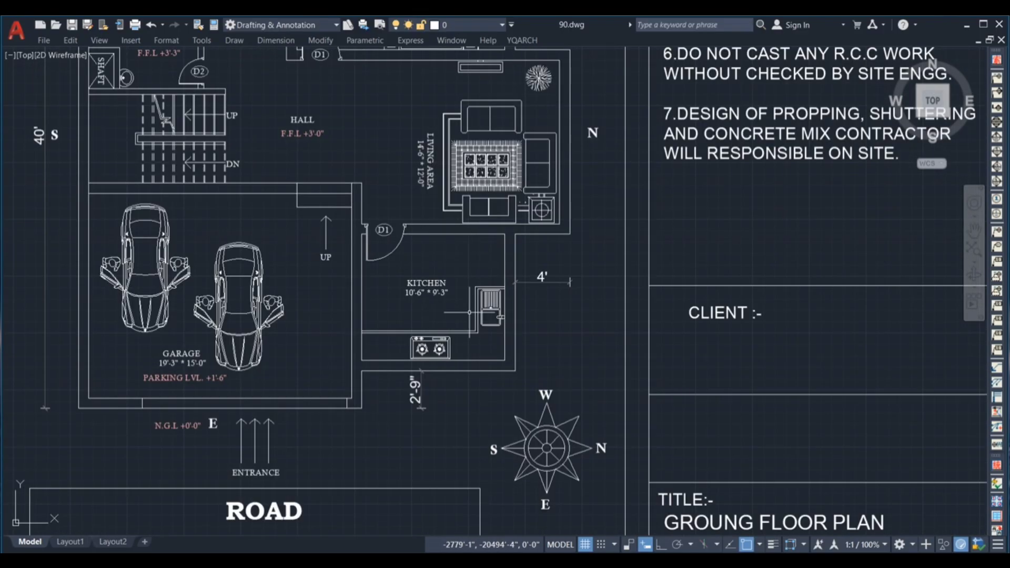
pyautogui.click(603, 149)
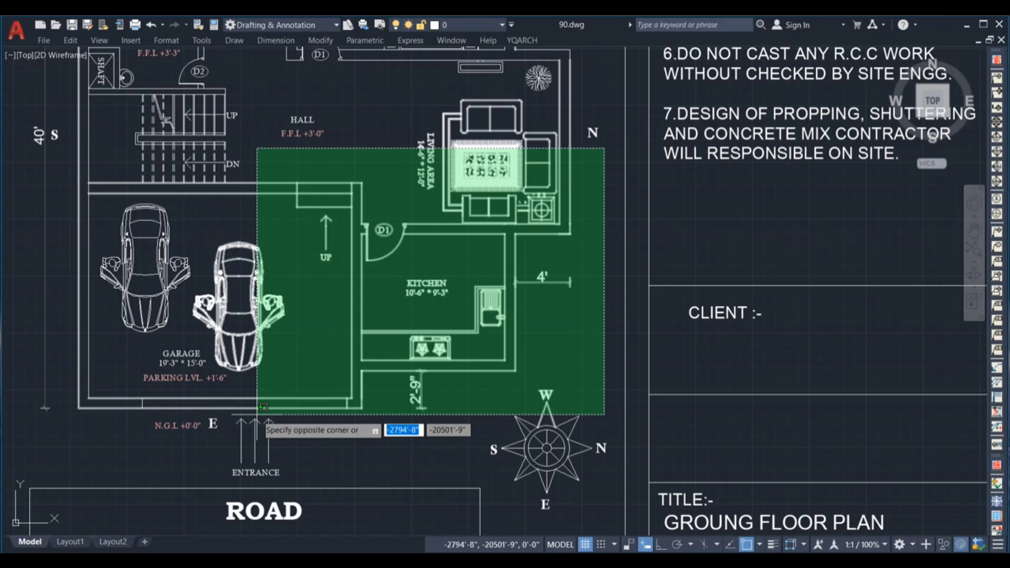
pyautogui.click(589, 269)
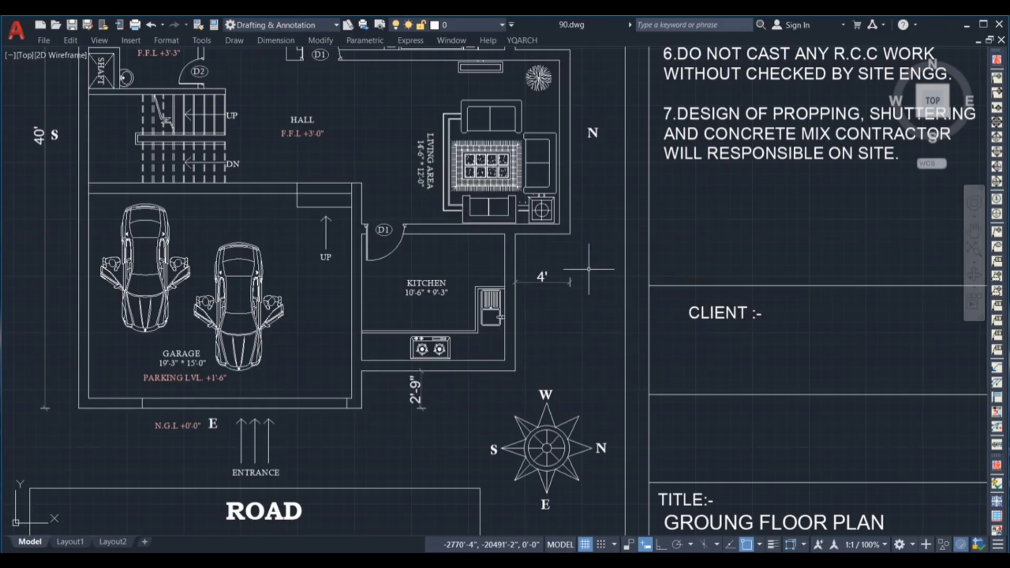
pyautogui.scroll(-2, 518, 308)
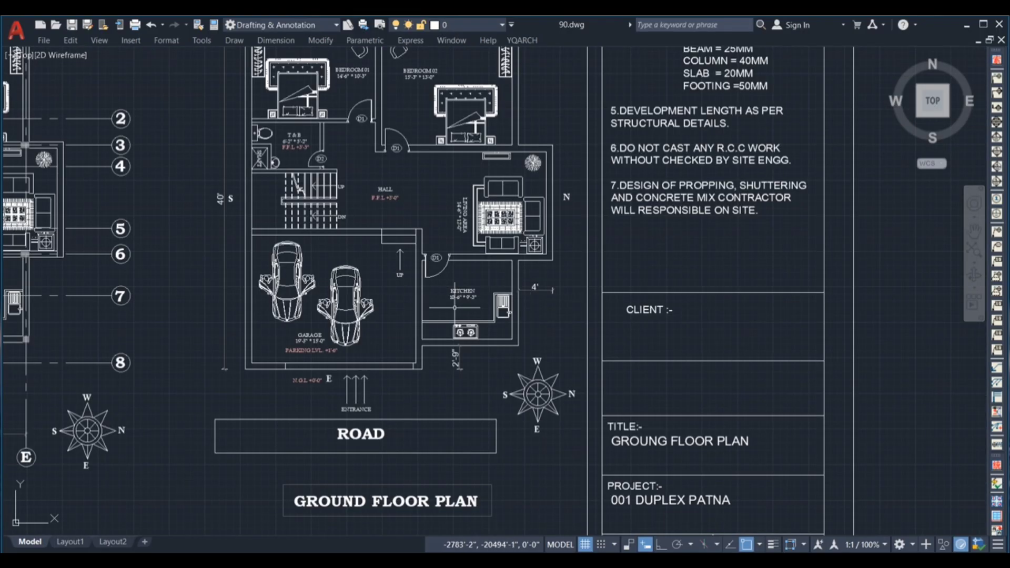
pyautogui.scroll(2, 427, 291)
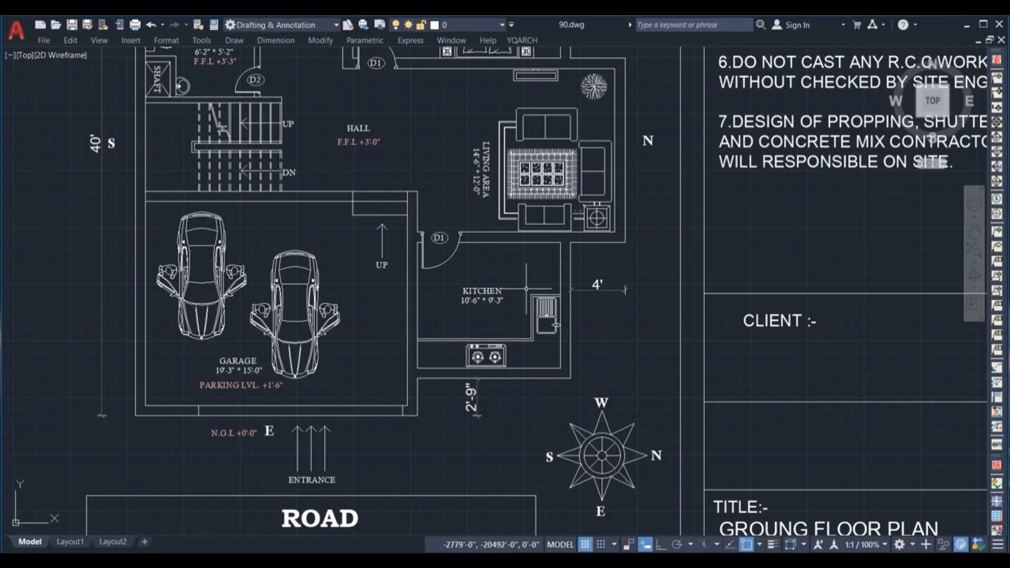
pyautogui.scroll(-2, 526, 288)
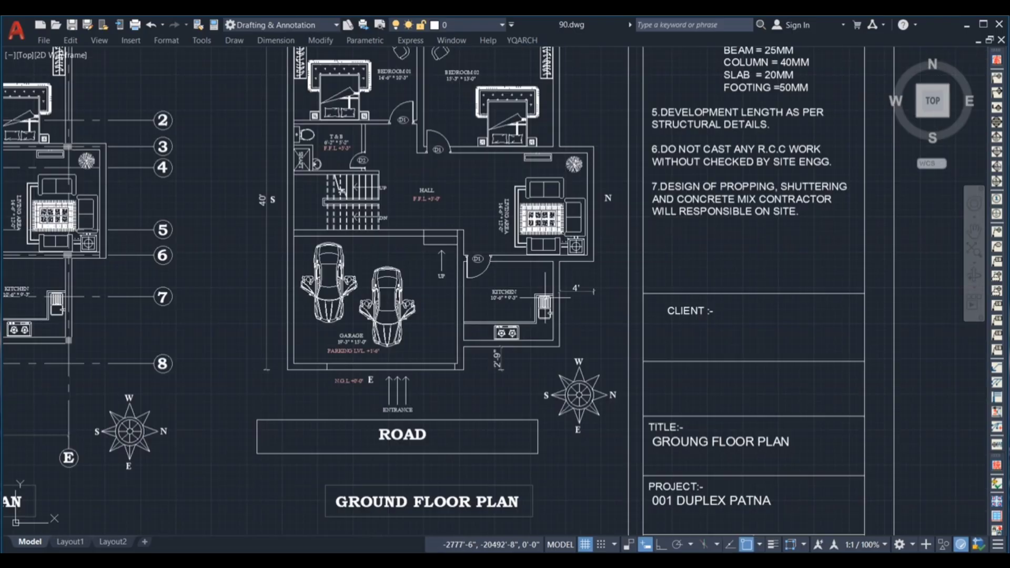
# Step: Highlight the garage with its two cars, and the S and E side labels beside it, clearing each selection
pyautogui.scroll(-2, 518, 316)
pyautogui.scroll(2, 460, 316)
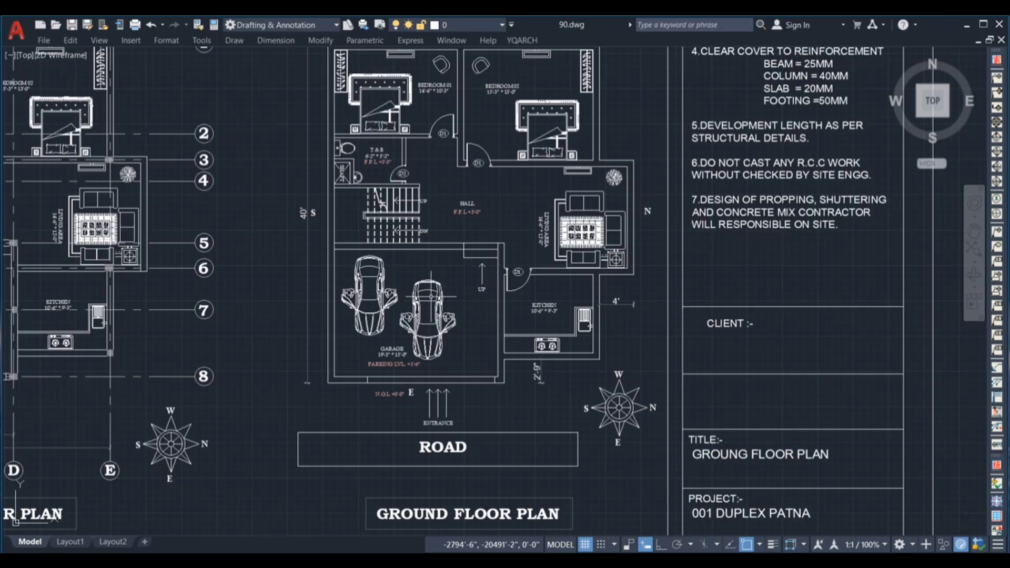
pyautogui.click(287, 247)
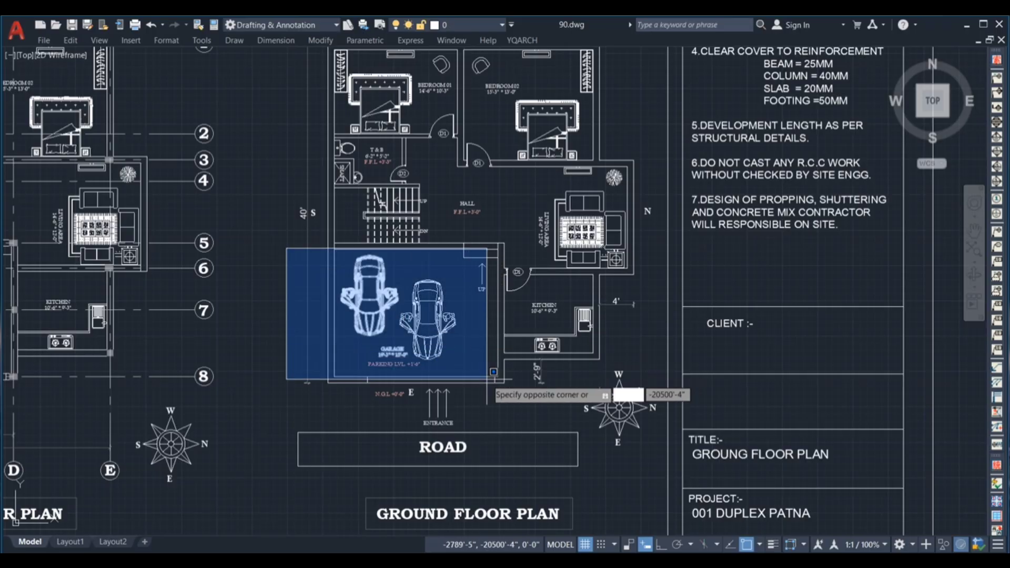
pyautogui.click(509, 421)
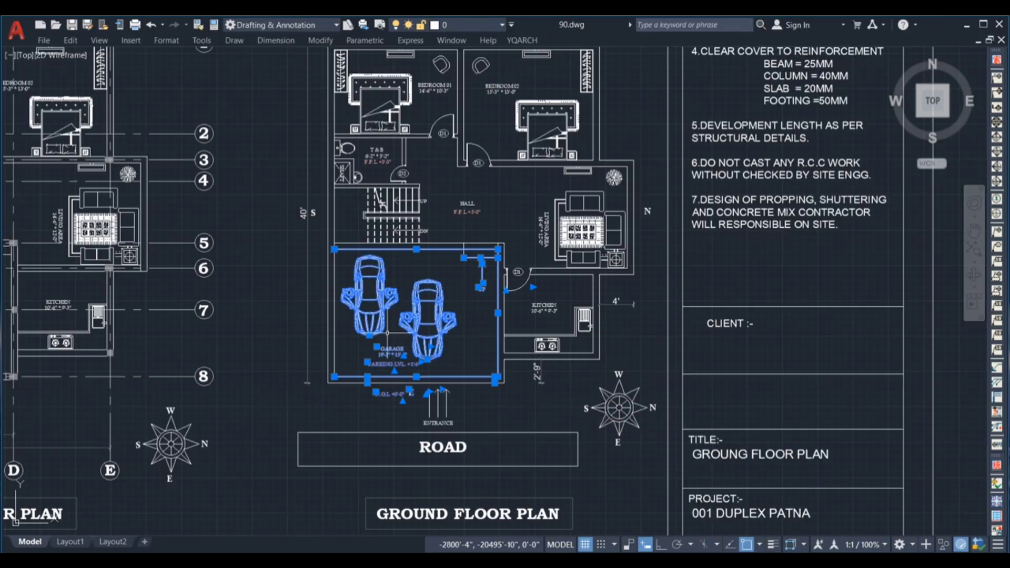
pyautogui.press('Escape')
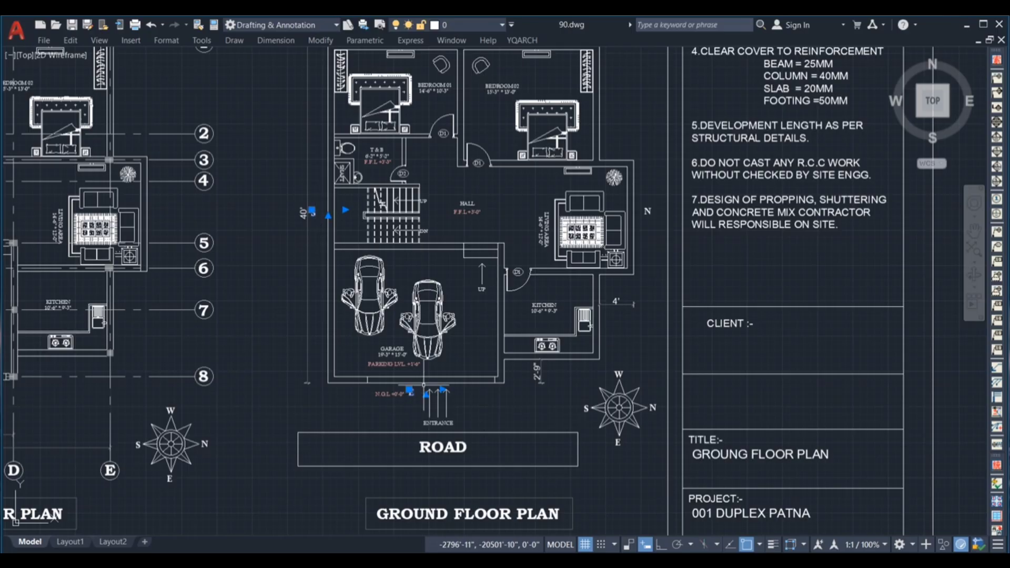
pyautogui.press('Escape')
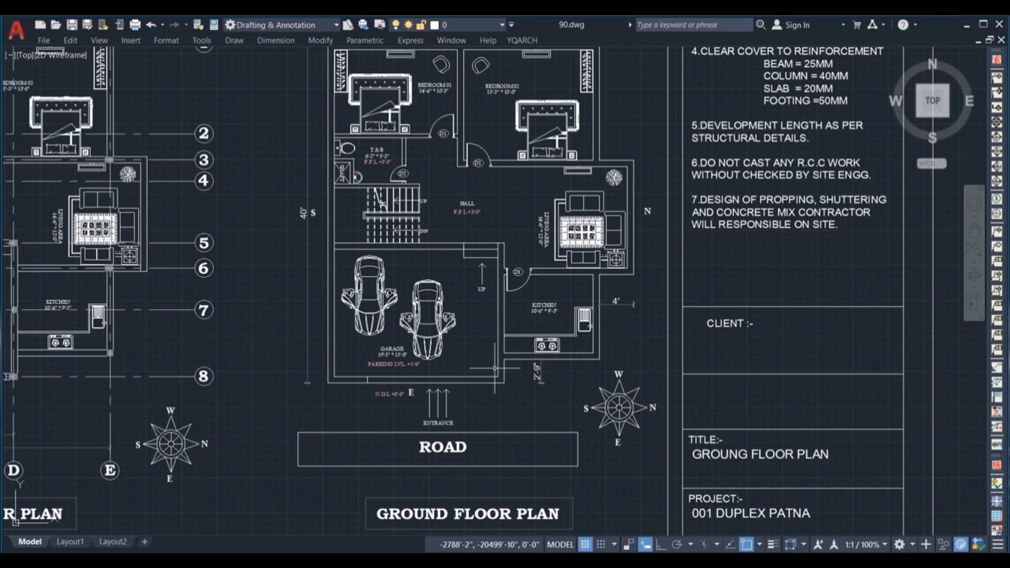
# Step: Select the compass's east pointer with its E label and outline the garage to compare their directions, keeping no selection
pyautogui.scroll(4, 633, 443)
pyautogui.click(629, 441)
pyautogui.click(571, 414)
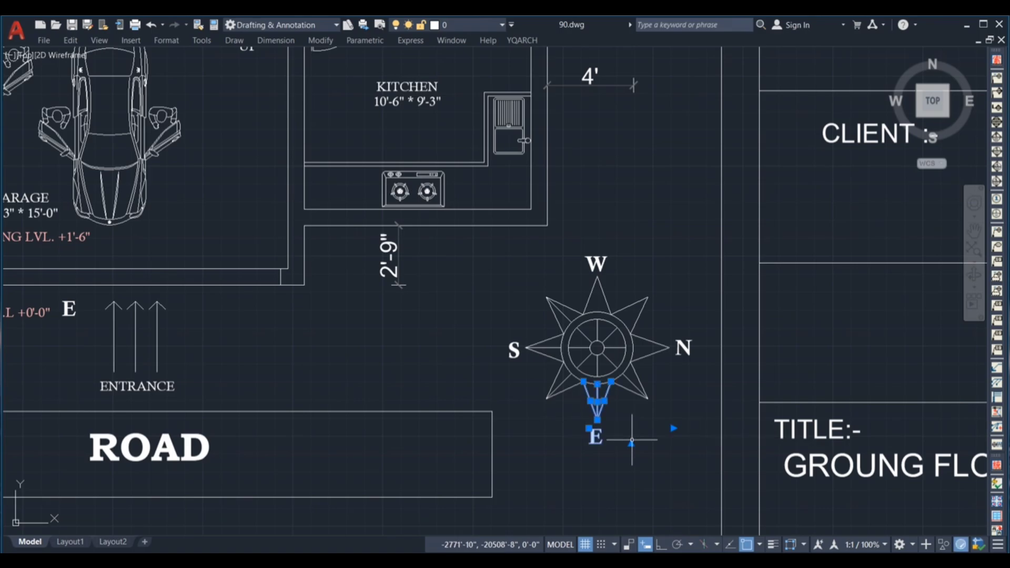
pyautogui.scroll(-2, 632, 440)
pyautogui.scroll(-2, 600, 426)
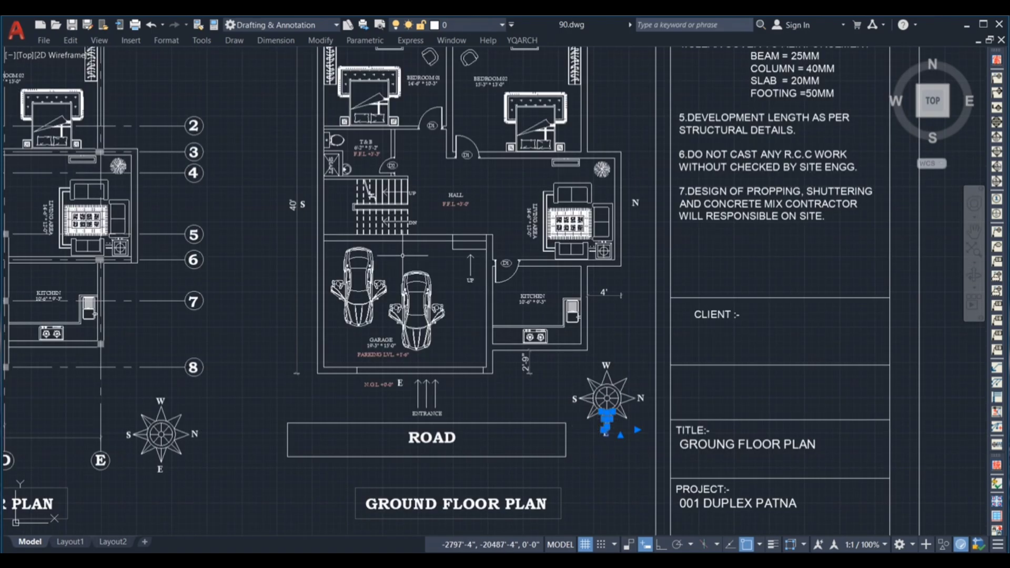
pyautogui.click(304, 243)
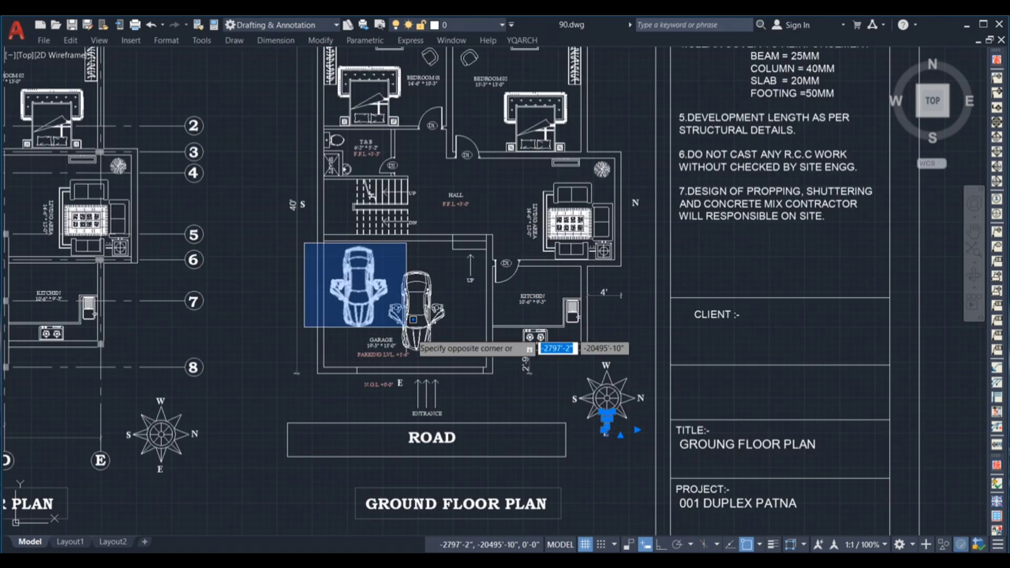
pyautogui.click(497, 397)
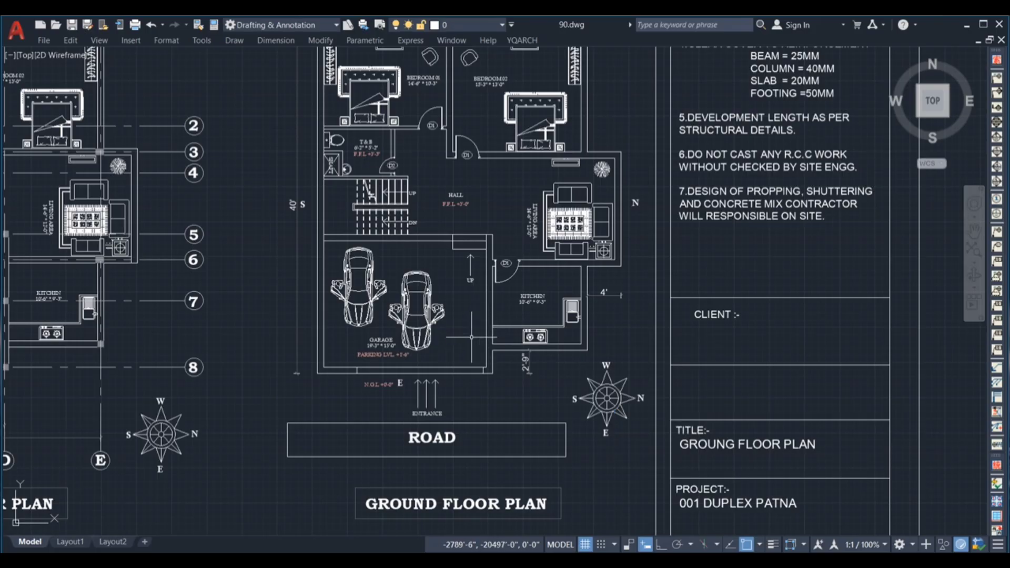
# Step: Examine the garage interior near the entrance, outlining the space around the cars without keeping a selection
pyautogui.scroll(2, 468, 318)
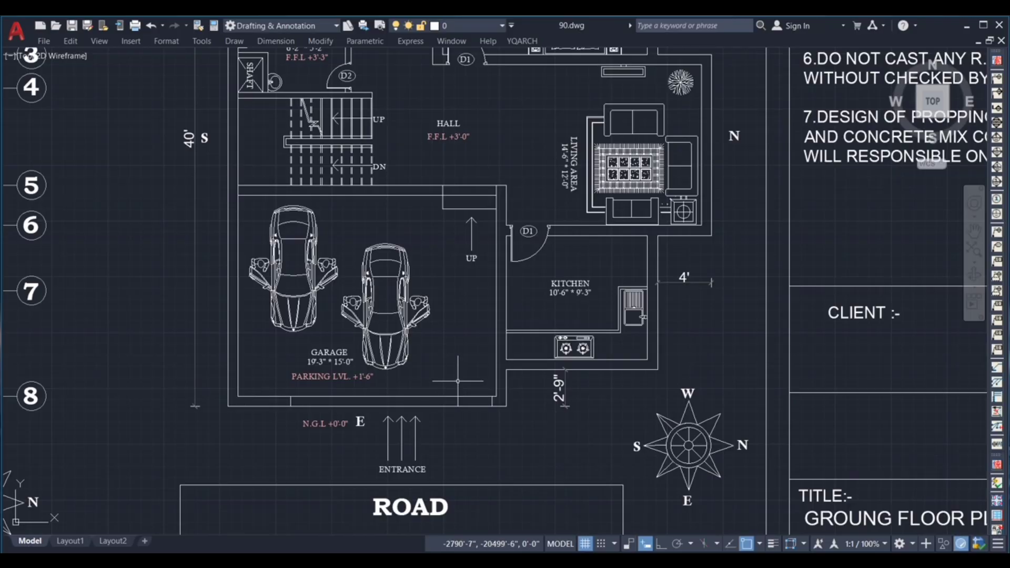
pyautogui.click(458, 380)
pyautogui.click(454, 363)
pyautogui.click(441, 242)
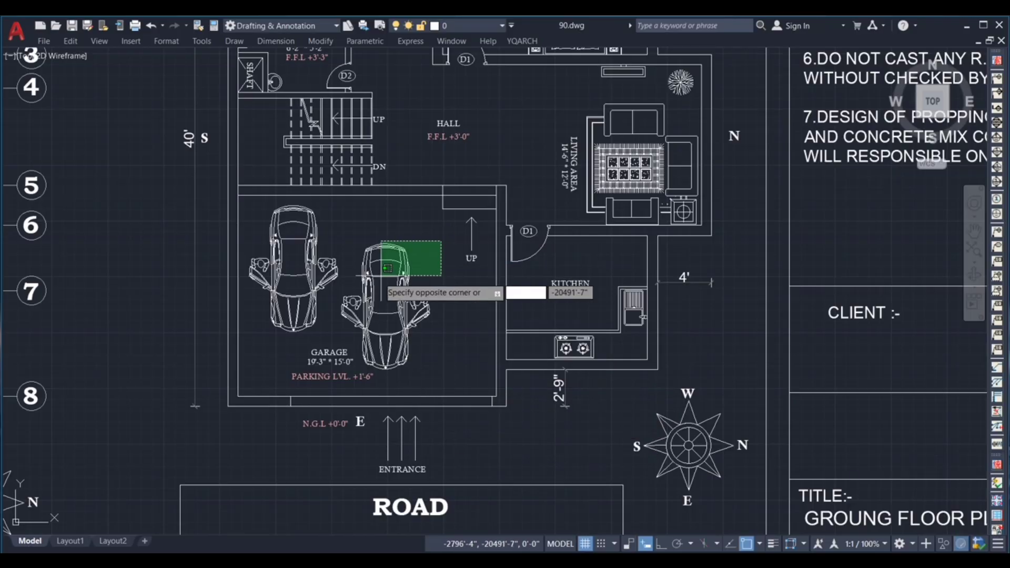
pyautogui.click(425, 246)
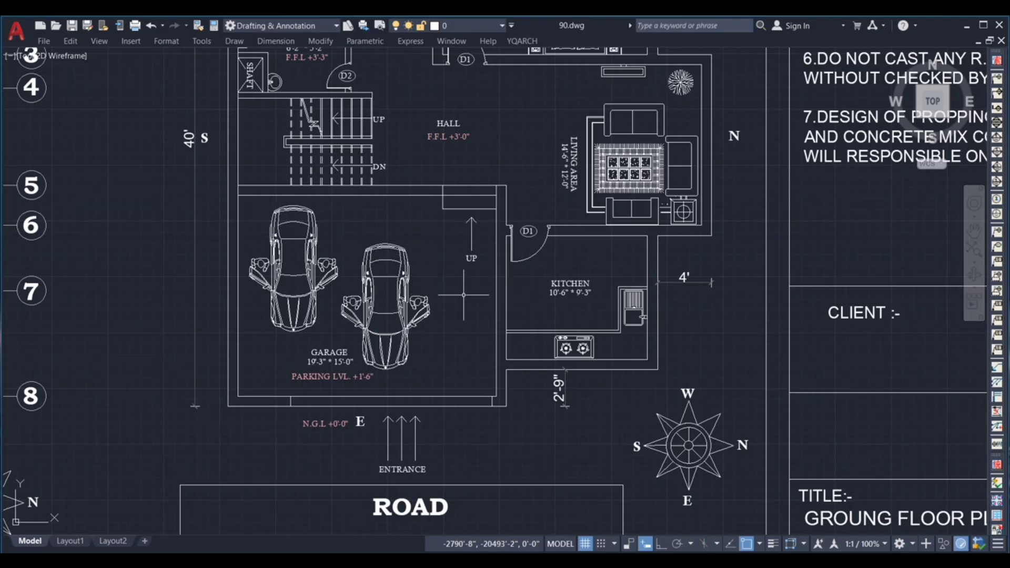
# Step: Examine the staircase on the plan's south side and highlight the S side label next to it
pyautogui.scroll(-2, 476, 342)
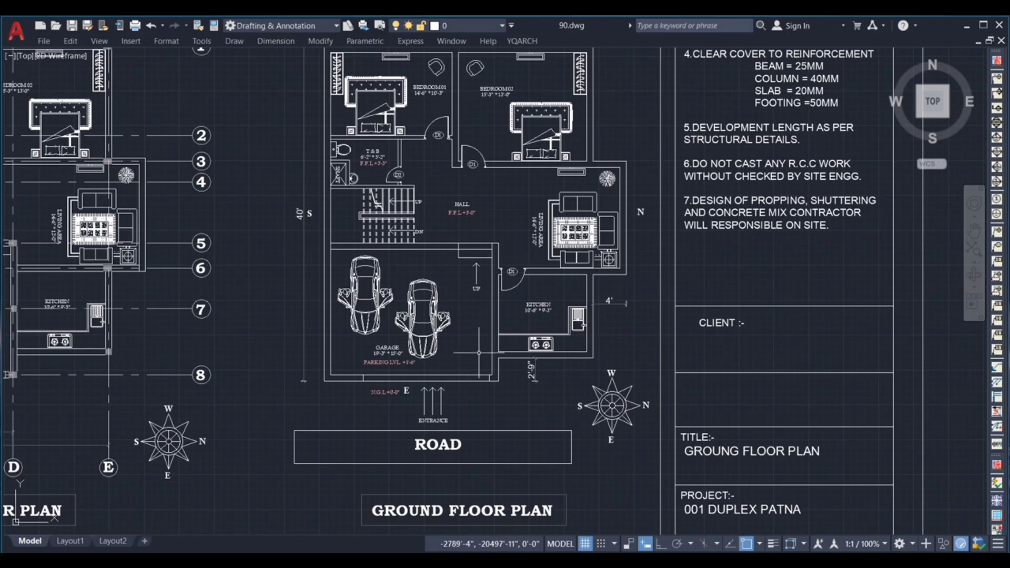
pyautogui.scroll(-2, 478, 352)
pyautogui.scroll(2, 539, 227)
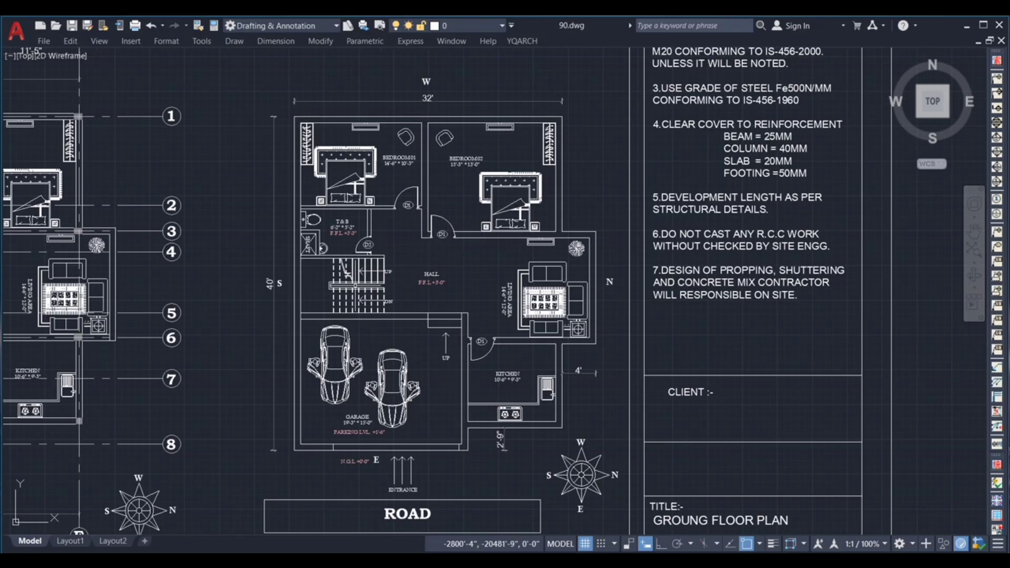
pyautogui.scroll(2, 357, 282)
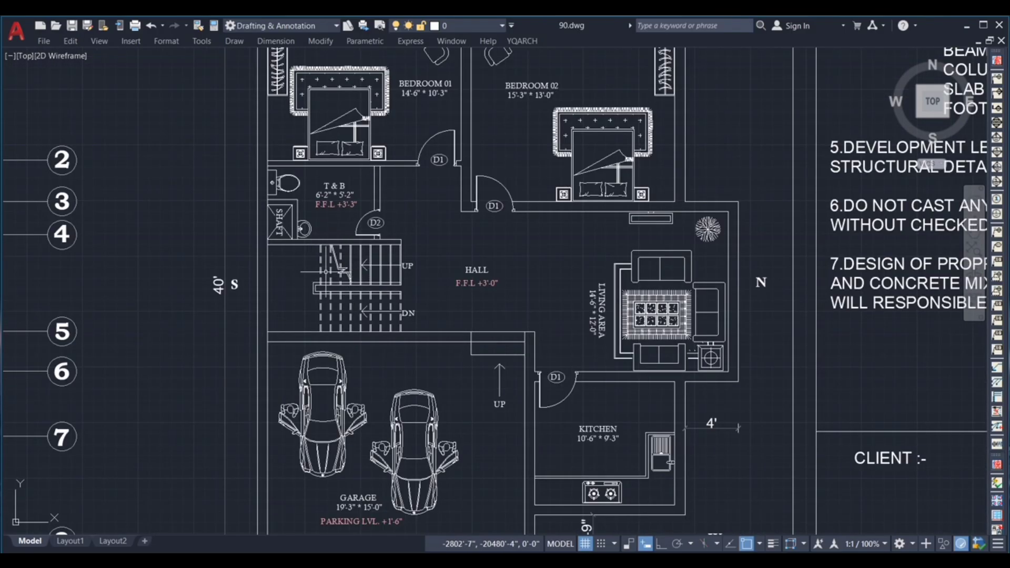
pyautogui.click(244, 231)
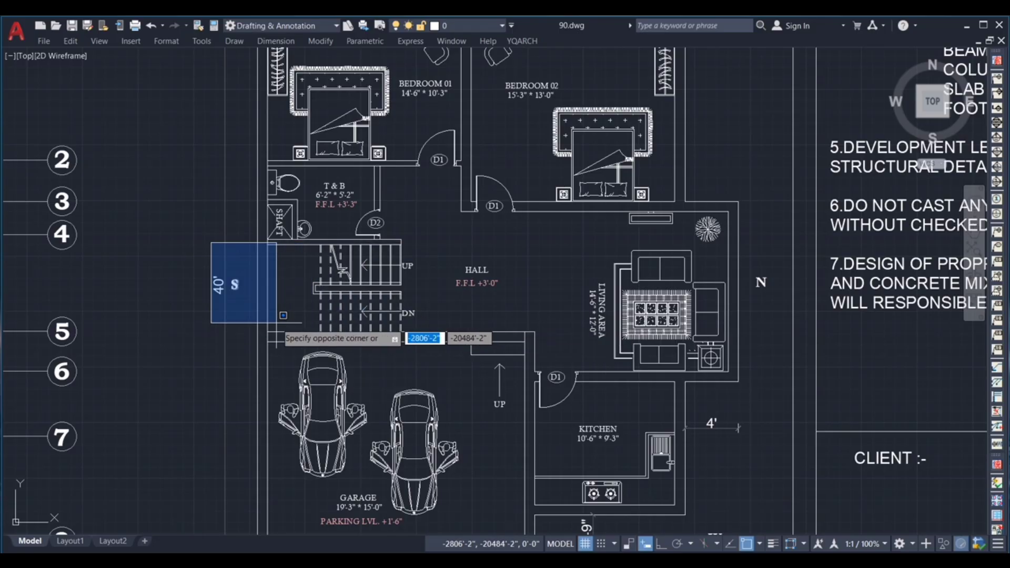
pyautogui.press('Escape')
pyautogui.scroll(-3, 352, 298)
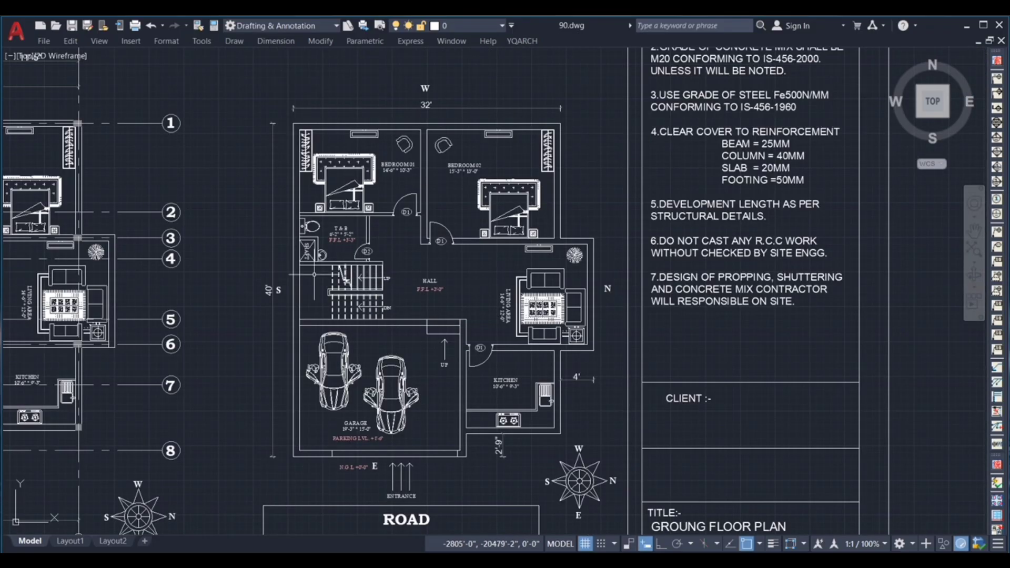
pyautogui.scroll(2, 285, 246)
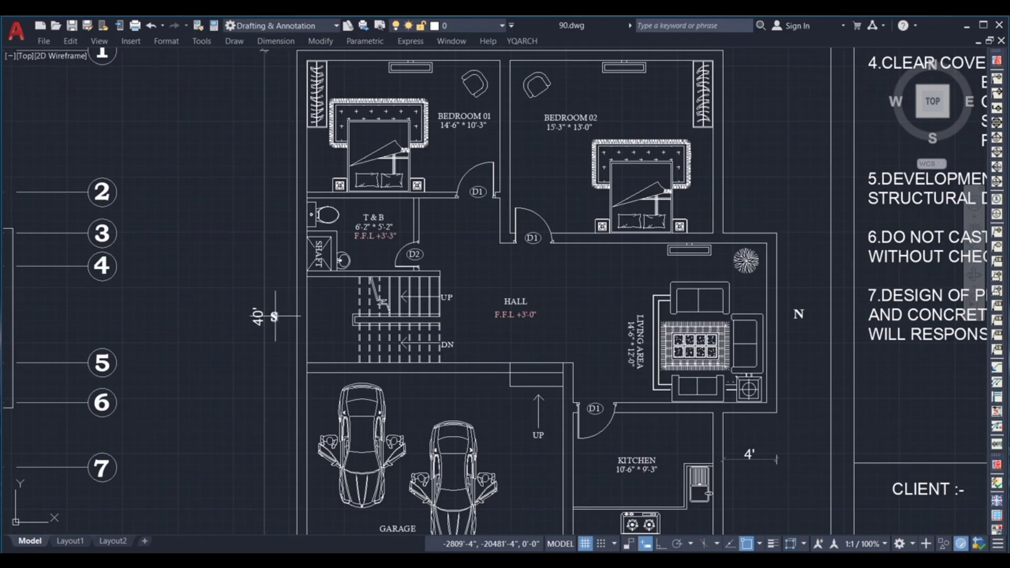
pyautogui.scroll(-1, 330, 328)
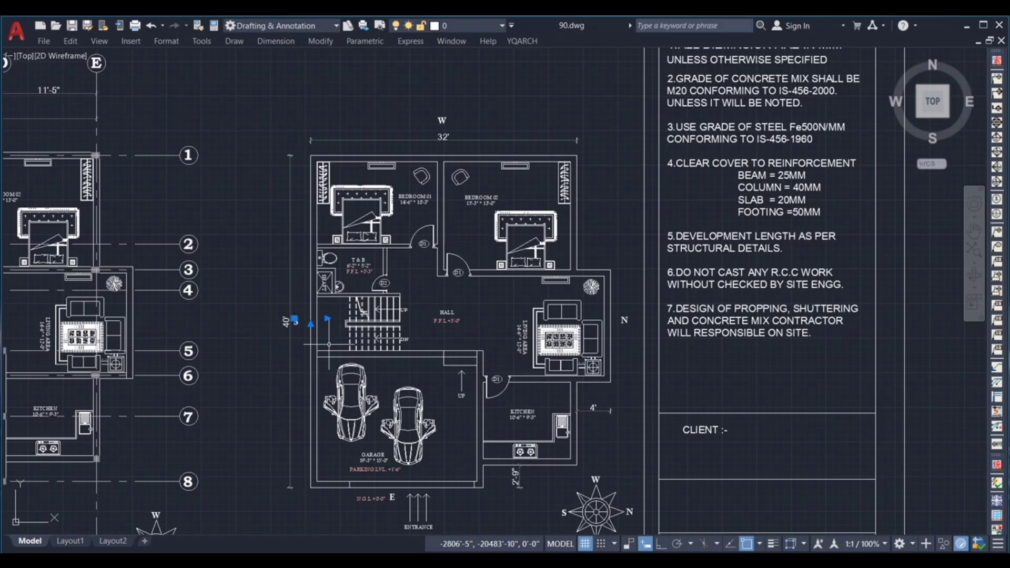
# Step: Add the W and E side labels to the highlighted S label to compare the plan's south-west and south-east corners
pyautogui.click(264, 228)
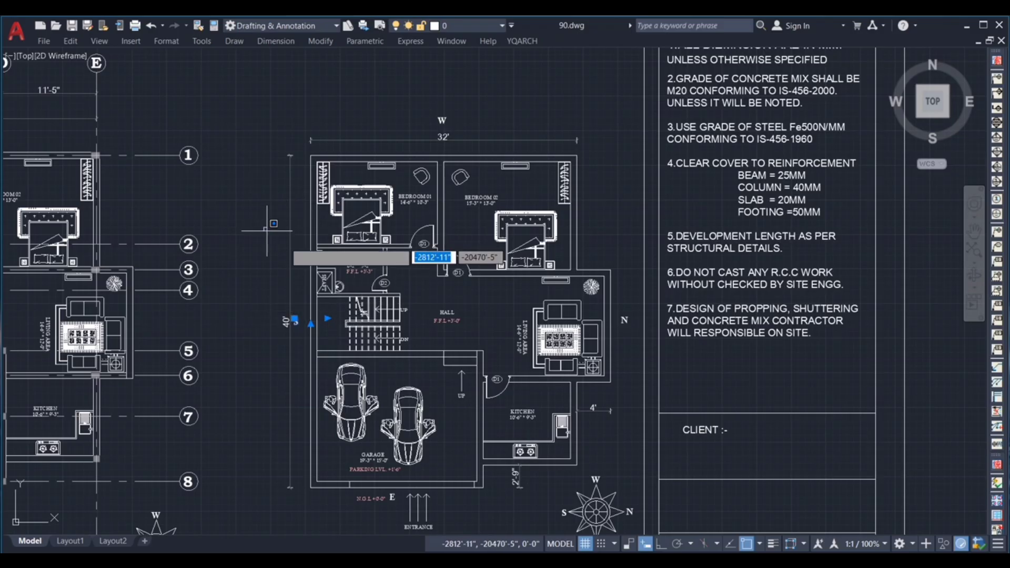
pyautogui.click(386, 257)
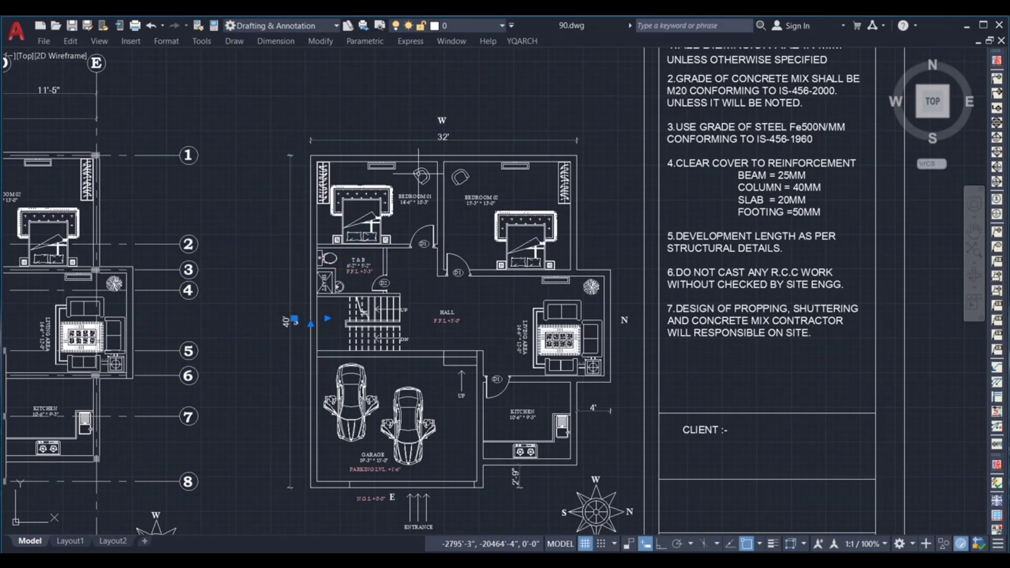
pyautogui.click(443, 116)
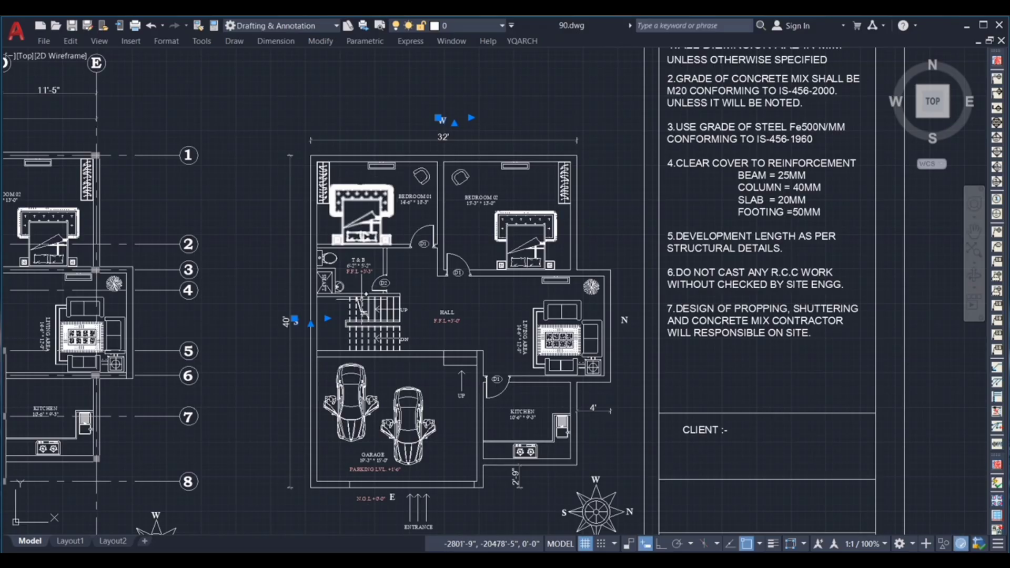
pyautogui.scroll(3, 314, 355)
pyautogui.scroll(-3, 342, 399)
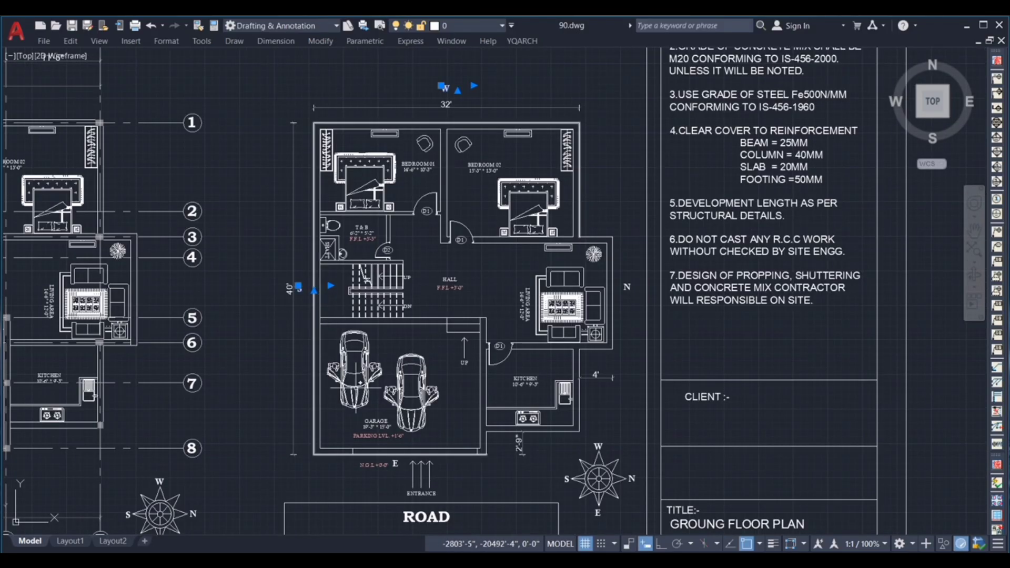
pyautogui.click(396, 463)
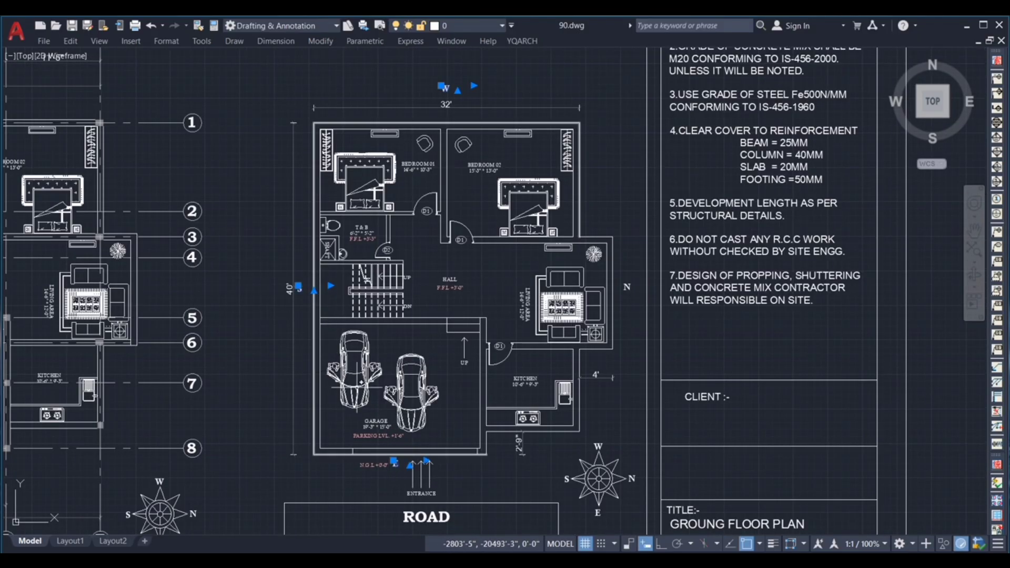
# Step: Outline the garage and kitchen zones against the highlighted S, W and E side labels, and clear the selection
pyautogui.click(277, 316)
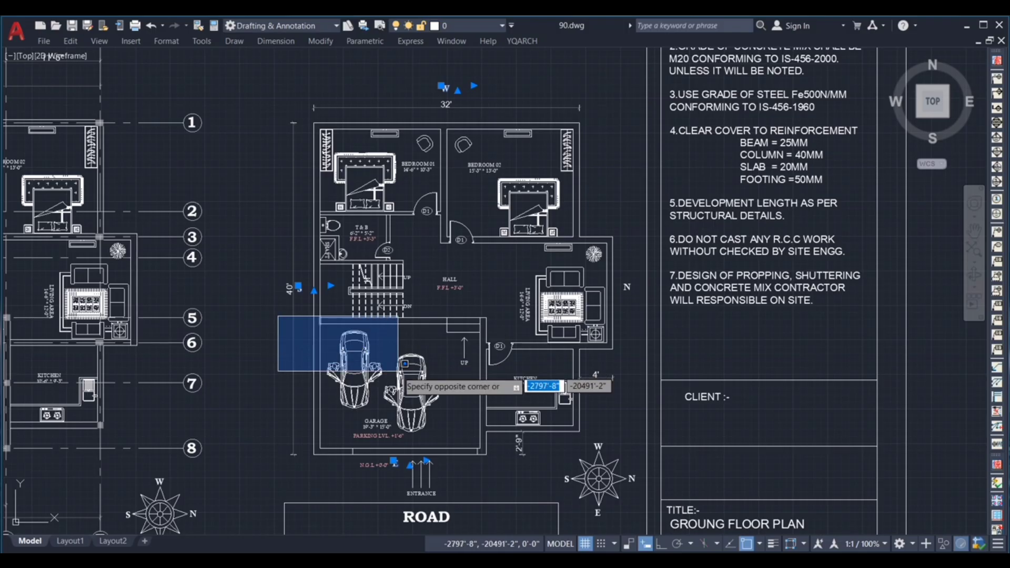
pyautogui.click(402, 375)
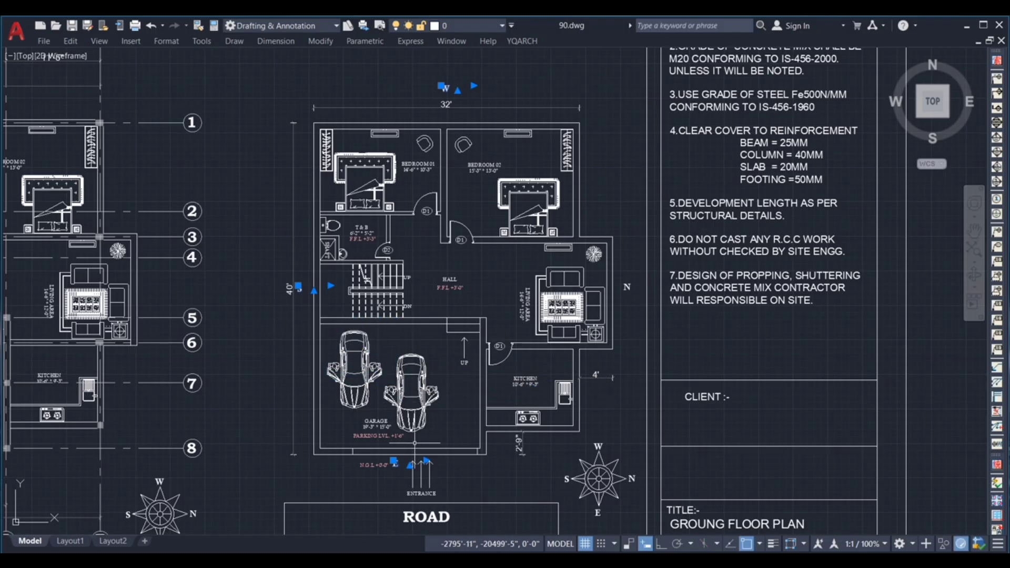
pyautogui.click(391, 343)
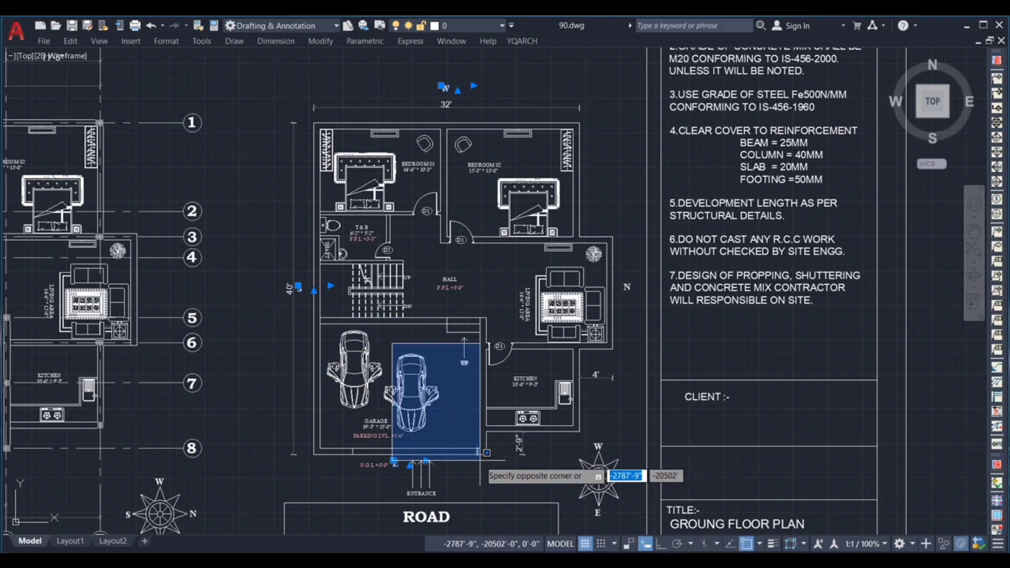
pyautogui.click(487, 453)
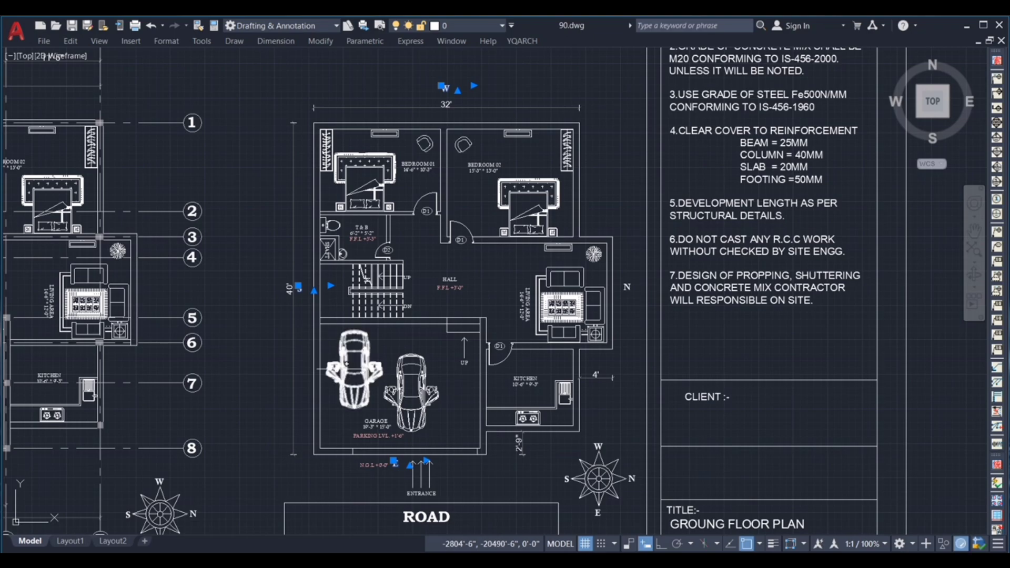
pyautogui.click(306, 330)
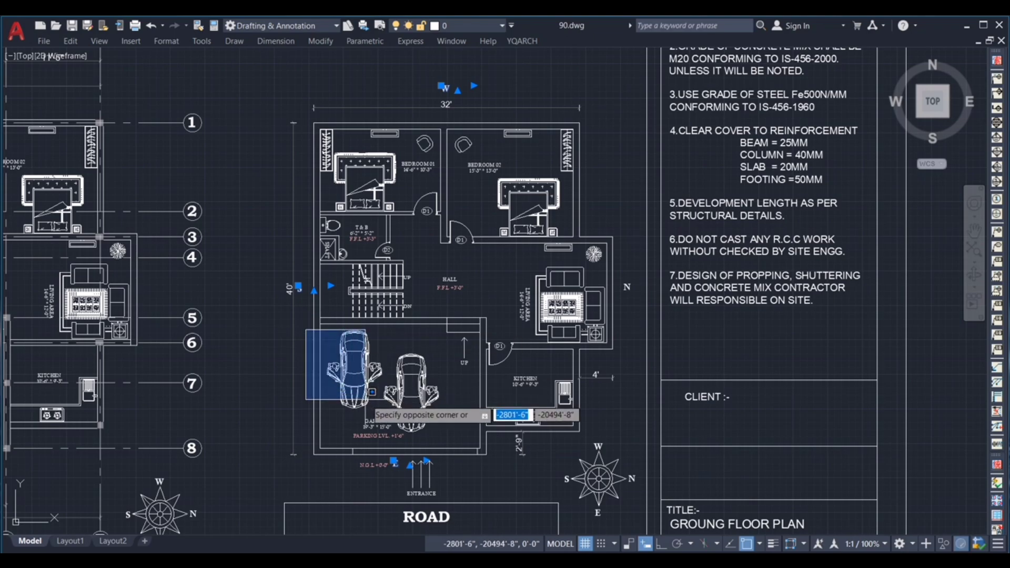
pyautogui.click(408, 390)
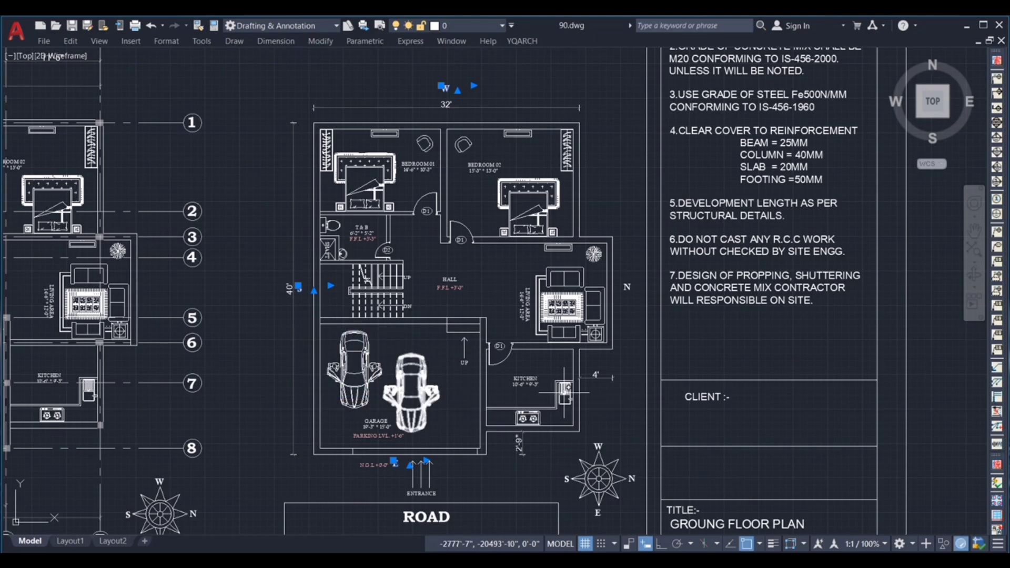
pyautogui.click(562, 340)
pyautogui.click(471, 446)
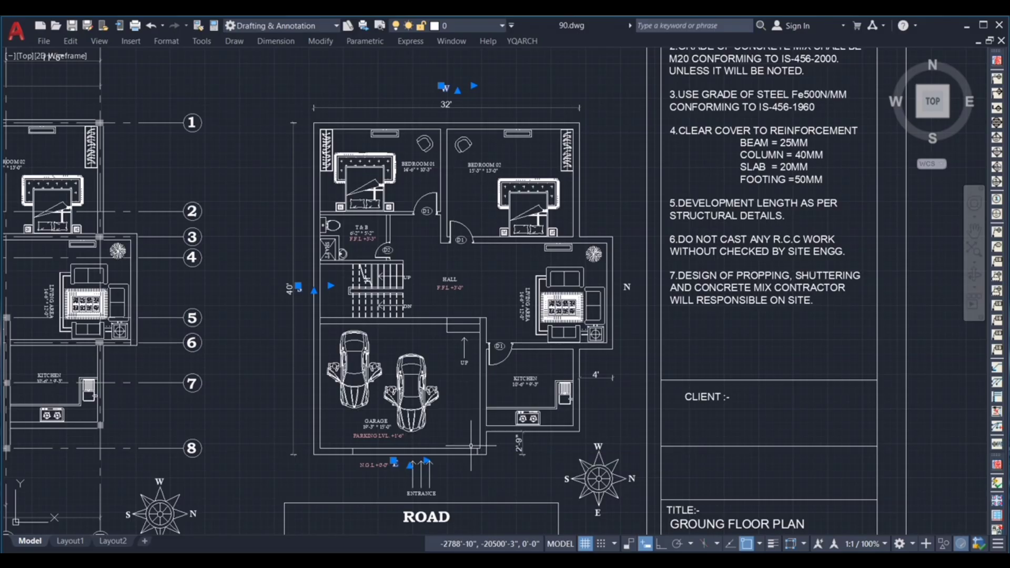
pyautogui.press('Escape')
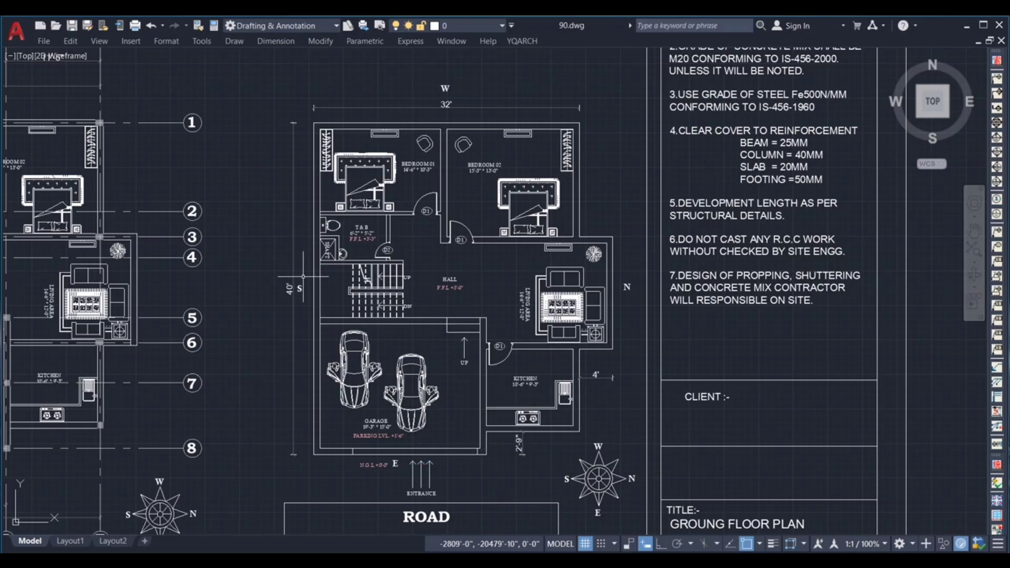
# Step: Outline the staircase beside the S side label, and bring the toilet and bedrooms on the west side into closer view
pyautogui.click(276, 255)
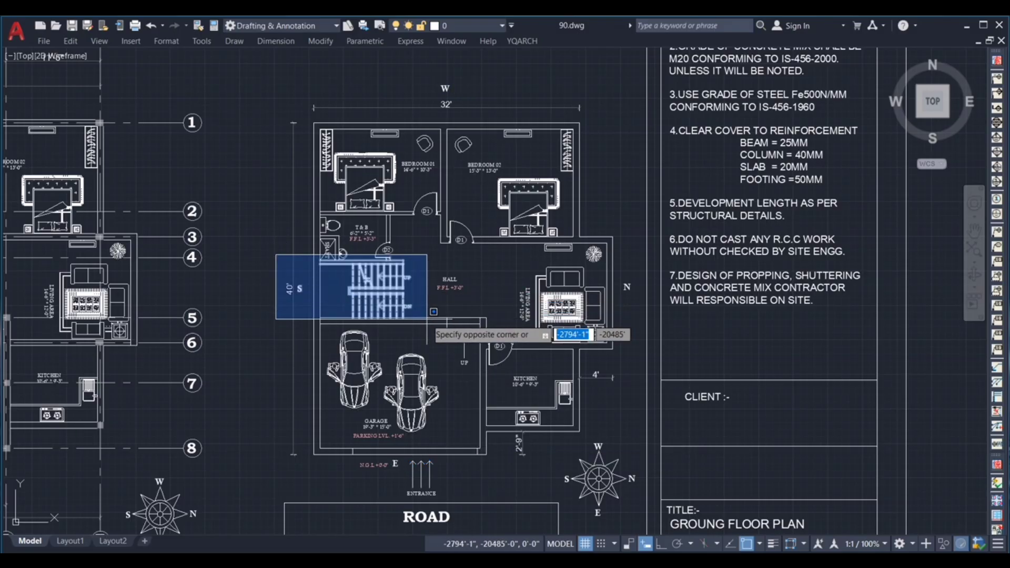
pyautogui.click(428, 322)
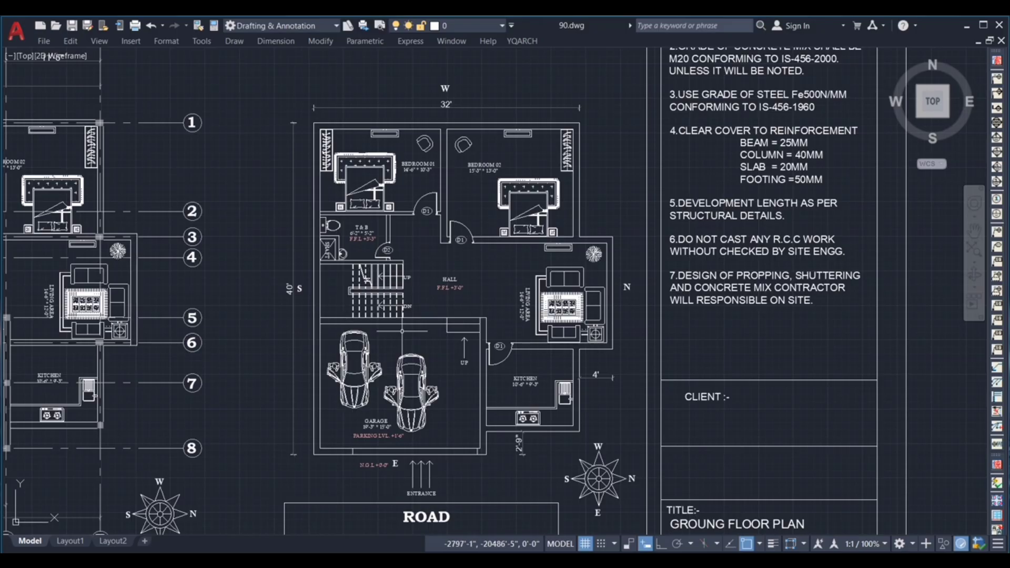
pyautogui.scroll(-5, 411, 287)
pyautogui.scroll(8, 369, 330)
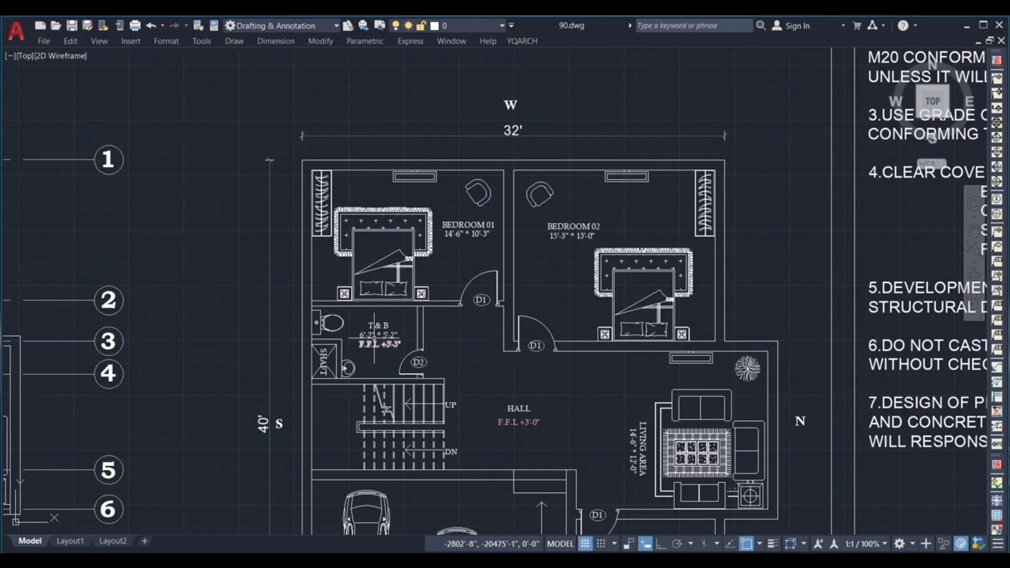
# Step: Highlight the S and W side labels to relate Bedroom 01 to the plan's south-west corner, and clear the selection
pyautogui.scroll(2, 385, 351)
pyautogui.scroll(-2, 375, 323)
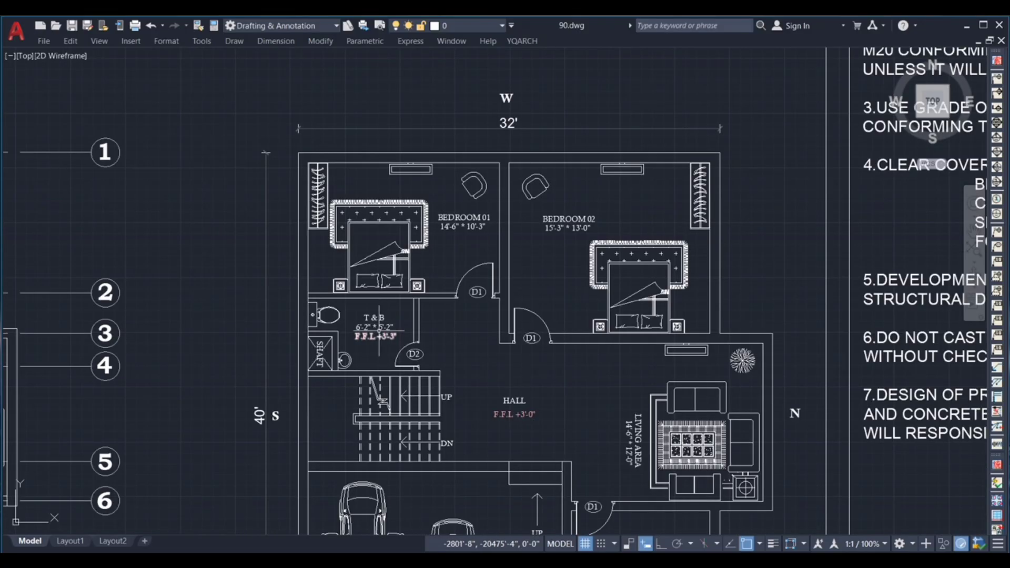
pyautogui.click(275, 412)
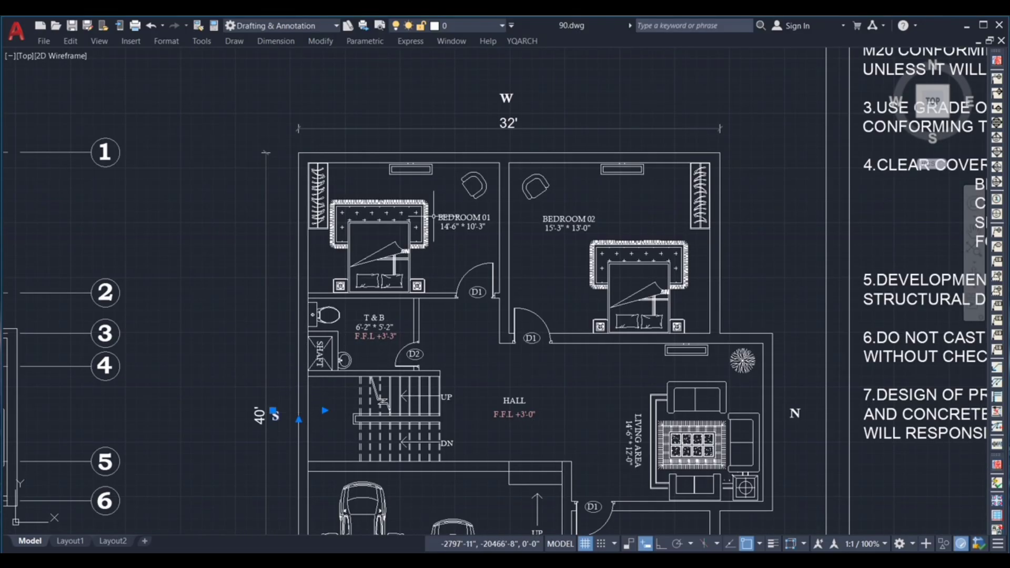
pyautogui.click(509, 95)
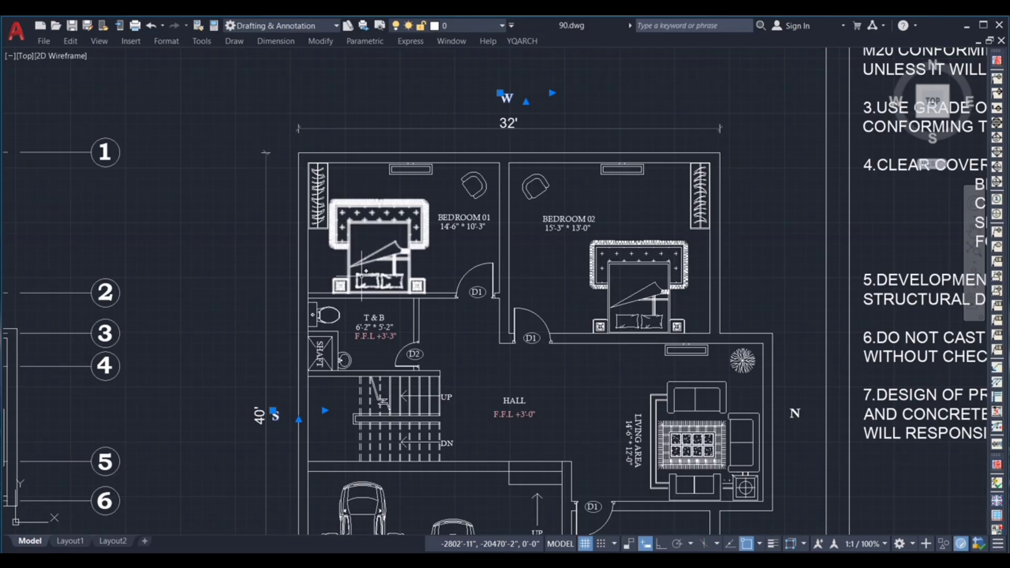
pyautogui.scroll(-1, 368, 315)
pyautogui.press('Escape')
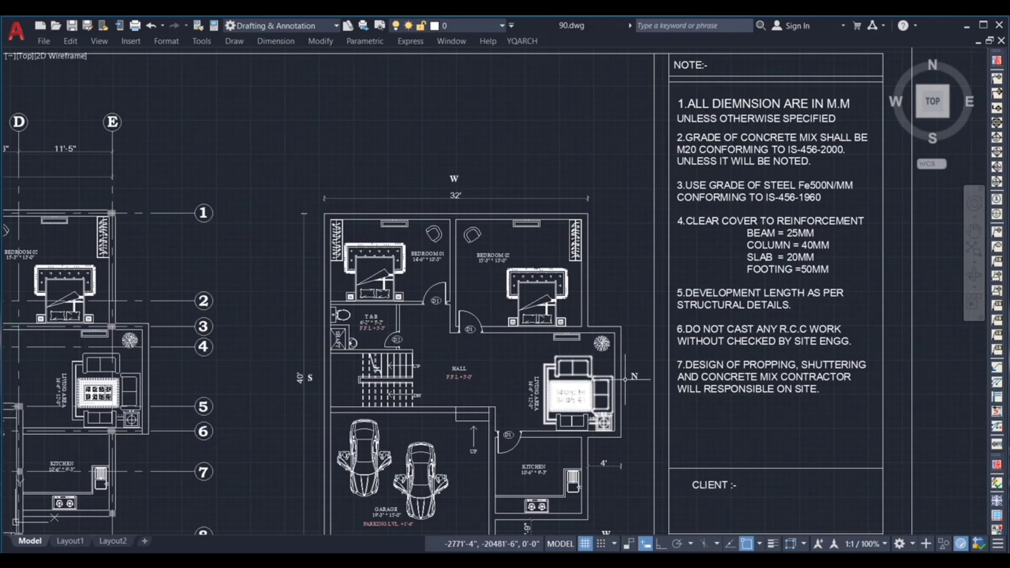
# Step: Check the T & B room's position against the N side label, highlight its toilet fixture, and clear the selection
pyautogui.click(634, 377)
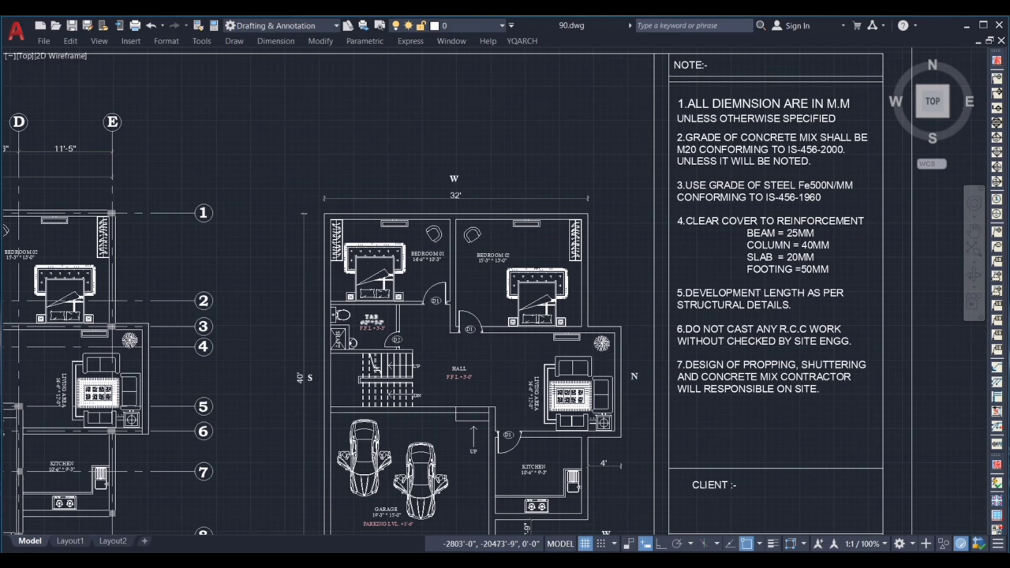
pyautogui.scroll(2, 365, 317)
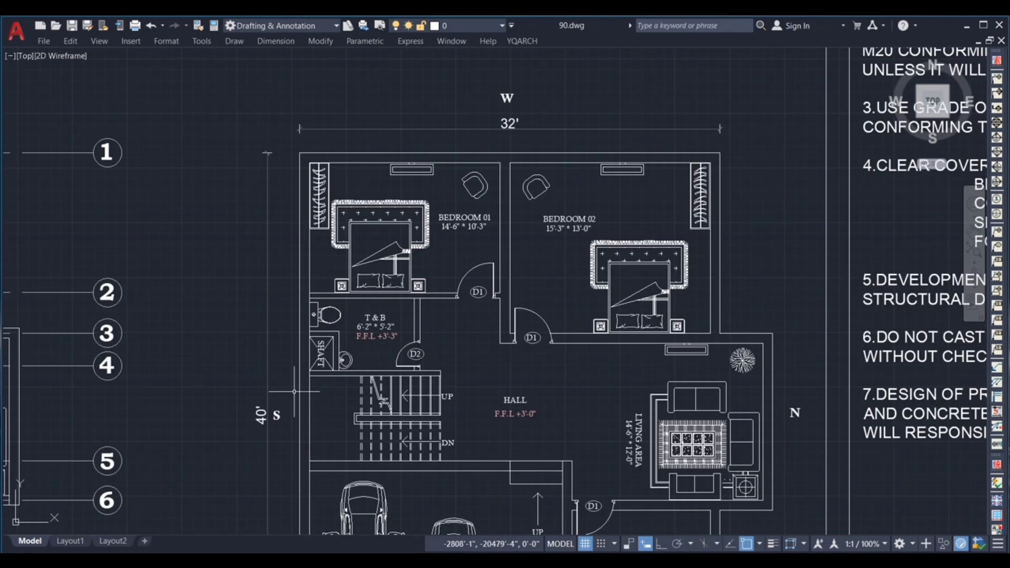
pyautogui.click(276, 350)
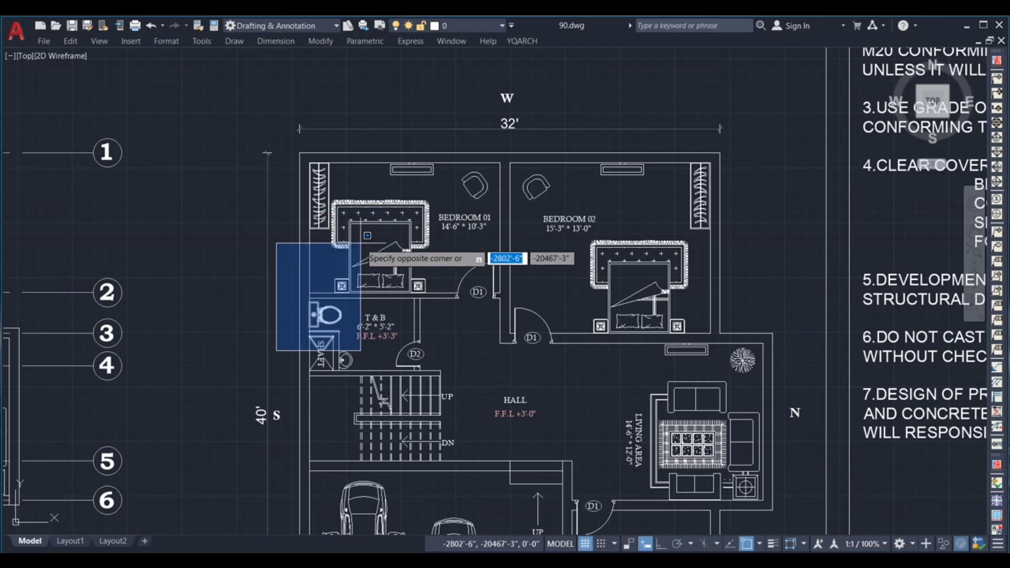
pyautogui.press('Escape')
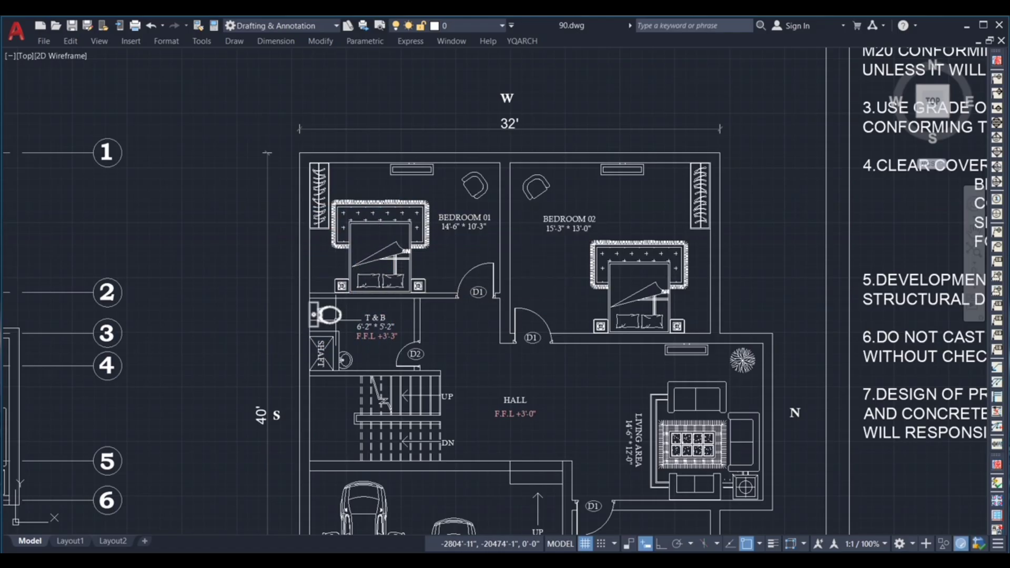
pyautogui.scroll(4, 336, 318)
pyautogui.click(344, 310)
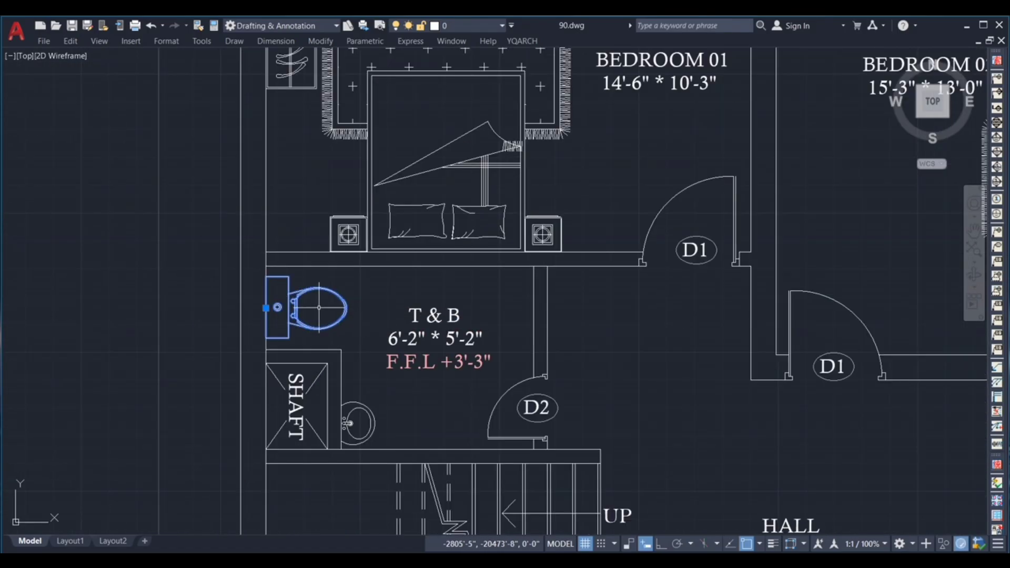
pyautogui.scroll(-4, 389, 289)
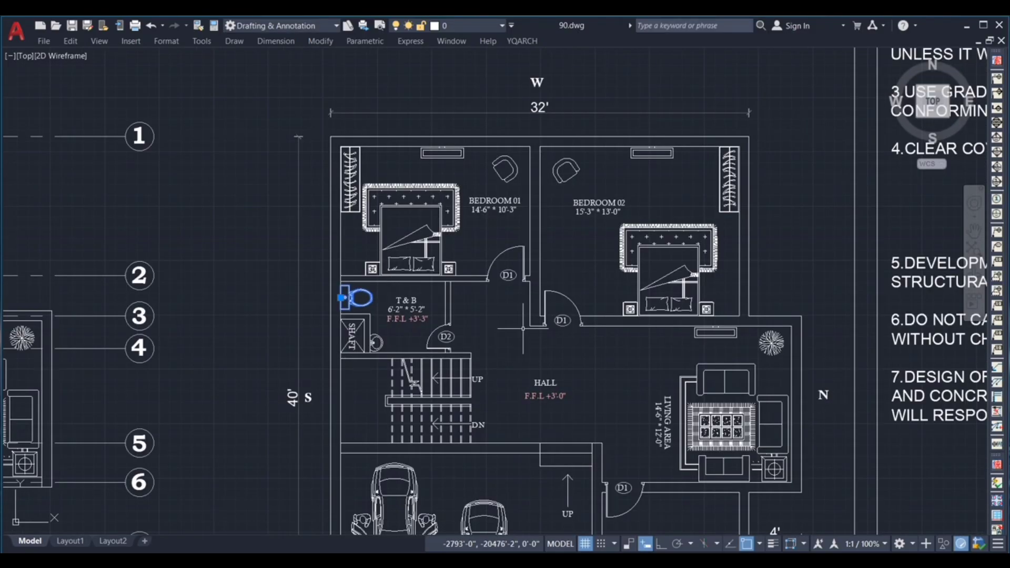
pyautogui.press('Escape')
# Step: Outline the hall strip outside the Bedroom 02 door and examine how the two bedrooms adjoin it
pyautogui.click(486, 299)
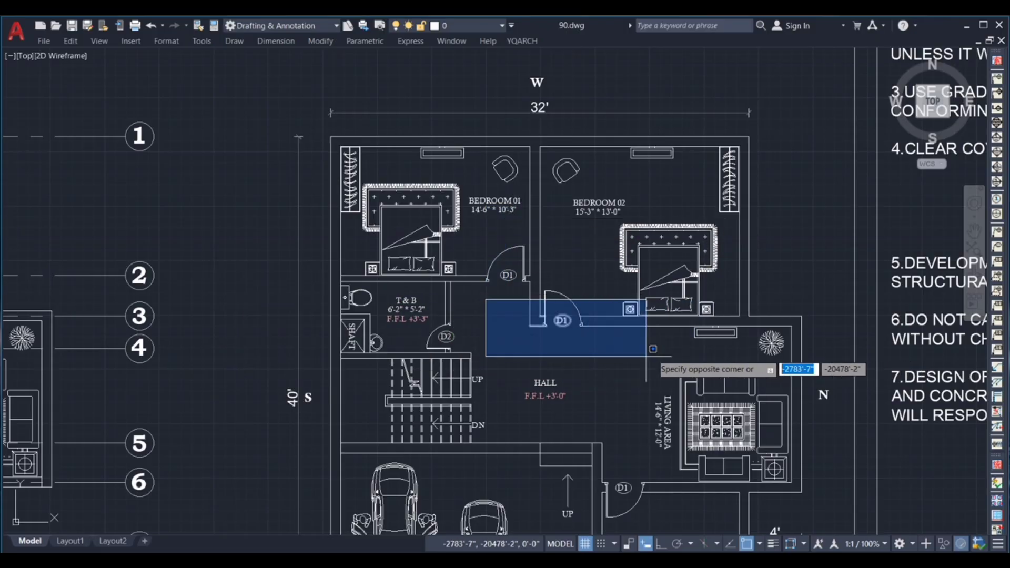
pyautogui.click(708, 322)
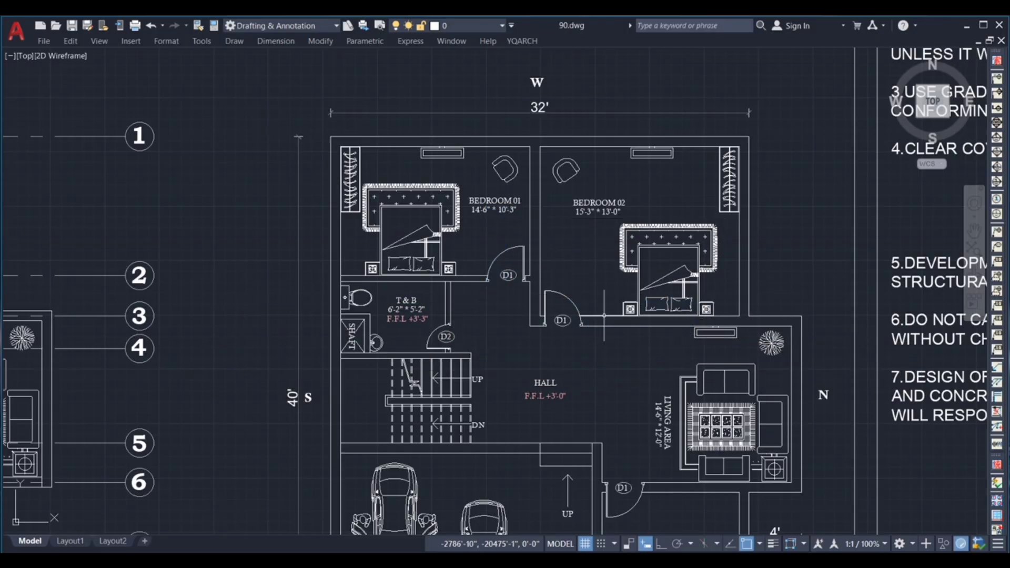
pyautogui.scroll(-2, 489, 227)
pyautogui.scroll(2, 468, 227)
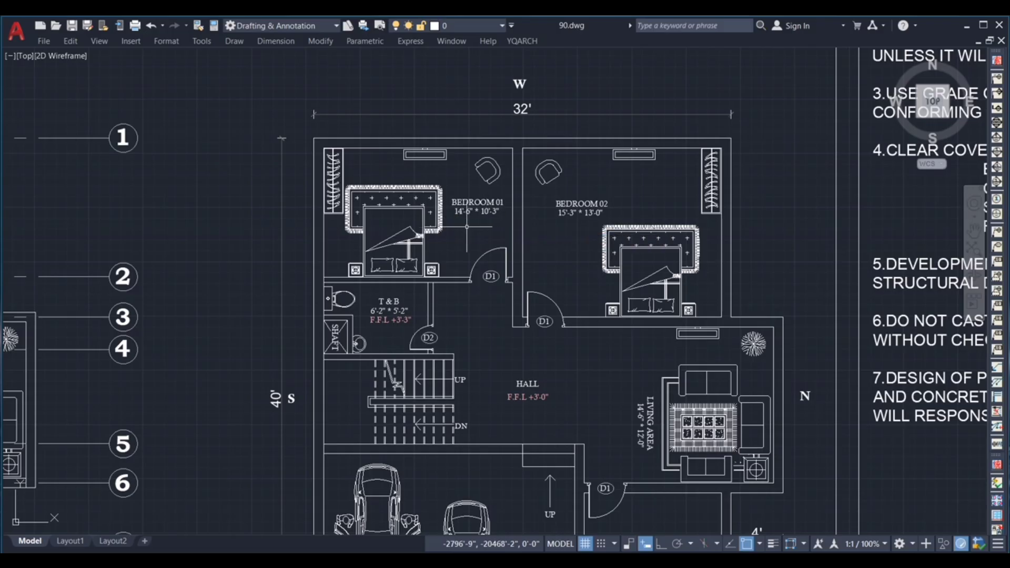
pyautogui.scroll(-2, 514, 195)
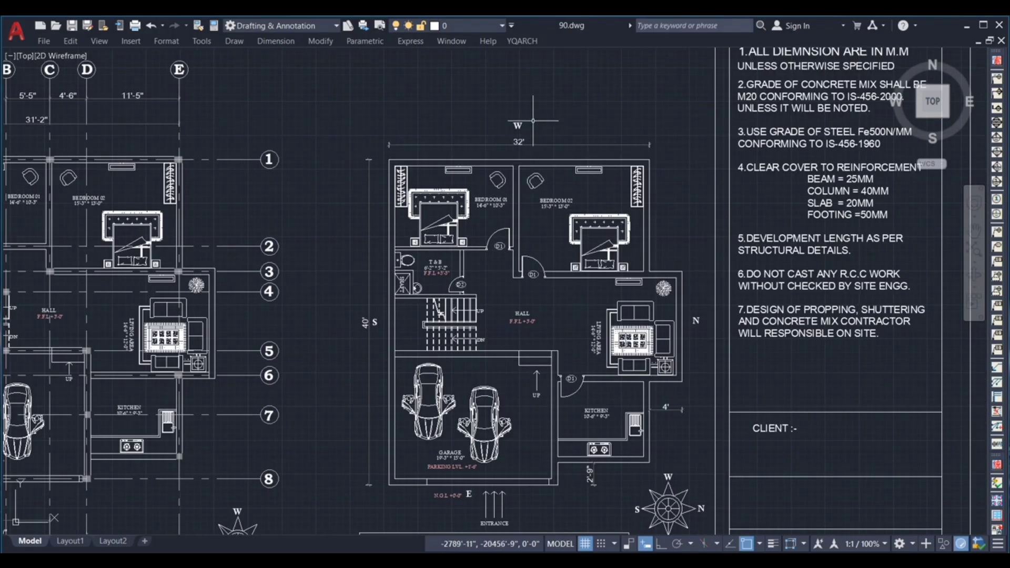
# Step: Highlight the S, W and N side labels, outline the two bedrooms between them, and clear the selection
pyautogui.click(528, 120)
pyautogui.click(510, 128)
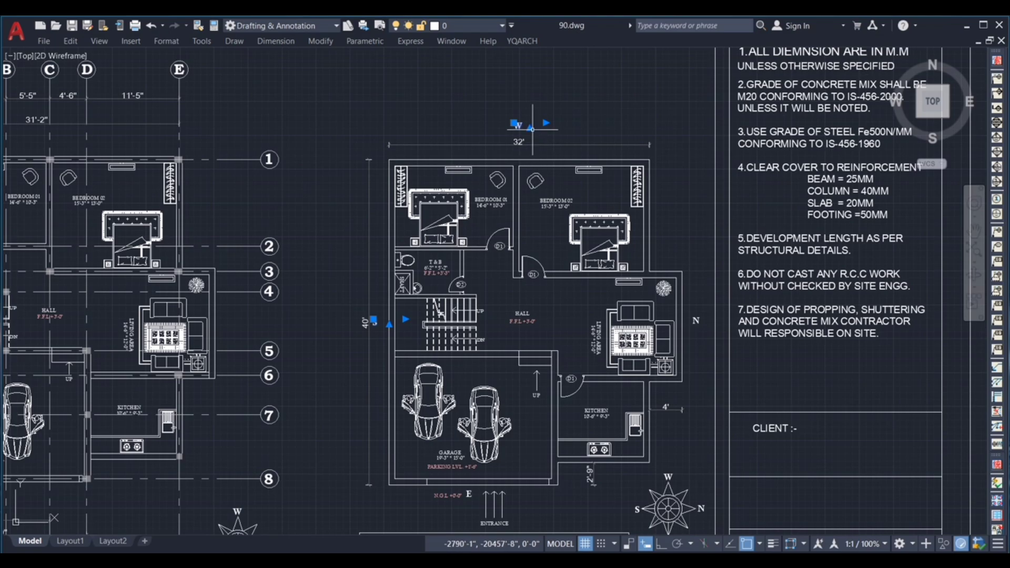
pyautogui.click(696, 319)
pyautogui.click(578, 124)
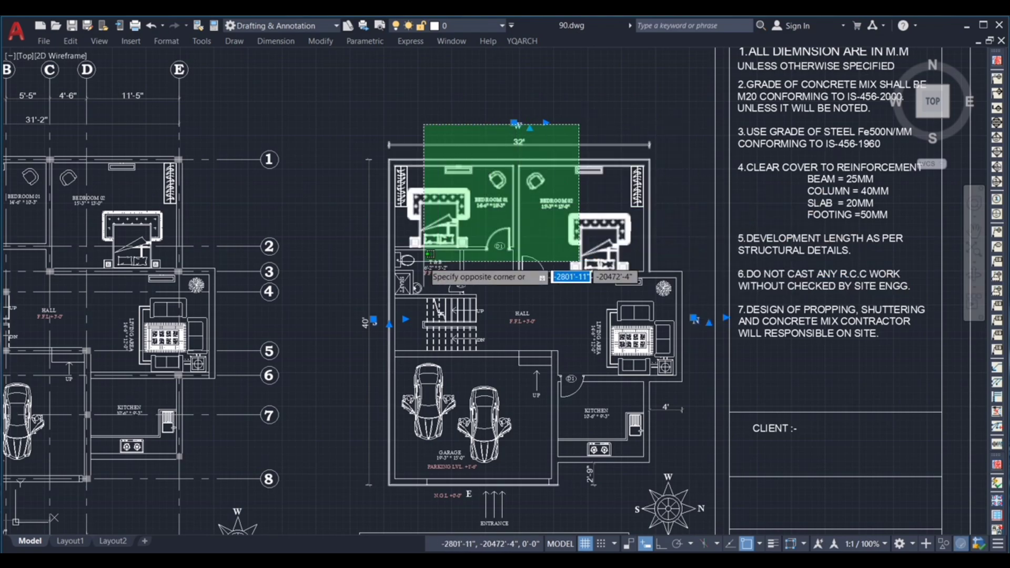
pyautogui.press('Escape')
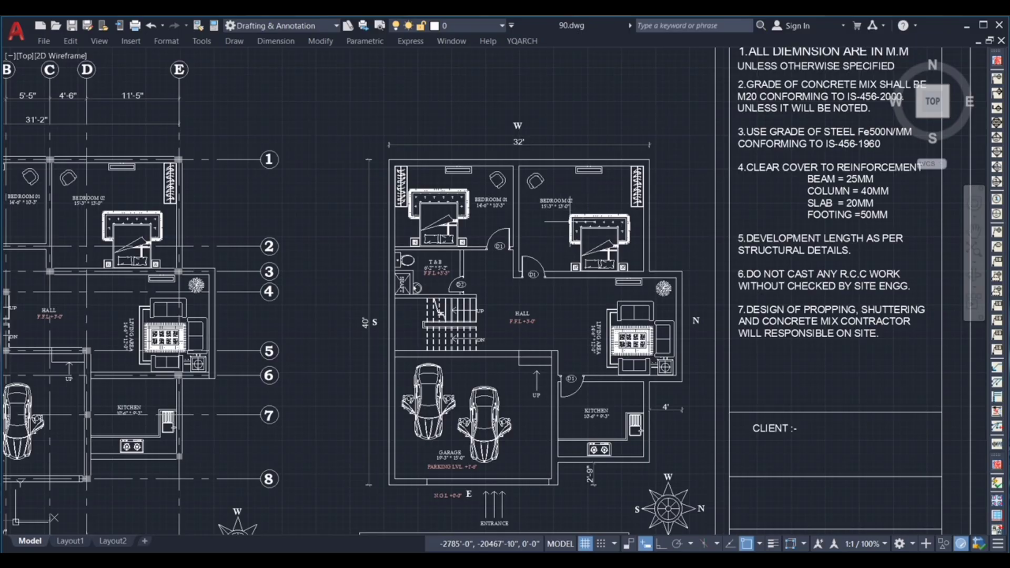
# Step: Highlight the bed in Bedroom 02 to examine its placement against the compass directions, and clear the selection
pyautogui.scroll(2, 627, 256)
pyautogui.click(631, 256)
pyautogui.click(593, 233)
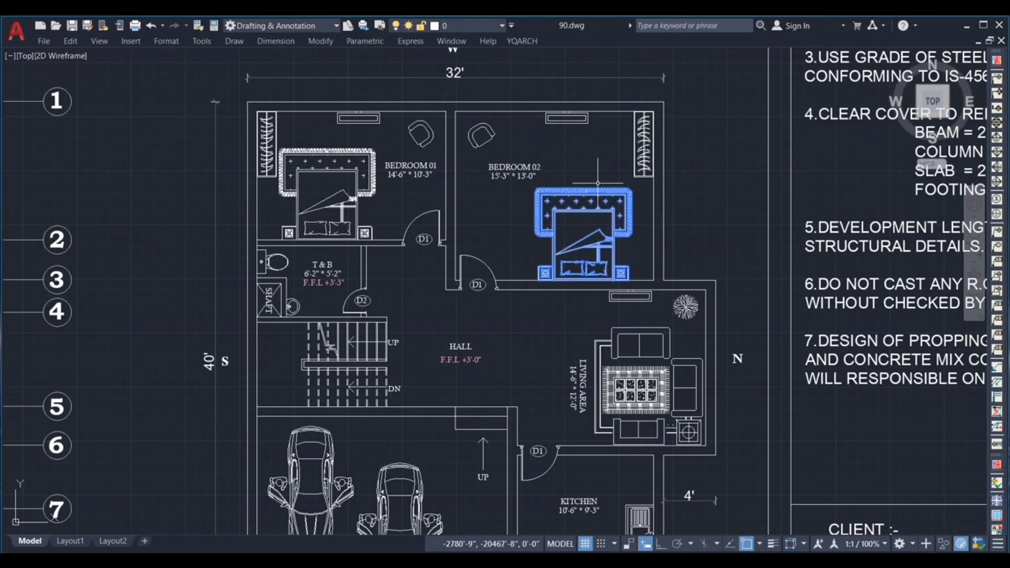
pyautogui.scroll(-1, 582, 178)
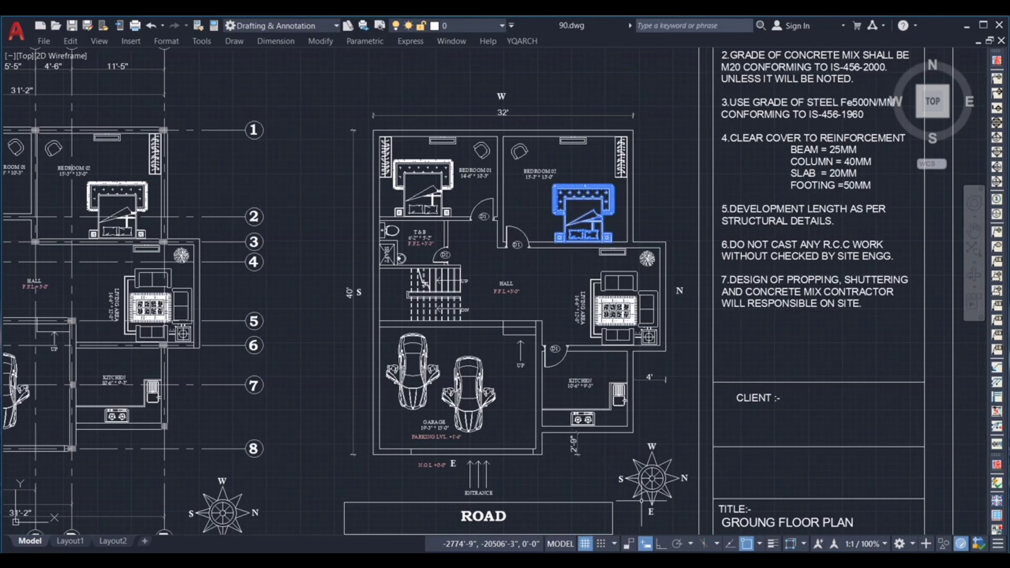
pyautogui.press('Escape')
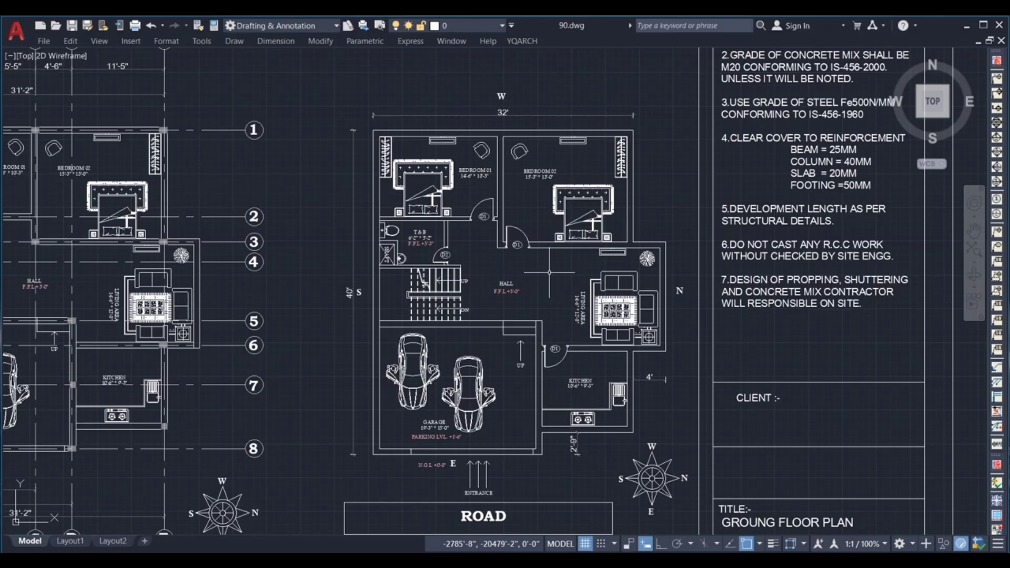
# Step: Outline the hall and living area and highlight the N side label to compare their position with the north side
pyautogui.click(494, 259)
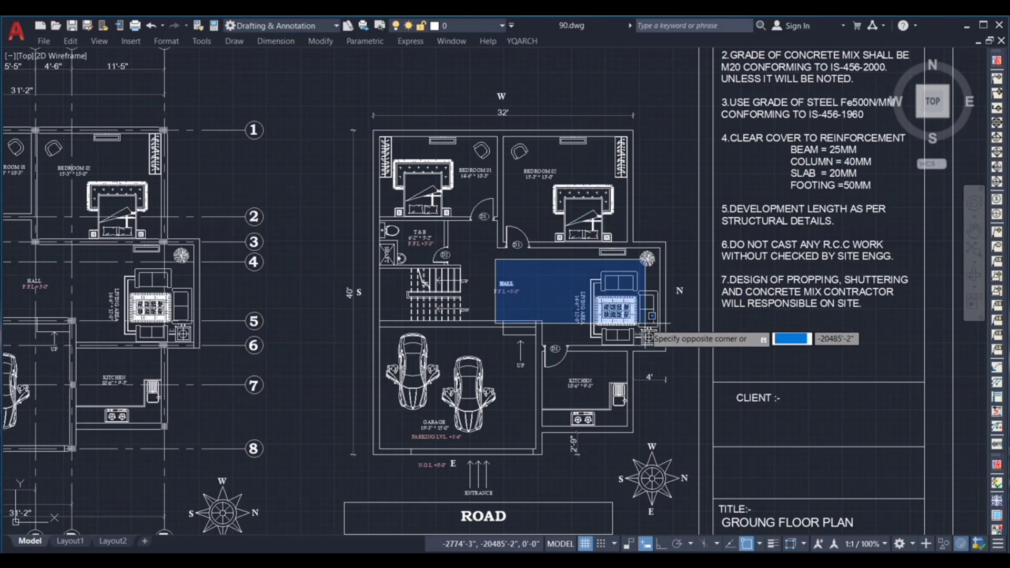
pyautogui.press('Escape')
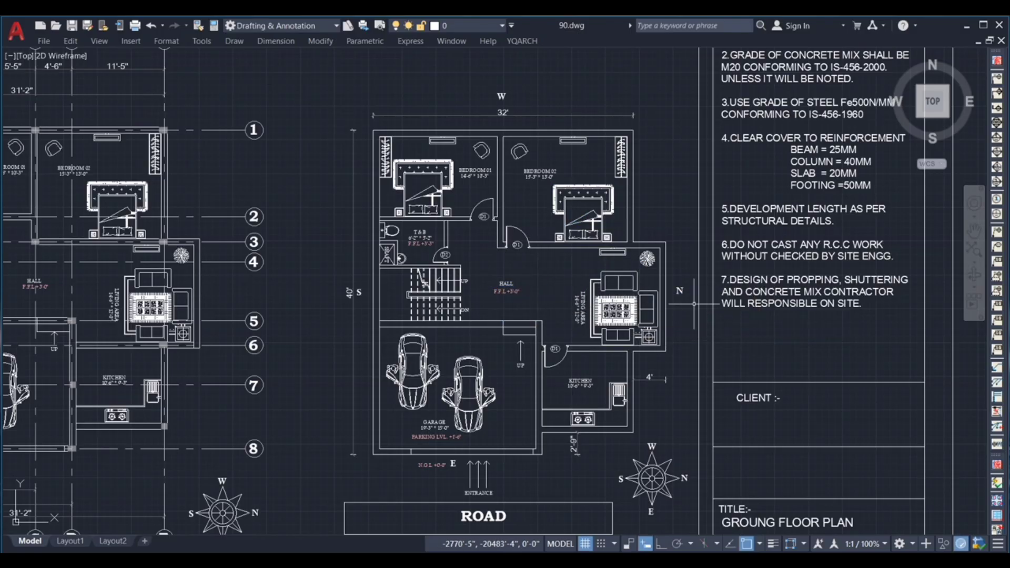
pyautogui.scroll(2, 694, 304)
pyautogui.click(674, 290)
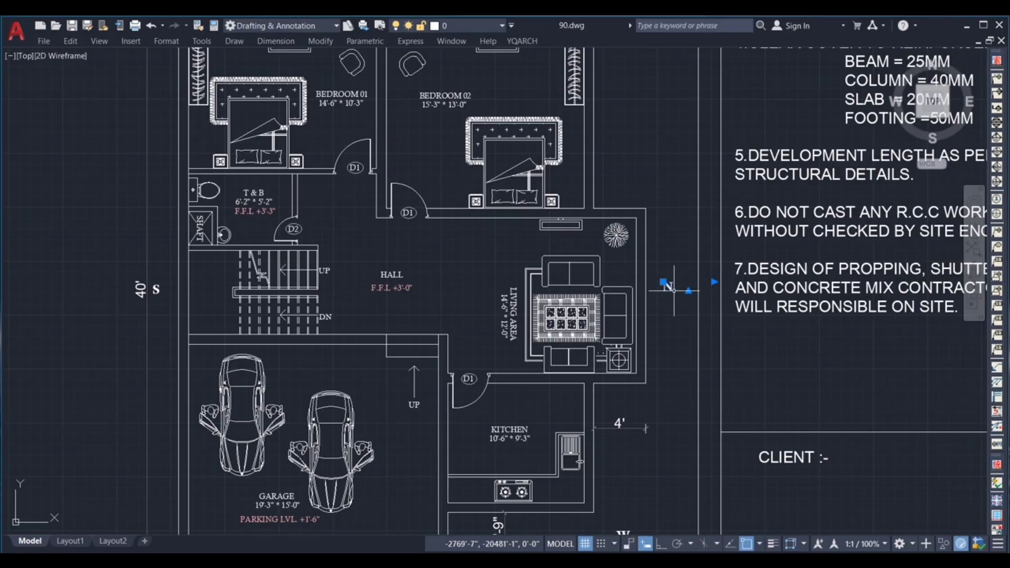
pyautogui.scroll(-2, 581, 308)
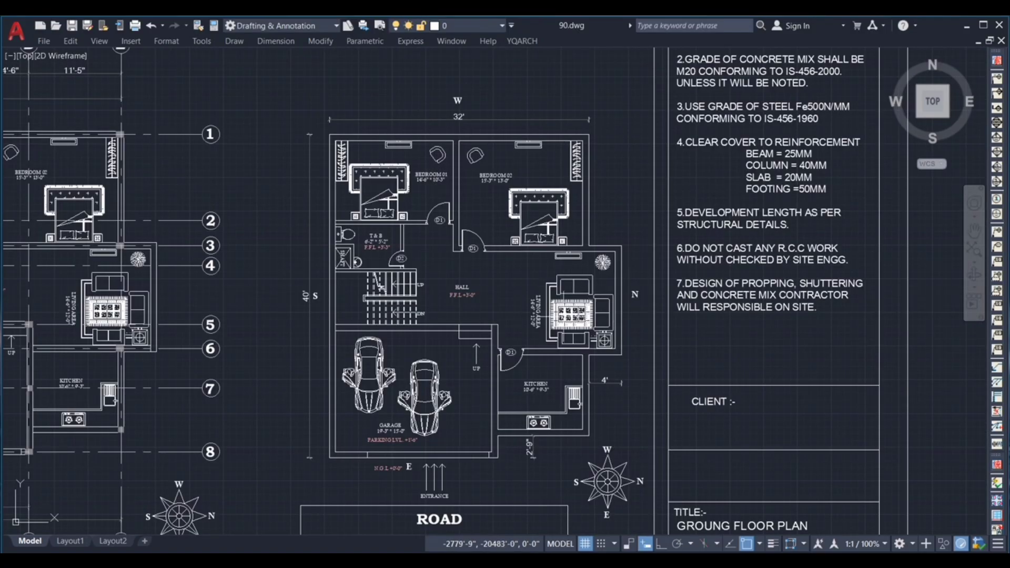
# Step: Highlight grid lines A, B and C below the garage in the column-grid ground floor plan, and clear the selection
pyautogui.scroll(-2, 671, 275)
pyautogui.scroll(6, 305, 379)
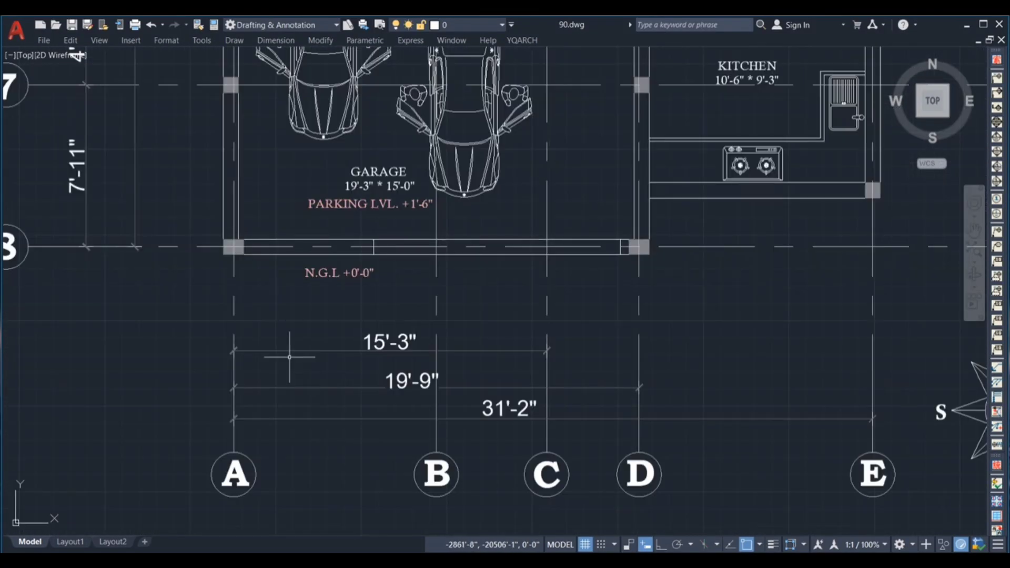
pyautogui.click(274, 314)
pyautogui.click(187, 280)
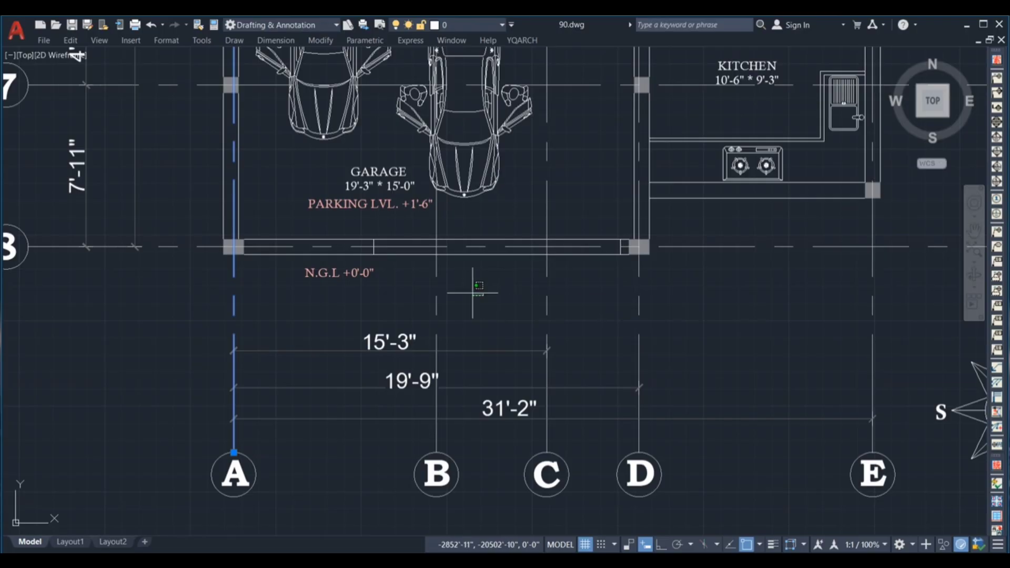
pyautogui.click(427, 286)
pyautogui.click(562, 303)
pyautogui.click(522, 299)
pyautogui.moveTo(598, 298); pyautogui.dragTo(568, 304, button='middle')
pyautogui.scroll(-2, 568, 304)
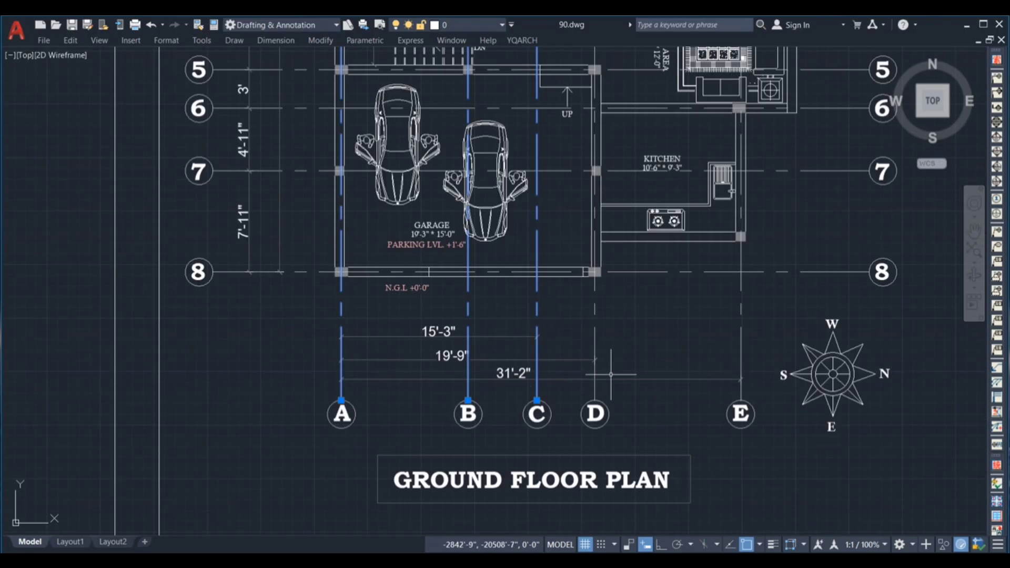
pyautogui.scroll(-2, 491, 360)
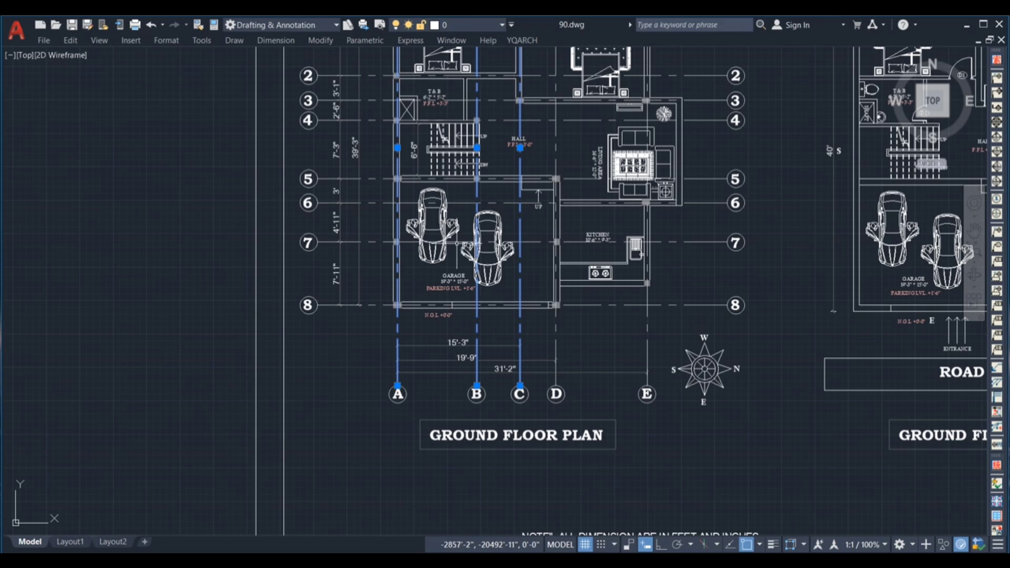
pyautogui.press('Escape')
# Step: Highlight the garage corner column at grid D-8 and the kitchen corner column on grid line E
pyautogui.scroll(4, 566, 289)
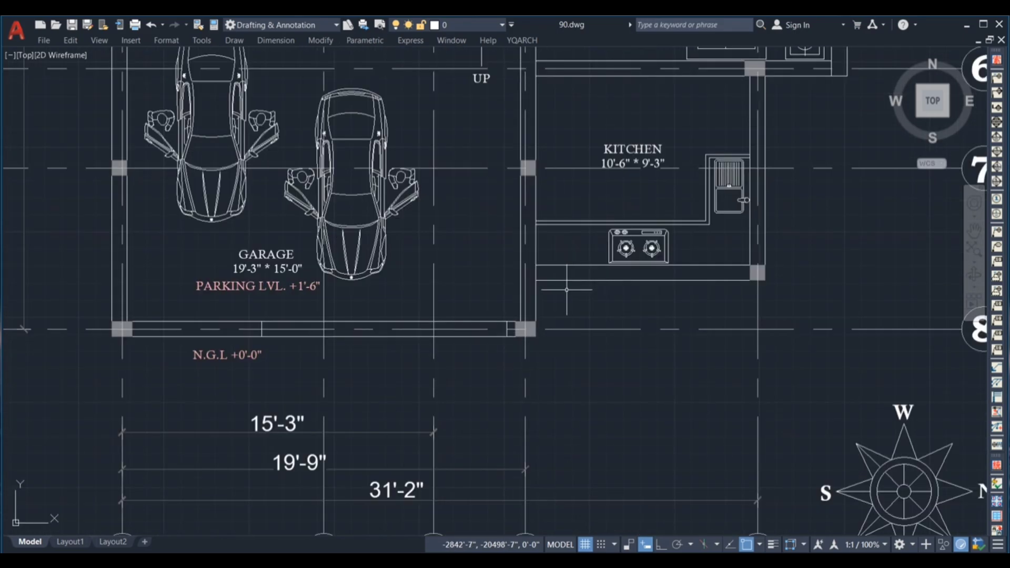
pyautogui.click(500, 311)
pyautogui.scroll(4, 513, 315)
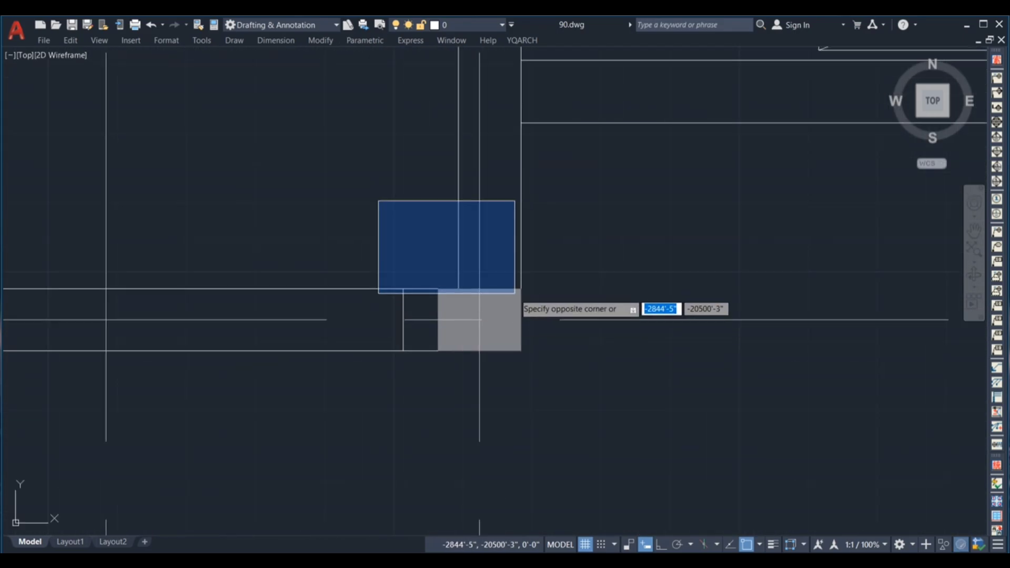
pyautogui.click(513, 293)
pyautogui.scroll(-4, 517, 317)
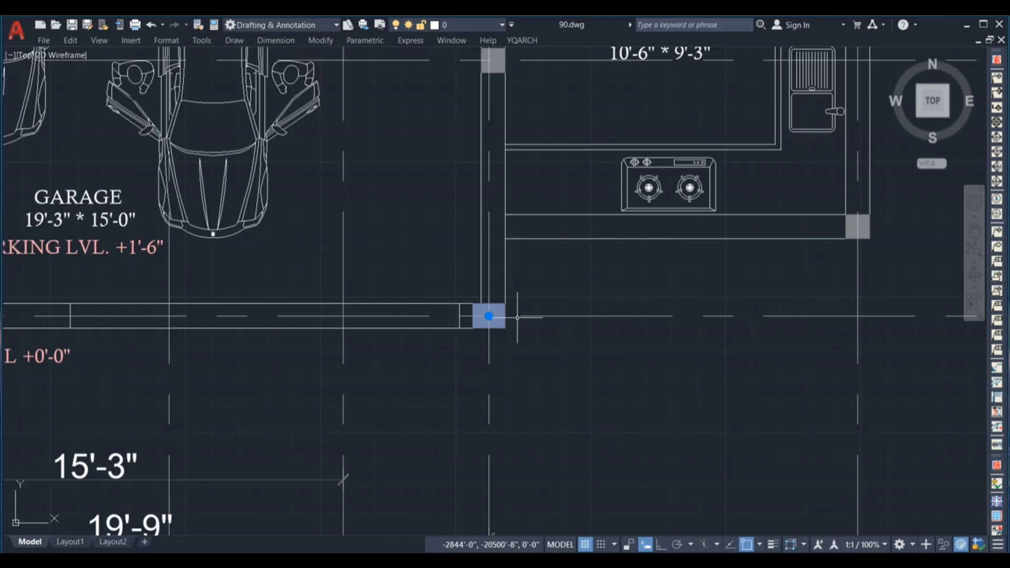
pyautogui.scroll(-3, 491, 308)
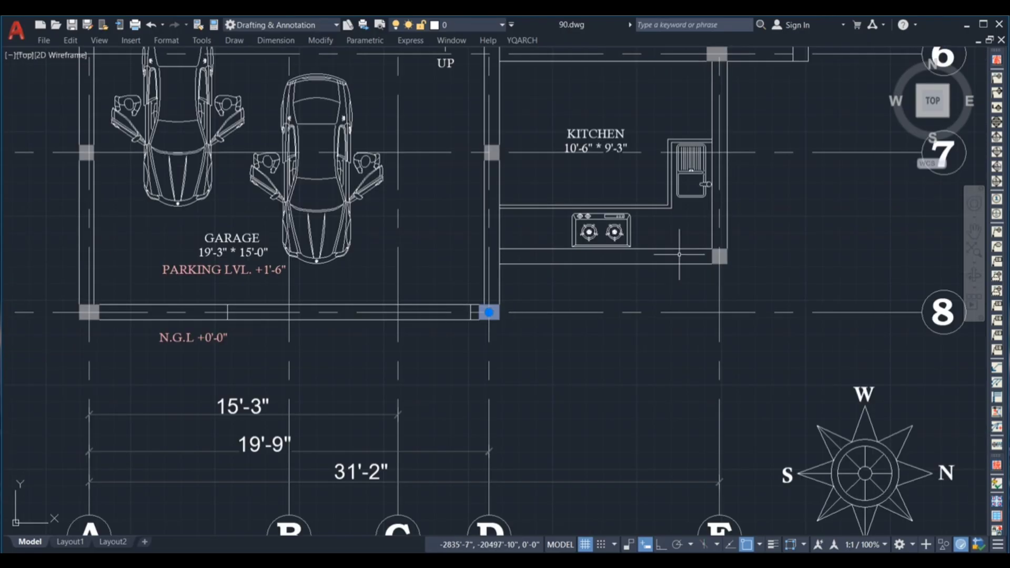
pyautogui.click(691, 230)
pyautogui.click(747, 278)
pyautogui.scroll(-2, 744, 285)
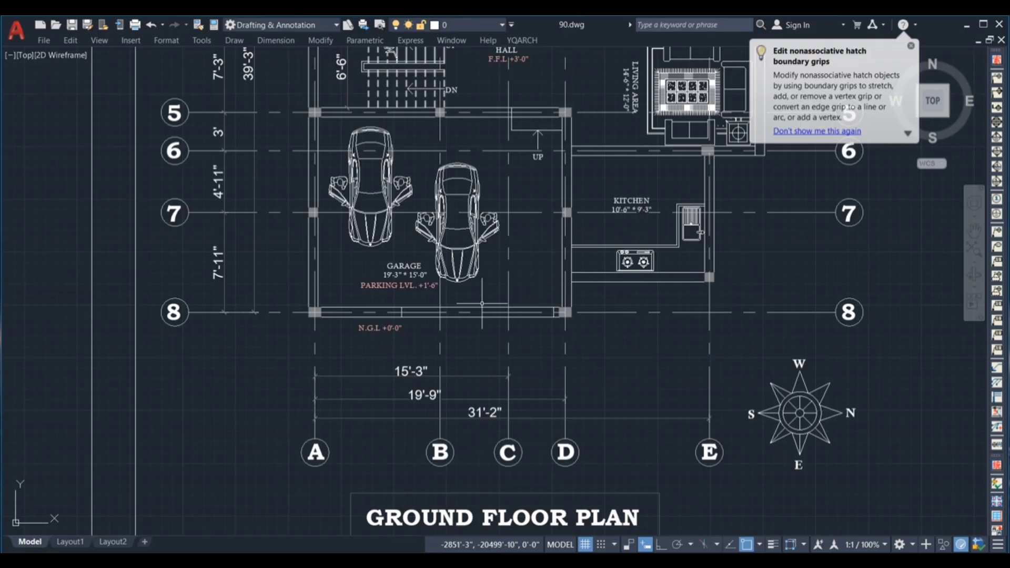
# Step: Outline the garage's front wall along grid line 8 between the columns on grid lines A and D
pyautogui.click(289, 299)
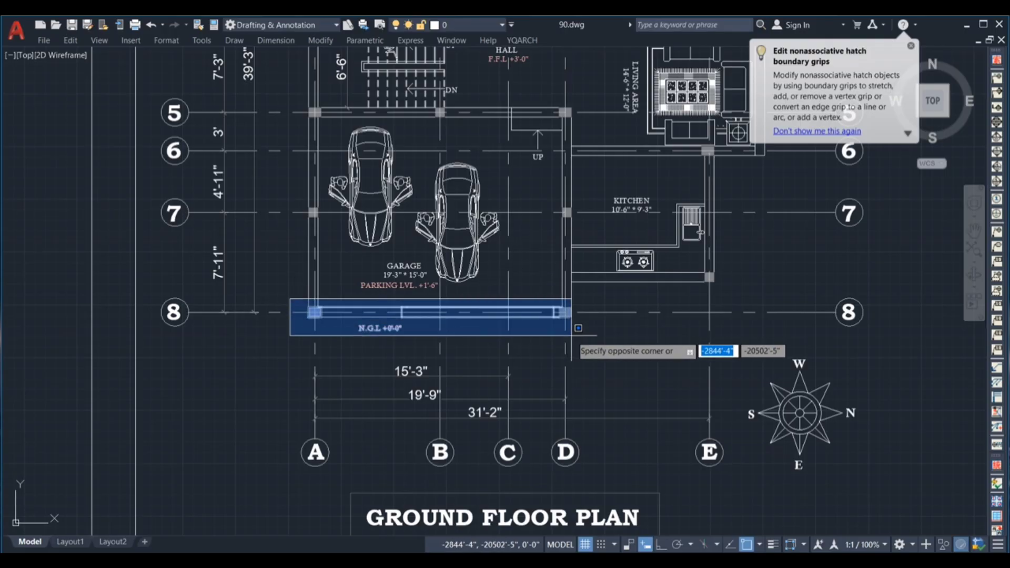
pyautogui.click(578, 329)
pyautogui.scroll(-2, 502, 367)
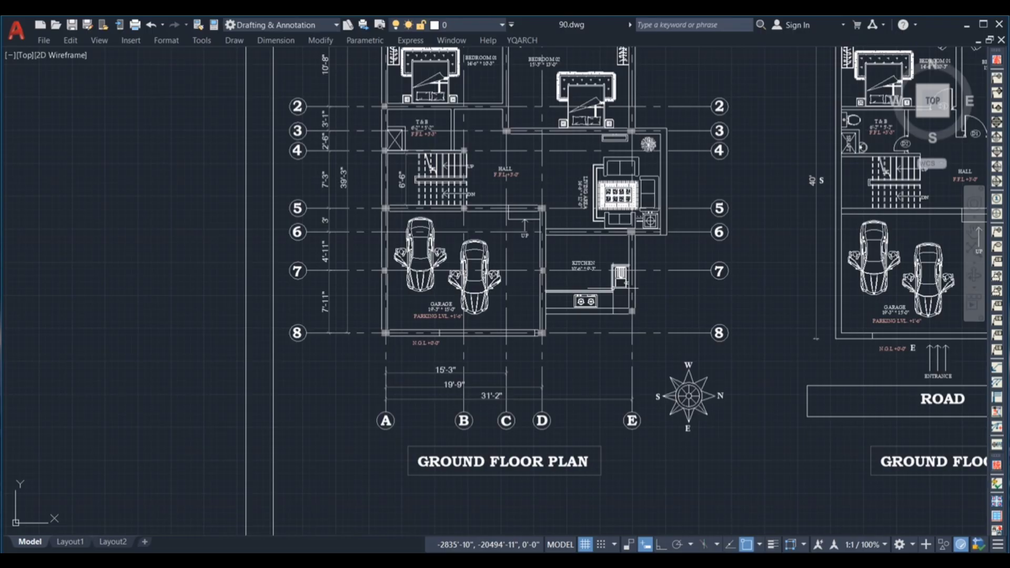
# Step: Mark out the empty drawing area beside the furnished ground floor plan without dimensions grid lines
pyautogui.scroll(-4, 621, 283)
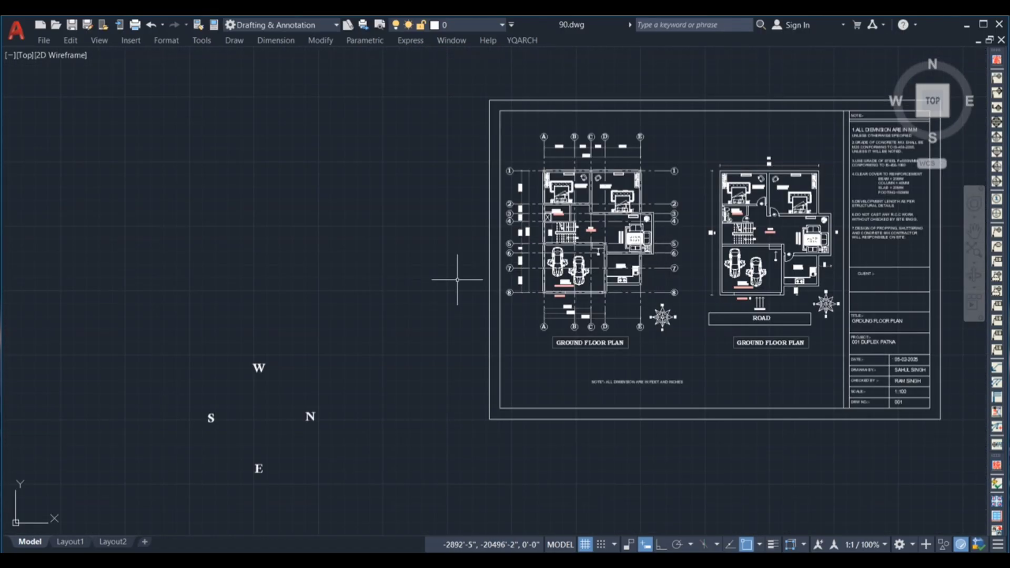
pyautogui.scroll(3, 299, 214)
pyautogui.scroll(-3, 261, 194)
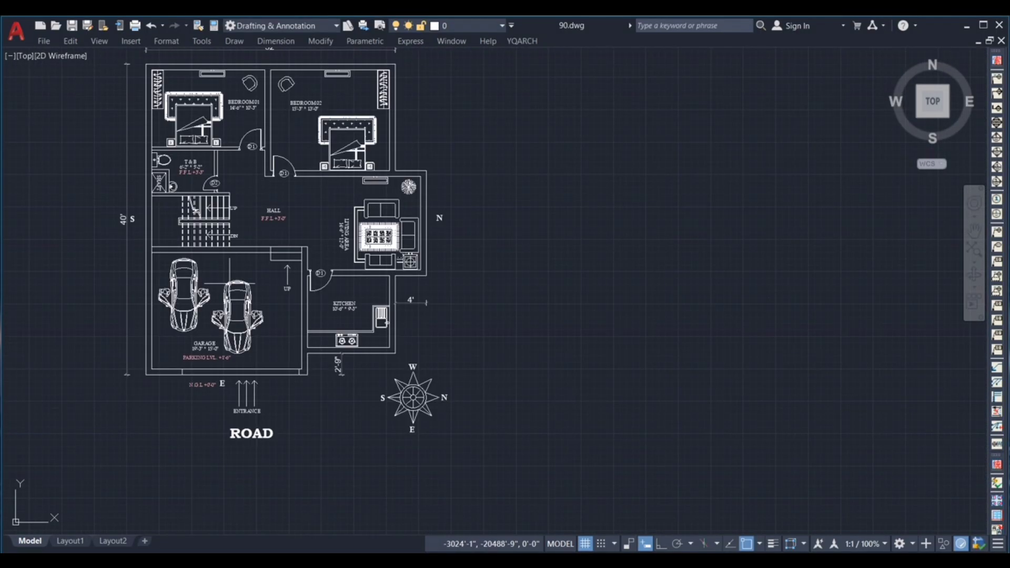
pyautogui.scroll(-2, 231, 286)
pyautogui.scroll(2, 272, 209)
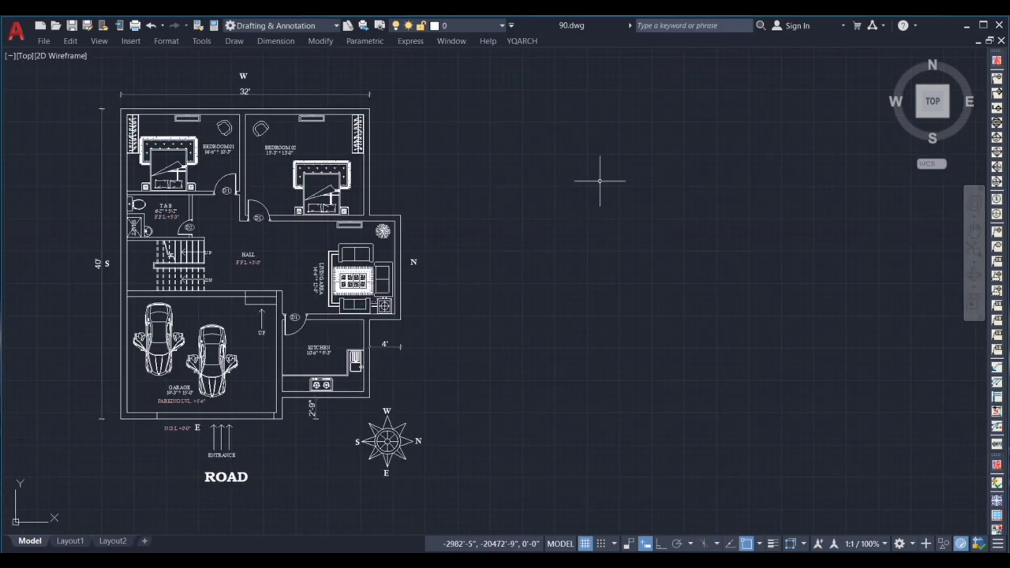
pyautogui.click(554, 129)
pyautogui.click(705, 359)
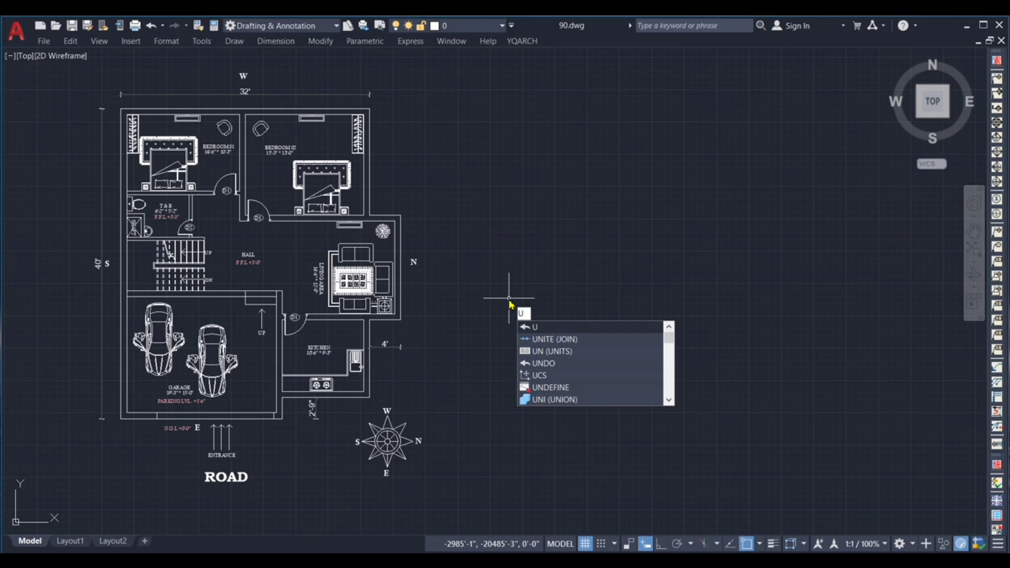
# Step: Review the drawing units for length type, precision and insertion scale, keeping Architectural and Inches
pyautogui.write('N')
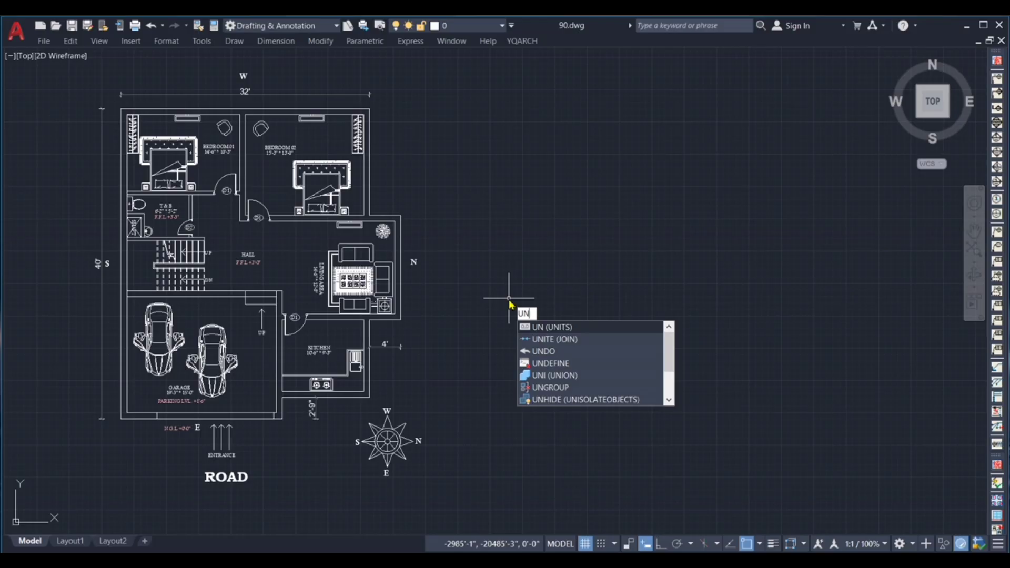
pyautogui.press('Return')
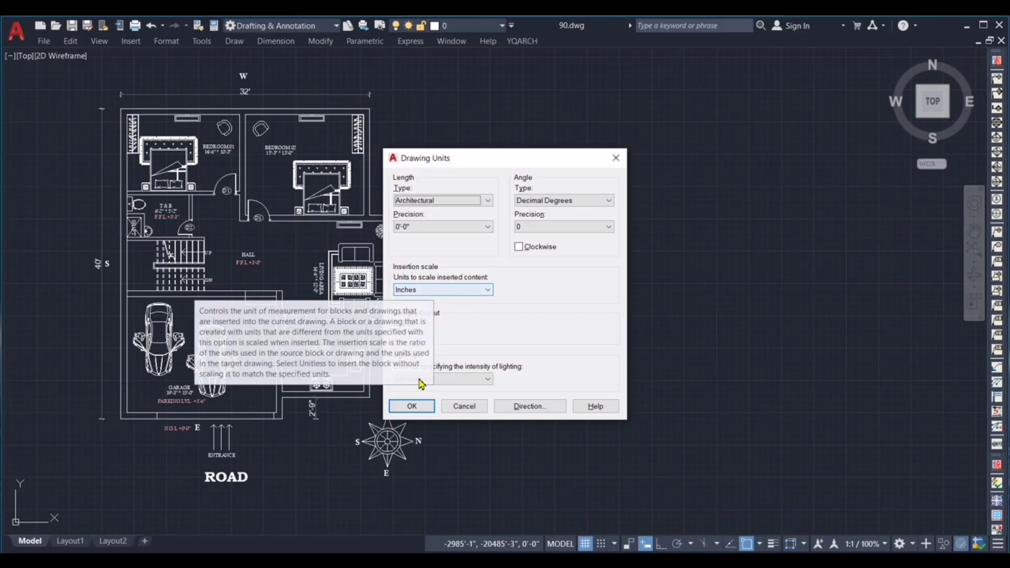
pyautogui.click(412, 406)
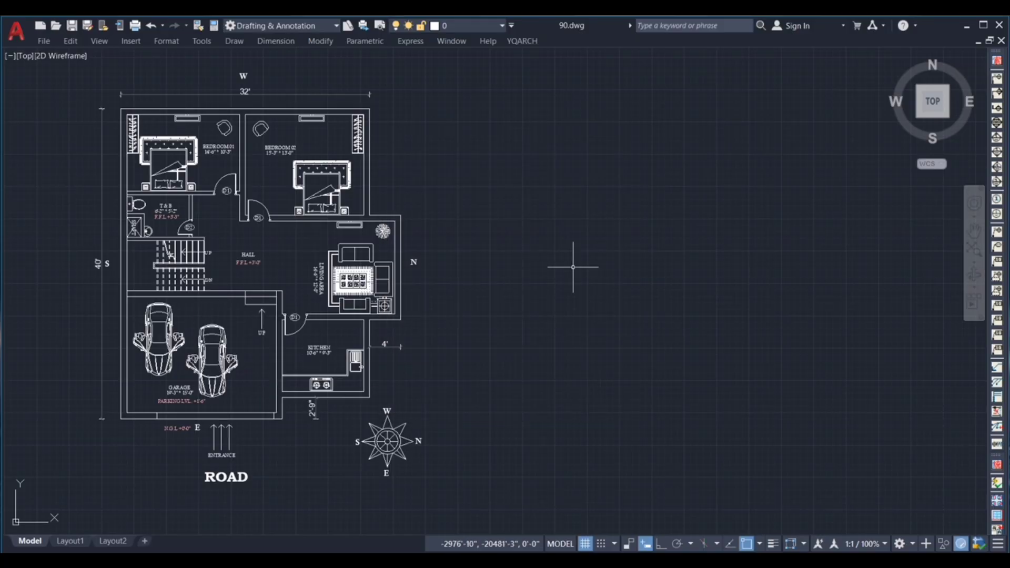
# Step: Review the current dimension style in the Dimension Style Manager and leave it as it is
pyautogui.write('D')
pyautogui.press('Return')
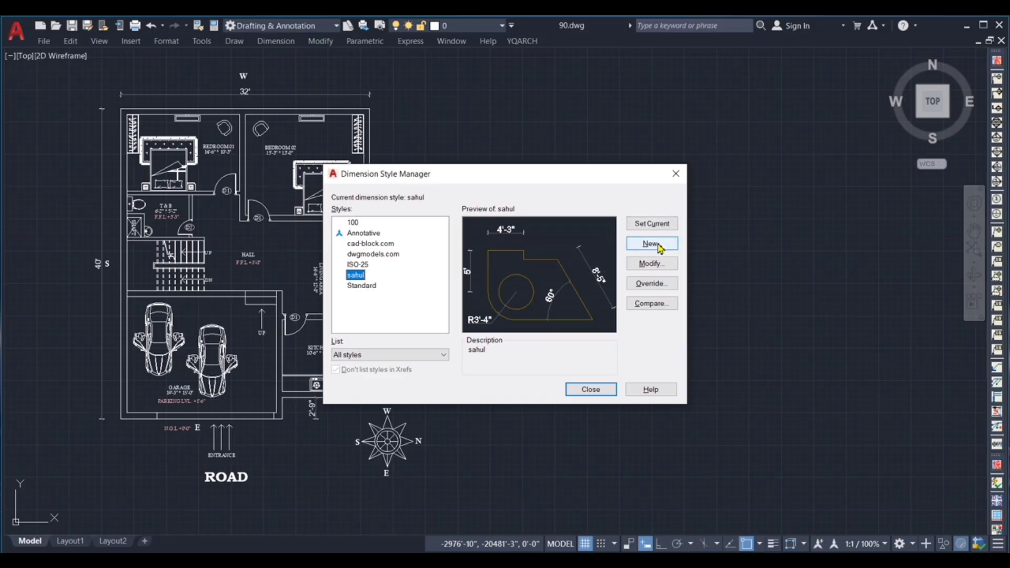
pyautogui.click(604, 390)
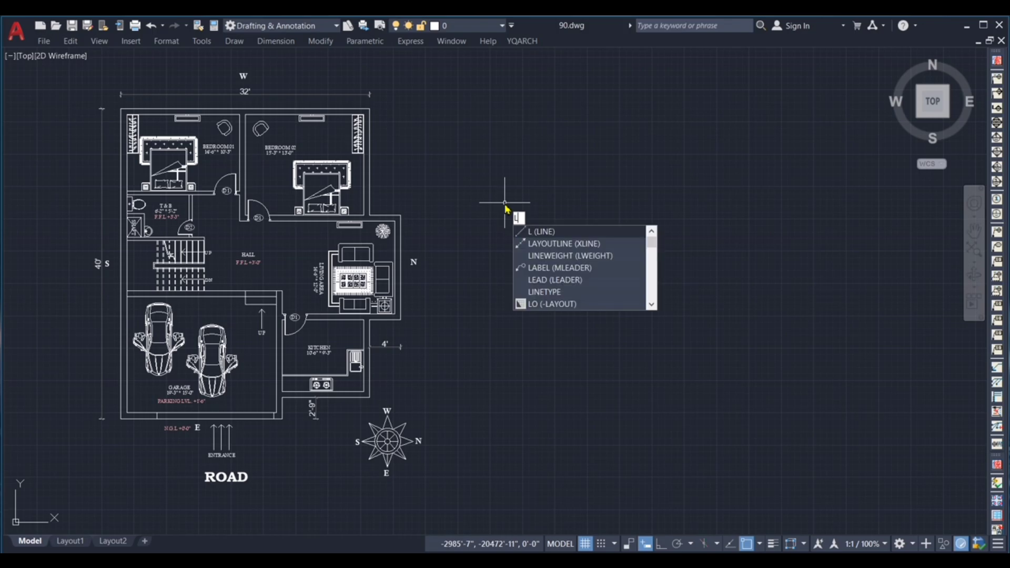
# Step: Beside the reference plan, draw the outer wall's top line 32' long and right line 40' long, with Ortho on
pyautogui.press('Return')
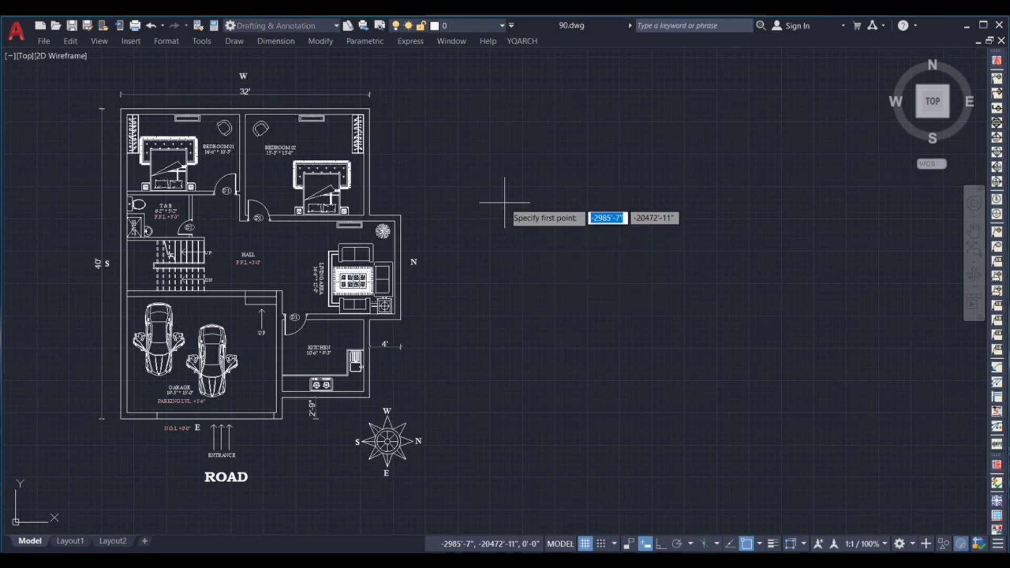
pyautogui.click(458, 121)
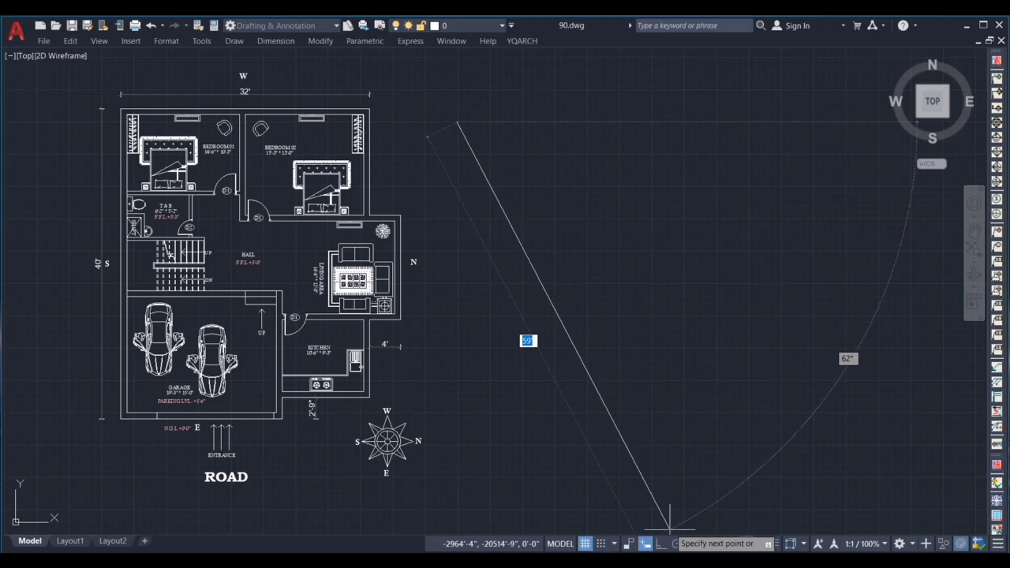
pyautogui.click(661, 544)
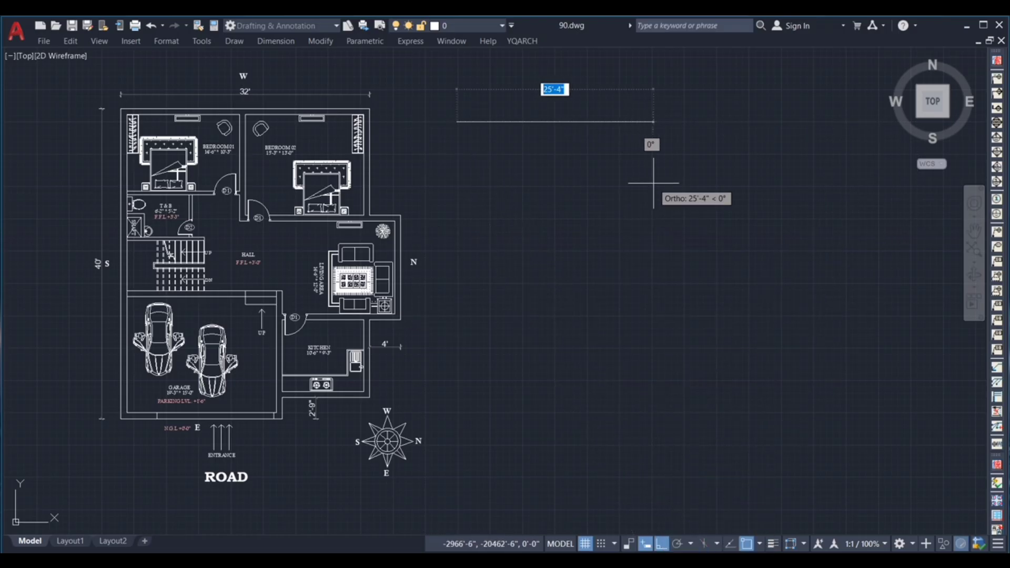
pyautogui.write('32')
pyautogui.press('Return')
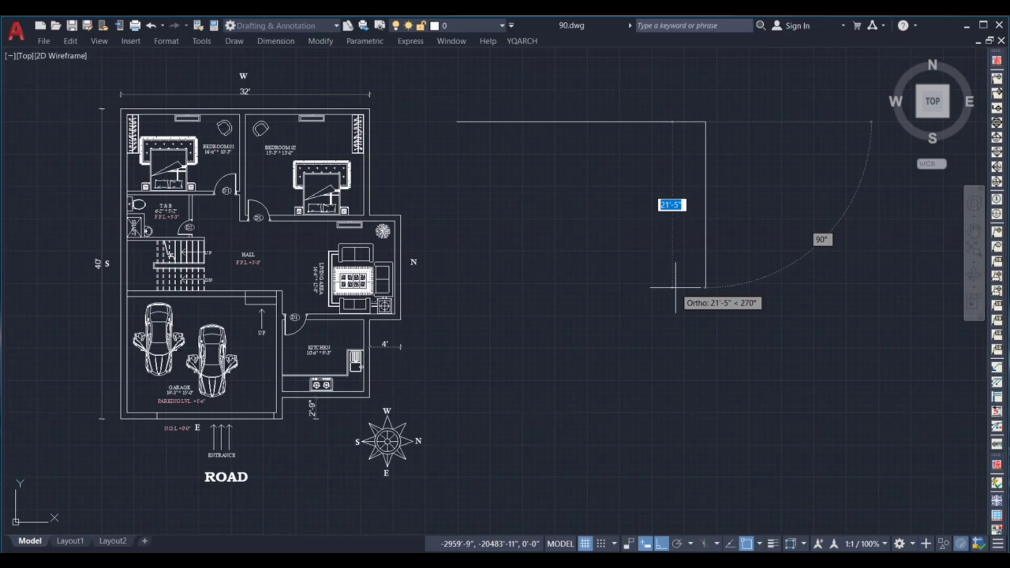
pyautogui.write('40')
pyautogui.press('Return')
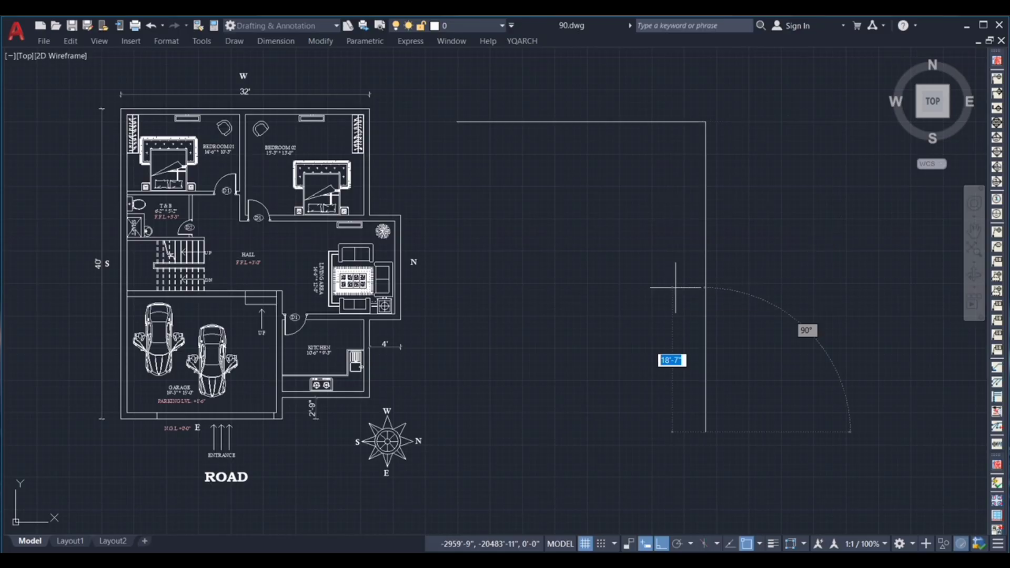
# Step: Complete the outer wall rectangle with a 32' bottom line and a 40' left line
pyautogui.write('3')
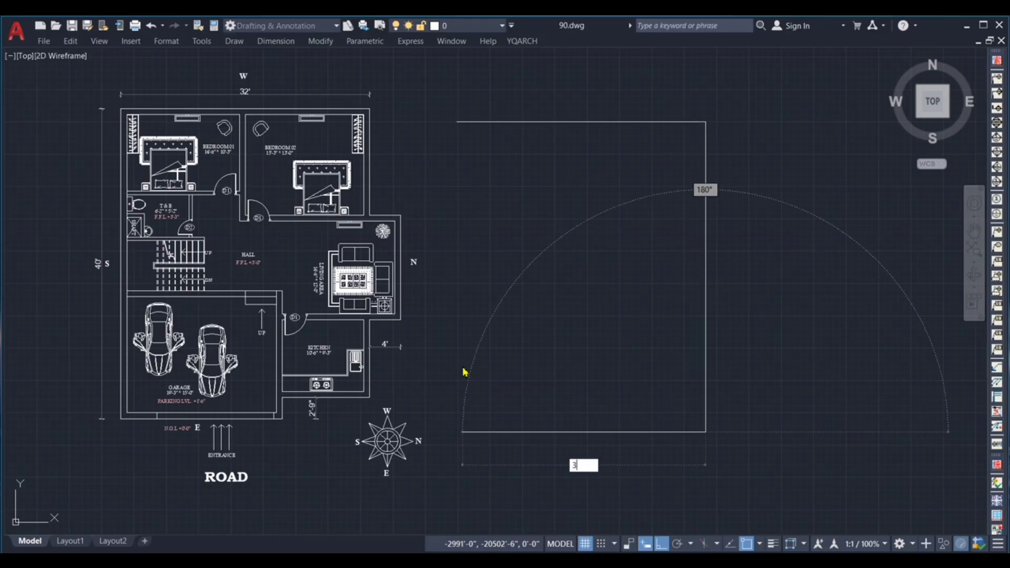
pyautogui.write('2')
pyautogui.press('Return')
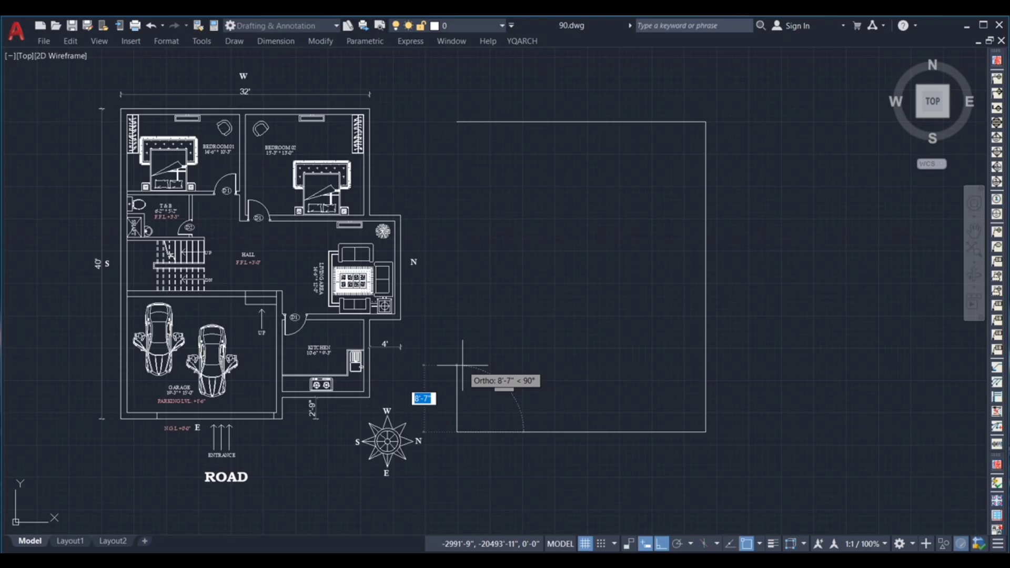
pyautogui.write('40')
pyautogui.press('Return')
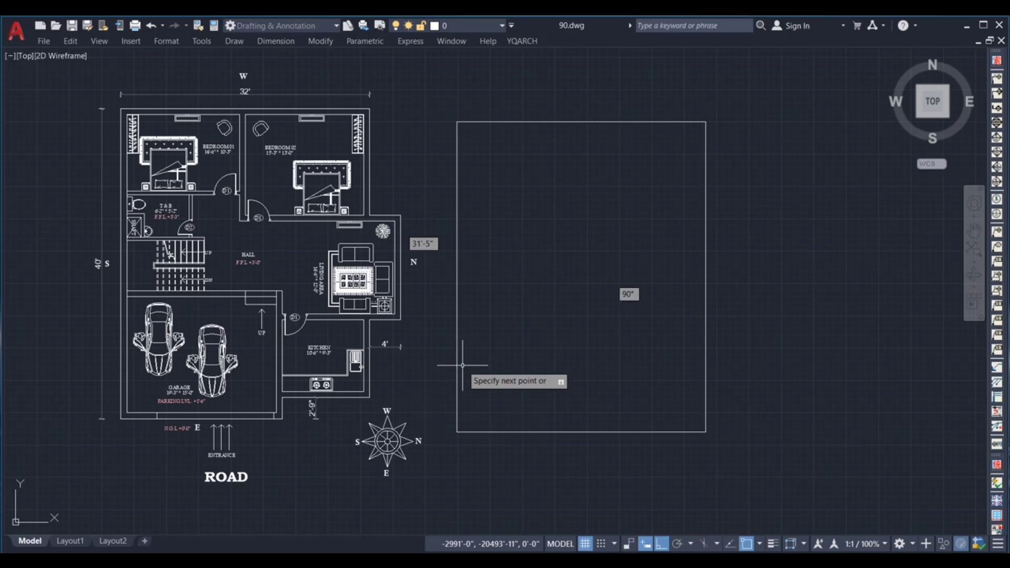
pyautogui.press('Return')
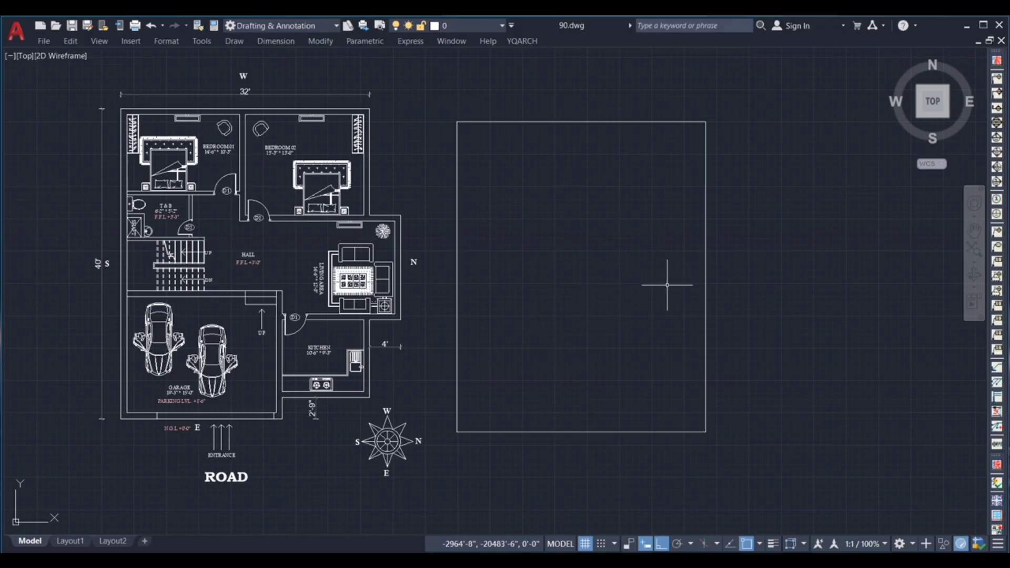
# Step: Join the four outline lines into a single closed polyline
pyautogui.click(446, 107)
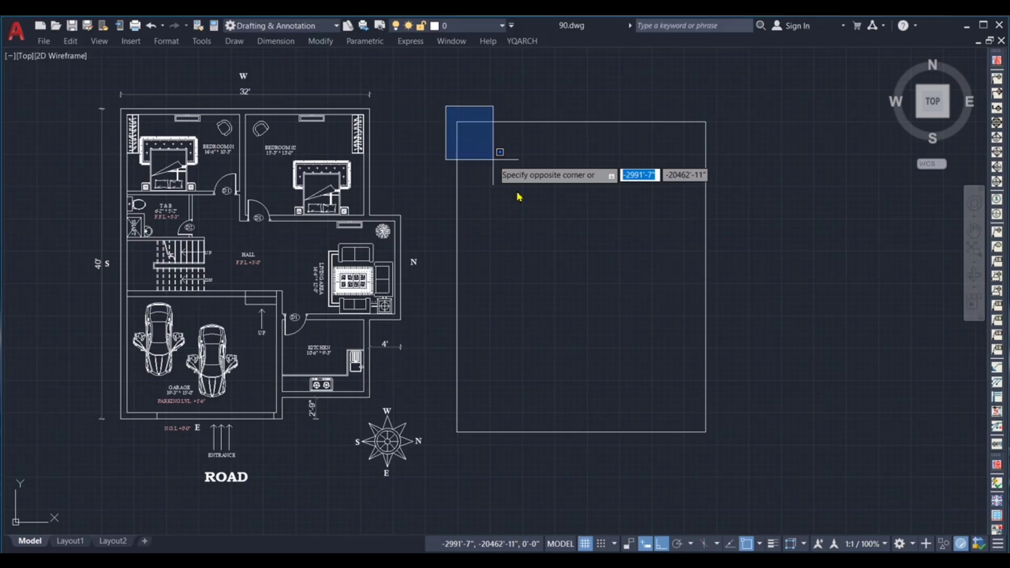
pyautogui.click(719, 444)
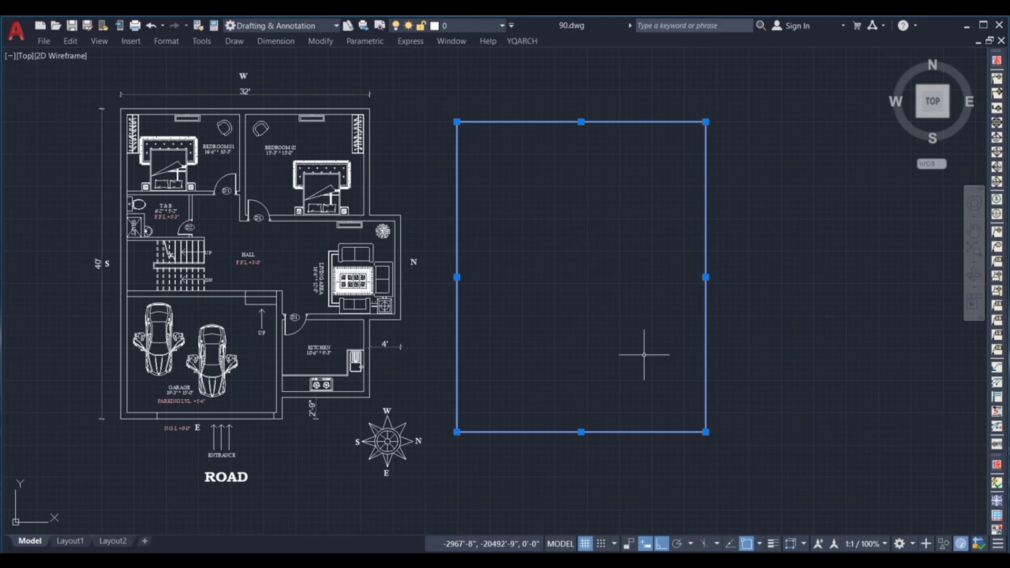
pyautogui.write('j')
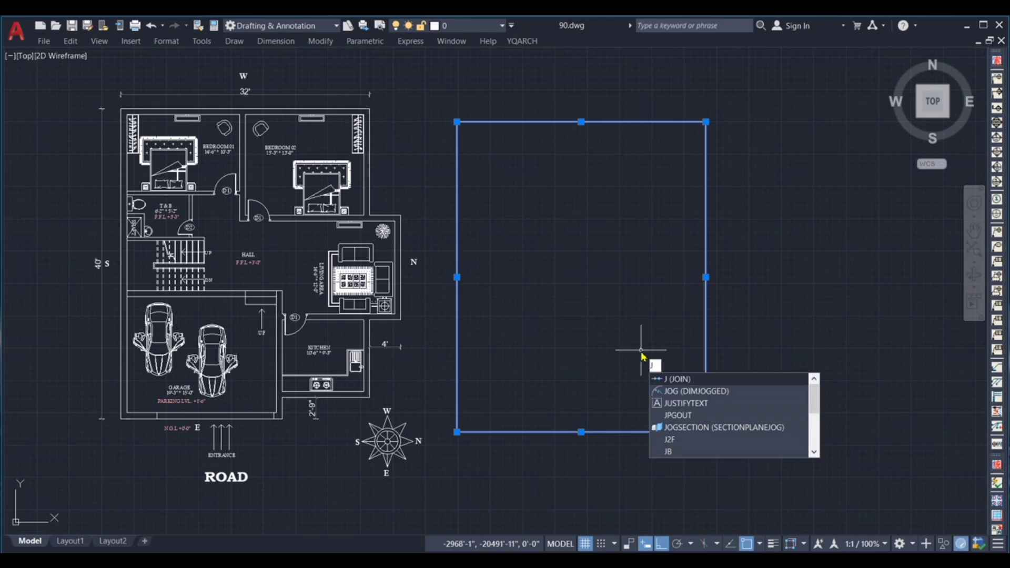
pyautogui.press('Escape')
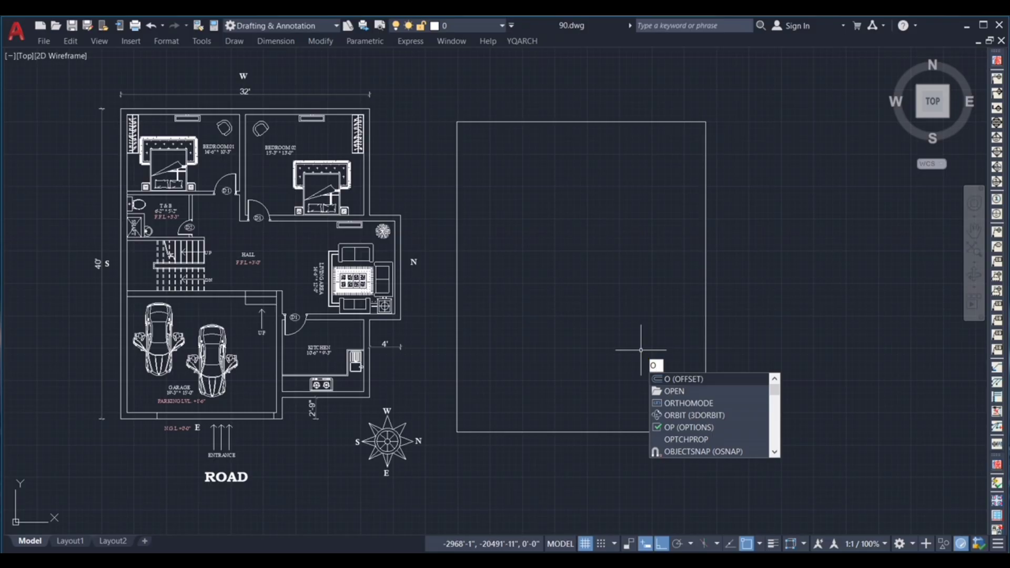
# Step: Offset the outer wall outline 9" inward to form the wall thickness
pyautogui.press('Return')
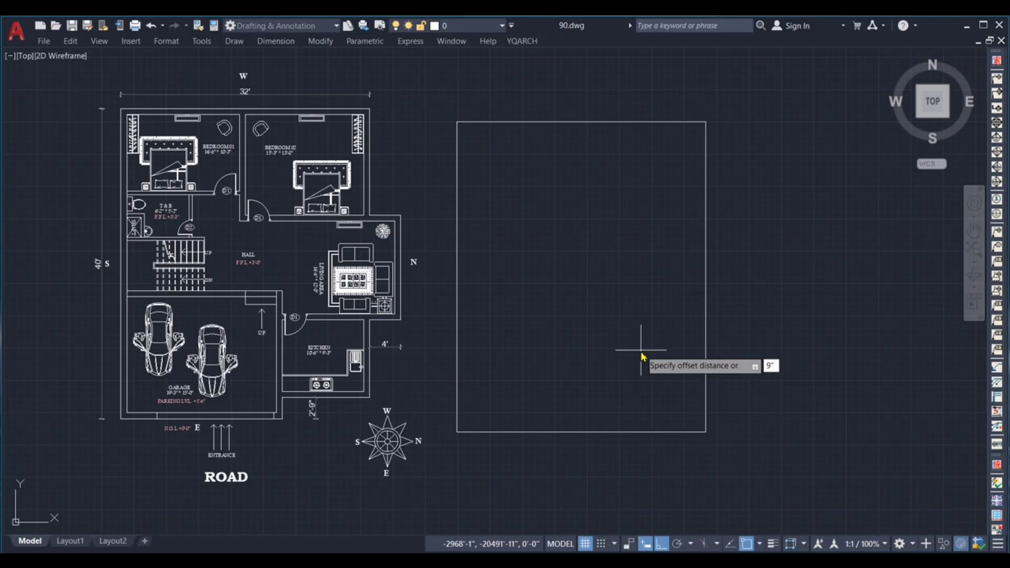
pyautogui.press('Return')
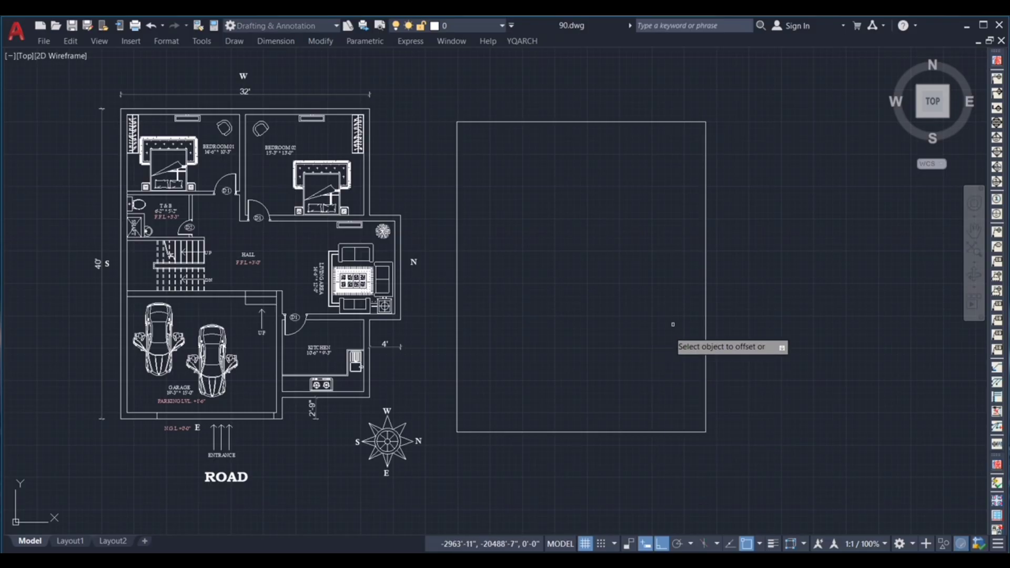
pyautogui.click(706, 279)
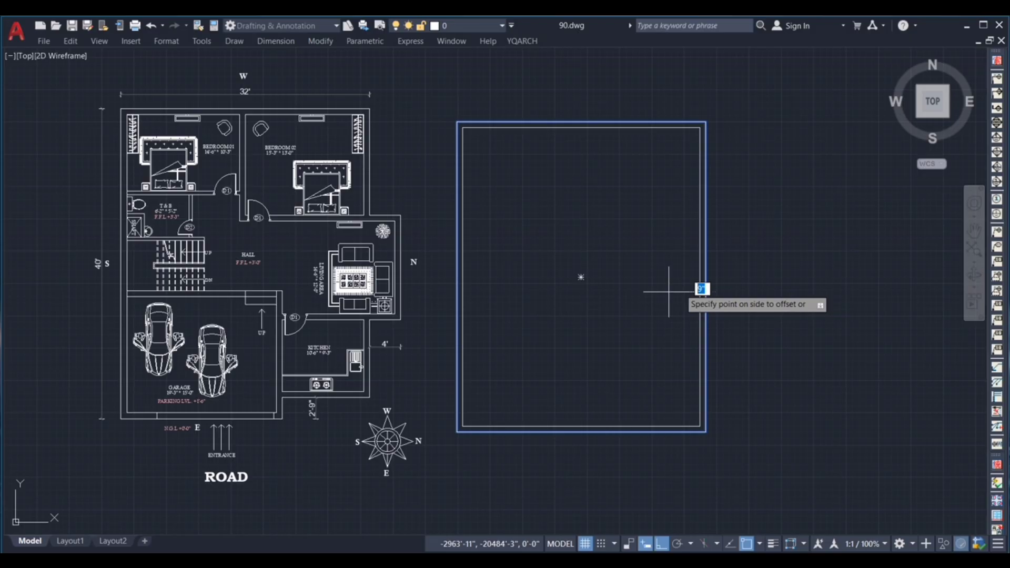
pyautogui.click(626, 303)
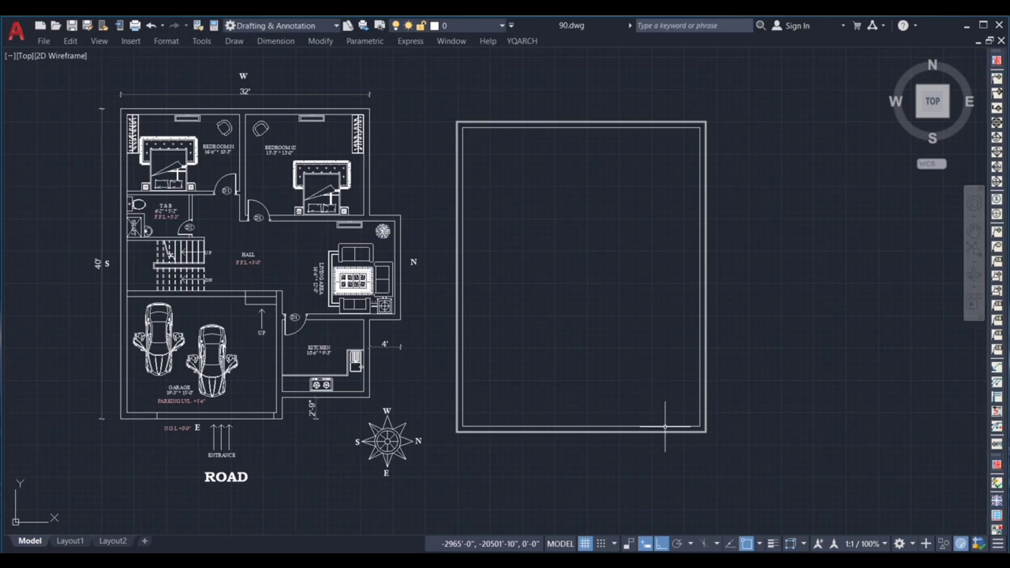
# Step: Explode the inner wall rectangle into separate lines
pyautogui.click(581, 426)
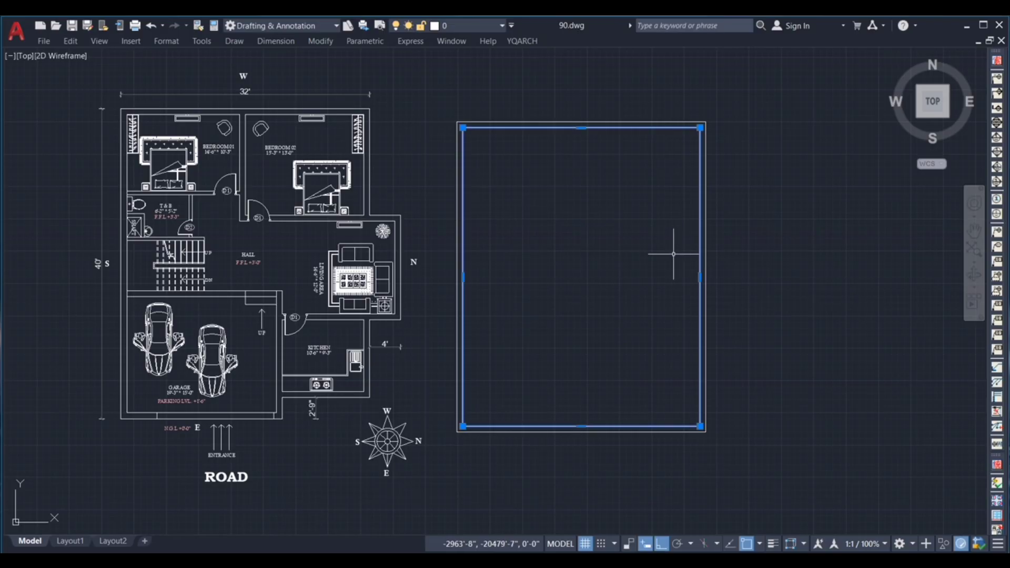
pyautogui.write('X')
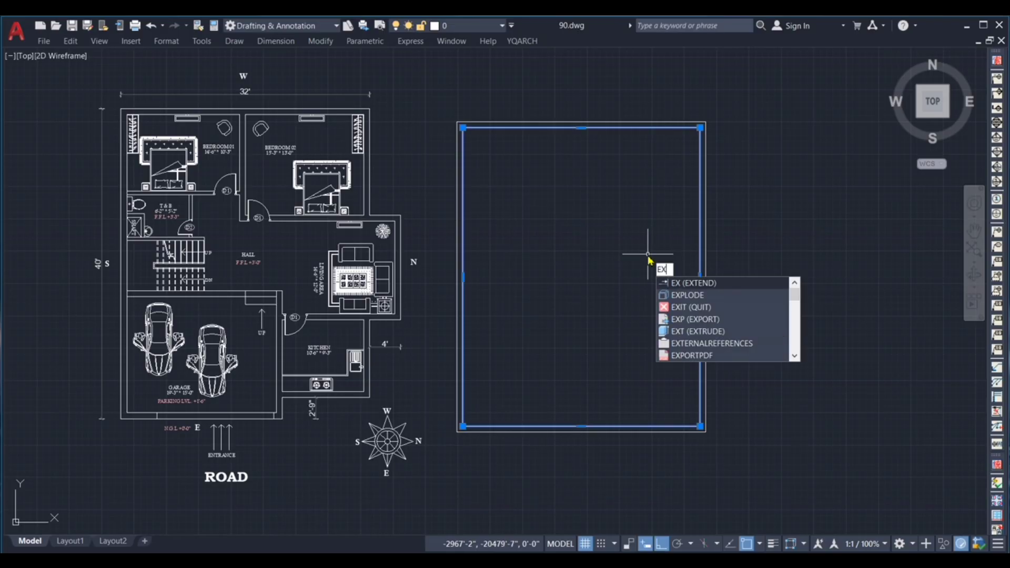
pyautogui.click(693, 294)
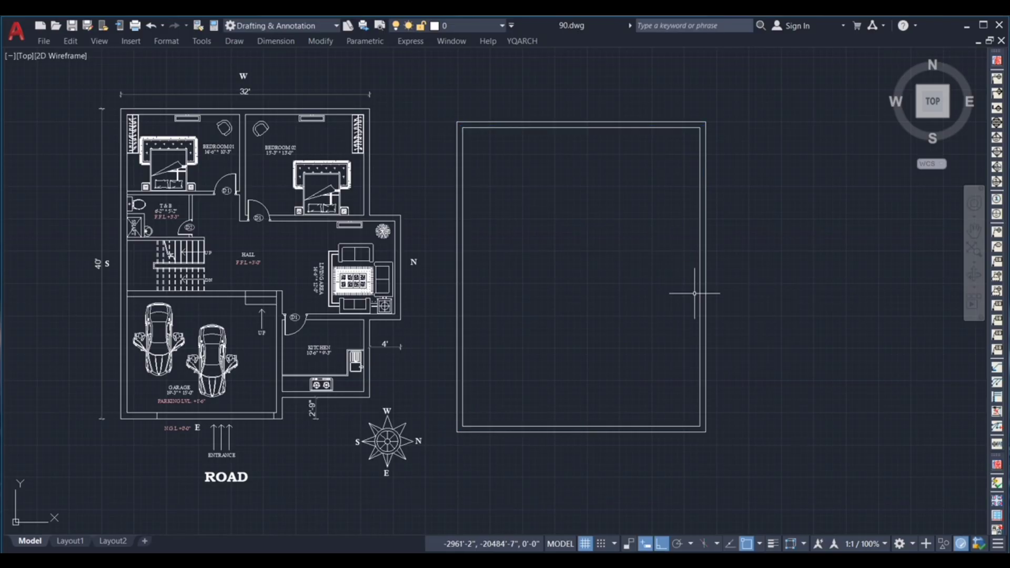
# Step: Check that the inner rectangle's right and bottom edges select as separate lines, and clear the selection
pyautogui.click(700, 295)
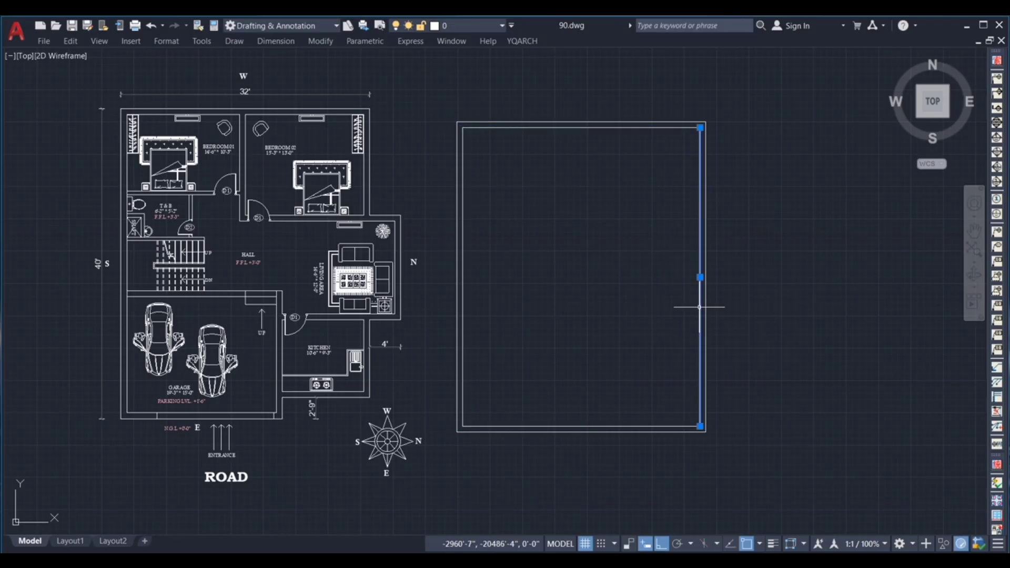
pyautogui.click(642, 426)
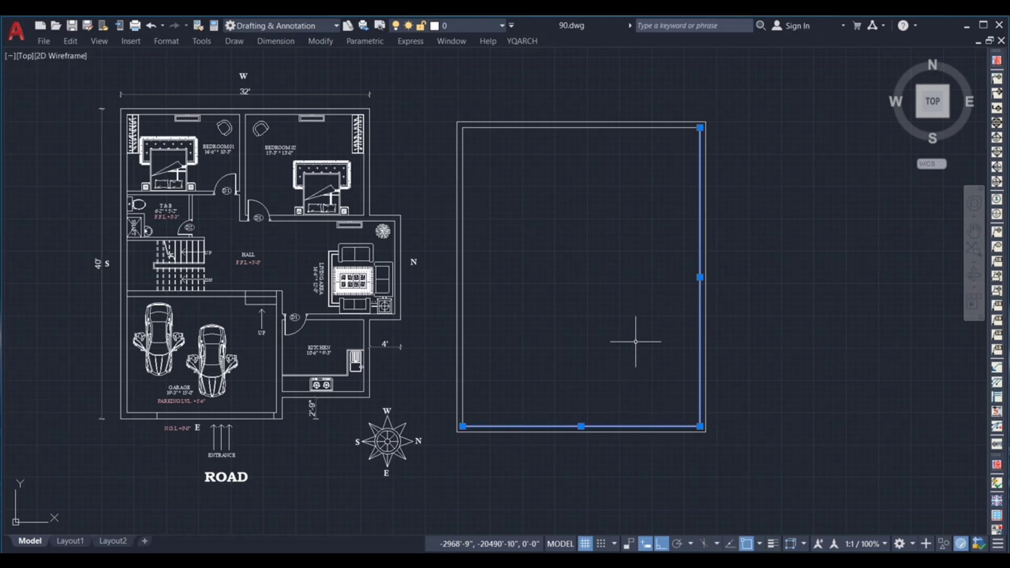
pyautogui.press('Escape')
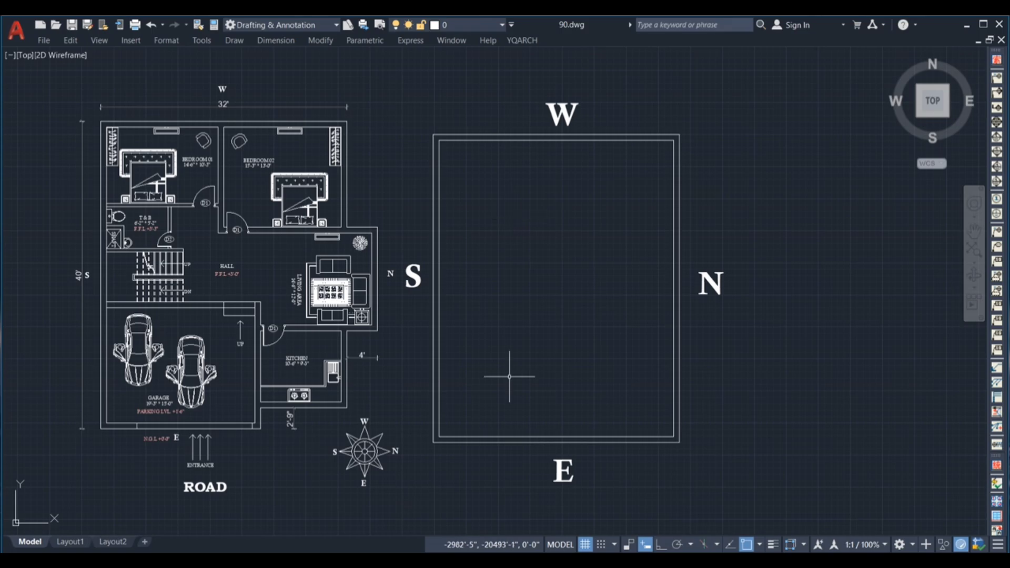
# Step: Highlight the E and N side labels around the new wall outline to relate its sides to the directions
pyautogui.click(563, 468)
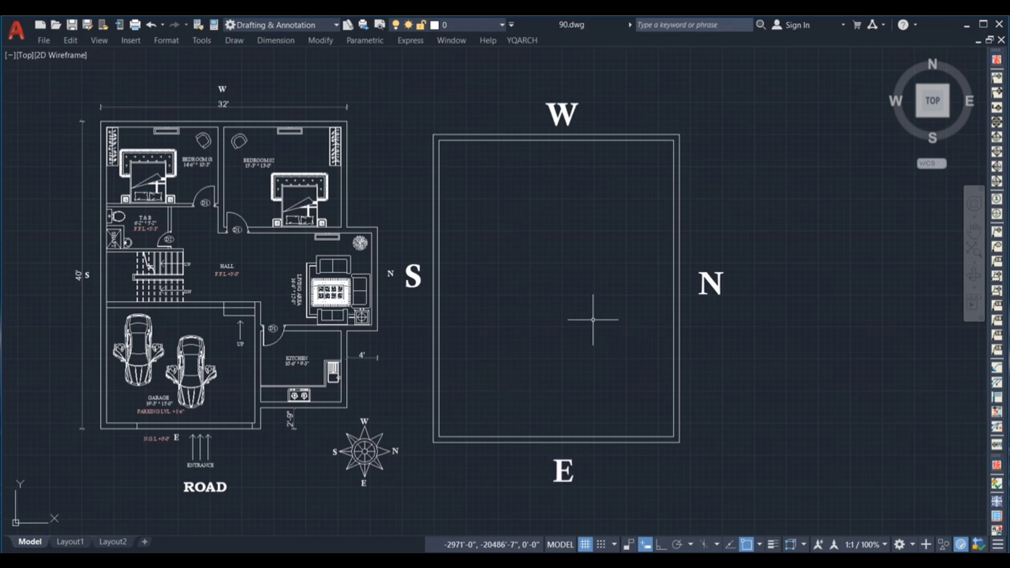
pyautogui.click(514, 377)
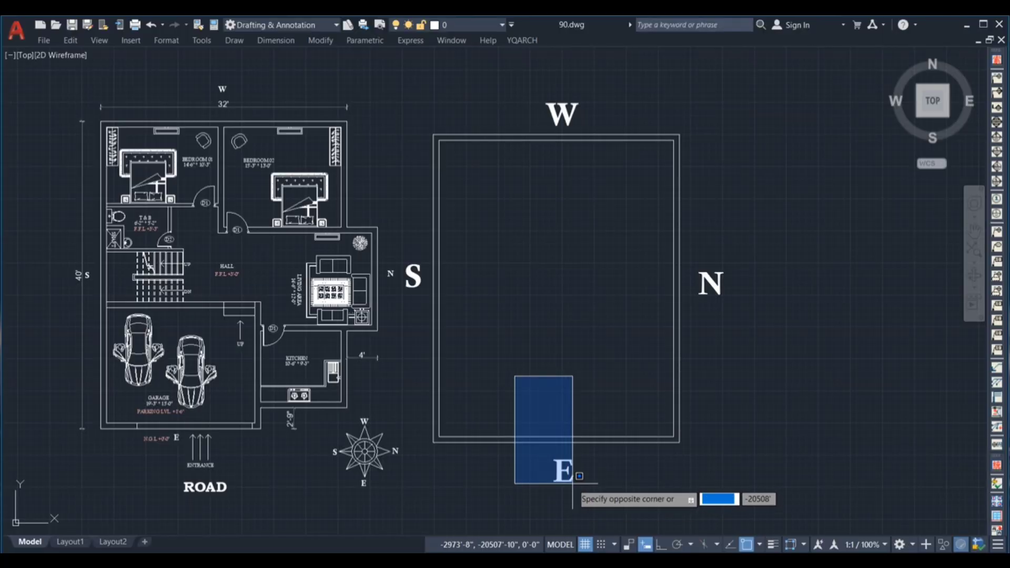
pyautogui.press('Escape')
pyautogui.click(577, 246)
pyautogui.click(756, 342)
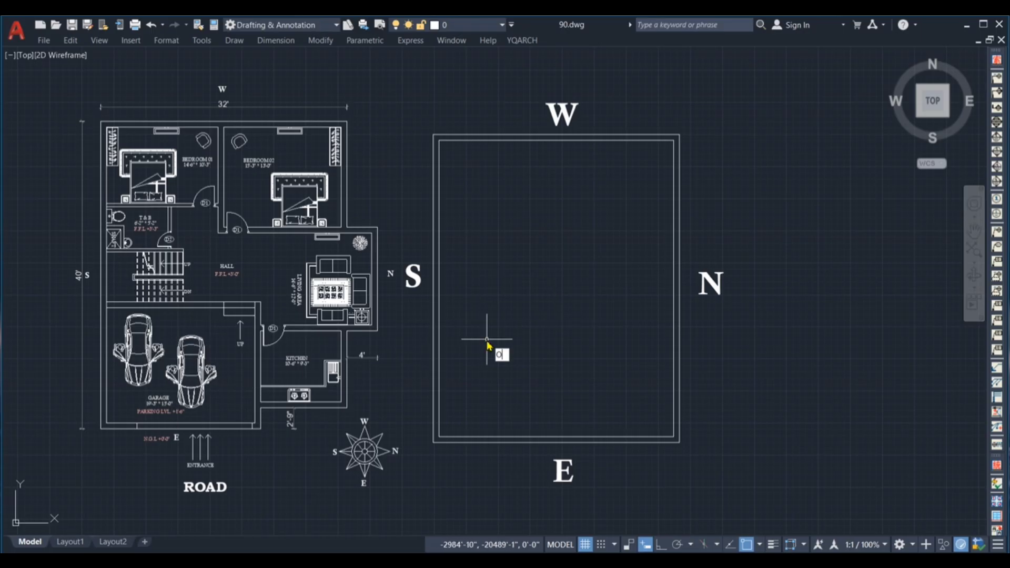
# Step: Offset the inner line of the south wall 19'3" towards the north to set the garage width
pyautogui.press('Return')
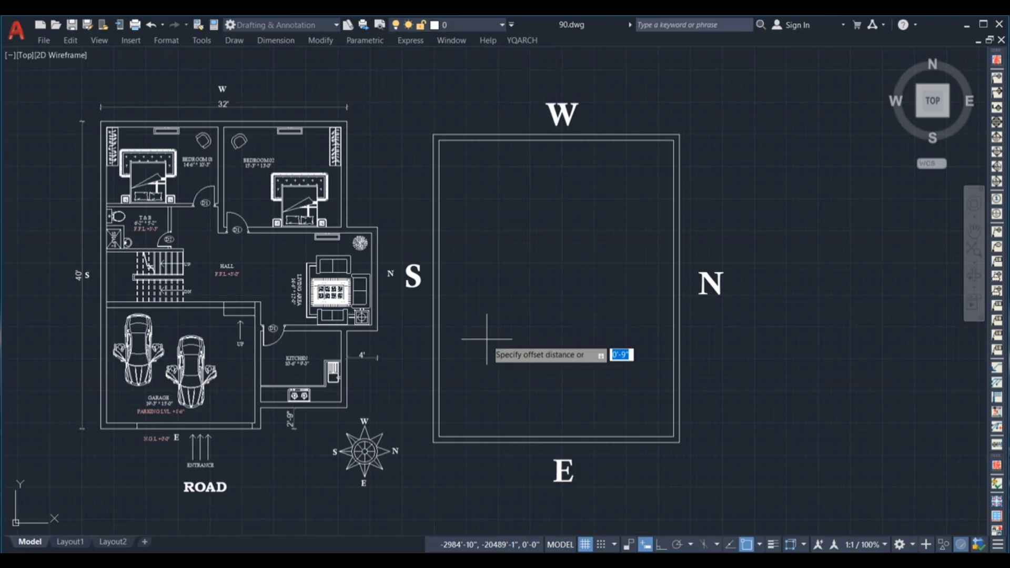
pyautogui.scroll(2, 176, 406)
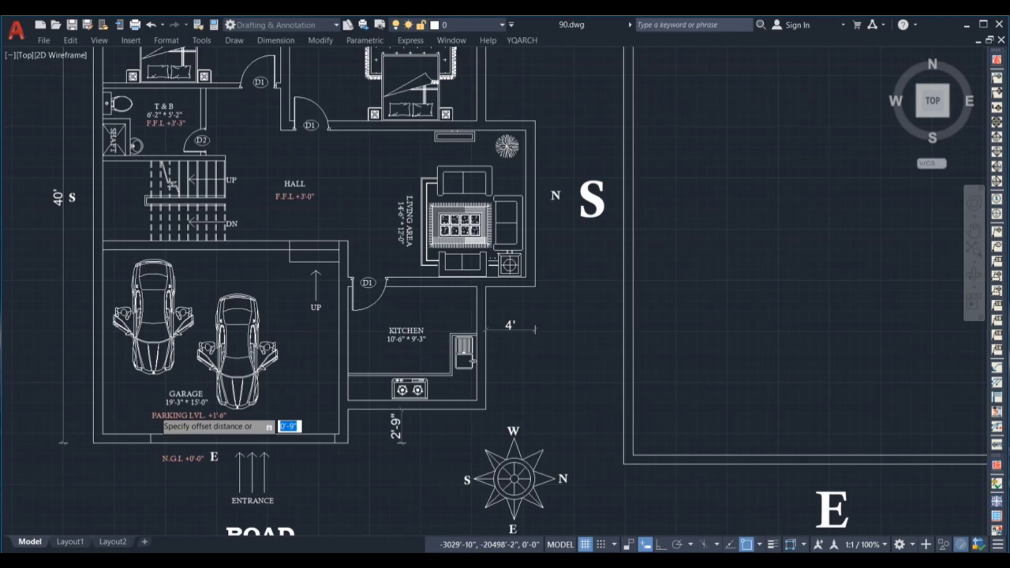
pyautogui.scroll(2, 150, 412)
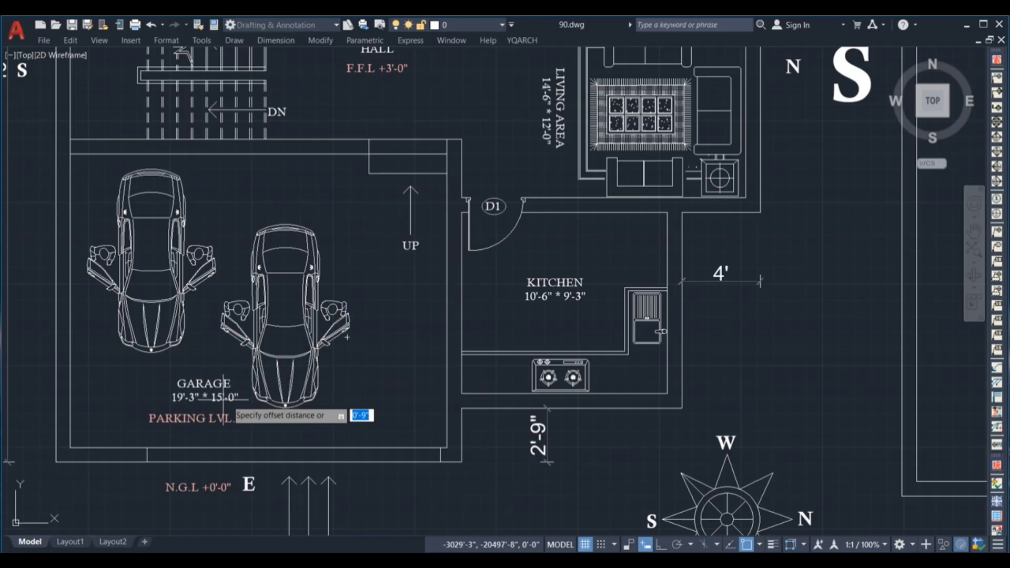
pyautogui.scroll(-2, 182, 350)
pyautogui.scroll(-2, 190, 323)
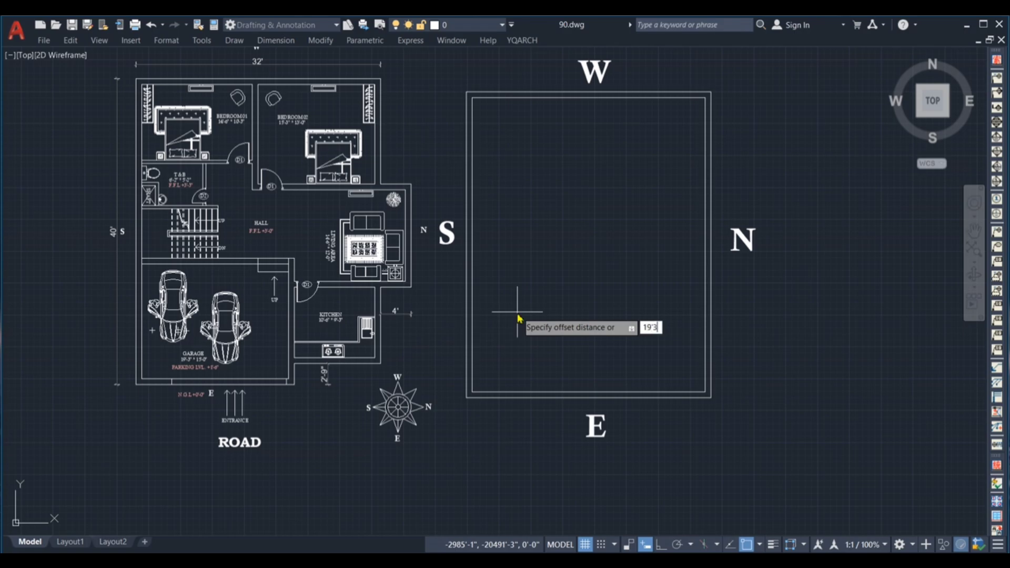
pyautogui.press('Return')
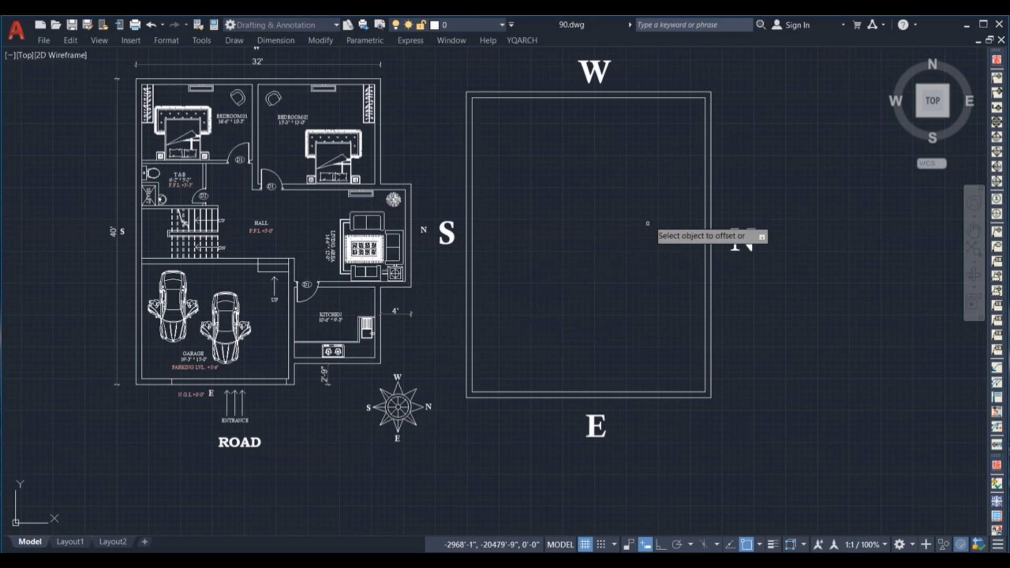
pyautogui.click(472, 316)
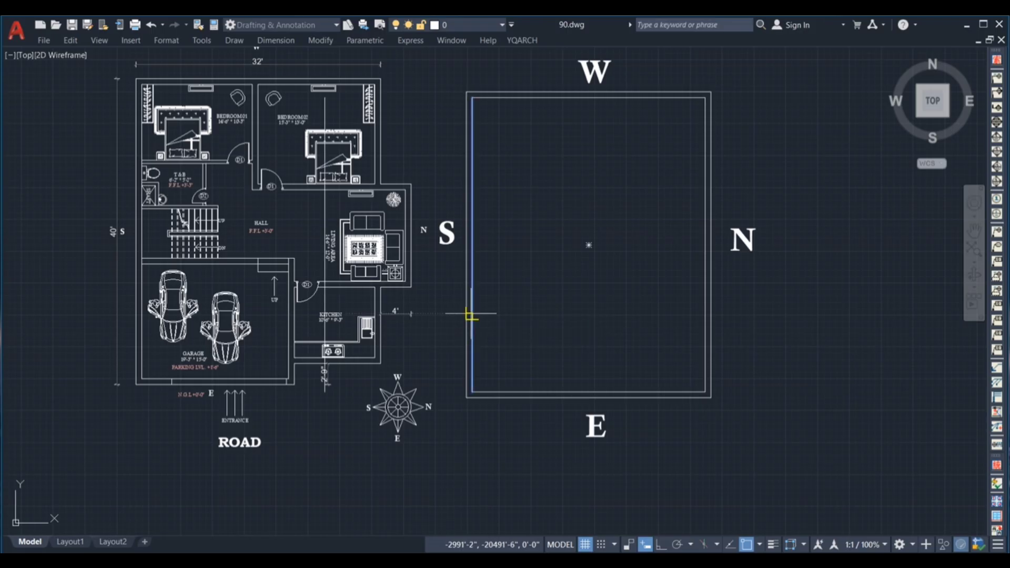
pyautogui.click(539, 315)
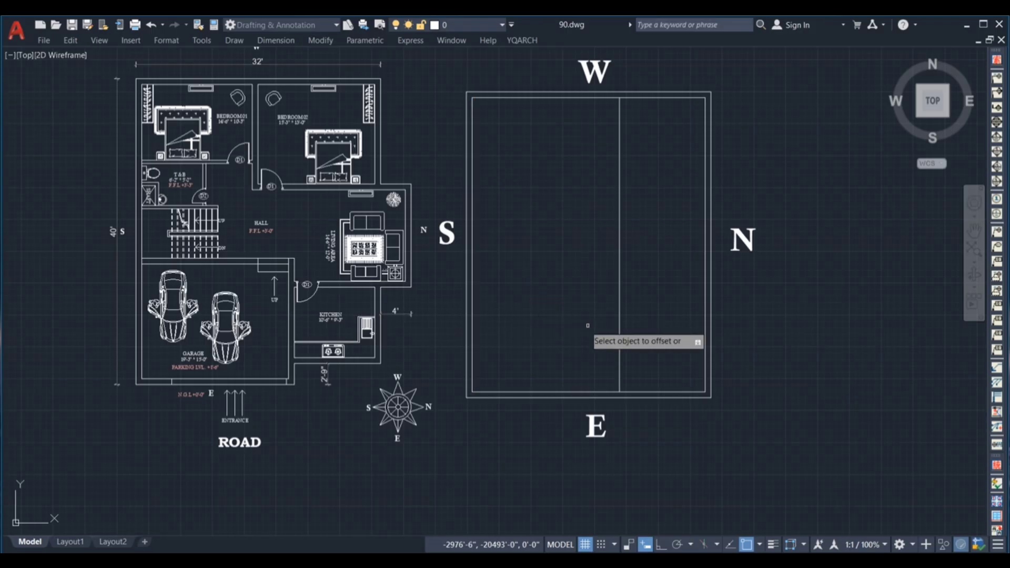
# Step: Offset the garage's new north wall line a further 9" north to form the wall thickness
pyautogui.click(620, 307)
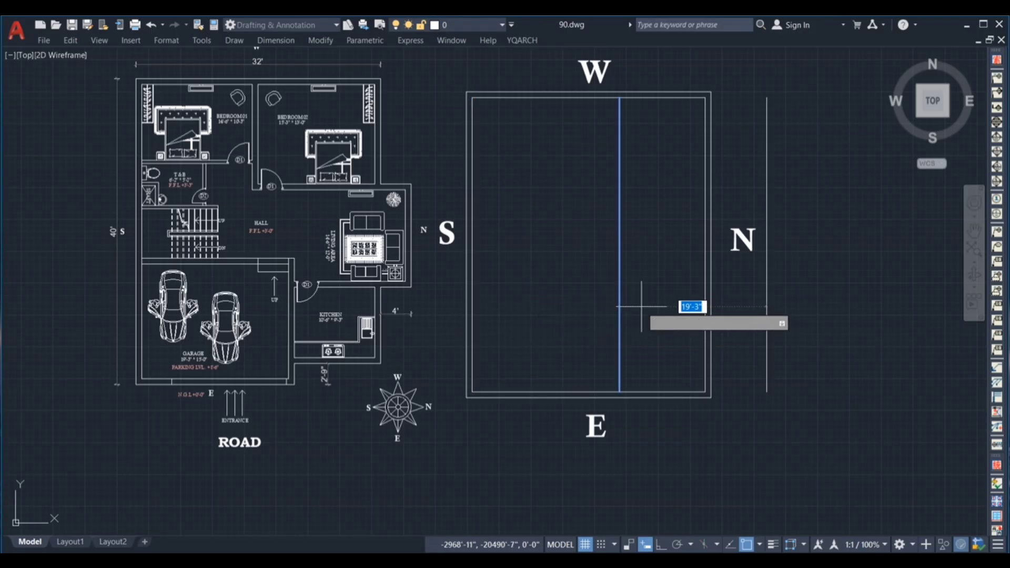
pyautogui.write('9')
pyautogui.press('Return')
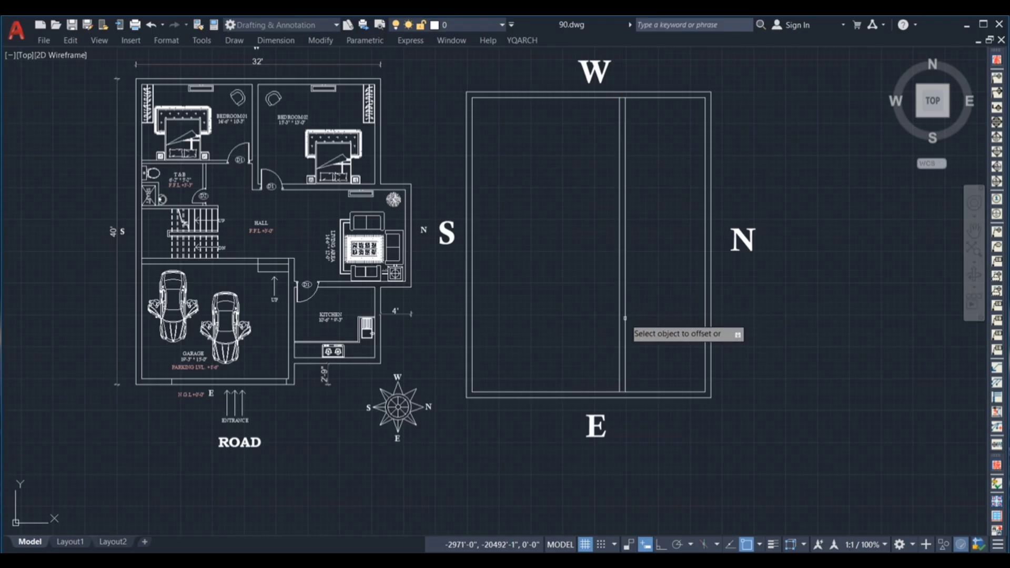
# Step: Offset the inner east wall line 15' west for the garage depth, and offset that line another 9" west for the wall thickness
pyautogui.click(573, 393)
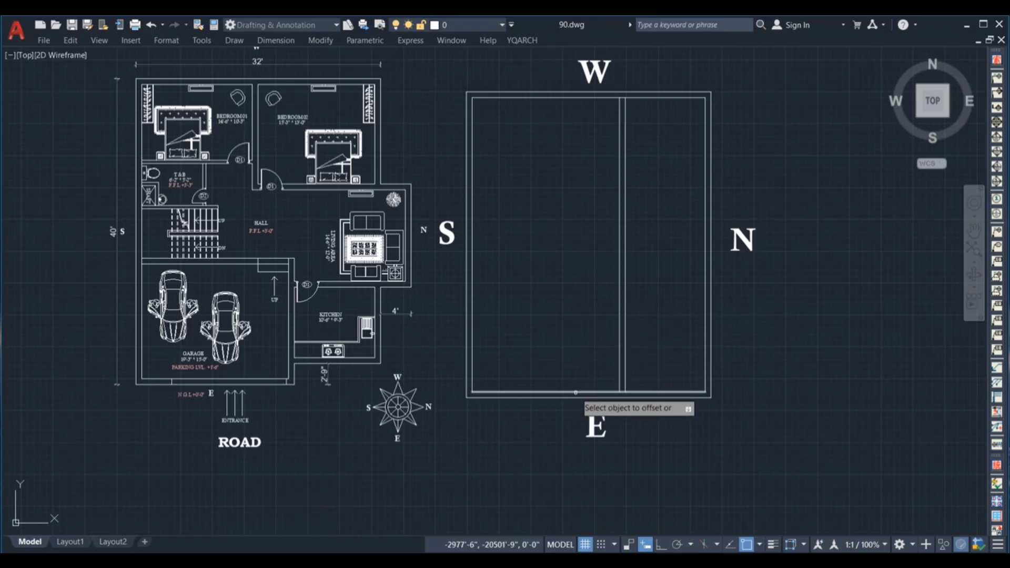
pyautogui.write('1')
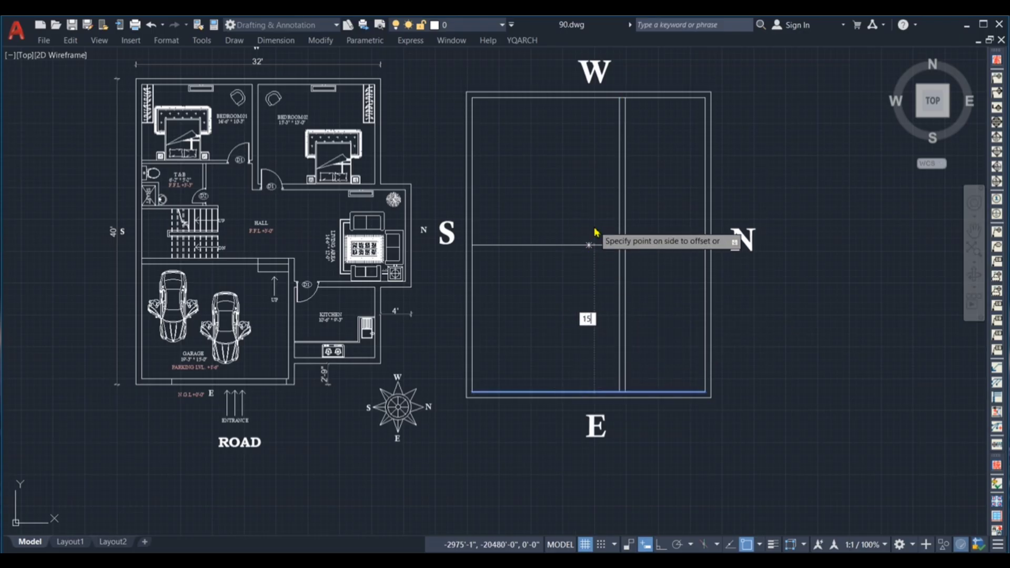
pyautogui.write('5')
pyautogui.press('Return')
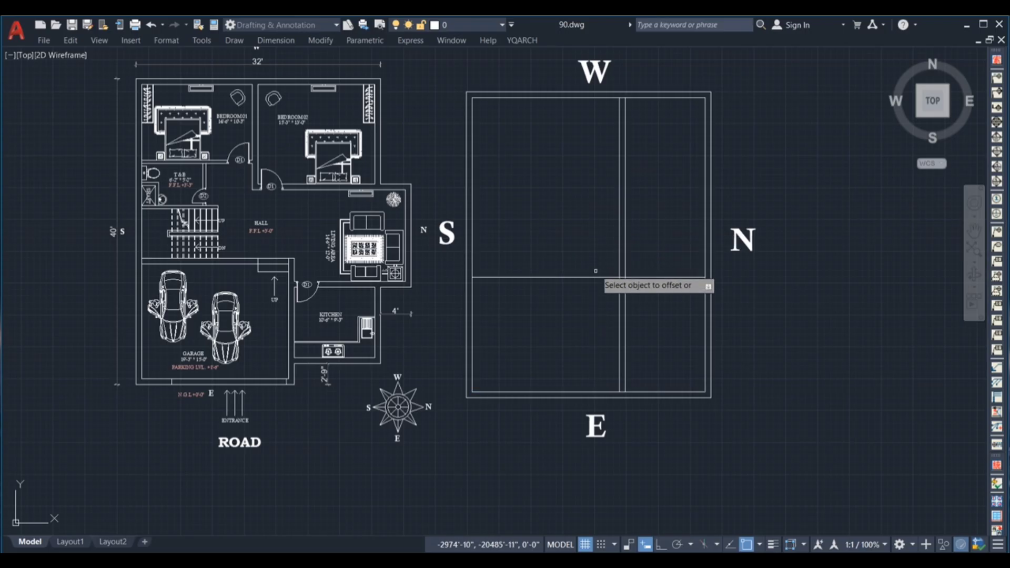
pyautogui.click(599, 277)
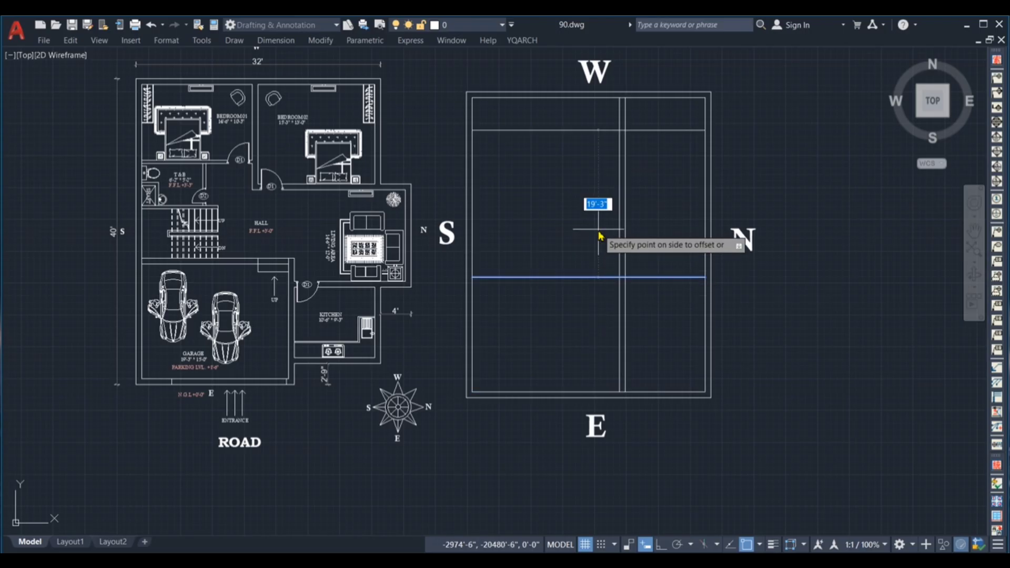
pyautogui.click(599, 235)
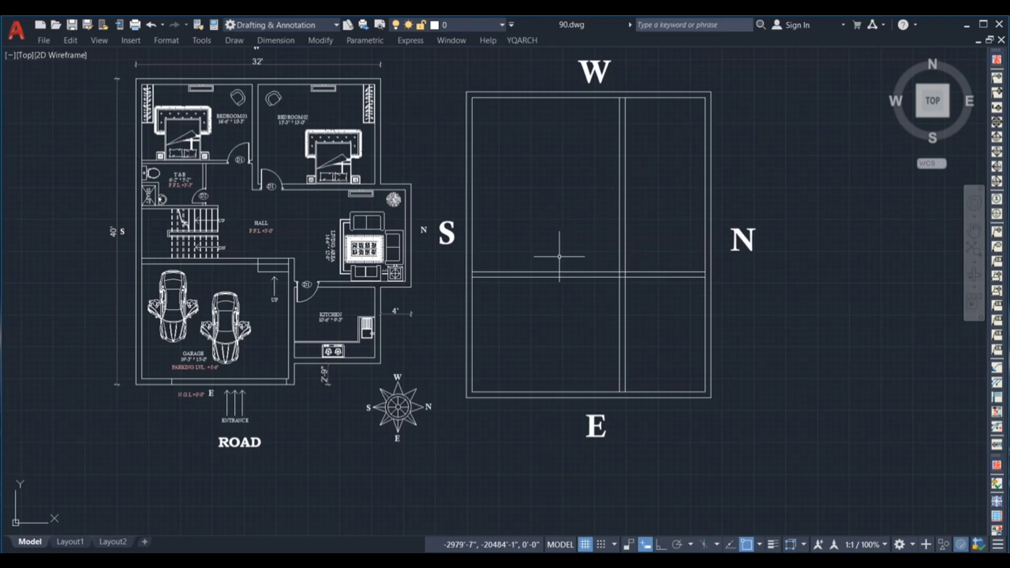
# Step: Compare the space west of the new cross wall with the reference plan, marking it out with selection windows
pyautogui.scroll(-4, 559, 257)
pyautogui.scroll(4, 547, 250)
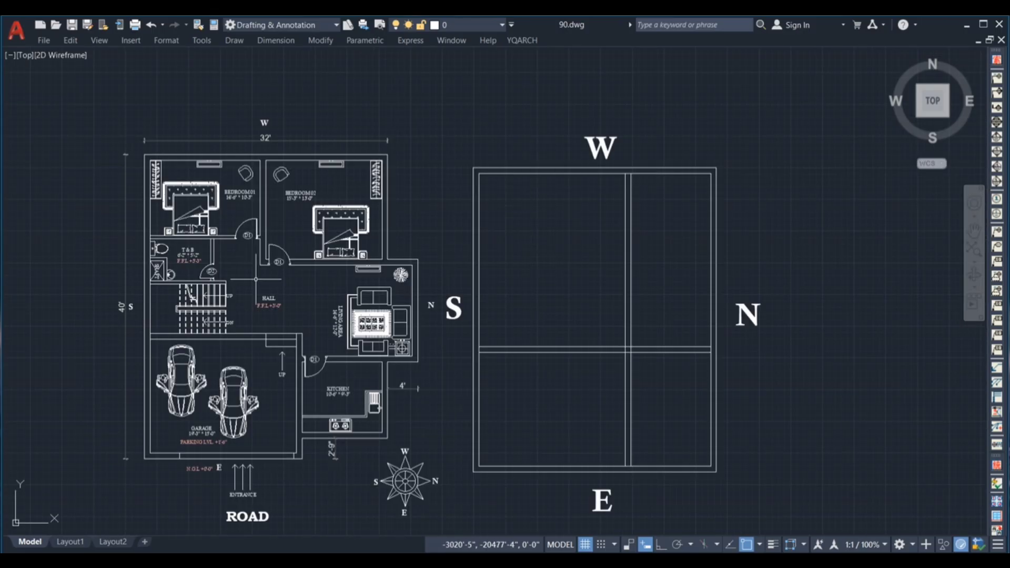
pyautogui.scroll(2, 256, 279)
pyautogui.scroll(-2, 244, 268)
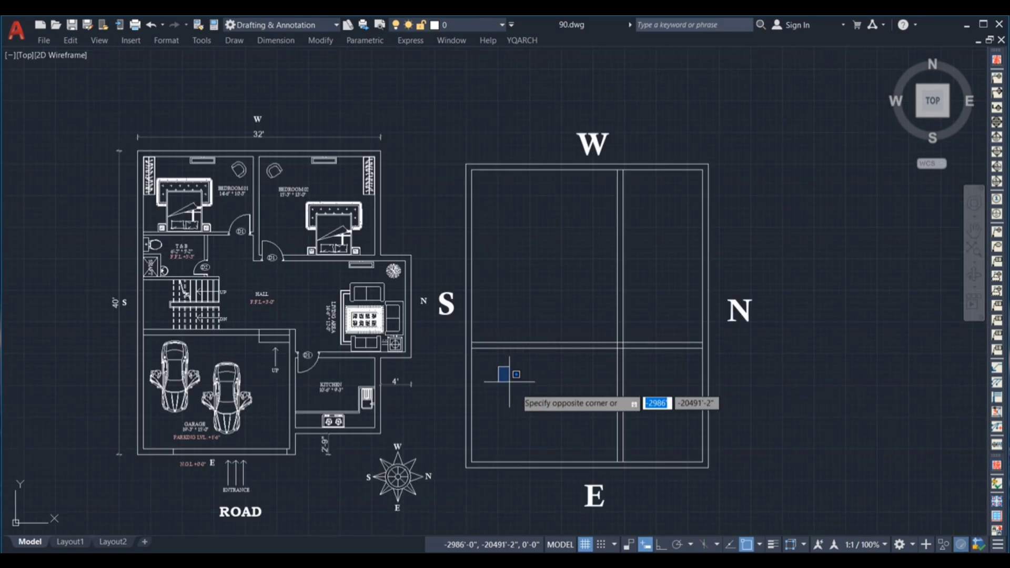
pyautogui.click(547, 412)
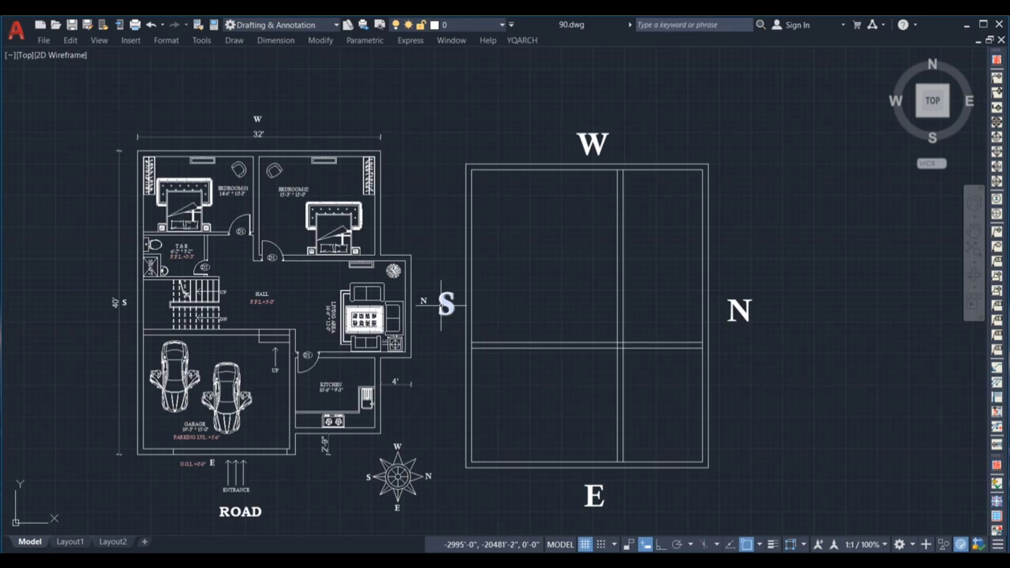
pyautogui.click(449, 262)
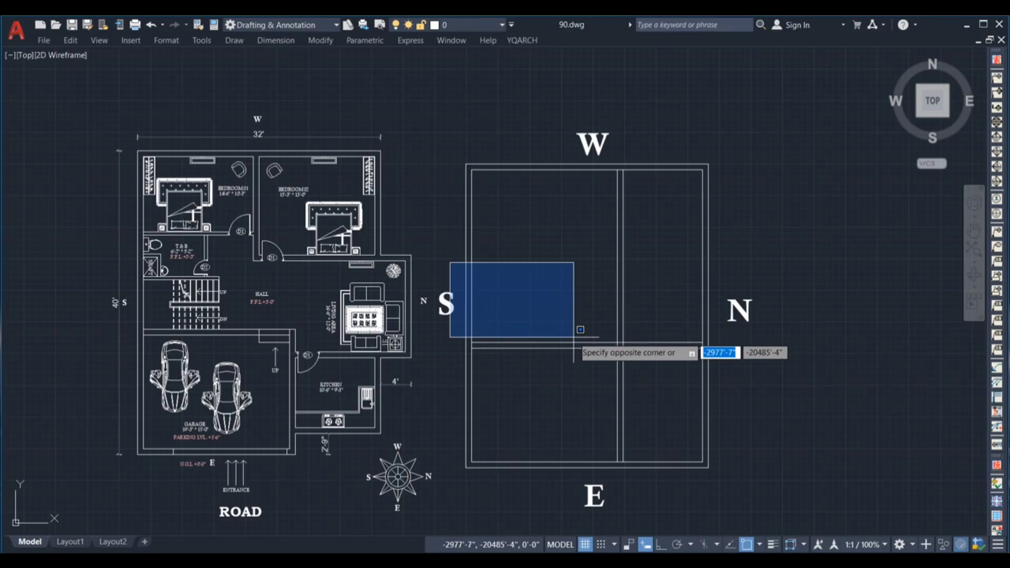
pyautogui.click(579, 327)
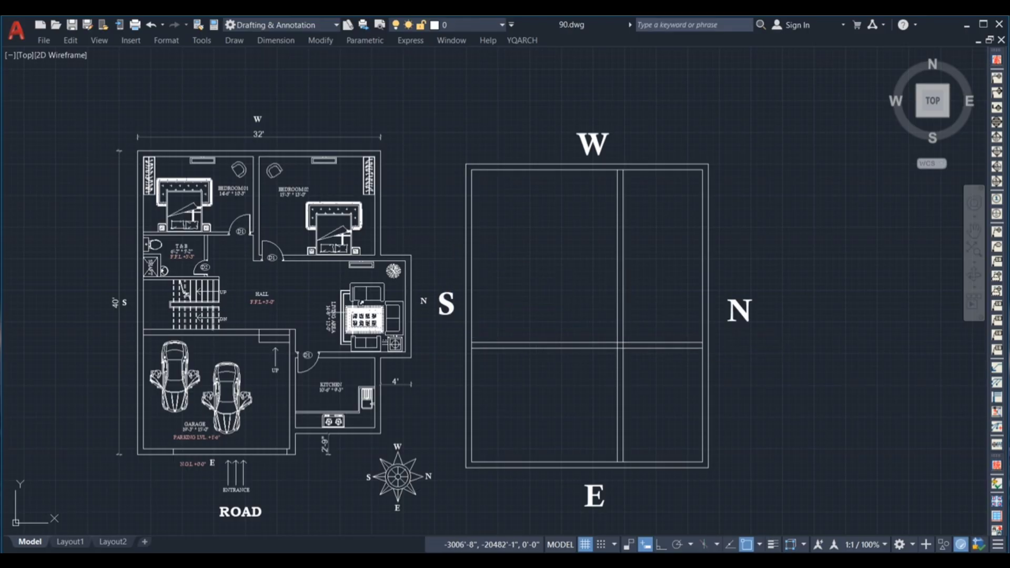
pyautogui.click(448, 219)
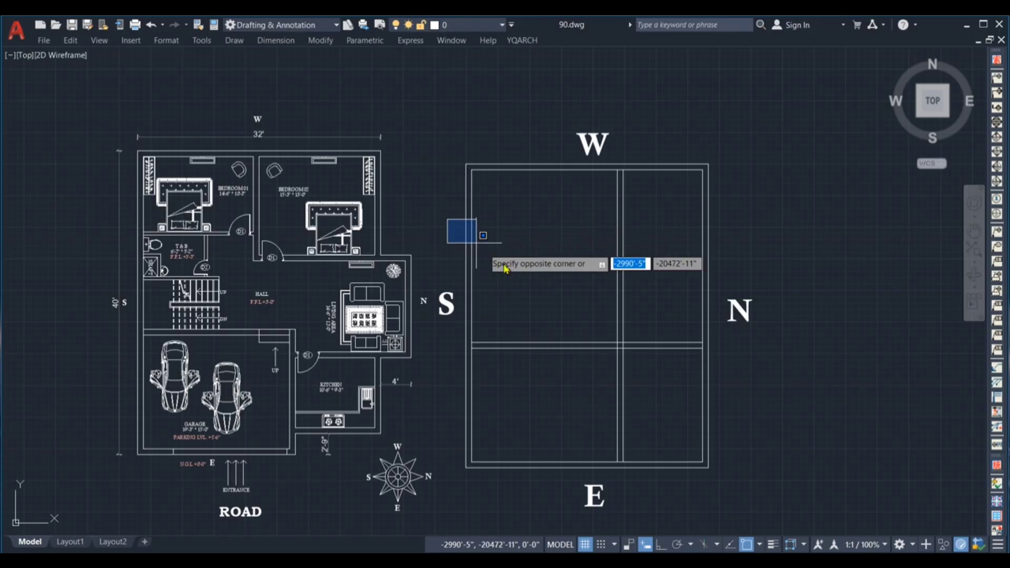
pyautogui.click(458, 276)
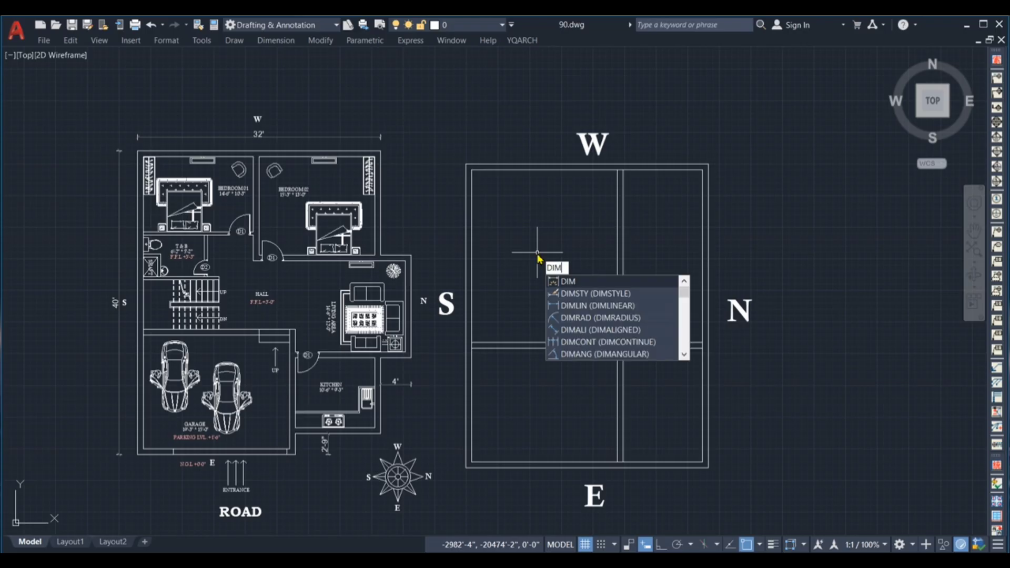
# Step: Dimension the inside depth and width of the space between the cross wall and the west wall
pyautogui.press('Return')
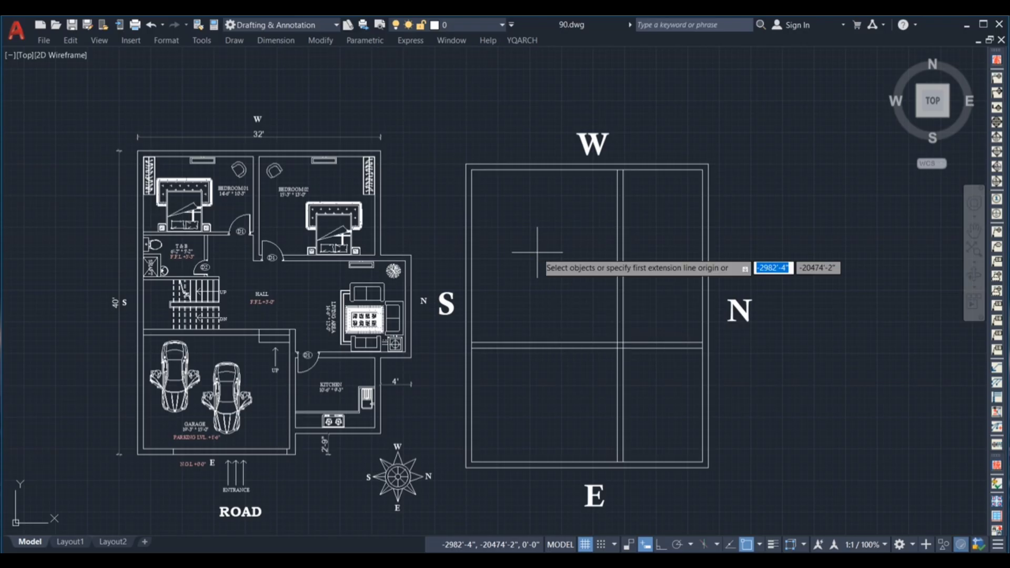
pyautogui.click(466, 165)
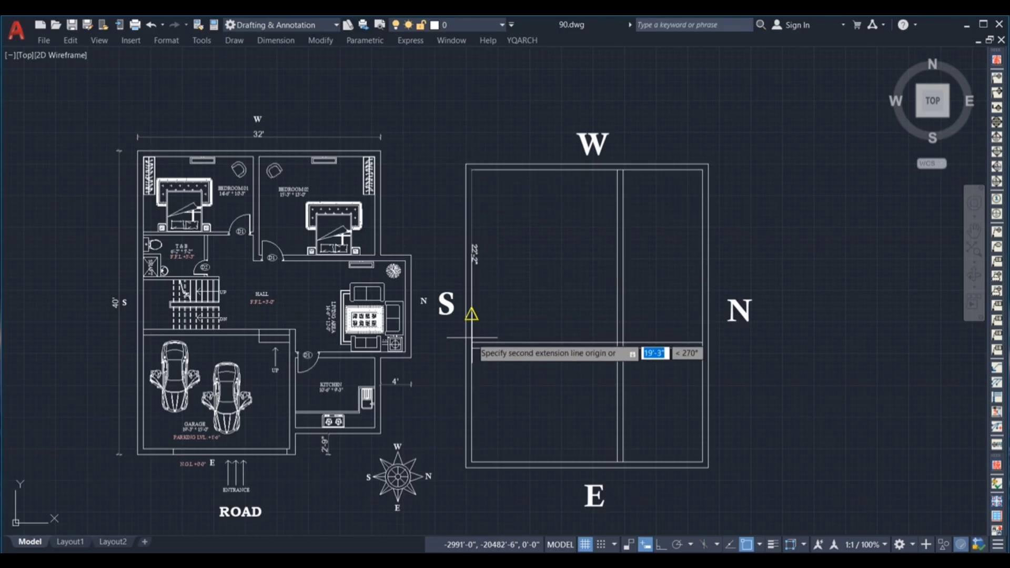
pyautogui.click(472, 347)
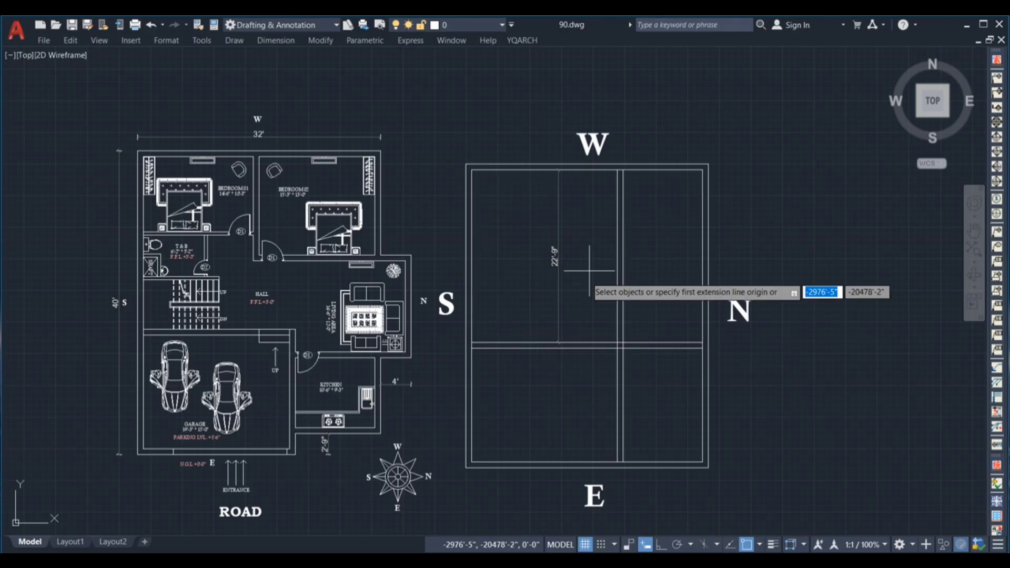
pyautogui.click(557, 268)
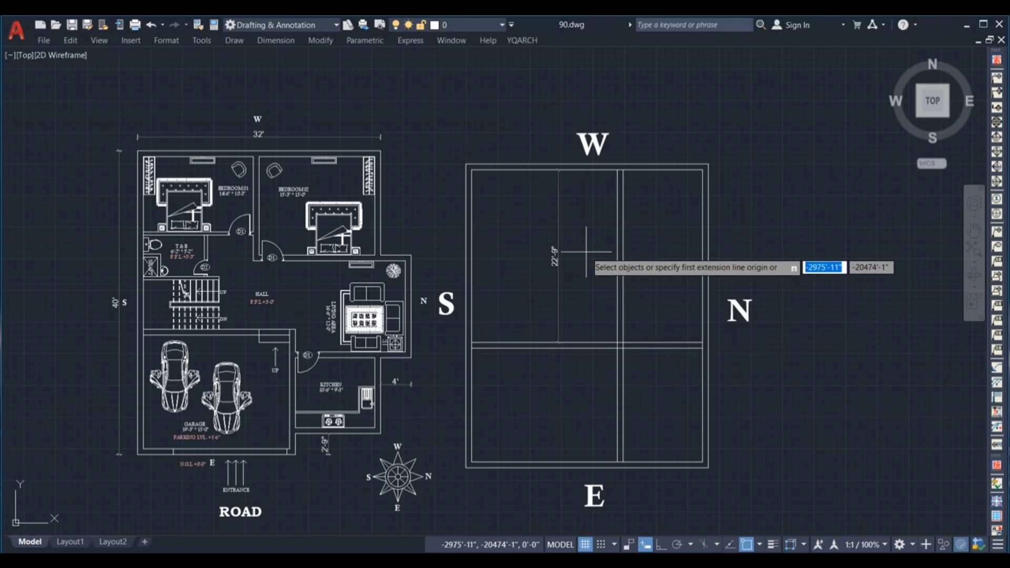
pyautogui.click(492, 169)
pyautogui.click(491, 207)
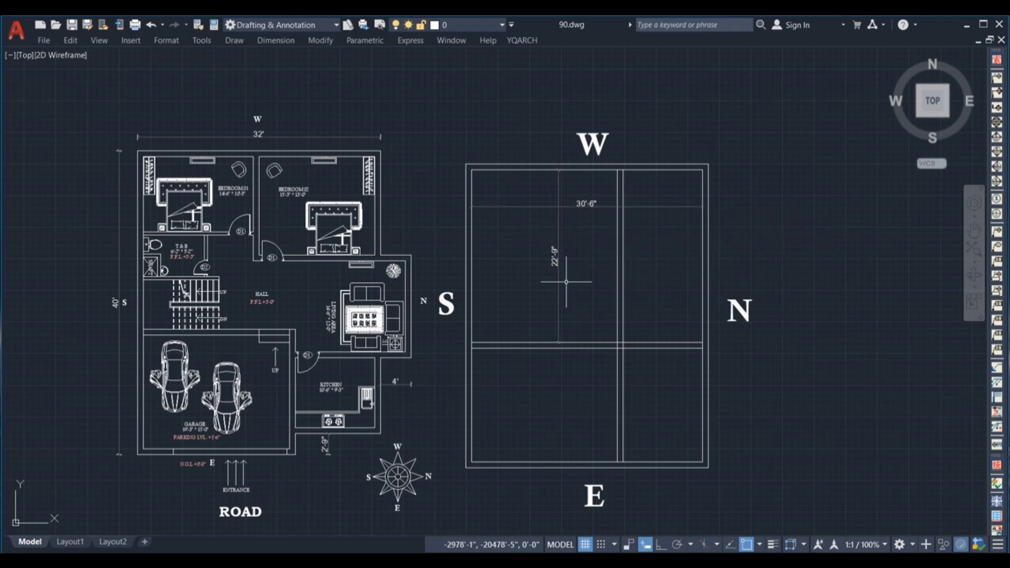
# Step: Offset the west face of the garage's cross wall 6'6" towards the west to set out the staircase depth
pyautogui.scroll(4, 558, 269)
pyautogui.scroll(-2, 594, 280)
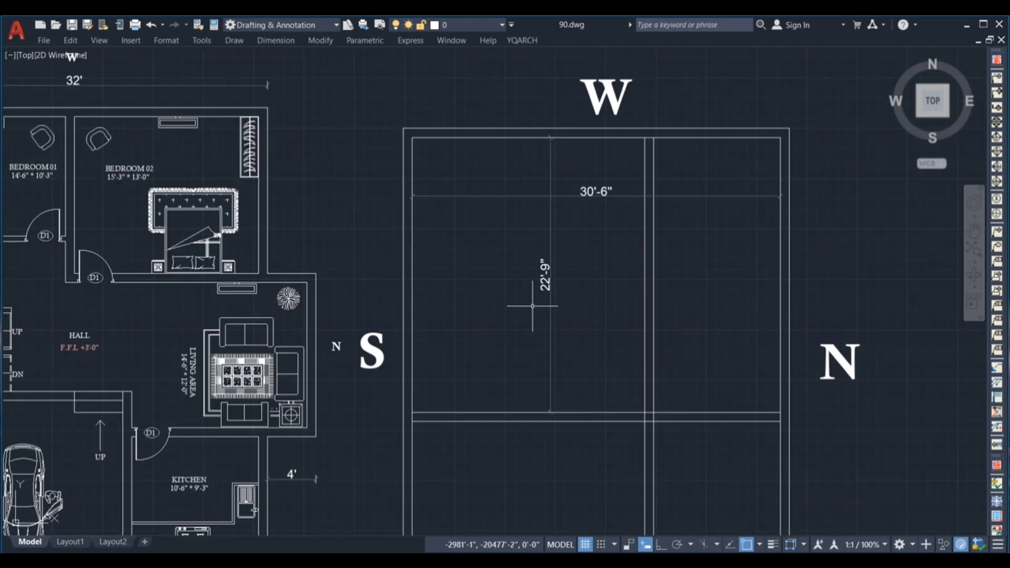
pyautogui.scroll(2, 607, 192)
pyautogui.scroll(-2, 594, 216)
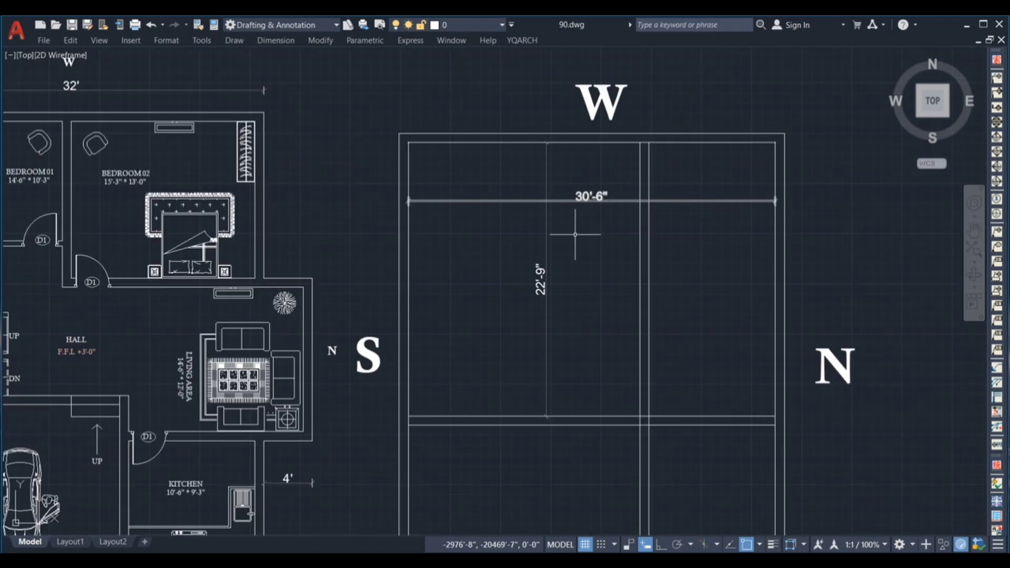
pyautogui.scroll(-2, 531, 290)
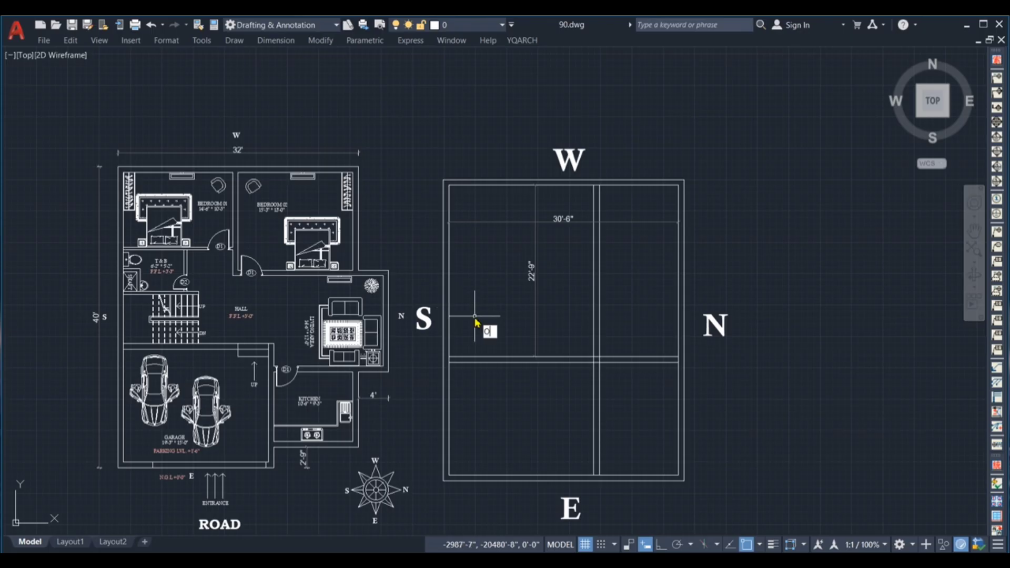
pyautogui.press('Return')
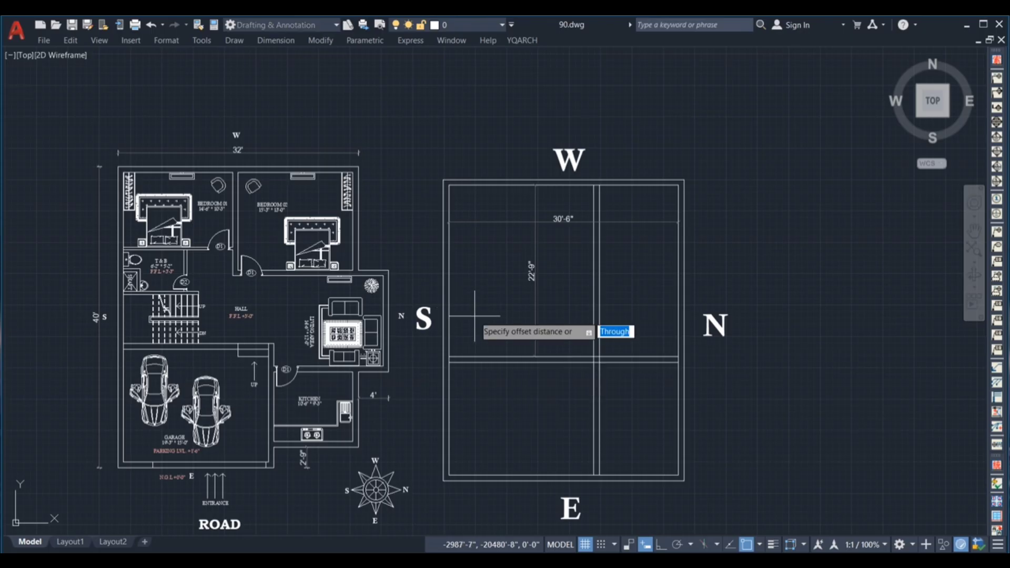
pyautogui.write("6'6")
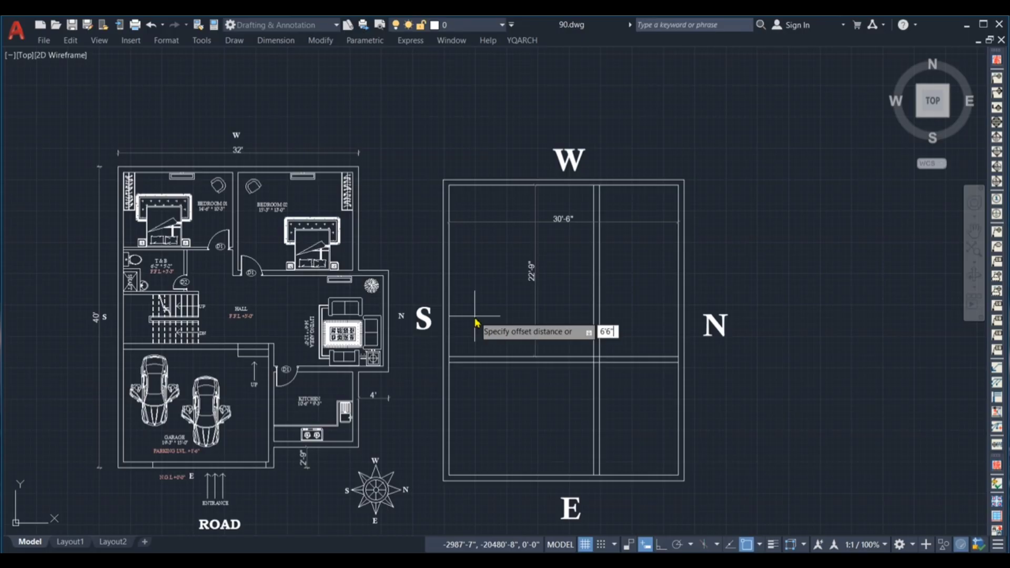
pyautogui.press('Return')
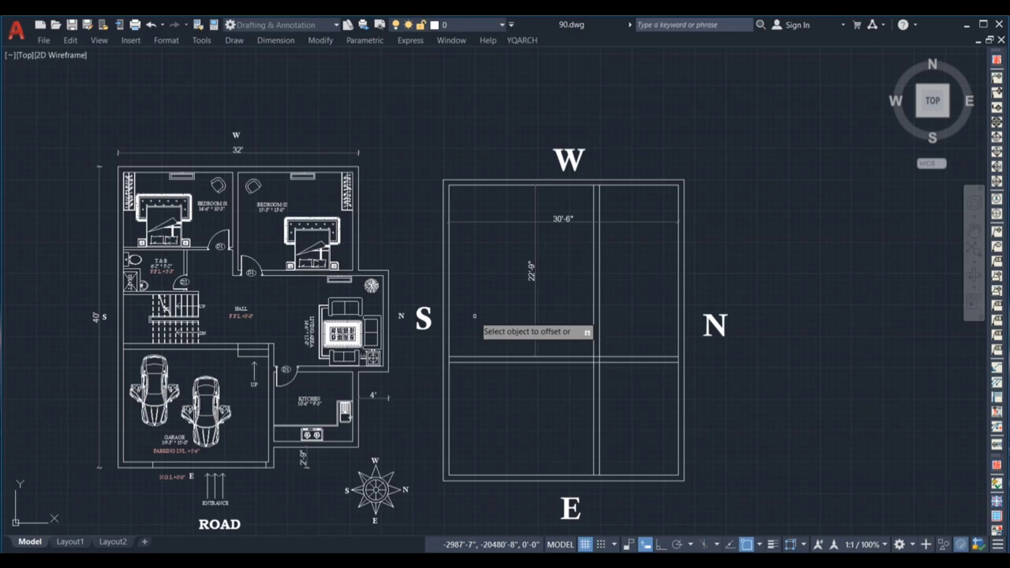
pyautogui.click(490, 356)
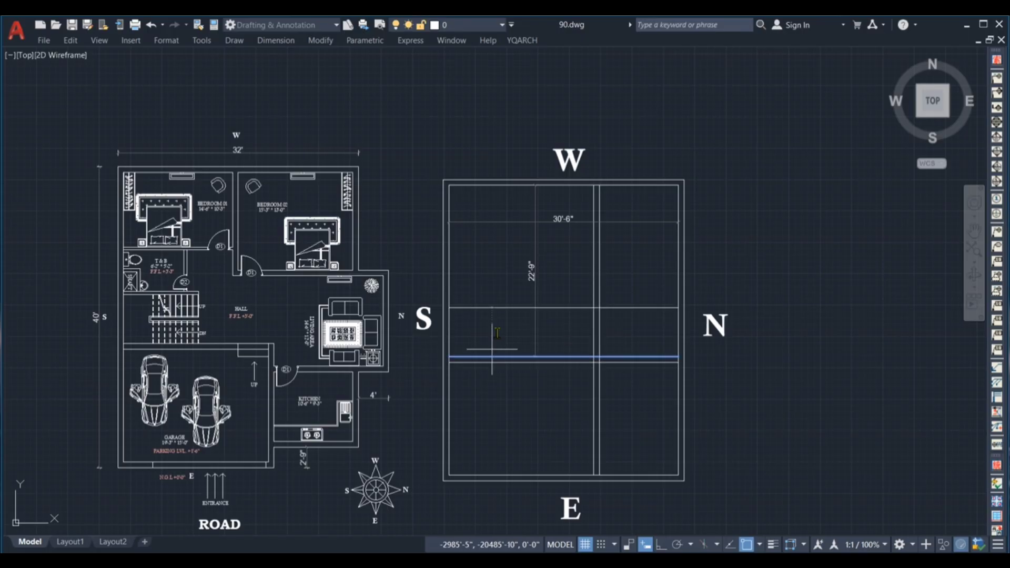
pyautogui.click(502, 298)
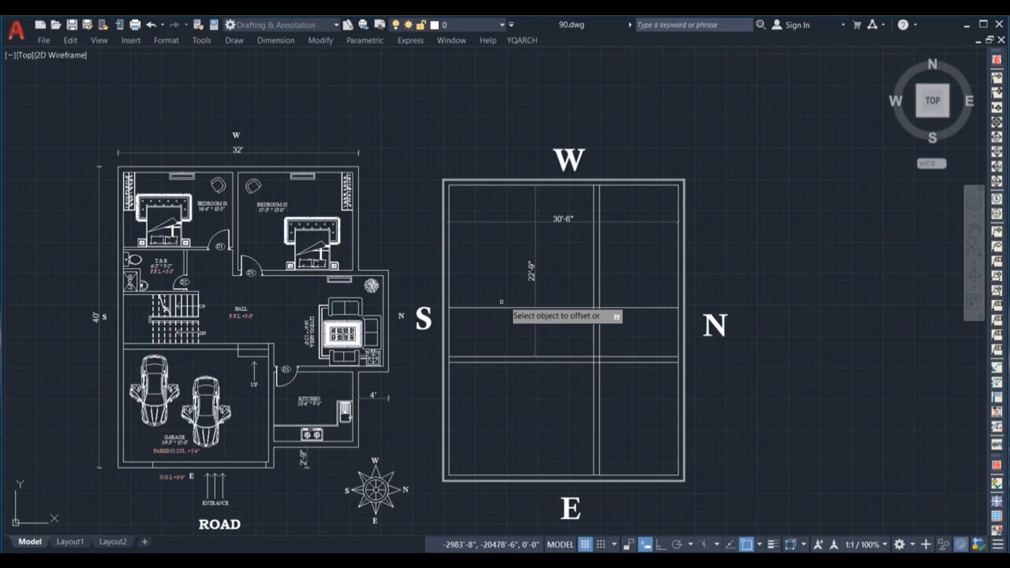
pyautogui.scroll(6, 146, 315)
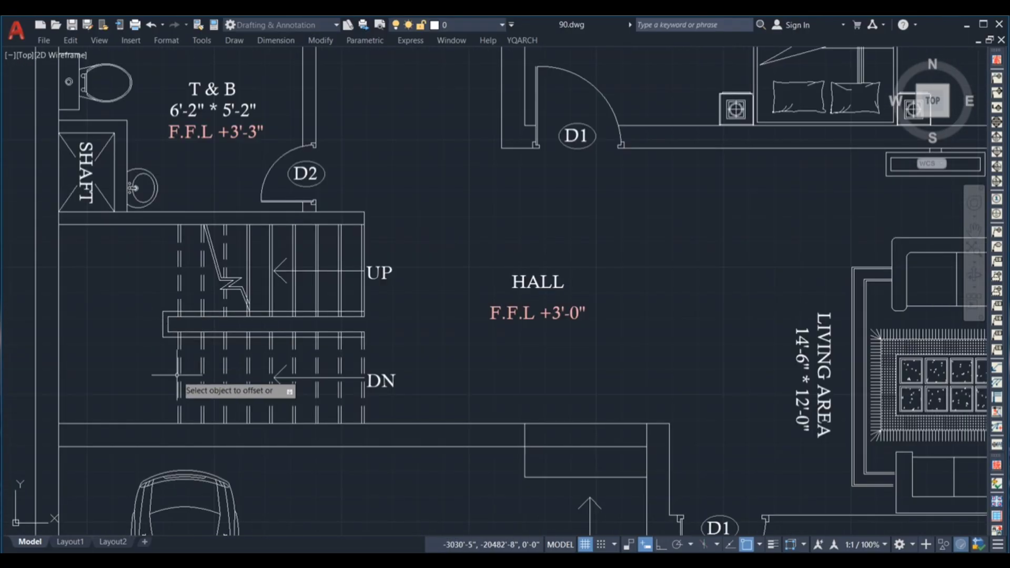
# Step: Examine the reference plan's staircase, checking the last tread lines at the landing and the narrow gap between the two flights
pyautogui.scroll(2, 167, 365)
pyautogui.click(186, 357)
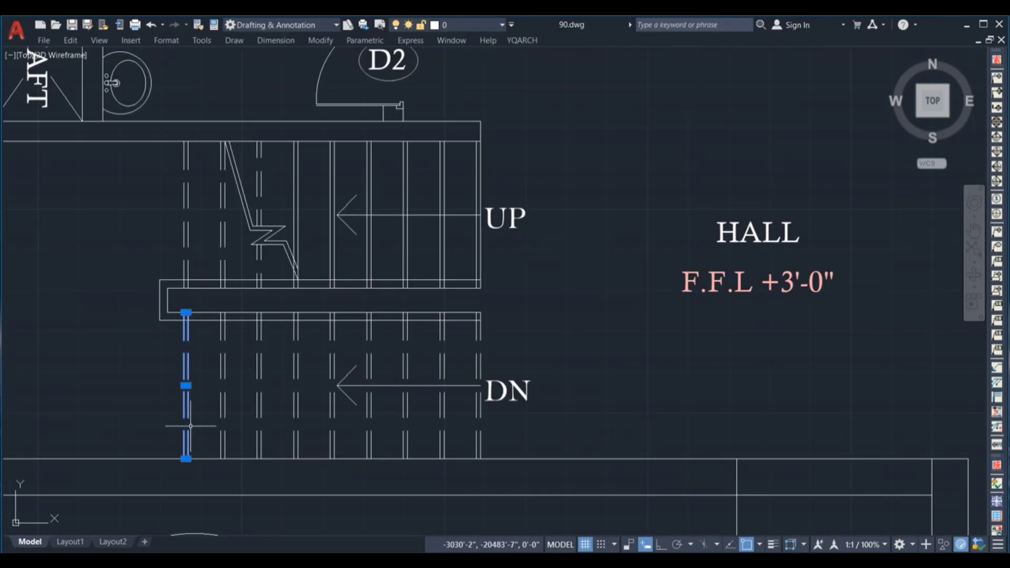
pyautogui.click(186, 215)
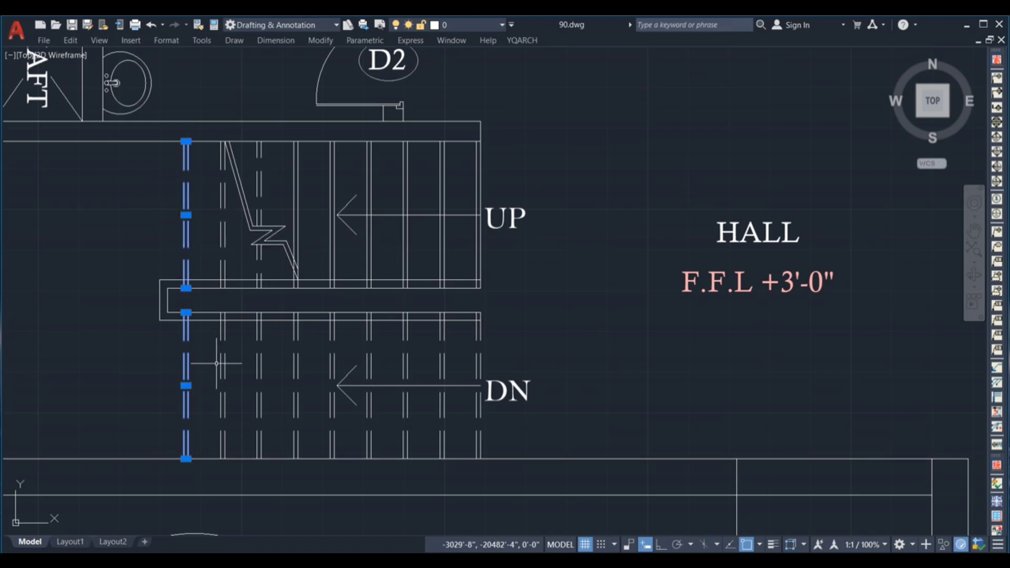
pyautogui.press('Escape')
pyautogui.scroll(4, 186, 303)
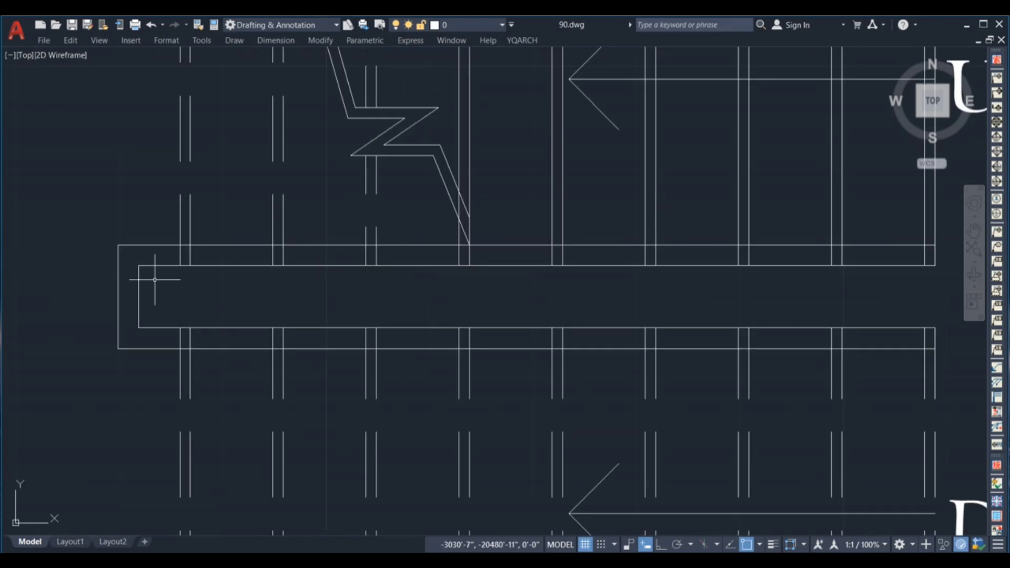
pyautogui.click(145, 266)
pyautogui.press('Escape')
pyautogui.click(152, 278)
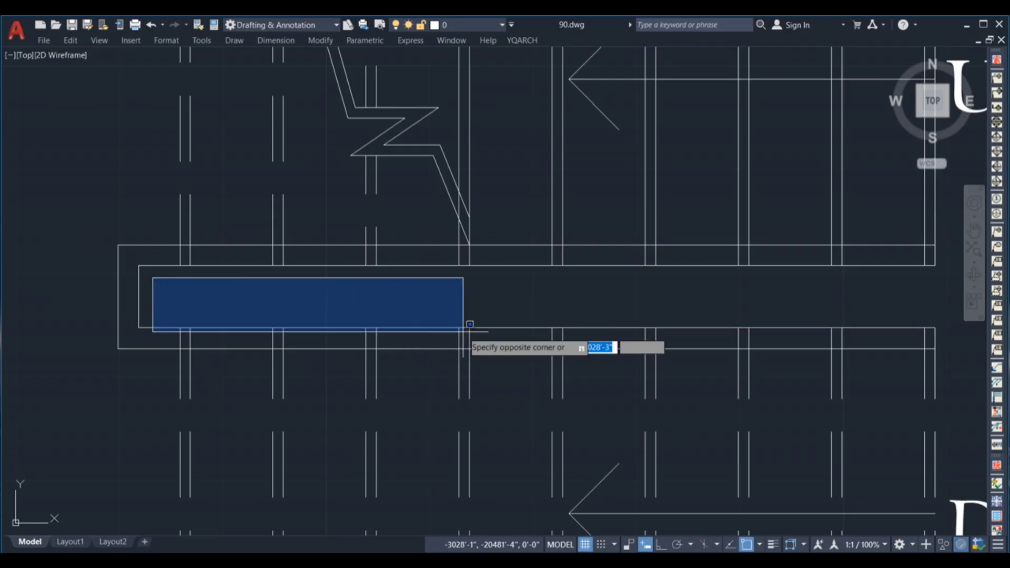
pyautogui.click(789, 309)
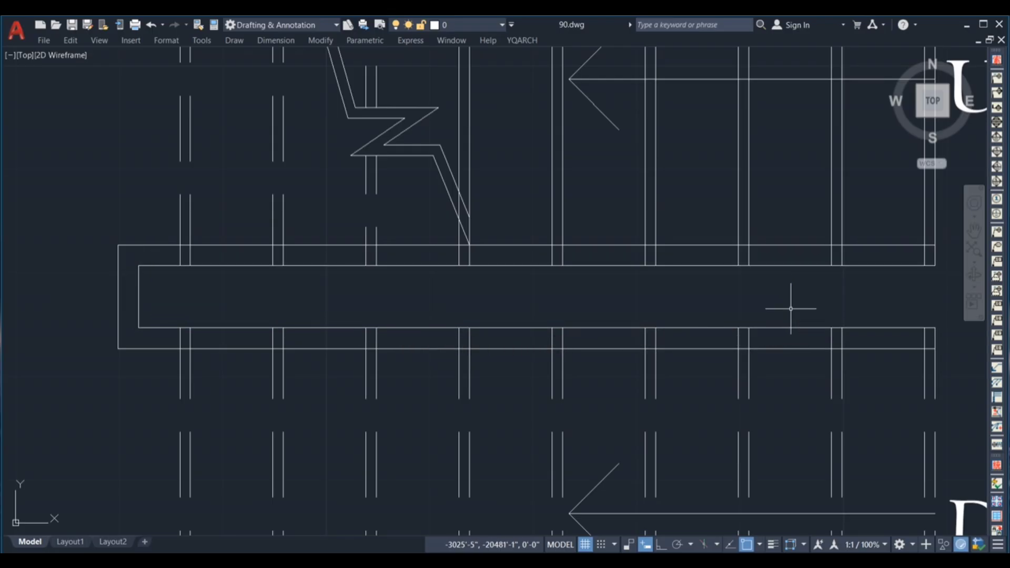
pyautogui.scroll(-2, 531, 291)
pyautogui.scroll(-2, 452, 293)
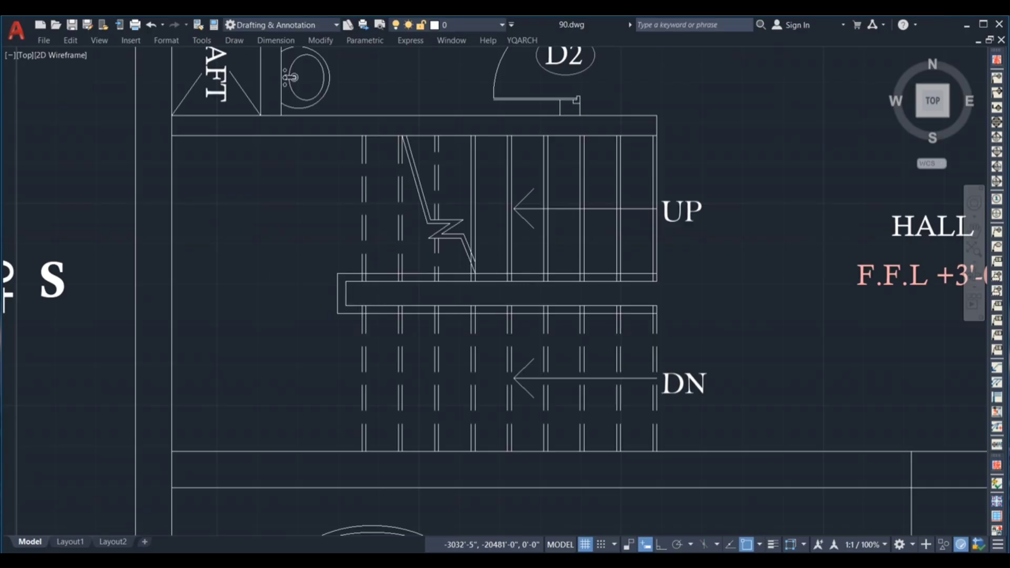
pyautogui.scroll(-4, 369, 296)
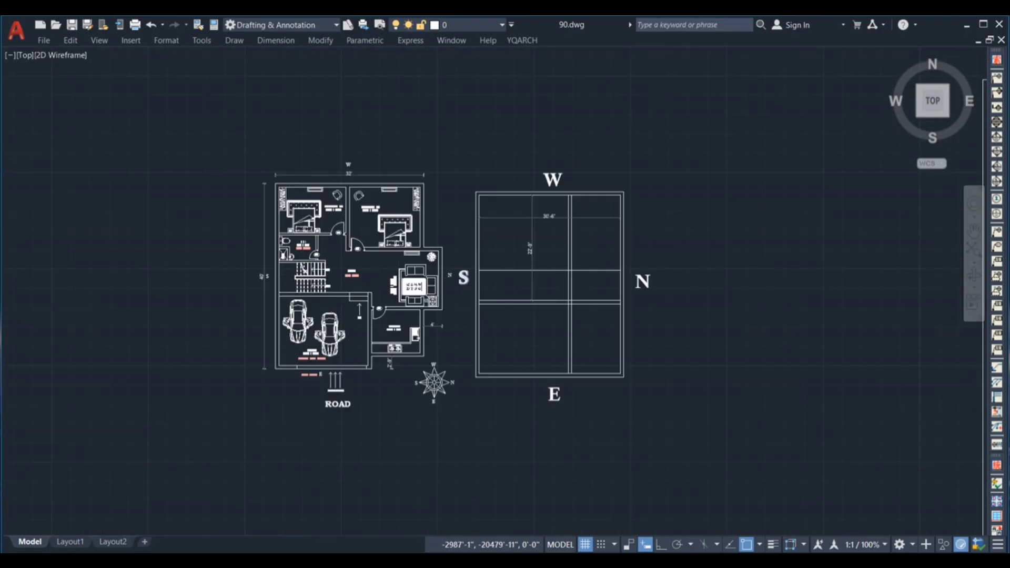
# Step: Offset the staircase's west and east boundary lines 3' inward to set out the widths of the two flights
pyautogui.scroll(8, 494, 279)
pyautogui.scroll(-3, 449, 270)
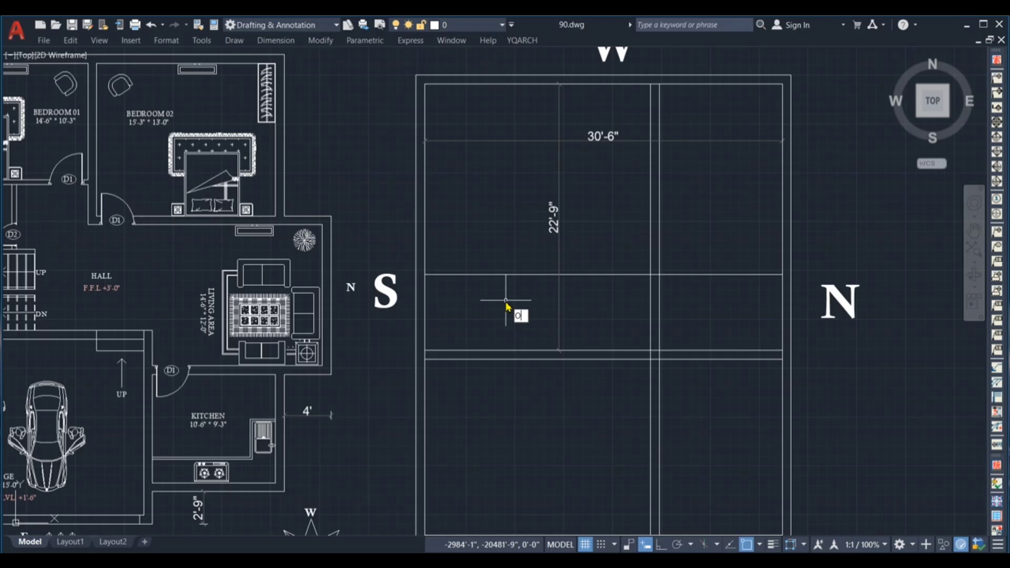
pyautogui.press('Return')
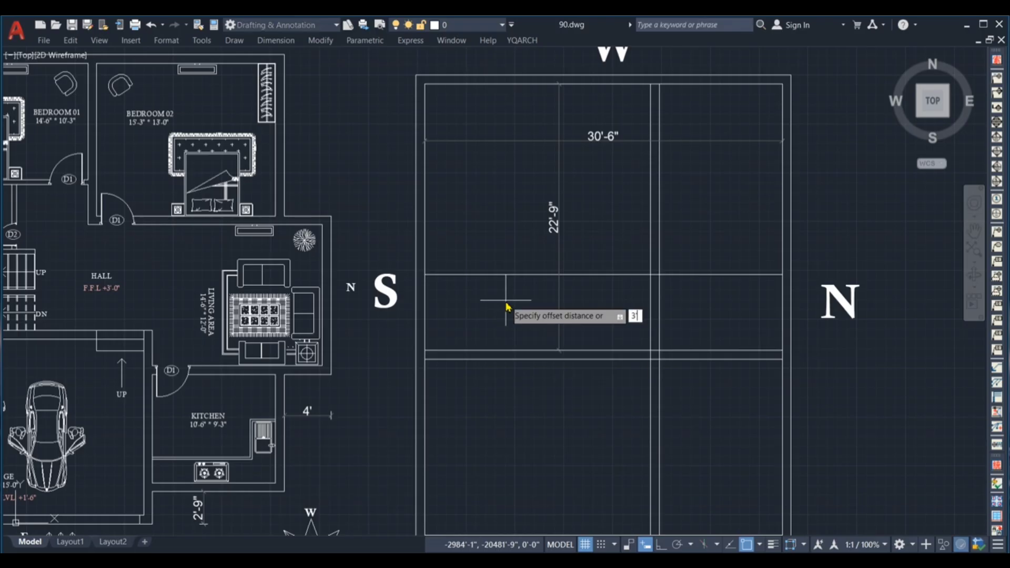
pyautogui.press('Return')
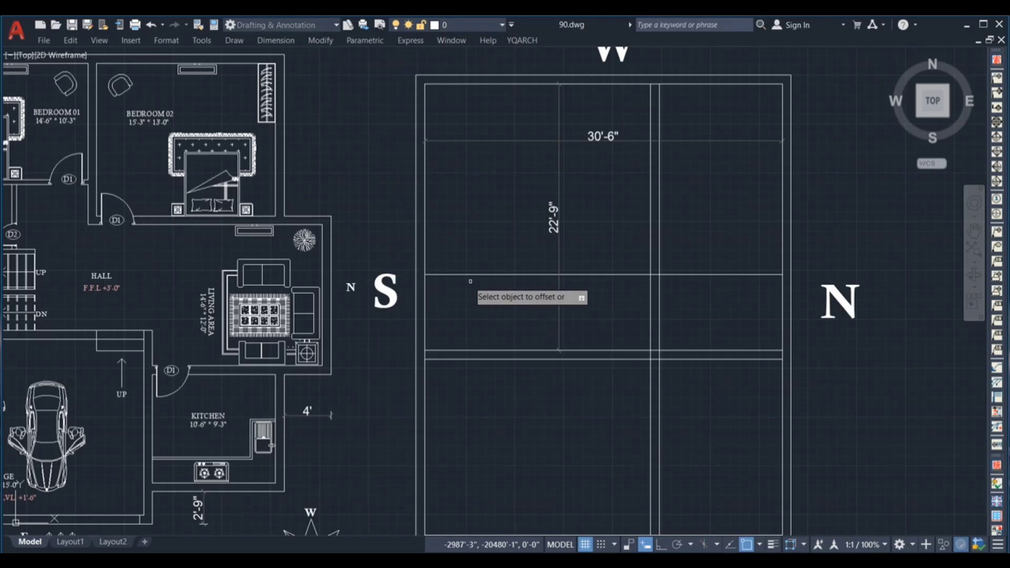
pyautogui.scroll(2, 466, 347)
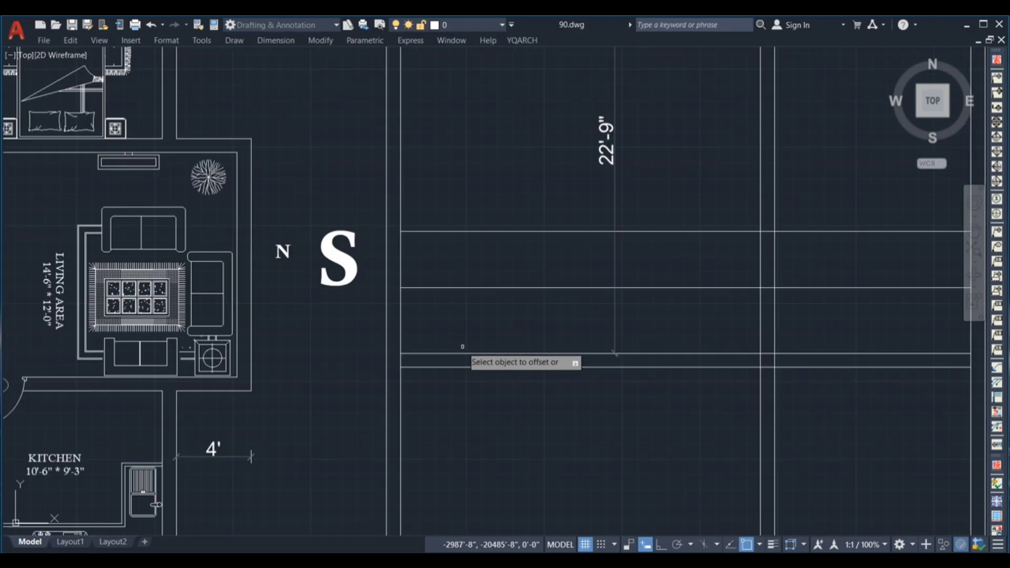
pyautogui.click(467, 353)
pyautogui.click(472, 304)
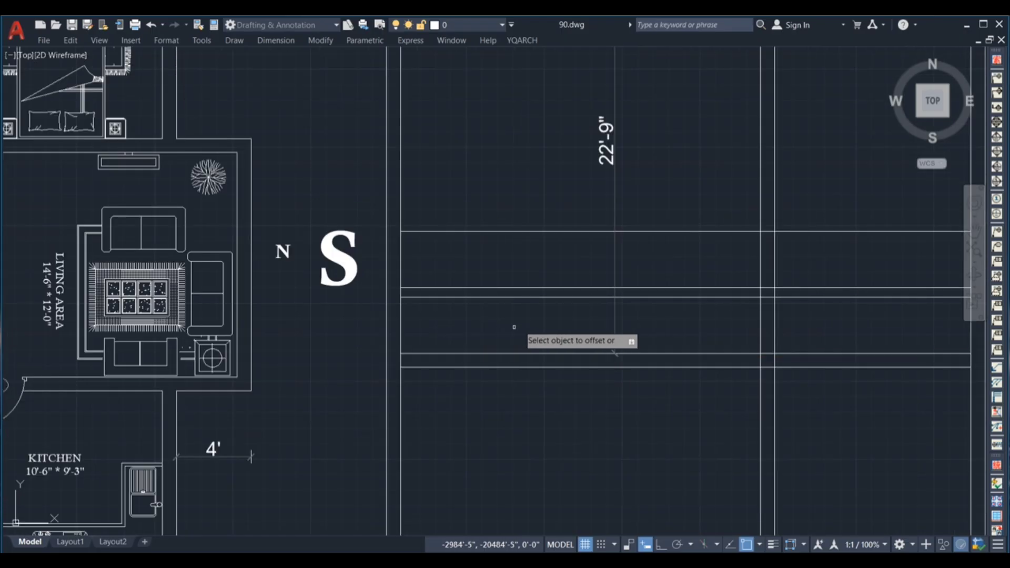
# Step: Offset the inner south wall line 10' north for the staircase length, and the staircase's west line 9" west for the wall thickness
pyautogui.click(401, 328)
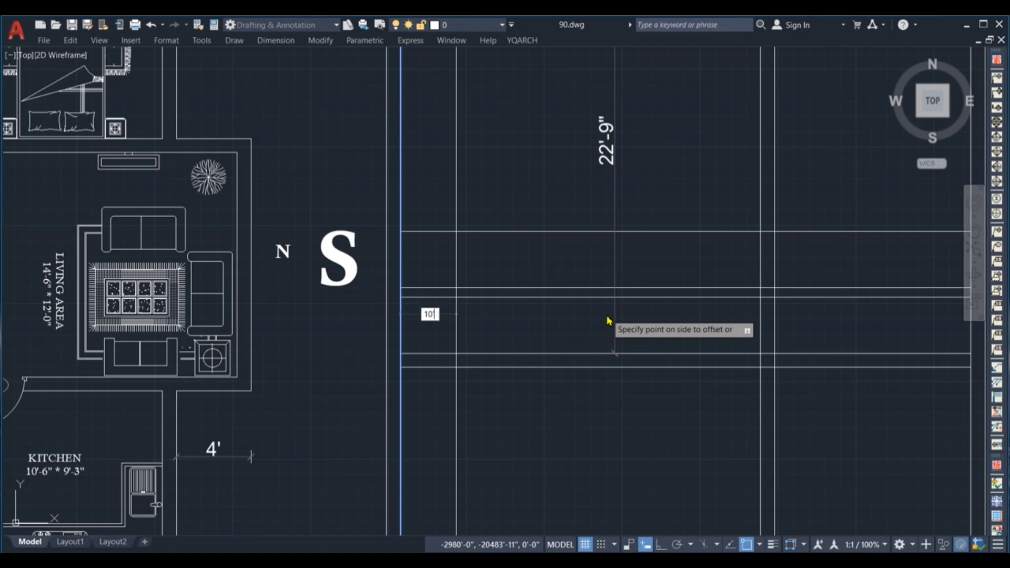
pyautogui.press('Return')
pyautogui.scroll(-2, 576, 317)
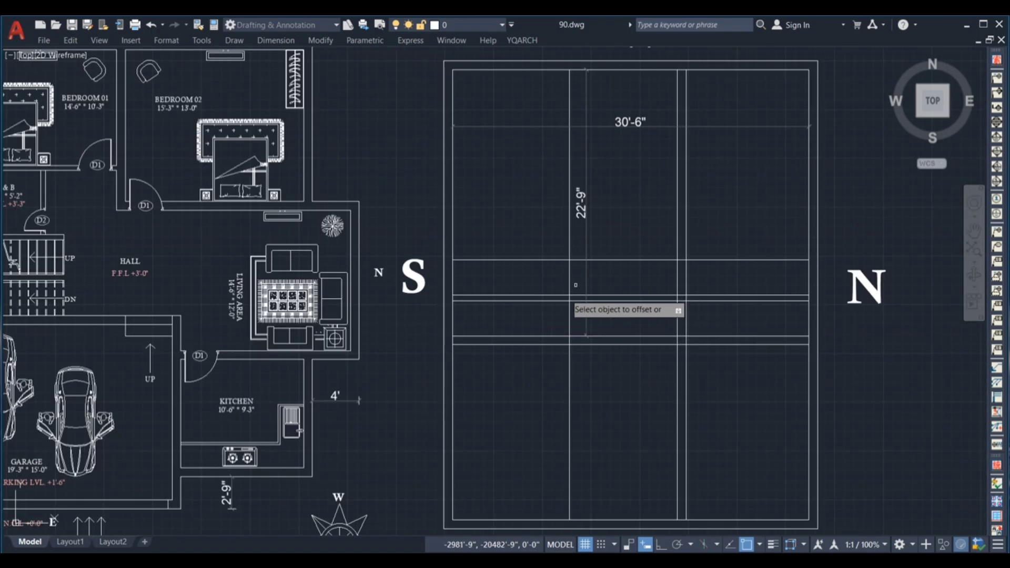
pyautogui.click(546, 259)
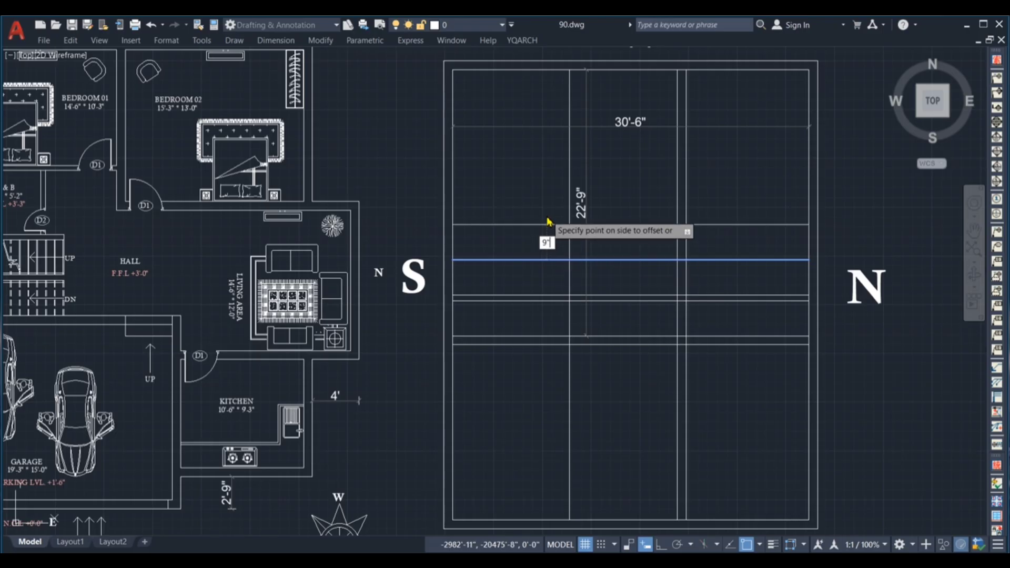
pyautogui.write('9"')
pyautogui.press('Return')
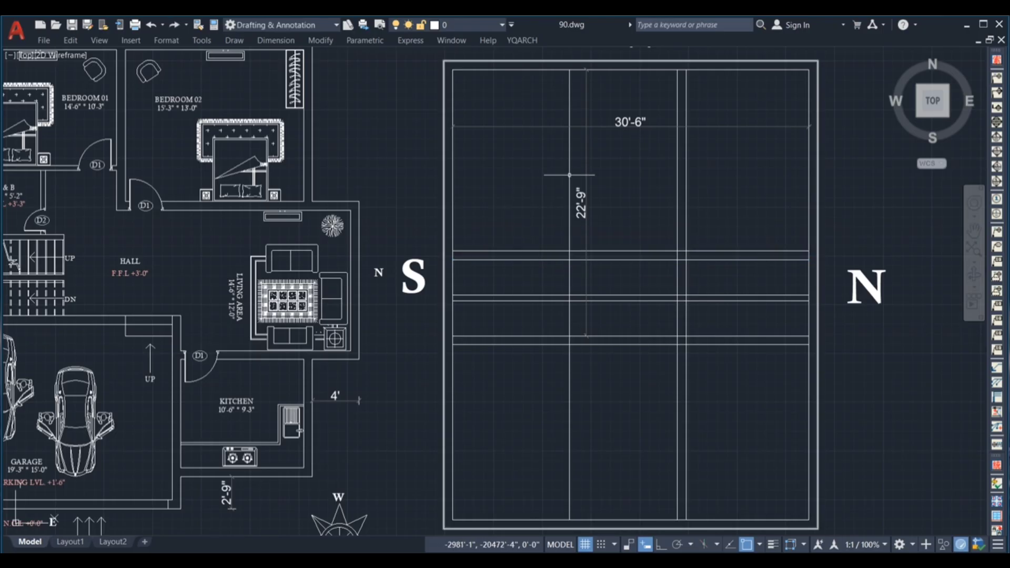
# Step: Trim the staircase lines to their 10' length and the north end line to the staircase's depth, removing the leftover pieces near the north wall
pyautogui.click(583, 156)
pyautogui.click(563, 140)
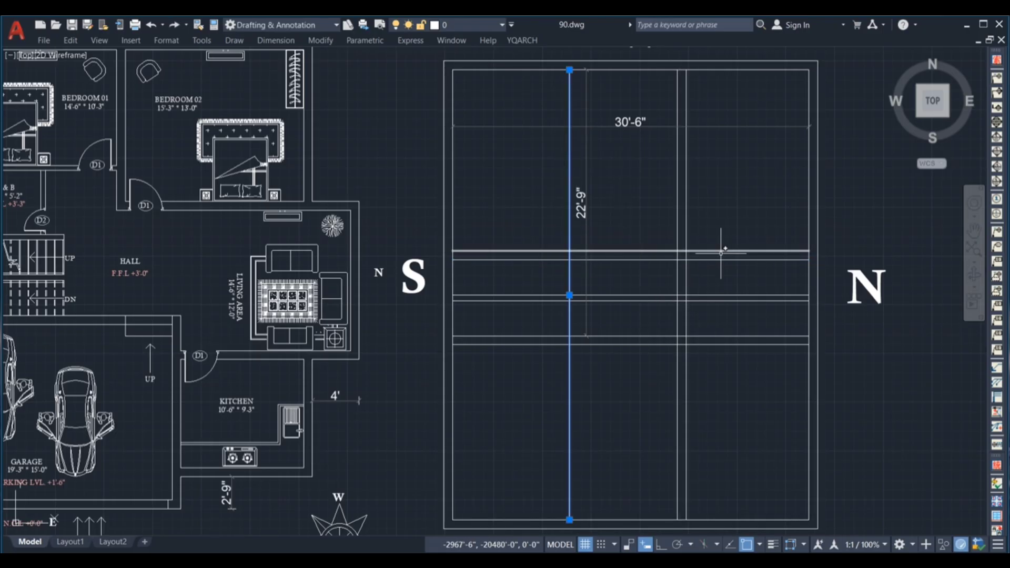
pyautogui.press('Escape')
pyautogui.press('Return')
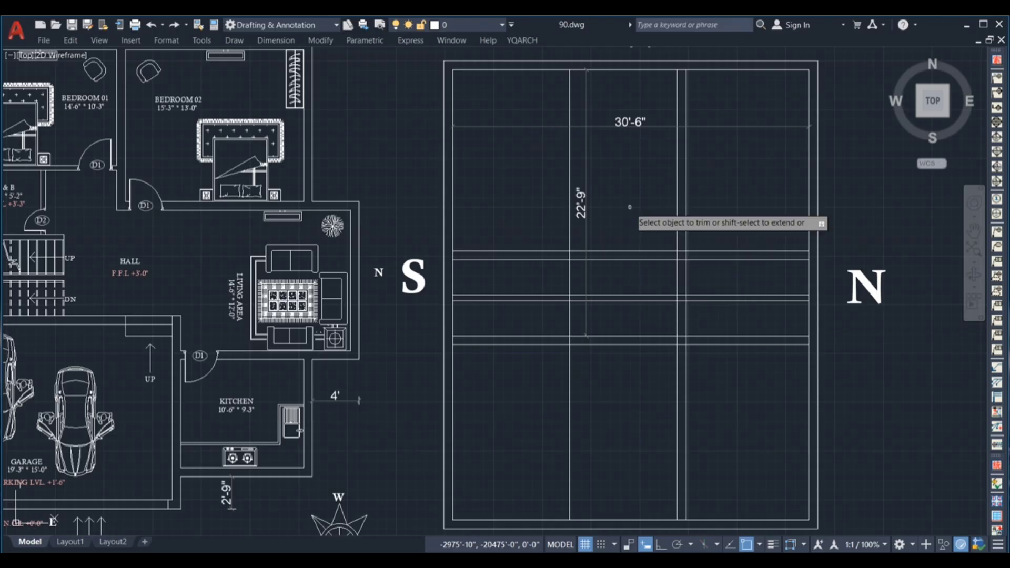
pyautogui.moveTo(559, 228)
pyautogui.mouseDown()
pyautogui.moveTo(638, 235)
pyautogui.moveTo(637, 315)
pyautogui.mouseUp()
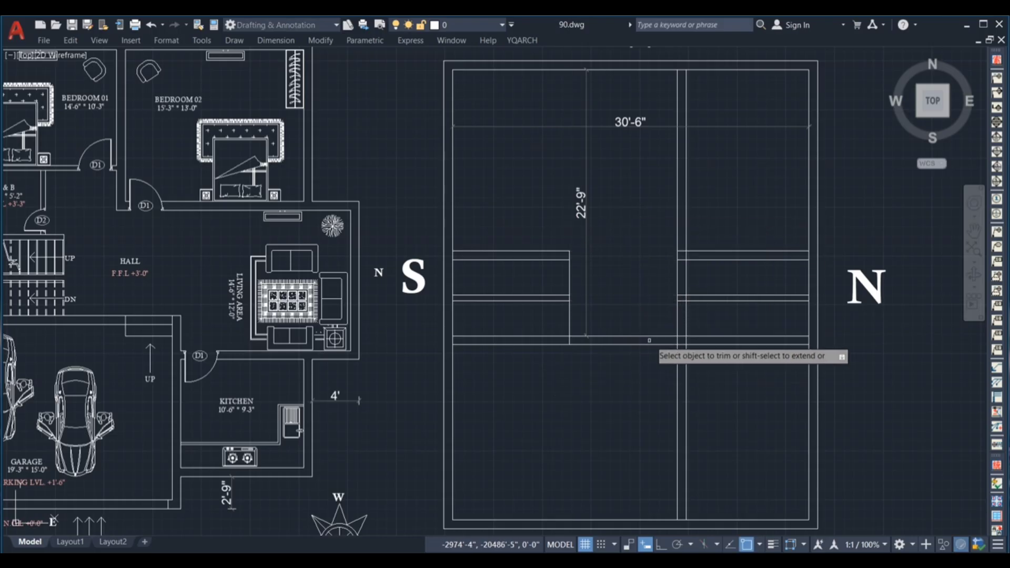
pyautogui.moveTo(729, 307); pyautogui.dragTo(720, 218)
pyautogui.press('Delete')
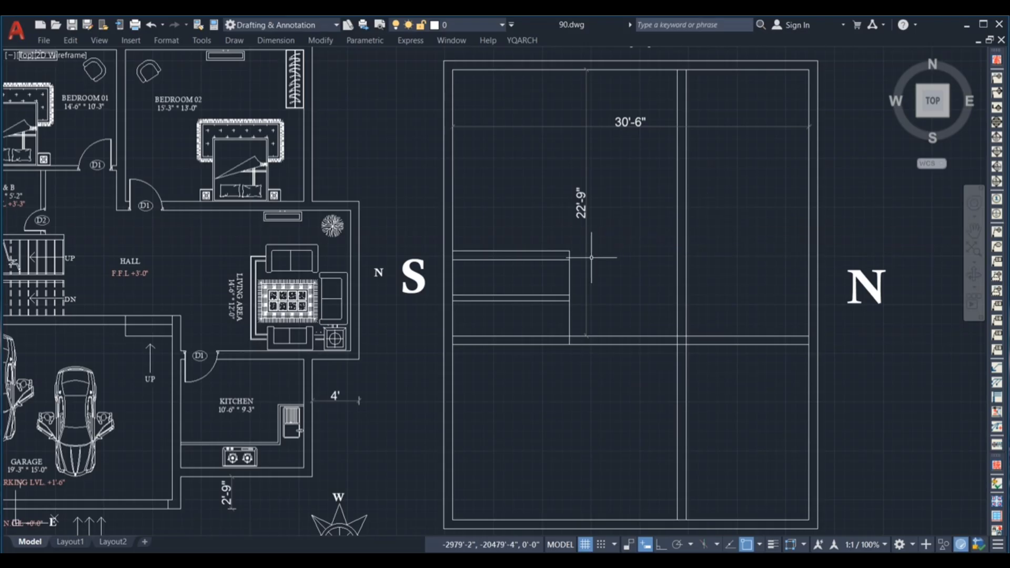
# Step: Compare the trimmed staircase outline with the reference plan's staircase, examining its UP and DN flights beside the hall
pyautogui.scroll(2, 551, 289)
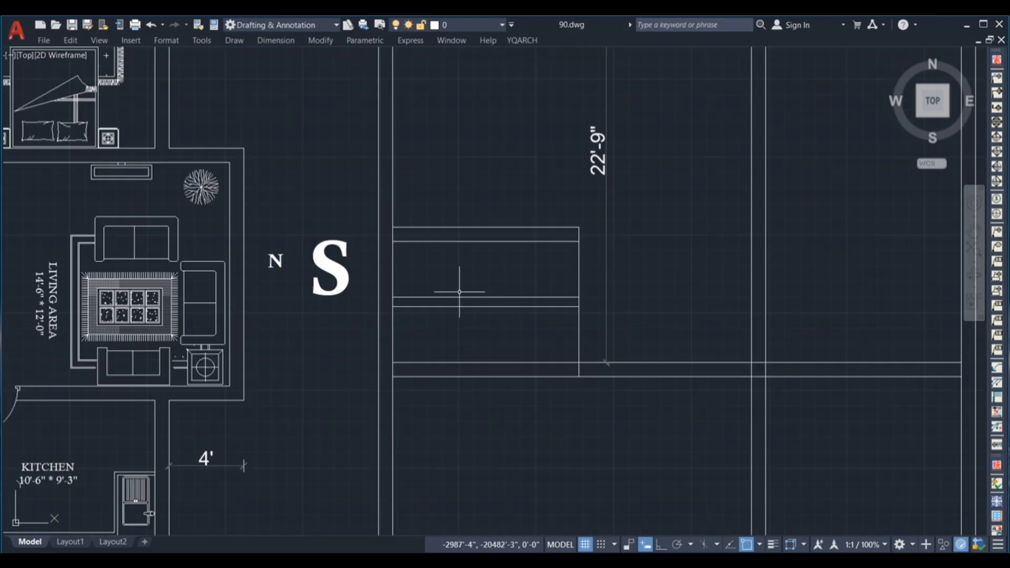
pyautogui.scroll(-2, 504, 290)
pyautogui.scroll(-2, 552, 291)
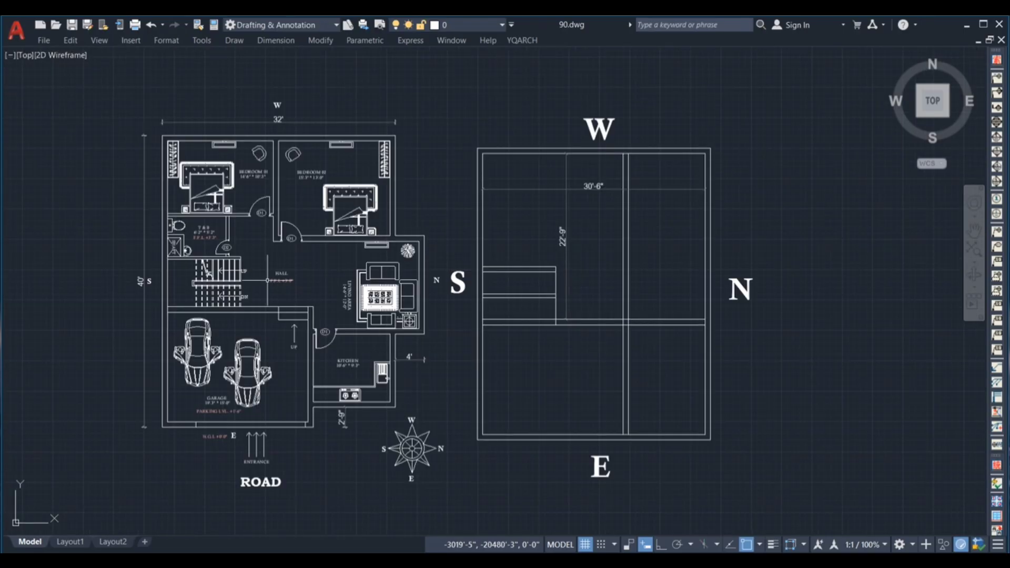
pyautogui.scroll(4, 181, 277)
pyautogui.scroll(4, 323, 270)
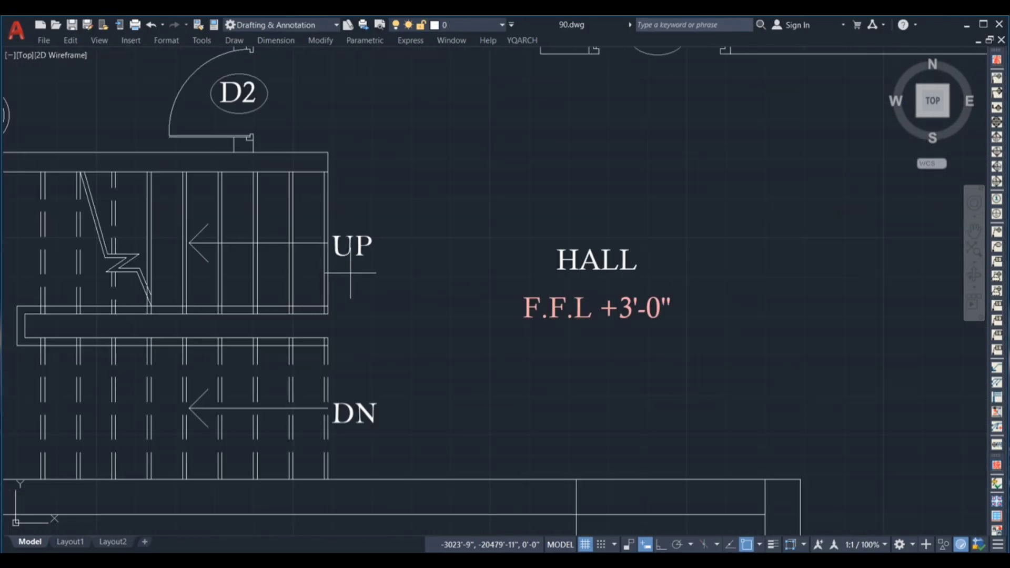
pyautogui.scroll(-2, 310, 267)
pyautogui.click(332, 270)
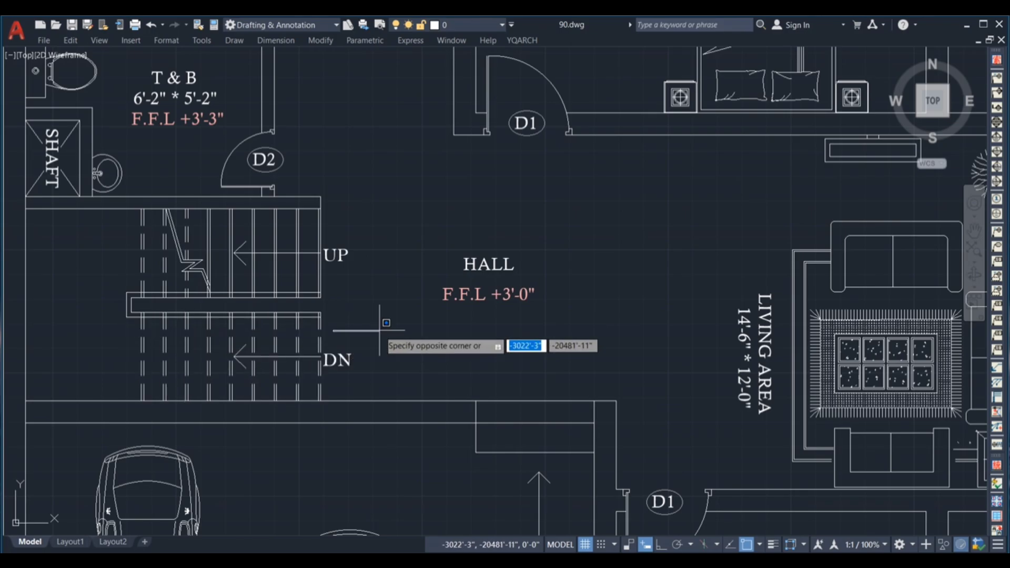
pyautogui.press('Escape')
pyautogui.scroll(-2, 318, 275)
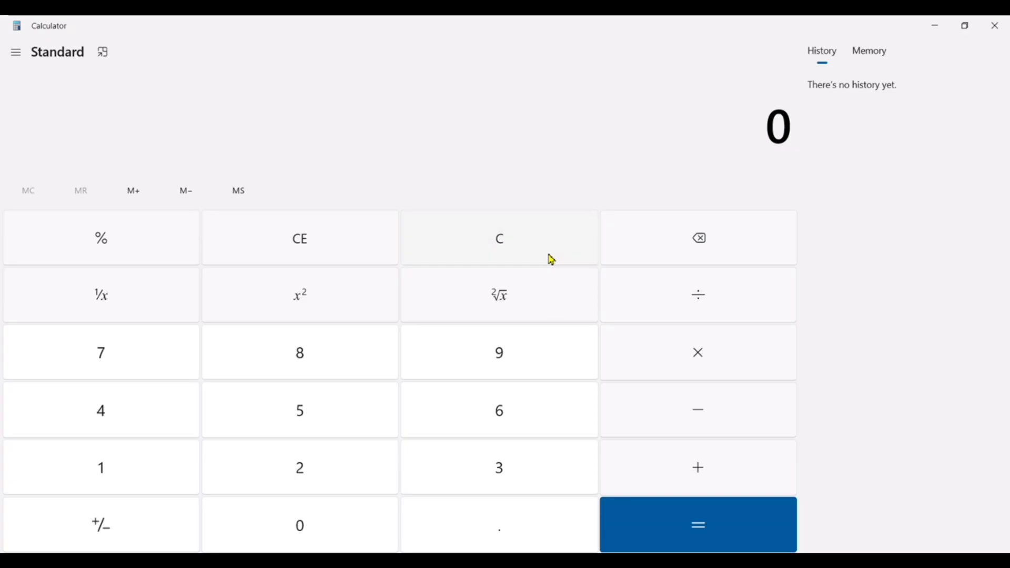
# Step: Switch to Calculator and multiply 11 by 12 to convert the height from feet to inches for the stairs
pyautogui.write('11')
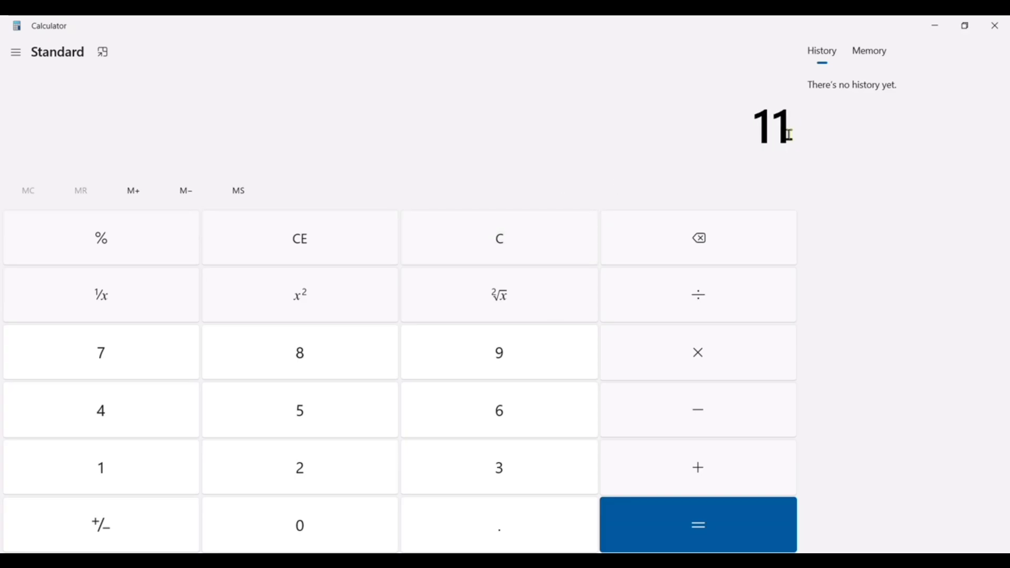
pyautogui.moveTo(789, 134); pyautogui.dragTo(729, 138)
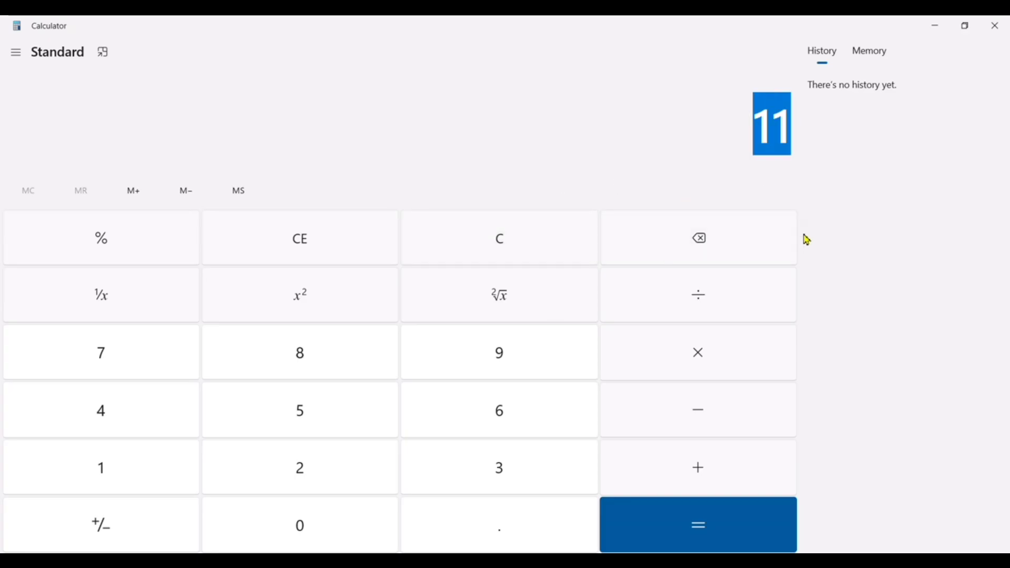
pyautogui.click(738, 351)
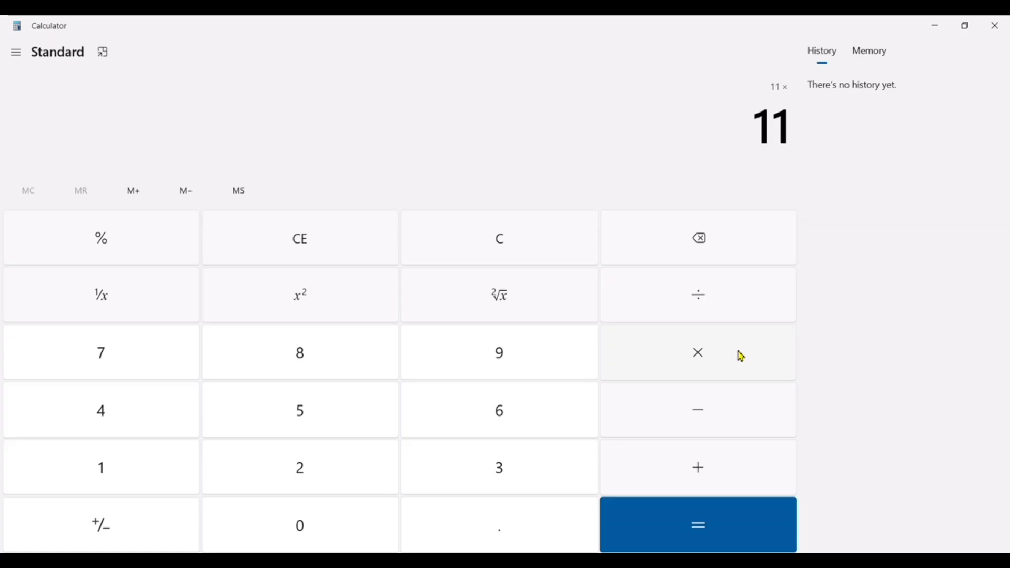
pyautogui.write('12')
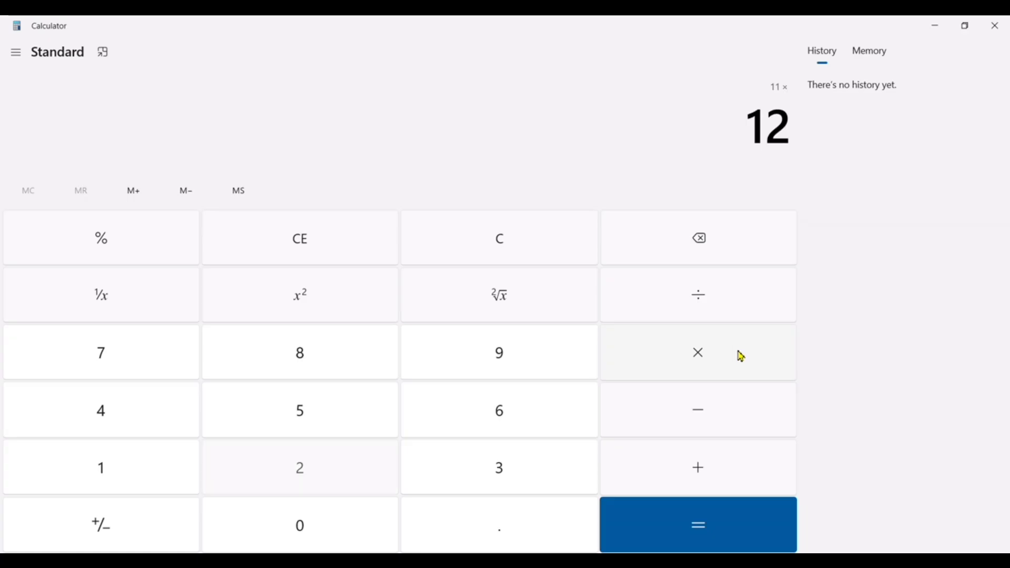
pyautogui.click(708, 542)
pyautogui.moveTo(789, 133); pyautogui.dragTo(699, 317)
# Step: Divide the height in inches by a 7" riser to work out the number of stair risers, and examine the whole-number part
pyautogui.click(706, 313)
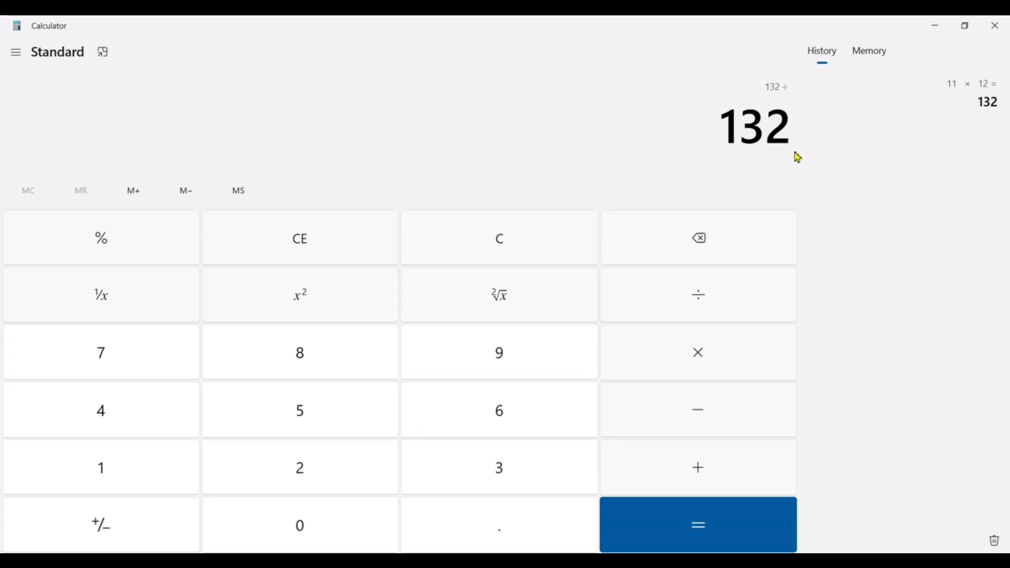
pyautogui.press('7')
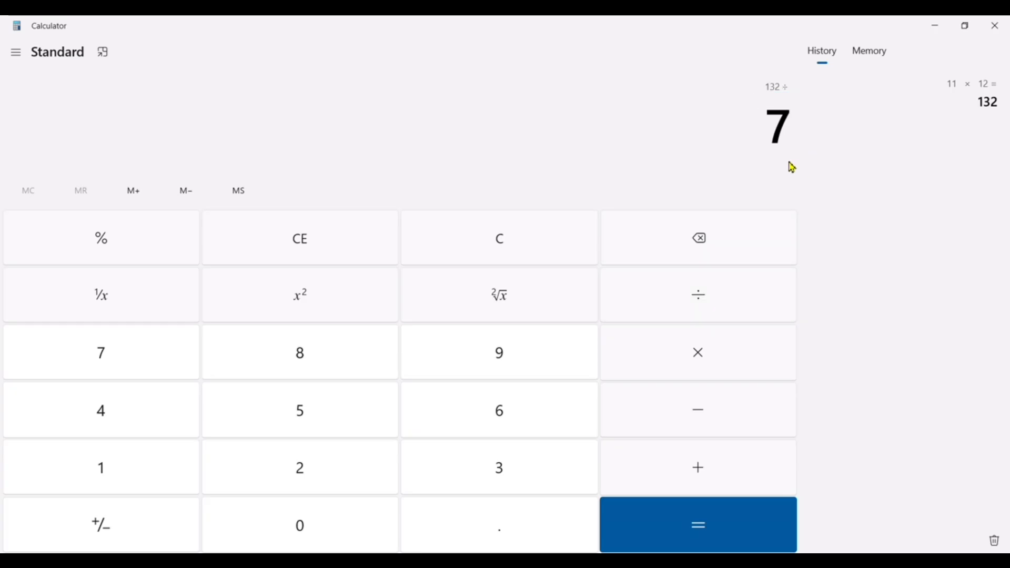
pyautogui.moveTo(783, 139); pyautogui.dragTo(751, 149)
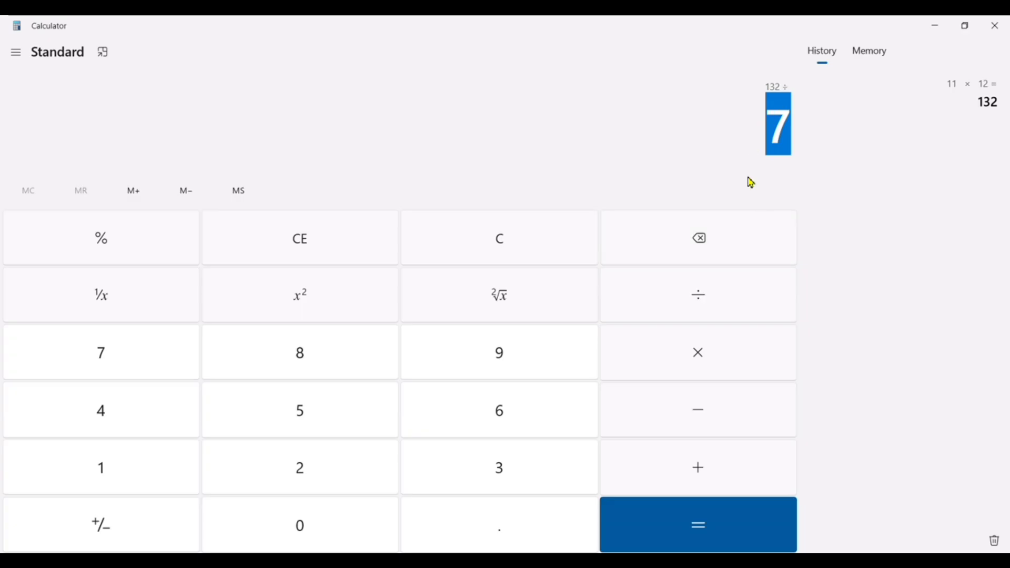
pyautogui.click(715, 515)
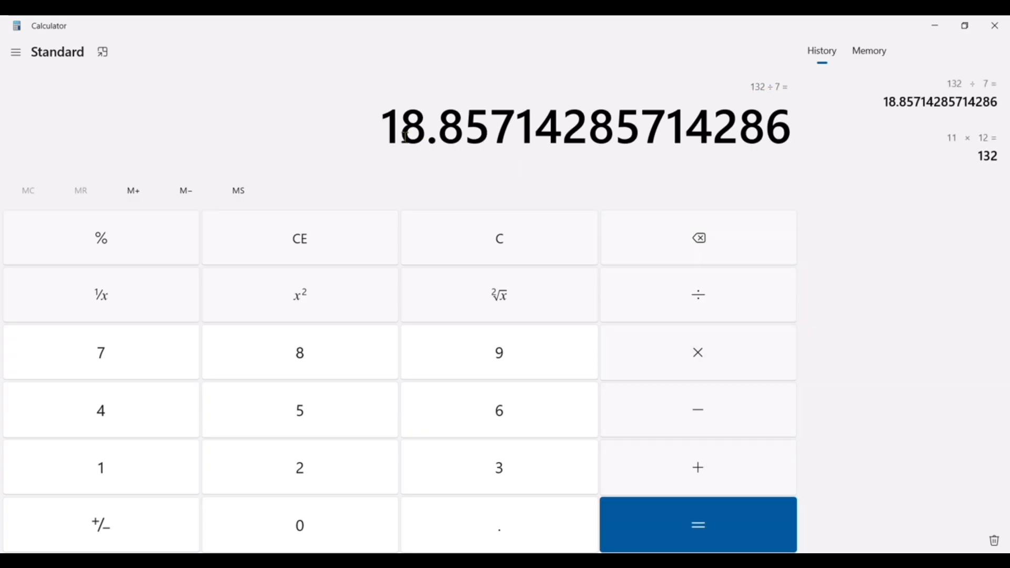
pyautogui.moveTo(397, 133)
pyautogui.mouseDown()
pyautogui.moveTo(426, 134)
pyautogui.moveTo(389, 138)
pyautogui.moveTo(398, 140)
pyautogui.mouseUp()
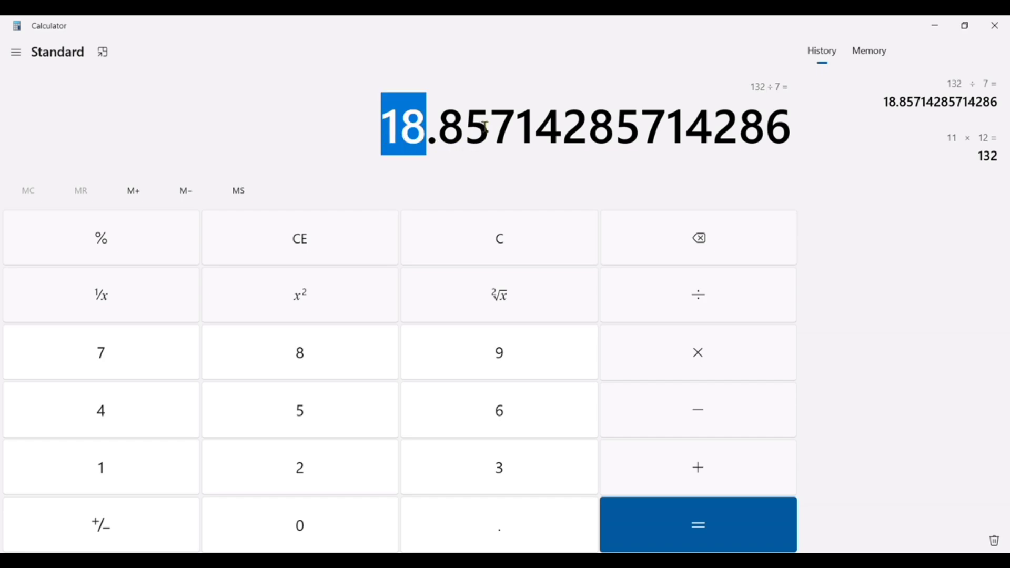
pyautogui.click(481, 149)
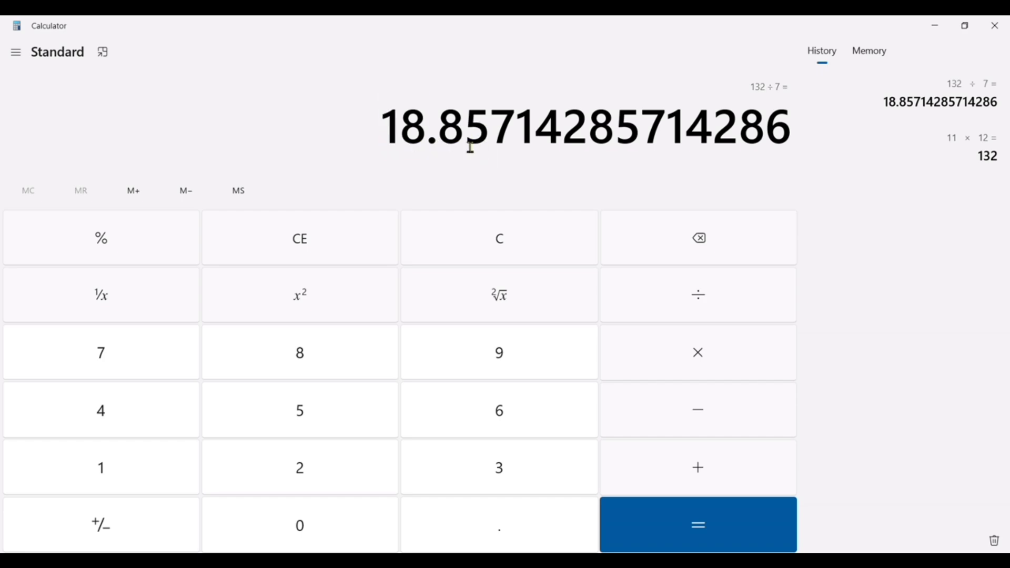
# Step: Return to the AutoCAD drawing and offset the staircase's north end line southward eight times at 9" spacing to form the treads
pyautogui.click(991, 26)
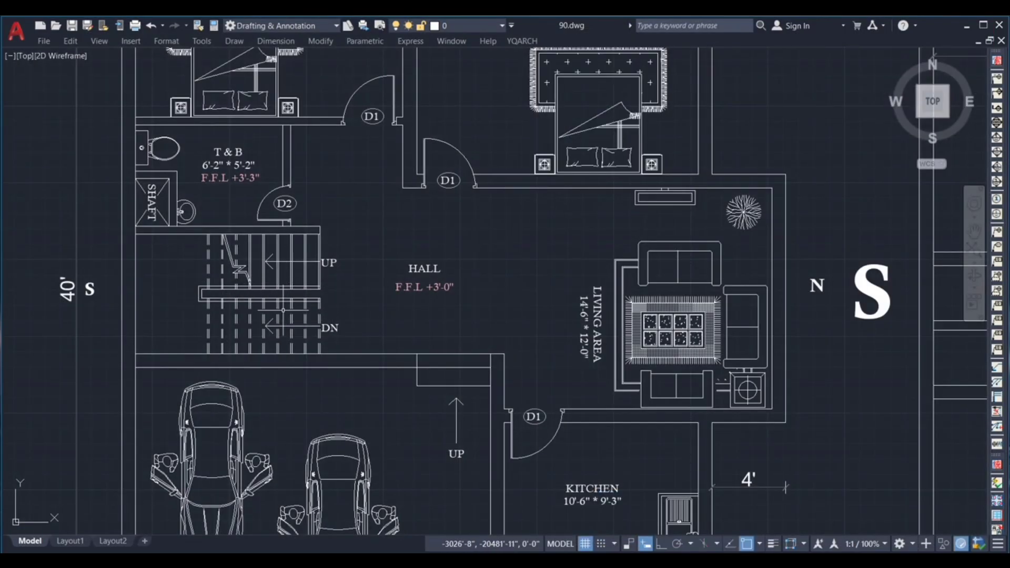
pyautogui.scroll(-4, 249, 254)
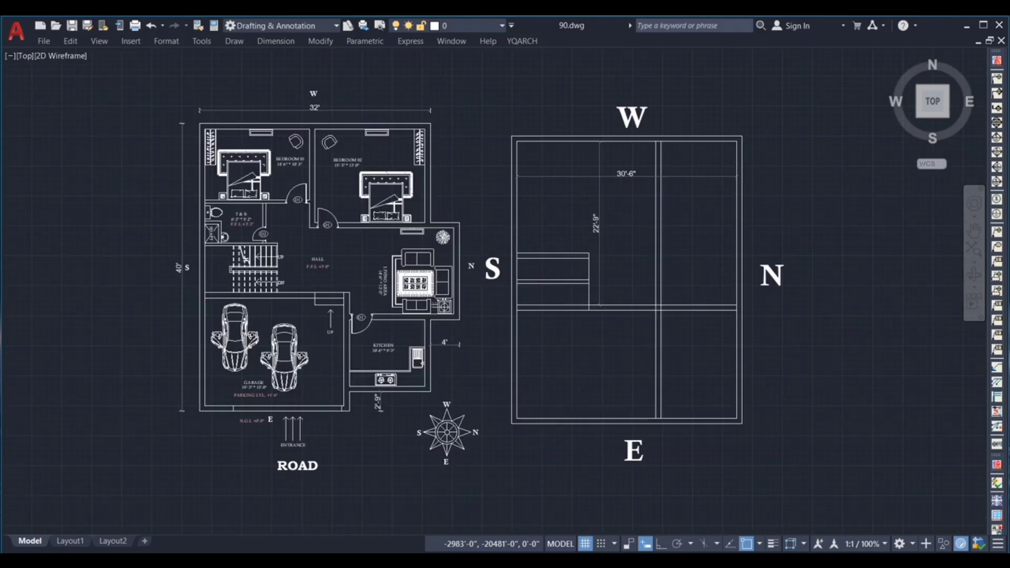
pyautogui.scroll(2, 571, 265)
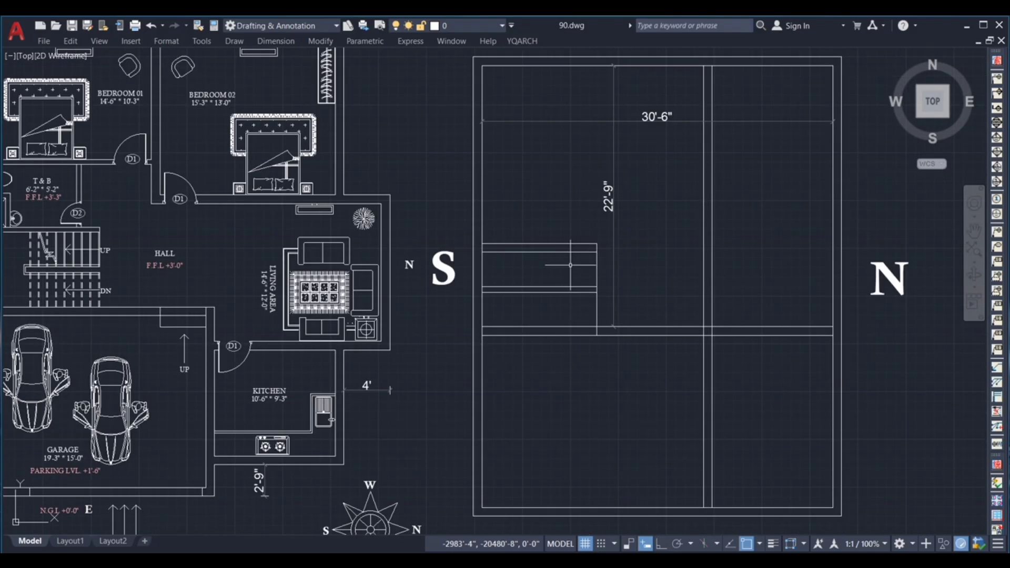
pyautogui.press('Return')
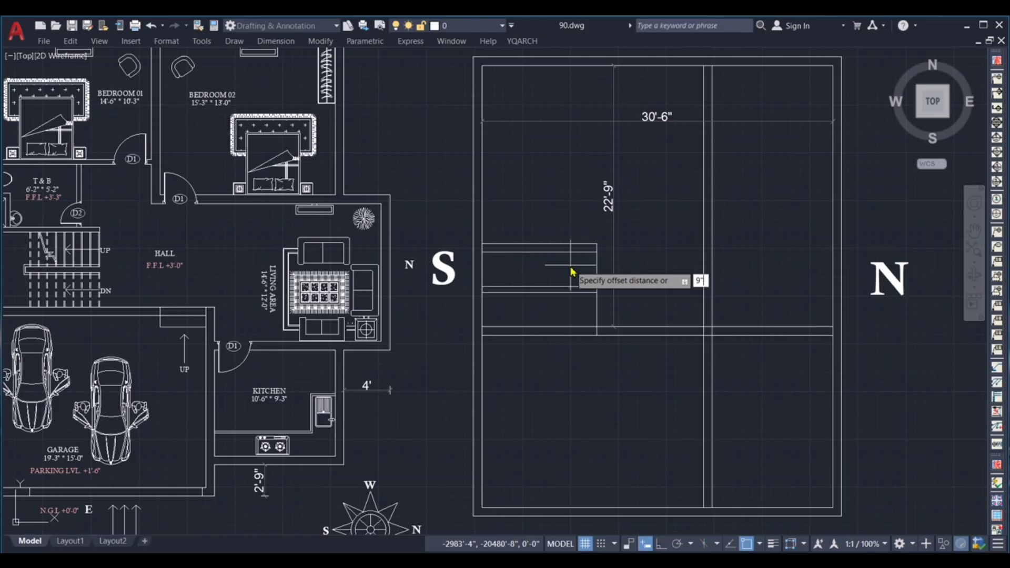
pyautogui.scroll(2, 571, 266)
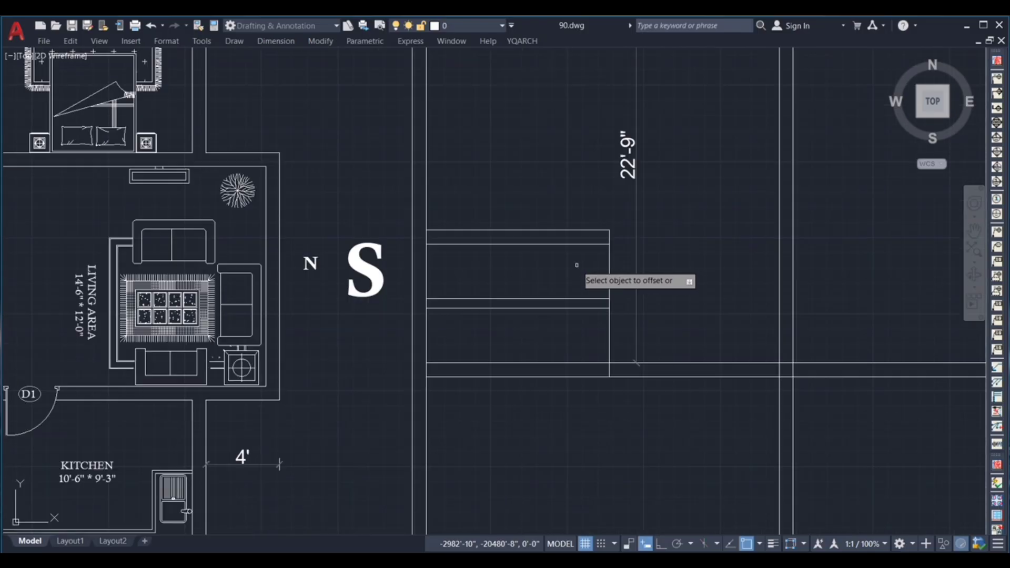
pyautogui.click(608, 277)
pyautogui.click(565, 279)
pyautogui.scroll(2, 578, 280)
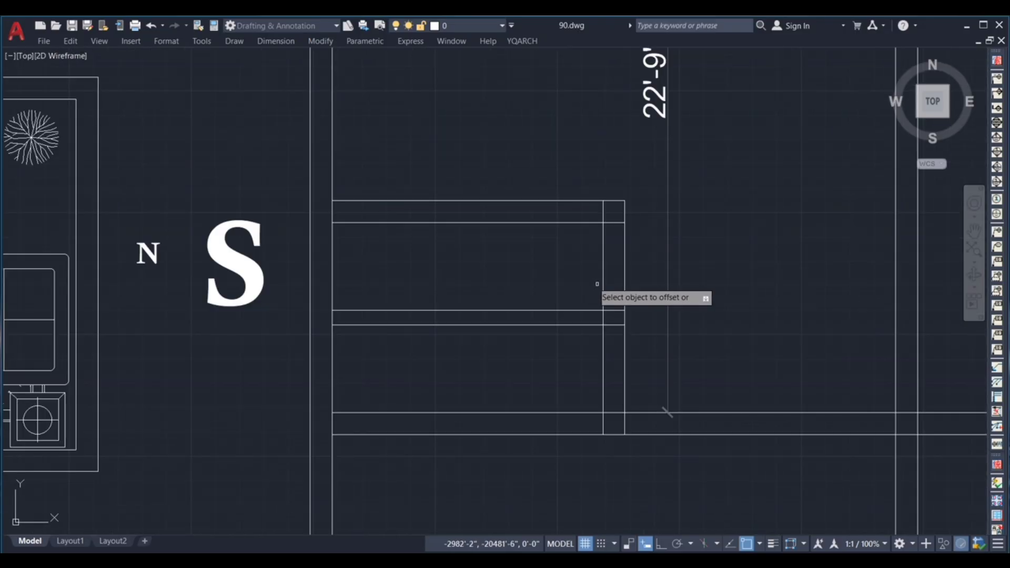
pyautogui.click(603, 286)
pyautogui.click(544, 291)
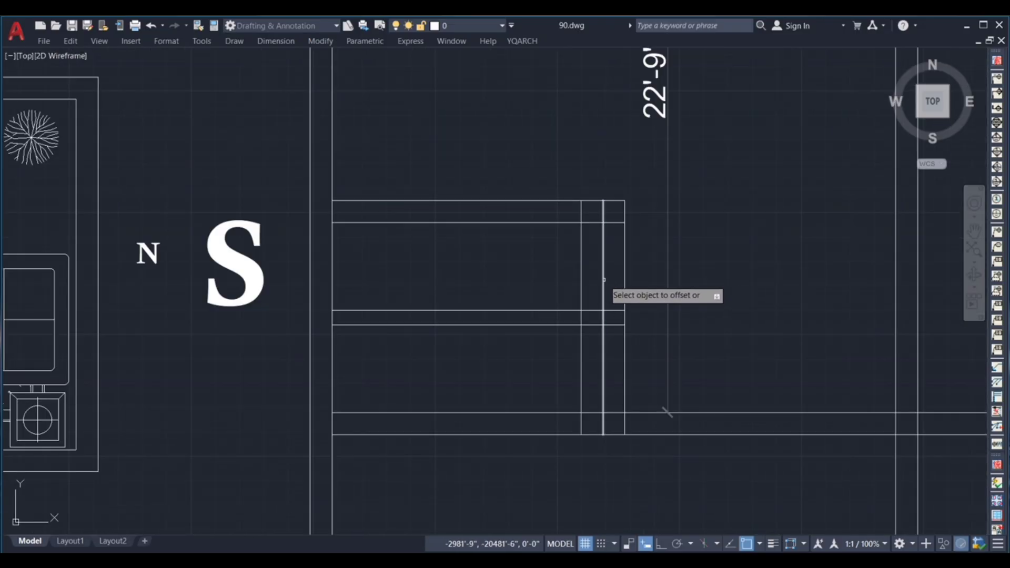
pyautogui.click(581, 280)
pyautogui.click(510, 289)
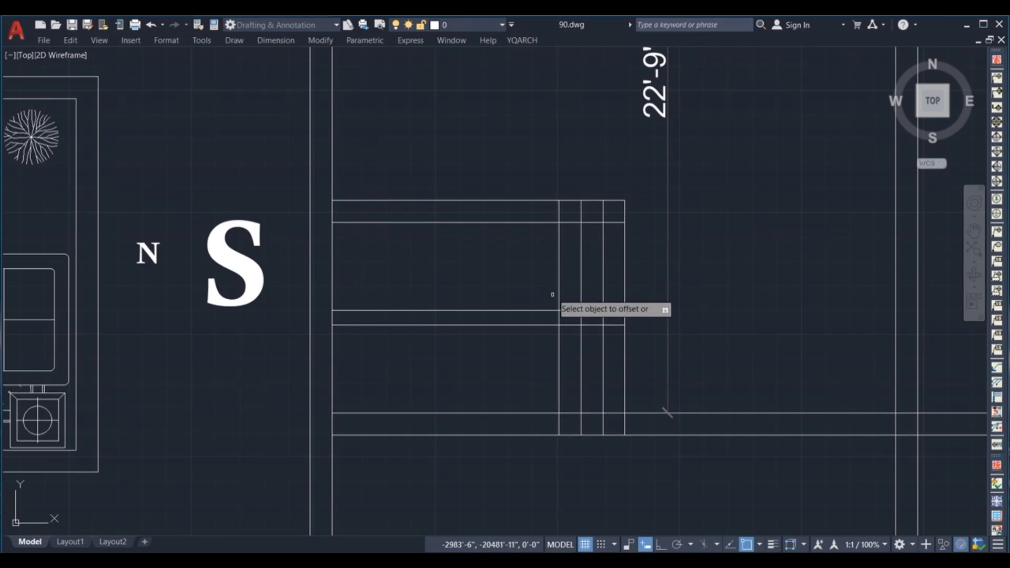
pyautogui.click(559, 297)
pyautogui.click(538, 290)
pyautogui.click(537, 290)
pyautogui.click(513, 288)
pyautogui.click(515, 292)
pyautogui.click(473, 295)
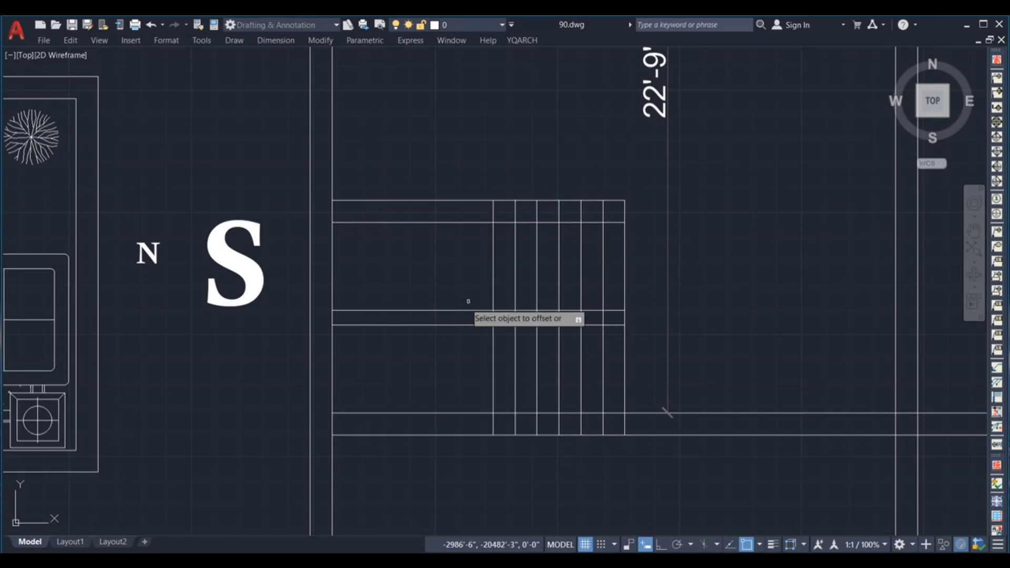
pyautogui.click(493, 297)
pyautogui.click(456, 300)
pyautogui.click(471, 295)
pyautogui.click(451, 293)
pyautogui.press('Escape')
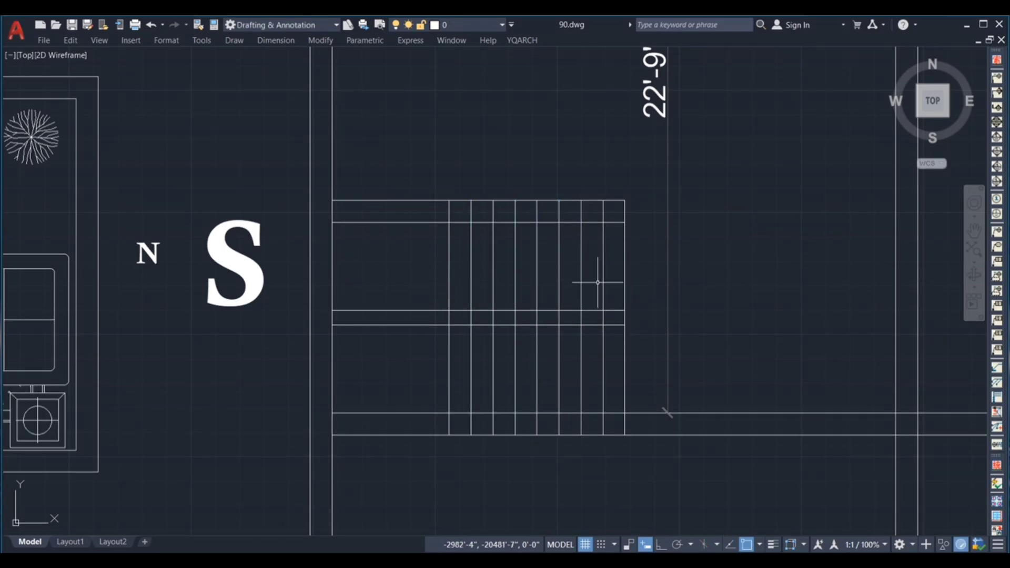
# Step: Check the drawn tread lines against the reference staircase, examining its doubled tread lines, railing outline and zigzag break line
pyautogui.click(635, 274)
pyautogui.click(421, 280)
pyautogui.press('Escape')
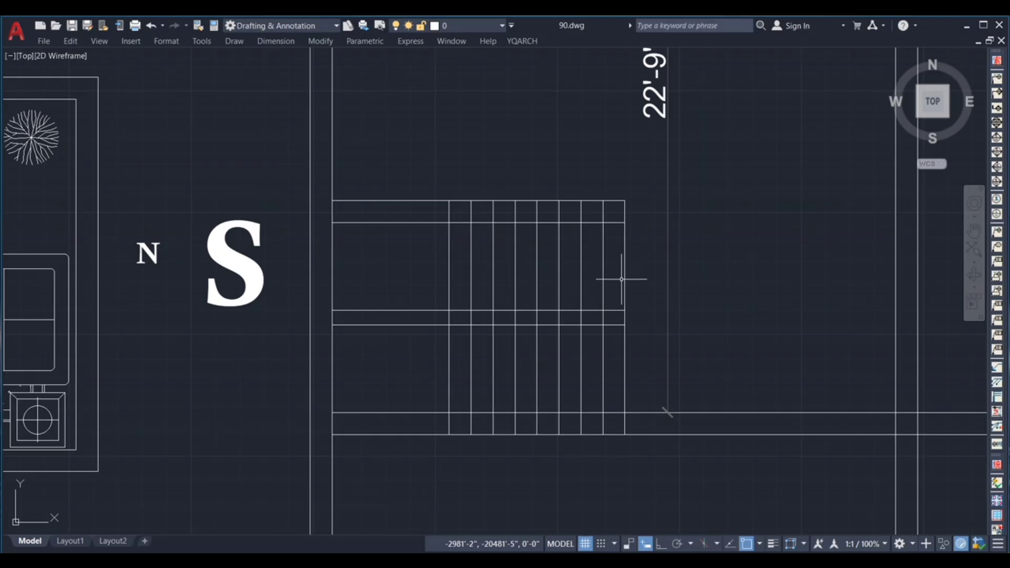
pyautogui.scroll(-2, 628, 280)
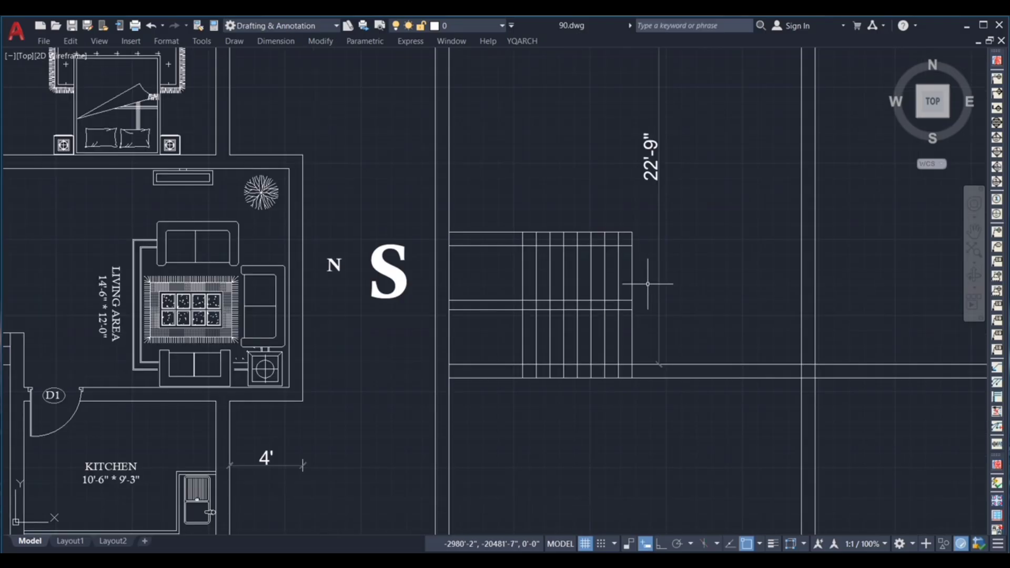
pyautogui.scroll(-5, 380, 318)
pyautogui.scroll(10, 192, 289)
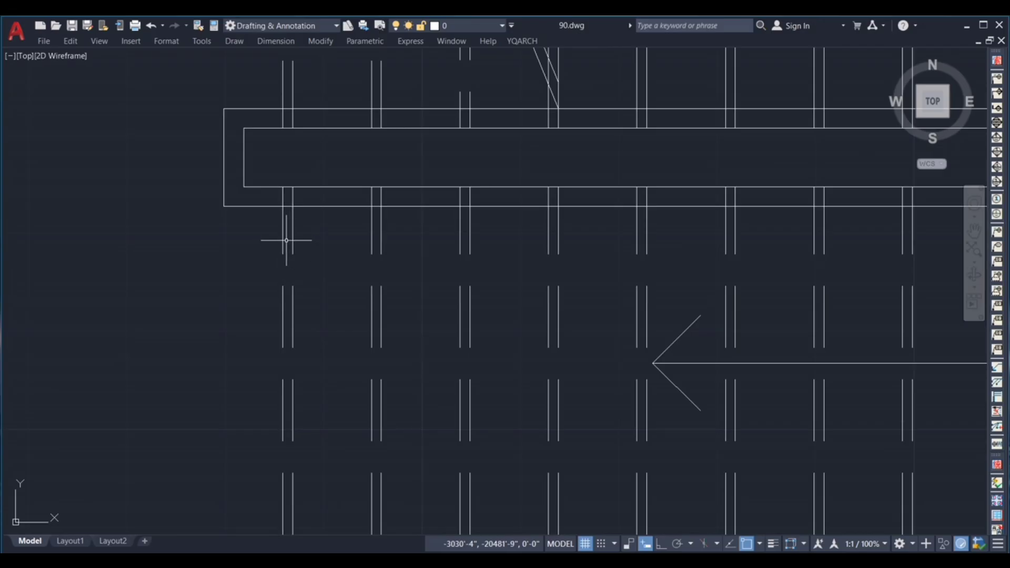
pyautogui.click(282, 237)
pyautogui.scroll(-3, 260, 238)
pyautogui.scroll(3, 304, 244)
pyautogui.click(296, 239)
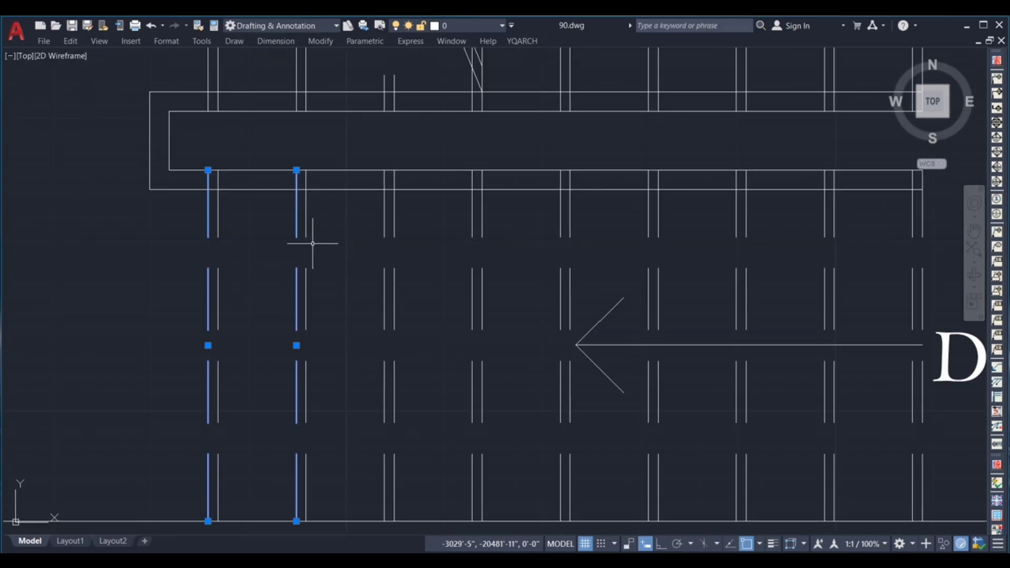
pyautogui.press('Escape')
pyautogui.scroll(-3, 312, 243)
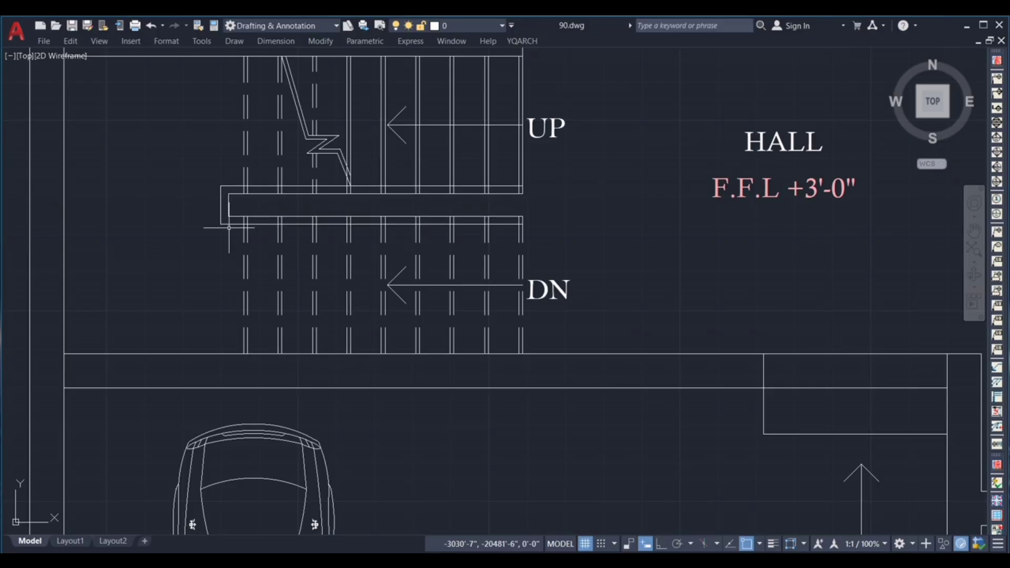
pyautogui.scroll(-3, 229, 228)
pyautogui.scroll(4, 180, 187)
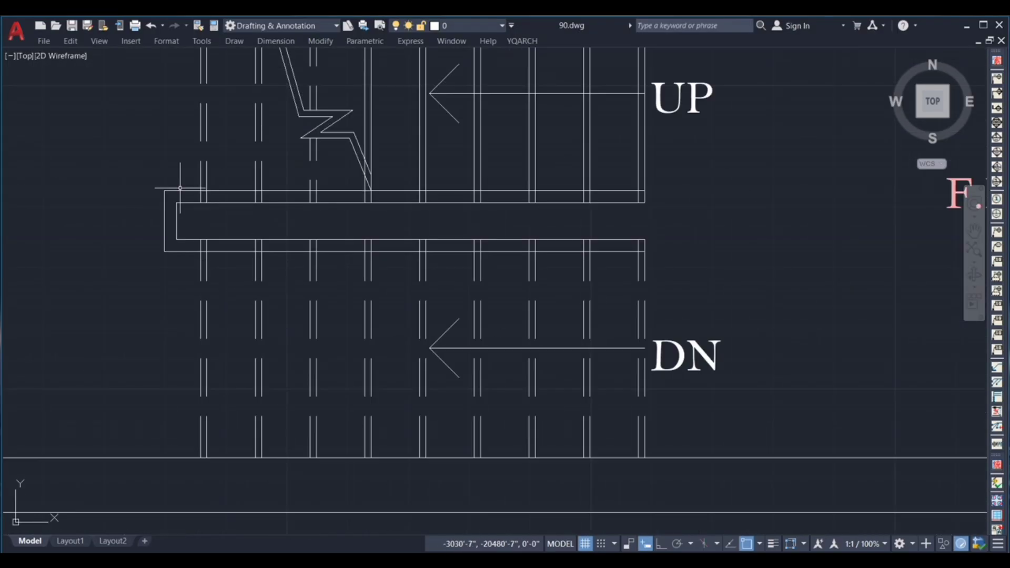
pyautogui.click(180, 191)
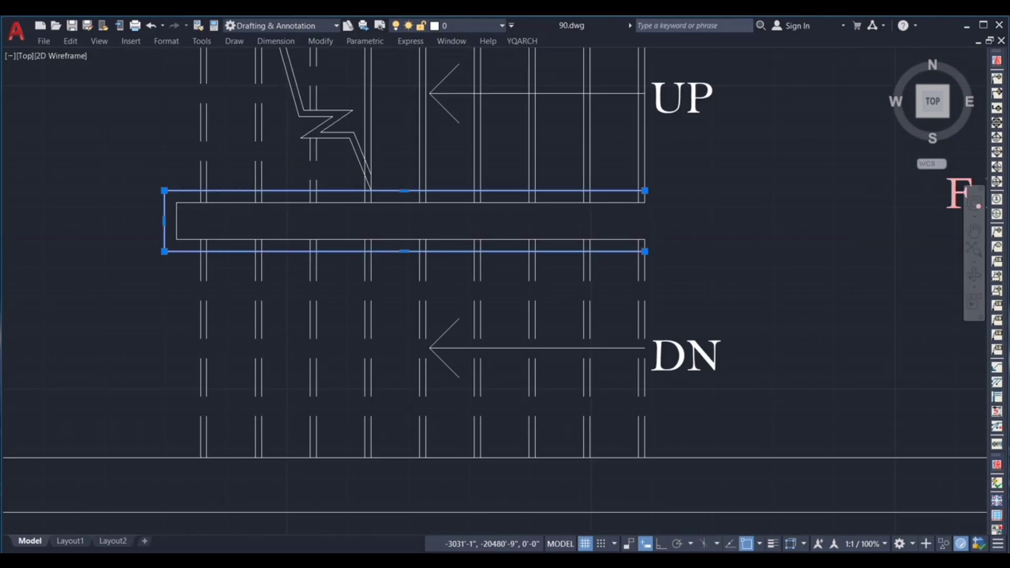
pyautogui.scroll(-4, 152, 203)
pyautogui.scroll(4, 231, 169)
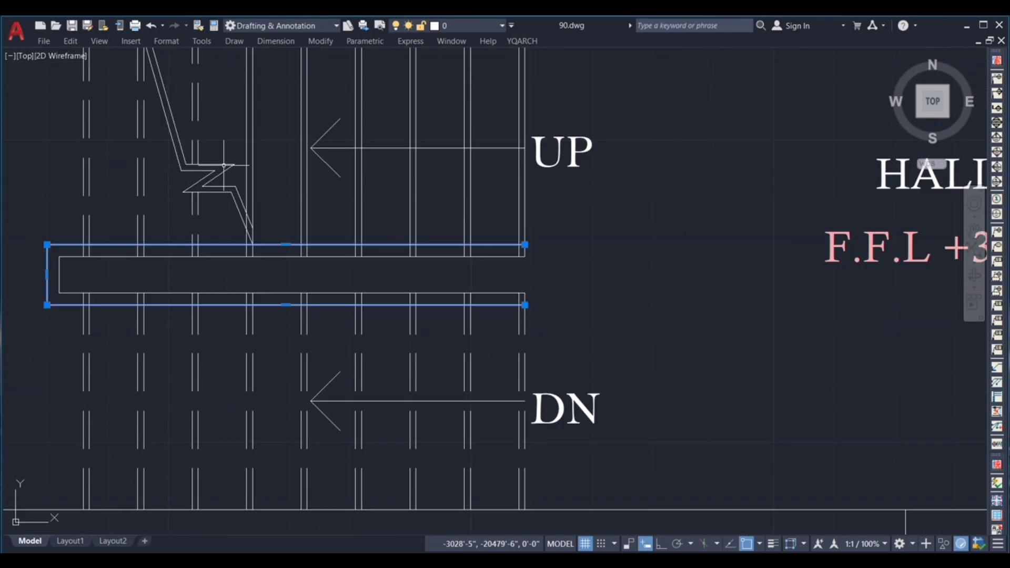
pyautogui.click(240, 208)
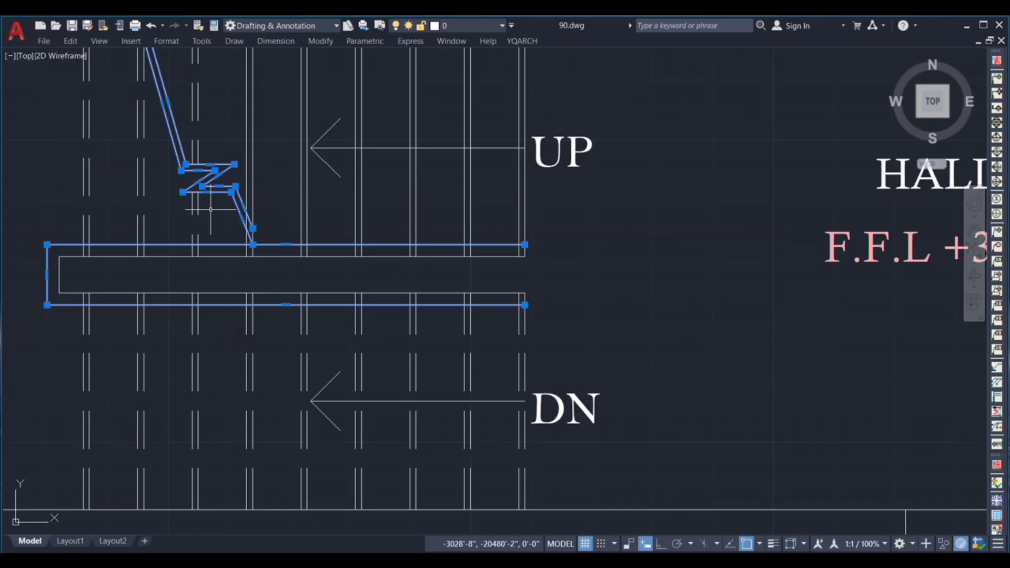
pyautogui.scroll(-2, 239, 207)
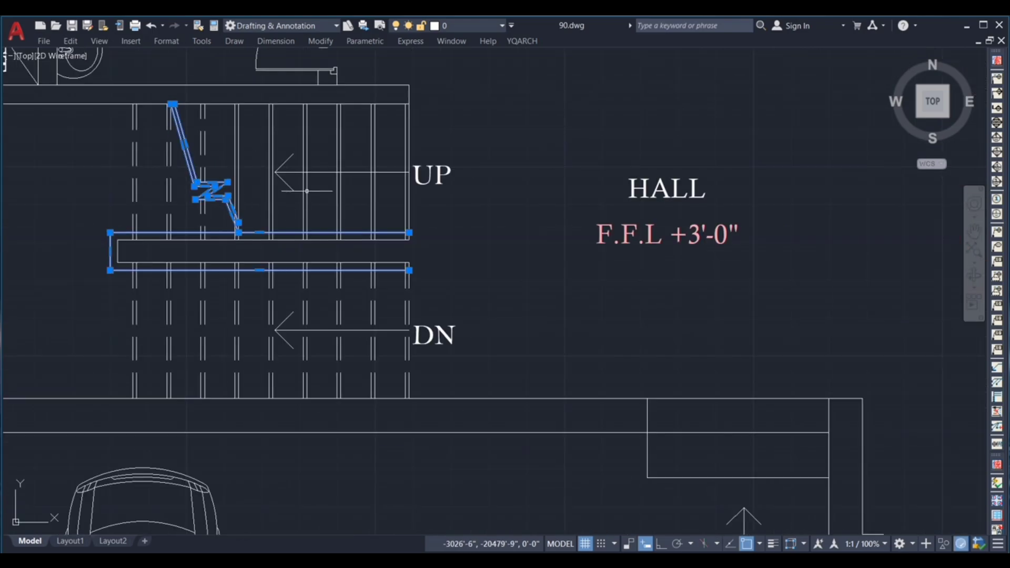
pyautogui.press('Escape')
pyautogui.scroll(-5, 258, 187)
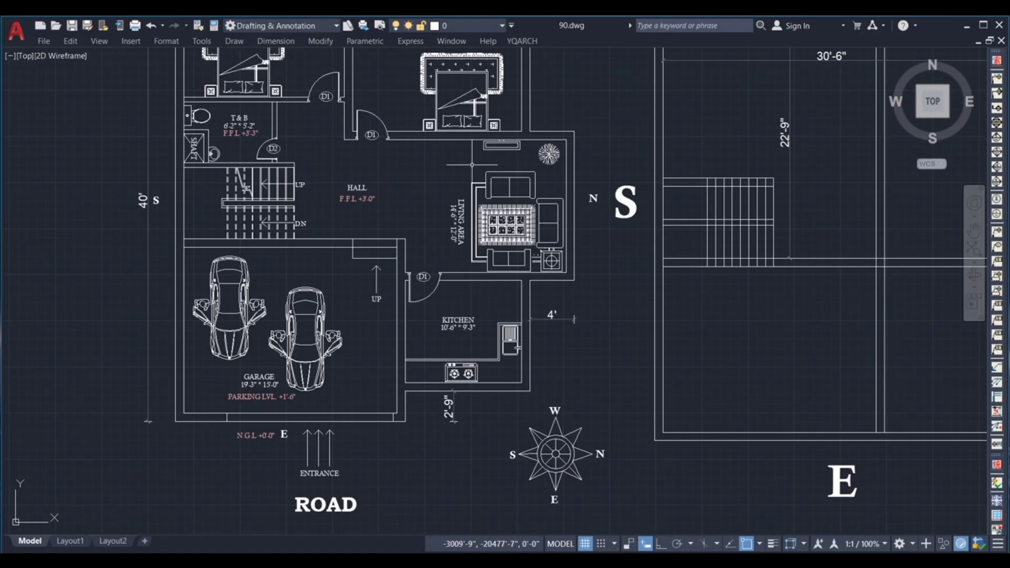
# Step: Offset each of the nine staircase tread lines 1" southward to make double tread lines
pyautogui.scroll(2, 817, 189)
pyautogui.scroll(2, 805, 180)
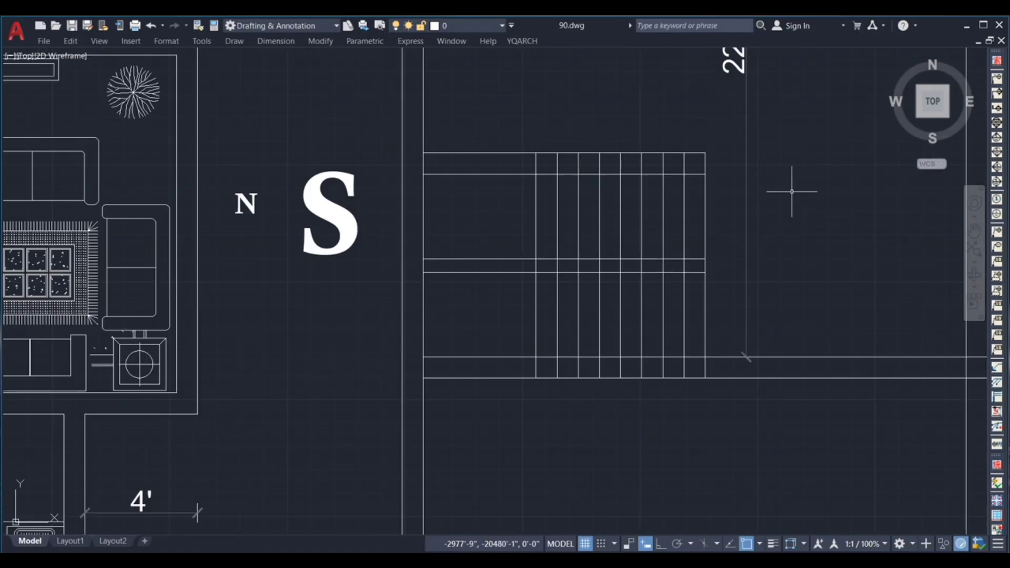
pyautogui.press('Return')
pyautogui.write('1')
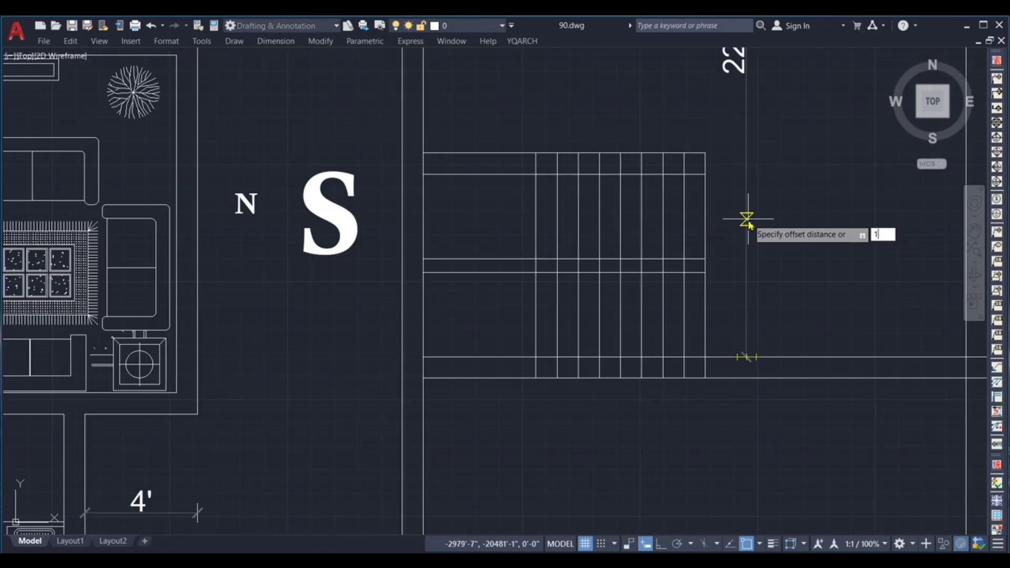
pyautogui.press('Return')
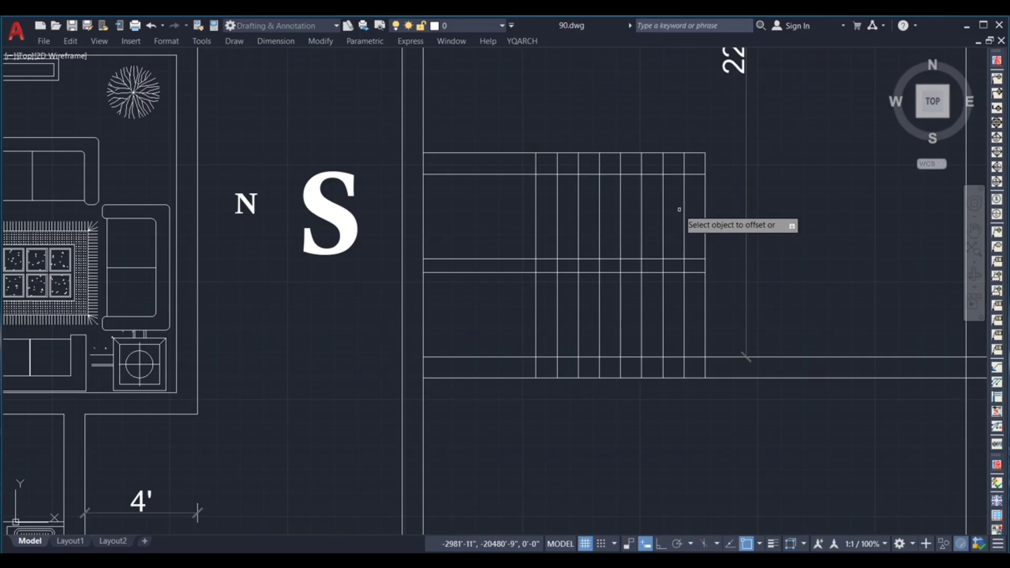
pyautogui.scroll(2, 692, 208)
pyautogui.click(711, 217)
pyautogui.click(662, 218)
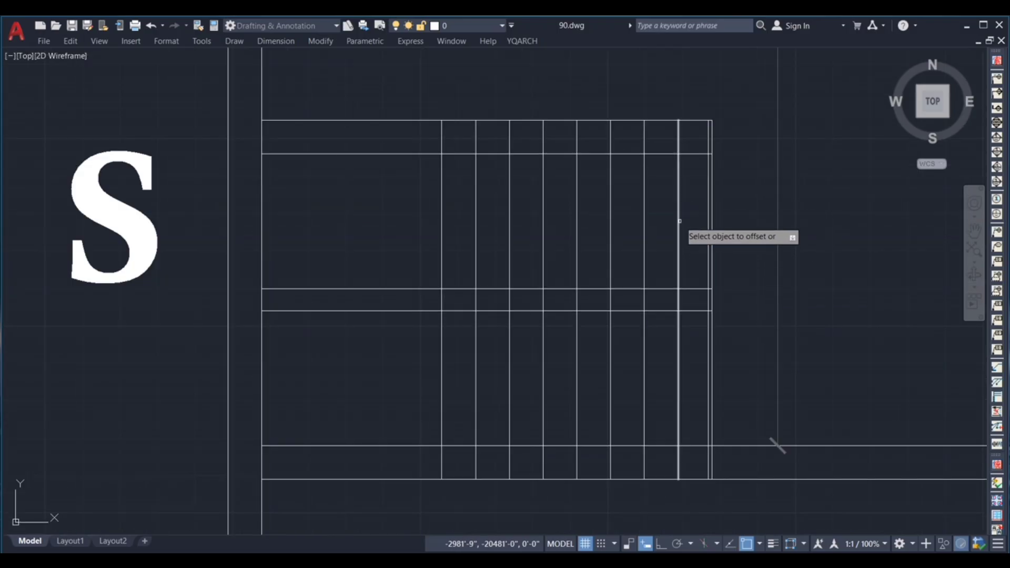
pyautogui.click(678, 223)
pyautogui.click(660, 223)
pyautogui.click(644, 229)
pyautogui.click(621, 224)
pyautogui.click(610, 225)
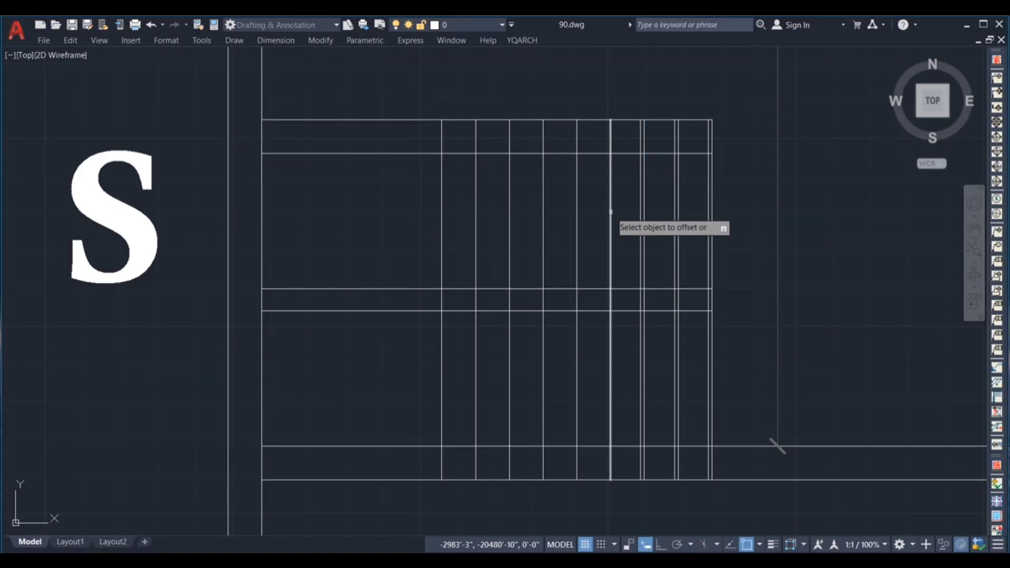
pyautogui.click(594, 219)
pyautogui.click(576, 211)
pyautogui.click(563, 211)
pyautogui.click(542, 224)
pyautogui.click(523, 225)
pyautogui.click(509, 218)
pyautogui.click(487, 217)
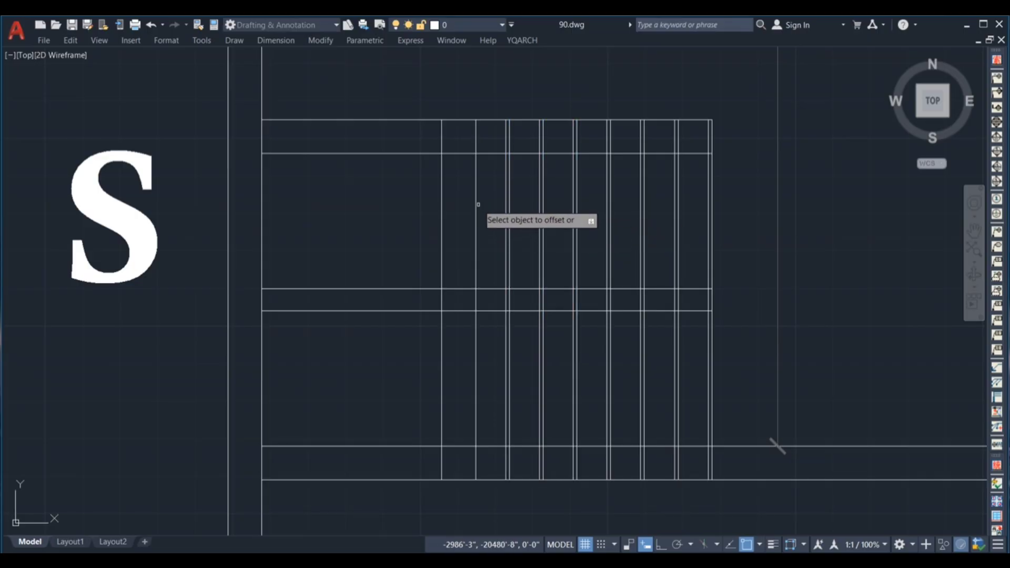
pyautogui.click(476, 211)
pyautogui.click(455, 217)
pyautogui.click(442, 217)
pyautogui.click(431, 229)
# Step: Offset the southernmost tread line farther south to mark the end of the central railing strip
pyautogui.scroll(2, 439, 295)
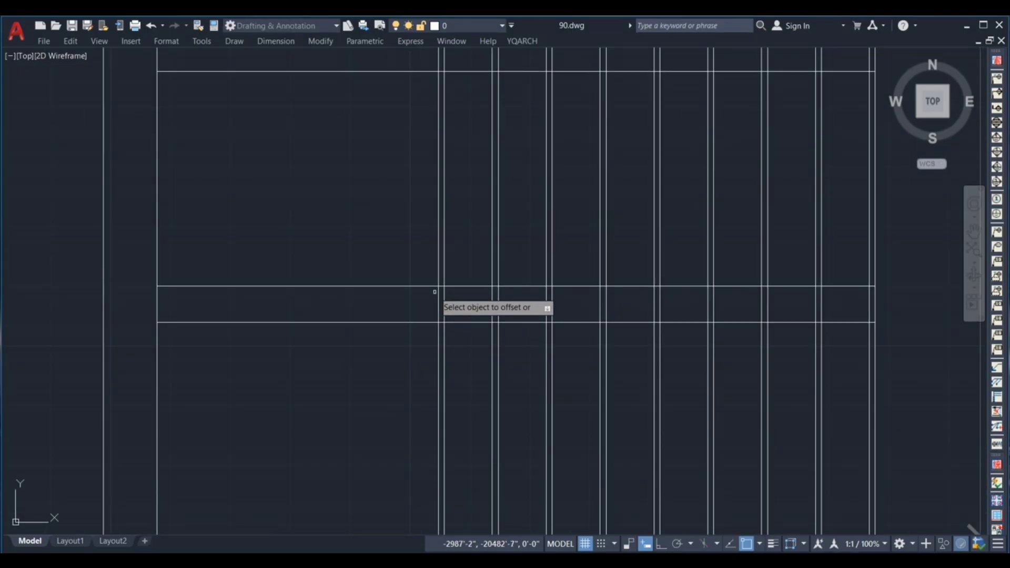
pyautogui.click(439, 297)
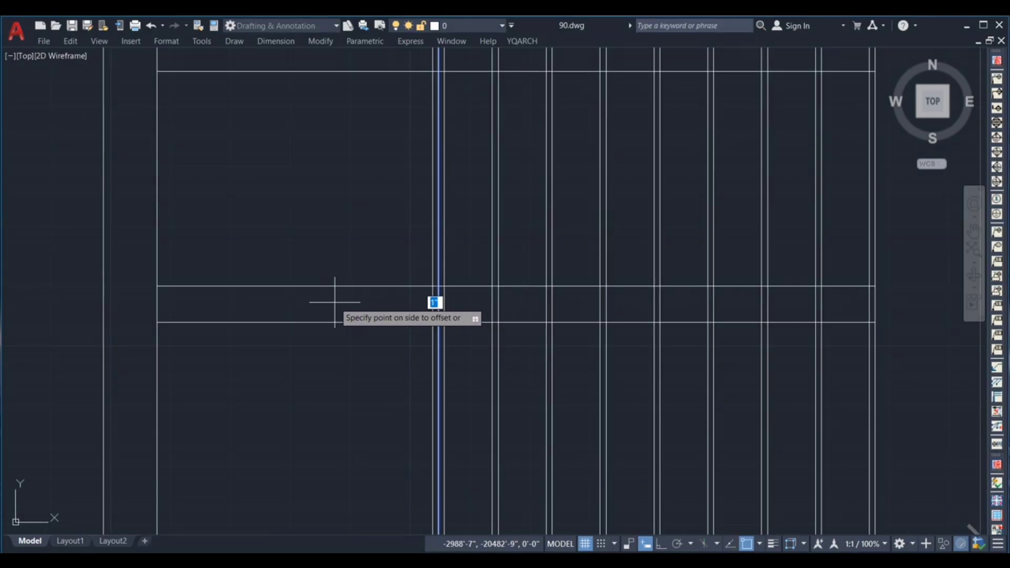
pyautogui.click(337, 300)
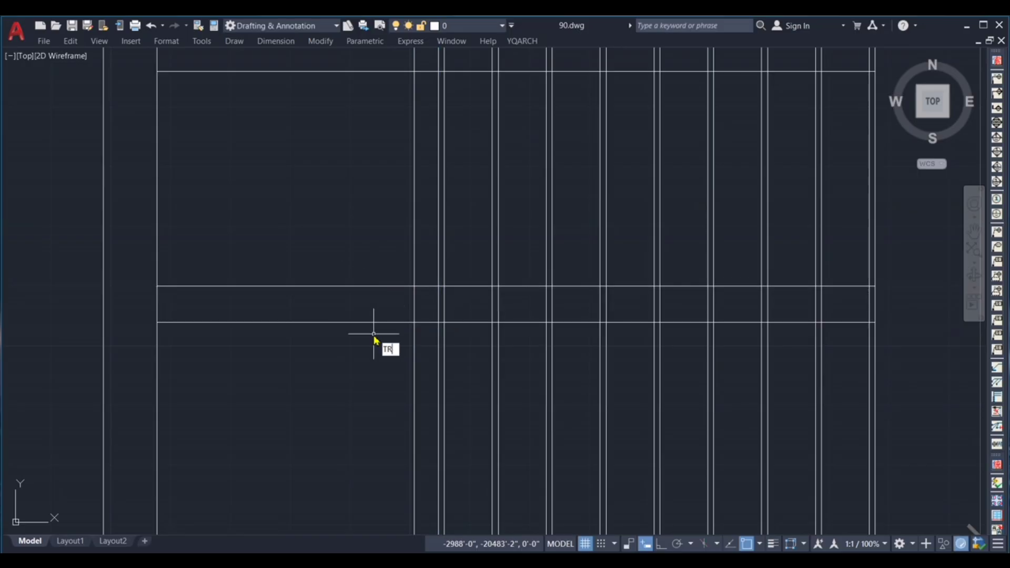
# Step: Trim the central strip's lines south of the new end line, and trim that line beside the strip to close its end
pyautogui.press('Return')
pyautogui.moveTo(376, 214)
pyautogui.mouseDown()
pyautogui.moveTo(356, 293)
pyautogui.moveTo(370, 336)
pyautogui.mouseUp()
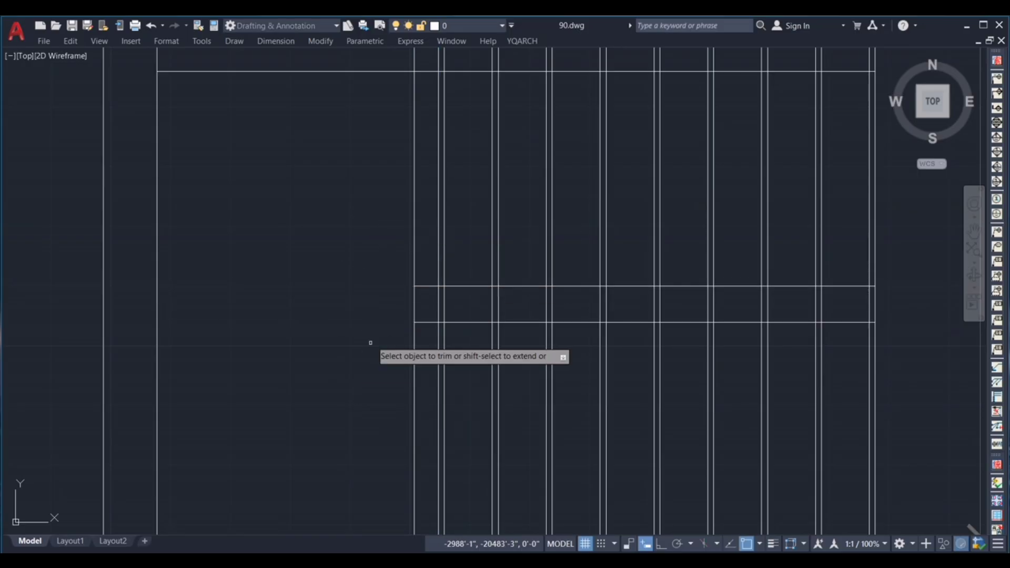
pyautogui.click(407, 249)
pyautogui.moveTo(428, 249); pyautogui.dragTo(430, 251)
pyautogui.moveTo(419, 339); pyautogui.dragTo(395, 341)
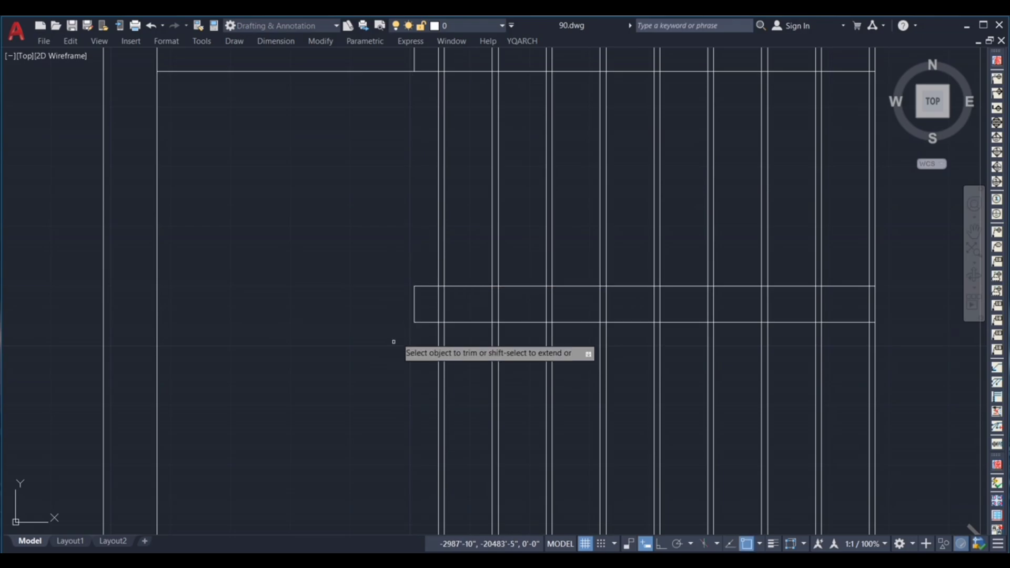
# Step: Trim the tread lines out of the central strip and the walls on the staircase's west and east sides
pyautogui.scroll(-3, 434, 311)
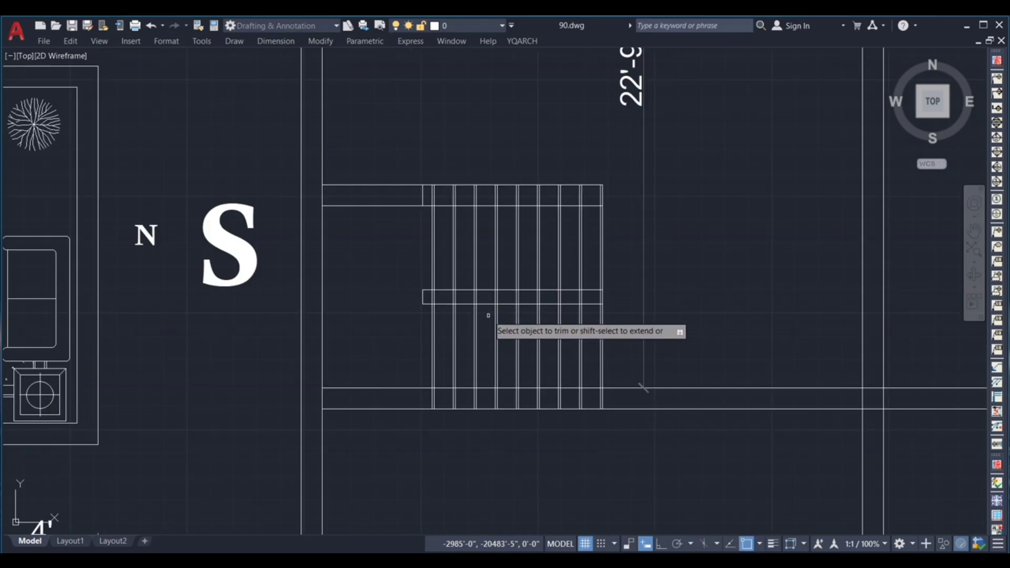
pyautogui.scroll(2, 486, 316)
pyautogui.click(422, 296)
pyautogui.moveTo(422, 296); pyautogui.dragTo(727, 295)
pyautogui.moveTo(388, 129)
pyautogui.mouseDown()
pyautogui.moveTo(701, 132)
pyautogui.moveTo(683, 135)
pyautogui.mouseUp()
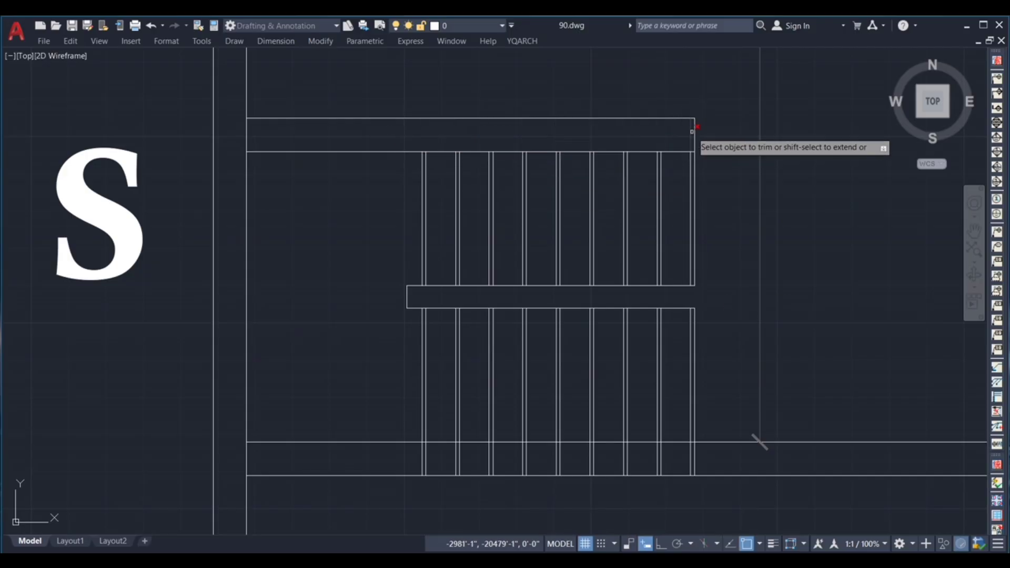
pyautogui.moveTo(408, 457); pyautogui.dragTo(719, 457)
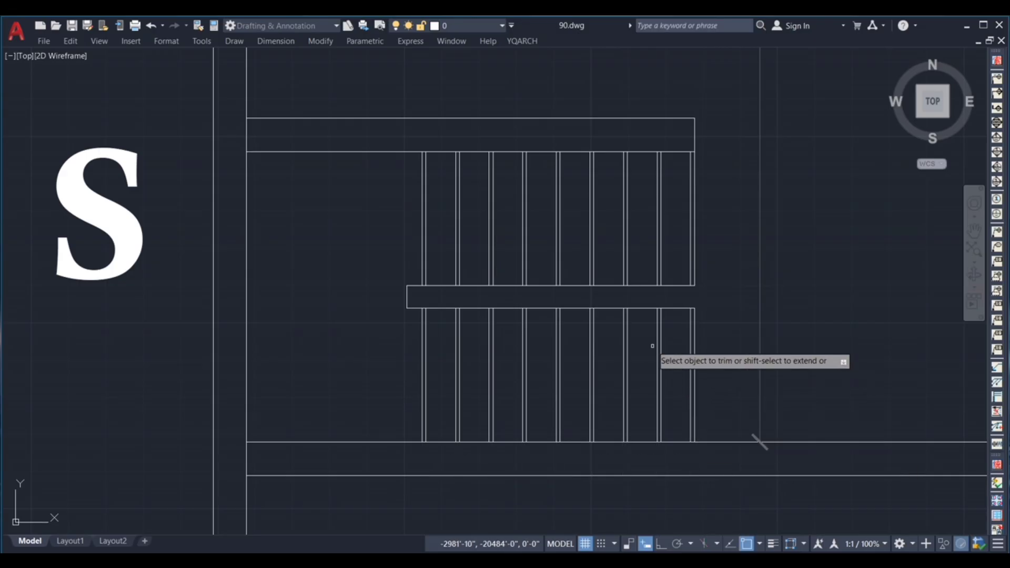
pyautogui.scroll(-2, 532, 295)
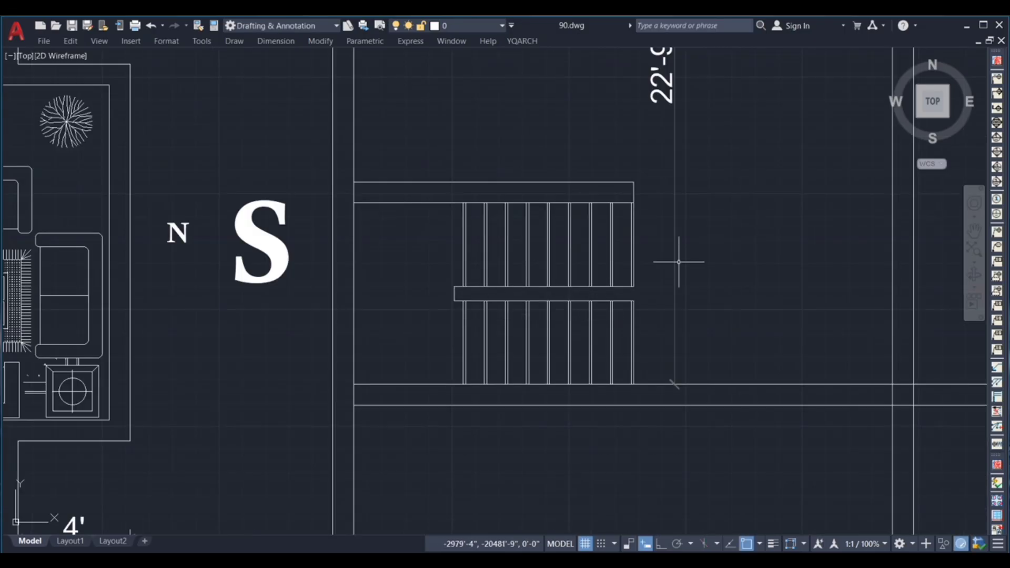
pyautogui.click(666, 242)
pyautogui.click(419, 259)
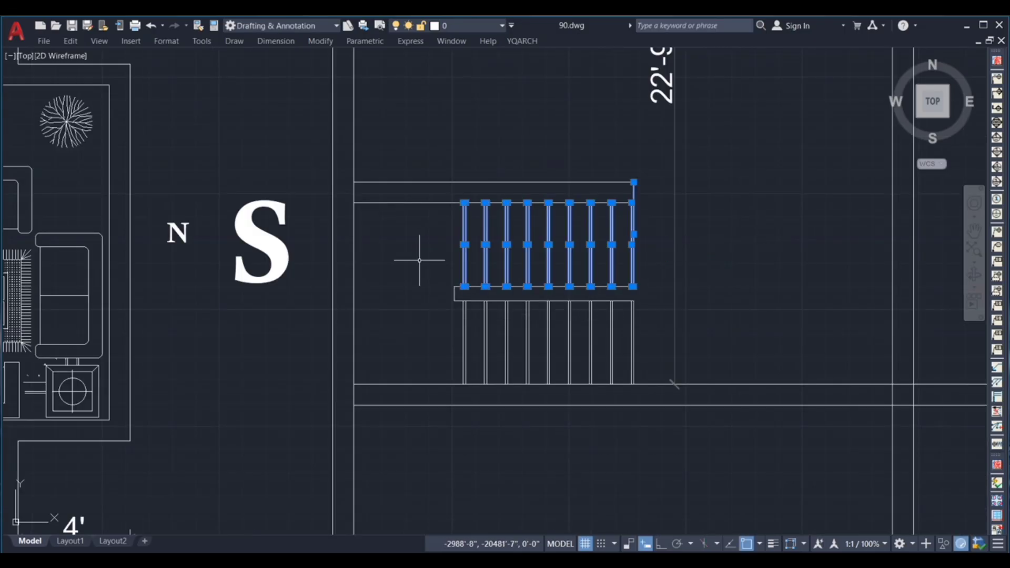
pyautogui.click(435, 337)
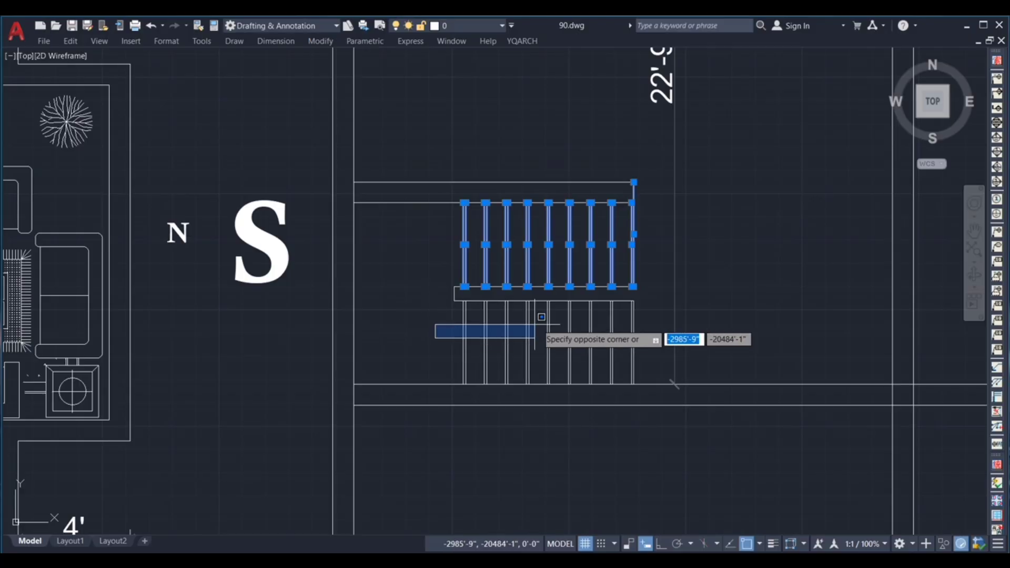
pyautogui.click(686, 315)
pyautogui.press('Escape')
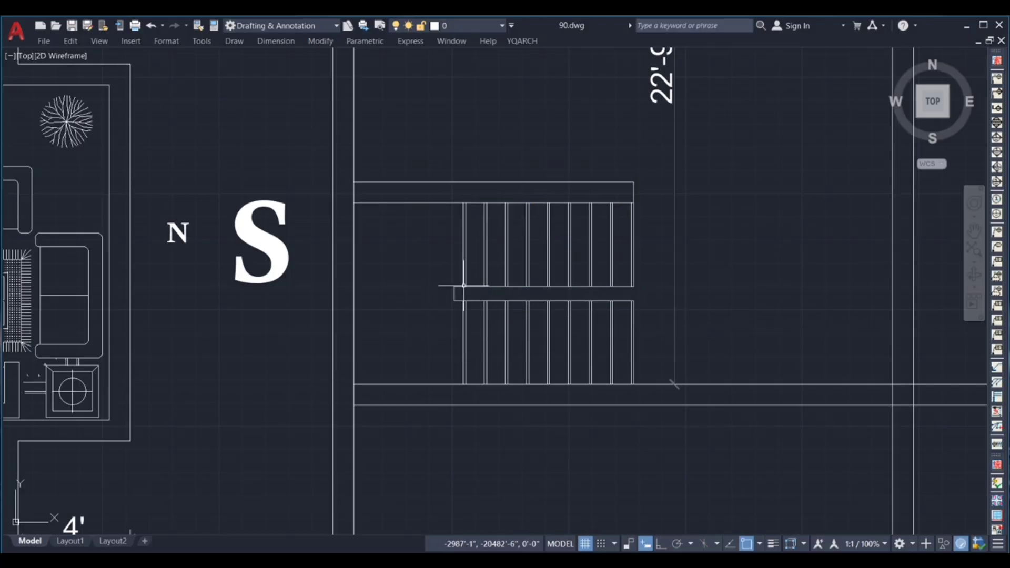
# Step: Join the central strip's edge lines into one polyline and offset it outward to form the railing outline
pyautogui.scroll(2, 463, 286)
pyautogui.click(421, 273)
pyautogui.click(787, 329)
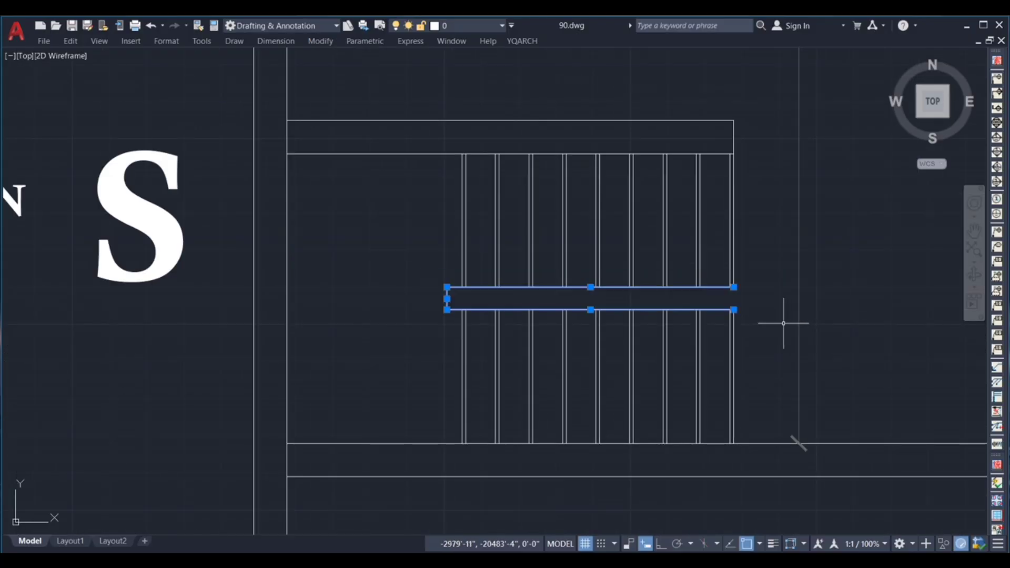
pyautogui.press('Escape')
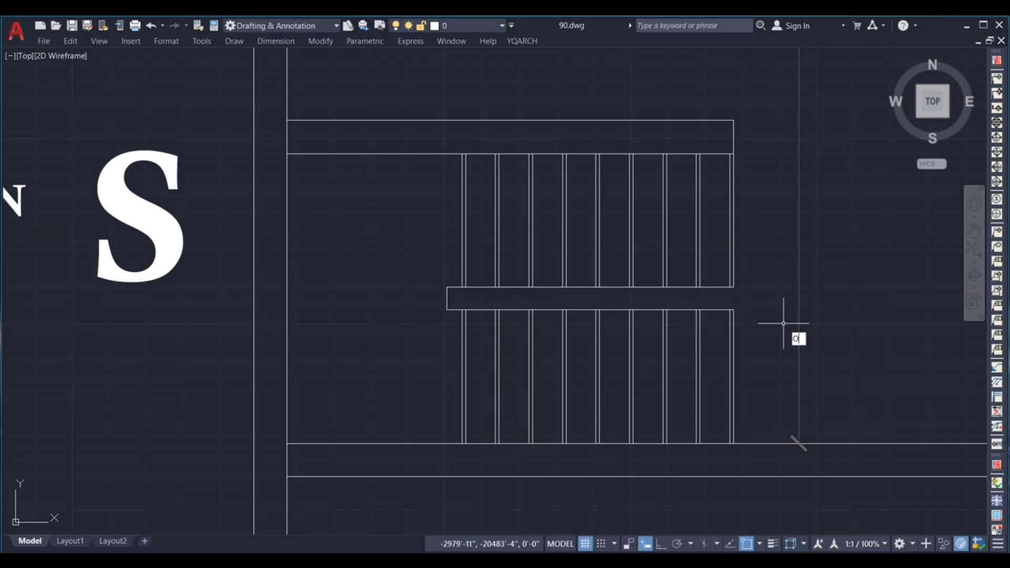
pyautogui.press('Return')
pyautogui.press('Return')
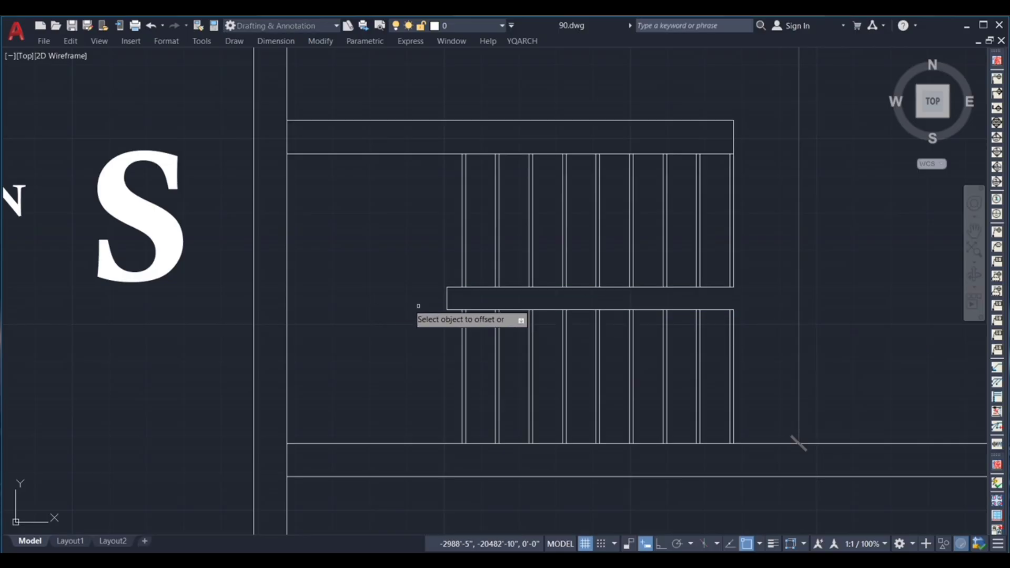
pyautogui.click(447, 294)
pyautogui.click(430, 341)
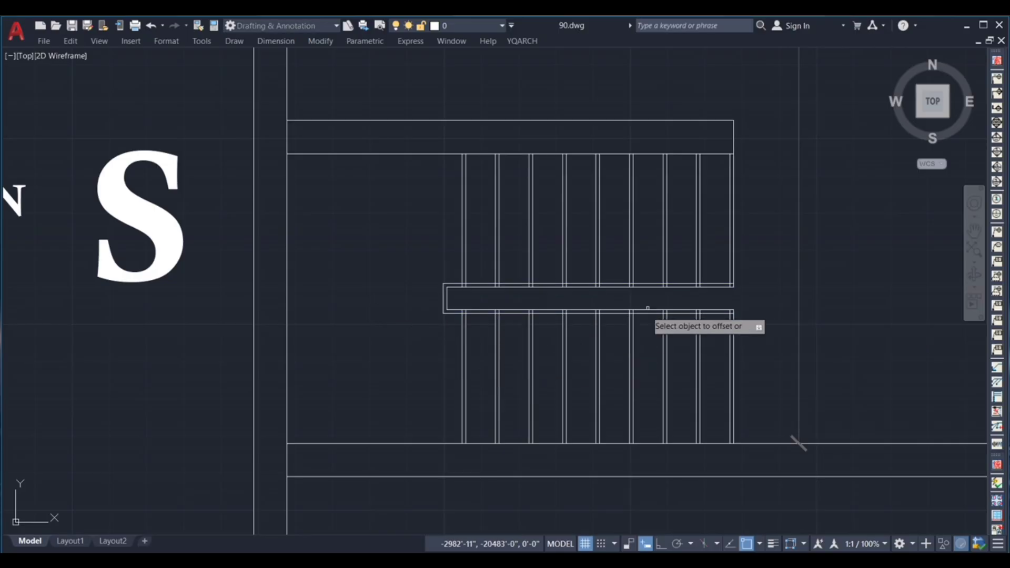
pyautogui.scroll(-2, 553, 301)
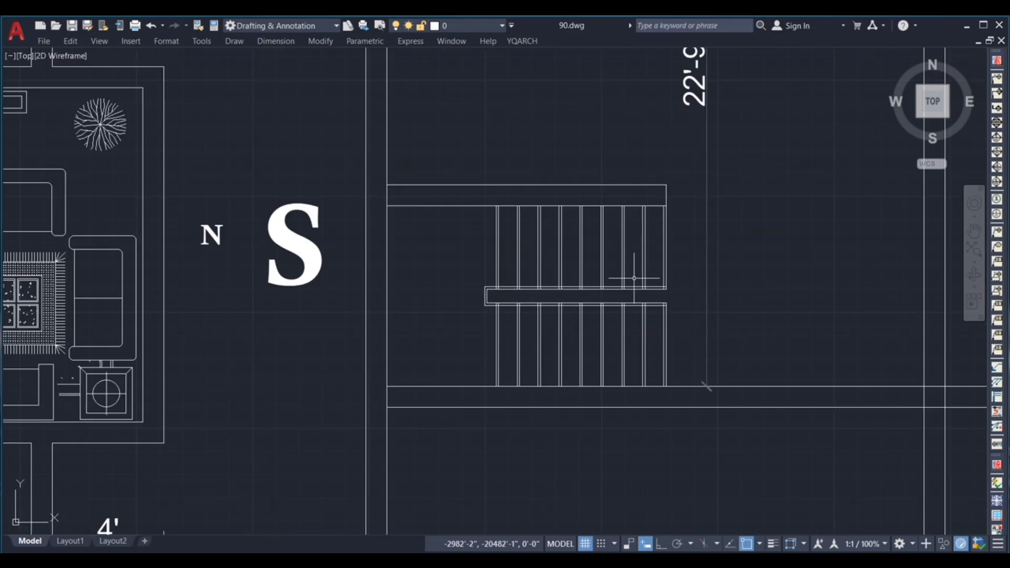
pyautogui.scroll(-2, 744, 283)
pyautogui.scroll(2, 677, 264)
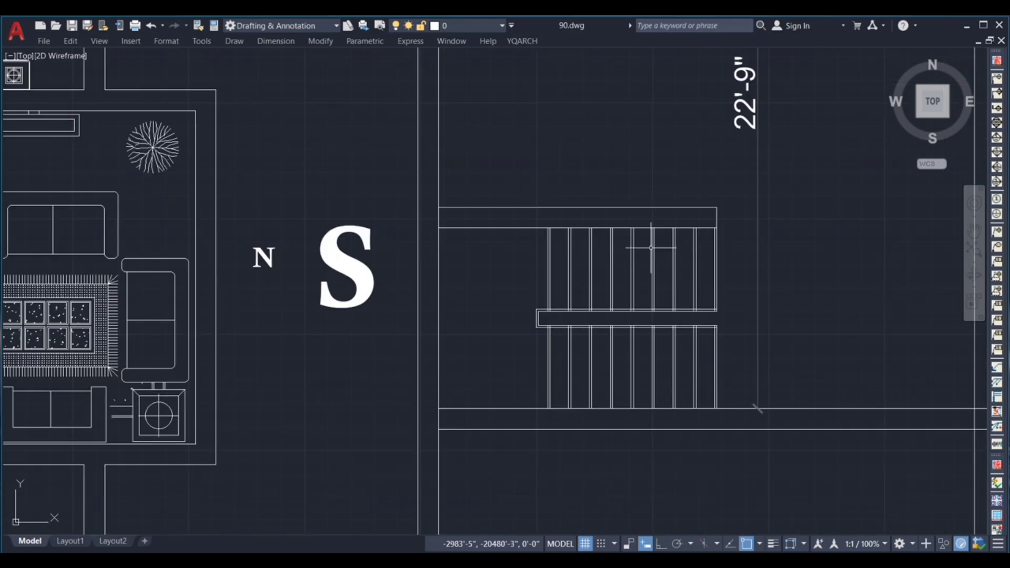
pyautogui.scroll(2, 610, 281)
pyautogui.click(598, 307)
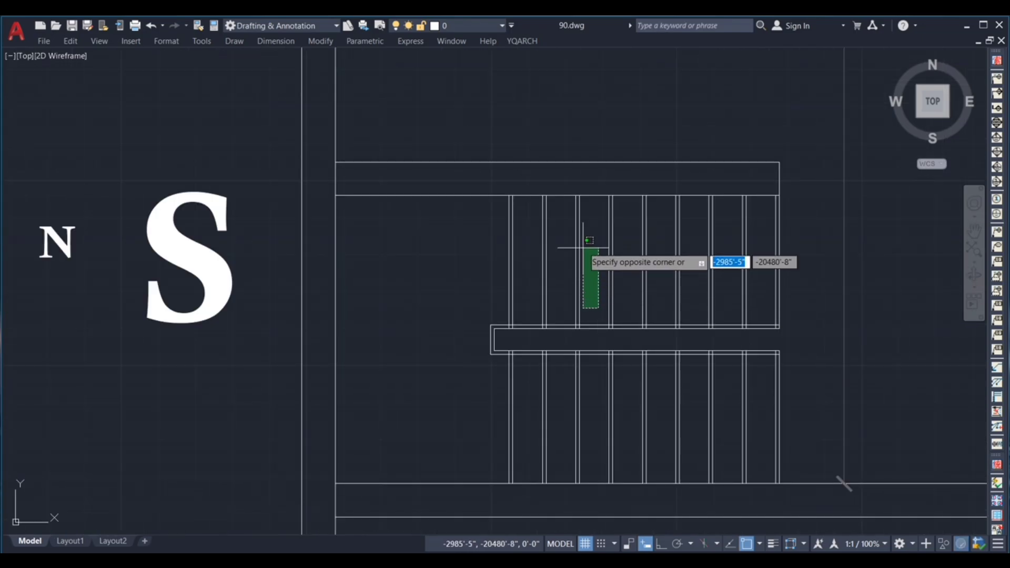
pyautogui.click(584, 280)
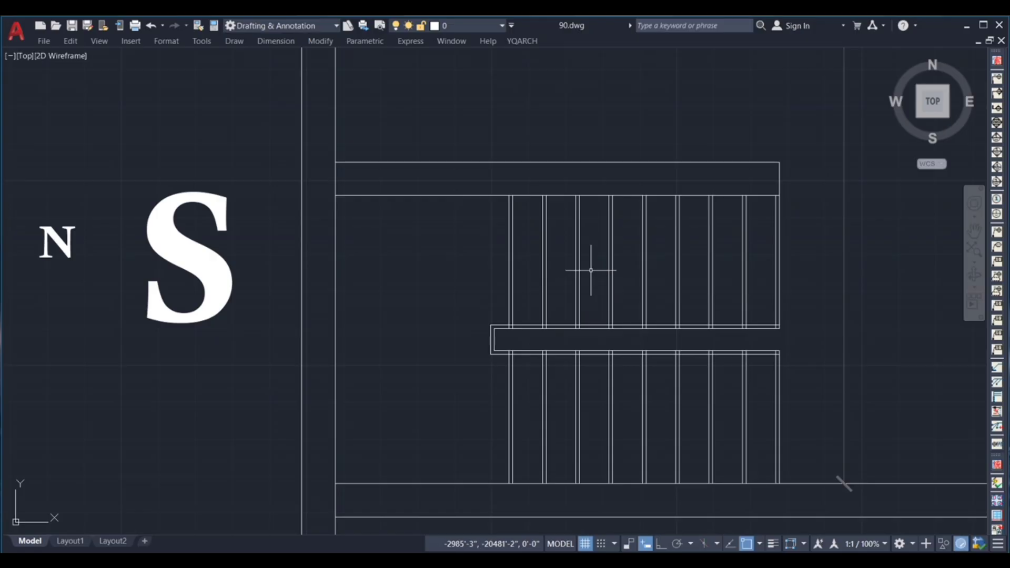
# Step: Start a zigzag break line at the central strip's fourth tread: slant into the upper flight, run about 7" horizontally, and slant back
pyautogui.scroll(-2, 600, 269)
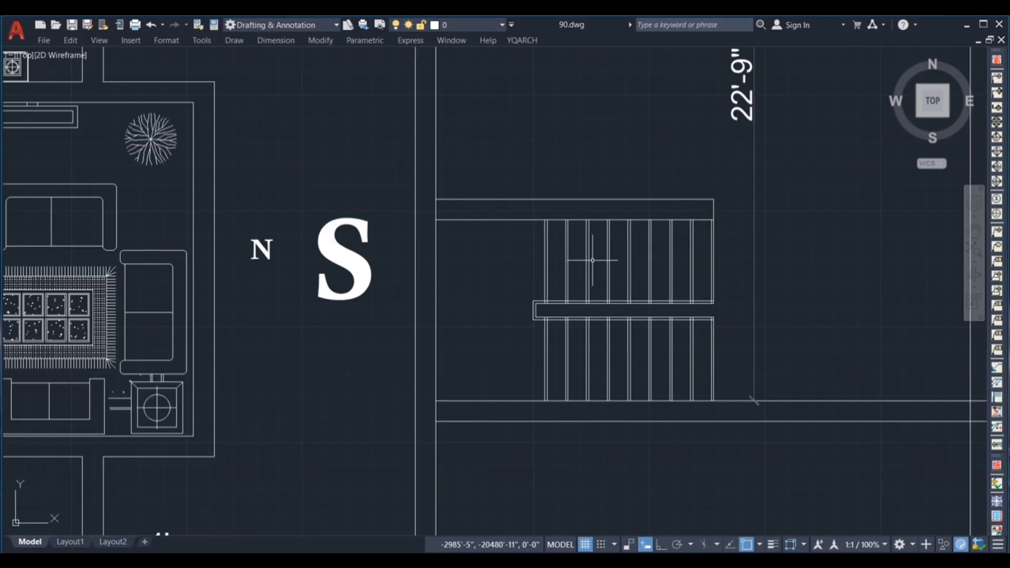
pyautogui.press('Return')
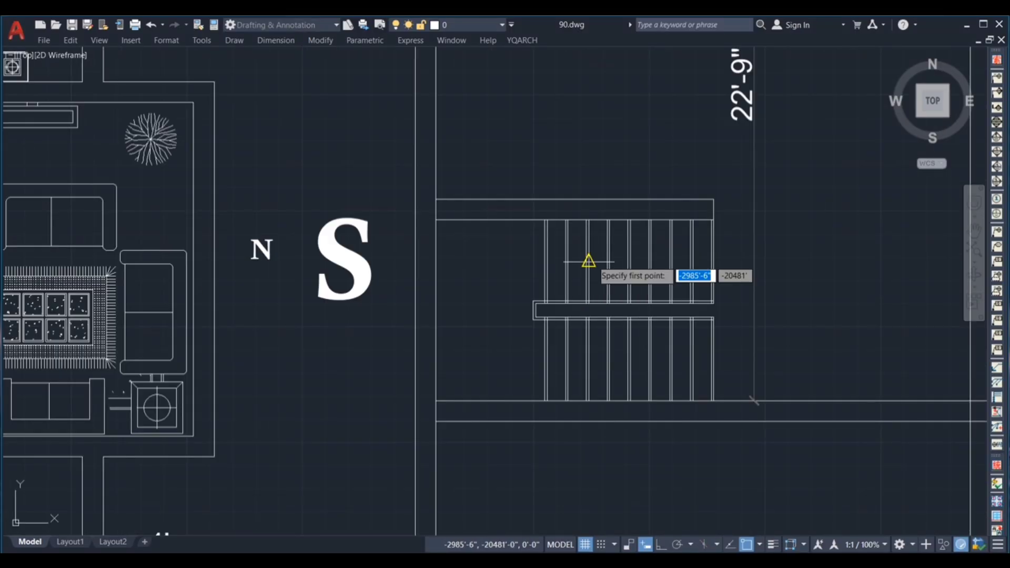
pyautogui.scroll(2, 619, 262)
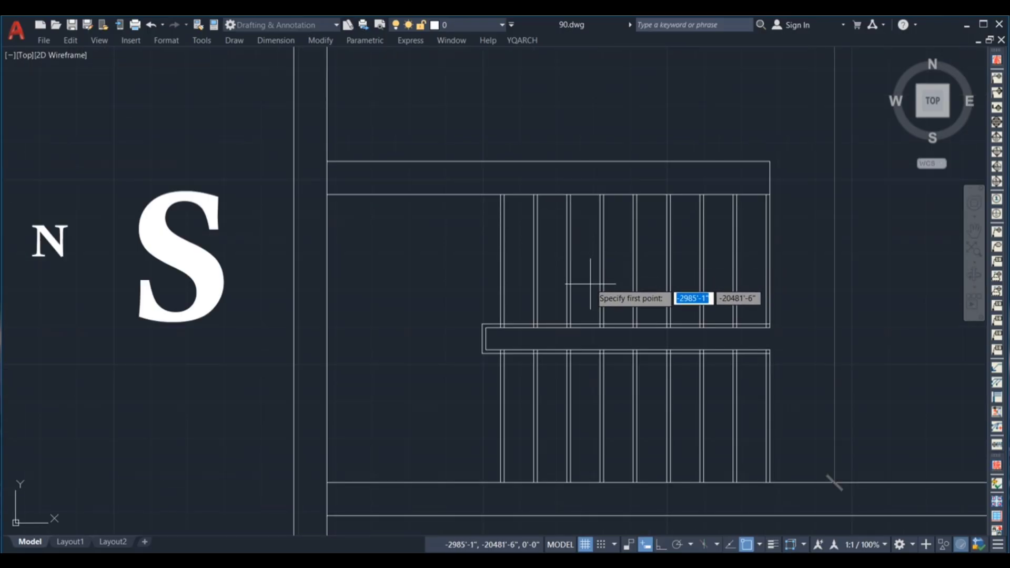
pyautogui.click(600, 323)
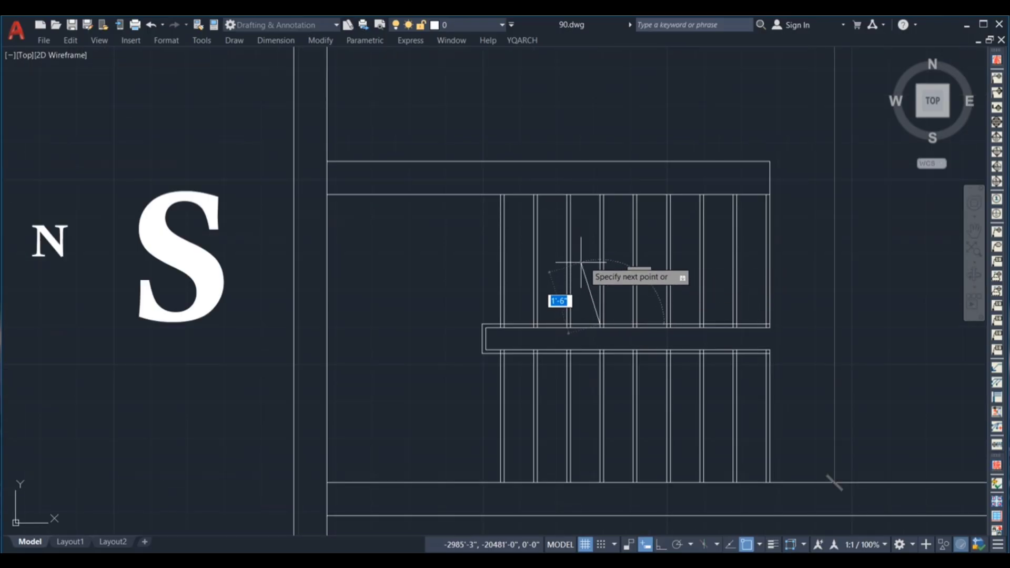
pyautogui.scroll(4, 579, 284)
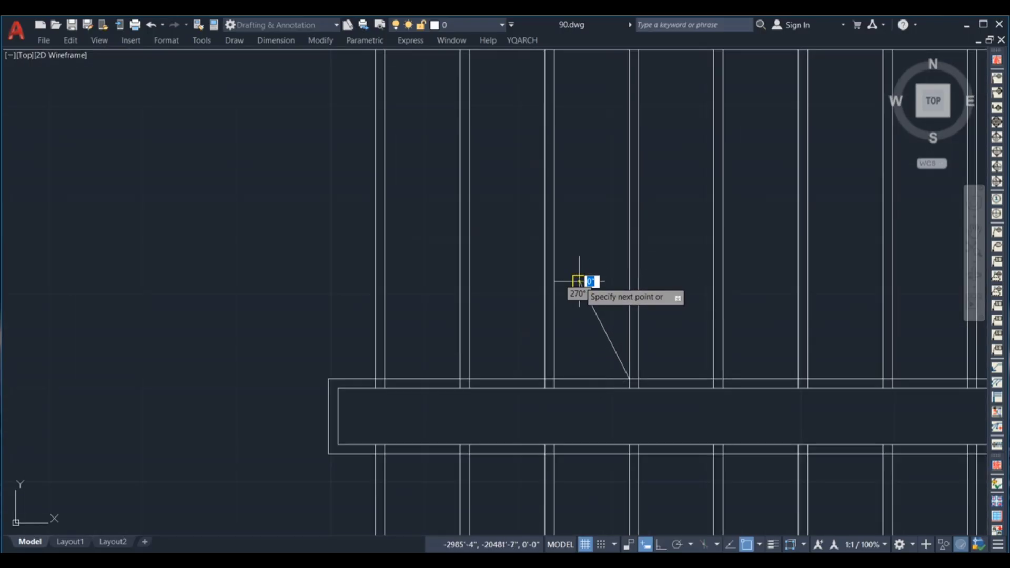
pyautogui.click(578, 282)
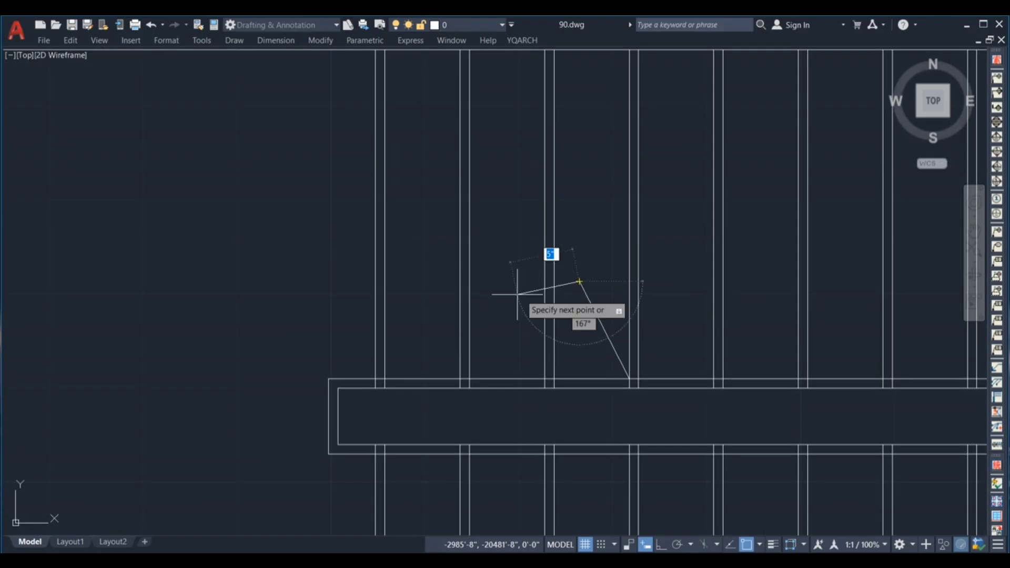
pyautogui.click(661, 545)
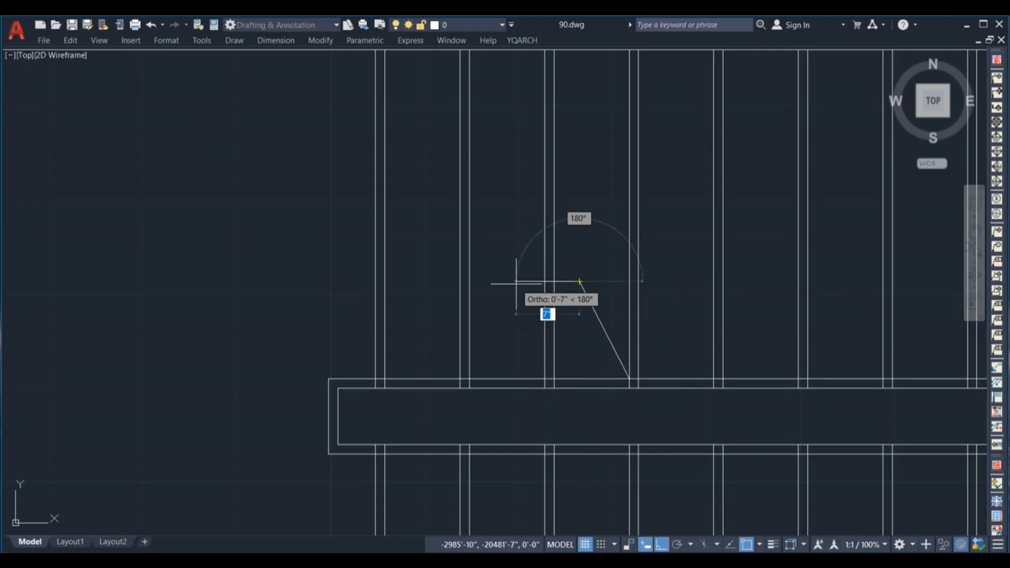
pyautogui.click(516, 284)
pyautogui.click(659, 546)
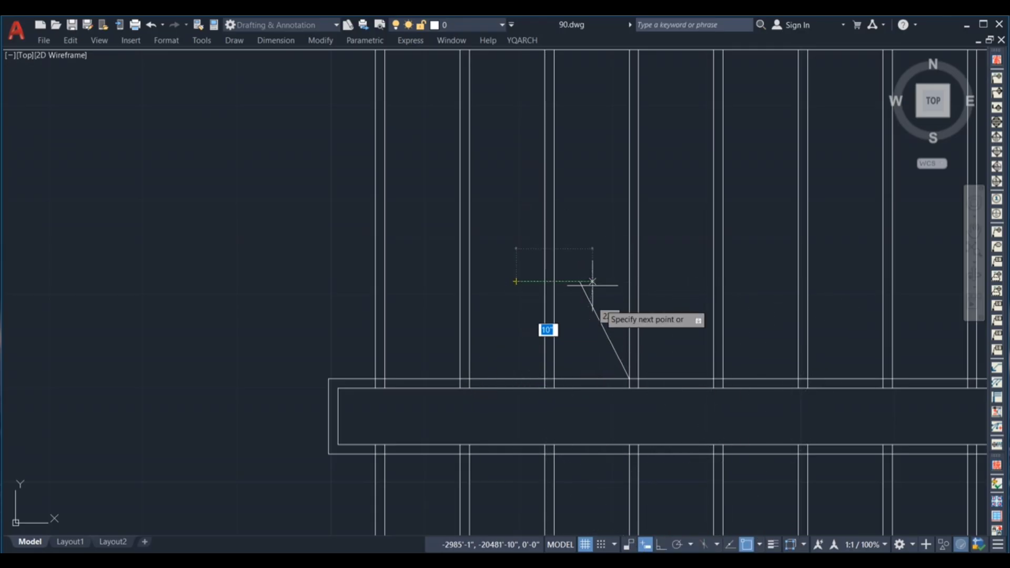
pyautogui.click(586, 245)
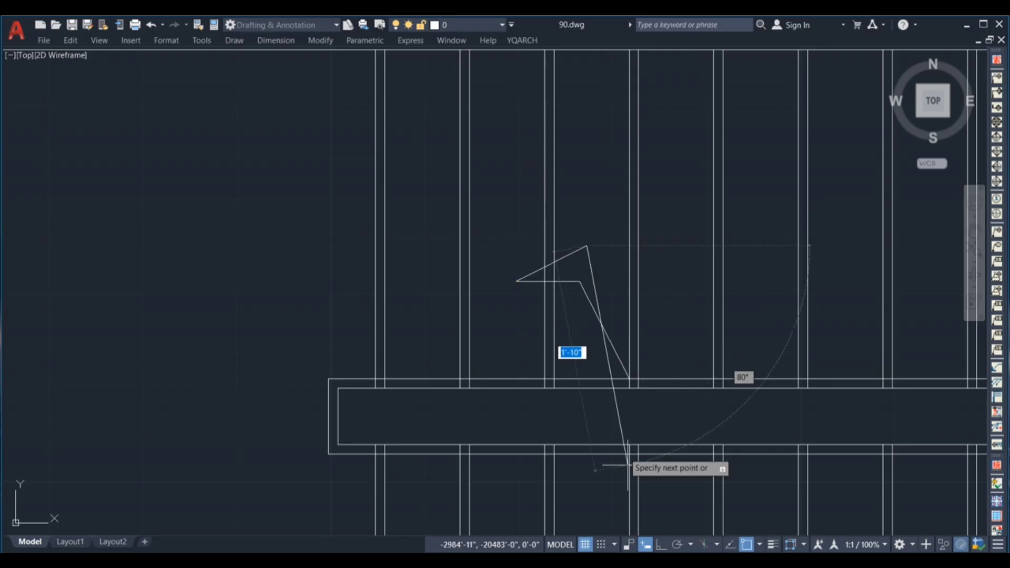
# Step: Finish the break line with a second horizontal jog and a slanted segment ending where the second tread meets the flight's outer wall
pyautogui.click(661, 544)
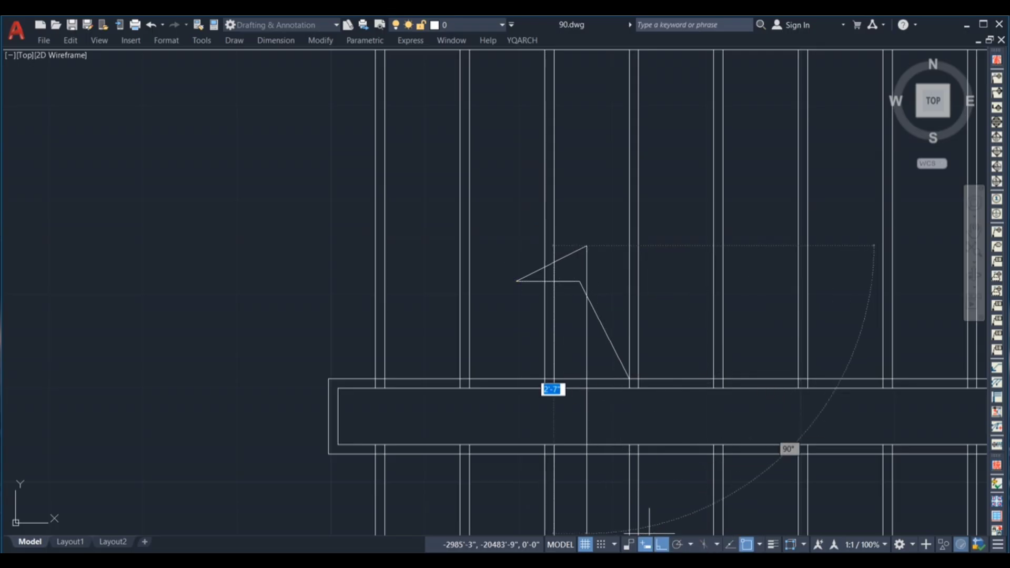
pyautogui.click(524, 237)
pyautogui.scroll(-3, 517, 213)
pyautogui.scroll(5, 489, 199)
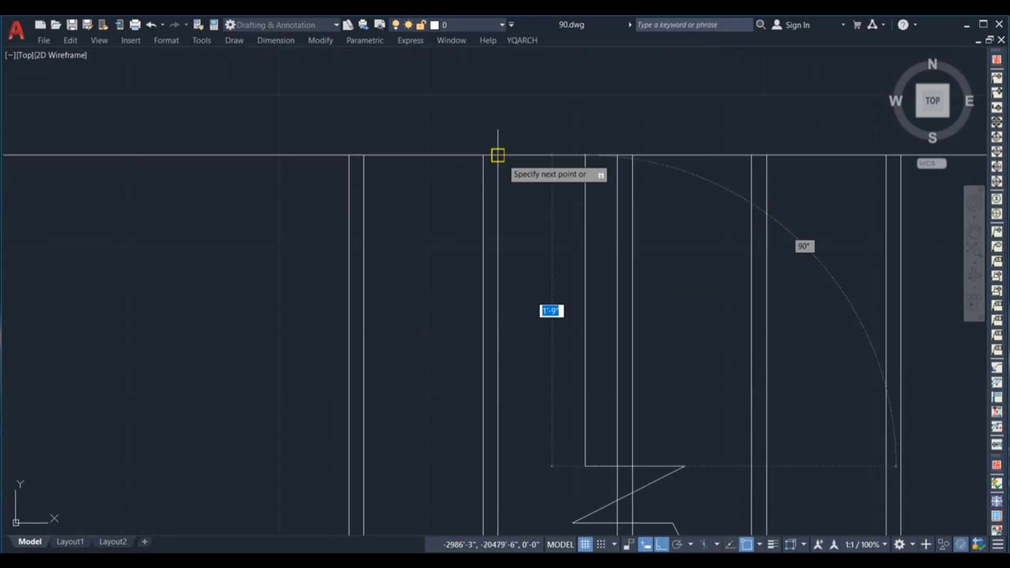
pyautogui.click(497, 155)
pyautogui.press('Return')
pyautogui.scroll(-4, 518, 147)
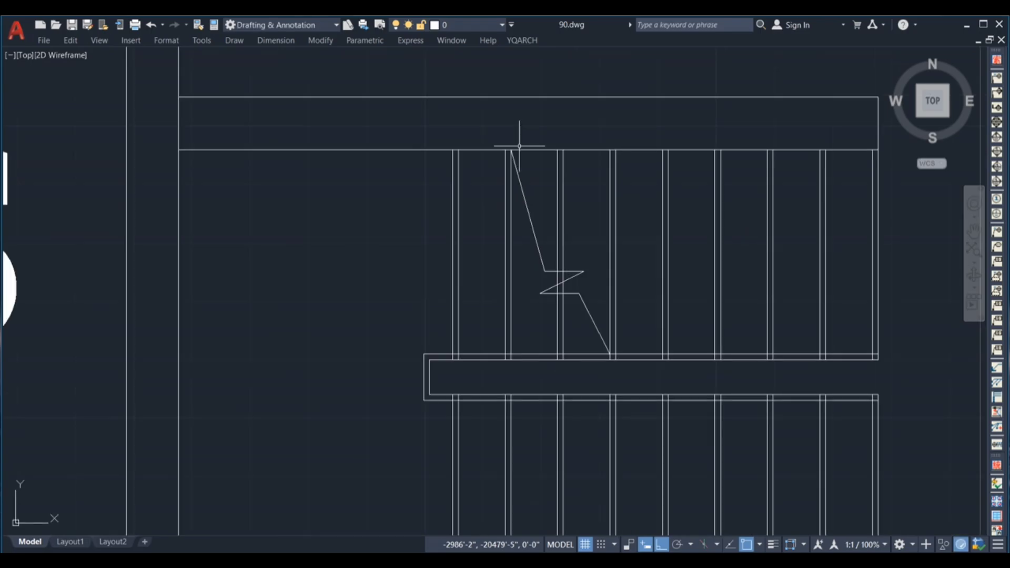
# Step: Join the break line's segments into one polyline and offset it 1" toward the stair's open end
pyautogui.click(578, 303)
pyautogui.click(546, 231)
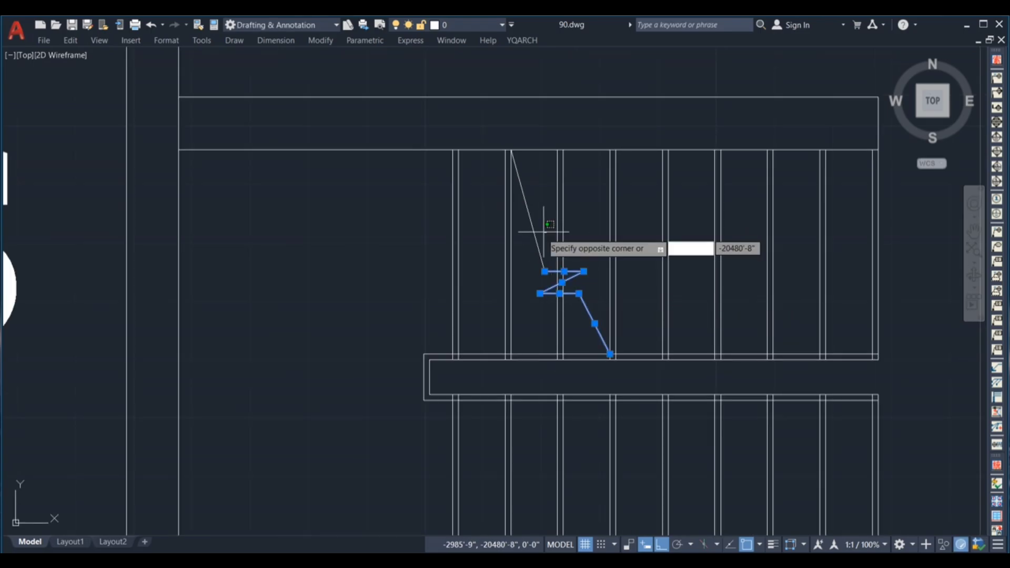
pyautogui.click(533, 248)
pyautogui.press('Return')
pyautogui.write('o')
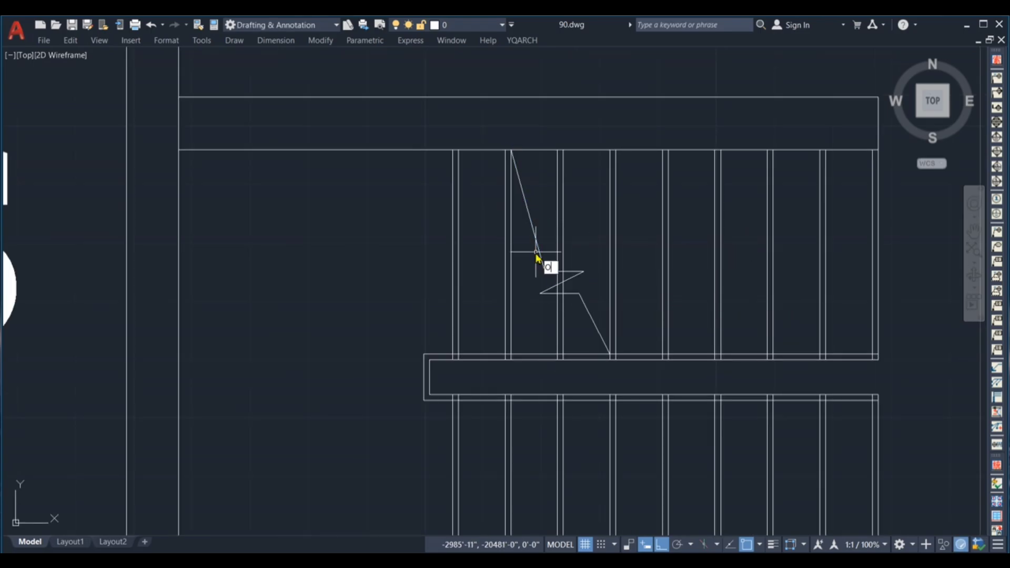
pyautogui.press('Return')
pyautogui.write('1')
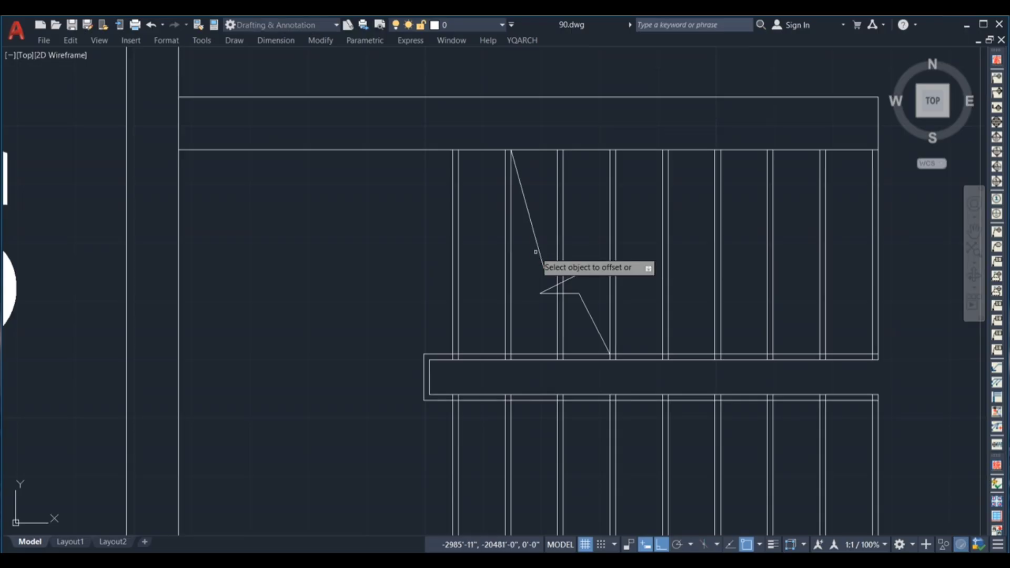
pyautogui.click(535, 234)
pyautogui.click(600, 222)
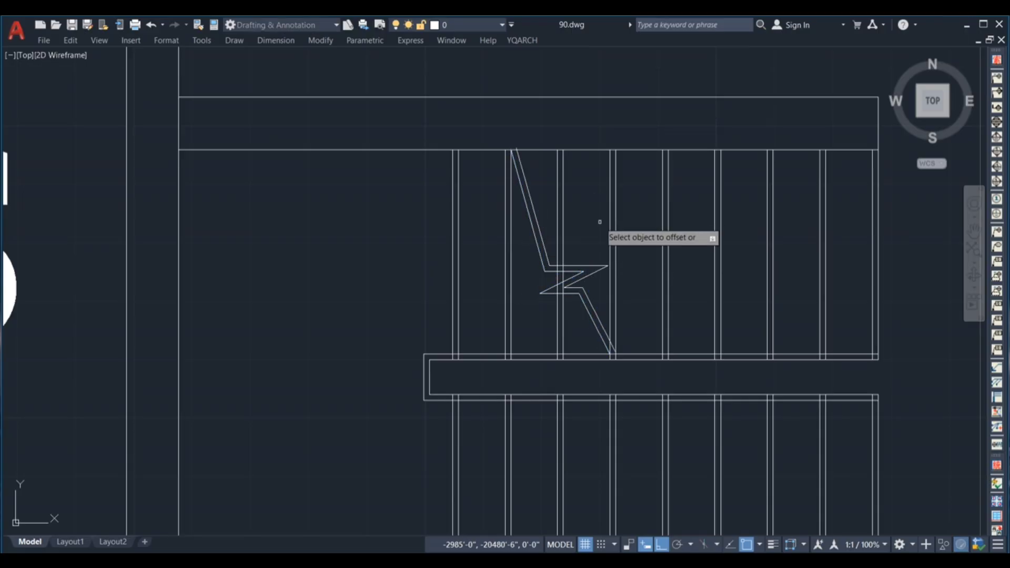
pyautogui.press('Escape')
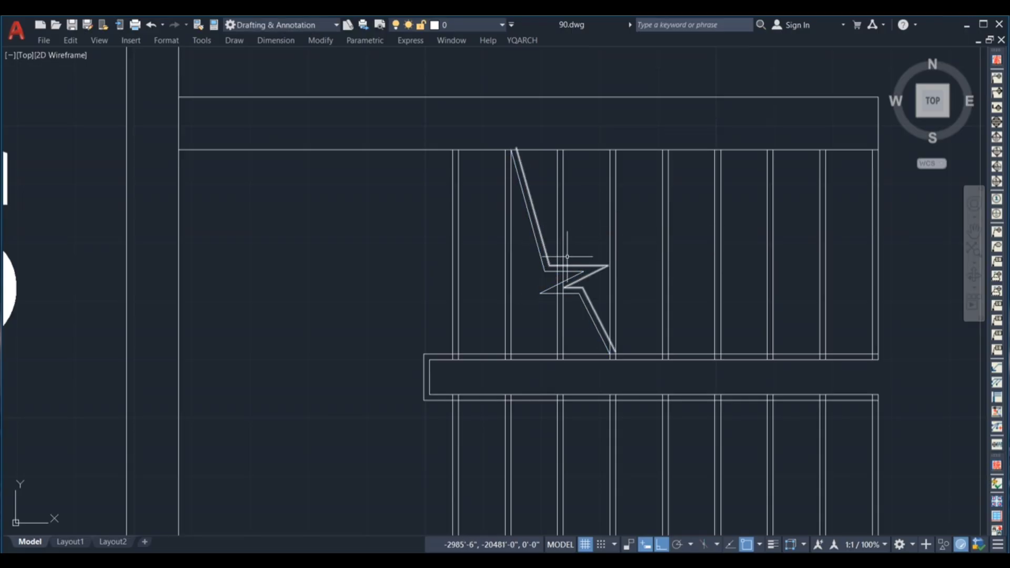
# Step: Trim the third tread's double lines out of the gaps within the zigzag of the double break line
pyautogui.scroll(4, 560, 264)
pyautogui.write('T')
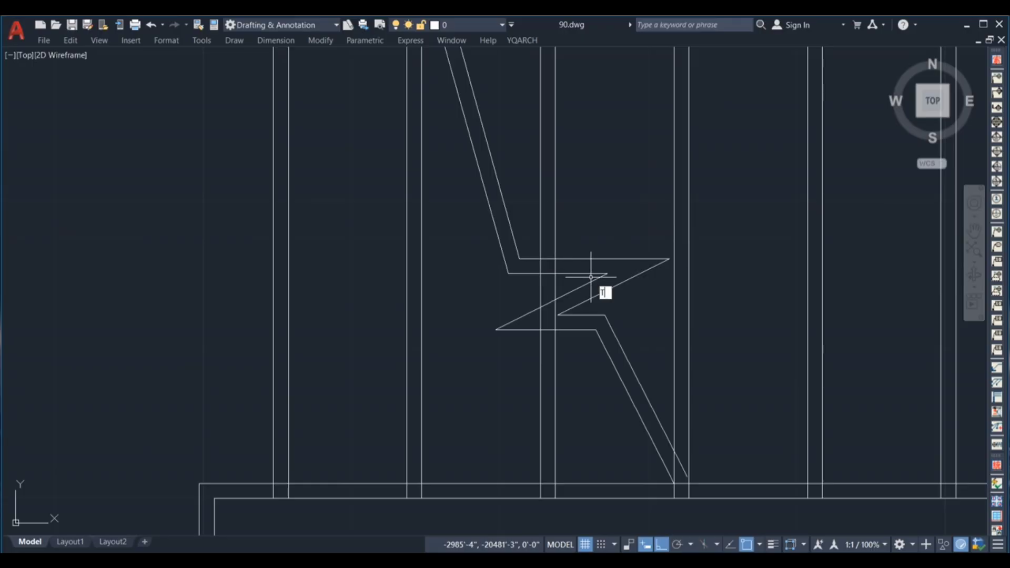
pyautogui.write('r')
pyautogui.press('Return')
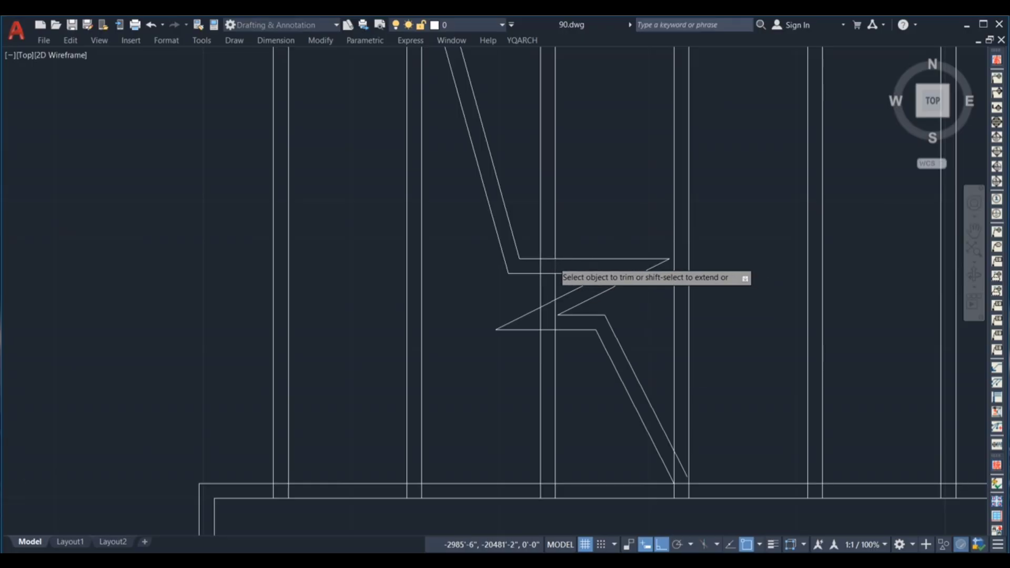
pyautogui.scroll(5, 555, 263)
pyautogui.moveTo(435, 289)
pyautogui.mouseDown()
pyautogui.moveTo(582, 279)
pyautogui.moveTo(587, 339)
pyautogui.mouseUp()
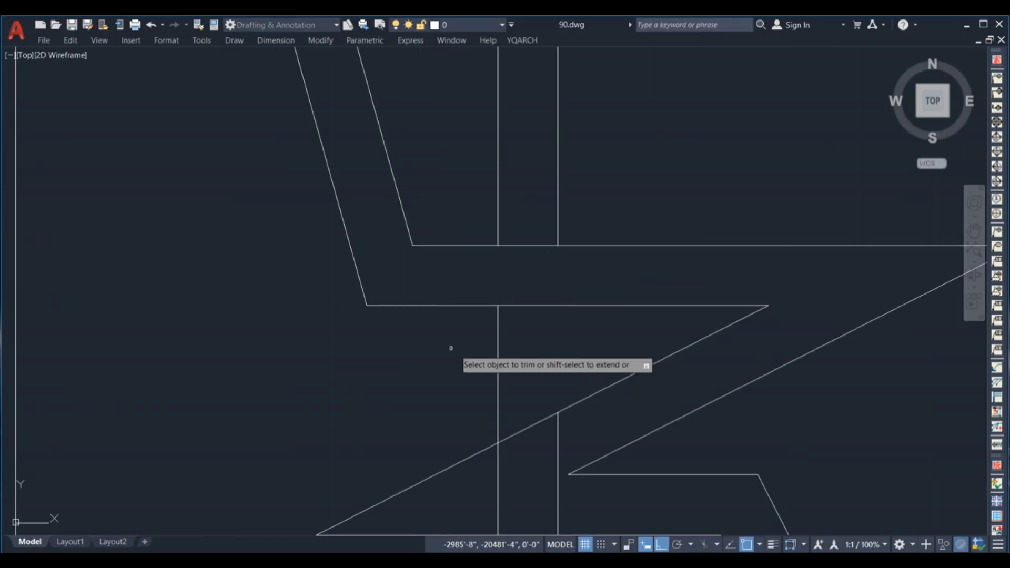
pyautogui.moveTo(451, 350); pyautogui.dragTo(559, 347)
pyautogui.moveTo(558, 526); pyautogui.dragTo(557, 399, button='middle')
pyautogui.moveTo(558, 399); pyautogui.dragTo(532, 373)
pyautogui.scroll(-5, 532, 374)
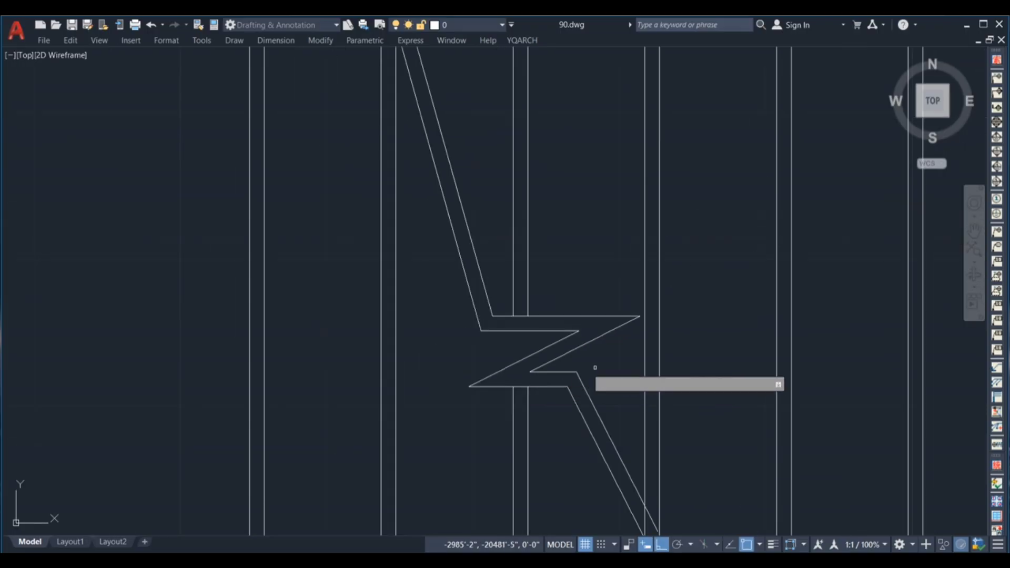
# Step: Trim the tread line piece lying between the double break line's two slanted strokes at its lower end near the central railing
pyautogui.scroll(4, 455, 124)
pyautogui.scroll(-5, 456, 125)
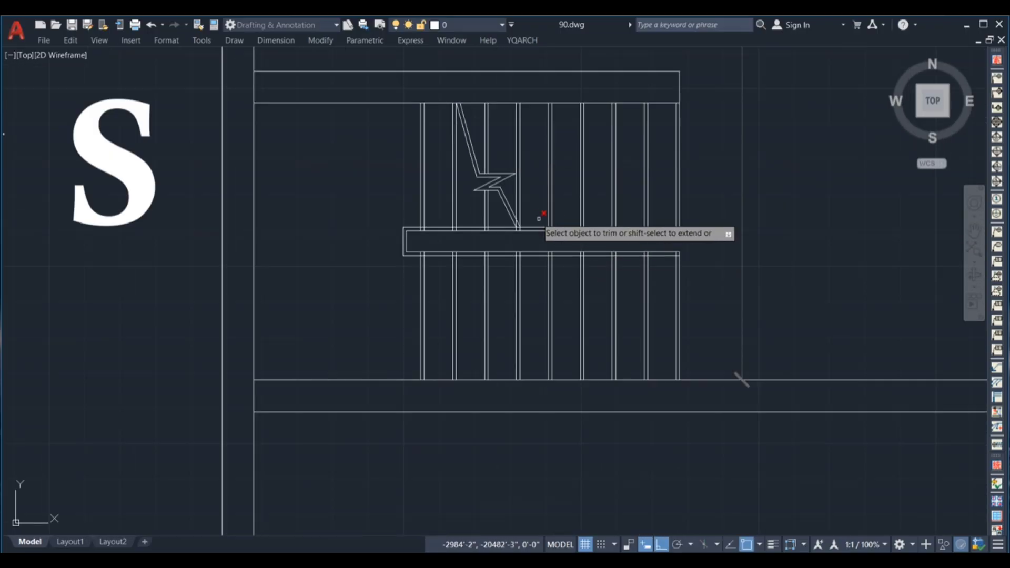
pyautogui.scroll(6, 476, 268)
pyautogui.click(455, 218)
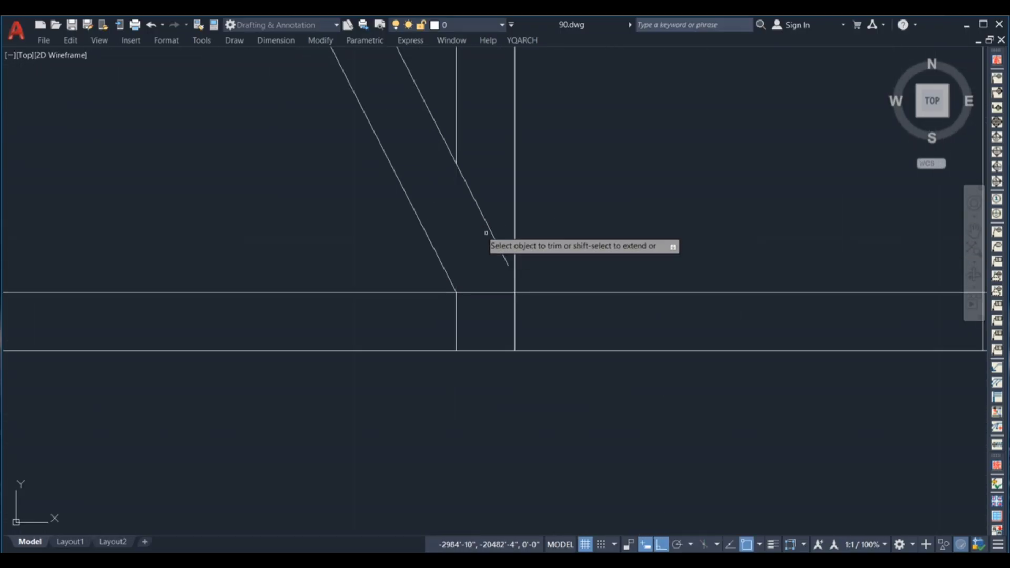
pyautogui.scroll(-4, 528, 278)
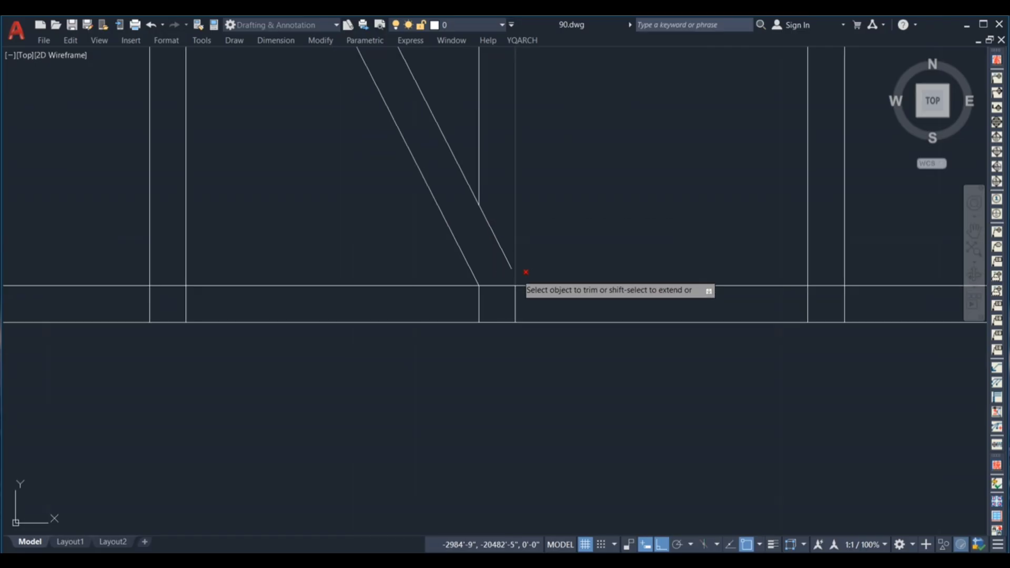
# Step: Extend the lower end of the offset break line to the far line of the adjacent double-line tread
pyautogui.press('Escape')
pyautogui.scroll(4, 536, 274)
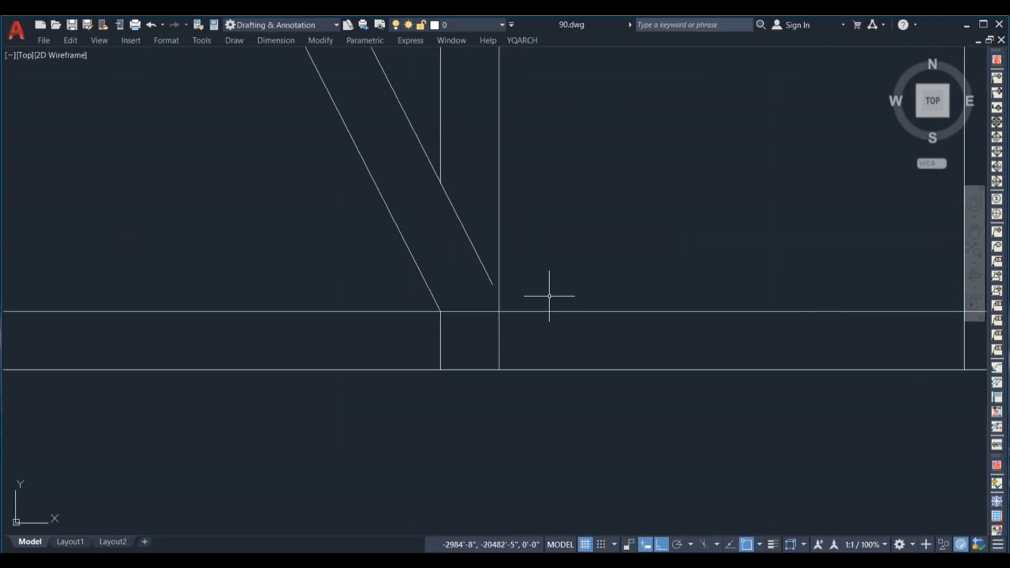
pyautogui.press('Return')
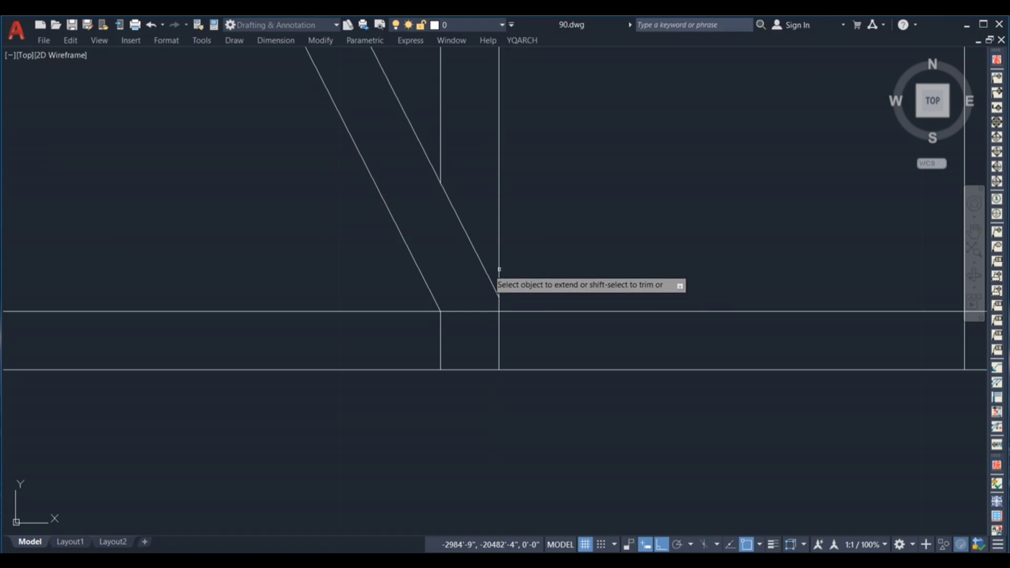
pyautogui.scroll(-4, 529, 301)
pyautogui.scroll(-4, 567, 323)
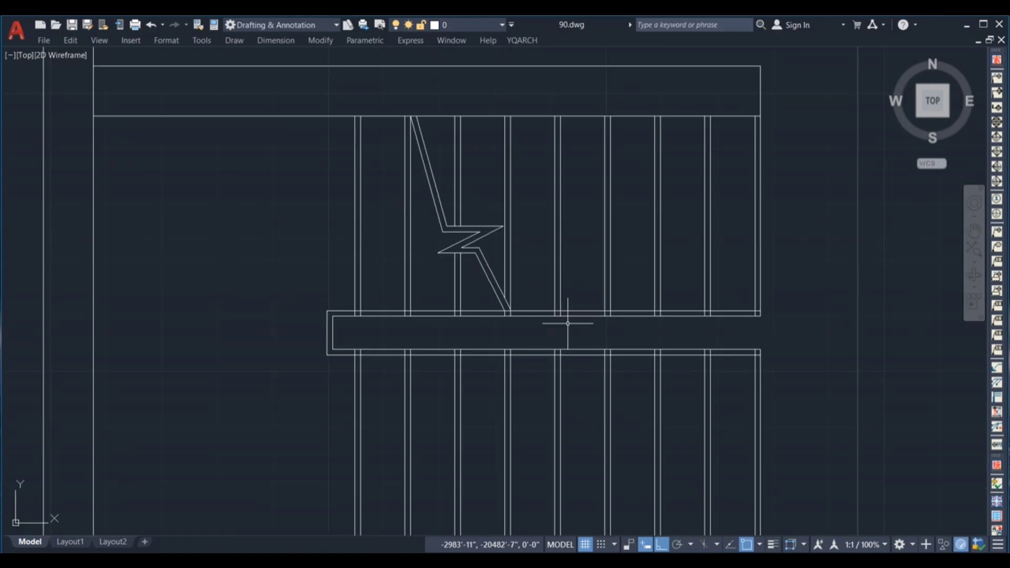
pyautogui.scroll(-1, 511, 265)
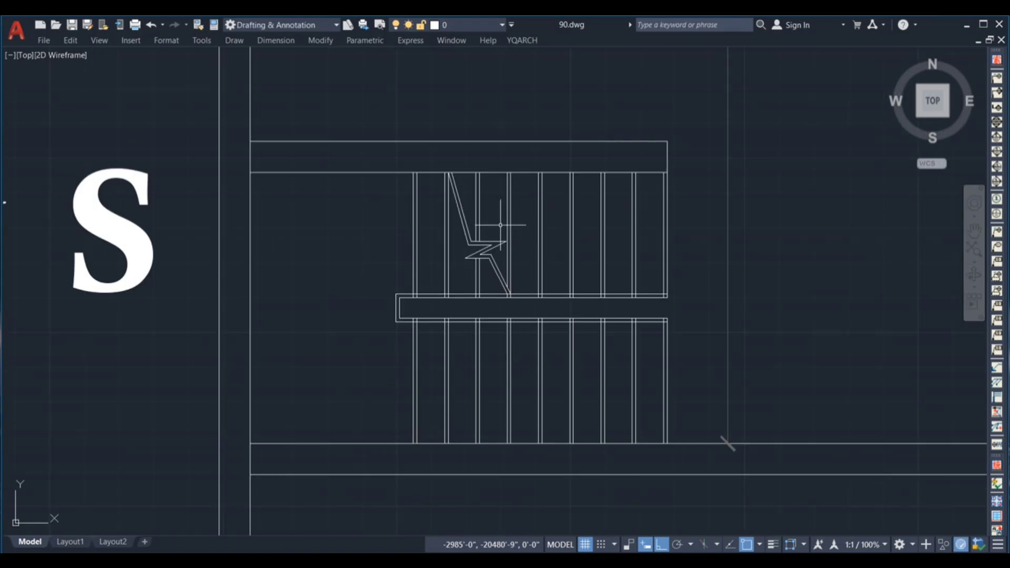
# Step: Change the linetype of the upper flight's three treads on the landing side of the break and all lower-flight treads to DASHED2
pyautogui.click(456, 262)
pyautogui.click(399, 257)
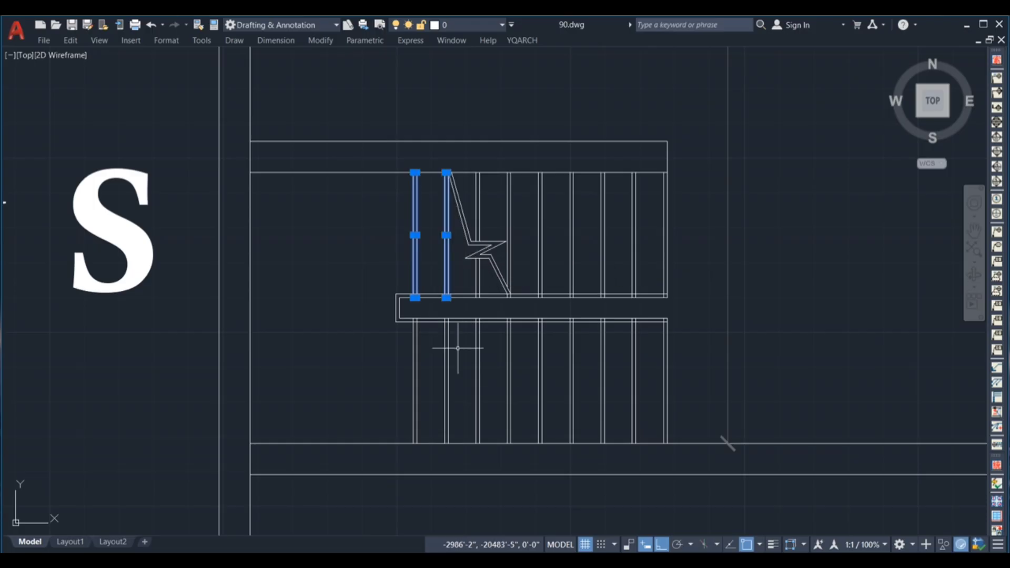
pyautogui.click(700, 410)
pyautogui.click(421, 363)
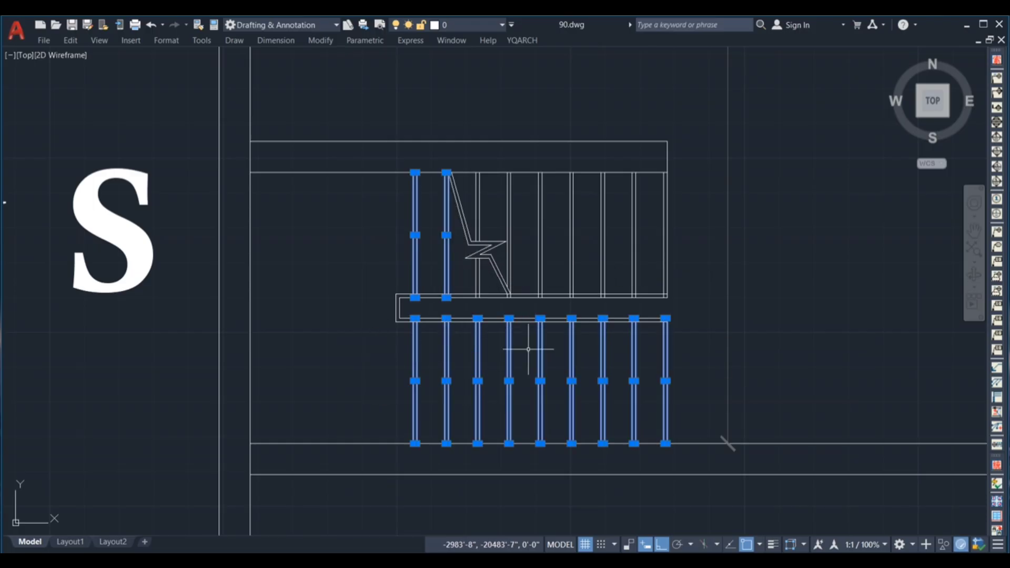
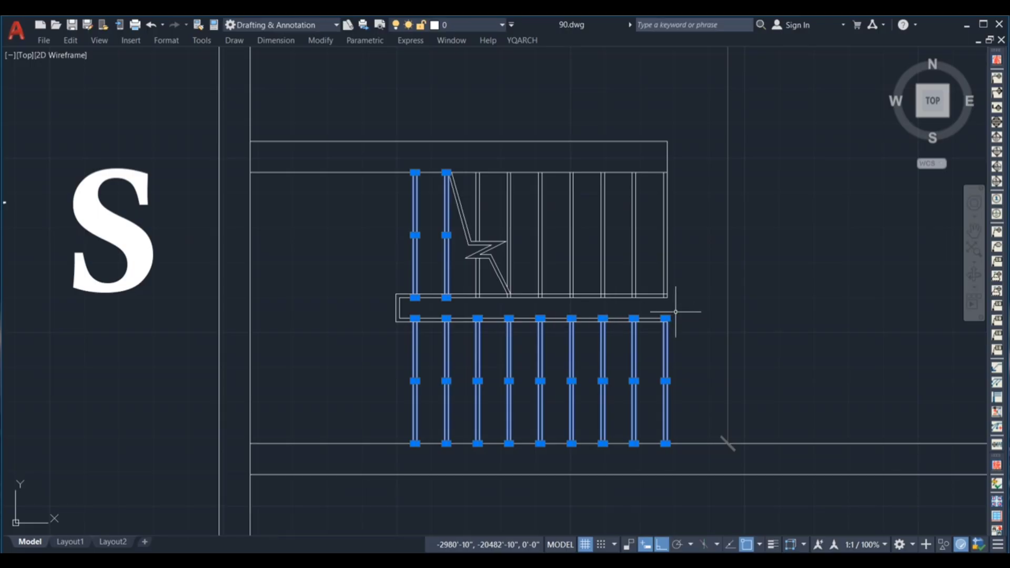
pyautogui.scroll(-5, 703, 258)
pyautogui.scroll(4, 173, 271)
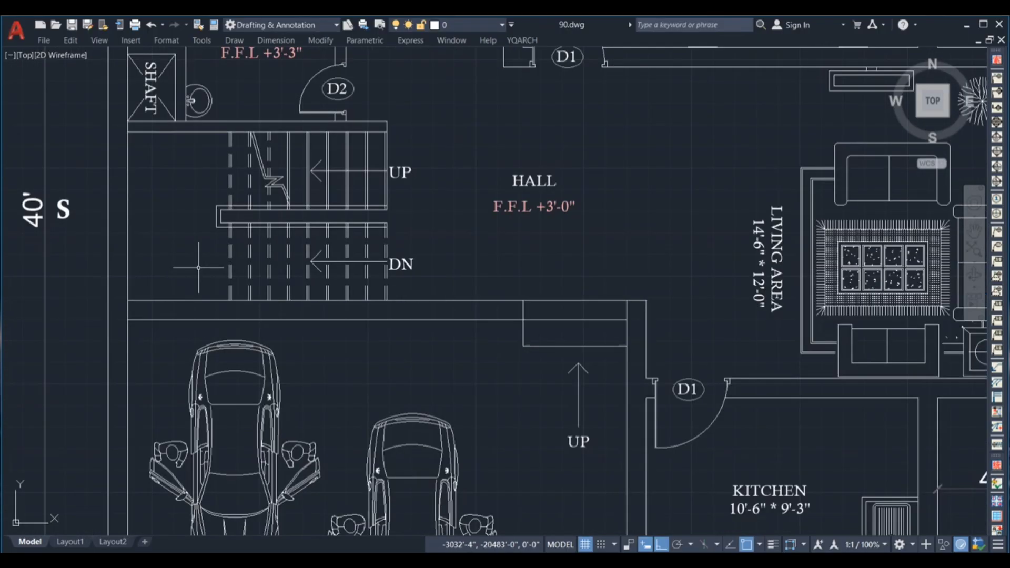
pyautogui.scroll(-4, 182, 290)
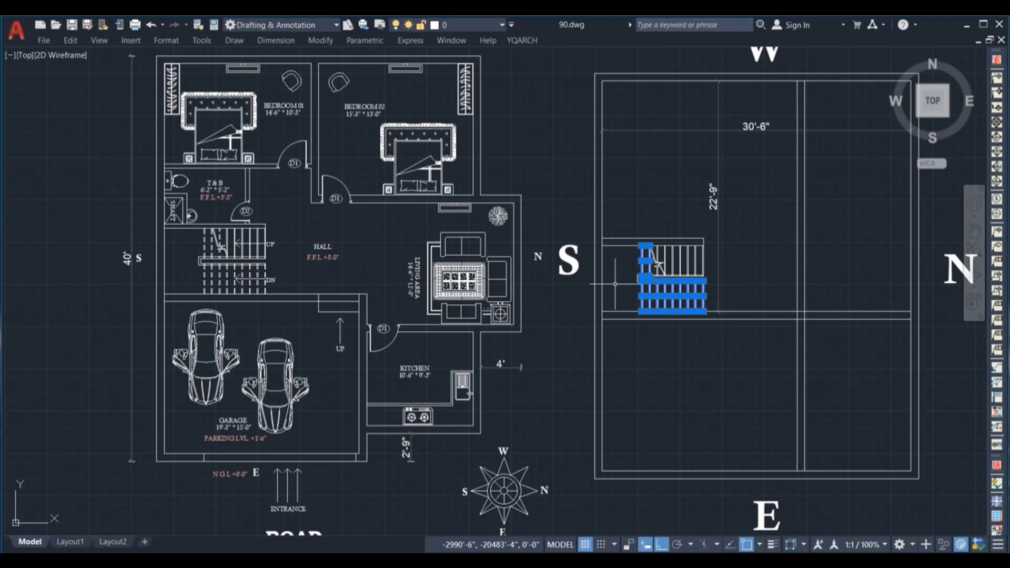
pyautogui.scroll(6, 686, 258)
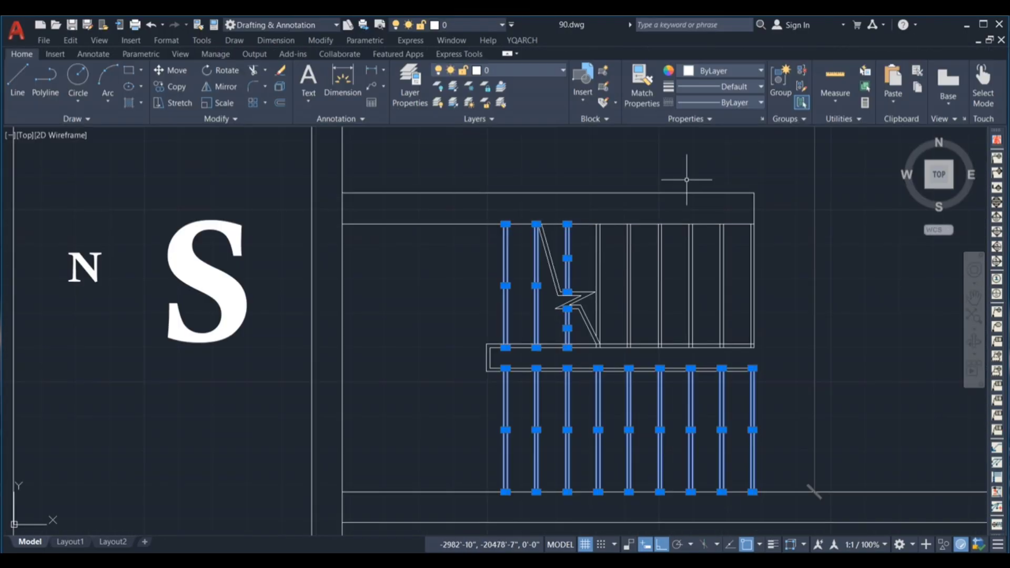
pyautogui.click(735, 103)
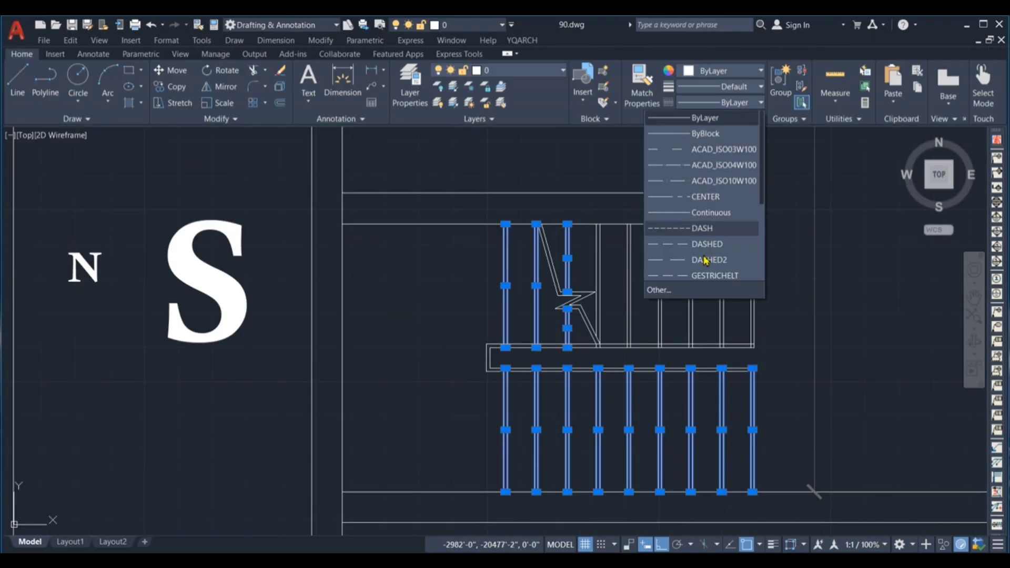
pyautogui.scroll(-1, 683, 274)
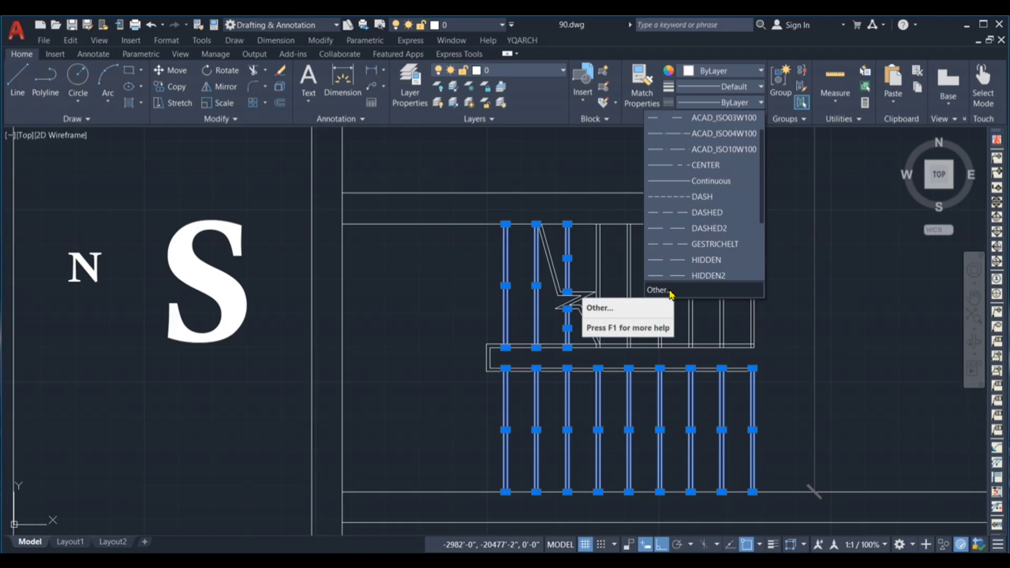
pyautogui.scroll(-1, 677, 245)
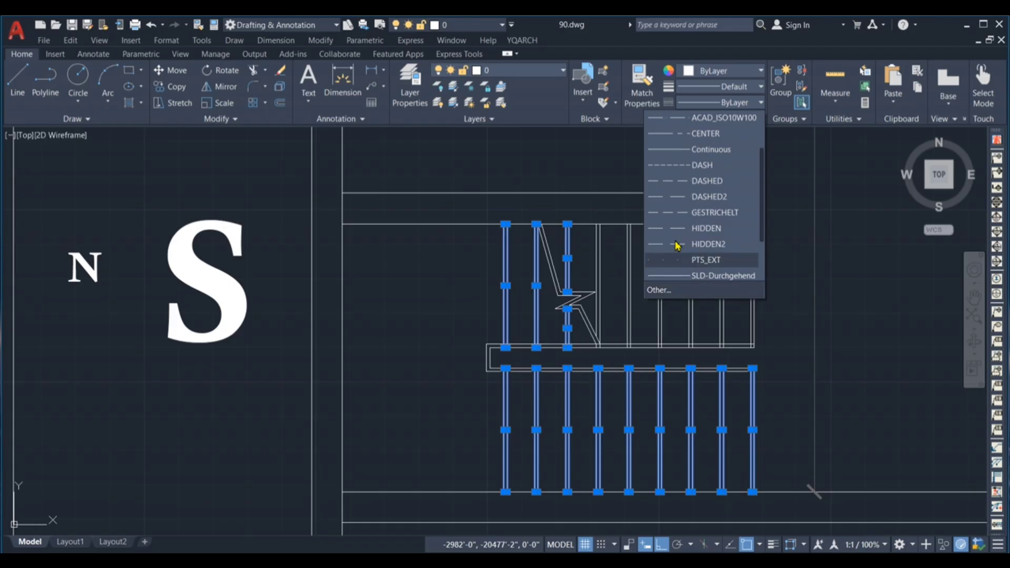
pyautogui.click(684, 197)
pyautogui.press('Escape')
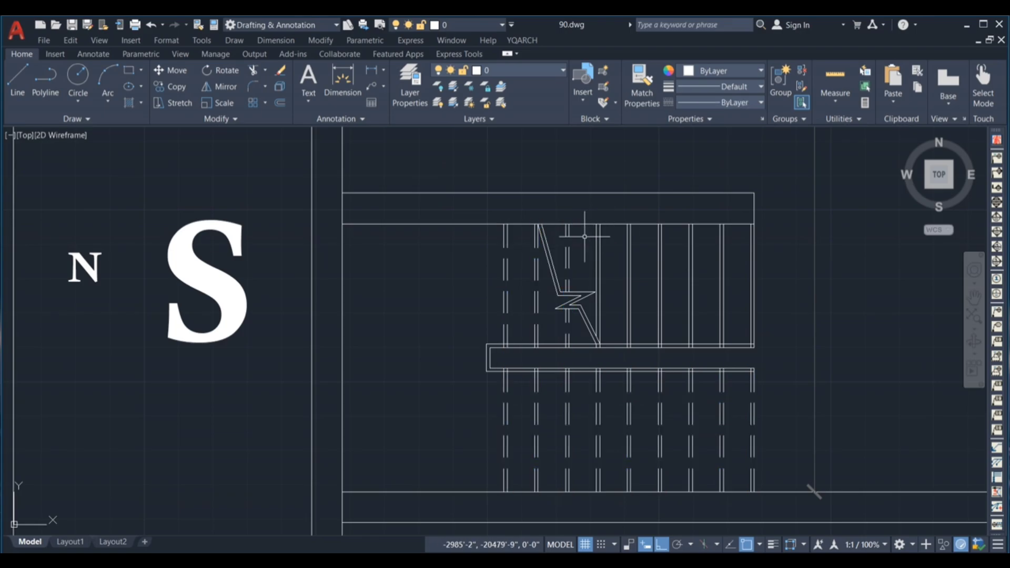
pyautogui.scroll(-2, 611, 264)
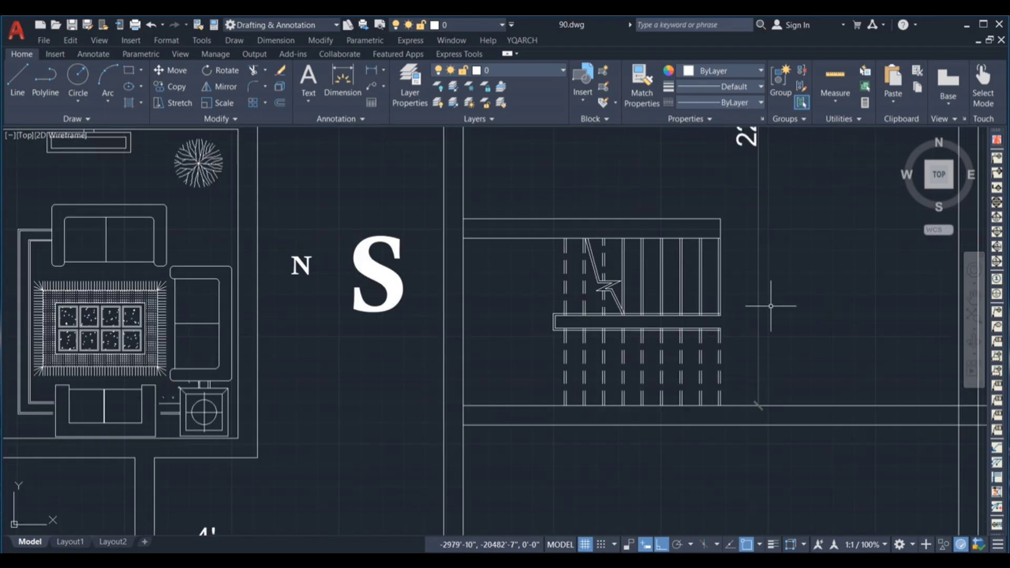
pyautogui.scroll(-2, 682, 286)
pyautogui.click(720, 279)
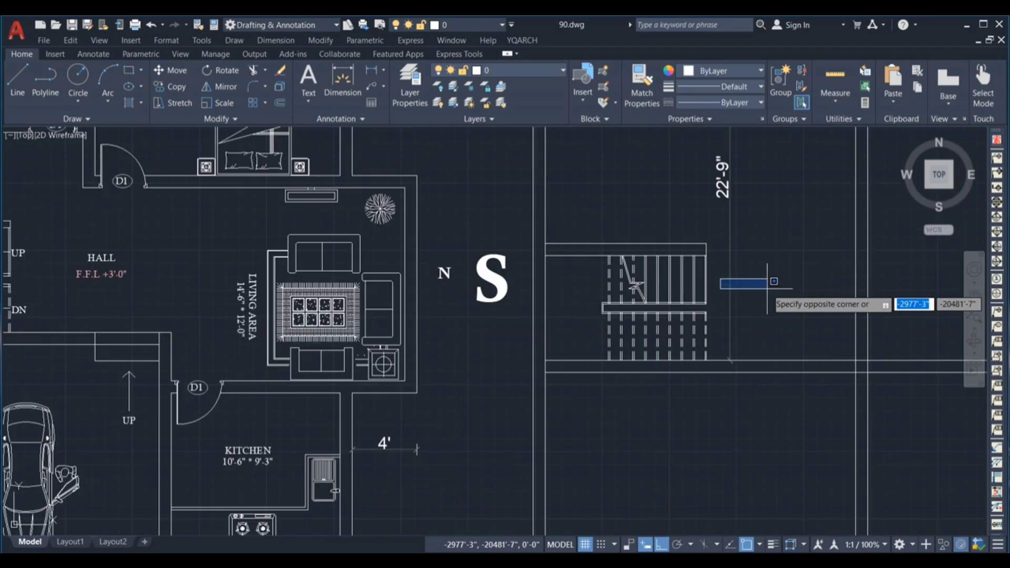
pyautogui.click(777, 288)
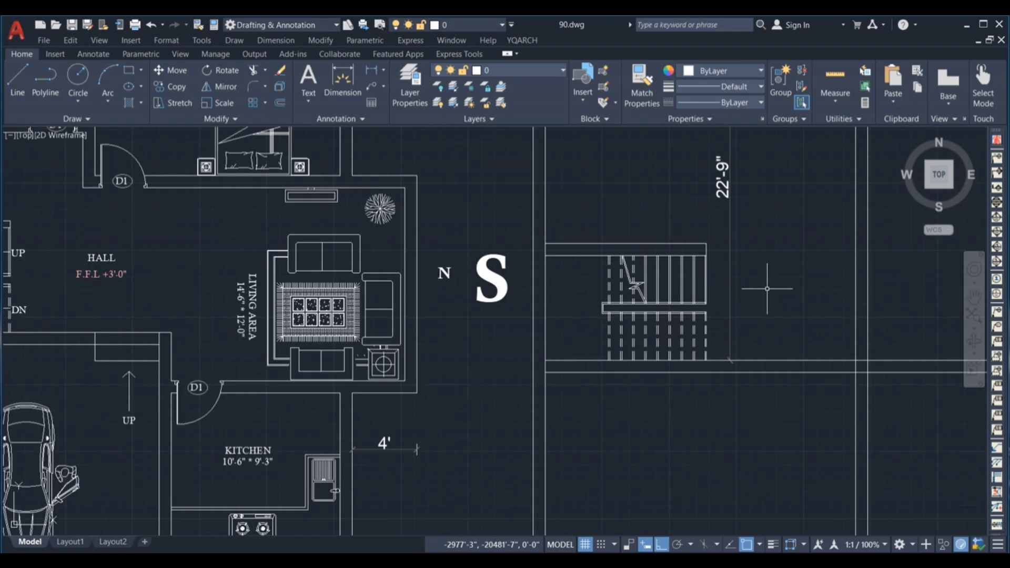
pyautogui.click(372, 89)
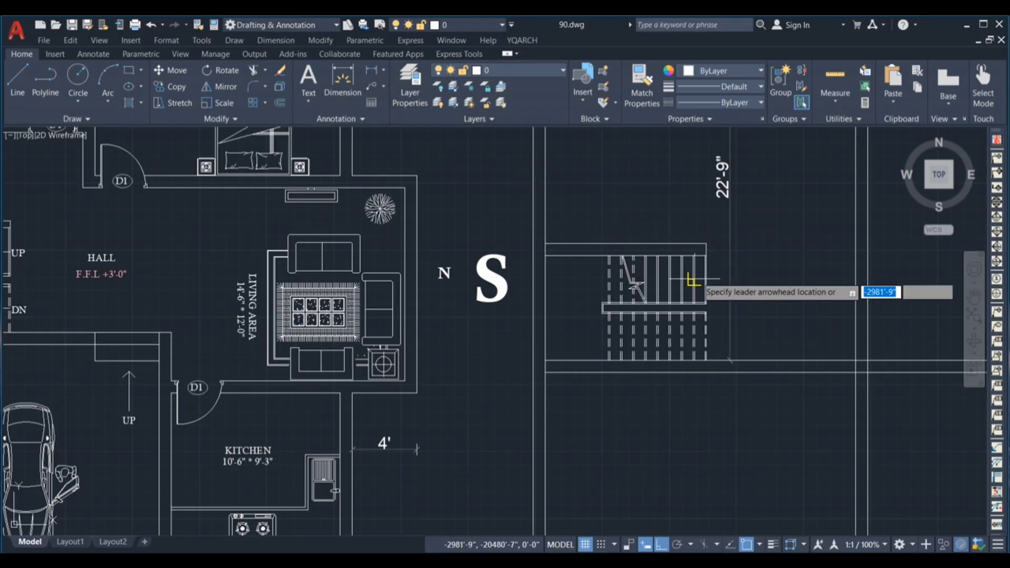
pyautogui.scroll(4, 687, 279)
pyautogui.scroll(4, 594, 283)
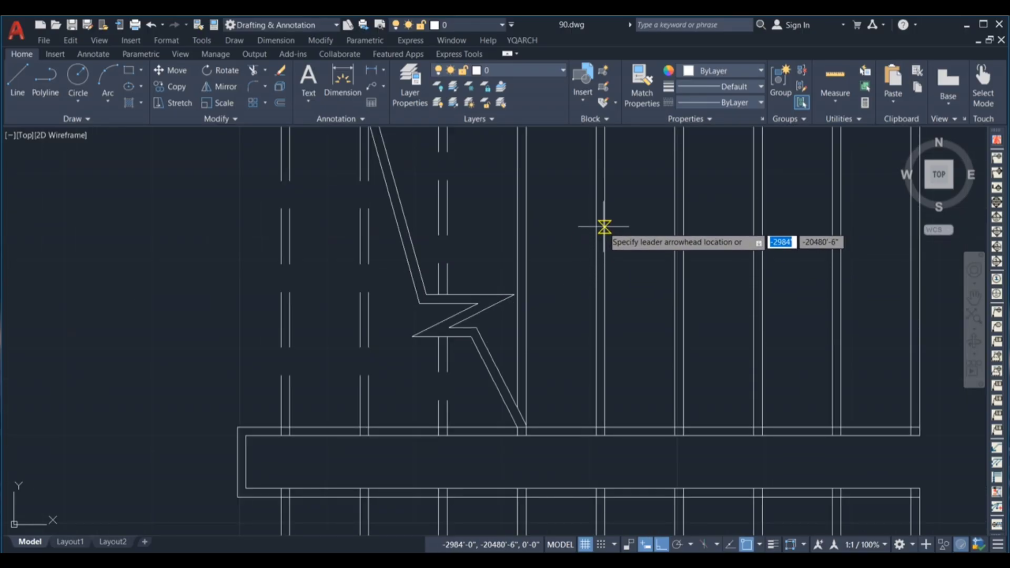
pyautogui.click(600, 245)
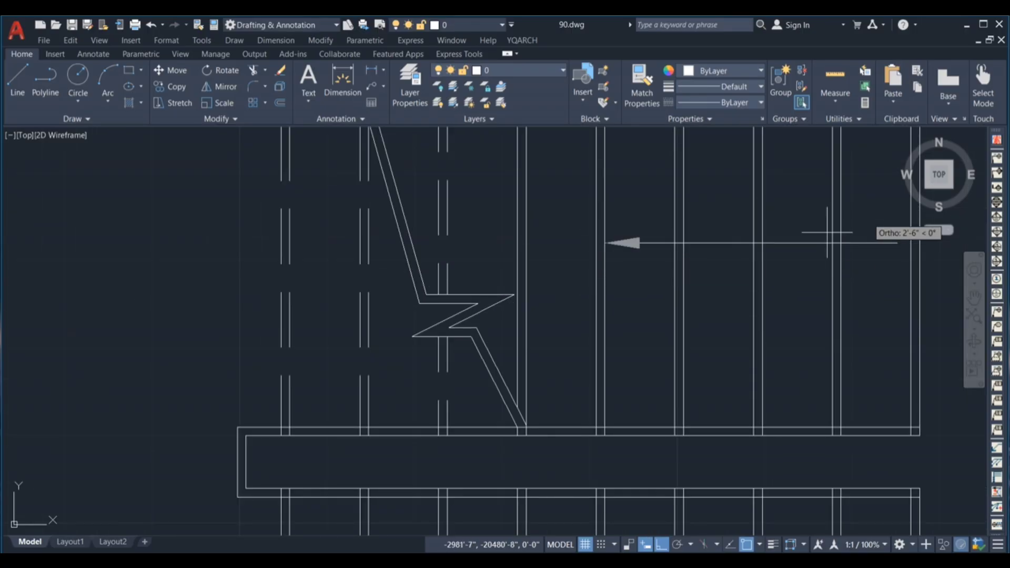
pyautogui.scroll(-4, 692, 263)
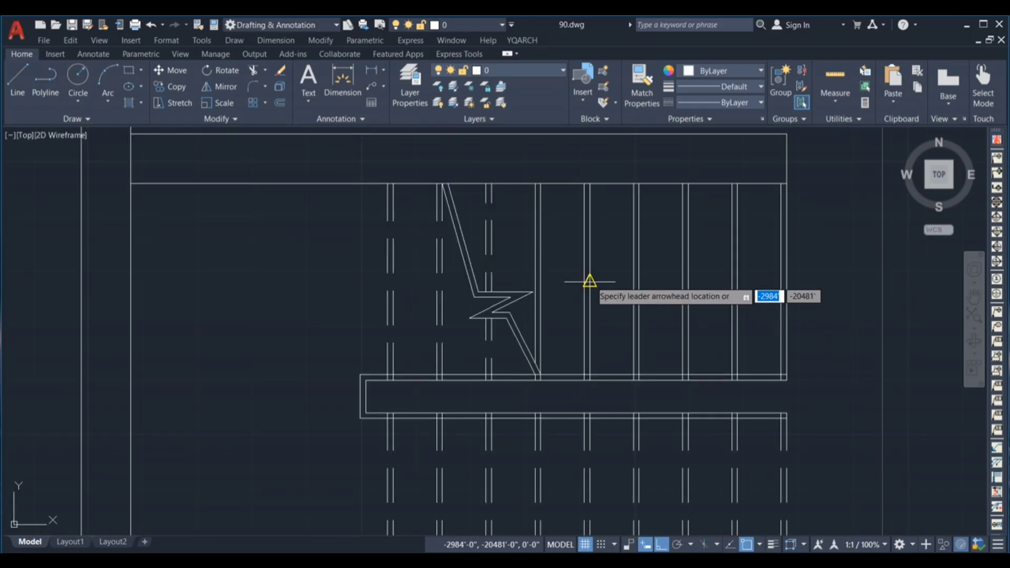
# Step: Place a textless horizontal leader about 3'-2" long, arrowhead mid-height on the first tread beyond the break line, tail past the stair's open end
pyautogui.click(589, 282)
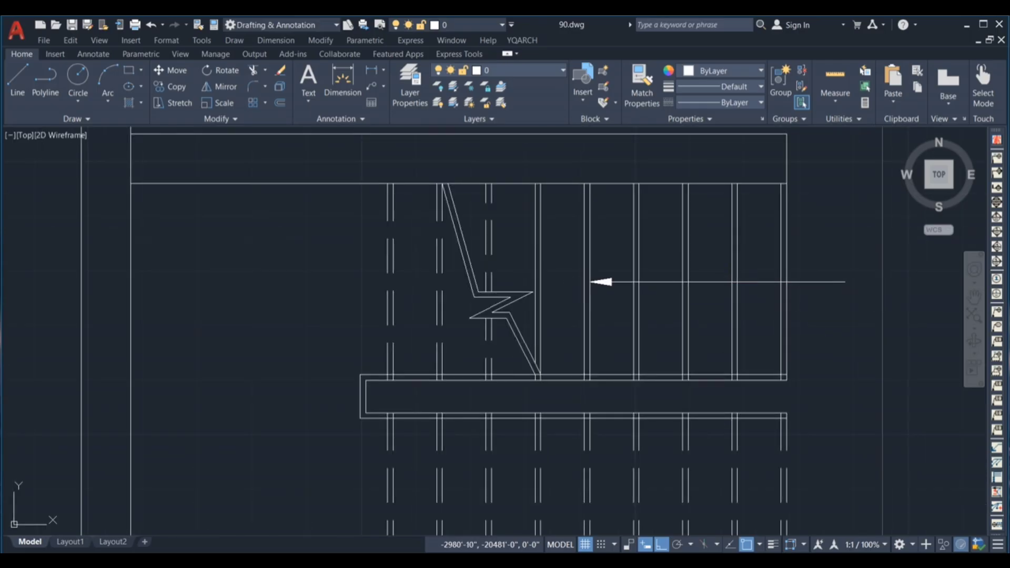
pyautogui.click(844, 282)
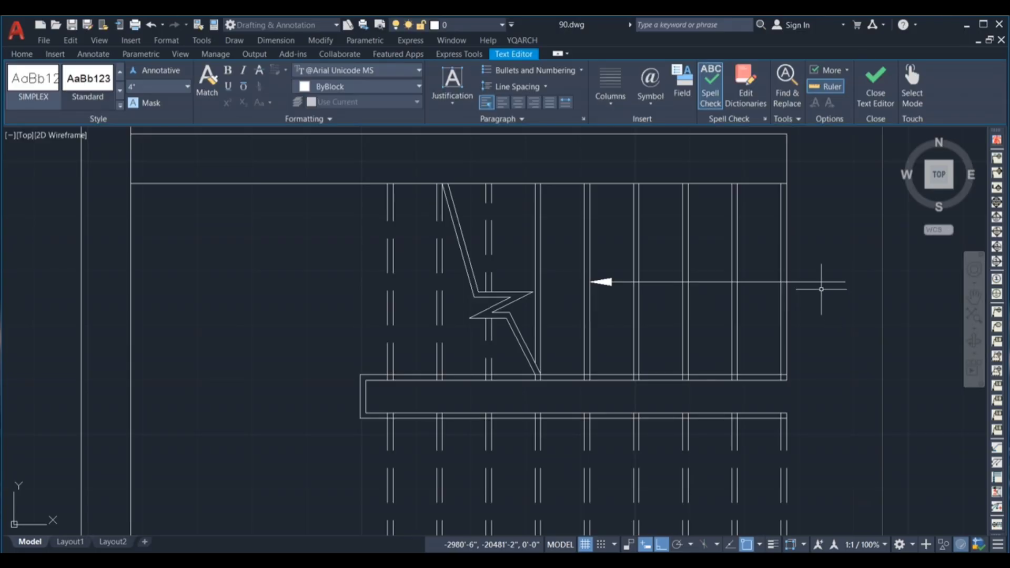
pyautogui.click(822, 284)
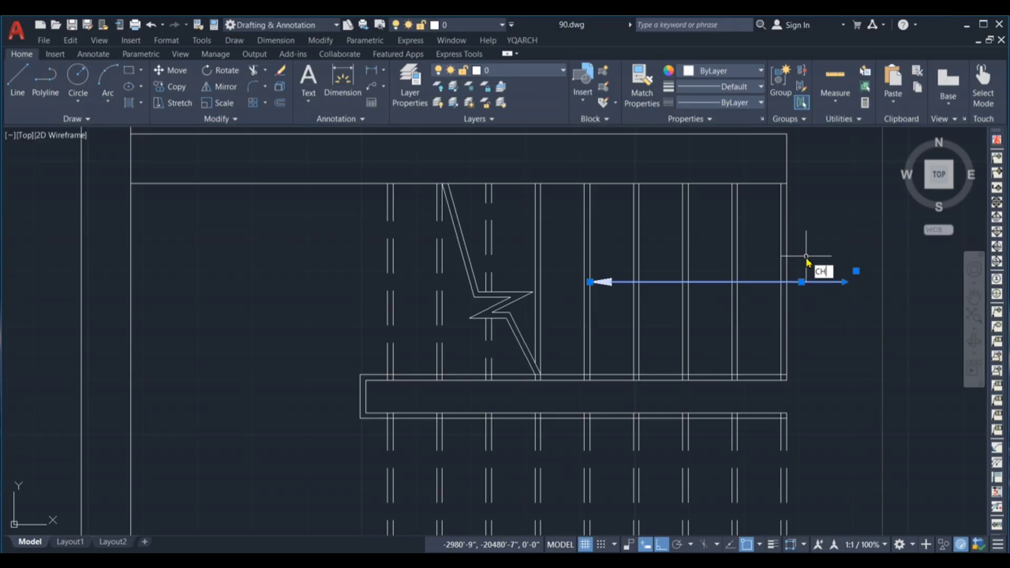
# Step: Set the upper-flight leader's landing distance to 0" and open its arrowhead style choices
pyautogui.write('CH')
pyautogui.press('Return')
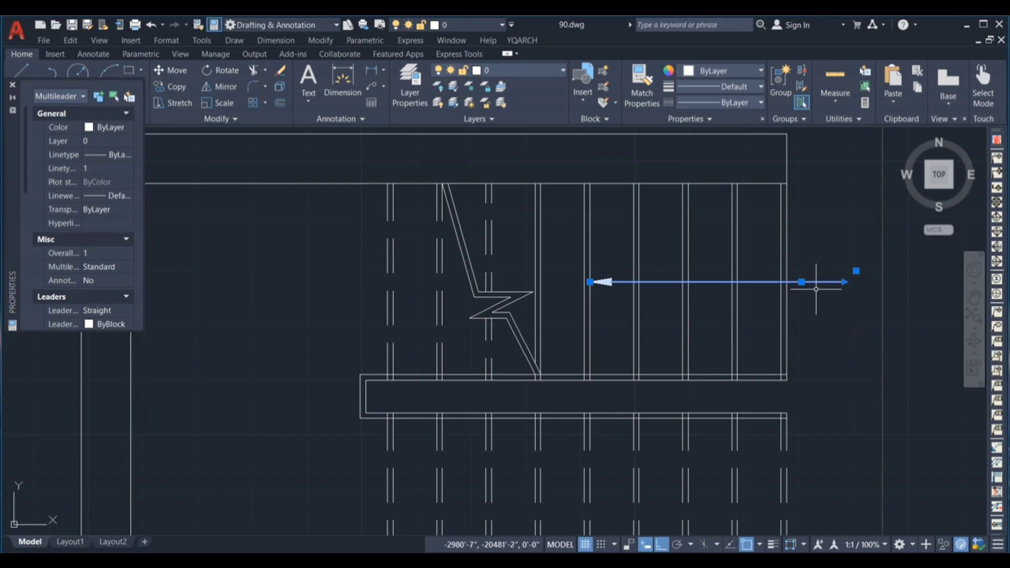
pyautogui.scroll(-2, 124, 284)
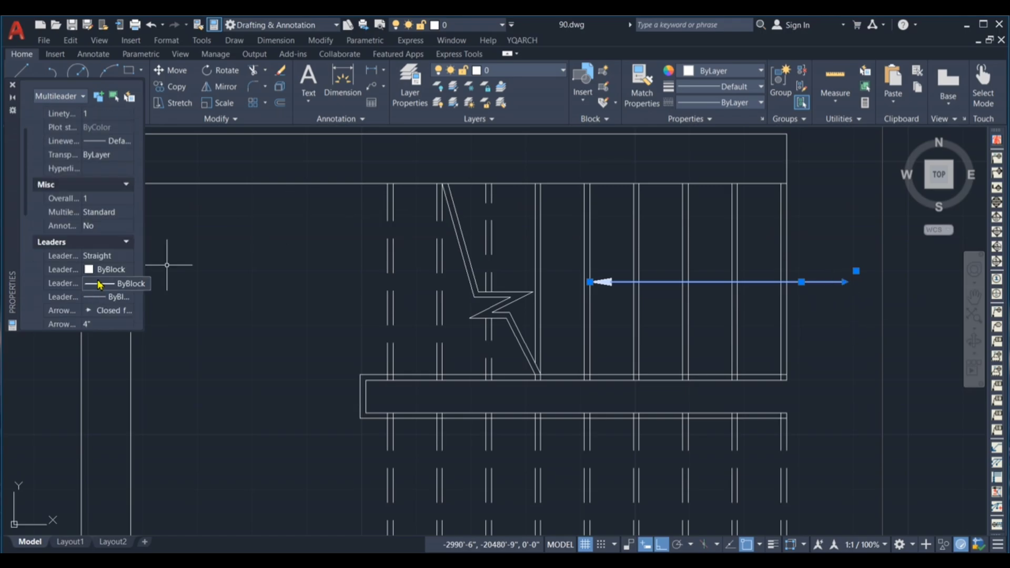
pyautogui.scroll(-2, 98, 296)
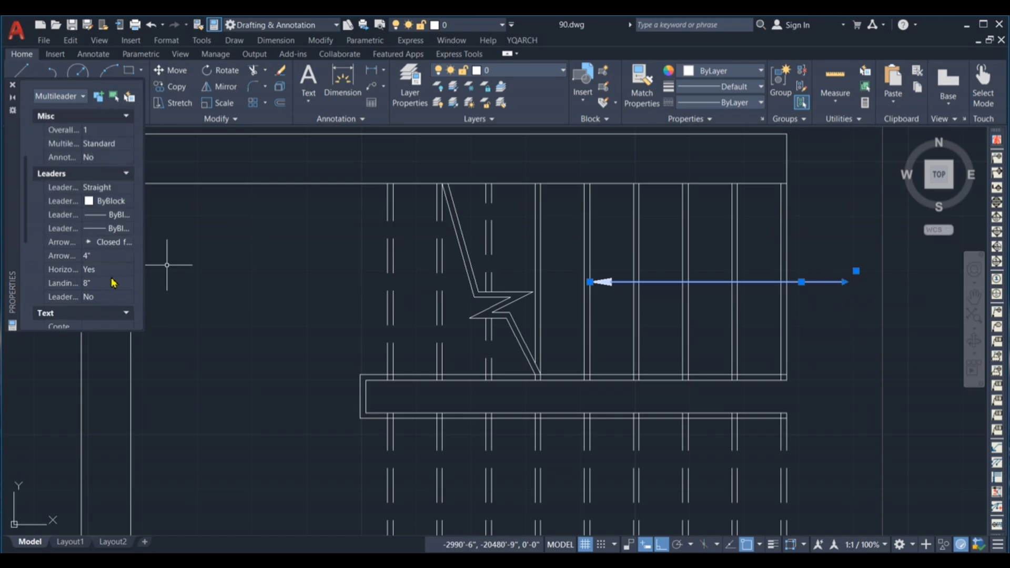
pyautogui.click(101, 284)
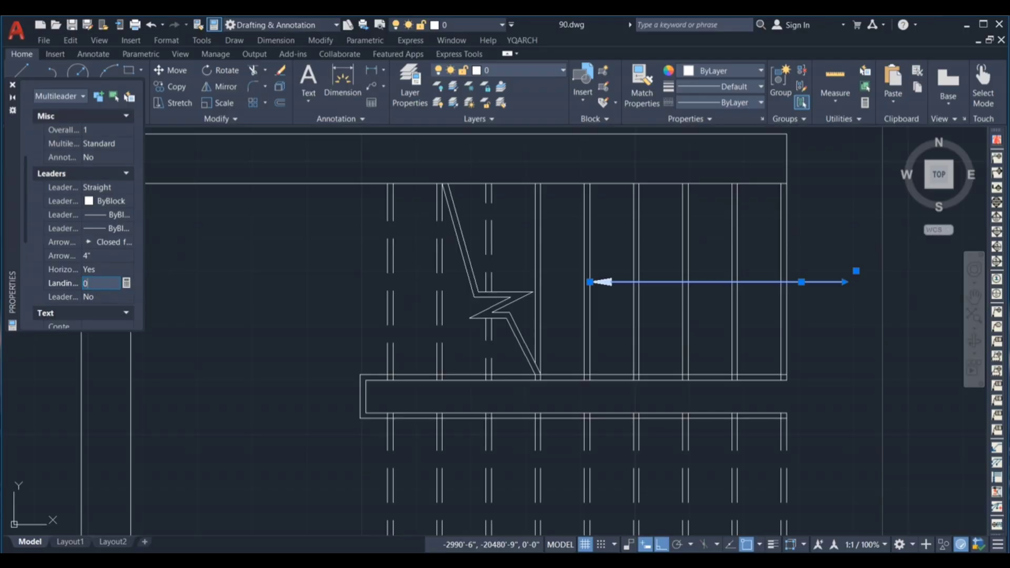
pyautogui.click(92, 296)
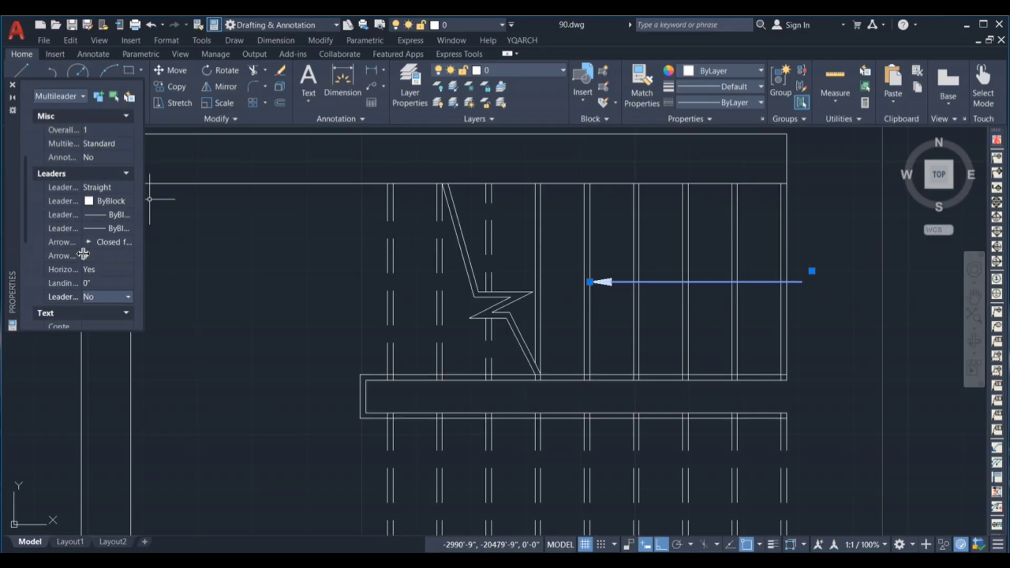
pyautogui.click(123, 243)
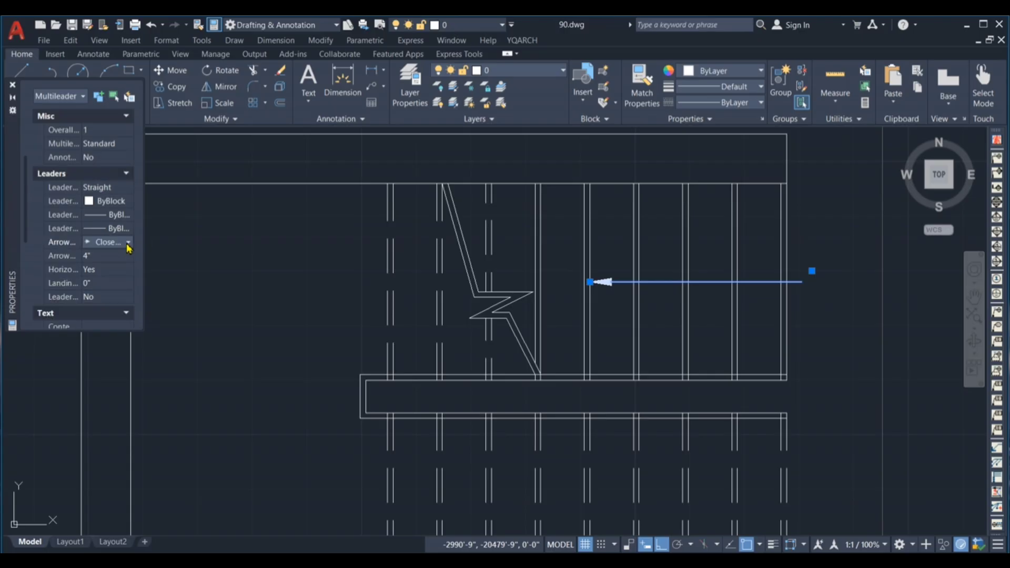
# Step: Change the stair leader's arrowhead to Right angle and set its arrowhead size to 9"
pyautogui.click(128, 242)
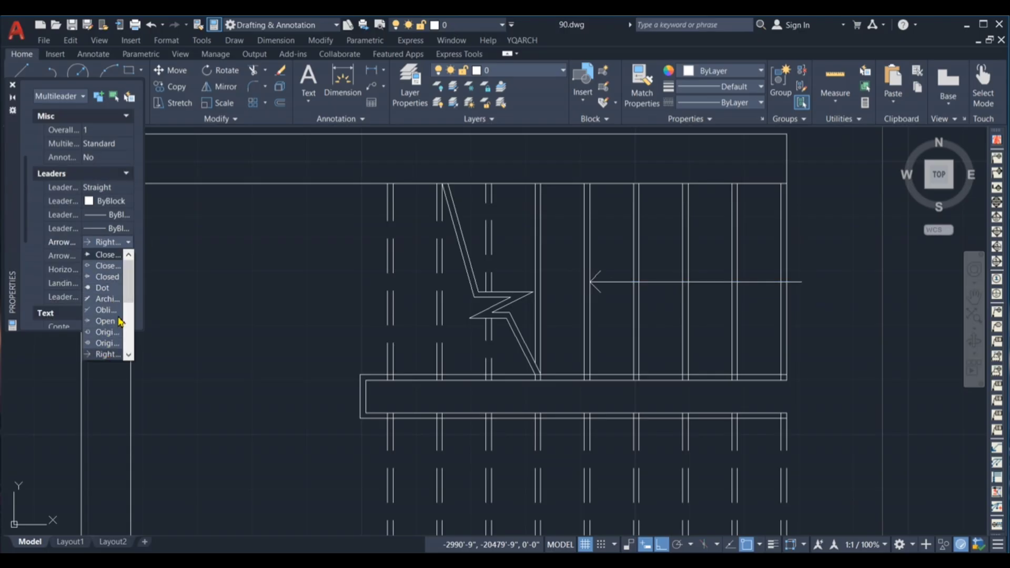
pyautogui.click(107, 354)
pyautogui.click(107, 256)
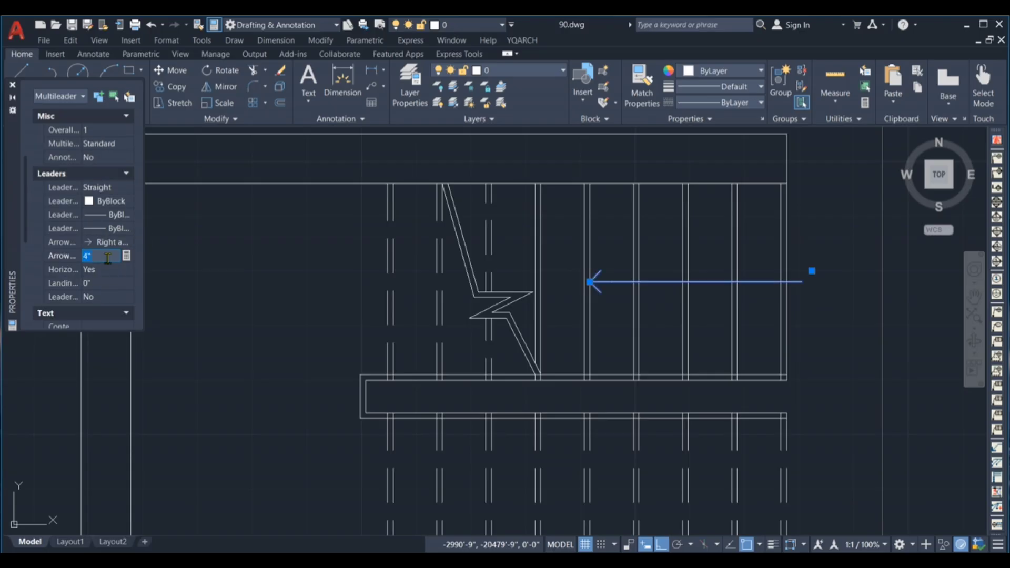
pyautogui.write('9')
pyautogui.click(107, 267)
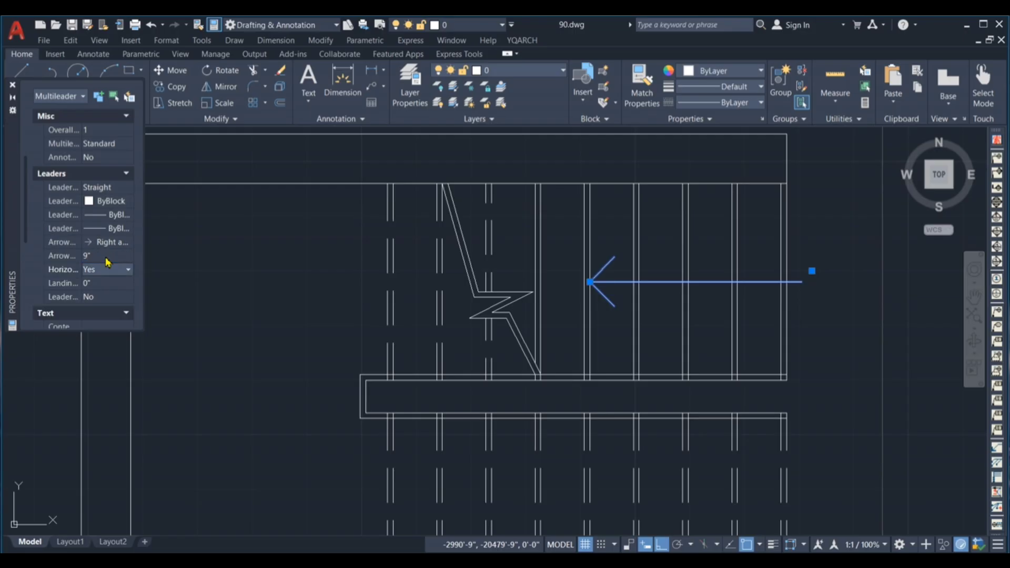
pyautogui.click(13, 85)
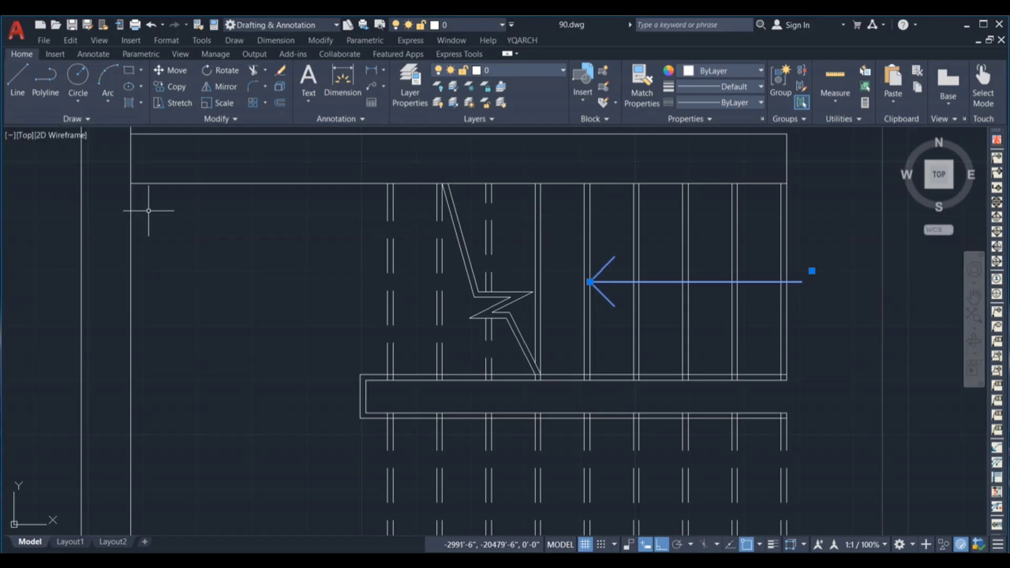
pyautogui.press('Escape')
# Step: Copy the stair direction arrow about 3'-6" straight down onto the lower flight
pyautogui.scroll(-2, 569, 261)
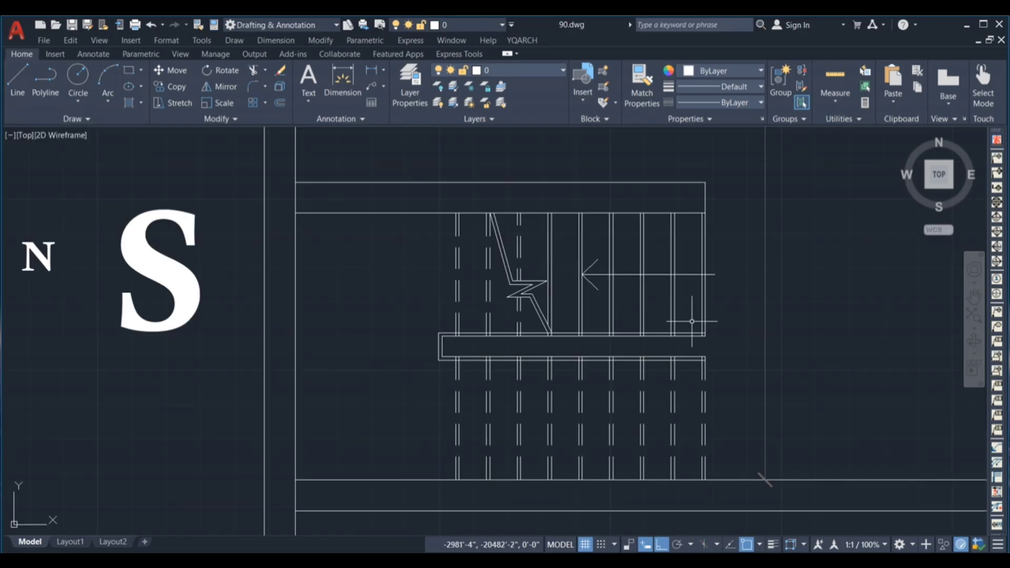
pyautogui.click(681, 294)
pyautogui.click(677, 274)
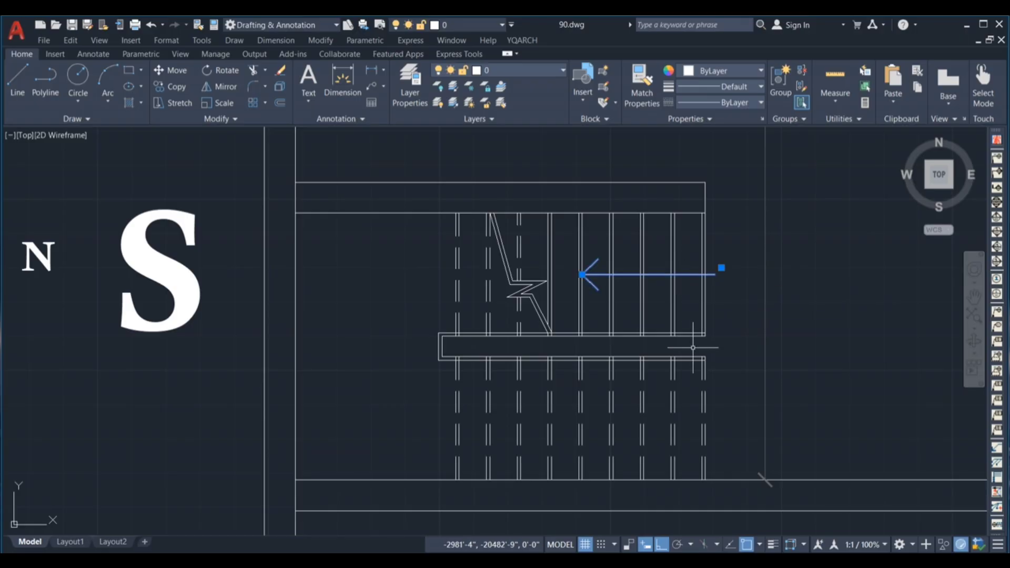
pyautogui.write('co')
pyautogui.press('Return')
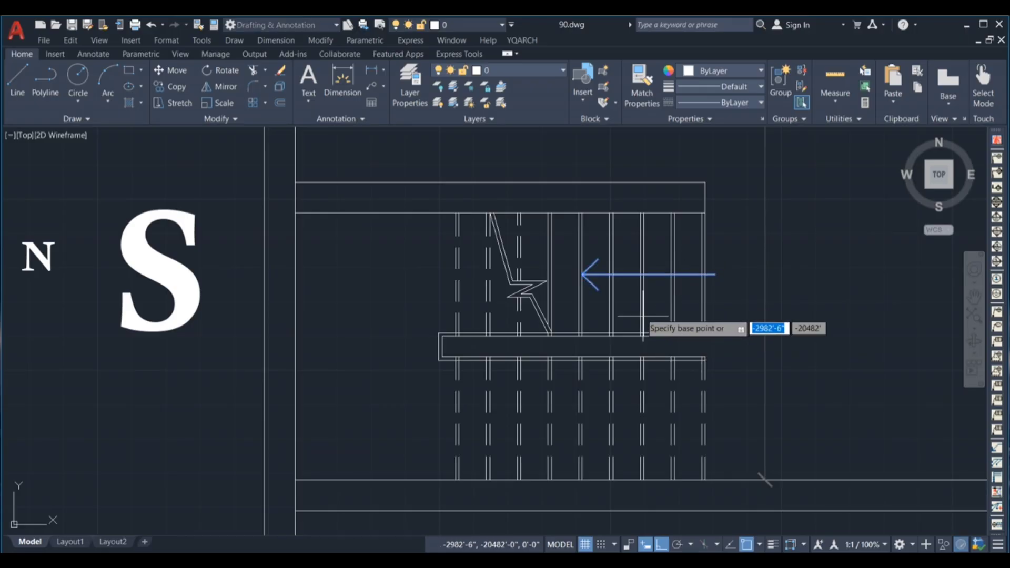
pyautogui.click(579, 273)
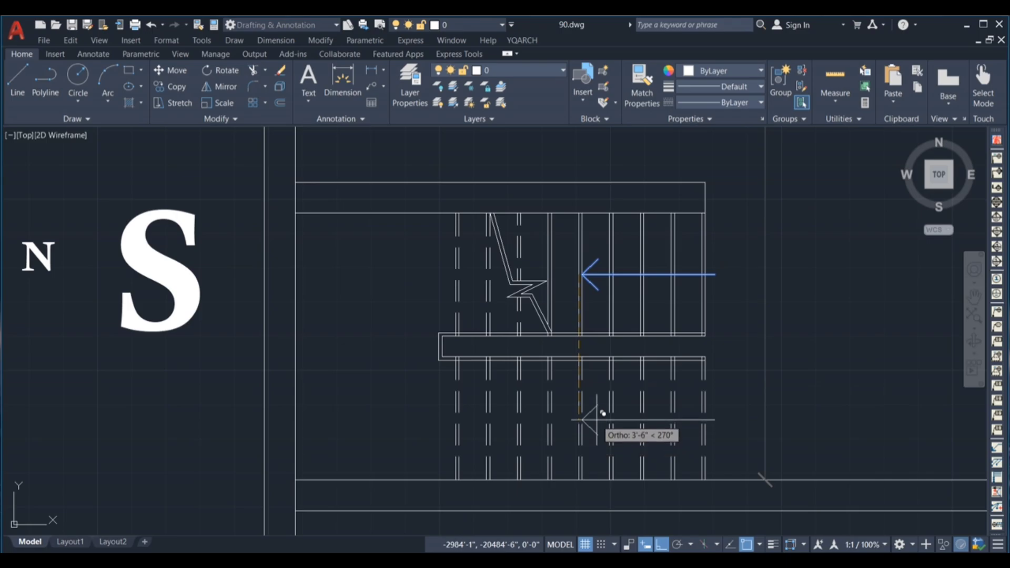
pyautogui.click(602, 419)
pyautogui.press('Return')
pyautogui.scroll(-4, 705, 317)
pyautogui.scroll(4, 646, 303)
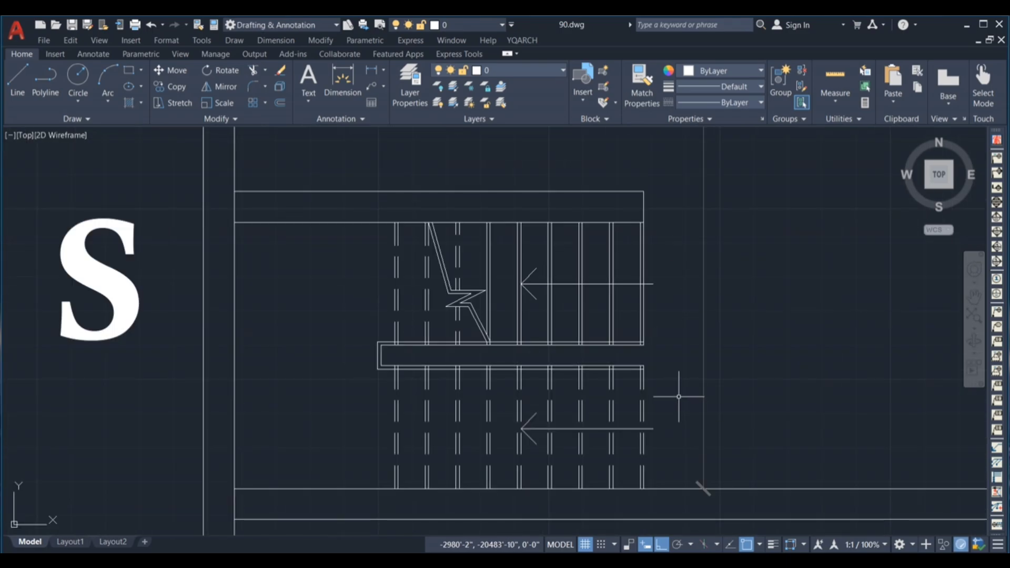
# Step: Label the upper flight's arrow UP and the lower flight's arrow DN with text at their tails
pyautogui.scroll(-2, 678, 359)
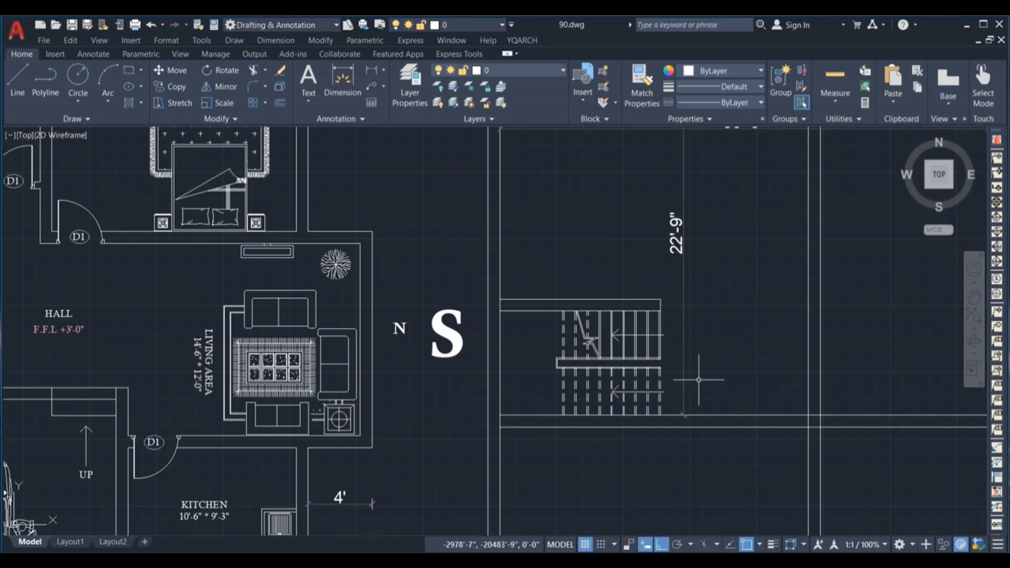
pyautogui.click(322, 91)
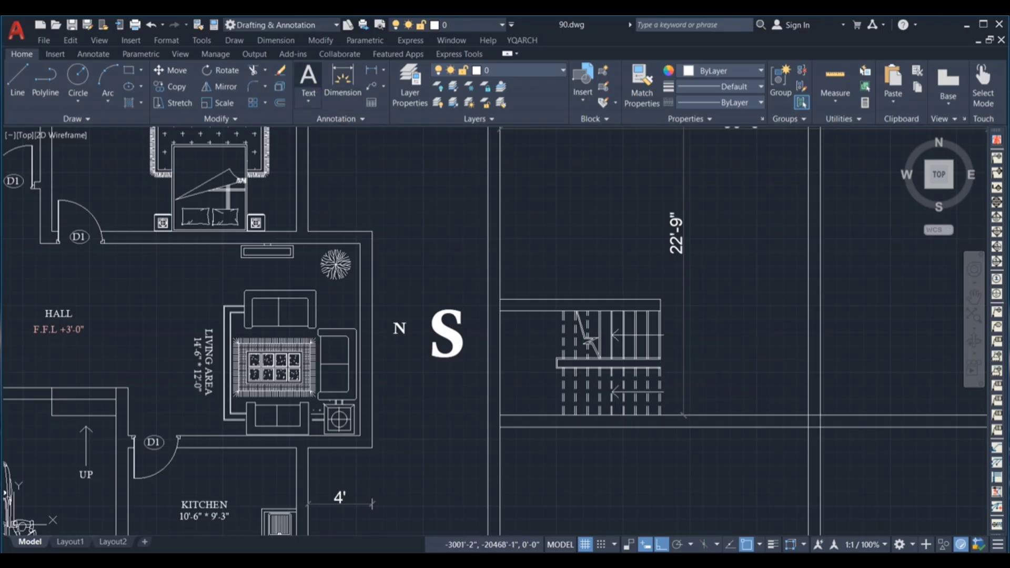
pyautogui.scroll(2, 677, 333)
pyautogui.scroll(-1, 780, 367)
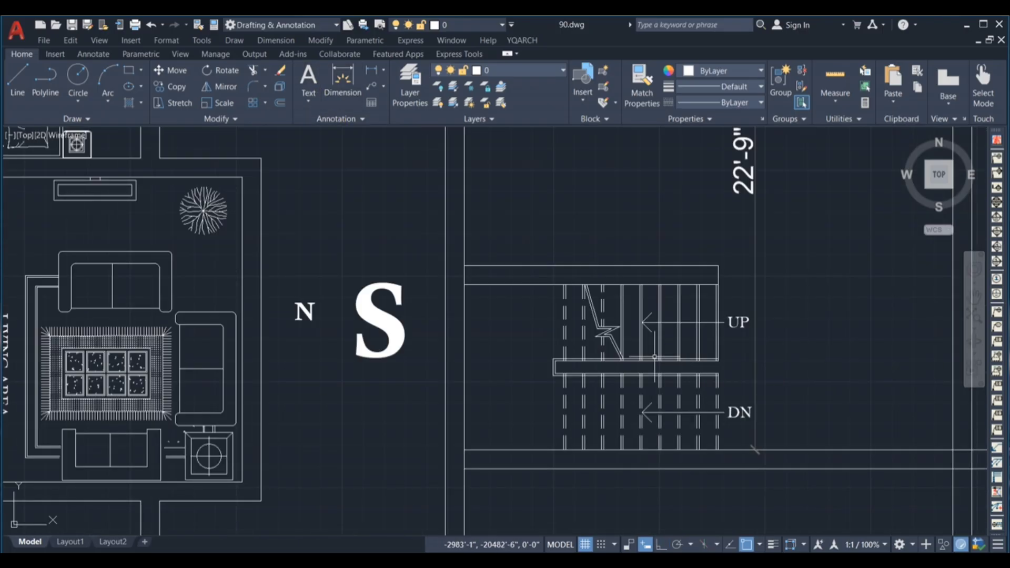
pyautogui.scroll(-3, 655, 356)
pyautogui.scroll(3, 712, 349)
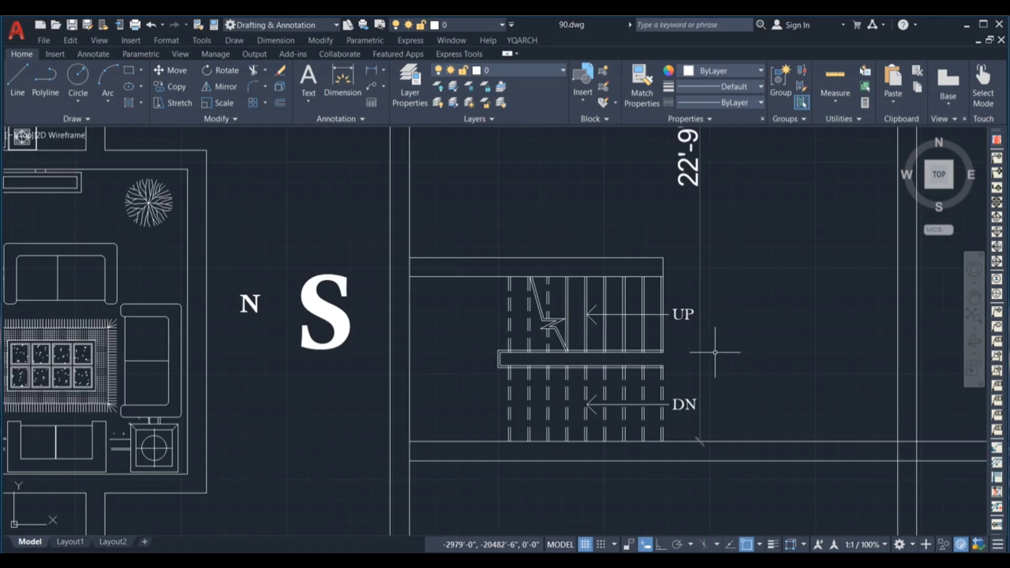
pyautogui.doubleClick(683, 314)
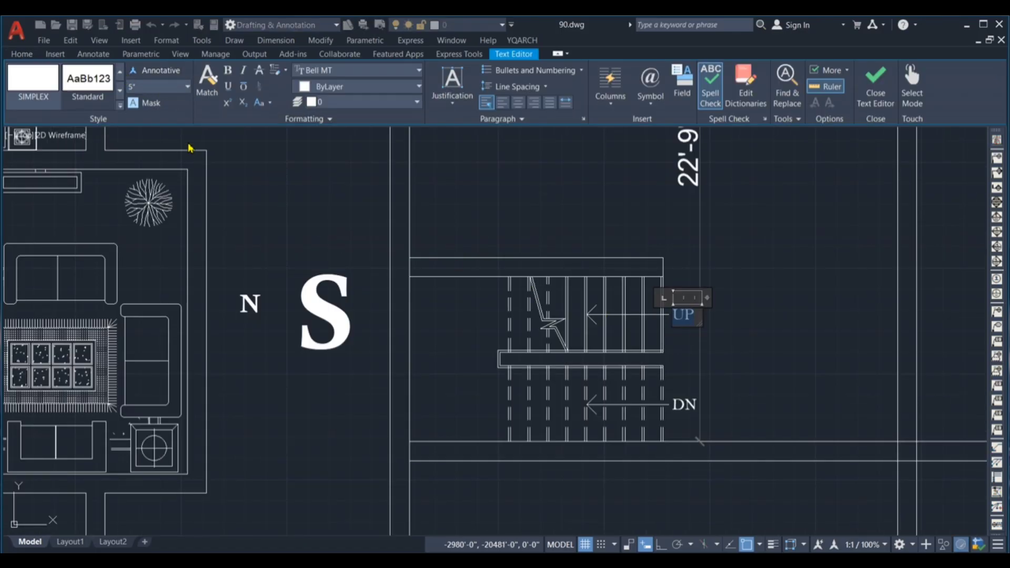
pyautogui.click(730, 293)
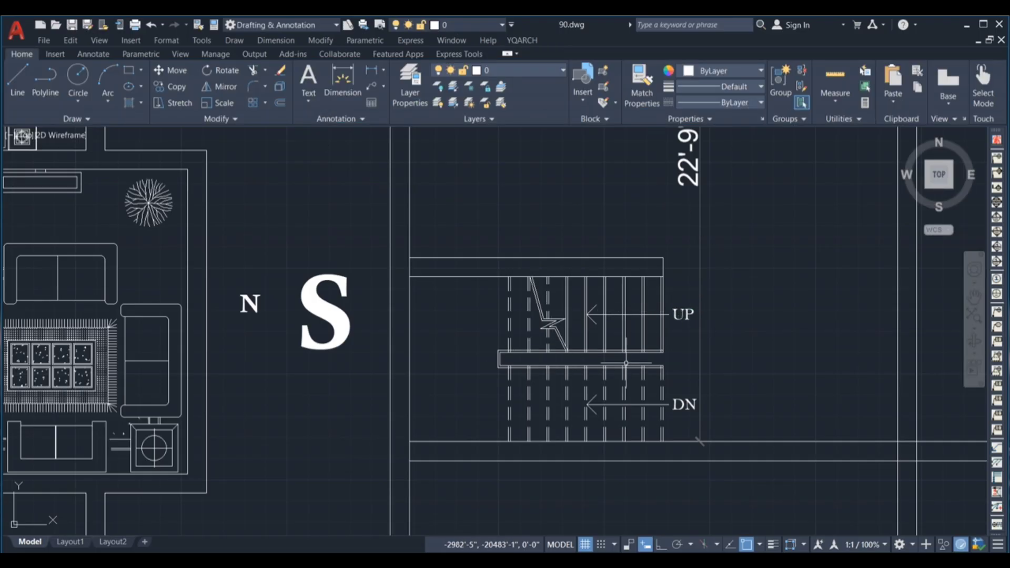
# Step: Copy the UP label down beside the lower end of the upper flight's first tread
pyautogui.scroll(2, 605, 350)
pyautogui.scroll(2, 667, 338)
pyautogui.click(667, 337)
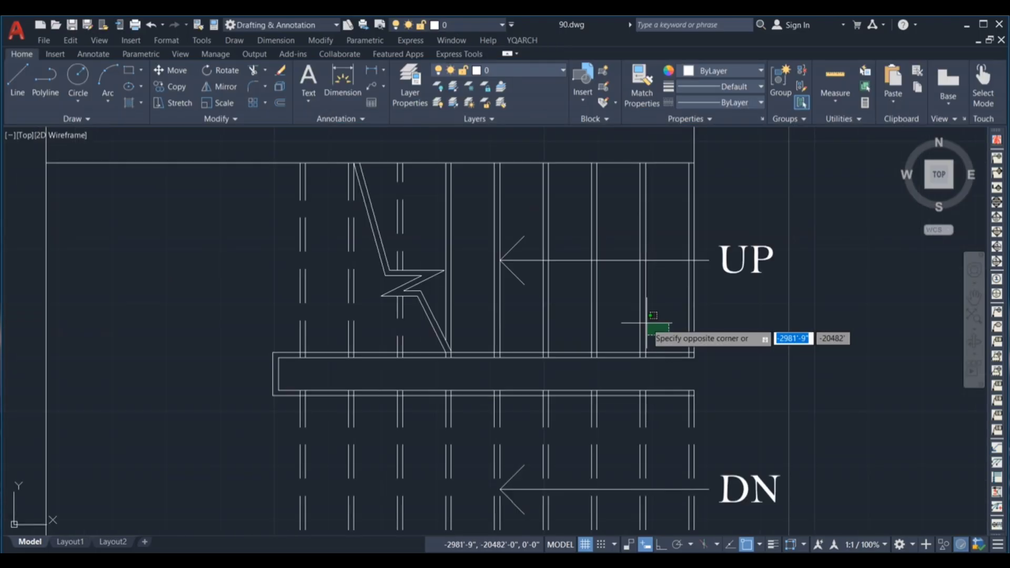
pyautogui.click(652, 324)
pyautogui.click(763, 286)
pyautogui.click(754, 241)
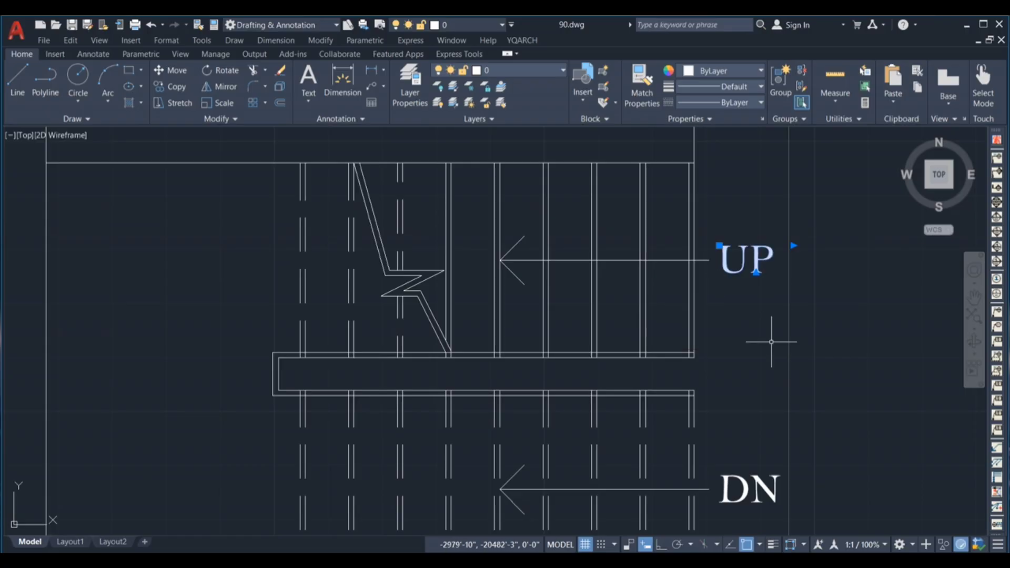
pyautogui.press('Return')
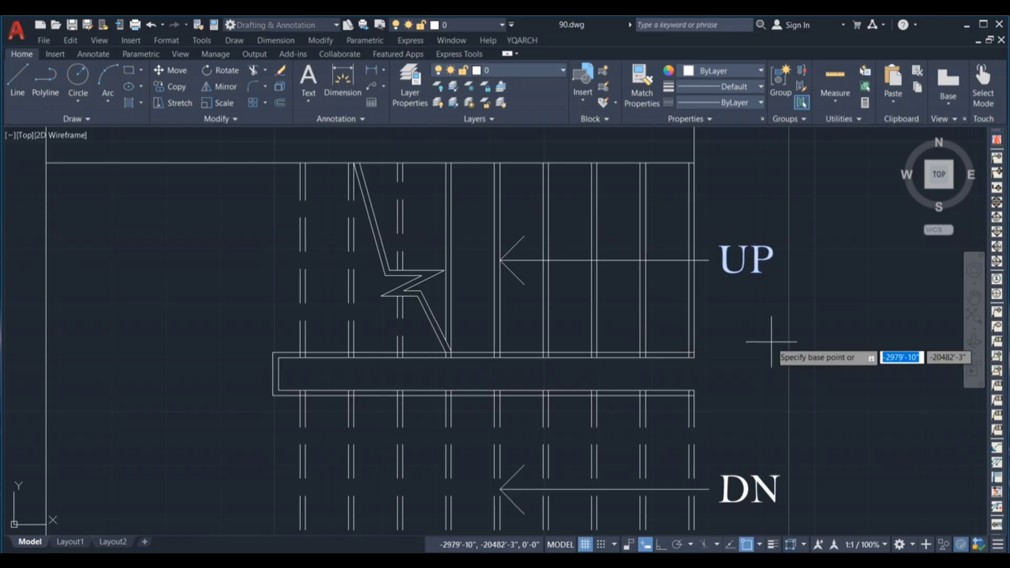
pyautogui.click(753, 292)
pyautogui.scroll(2, 674, 351)
pyautogui.scroll(1, 672, 351)
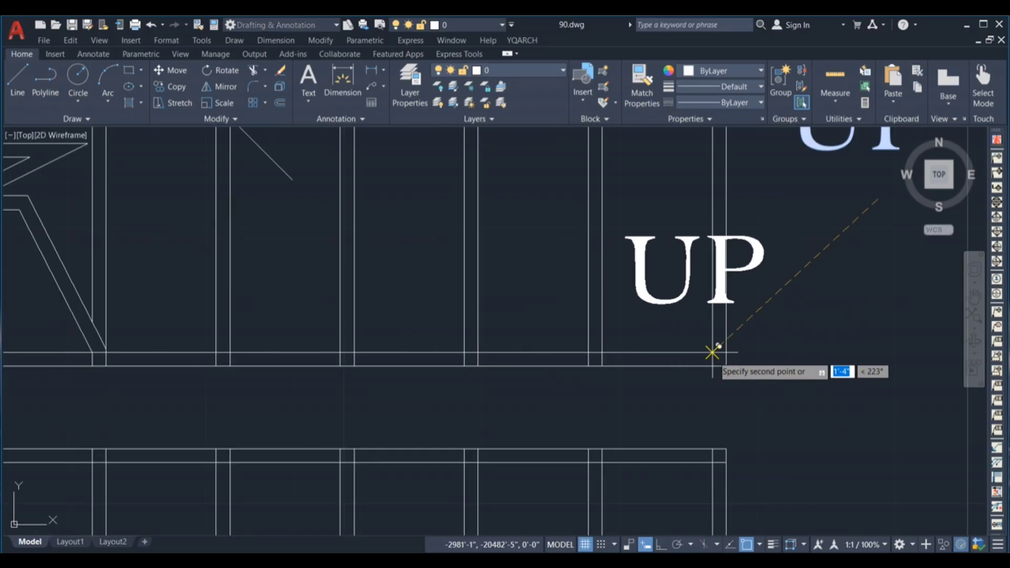
pyautogui.click(712, 352)
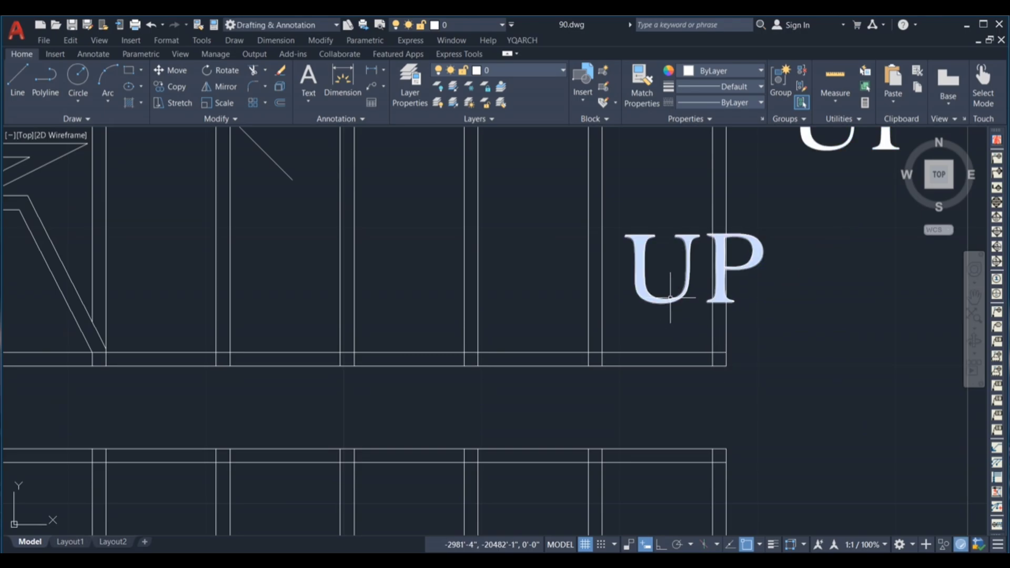
# Step: Replace the text of the copied UP label with 1
pyautogui.doubleClick(670, 305)
pyautogui.moveTo(735, 283); pyautogui.dragTo(598, 261)
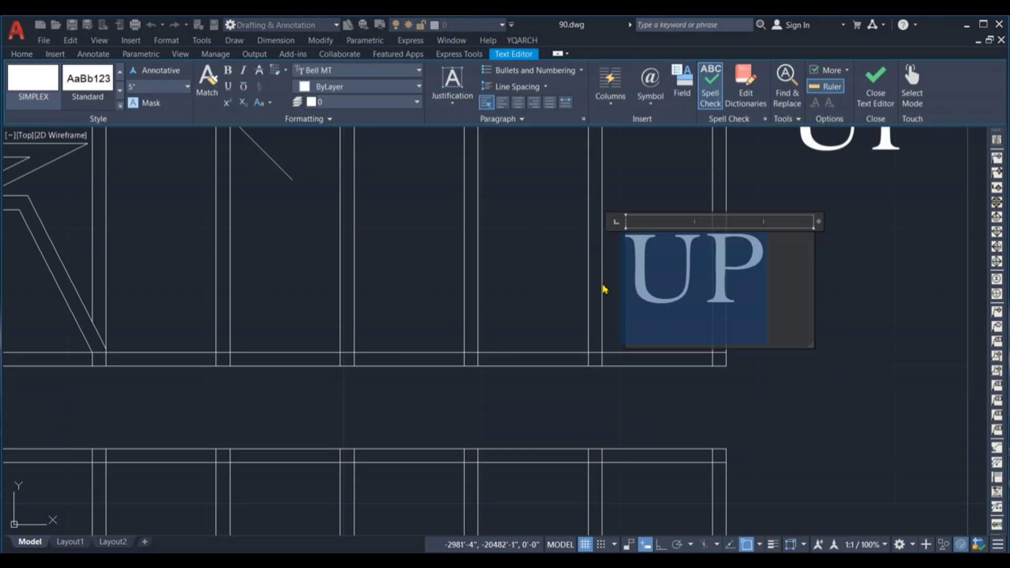
pyautogui.write('1')
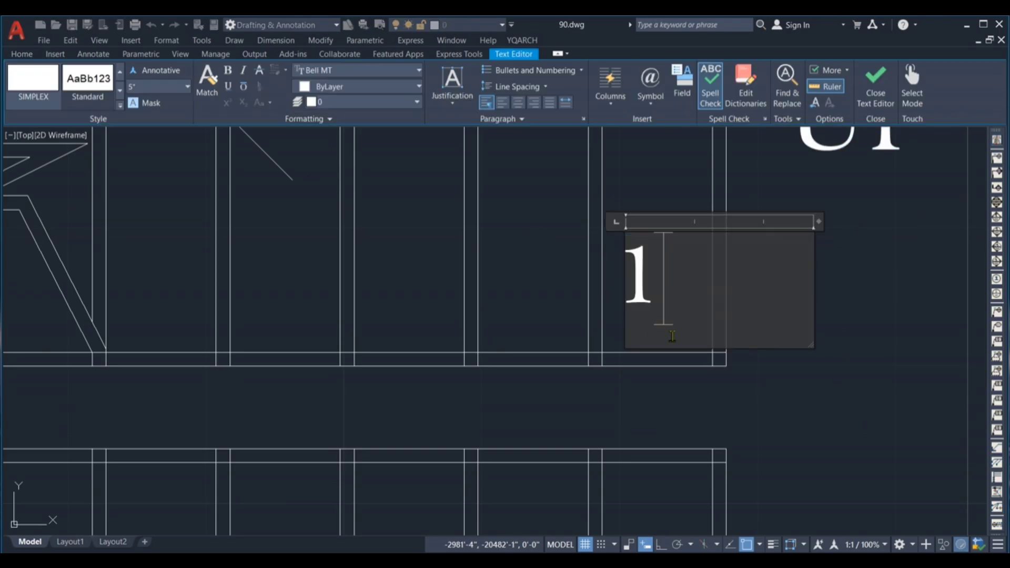
pyautogui.click(665, 191)
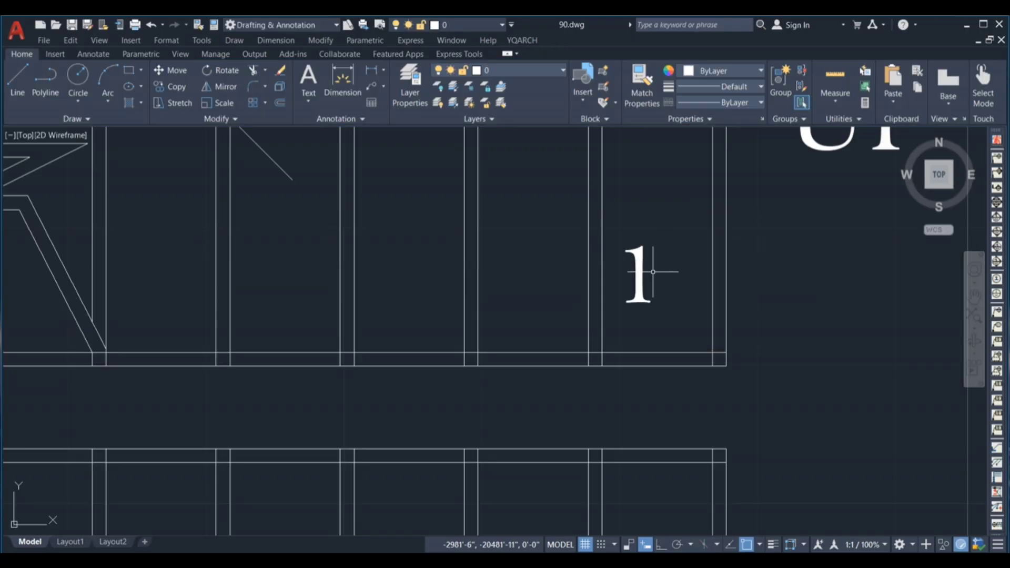
# Step: Rotate the tread number 1 by 90 degrees with Ortho turned on
pyautogui.scroll(-2, 654, 274)
pyautogui.click(654, 302)
pyautogui.click(641, 279)
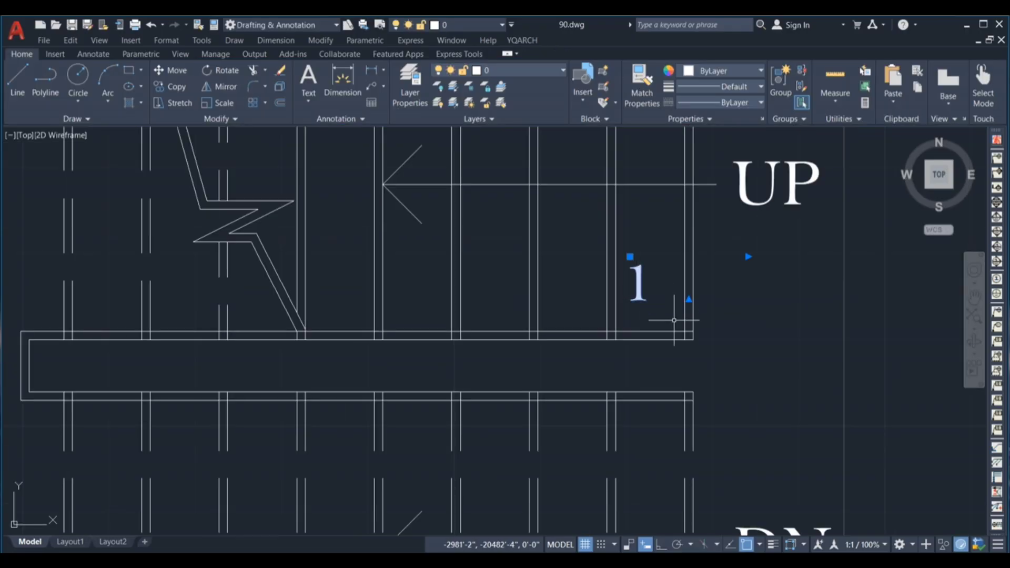
pyautogui.write('RO')
pyautogui.press('Return')
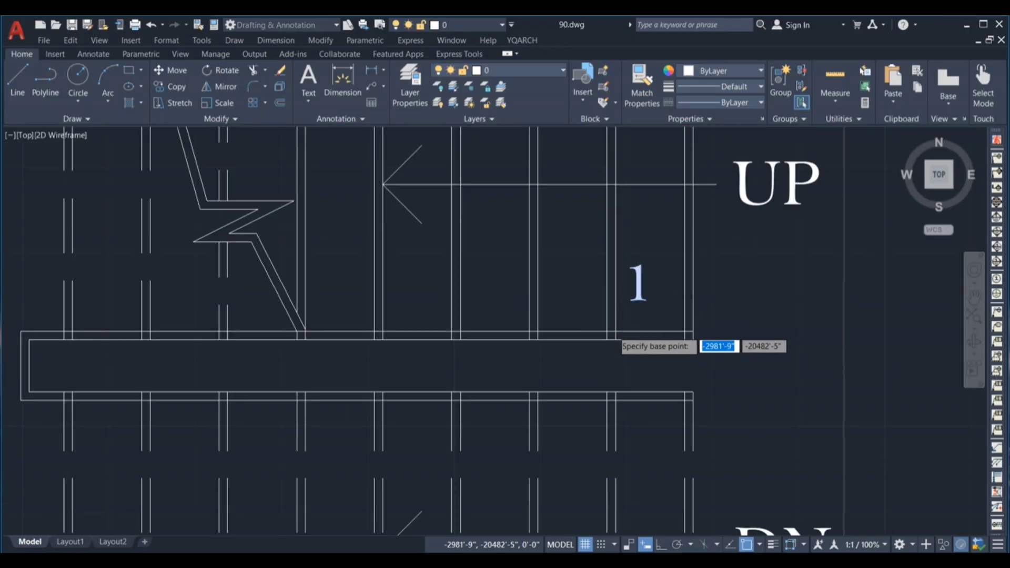
pyautogui.scroll(-2, 673, 328)
pyautogui.click(685, 311)
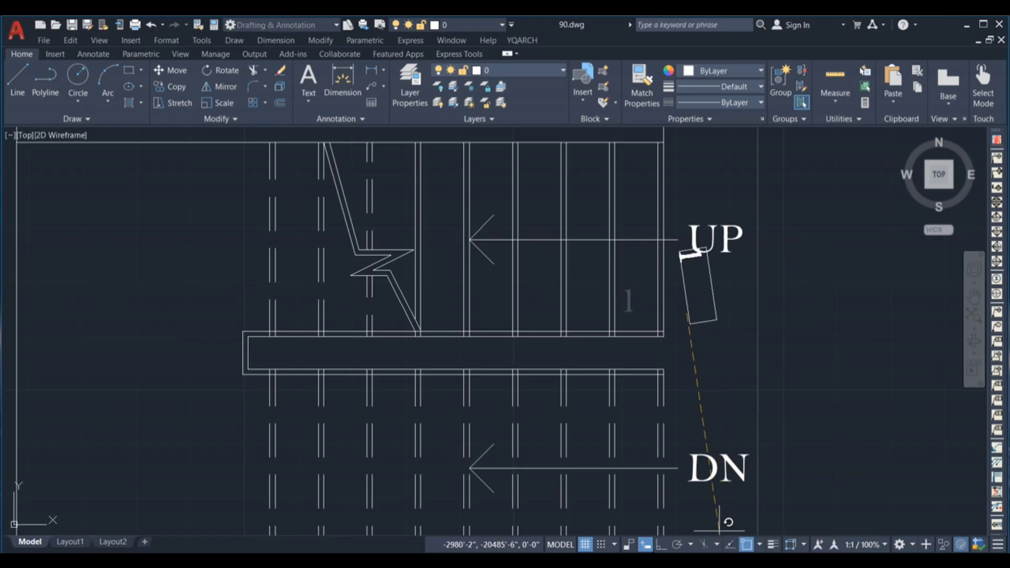
pyautogui.click(661, 545)
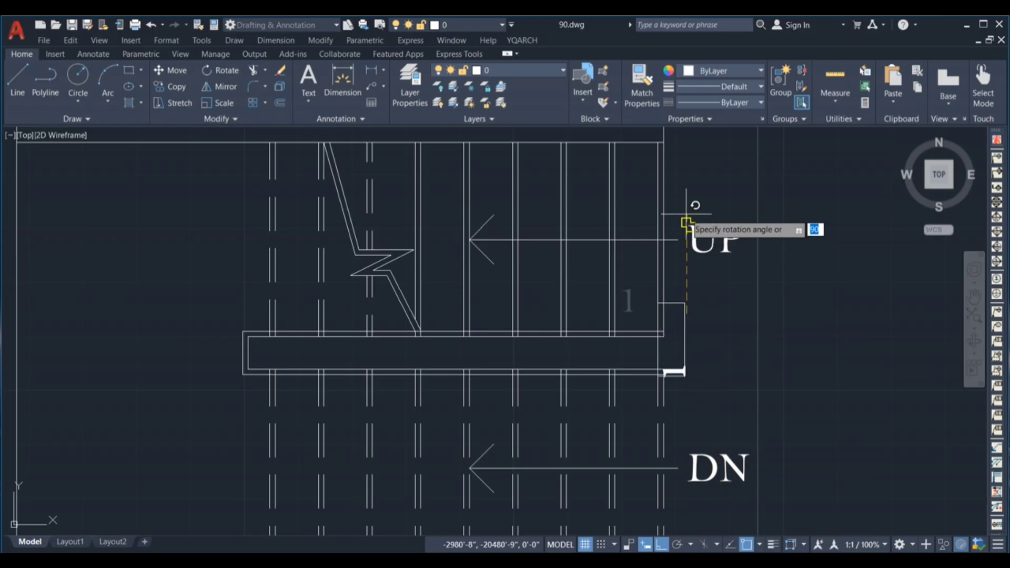
pyautogui.click(686, 214)
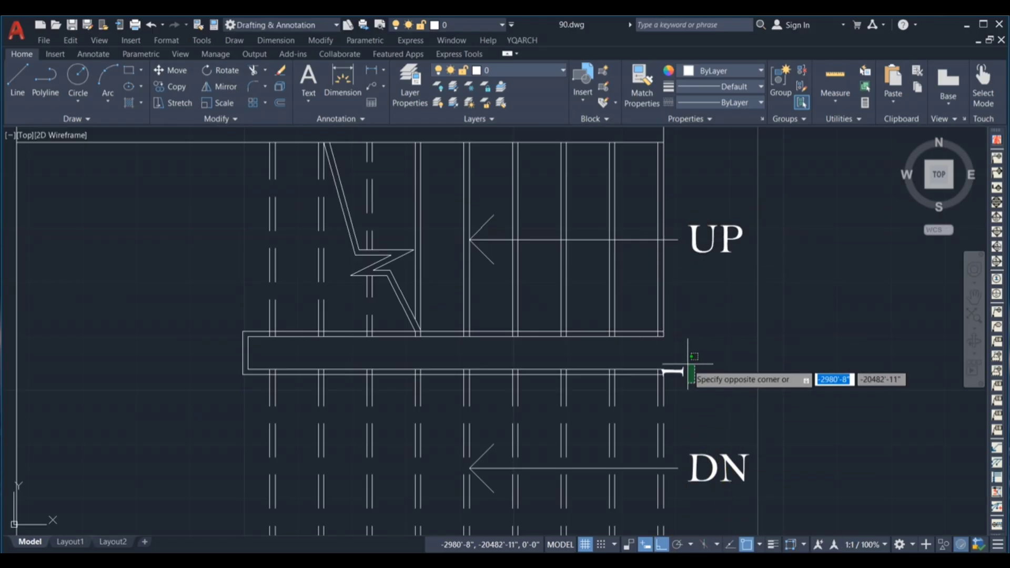
# Step: Turn Ortho off and move the rotated 1 inside the upper flight's first tread, just above the central railing
pyautogui.click(685, 361)
pyautogui.click(682, 378)
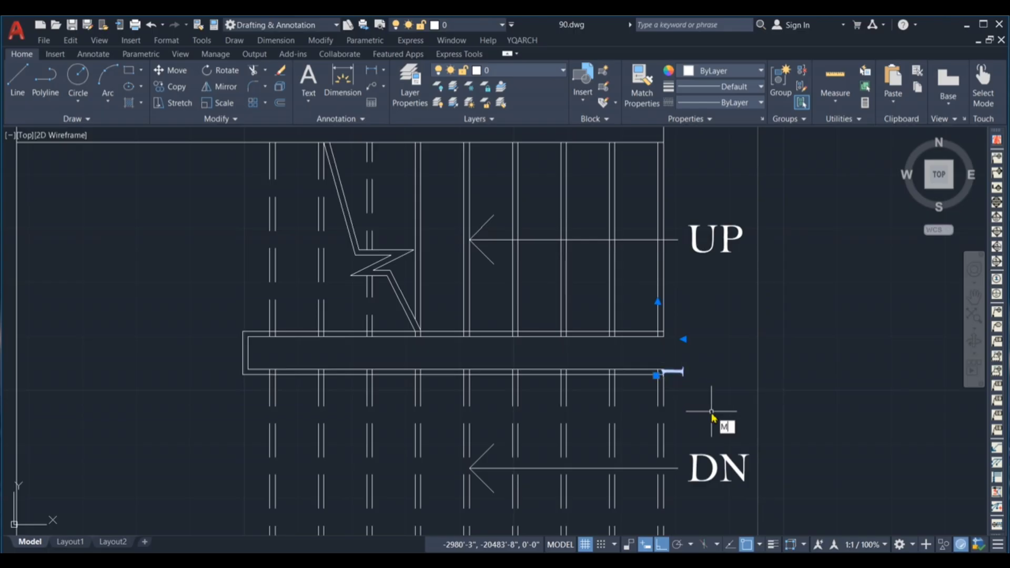
pyautogui.write('m')
pyautogui.press('Return')
pyautogui.scroll(1, 704, 407)
pyautogui.click(688, 342)
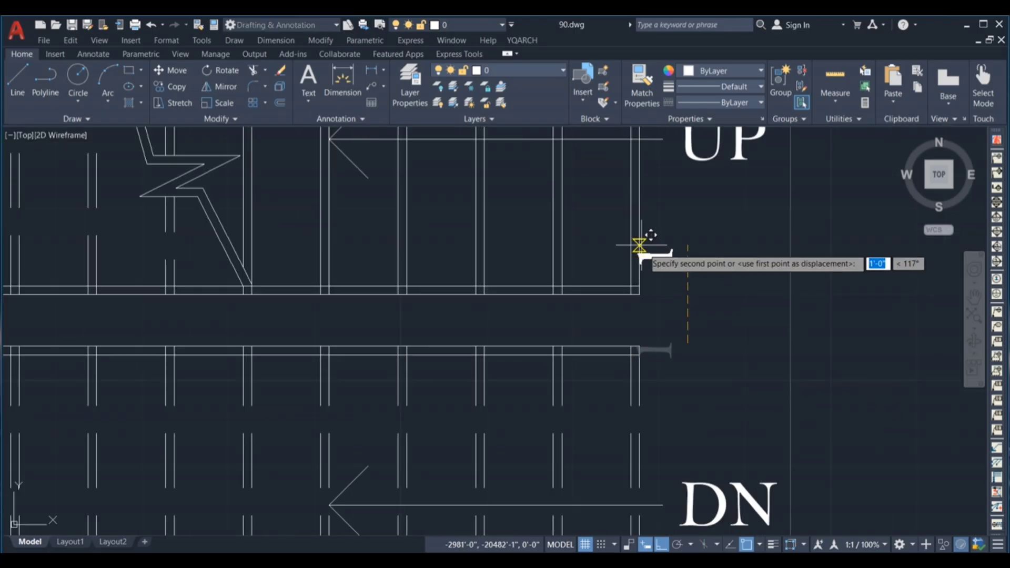
pyautogui.click(661, 546)
pyautogui.scroll(-2, 606, 347)
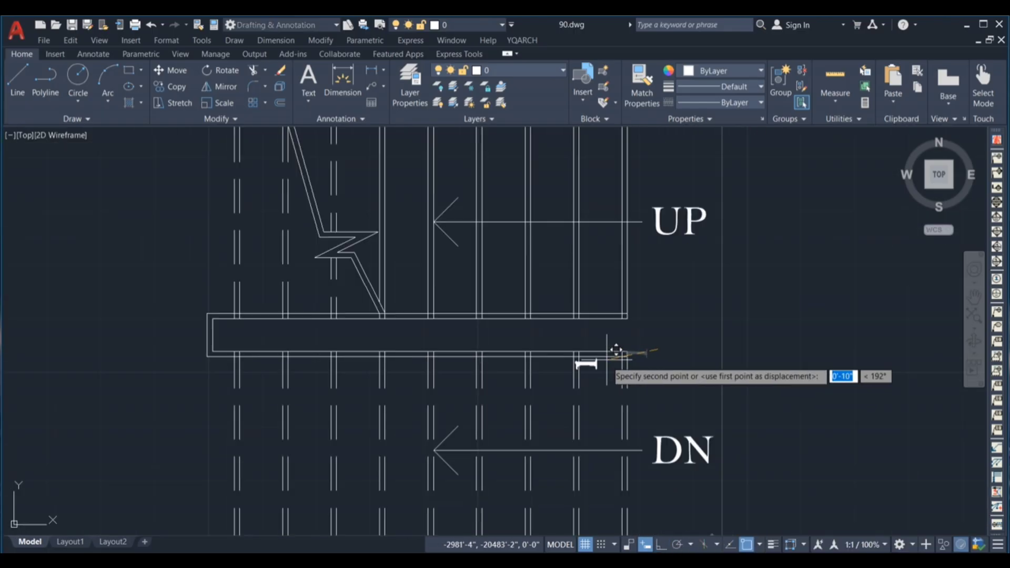
pyautogui.scroll(2, 607, 294)
pyautogui.scroll(2, 625, 319)
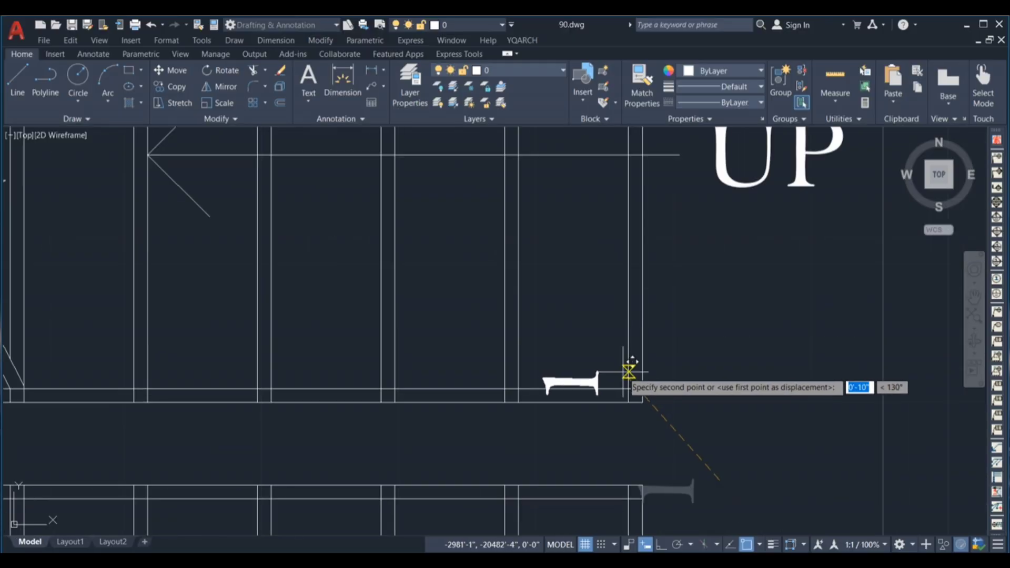
pyautogui.click(626, 337)
pyautogui.scroll(-3, 655, 340)
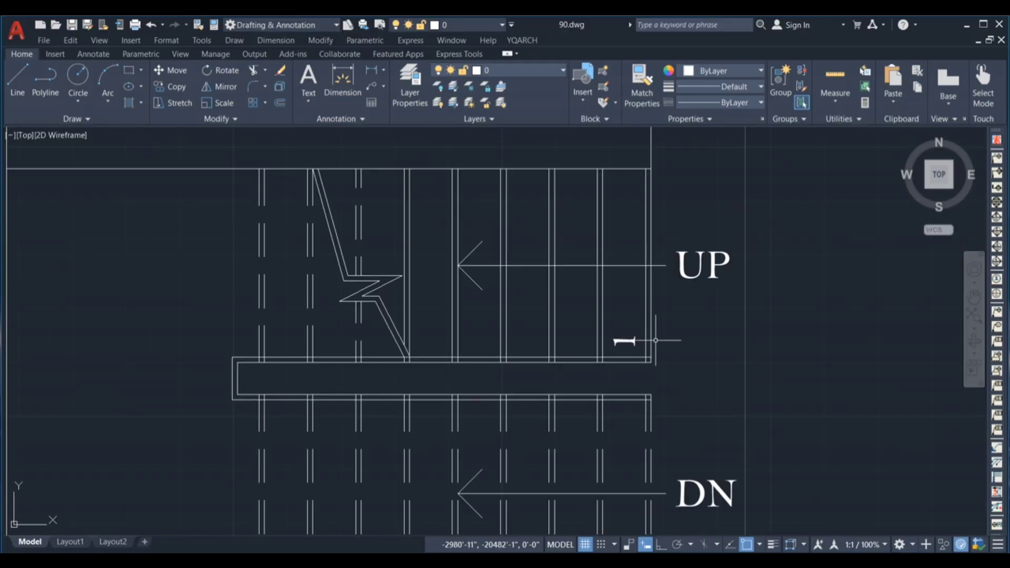
# Step: Copy the tread number 1 into the upper flight's second, third and fourth treads, using the first riser's corner at the railing as base point
pyautogui.click(625, 283)
pyautogui.click(624, 282)
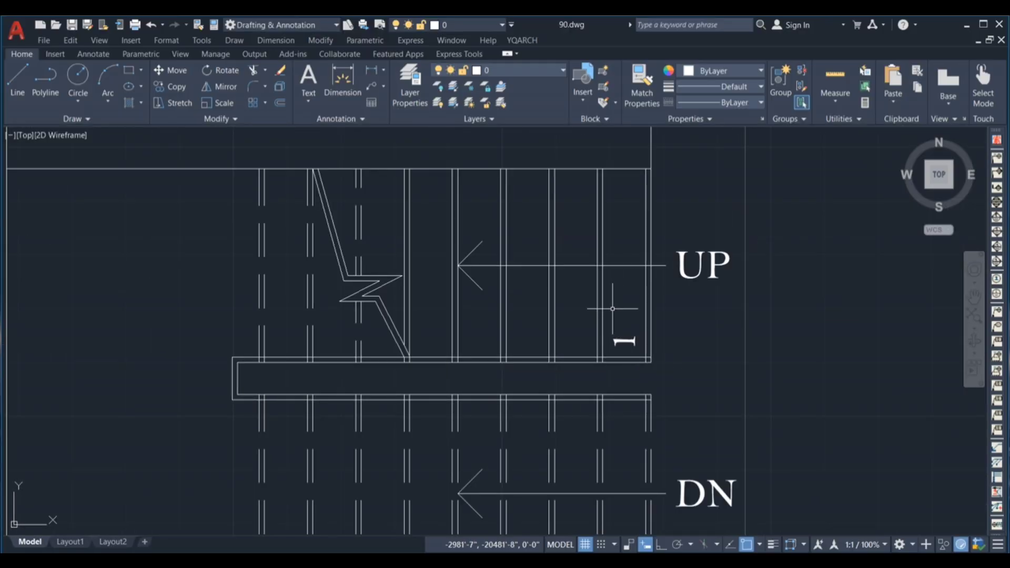
pyautogui.click(620, 342)
pyautogui.click(616, 340)
pyautogui.click(621, 341)
pyautogui.click(615, 326)
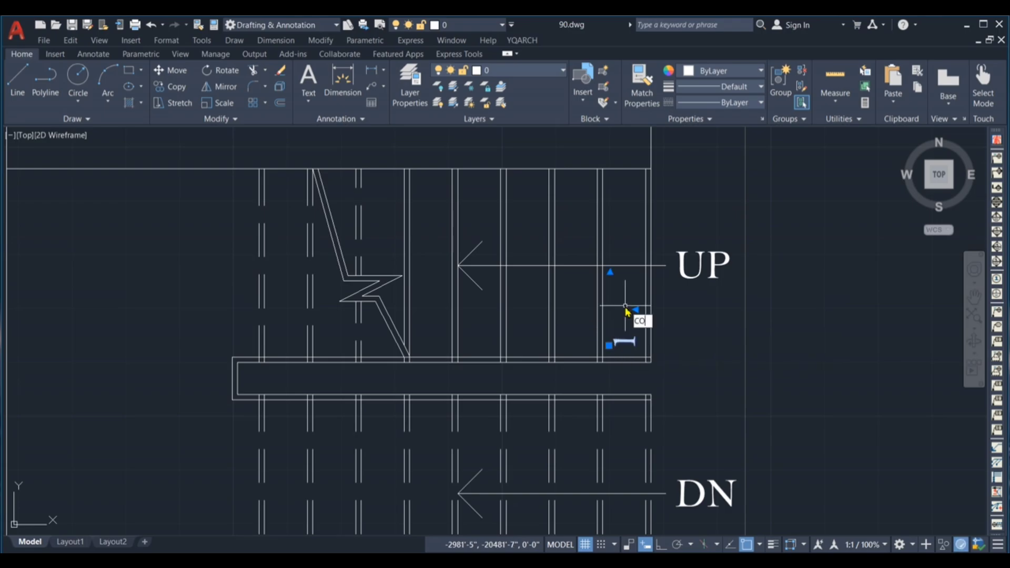
pyautogui.press('Return')
pyautogui.scroll(3, 646, 363)
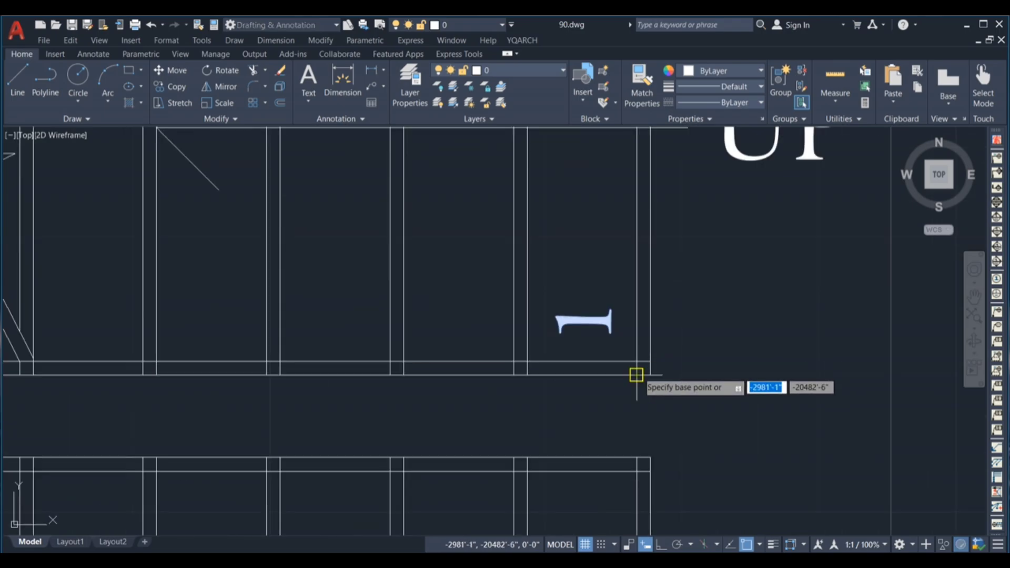
pyautogui.scroll(2, 636, 374)
pyautogui.click(637, 361)
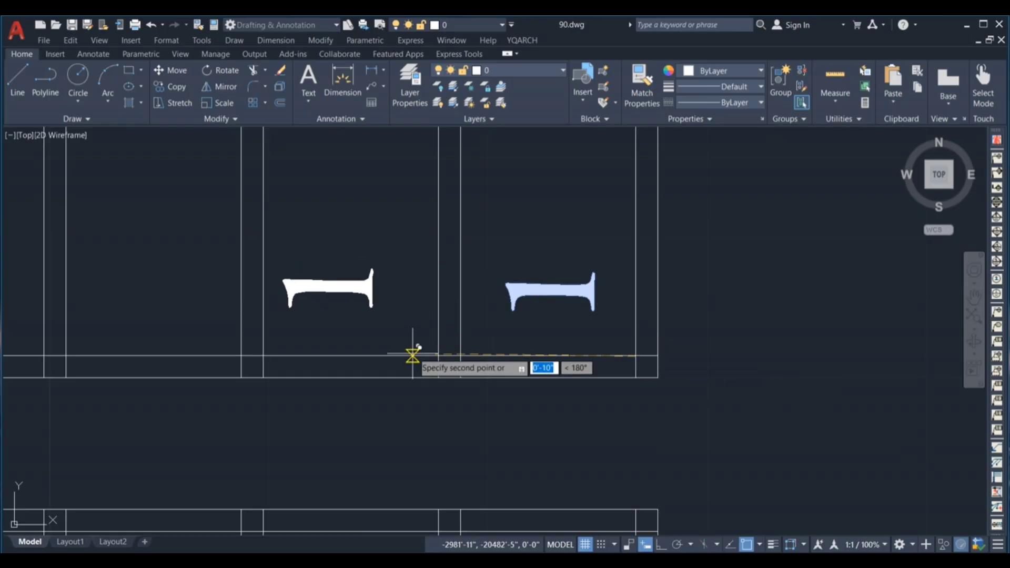
pyautogui.click(439, 356)
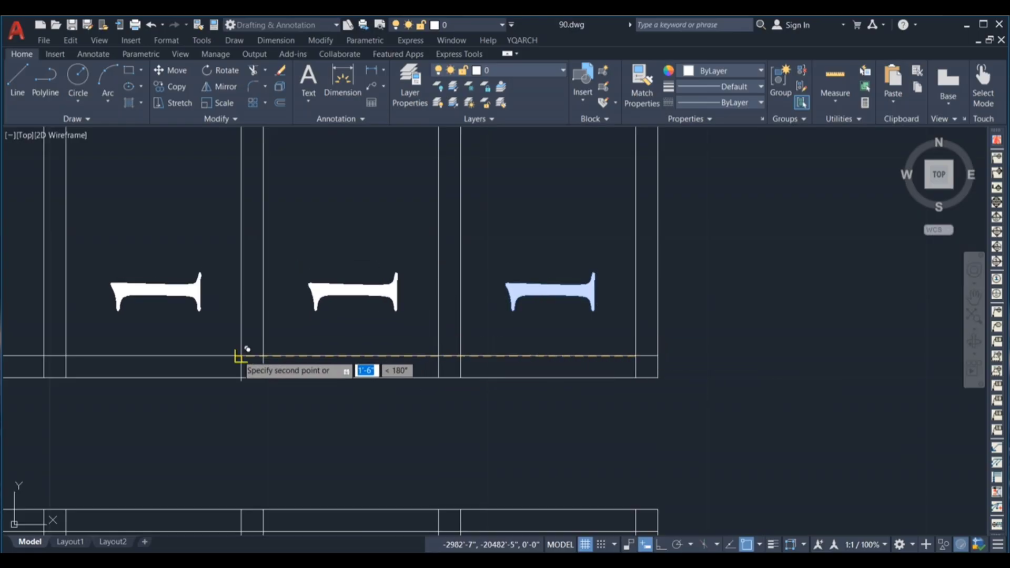
pyautogui.scroll(-2, 721, 305)
pyautogui.click(295, 332)
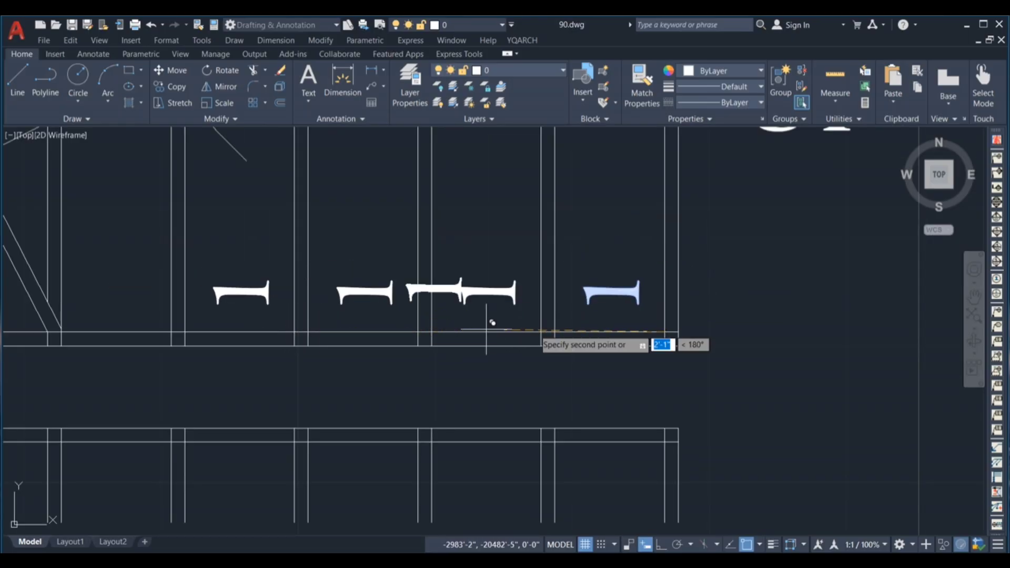
# Step: Continue placing copies of the number 1 at each riser in the upper flight's remaining treads, up to the railing's far end
pyautogui.scroll(-2, 442, 338)
pyautogui.scroll(5, 509, 316)
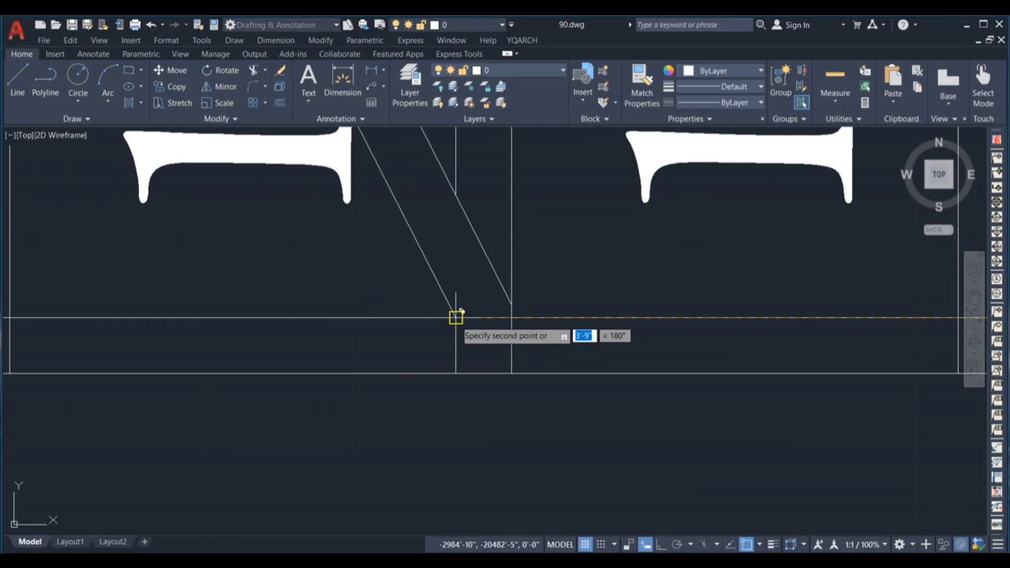
pyautogui.scroll(-4, 455, 317)
pyautogui.scroll(3, 487, 334)
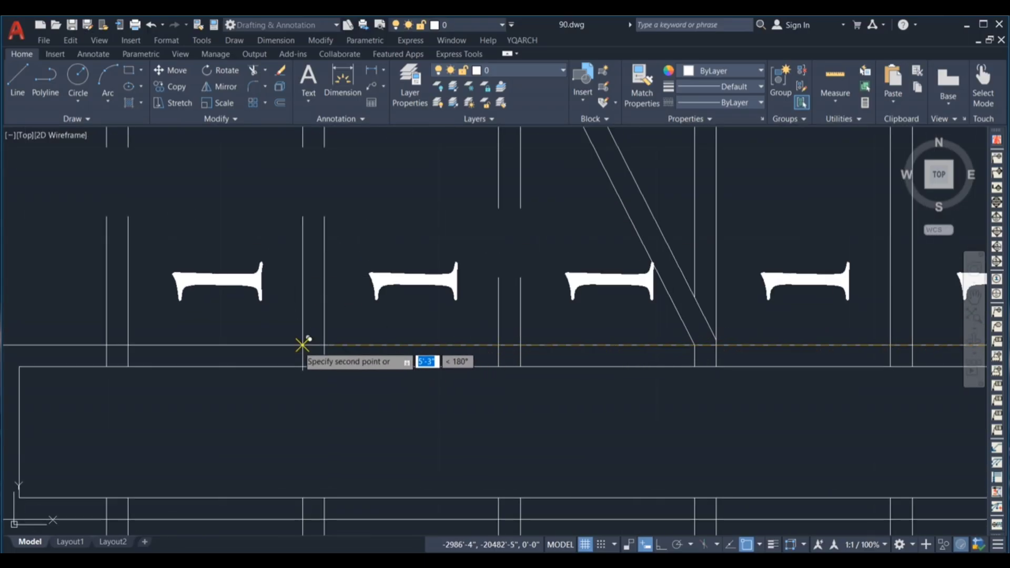
pyautogui.scroll(-3, 345, 332)
pyautogui.scroll(2, 336, 328)
pyautogui.click(342, 359)
pyautogui.scroll(-1, 337, 271)
pyautogui.press('Escape')
# Step: Change the copied number in the upper flight's second tread to 2
pyautogui.scroll(-2, 363, 272)
pyautogui.scroll(2, 536, 282)
pyautogui.click(571, 281)
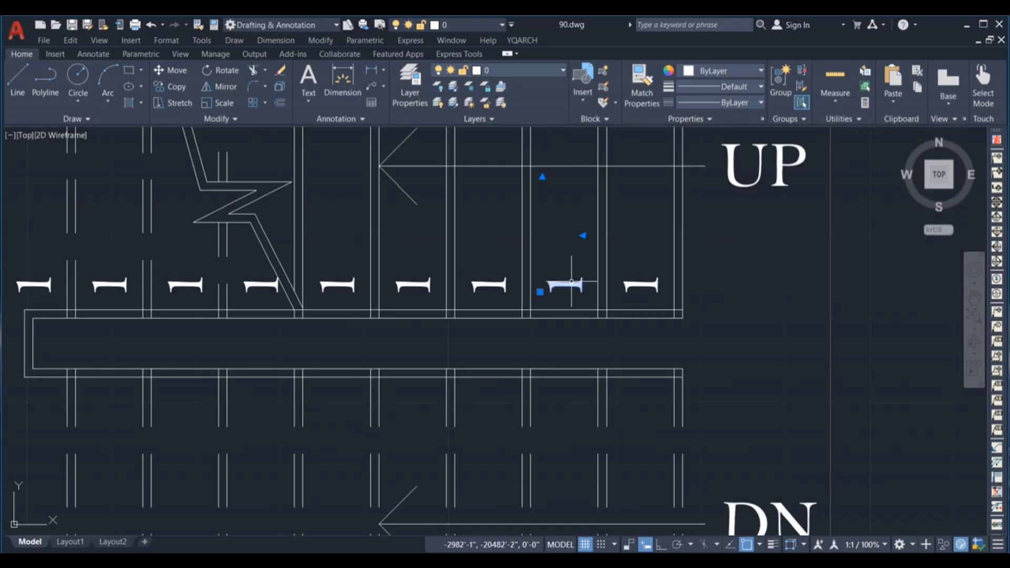
pyautogui.doubleClick(565, 286)
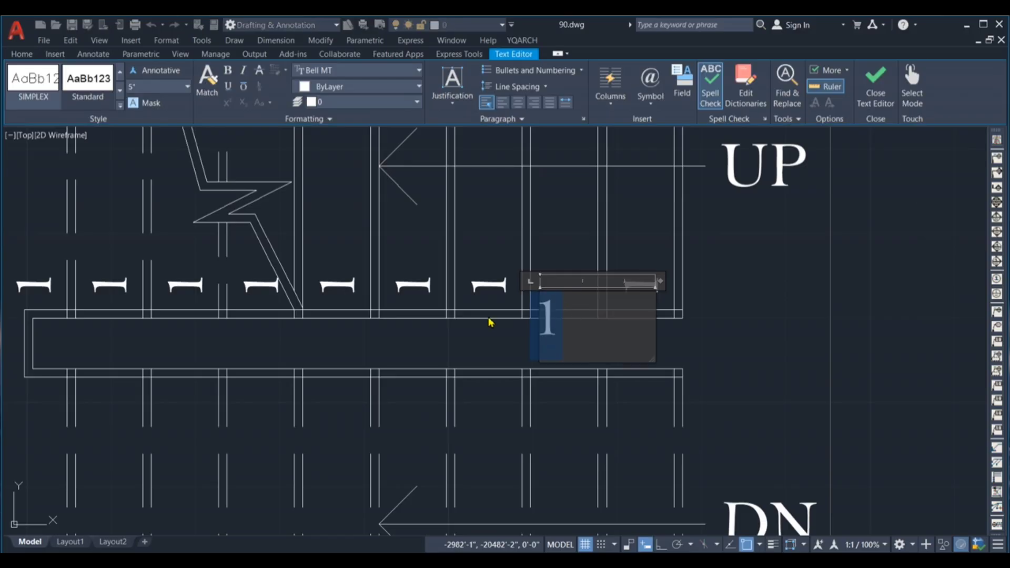
pyautogui.write('2')
pyautogui.click(565, 227)
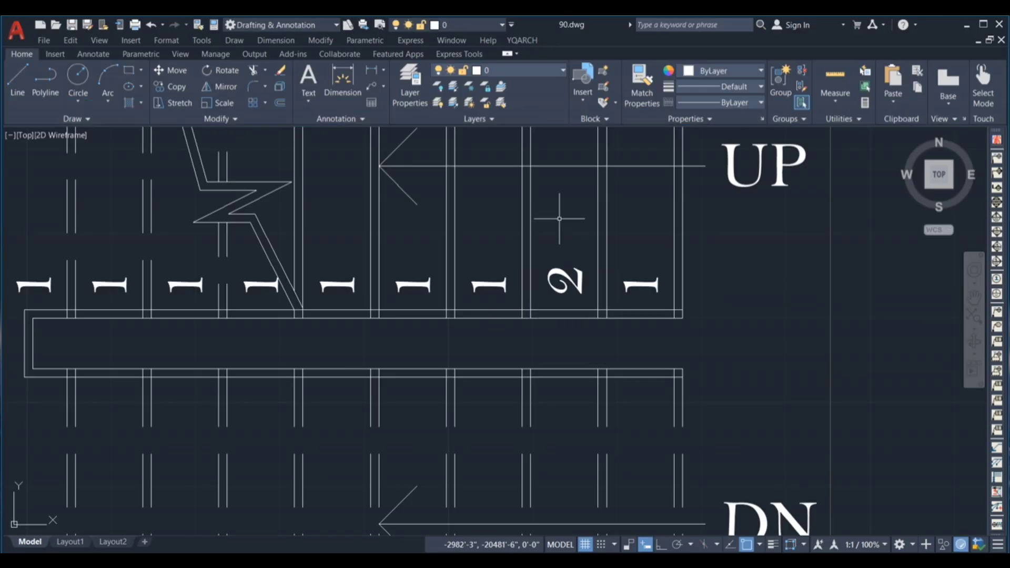
# Step: Renumber the upper flight's remaining copies in sequence from the third tread as 3, 4, 5, 6, 8, 9 and 10
pyautogui.click(485, 282)
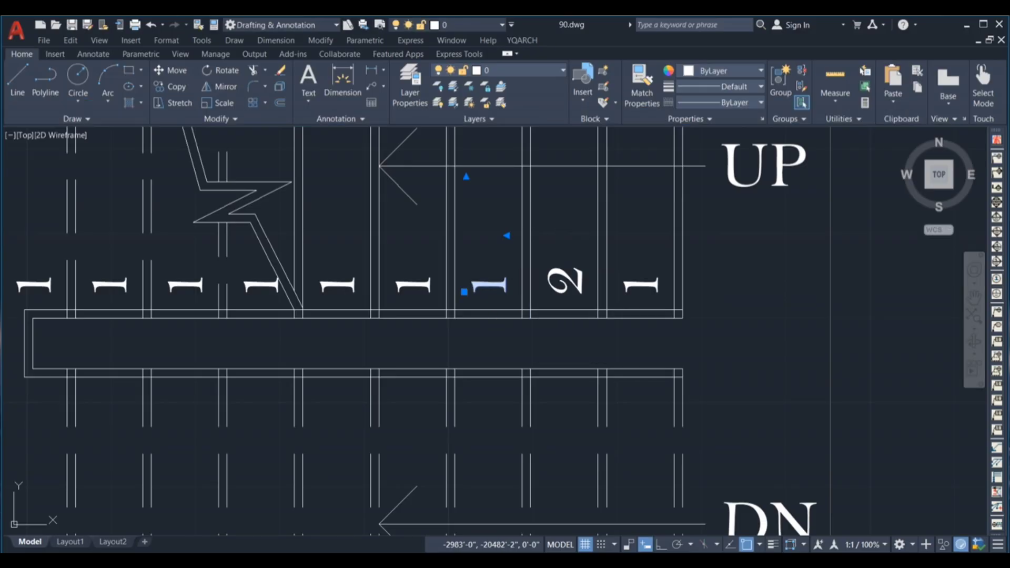
pyautogui.doubleClick(484, 284)
pyautogui.write('3')
pyautogui.click(451, 243)
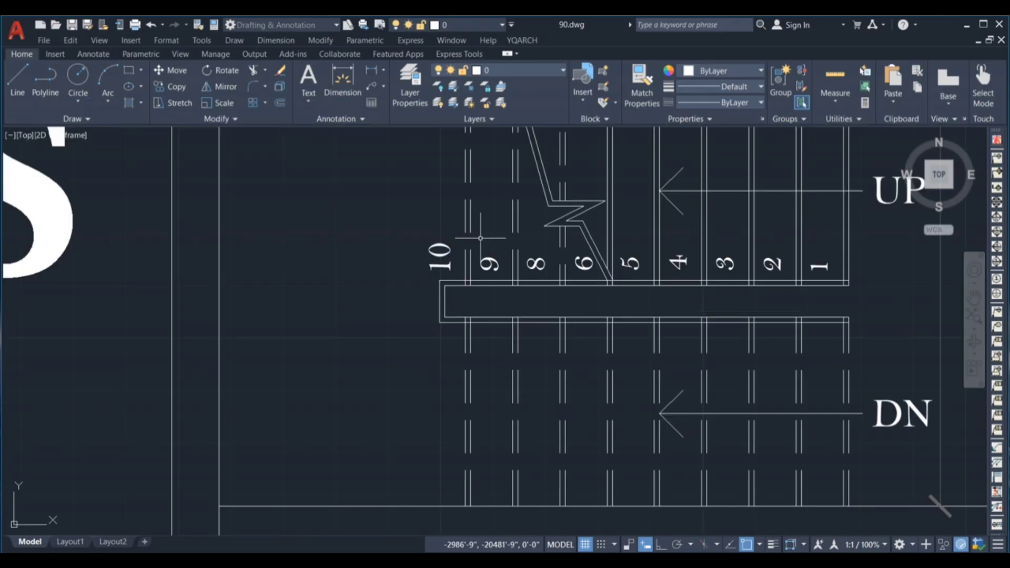
# Step: Copy the upper flight's whole row of tread numbers down to the lower flight, just below the central railing
pyautogui.scroll(-2, 517, 282)
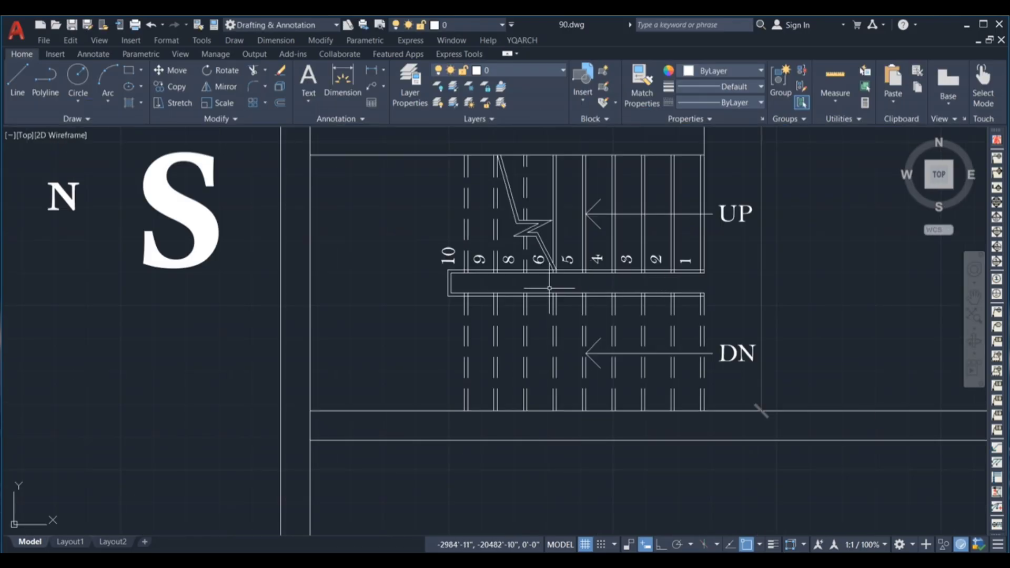
pyautogui.scroll(-2, 568, 284)
pyautogui.scroll(2, 598, 272)
pyautogui.click(404, 258)
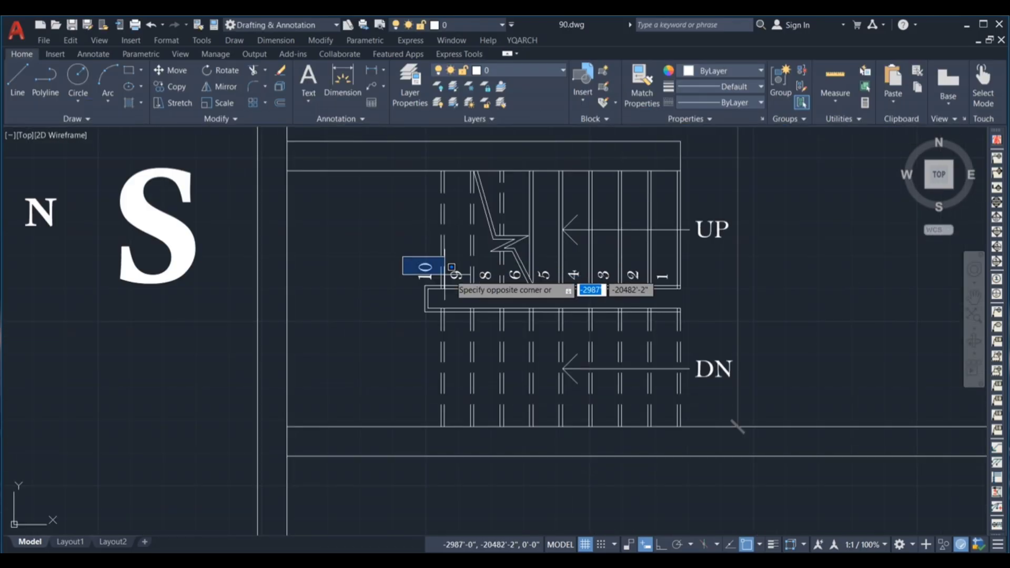
pyautogui.click(728, 311)
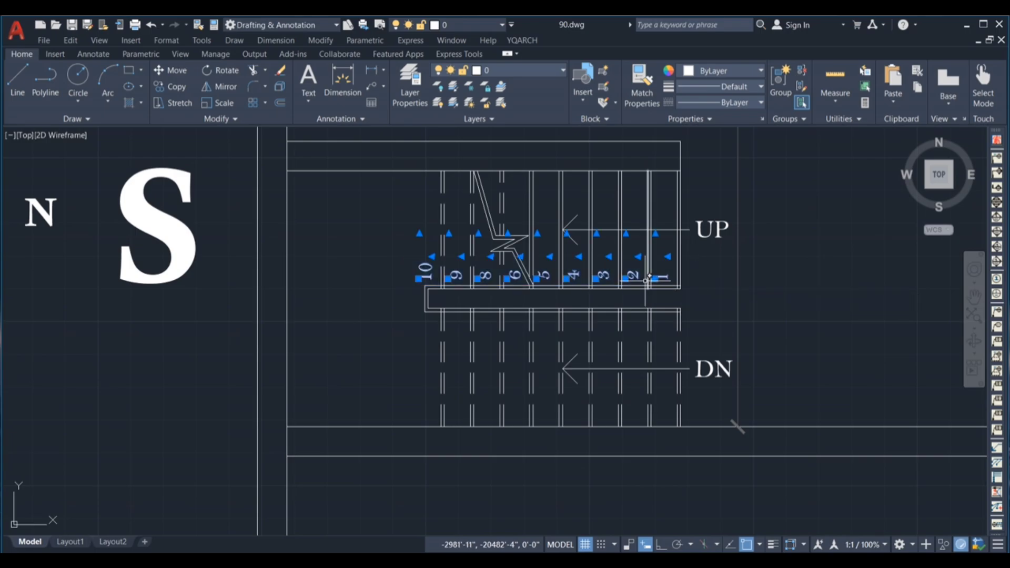
pyautogui.write('co')
pyautogui.press('Return')
pyautogui.scroll(2, 716, 268)
pyautogui.click(420, 270)
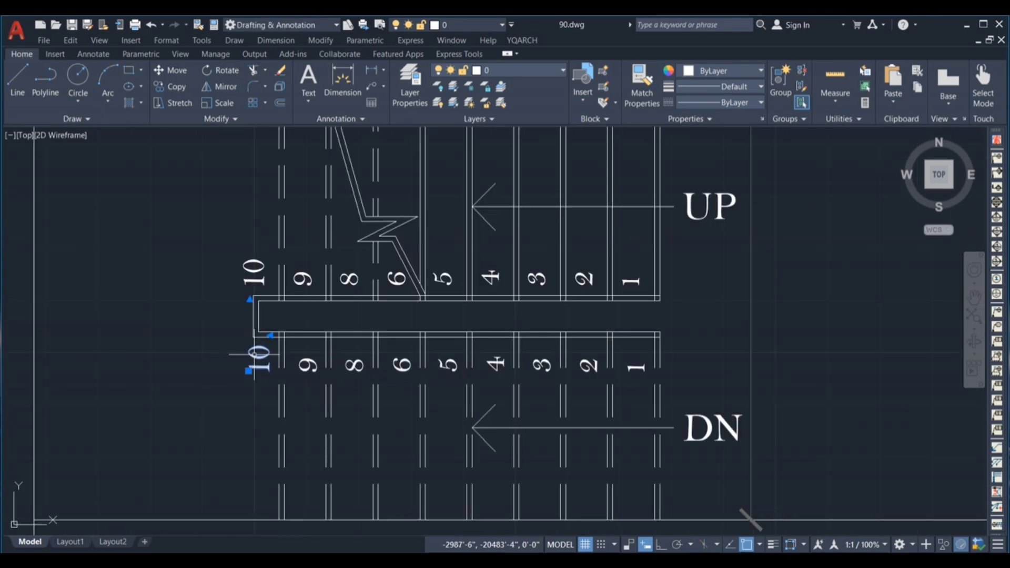
# Step: Renumber the lower flight's copied 10, 9 and 8 as 11, 12 and 13
pyautogui.doubleClick(258, 359)
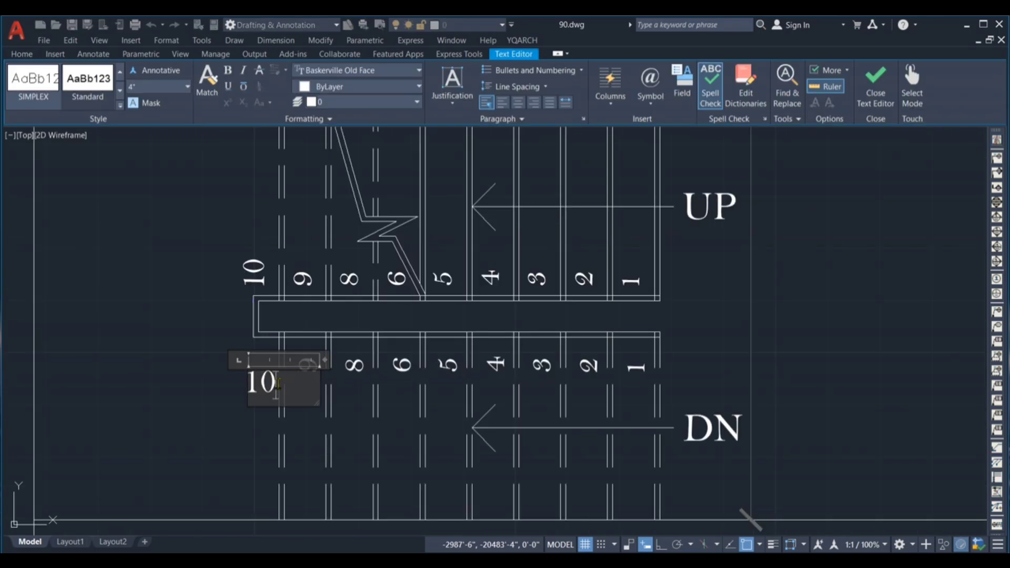
pyautogui.click(147, 331)
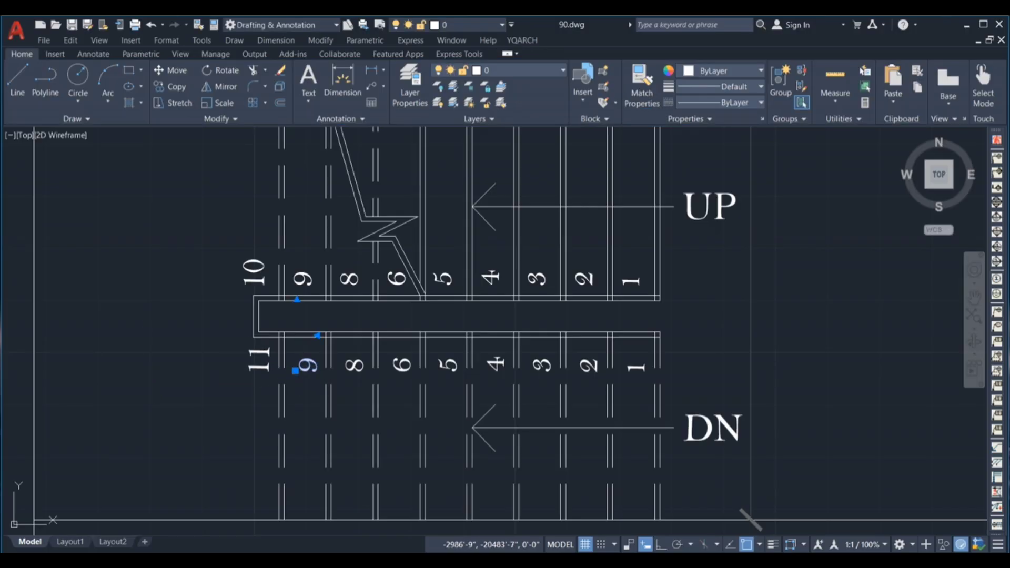
pyautogui.doubleClick(307, 365)
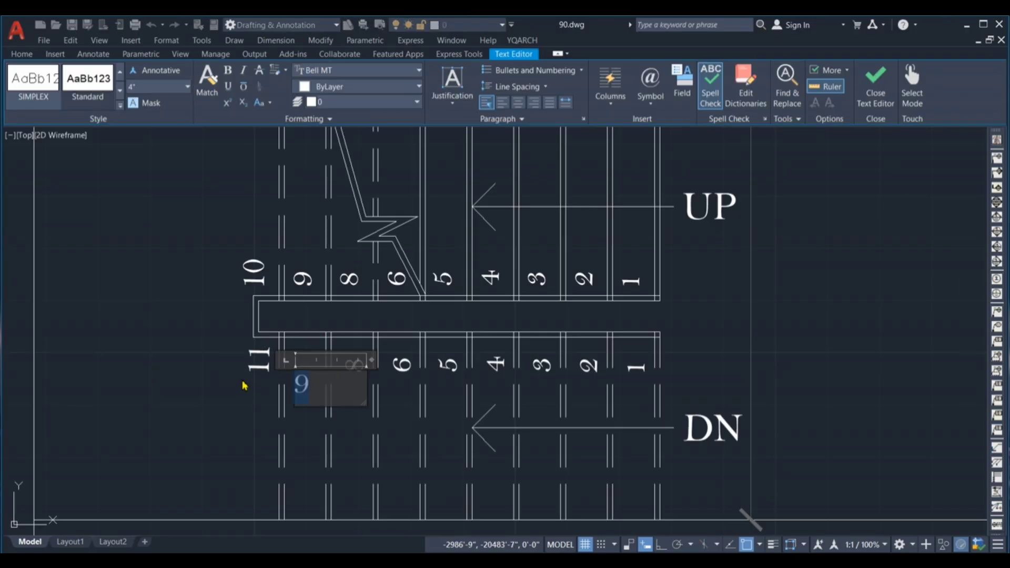
pyautogui.click(113, 289)
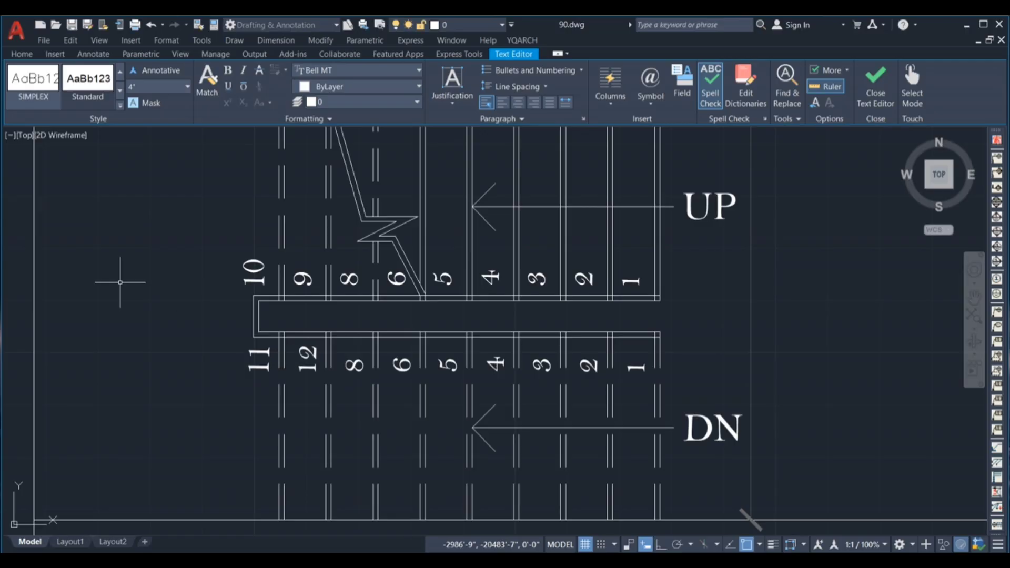
pyautogui.doubleClick(353, 365)
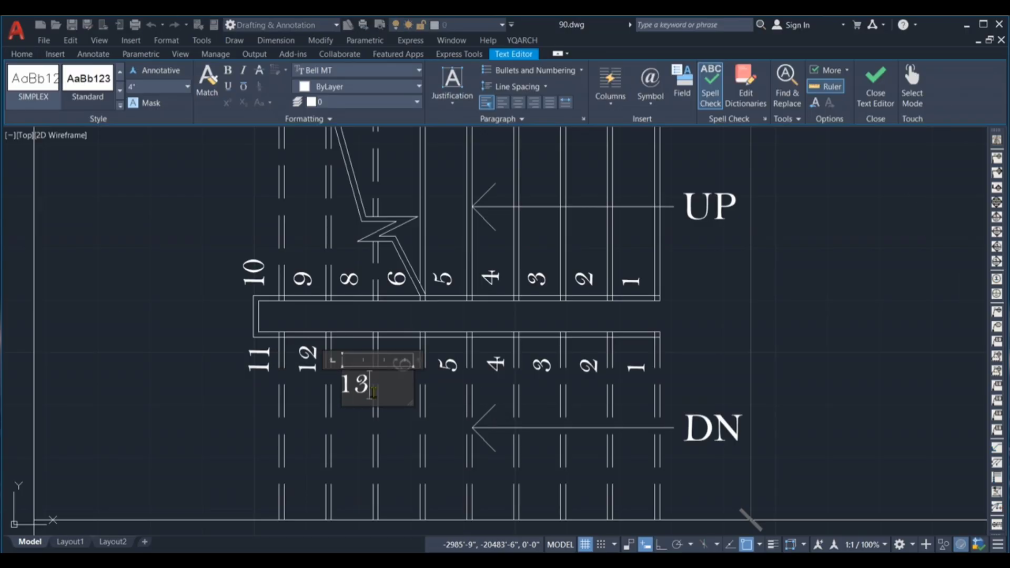
pyautogui.click(428, 402)
# Step: Renumber the lower flight's copied 6, 5 and 4 as 14, 15 and 16
pyautogui.doubleClick(400, 364)
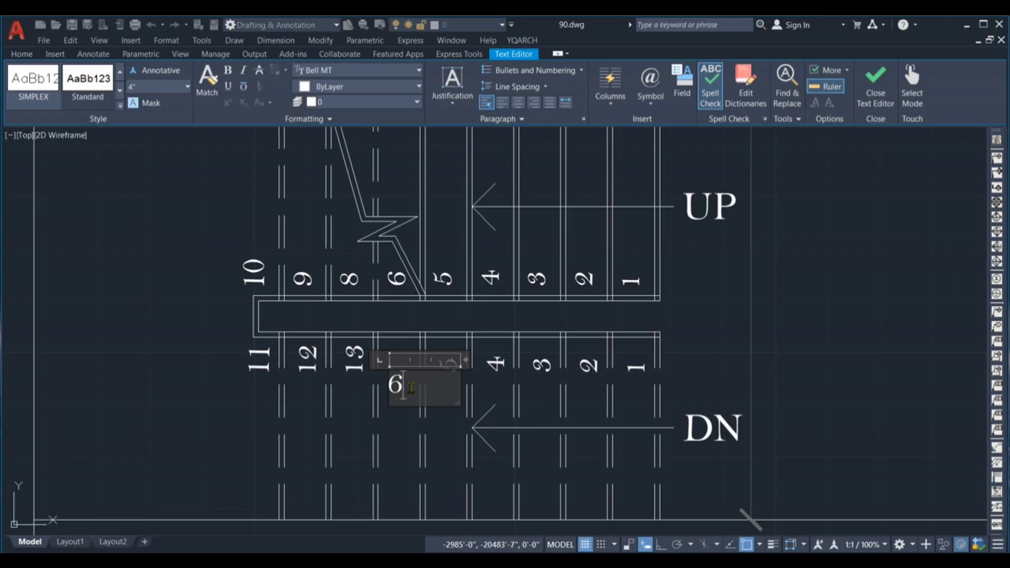
pyautogui.write('14')
pyautogui.click(207, 354)
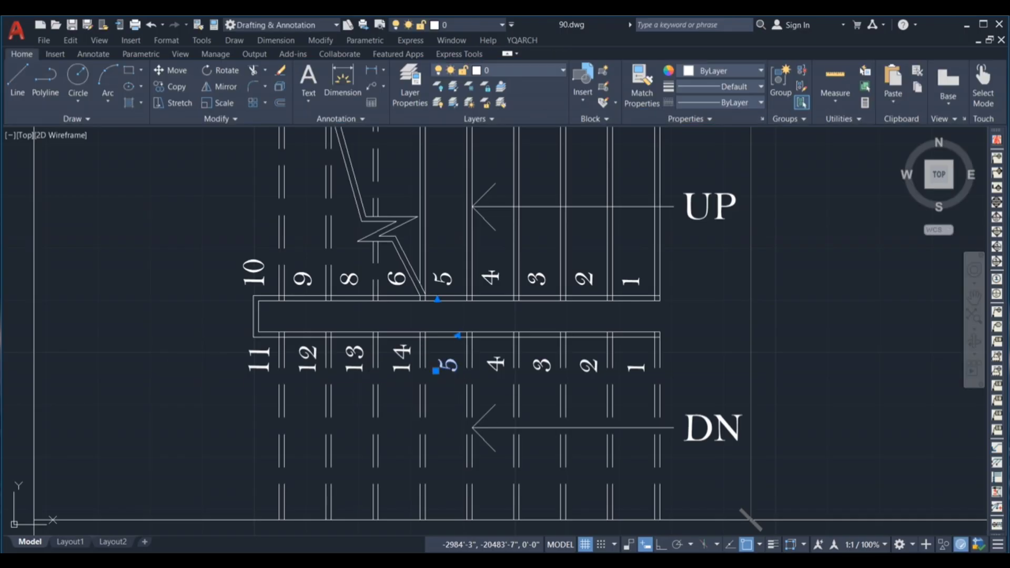
pyautogui.doubleClick(446, 364)
pyautogui.click(396, 399)
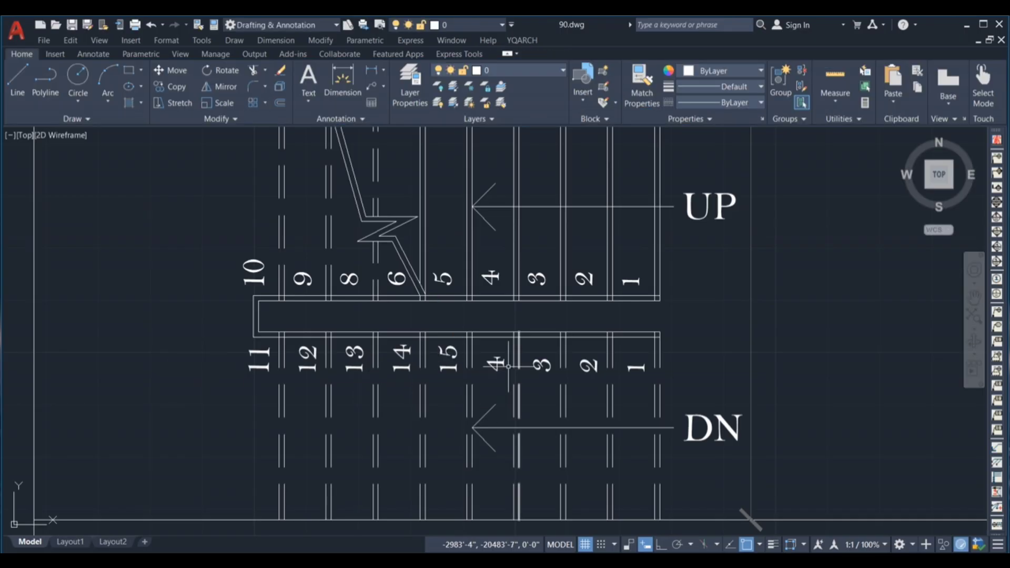
pyautogui.doubleClick(489, 365)
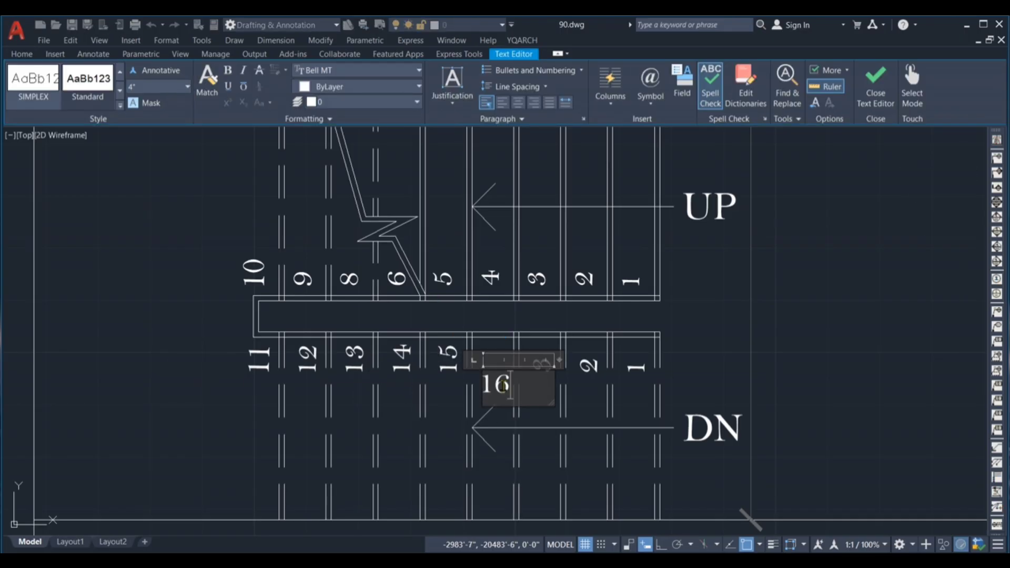
pyautogui.click(569, 375)
# Step: Renumber the lower flight's copied 3, 2 and 1 as 17, 18 and 19
pyautogui.doubleClick(544, 364)
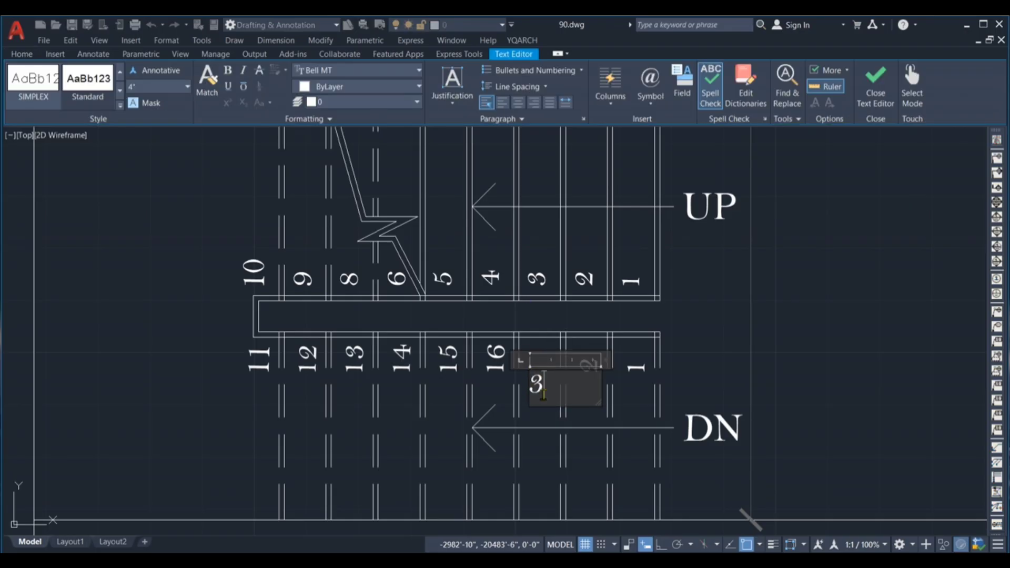
pyautogui.click(487, 405)
pyautogui.doubleClick(596, 364)
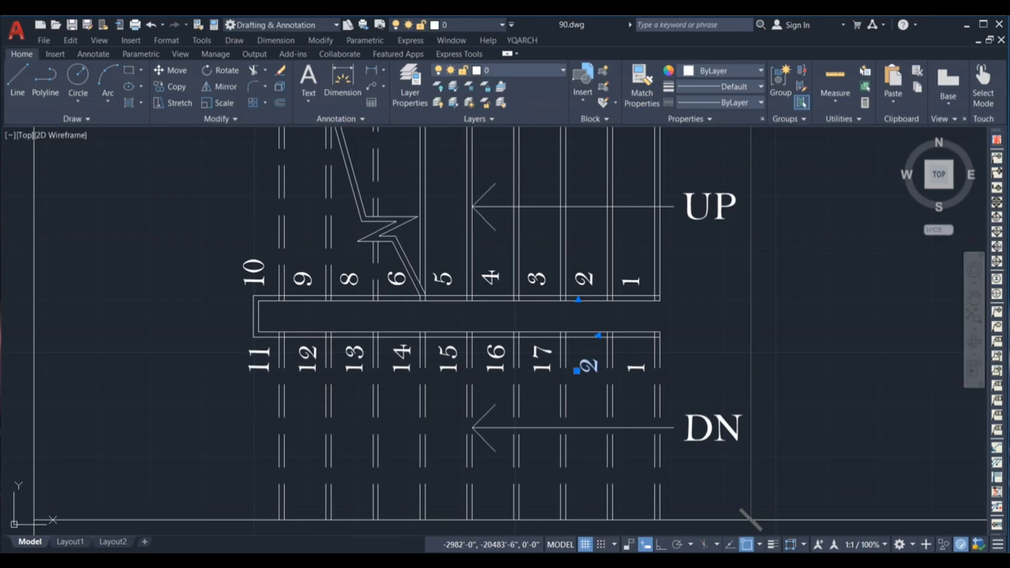
pyautogui.write('18')
pyautogui.click(618, 348)
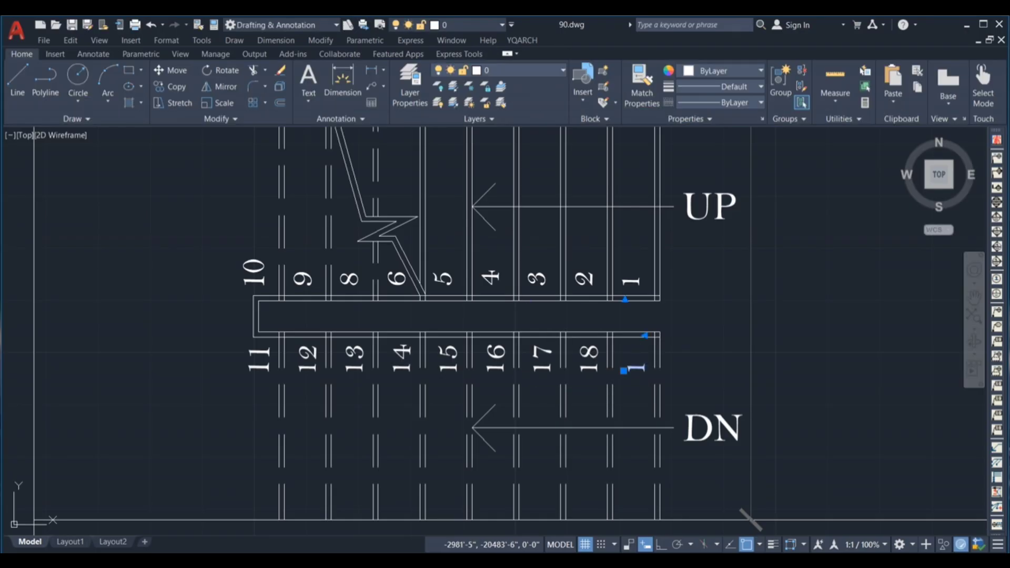
pyautogui.doubleClick(633, 368)
pyautogui.write('19')
pyautogui.click(205, 358)
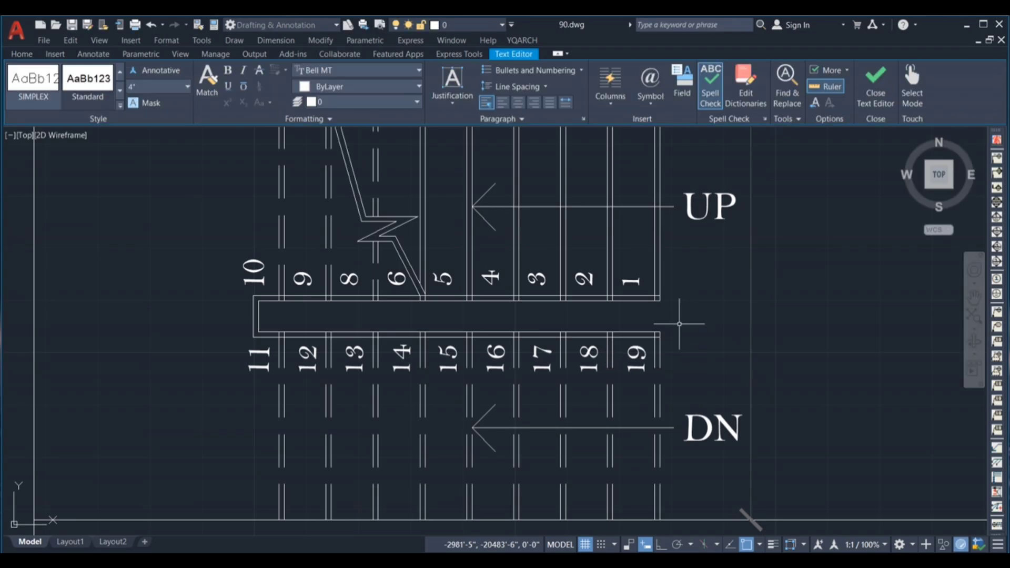
pyautogui.click(204, 348)
pyautogui.press('Escape')
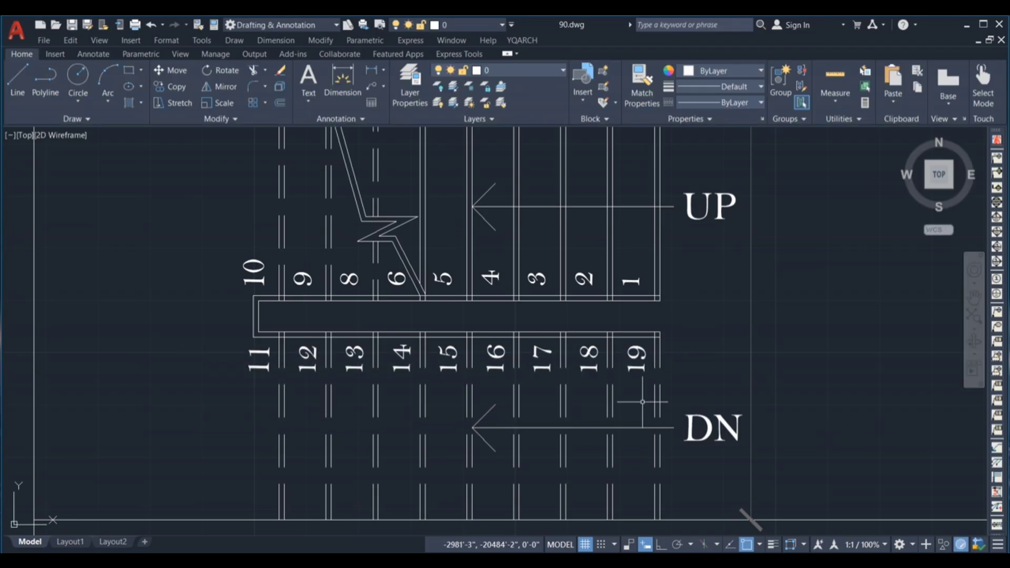
pyautogui.click(207, 315)
pyautogui.click(681, 397)
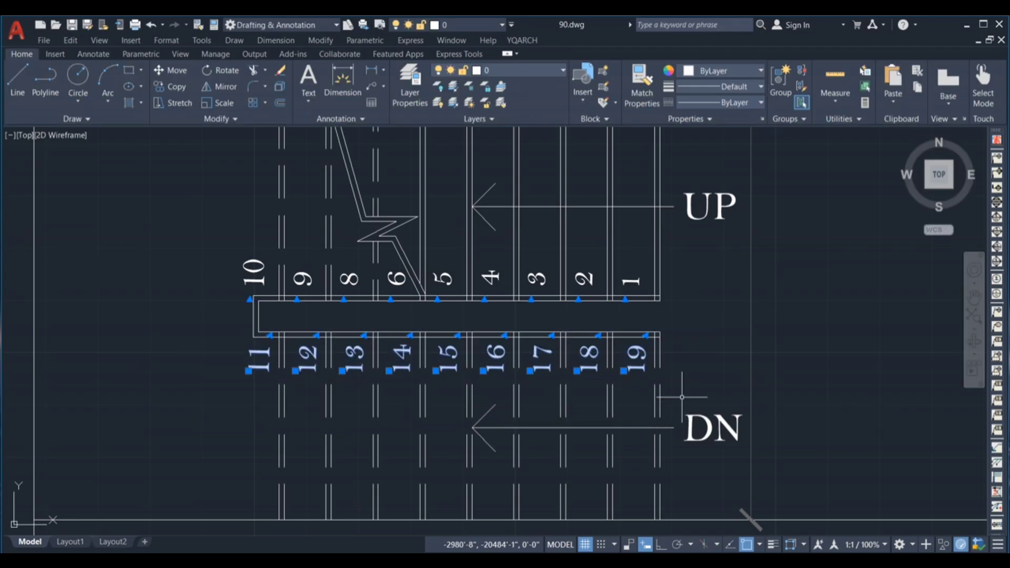
pyautogui.write('m')
pyautogui.press('space')
pyautogui.scroll(4, 619, 353)
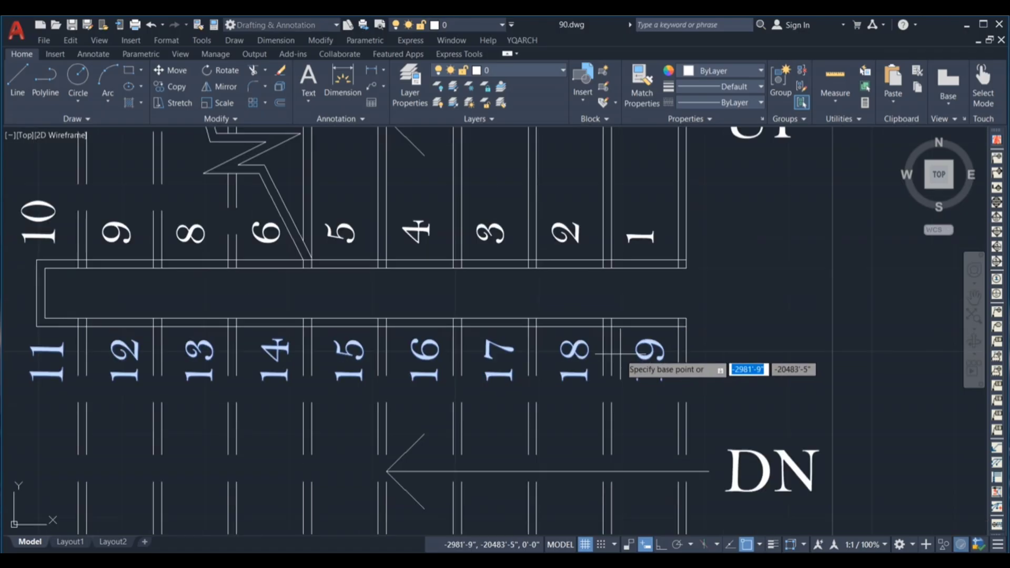
pyautogui.scroll(-4, 636, 344)
pyautogui.scroll(5, 332, 358)
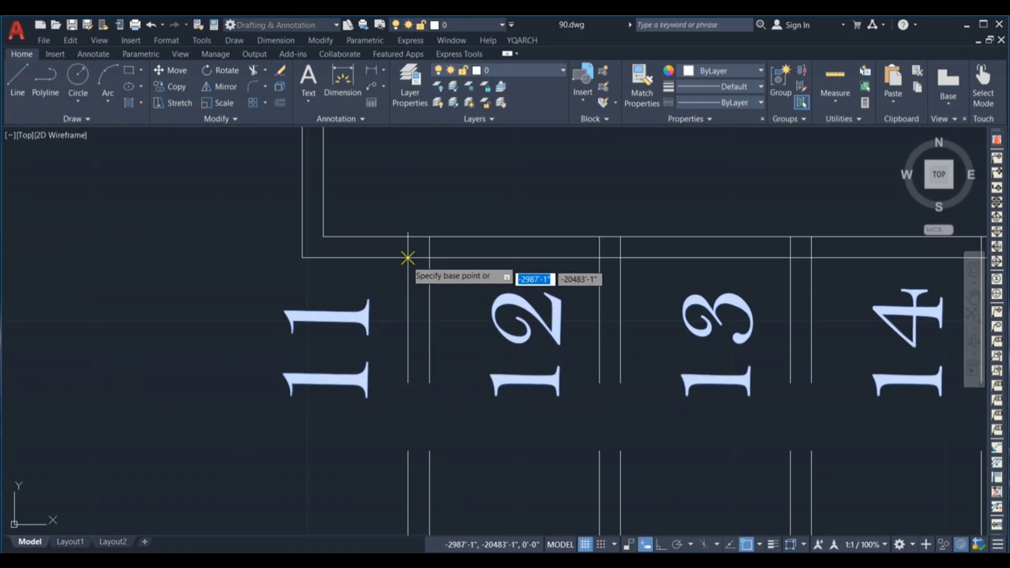
pyautogui.scroll(-3, 368, 263)
pyautogui.scroll(-4, 467, 317)
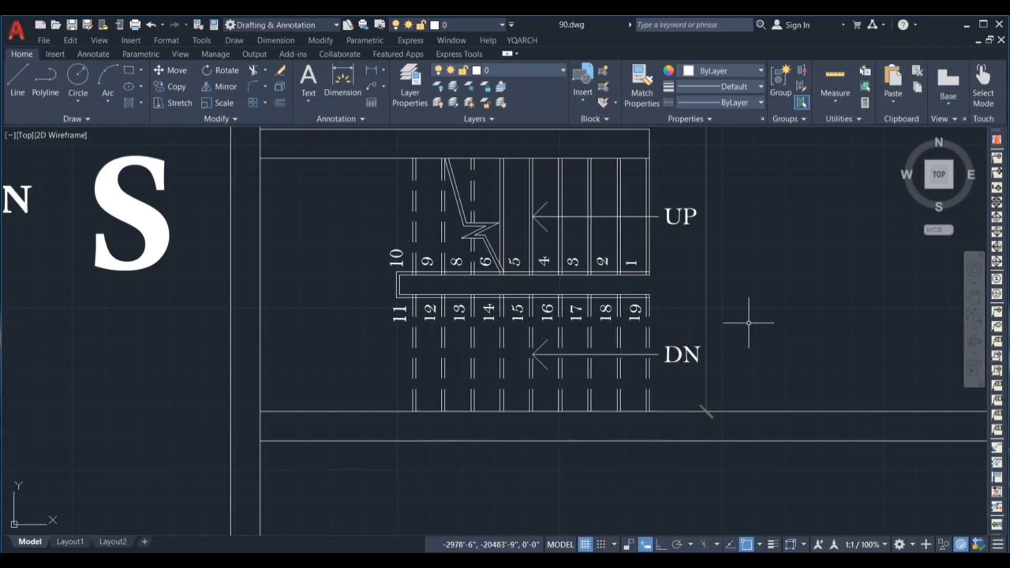
# Step: Copy the DN label to the open landing area at the closed end of the central railing
pyautogui.scroll(-2, 579, 335)
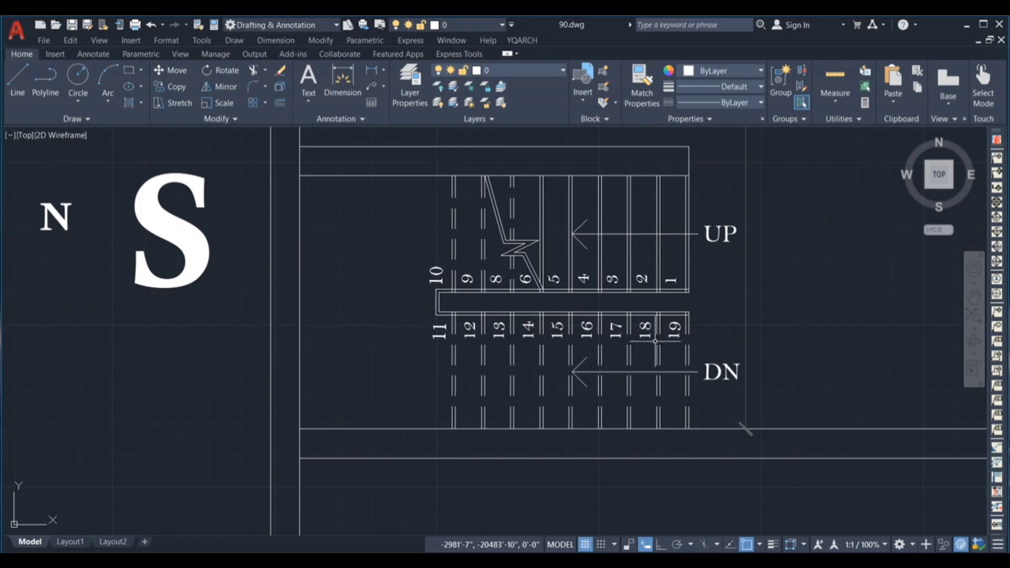
pyautogui.scroll(-2, 503, 336)
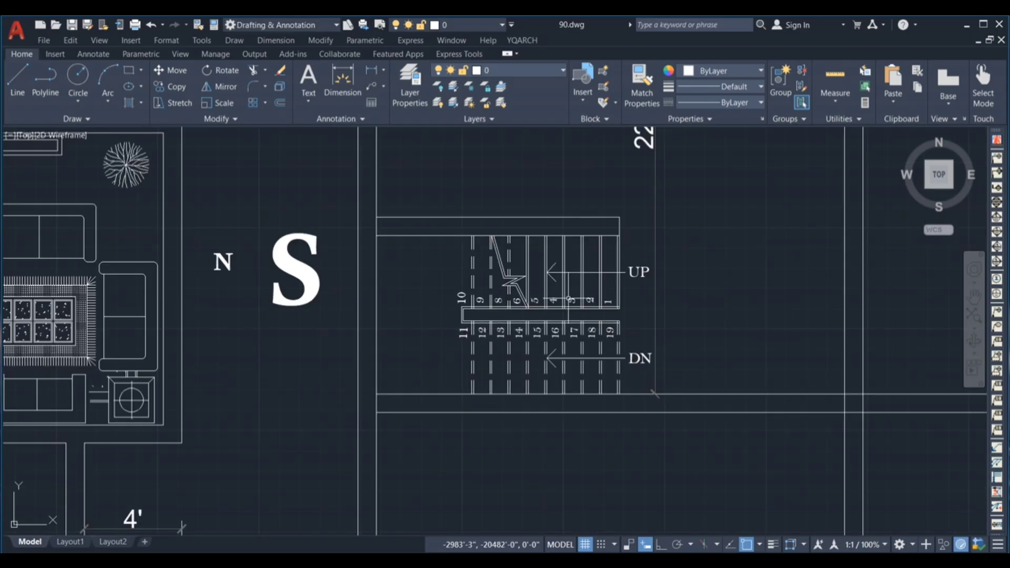
pyautogui.click(638, 358)
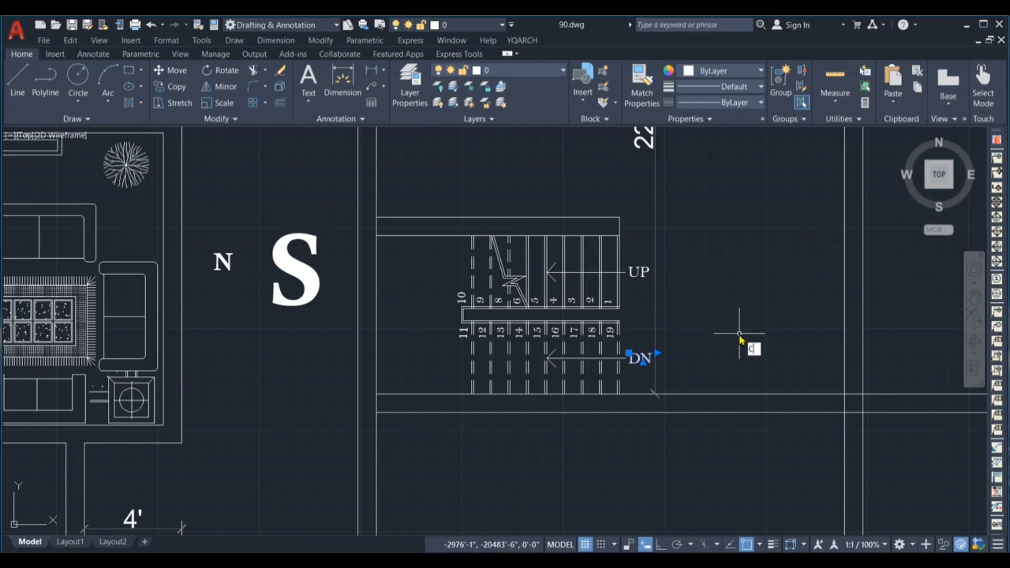
pyautogui.press('Return')
pyautogui.click(708, 355)
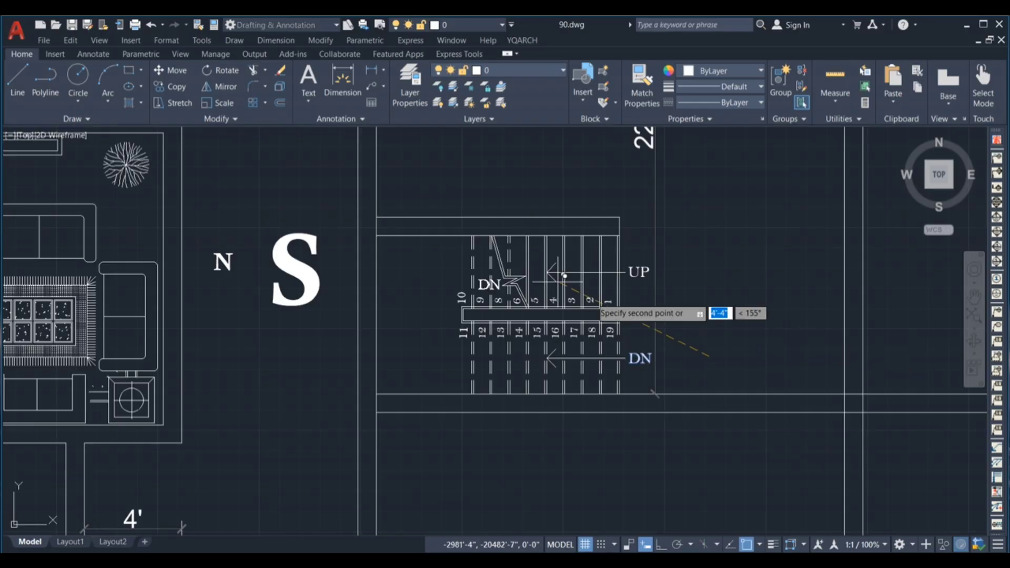
pyautogui.scroll(2, 479, 316)
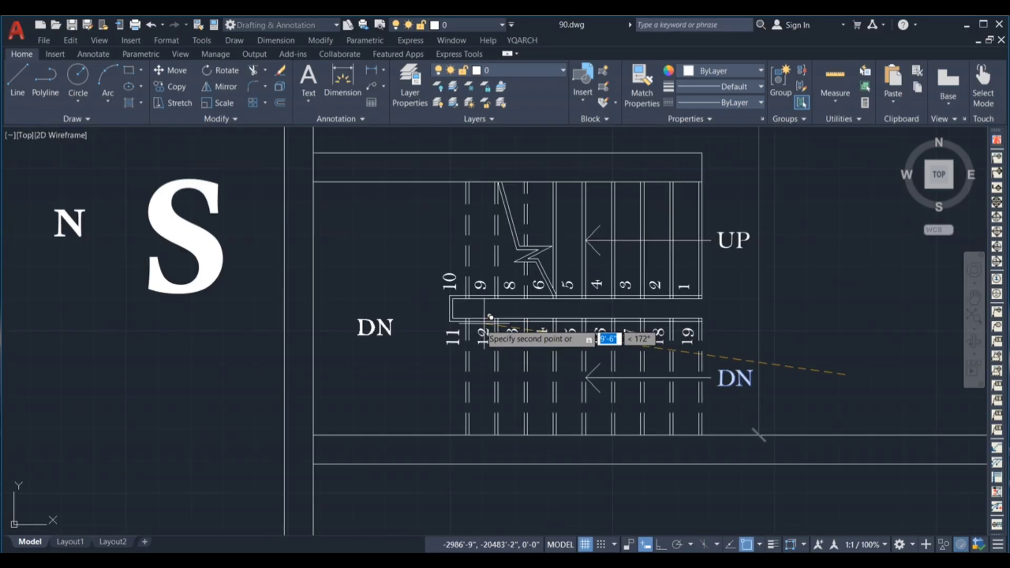
pyautogui.click(495, 318)
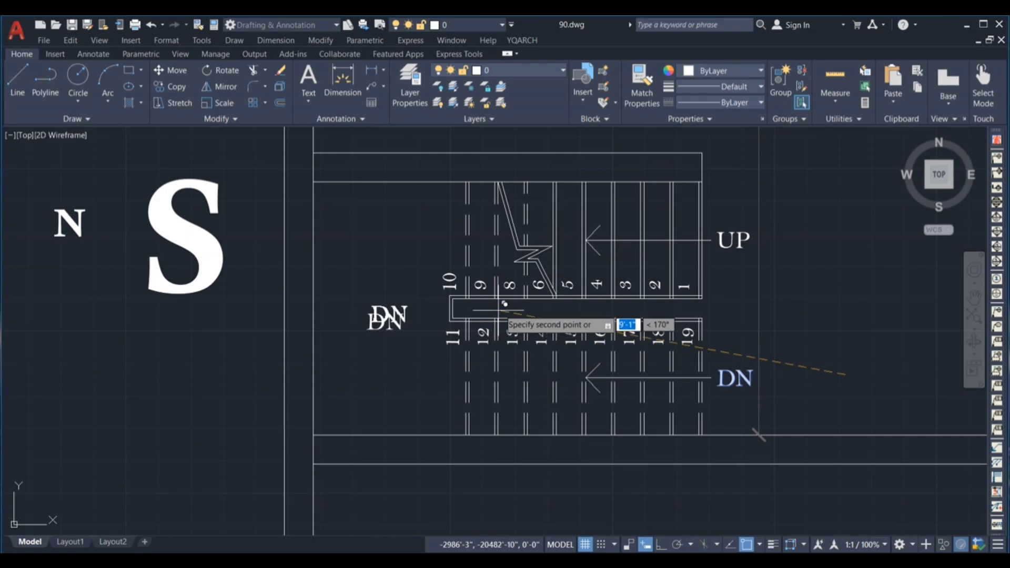
pyautogui.press('Escape')
# Step: Change the copied label to a two-line note, TRADE -9" and RISER - 7", widen its text frame, and turn it vertical on the landing
pyautogui.doubleClick(392, 320)
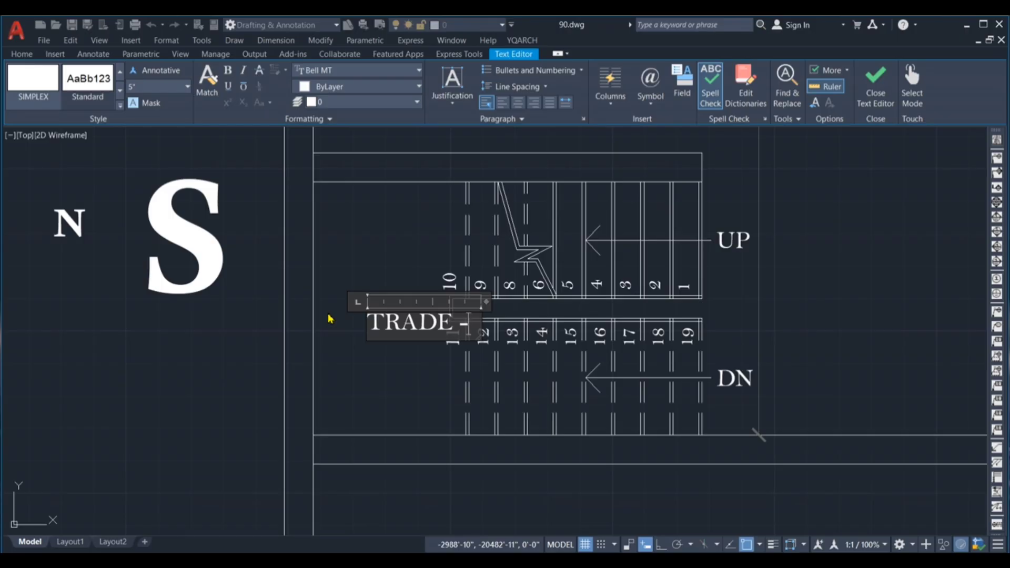
pyautogui.write('TRADE -9"')
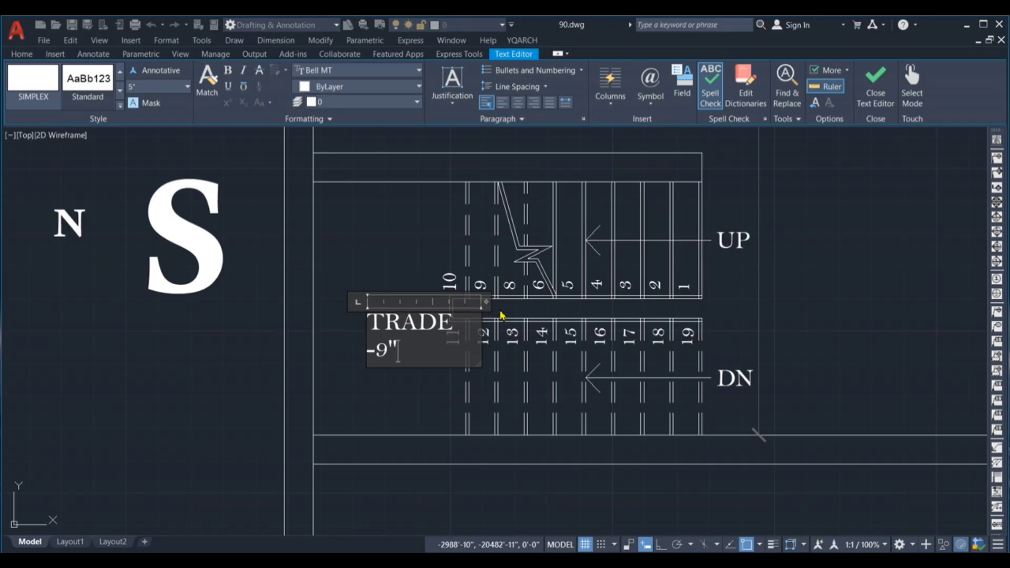
pyautogui.moveTo(487, 302); pyautogui.dragTo(551, 302)
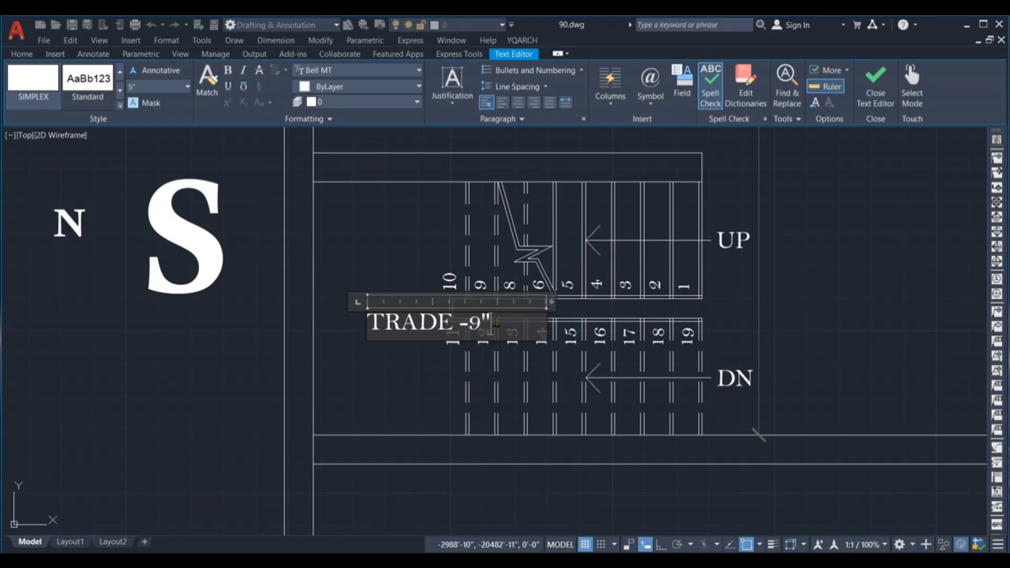
pyautogui.press('Return')
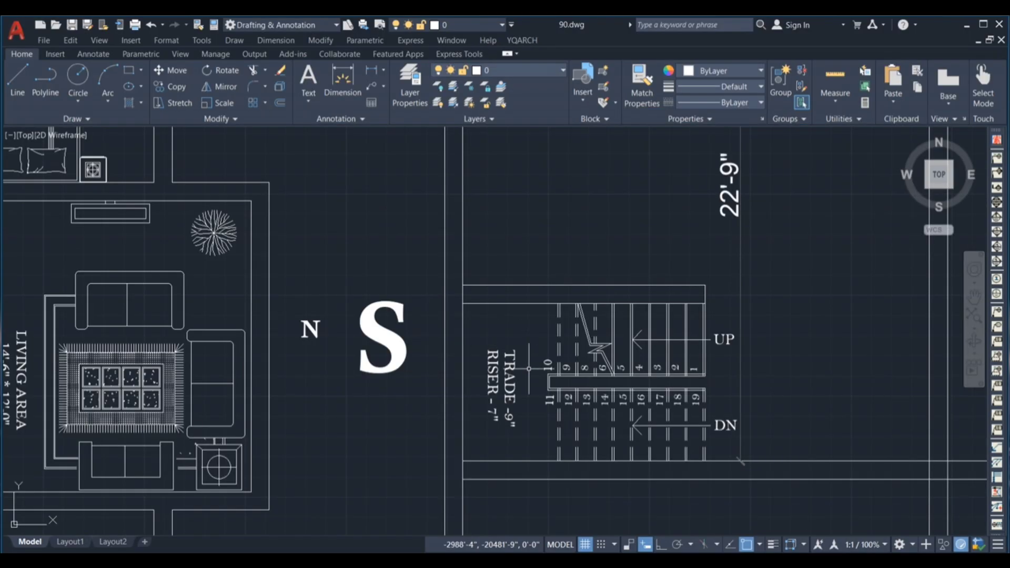
# Step: Inspect the note on the landing and compare the staircase layout with the furnished floor plan
pyautogui.scroll(2, 536, 413)
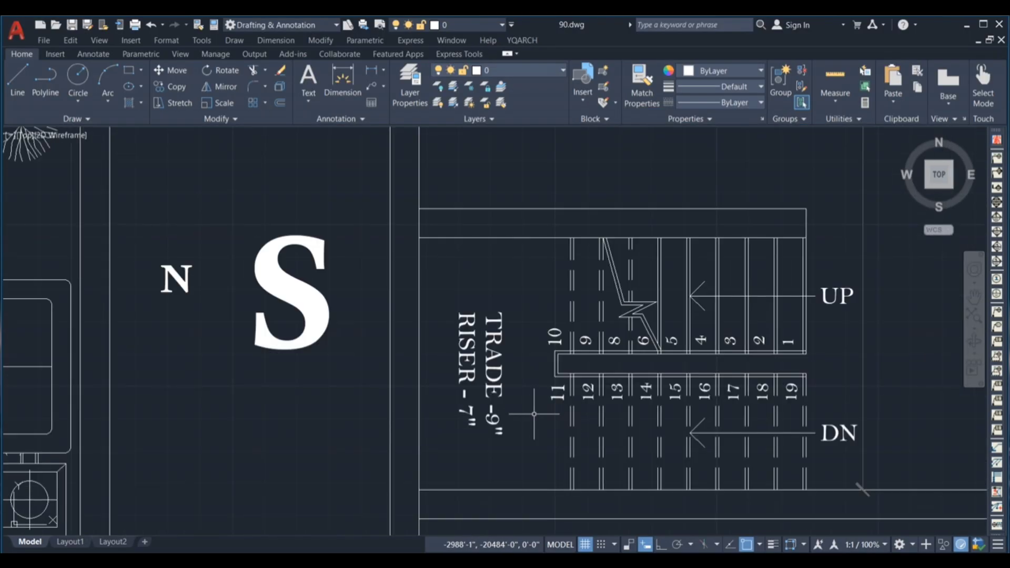
pyautogui.scroll(2, 526, 413)
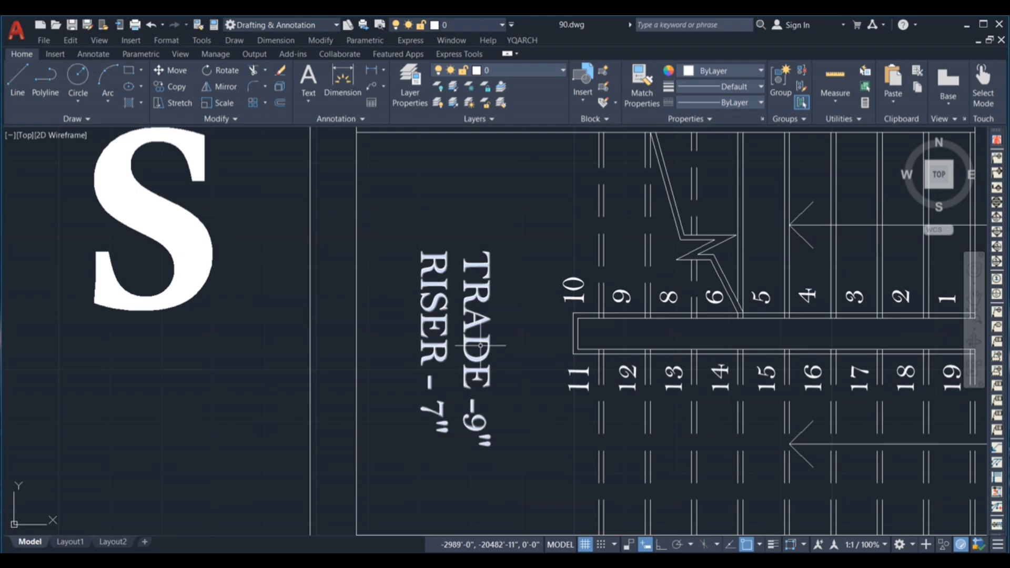
pyautogui.scroll(-6, 480, 346)
pyautogui.scroll(5, 459, 361)
pyautogui.scroll(-2, 484, 316)
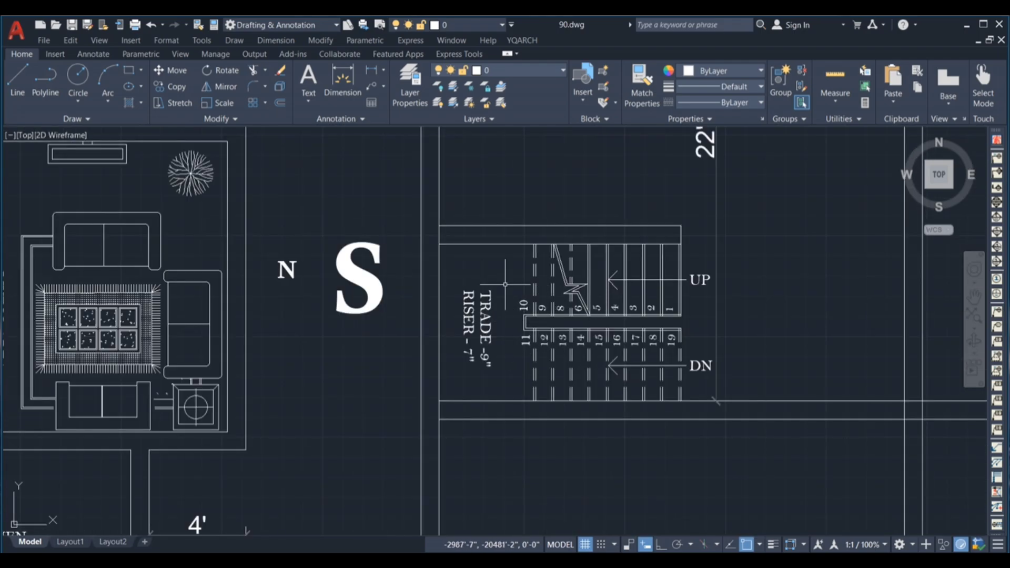
pyautogui.scroll(-4, 552, 323)
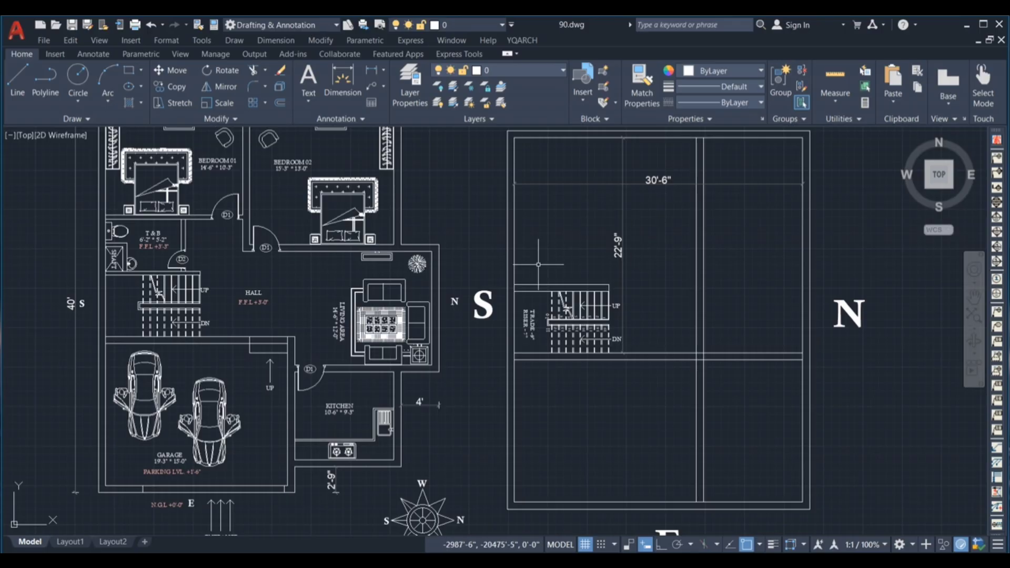
pyautogui.scroll(-2, 538, 264)
pyautogui.scroll(2, 601, 236)
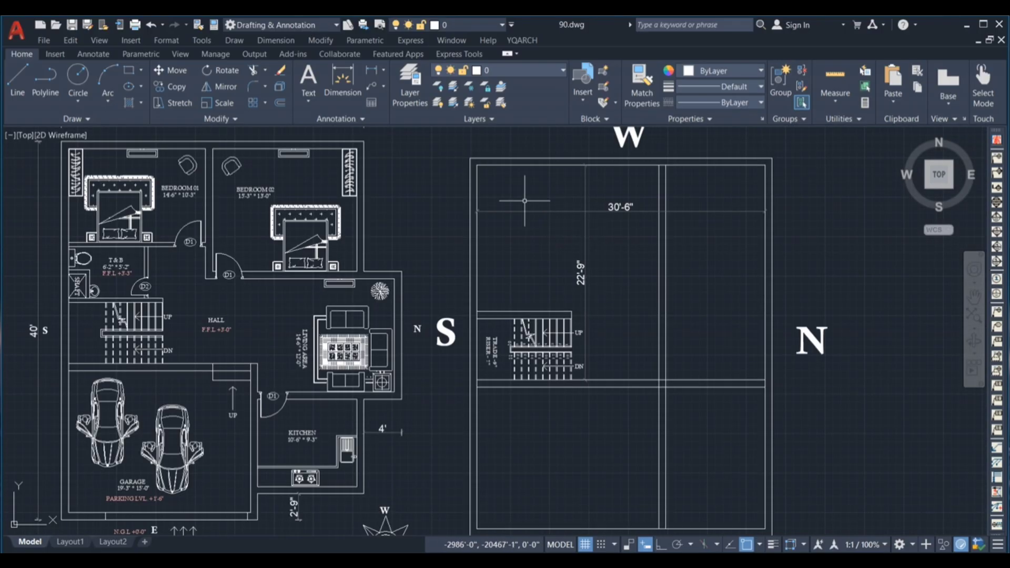
# Step: Dimension the vertical distance from the plan's inner southwest corner to the upper line of the staircase wall
pyautogui.scroll(2, 513, 194)
pyautogui.click(497, 171)
pyautogui.click(514, 347)
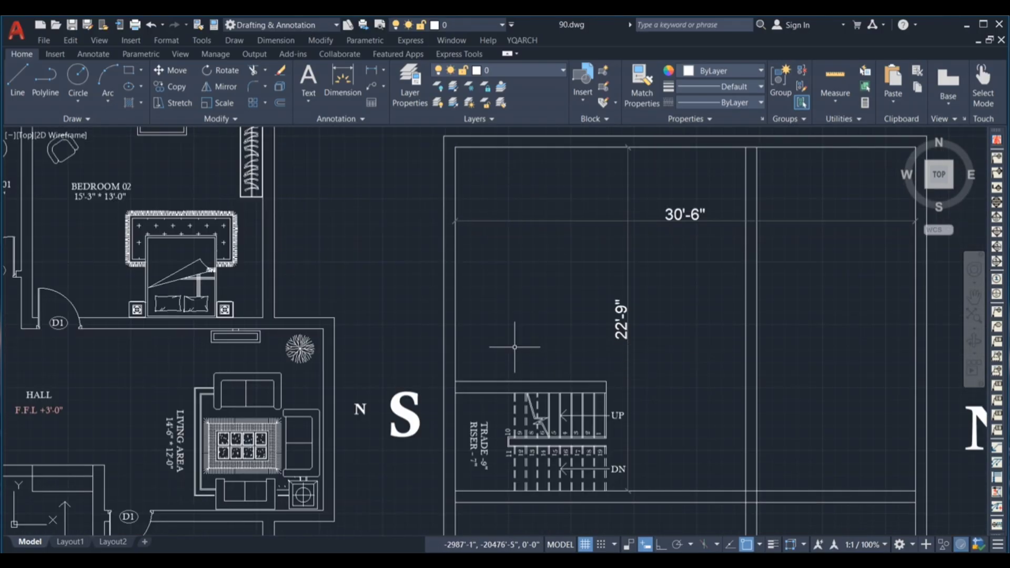
pyautogui.click(346, 91)
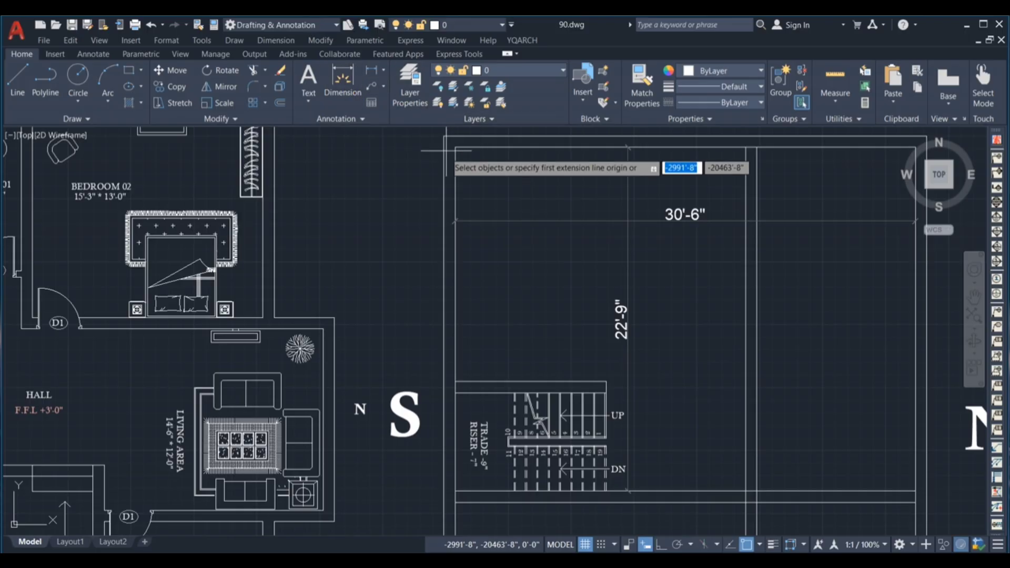
pyautogui.click(456, 148)
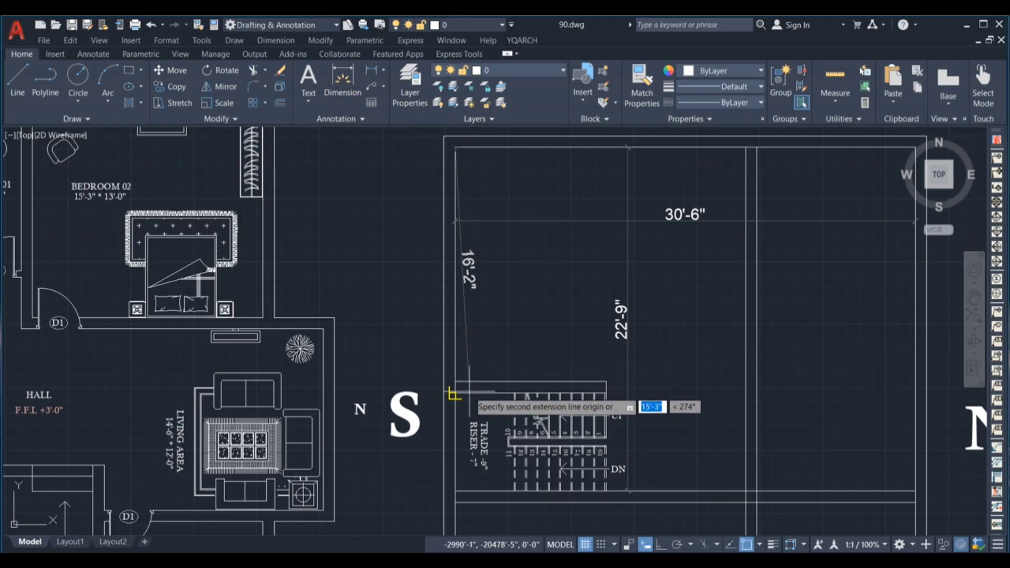
pyautogui.click(455, 381)
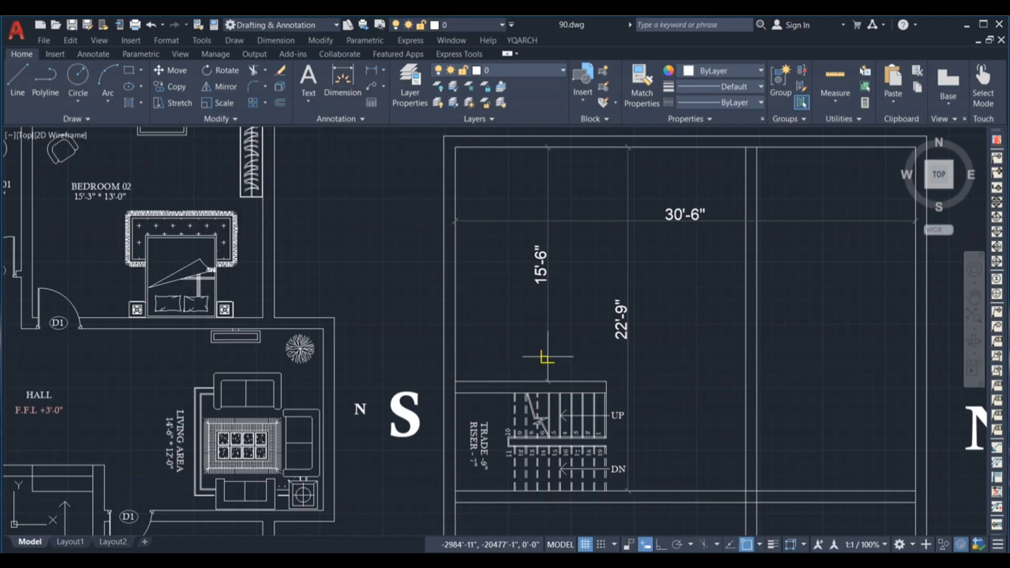
pyautogui.click(548, 282)
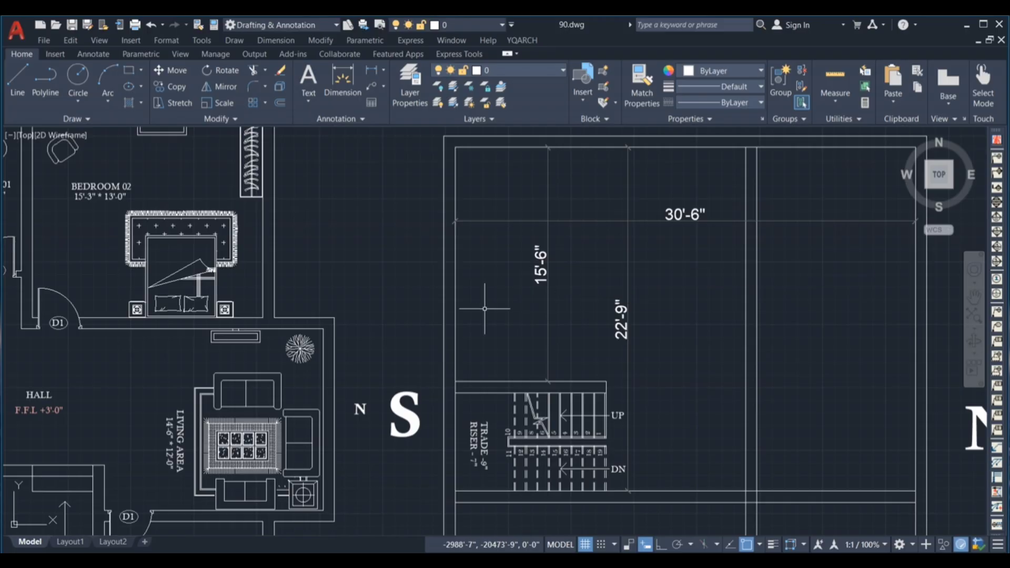
# Step: Check the room size given in the T & B label above the staircase in the furnished floor plan
pyautogui.click(422, 303)
pyautogui.click(626, 361)
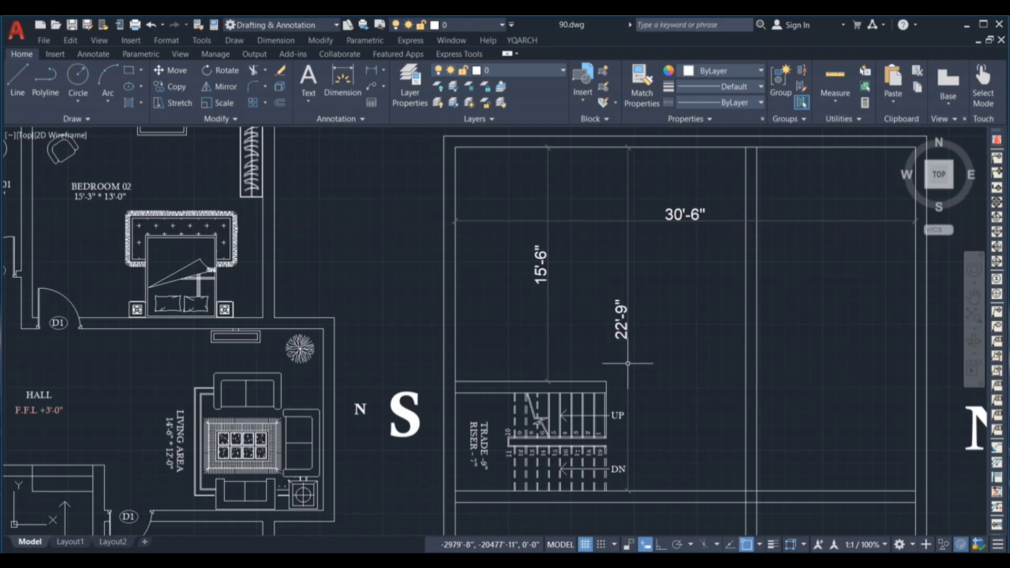
pyautogui.scroll(-2, 644, 340)
pyautogui.scroll(5, 119, 312)
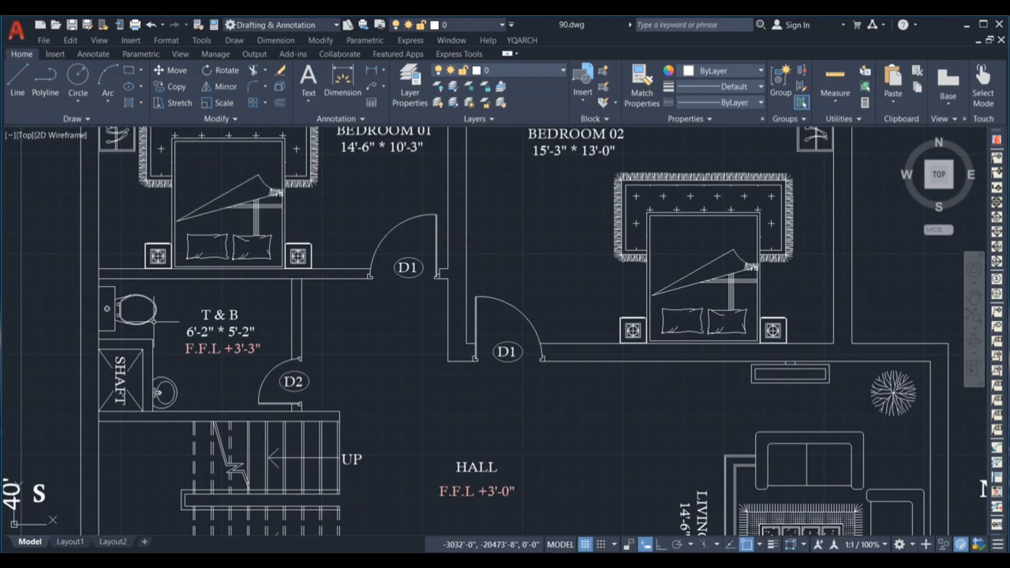
pyautogui.click(209, 337)
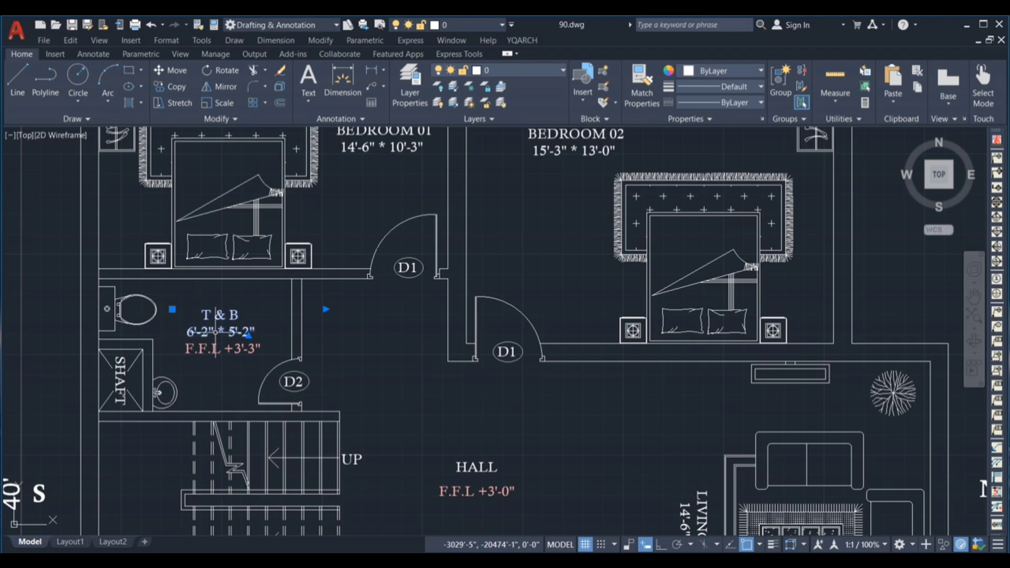
pyautogui.click(270, 295)
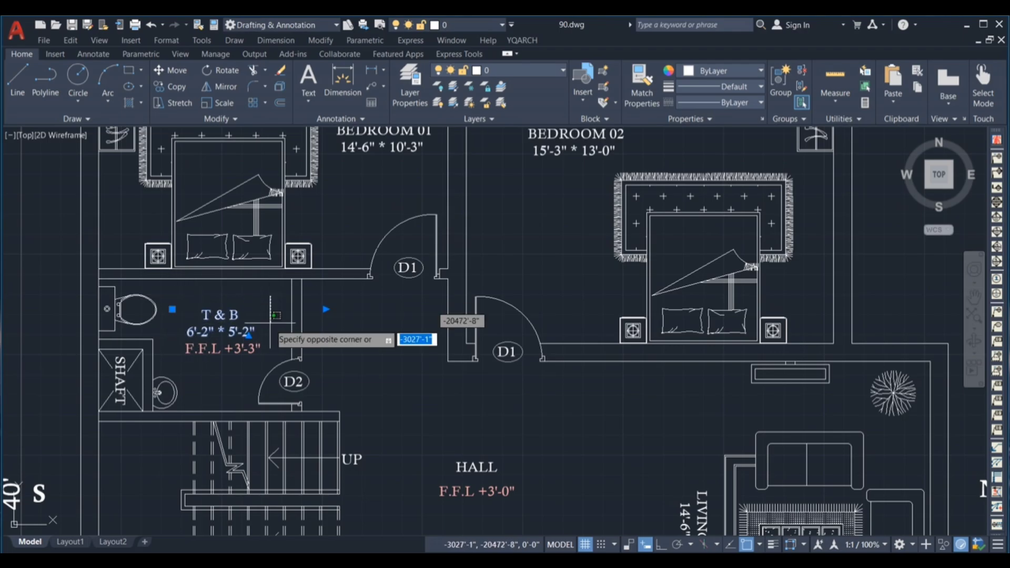
pyautogui.click(279, 337)
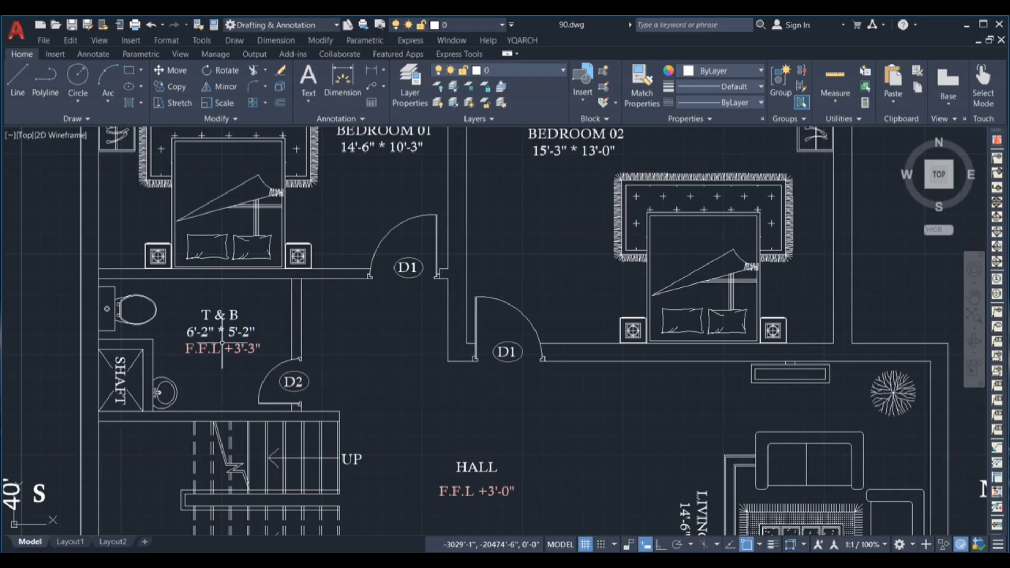
pyautogui.scroll(-4, 284, 328)
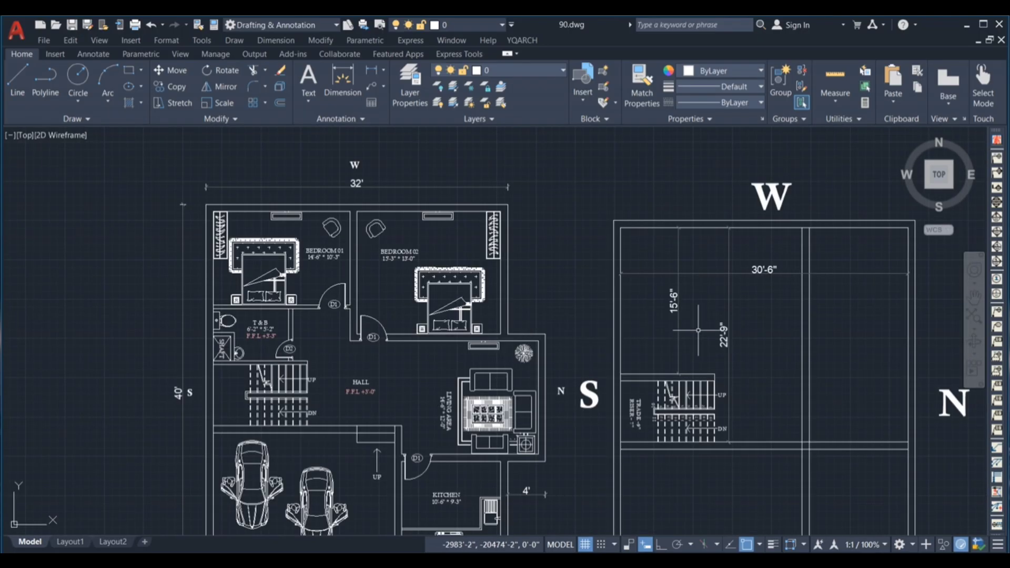
# Step: Offset the staircase wall's upper line 5'-2" upward, and offset that new line another 9" upward for the wall thickness
pyautogui.scroll(2, 697, 330)
pyautogui.press('Return')
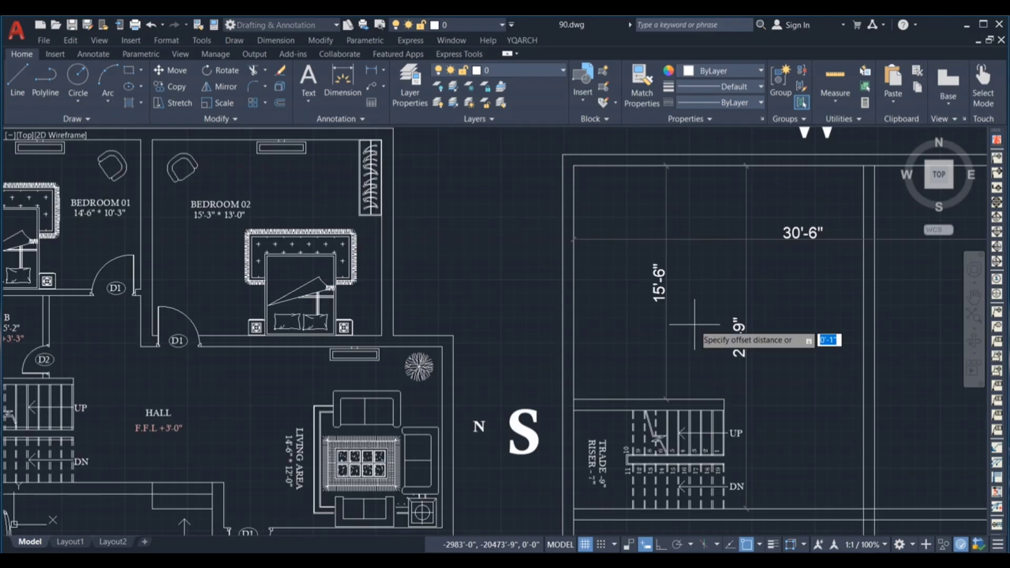
pyautogui.write("5'2")
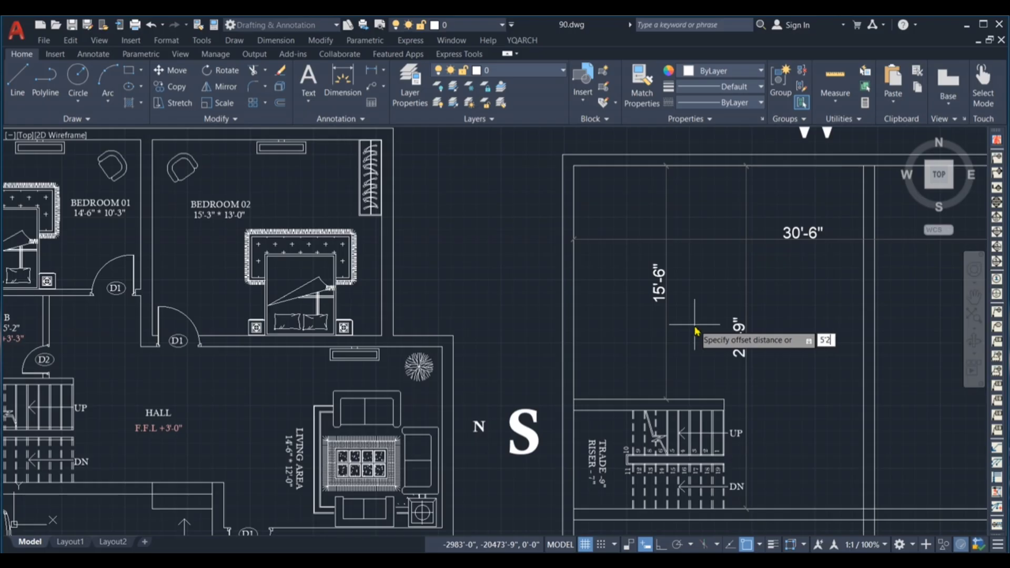
pyautogui.write('\'-2"')
pyautogui.press('Return')
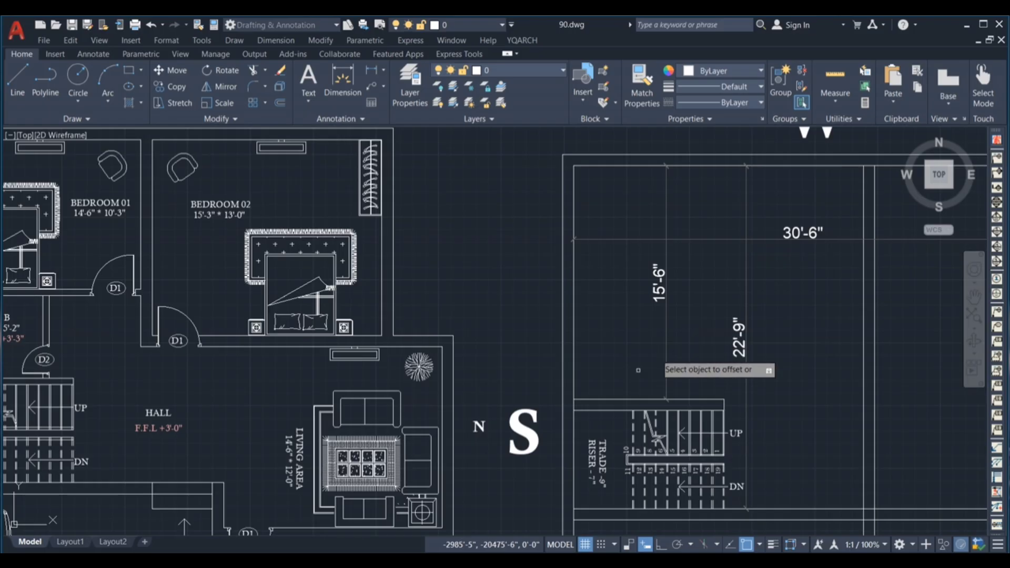
pyautogui.click(639, 401)
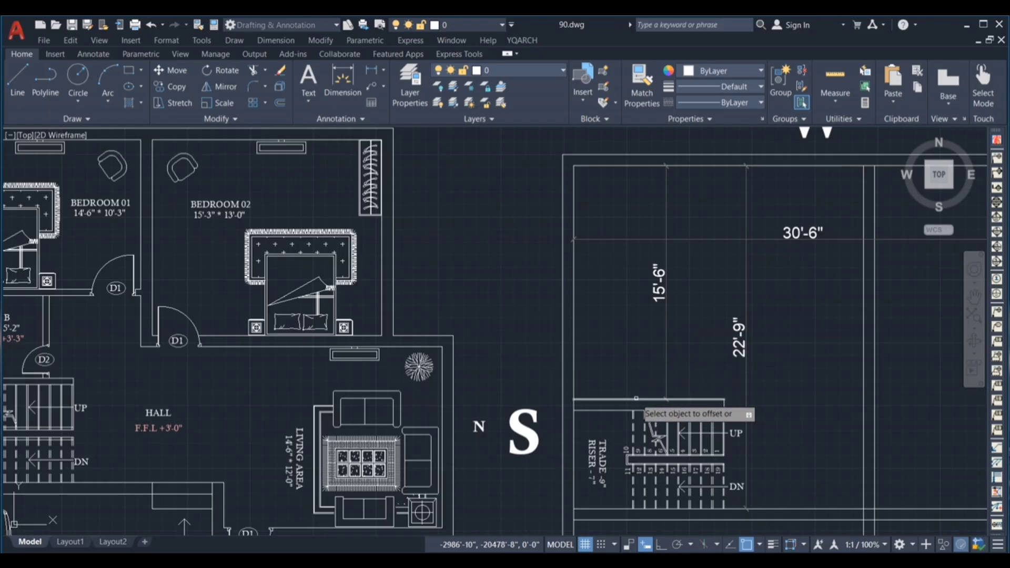
pyautogui.click(641, 325)
pyautogui.click(641, 321)
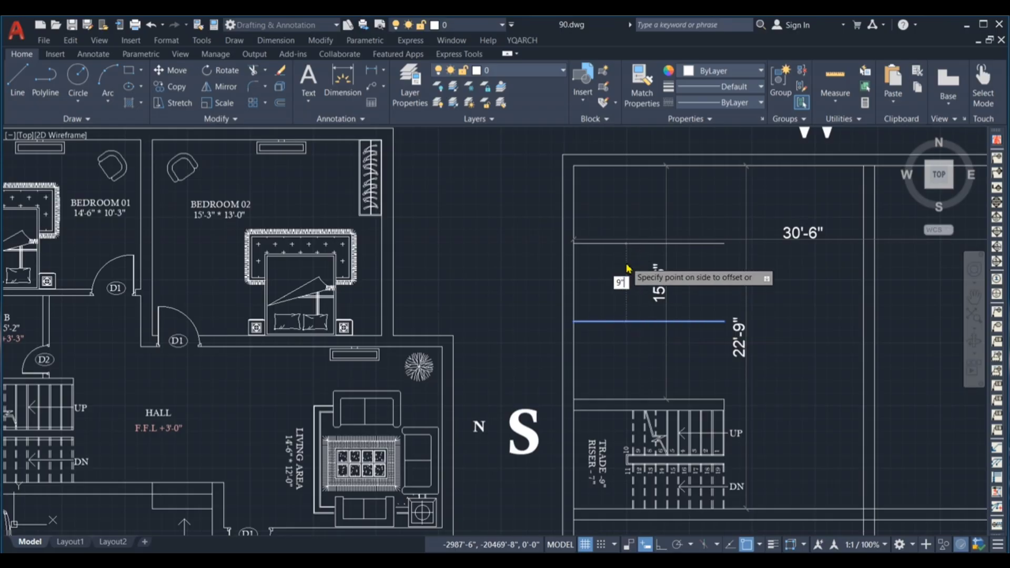
pyautogui.click(626, 261)
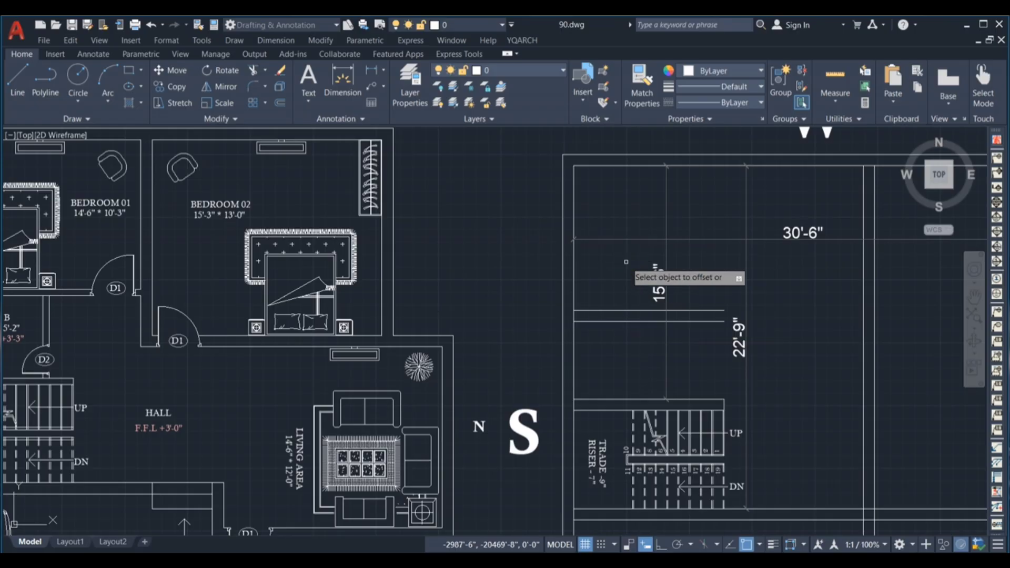
# Step: Offset the inner line of the south-side exterior wall 6'-2" into the plan
pyautogui.click(574, 343)
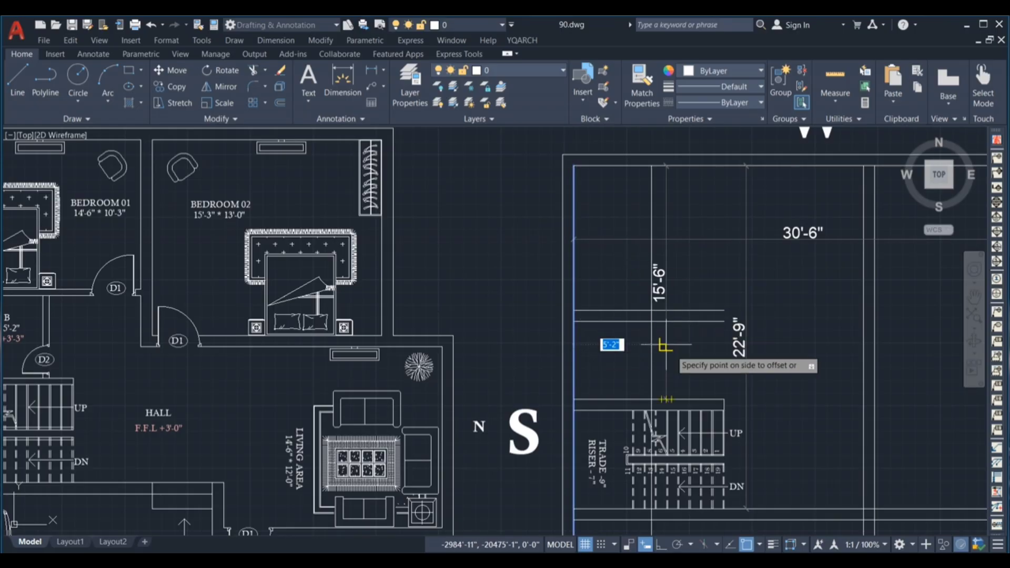
pyautogui.write("6'2")
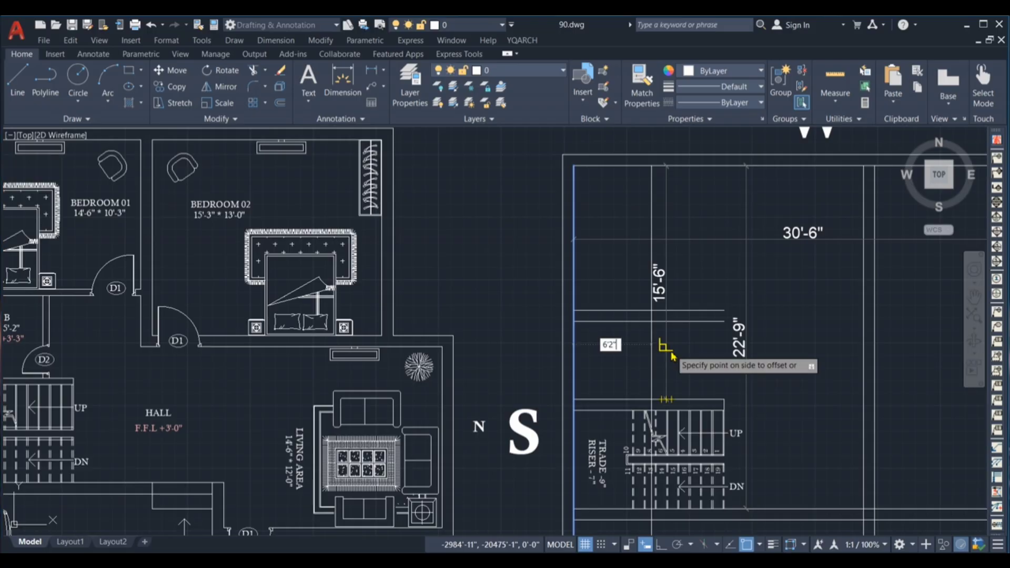
pyautogui.press('Return')
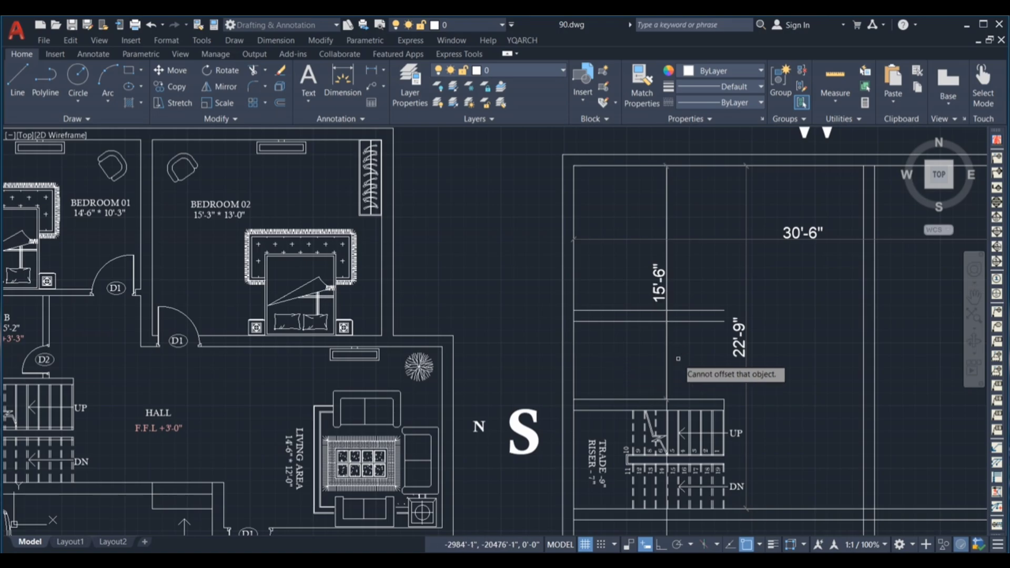
# Step: Offset the T & B room's vertical partition line 5" toward the north side for the wall thickness
pyautogui.scroll(3, 667, 342)
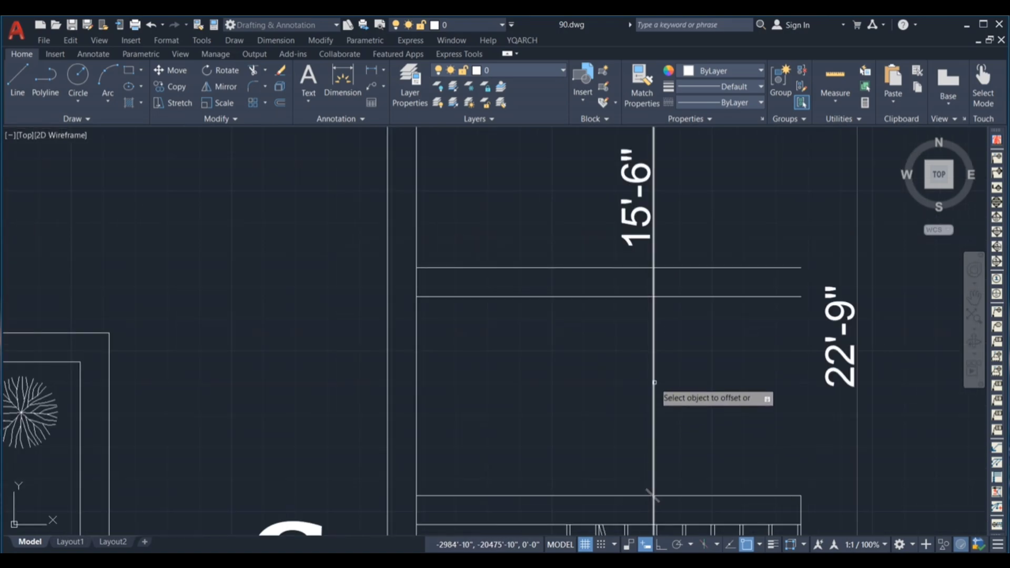
pyautogui.scroll(5, 643, 384)
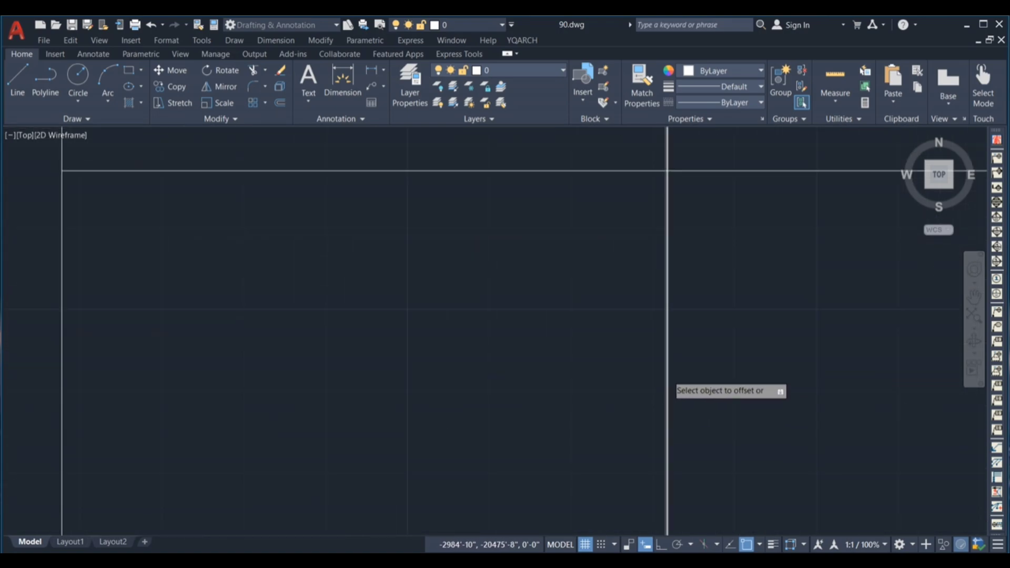
pyautogui.click(664, 380)
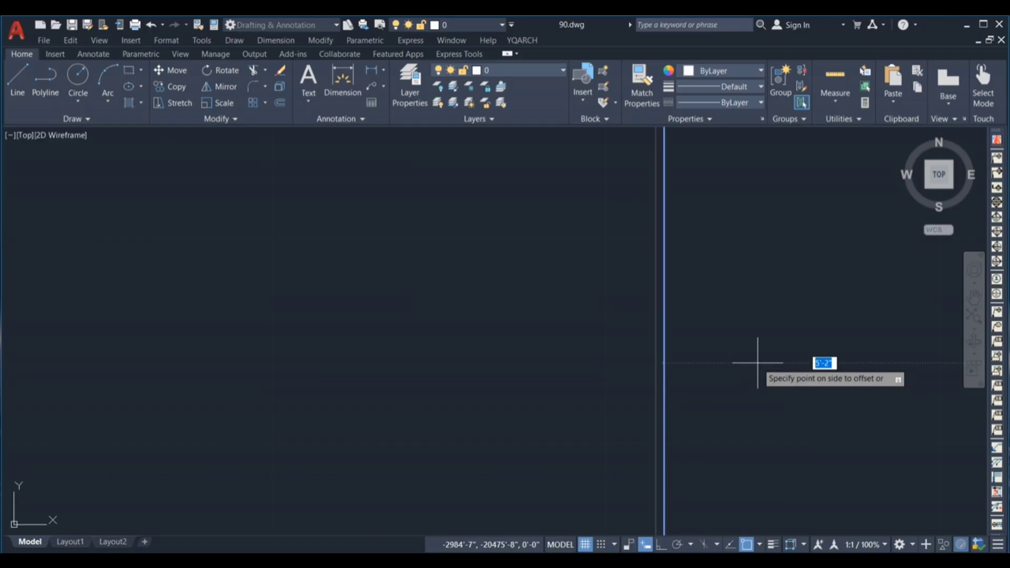
pyautogui.write('5')
pyautogui.press('Return')
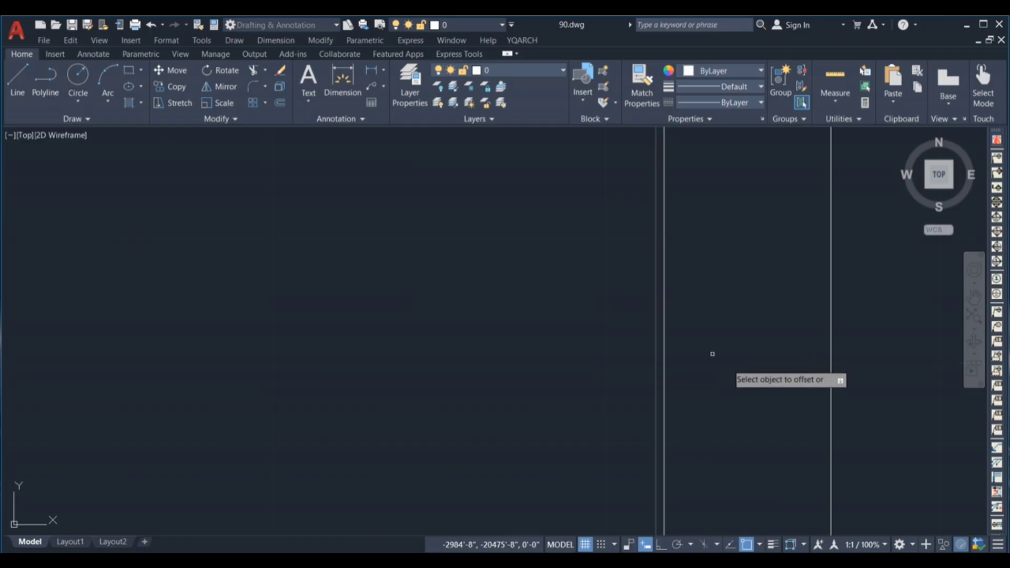
pyautogui.scroll(-8, 631, 349)
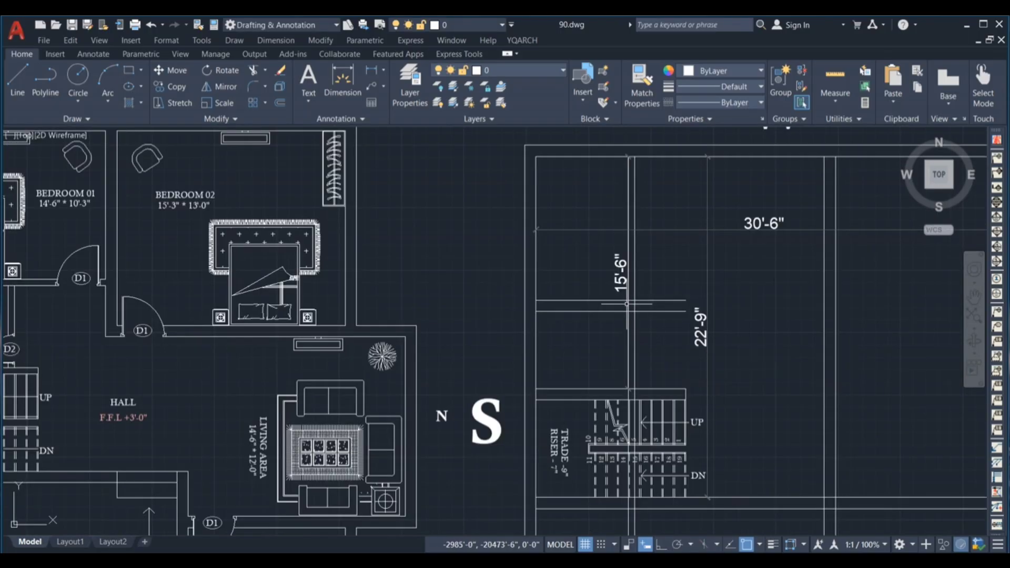
# Step: Delete the 15'-6" vertical dimension that overlaps the T & B partition line
pyautogui.scroll(2, 628, 304)
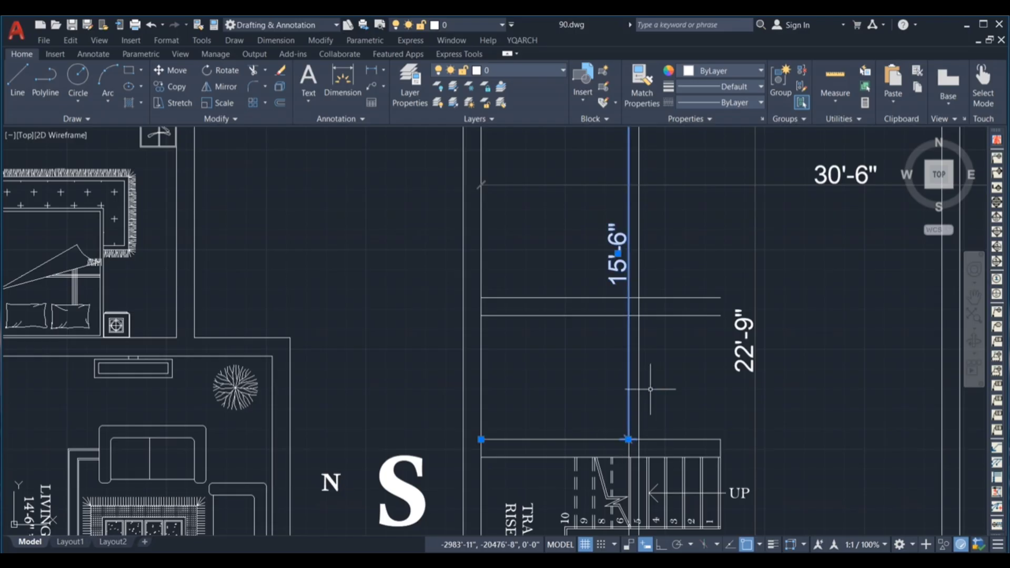
pyautogui.scroll(-2, 591, 350)
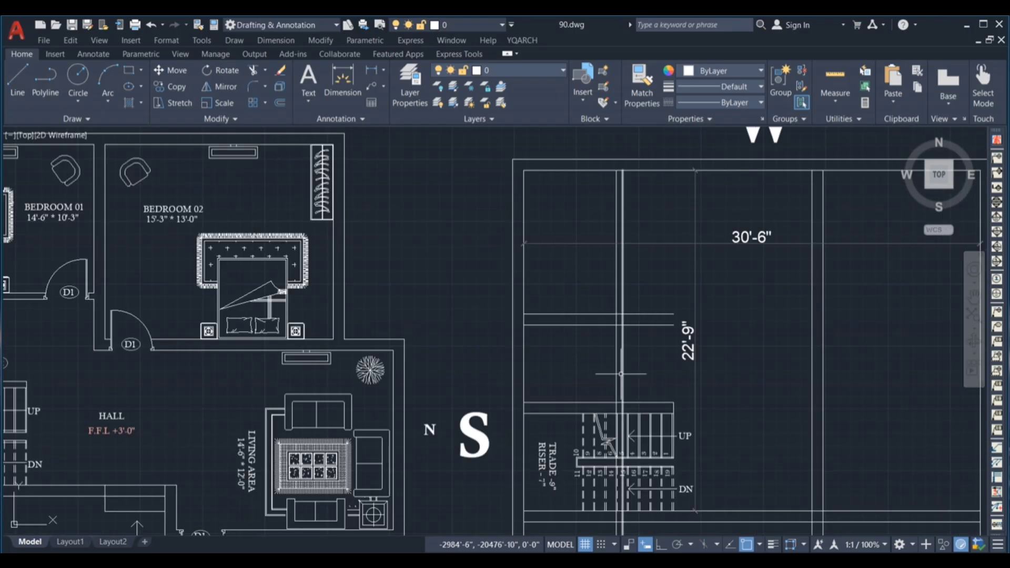
pyautogui.scroll(-2, 619, 371)
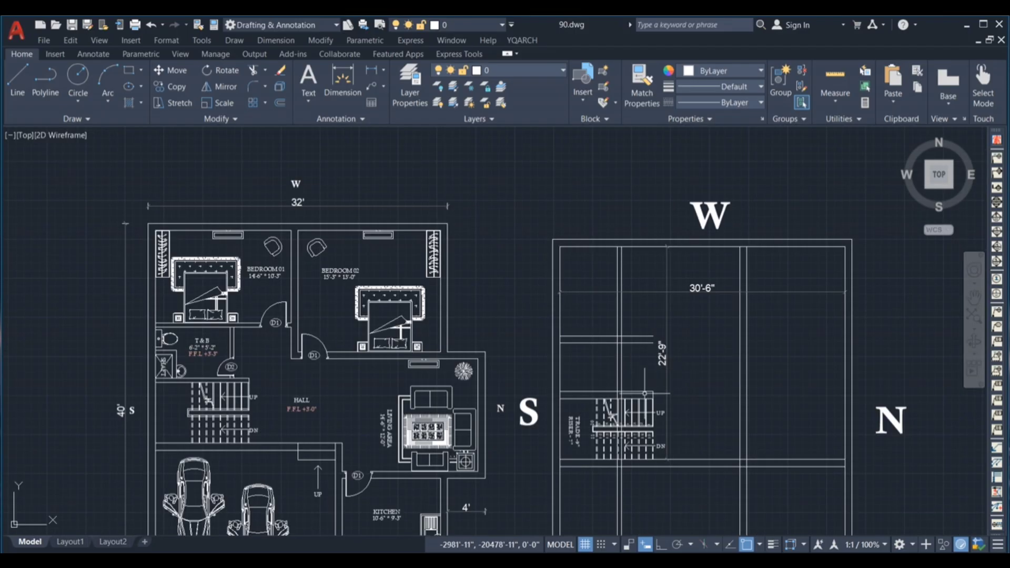
# Step: Trim the two T & B partition lines at the staircase wall and delete their remnants running down through the stairs
pyautogui.write('r')
pyautogui.press('Return')
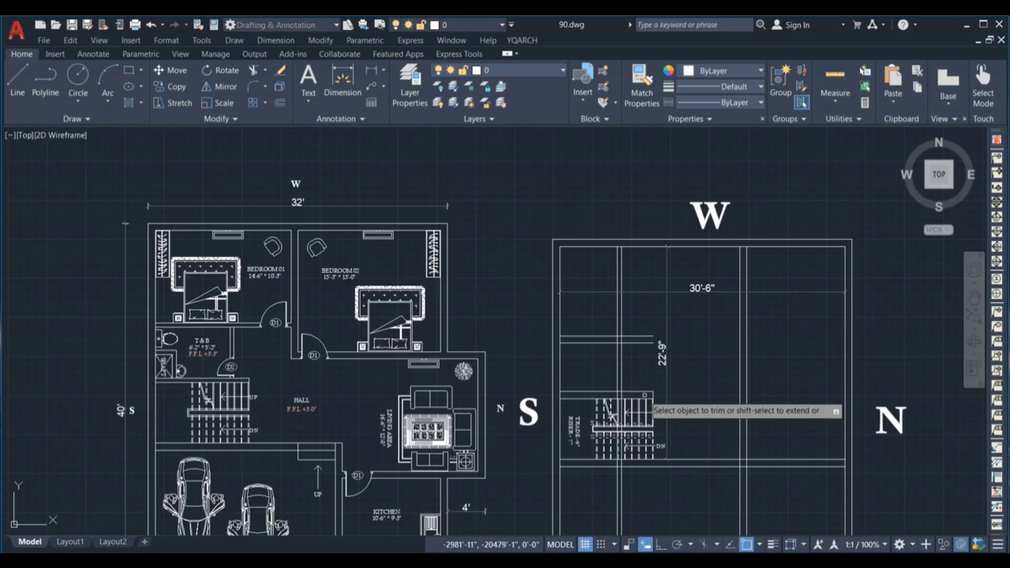
pyautogui.scroll(5, 620, 396)
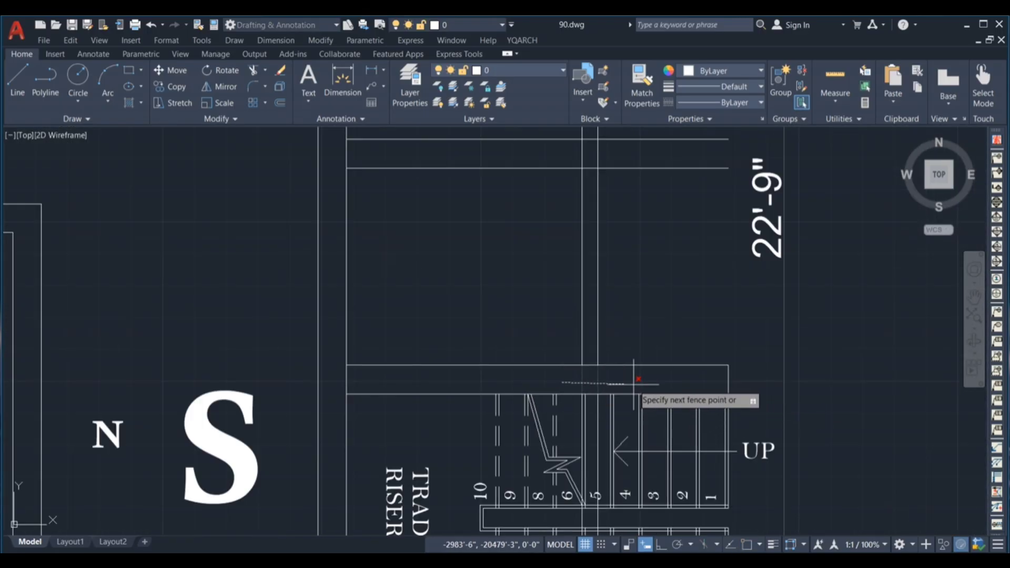
pyautogui.scroll(-4, 636, 384)
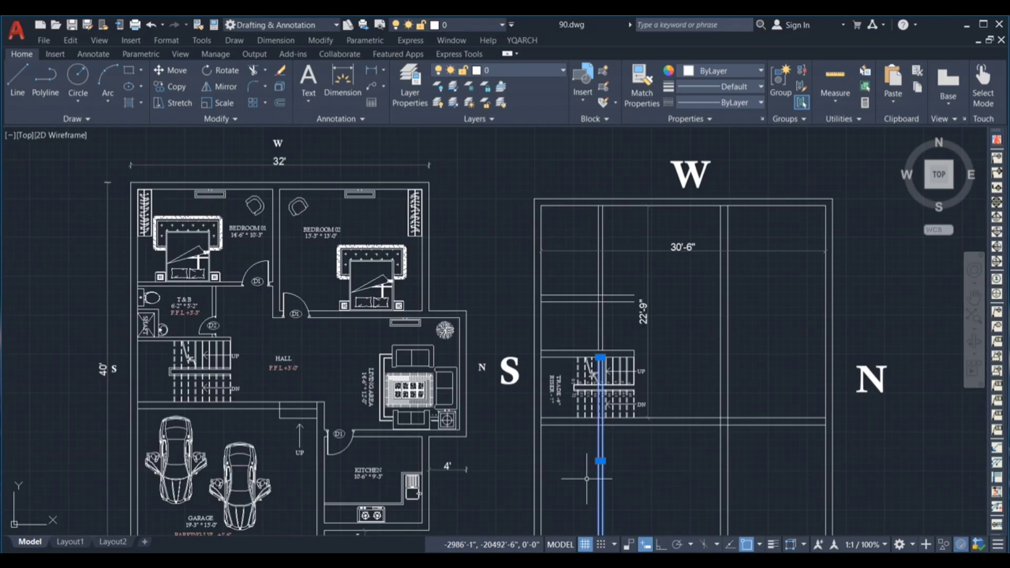
pyautogui.click(600, 465)
pyautogui.scroll(2, 615, 238)
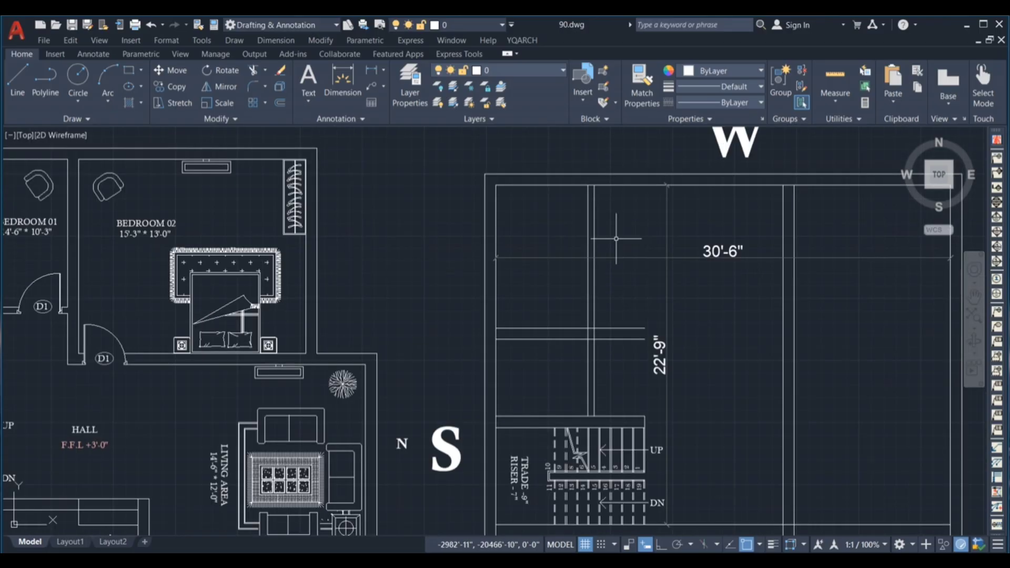
# Step: Dimension the vertical distance from the plan's inner southwest corner to the upper line of the T & B wall
pyautogui.click(342, 80)
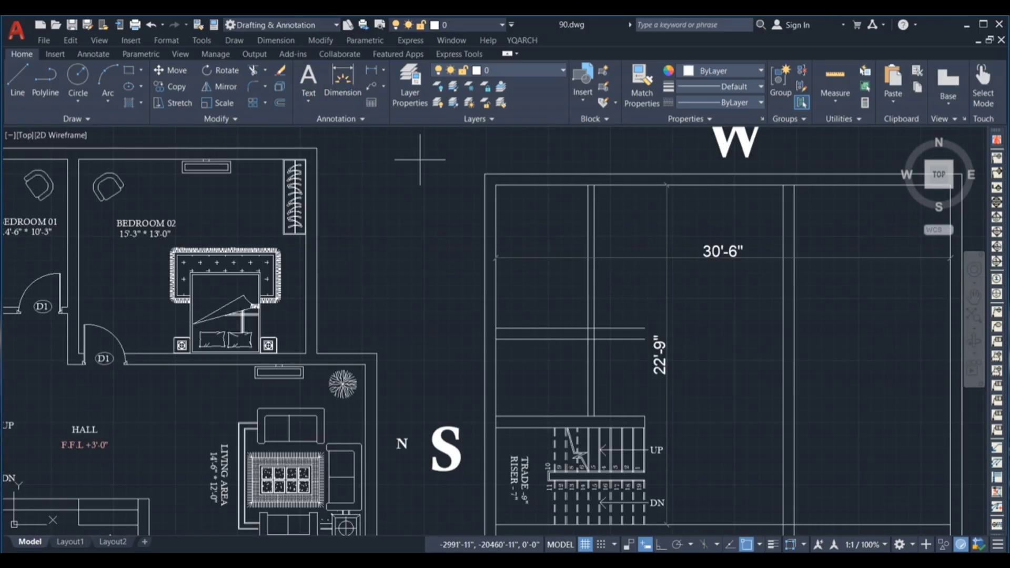
pyautogui.click(496, 185)
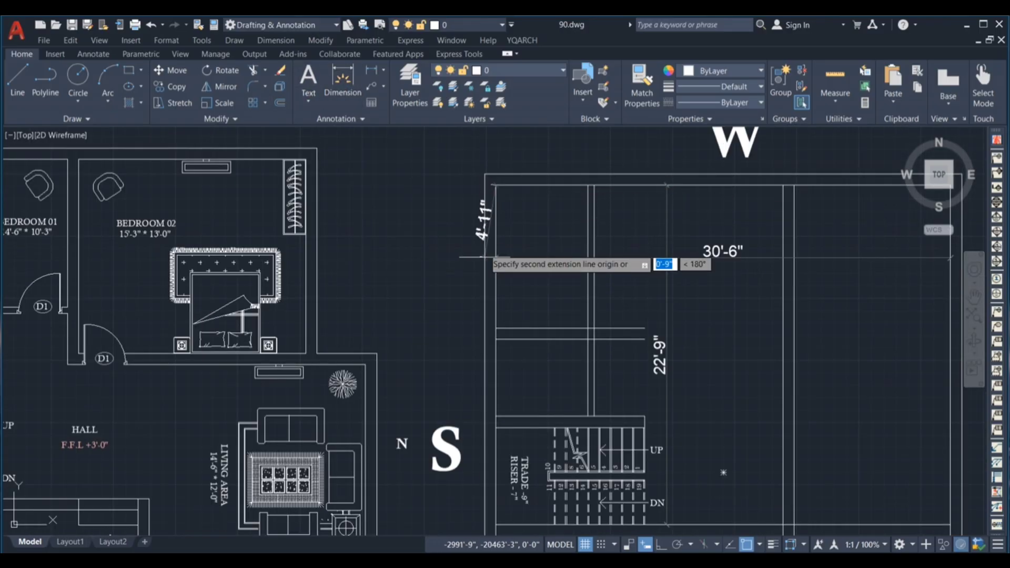
pyautogui.click(496, 326)
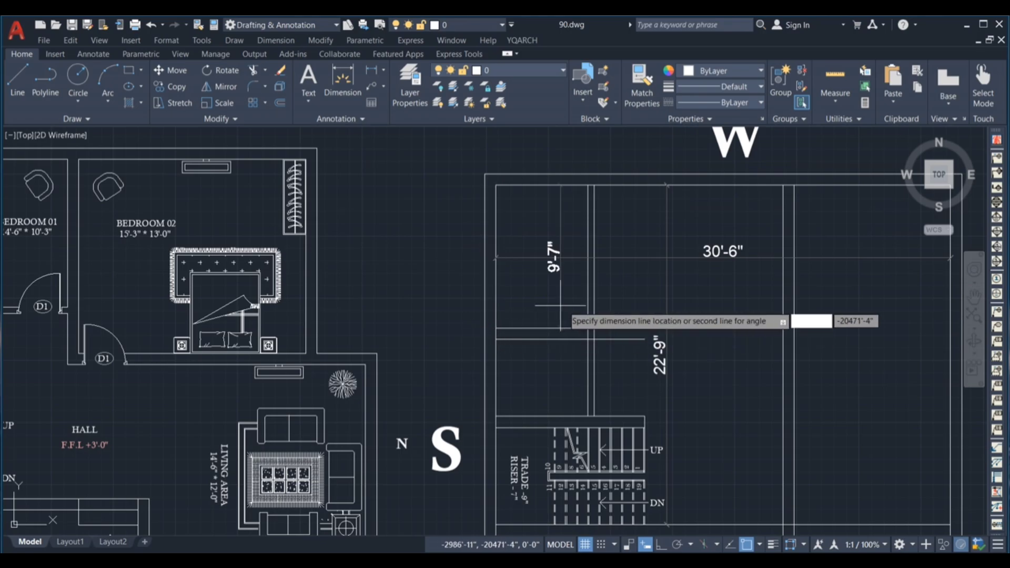
pyautogui.click(566, 321)
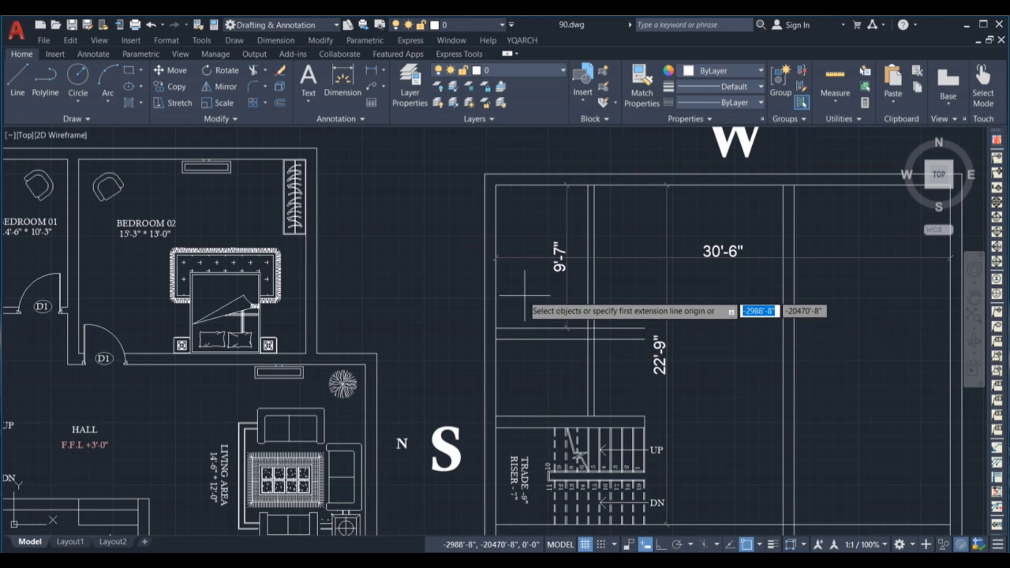
pyautogui.scroll(-2, 558, 301)
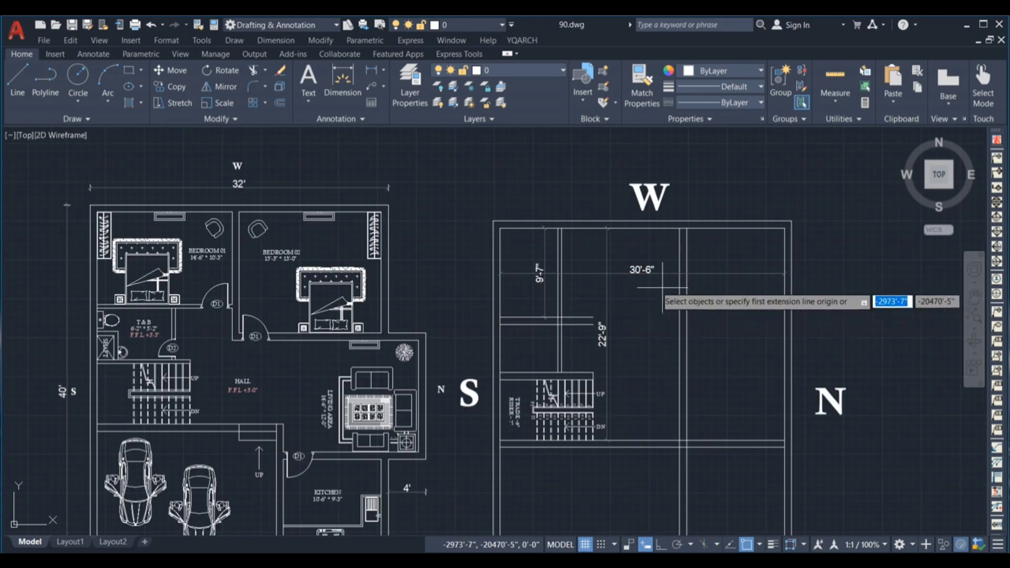
pyautogui.scroll(2, 649, 280)
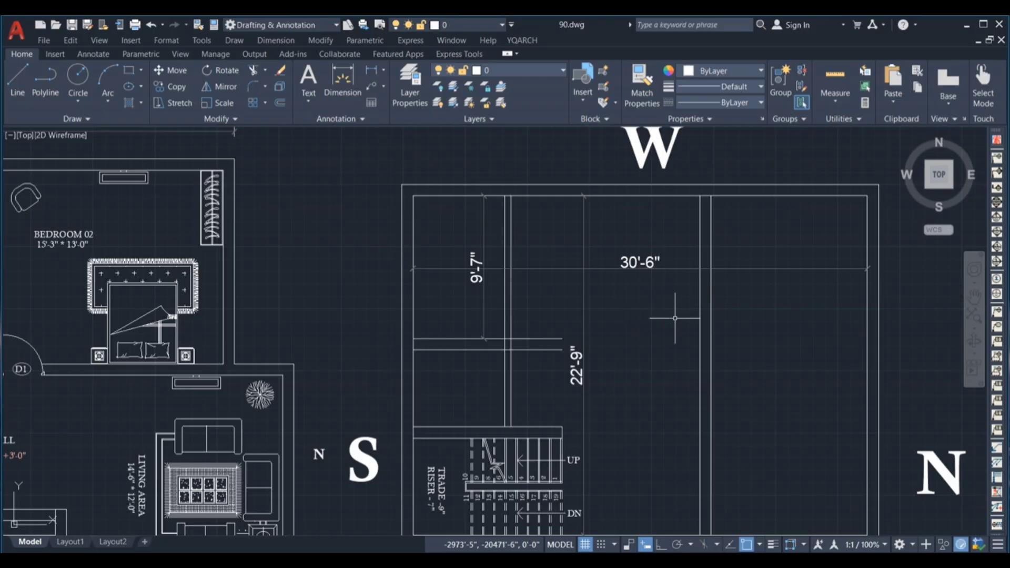
# Step: Trim away both vertical lines of the middle wall between the west exterior wall and the horizontal wall below the staircase
pyautogui.scroll(-2, 635, 296)
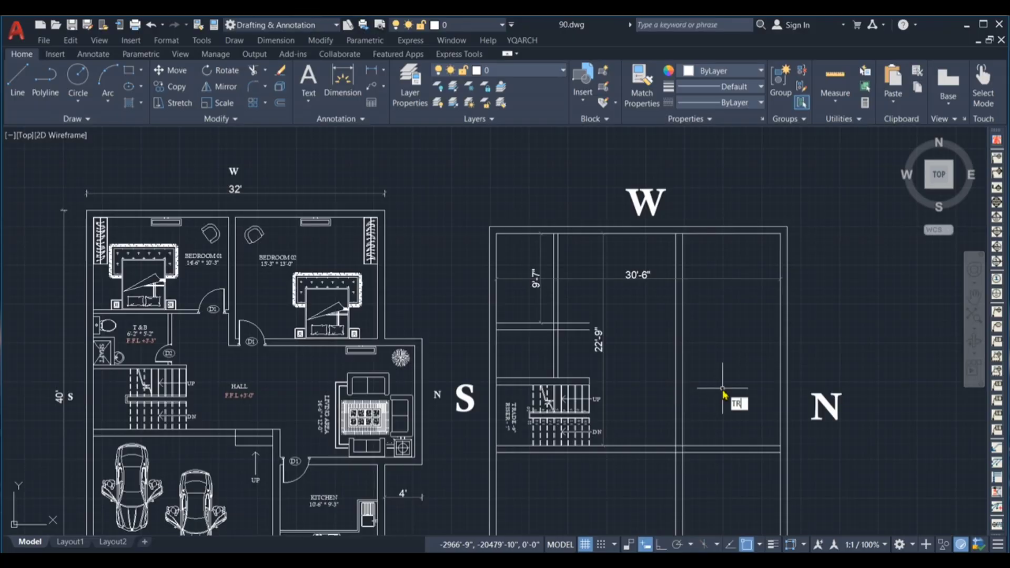
pyautogui.press('Return')
pyautogui.click(675, 405)
pyautogui.click(682, 405)
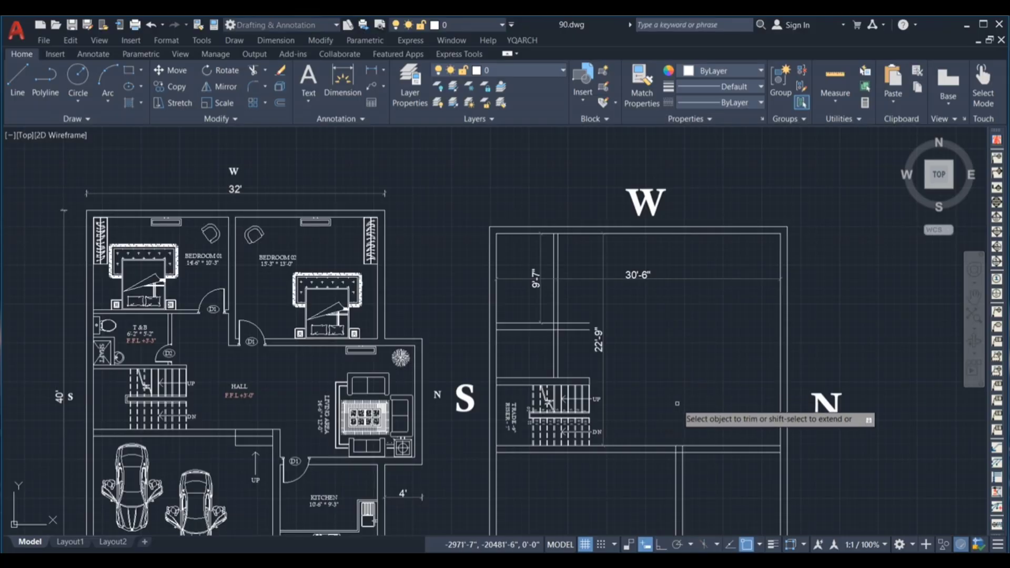
pyautogui.press('Escape')
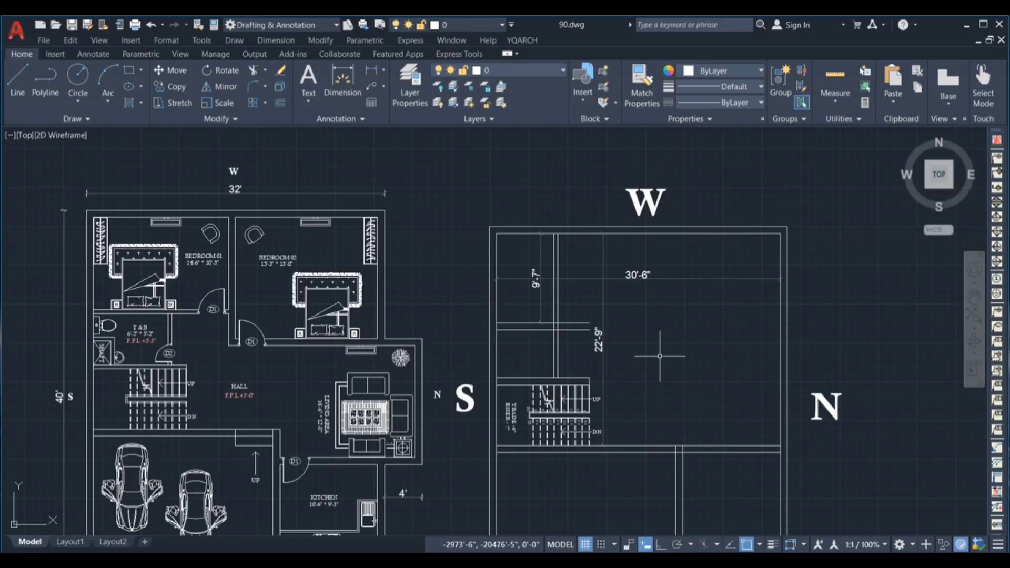
# Step: Check the Bedroom 01 size in the furnished plan, and trim the T & B partition lines above the T & B's upper wall
pyautogui.scroll(2, 181, 262)
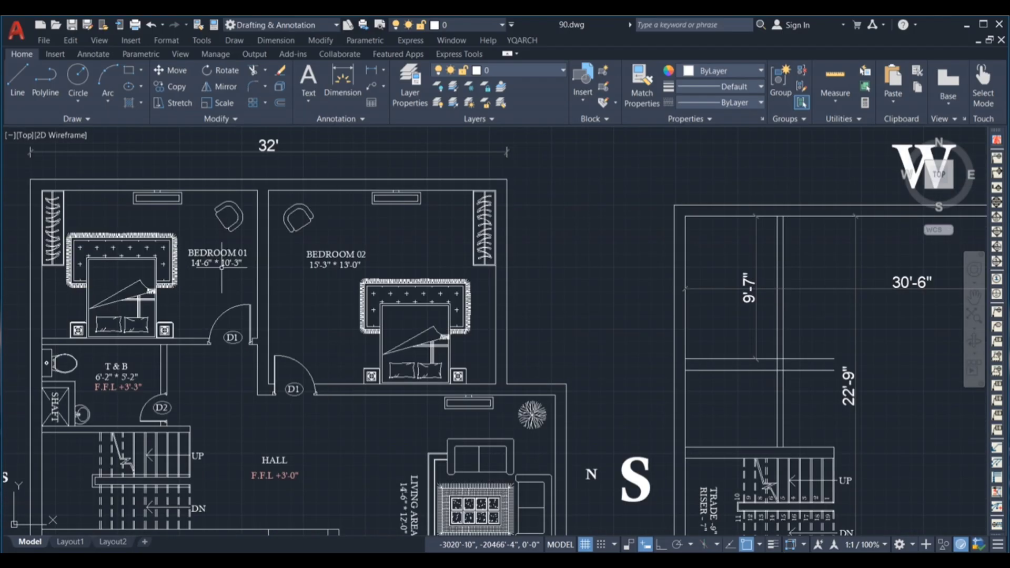
pyautogui.scroll(-3, 233, 273)
pyautogui.scroll(2, 532, 272)
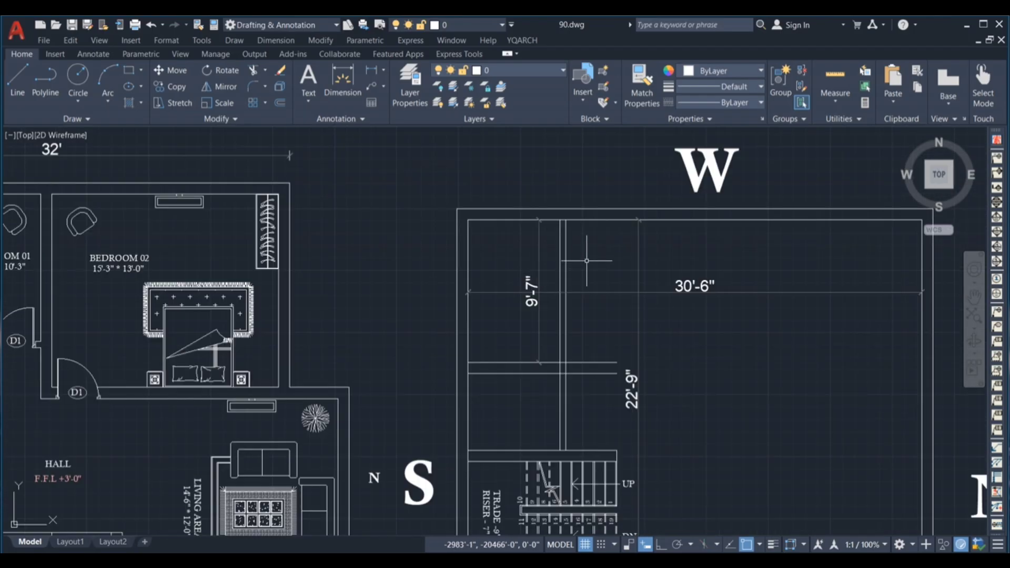
pyautogui.write('R')
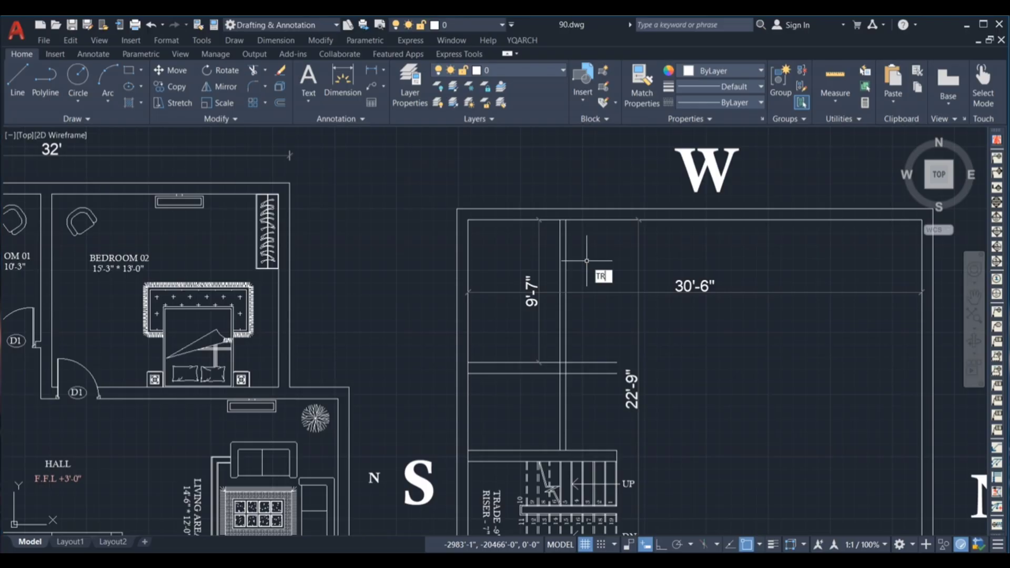
pyautogui.press('Return')
pyautogui.click(587, 260)
pyautogui.click(552, 245)
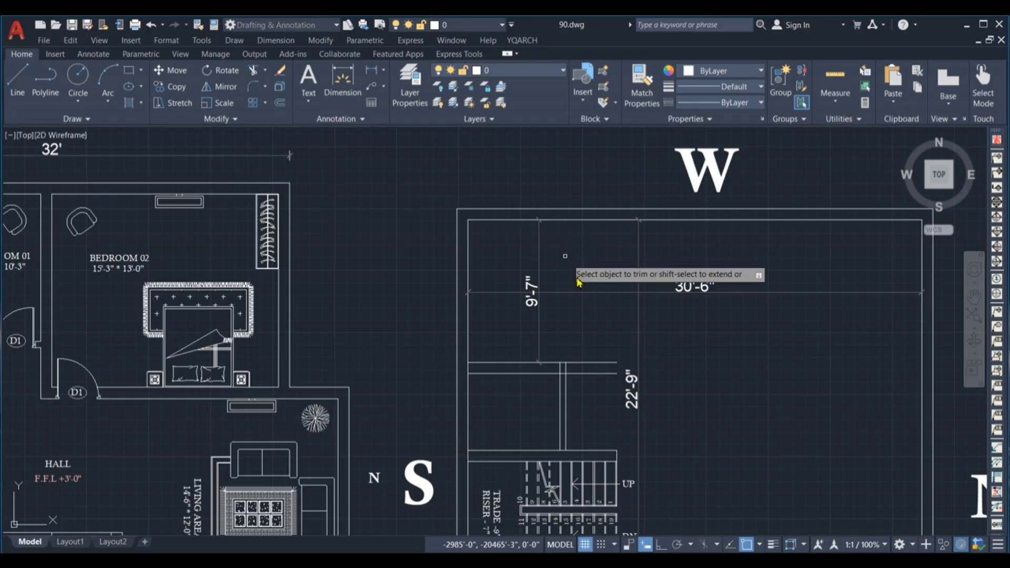
pyautogui.press('Escape')
# Step: Offset the inner line of the south-side exterior wall 14'-6" into the plan for the Bedroom 01 width
pyautogui.write('O')
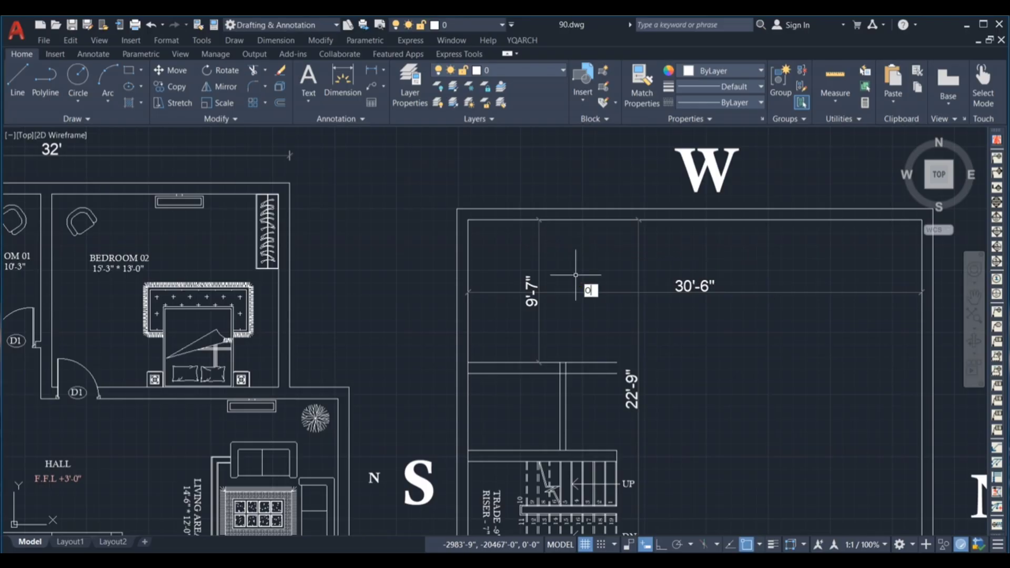
pyautogui.press('Return')
pyautogui.write("14'6")
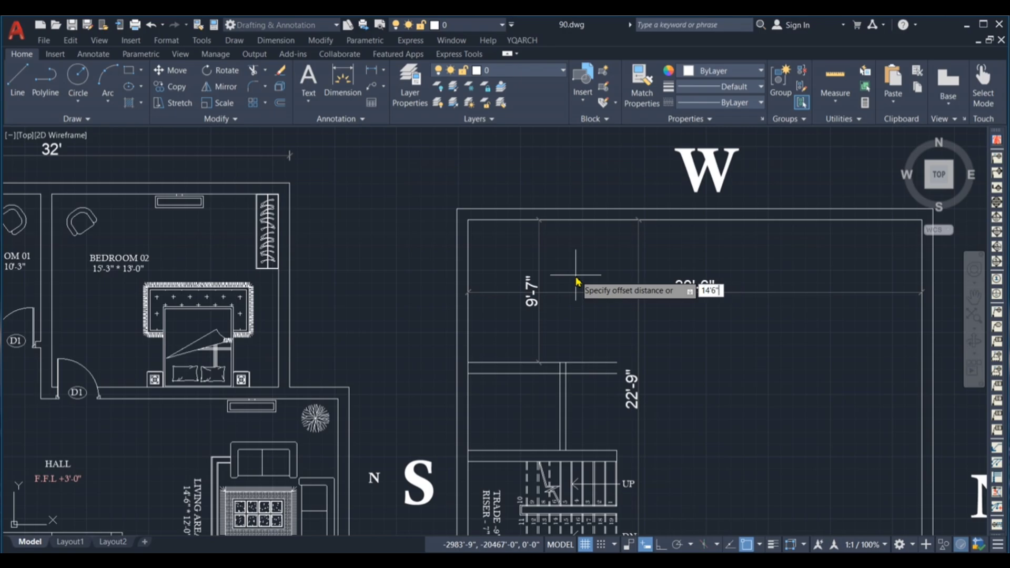
pyautogui.write("4'-6")
pyautogui.press('Return')
pyautogui.click(467, 254)
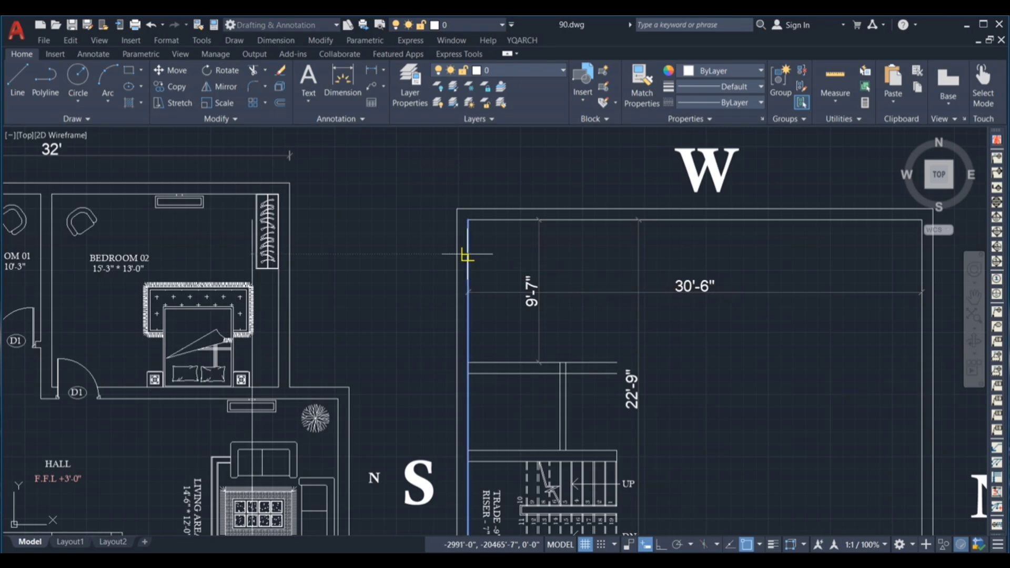
pyautogui.click(799, 279)
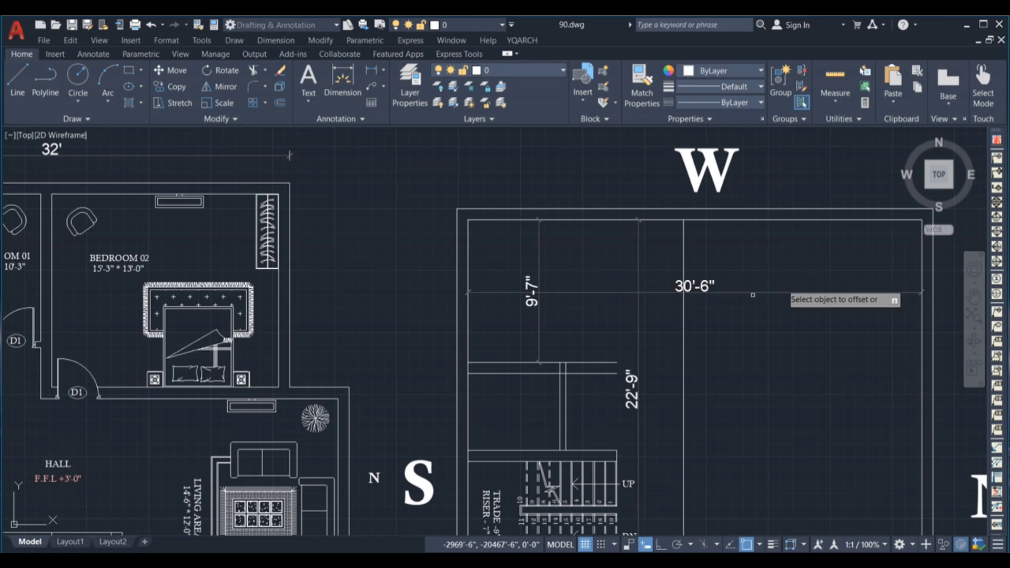
# Step: Offset the new bedroom divider line 9" toward the north side for the wall thickness
pyautogui.click(685, 317)
pyautogui.write('9')
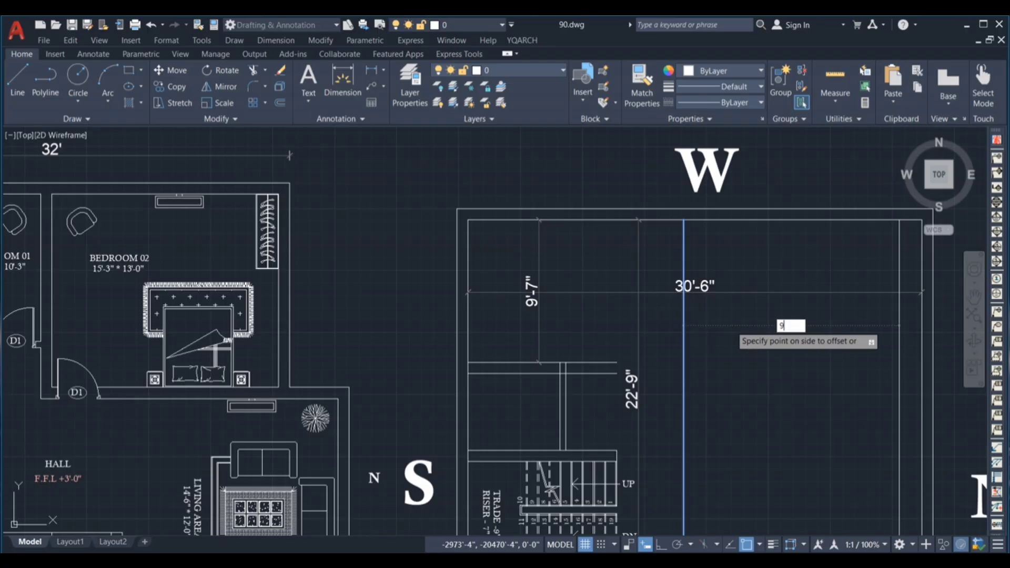
pyautogui.press('Return')
pyautogui.scroll(-3, 651, 261)
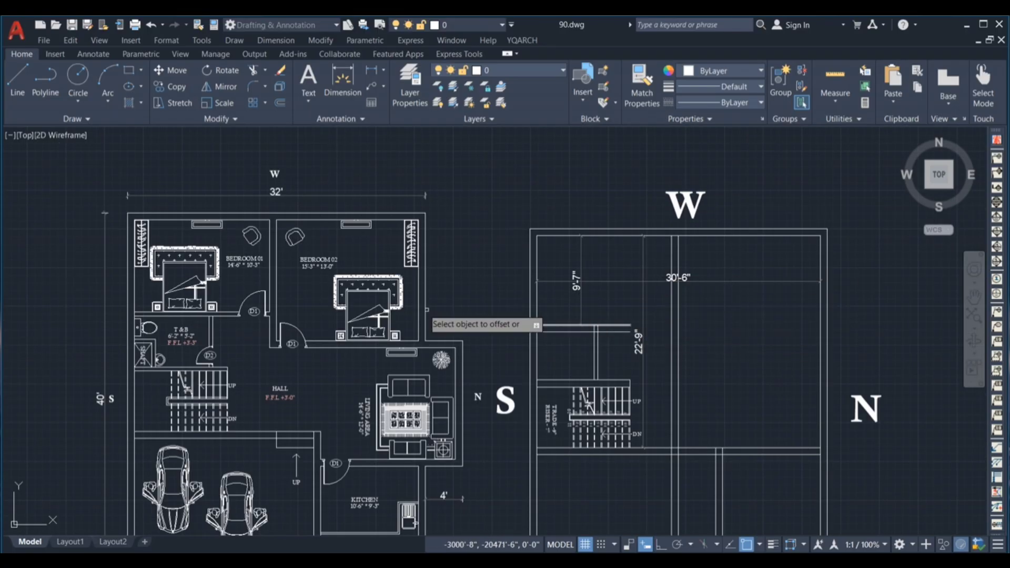
# Step: Check the Bedroom 02 size in the furnished plan, and offset the inner line of the west exterior wall 13' into the plan
pyautogui.scroll(2, 353, 272)
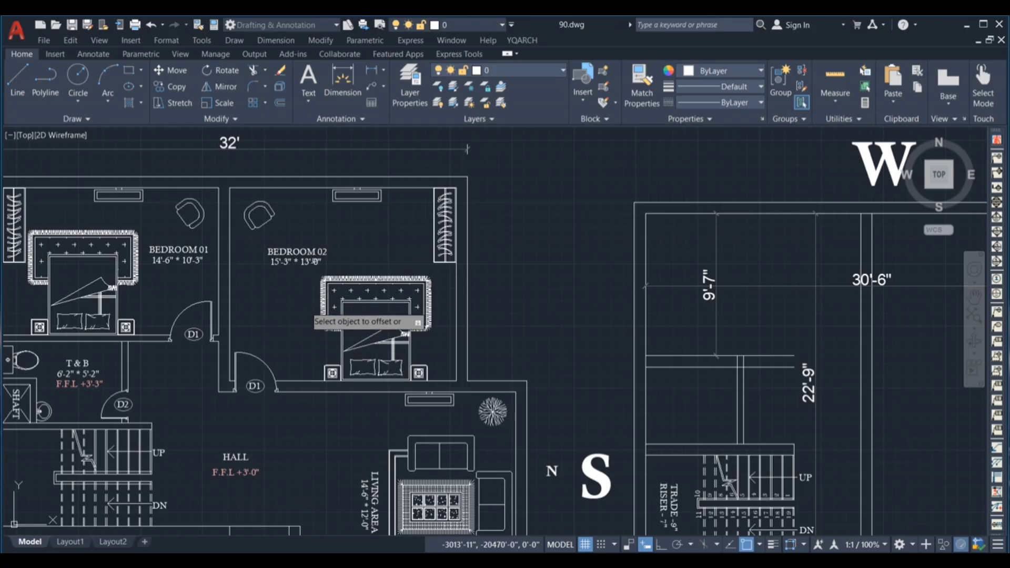
pyautogui.scroll(-2, 331, 276)
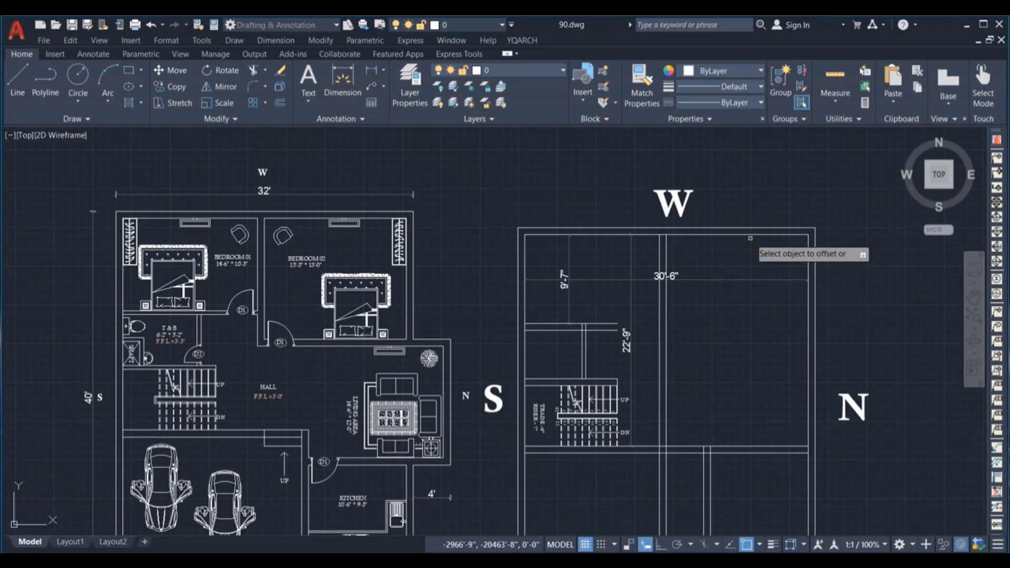
pyautogui.click(746, 235)
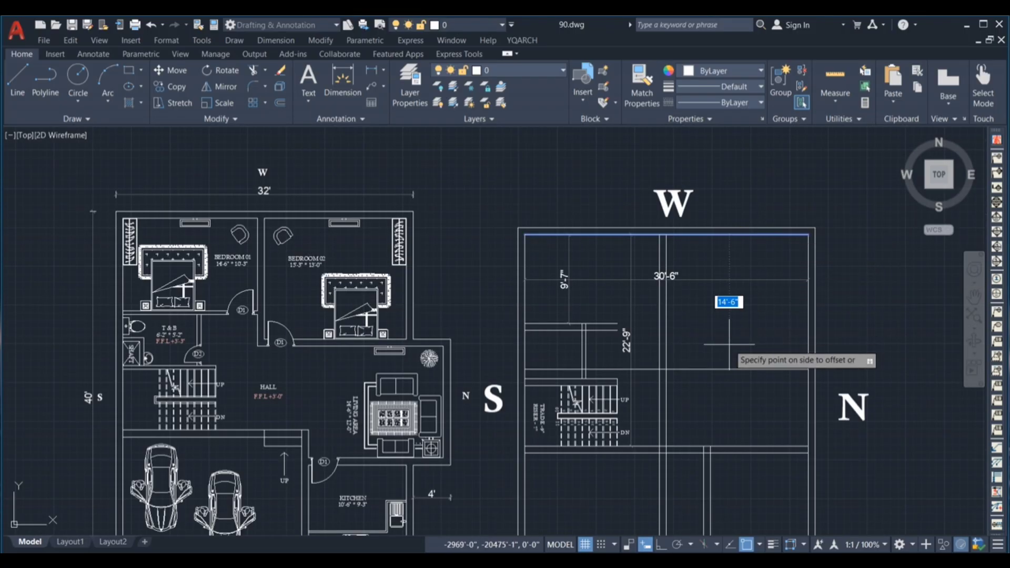
pyautogui.write('13')
pyautogui.press('Return')
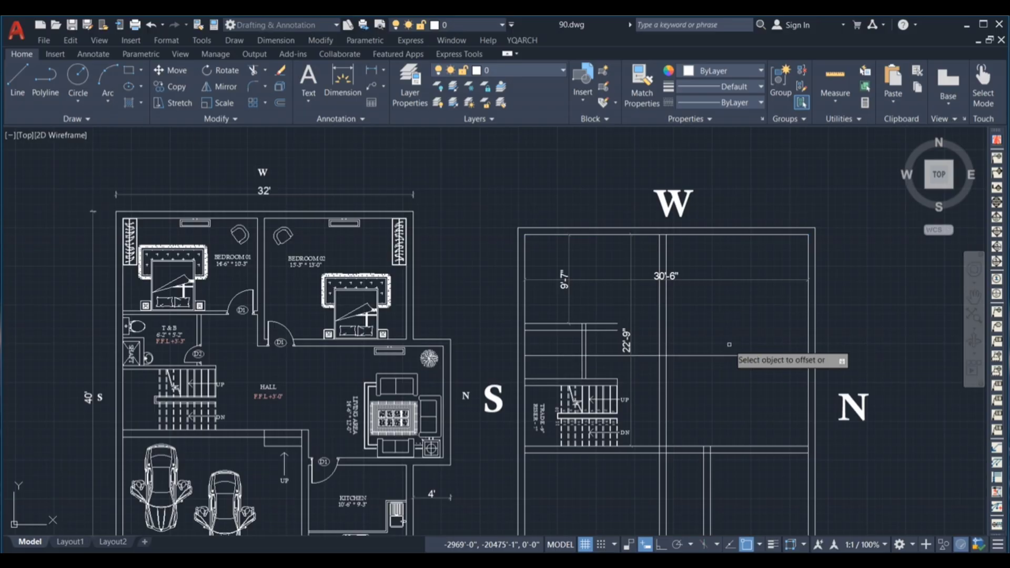
# Step: Offset the new Bedroom 02 boundary line toward the east side for the wall thickness
pyautogui.scroll(2, 750, 345)
pyautogui.click(751, 363)
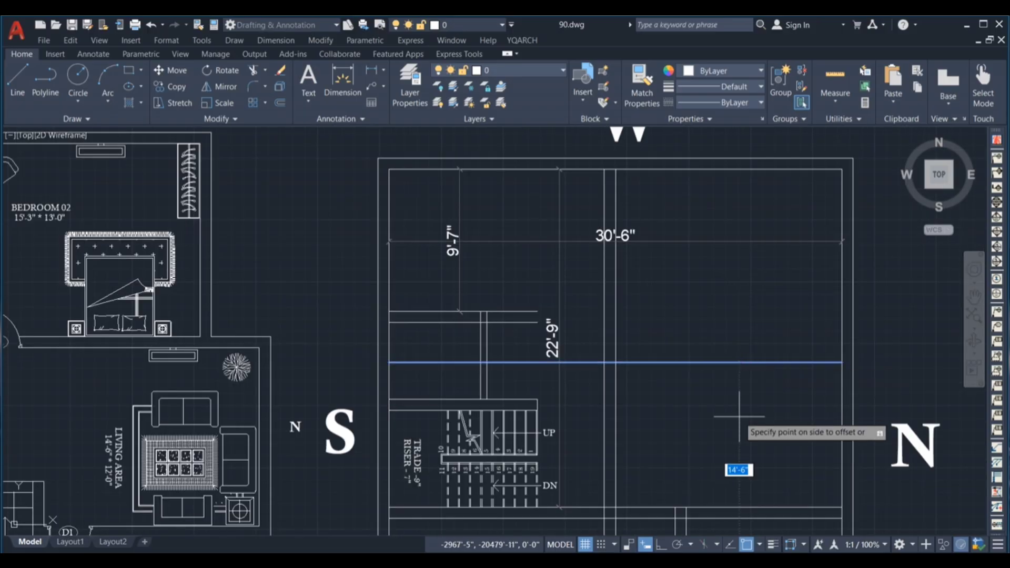
pyautogui.click(736, 419)
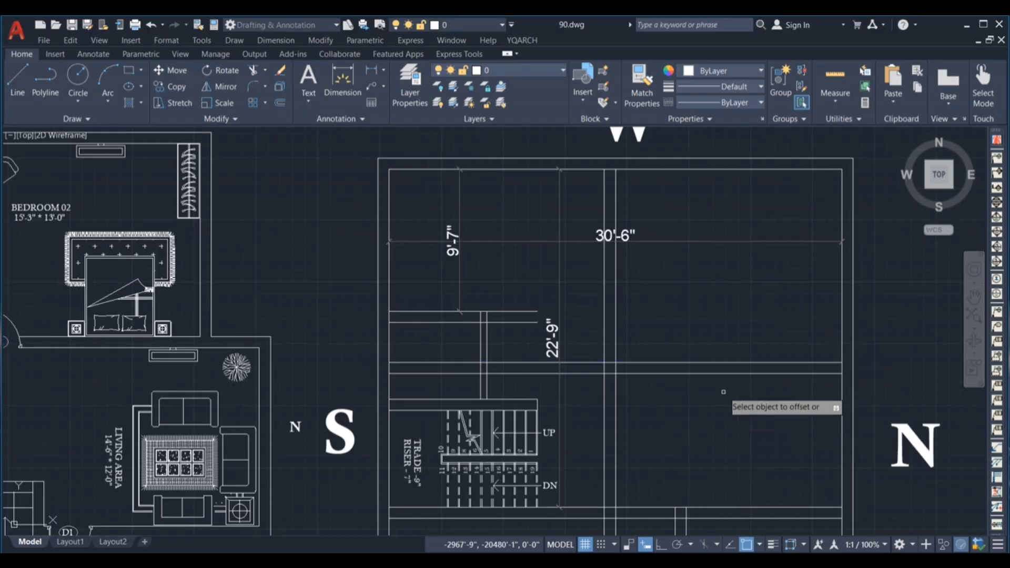
pyautogui.press('Escape')
# Step: Extend both lines of the T & B's upper wall to the divider wall between the two bedrooms
pyautogui.scroll(4, 525, 333)
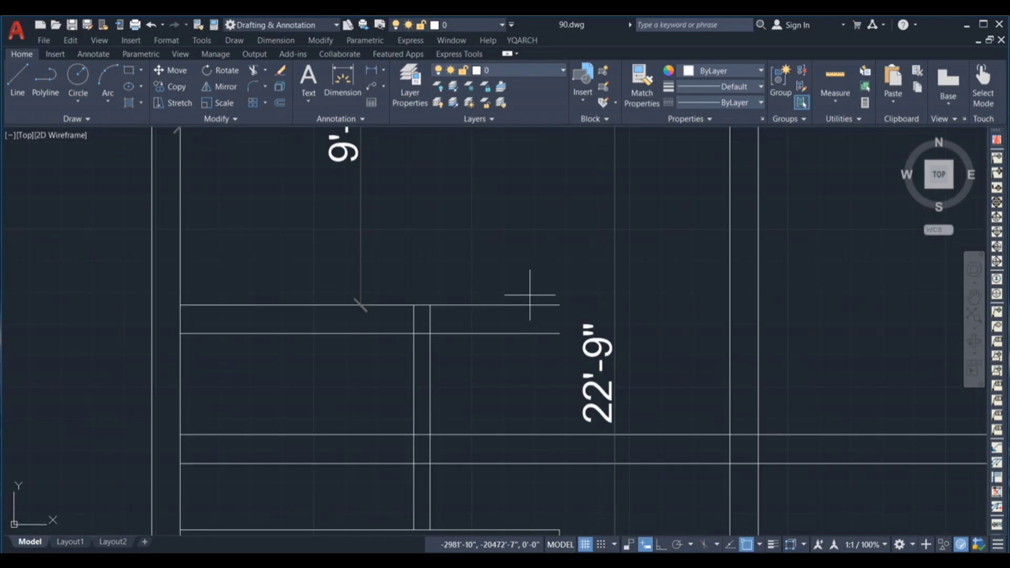
pyautogui.moveTo(530, 293); pyautogui.dragTo(514, 356)
pyautogui.scroll(-4, 658, 286)
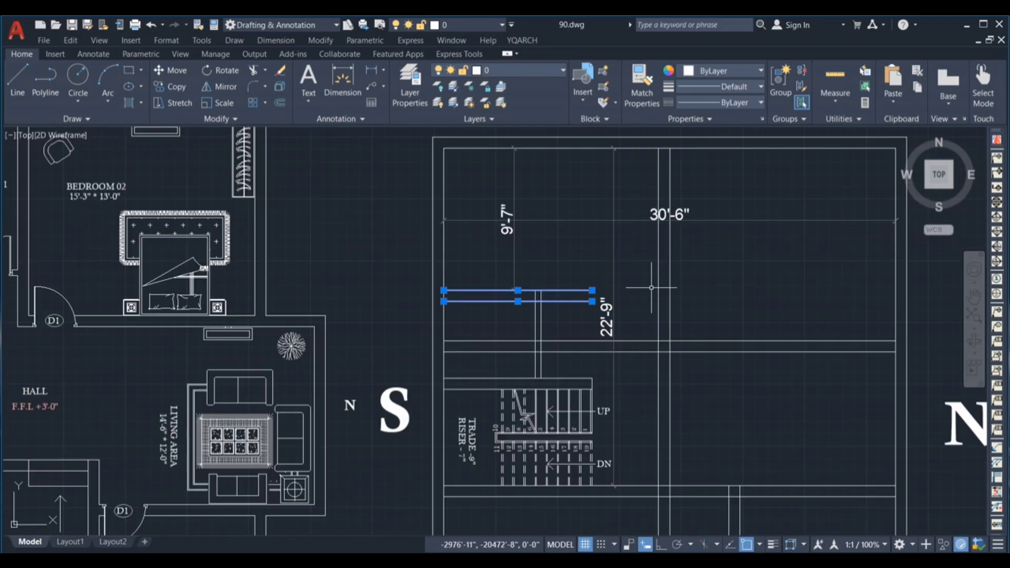
pyautogui.press('Escape')
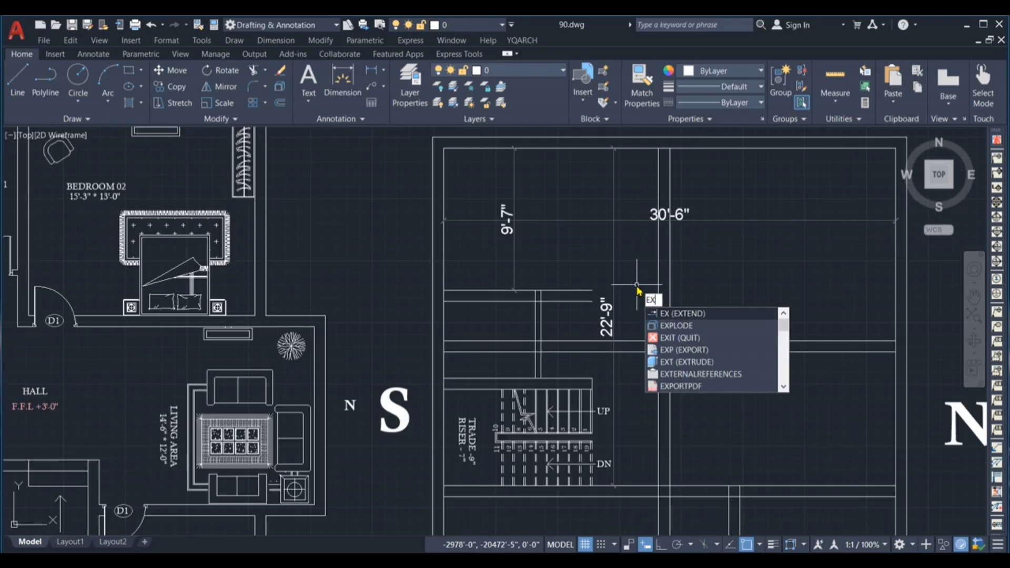
pyautogui.press('Return')
pyautogui.scroll(2, 569, 287)
pyautogui.click(574, 269)
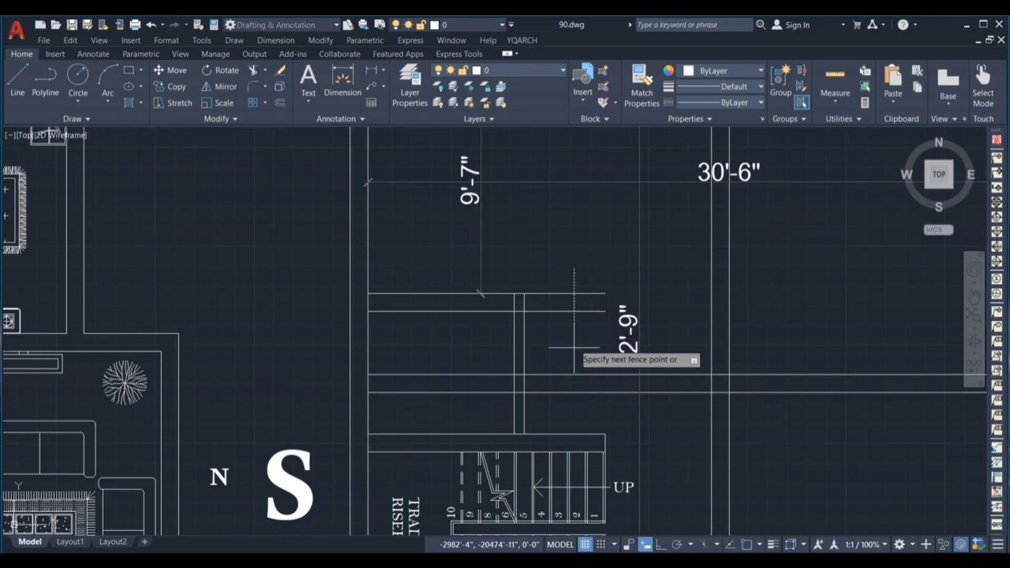
pyautogui.click(570, 339)
pyautogui.press('Return')
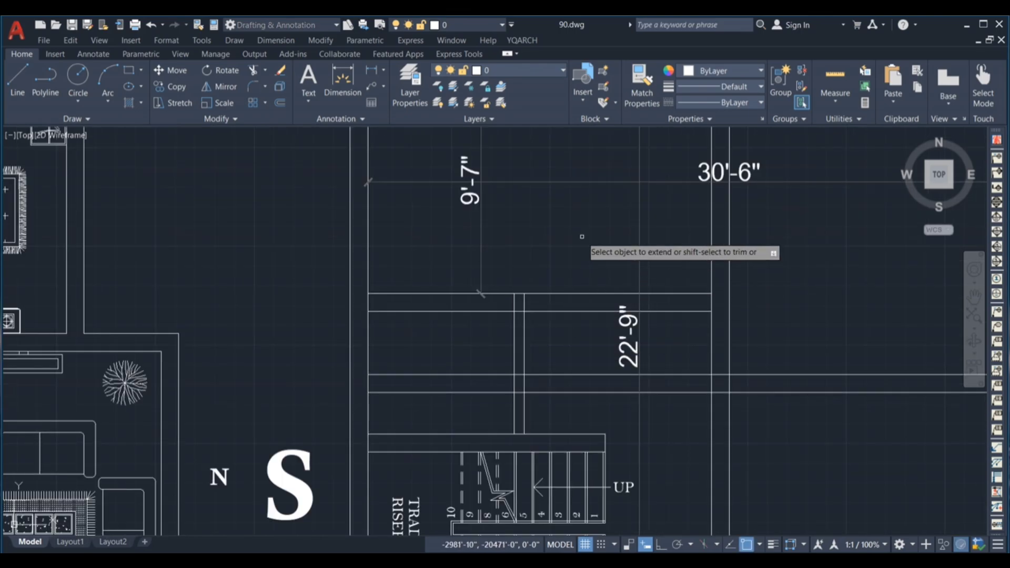
pyautogui.scroll(-2, 562, 248)
pyautogui.press('Escape')
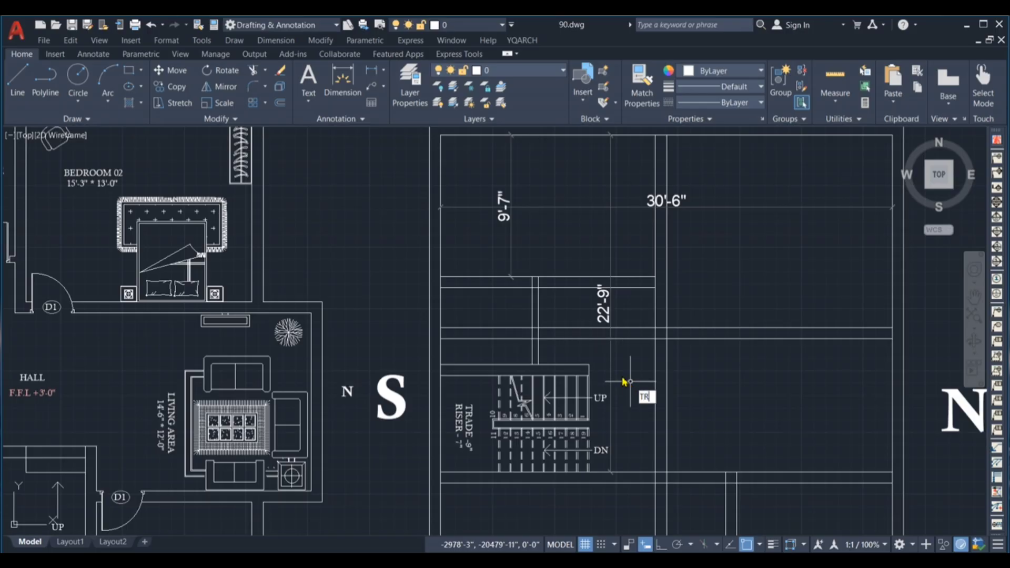
# Step: Trim the Bedroom 02 wall lines between the T & B partition and the bedroom divider, and delete their leftover pieces inside the T & B
pyautogui.press('Return')
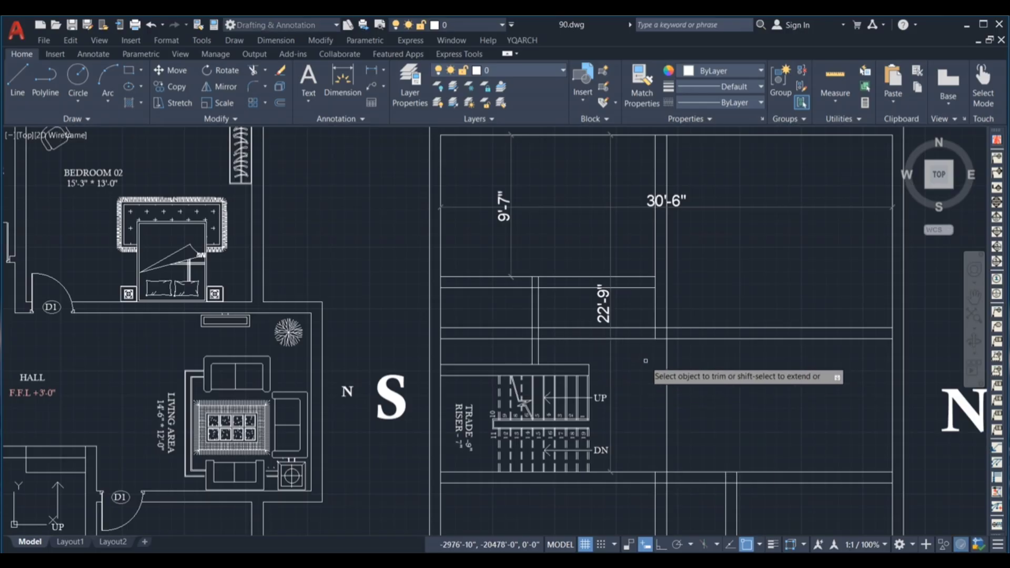
pyautogui.click(616, 326)
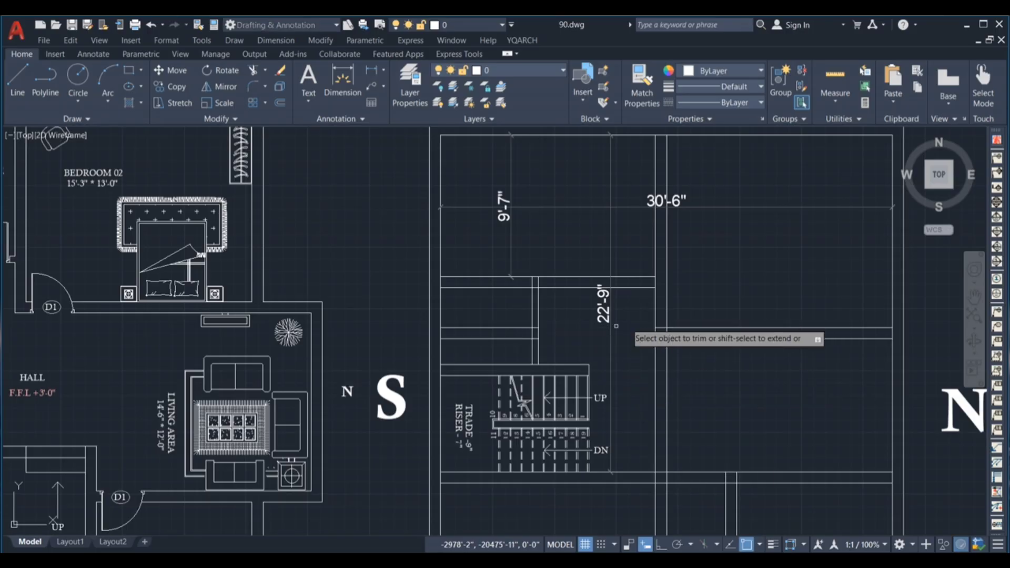
pyautogui.press('Escape')
pyautogui.click(509, 349)
pyautogui.click(500, 315)
pyautogui.press('Delete')
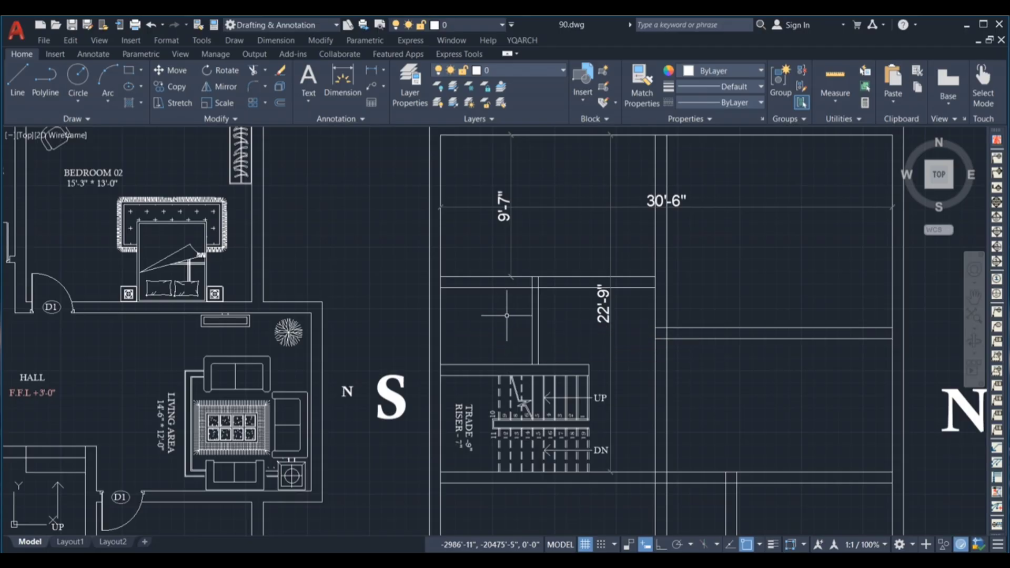
# Step: Delete the 9'-7", 30'-6" and 22'-9" dimensions from the new plan
pyautogui.scroll(-2, 506, 315)
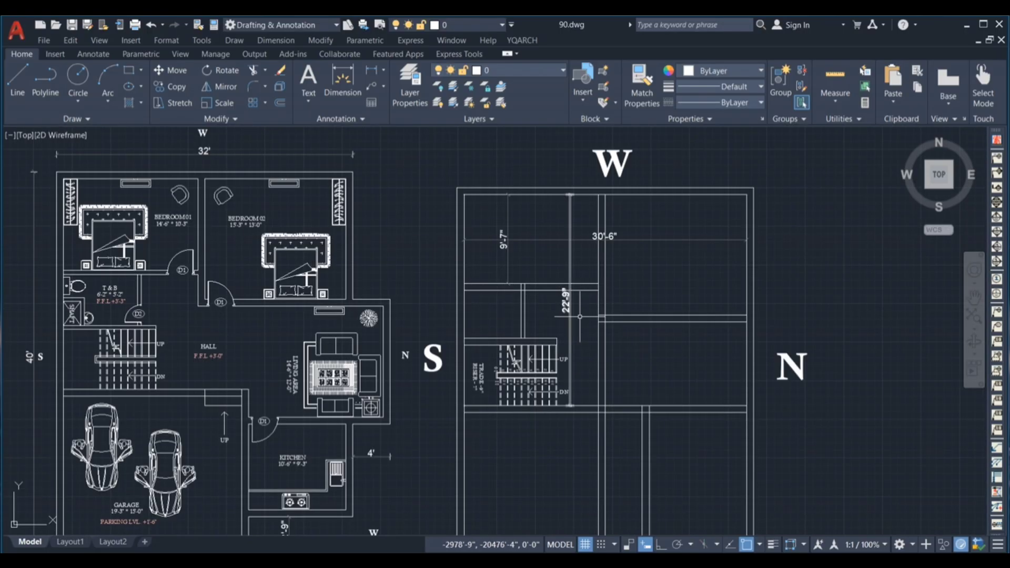
pyautogui.click(582, 311)
pyautogui.click(564, 321)
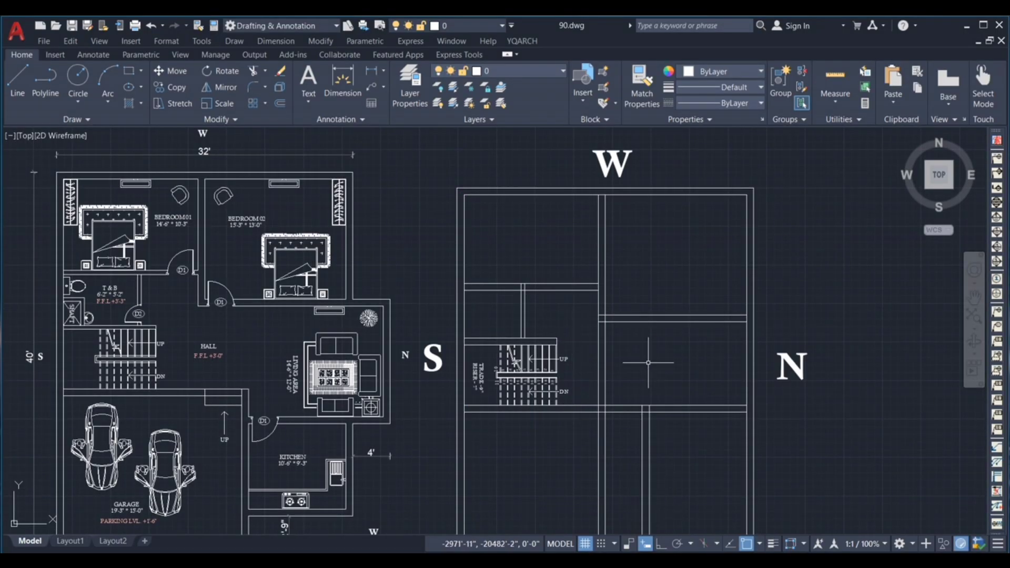
pyautogui.click(689, 238)
pyautogui.click(654, 259)
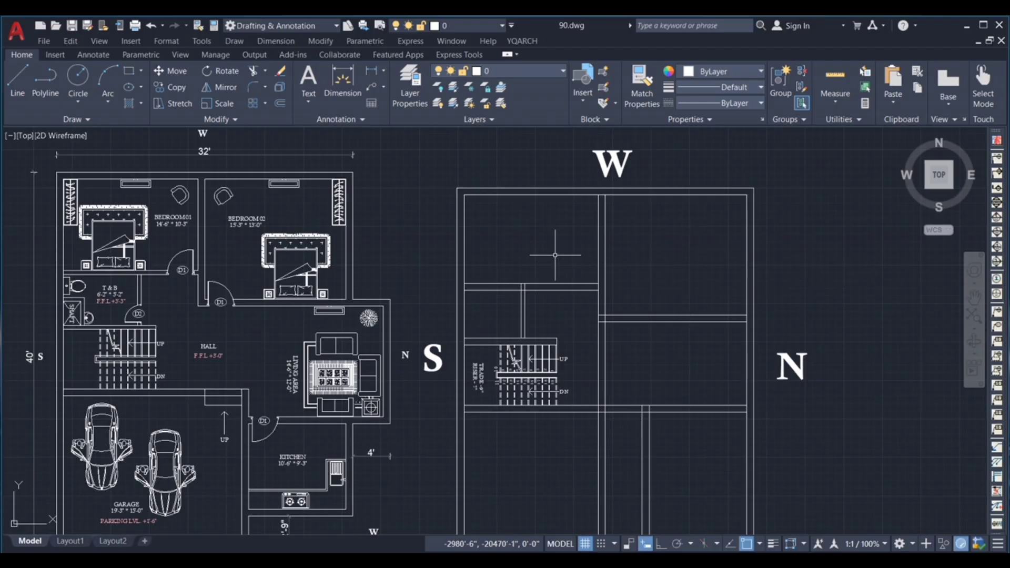
pyautogui.click(557, 220)
pyautogui.click(538, 245)
pyautogui.scroll(2, 526, 301)
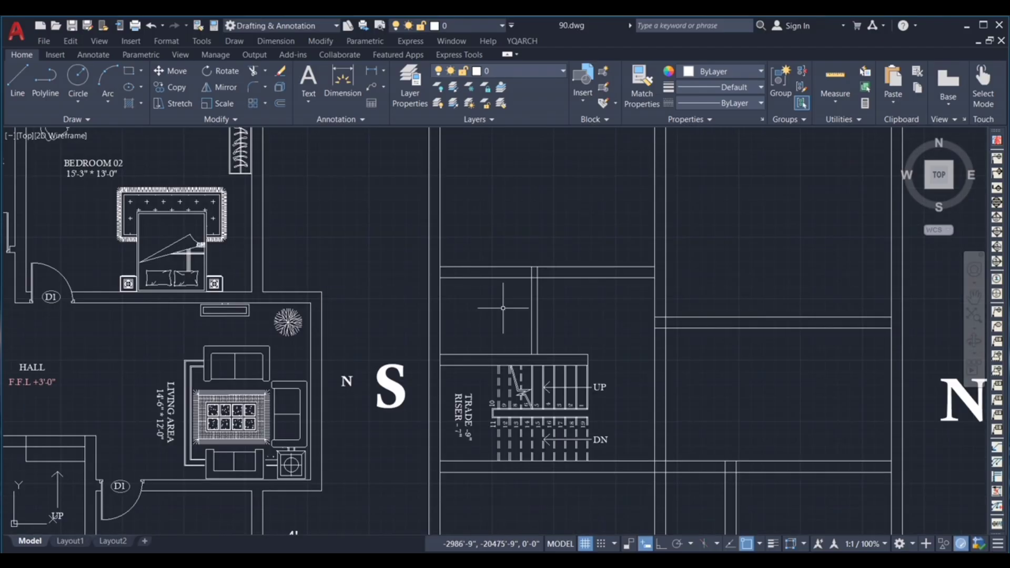
pyautogui.click(464, 298)
pyautogui.click(516, 335)
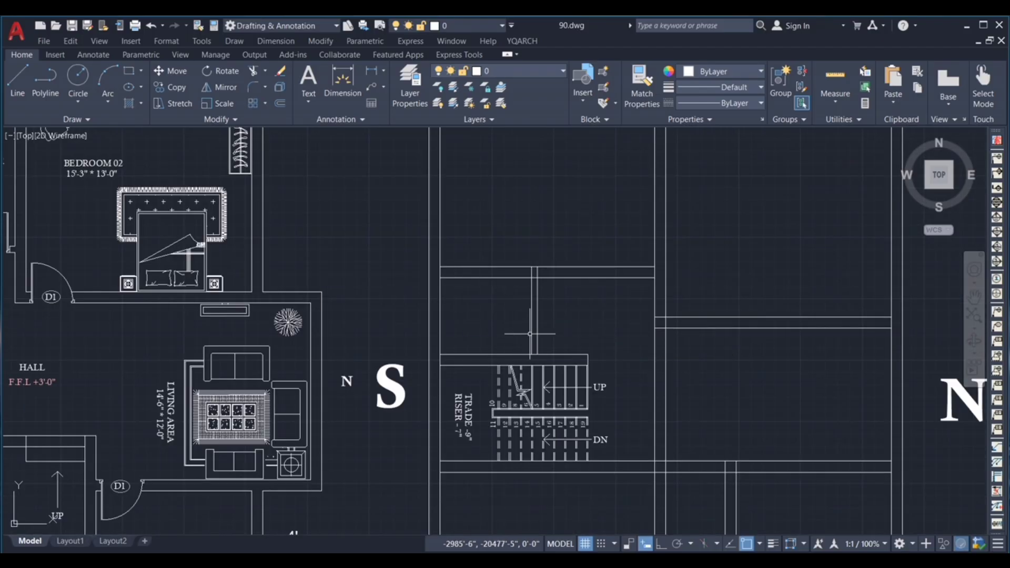
pyautogui.click(576, 309)
pyautogui.click(607, 344)
# Step: Trim the bedroom divider lines across the hall below the Bedroom 02 wall, and remove their remaining segments below the hall's lower wall
pyautogui.scroll(-2, 617, 358)
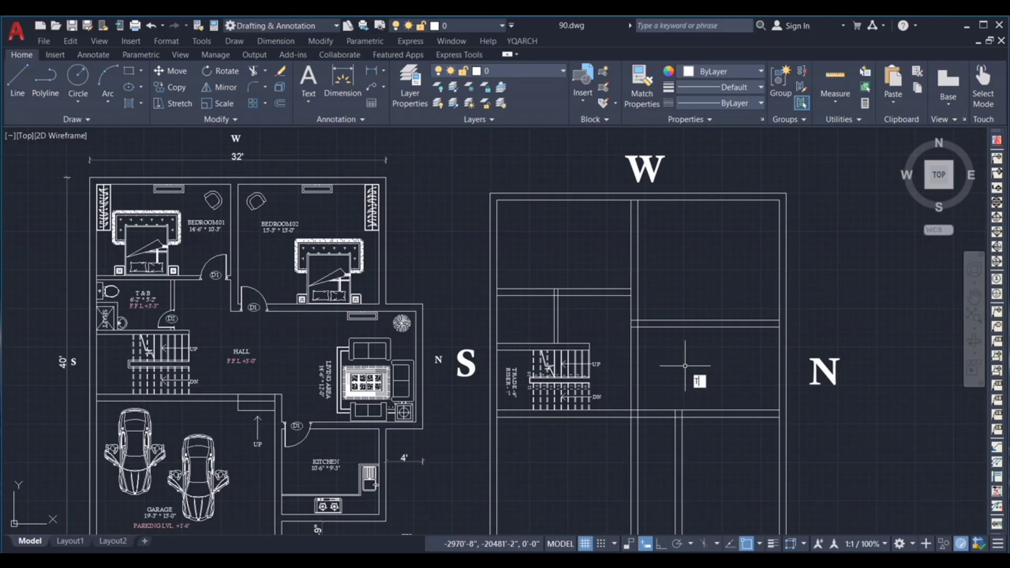
pyautogui.write('r')
pyautogui.press('Return')
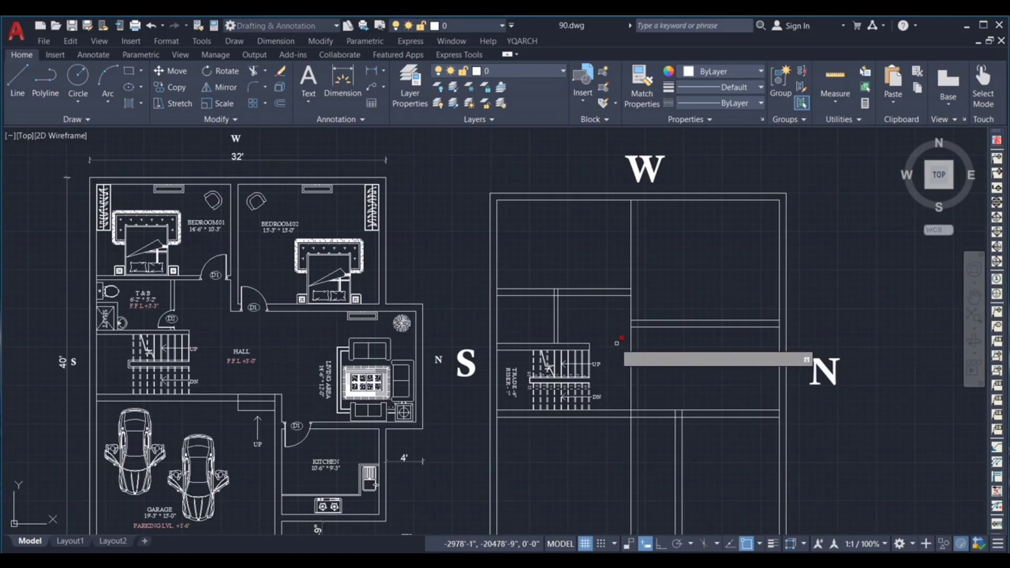
pyautogui.click(613, 342)
pyautogui.click(668, 366)
pyautogui.press('Escape')
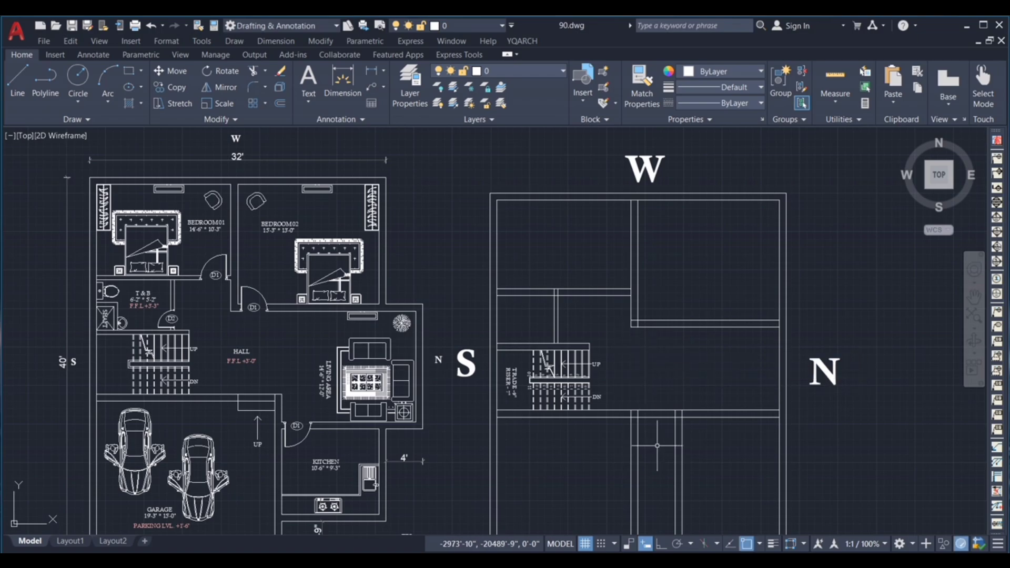
pyautogui.scroll(-2, 636, 407)
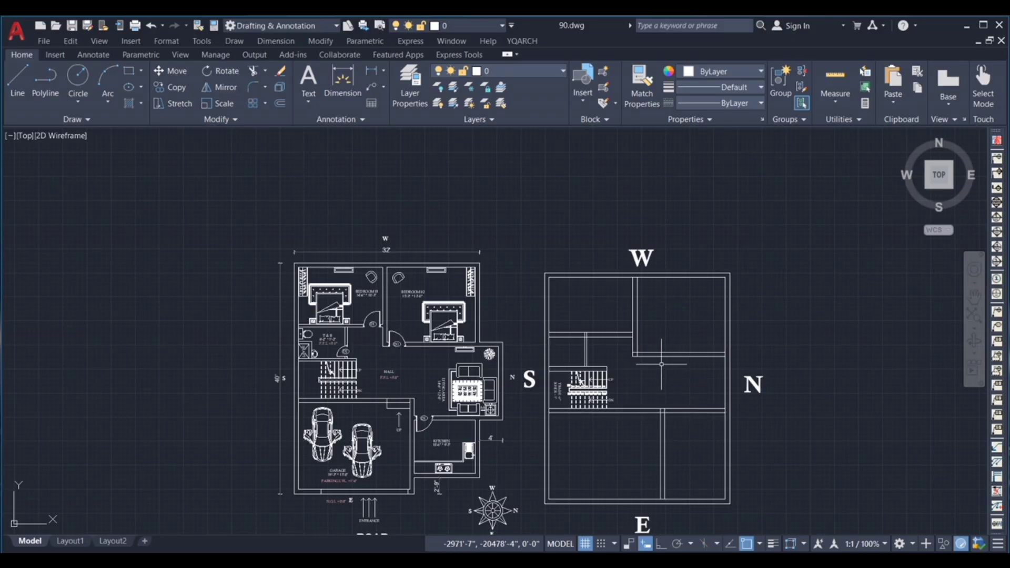
# Step: Compare the new wall layout with the furnished plan, and examine the shaft in the furnished plan's T & B
pyautogui.scroll(2, 661, 330)
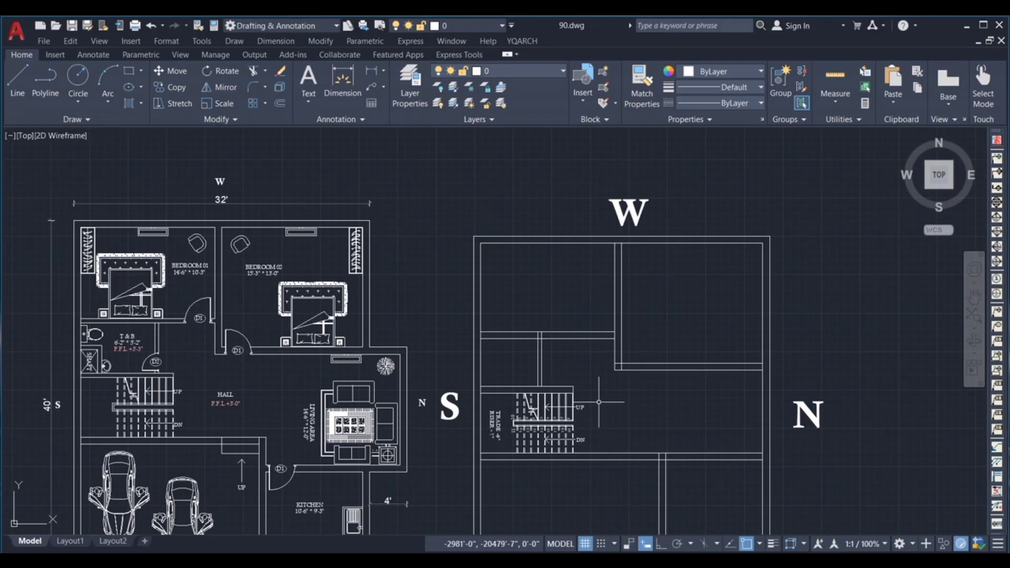
pyautogui.scroll(-2, 592, 311)
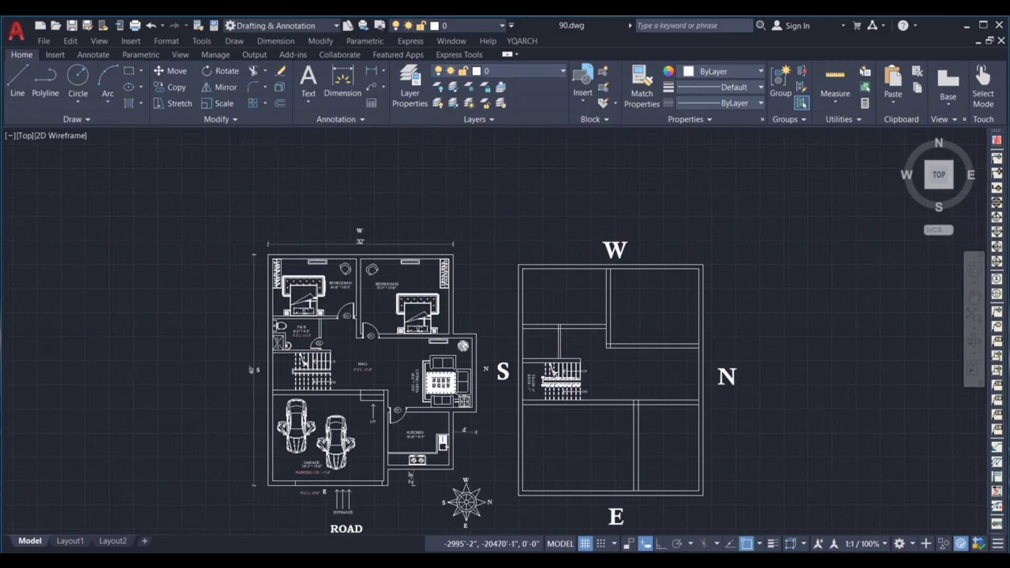
pyautogui.scroll(-2, 553, 371)
pyautogui.scroll(4, 599, 376)
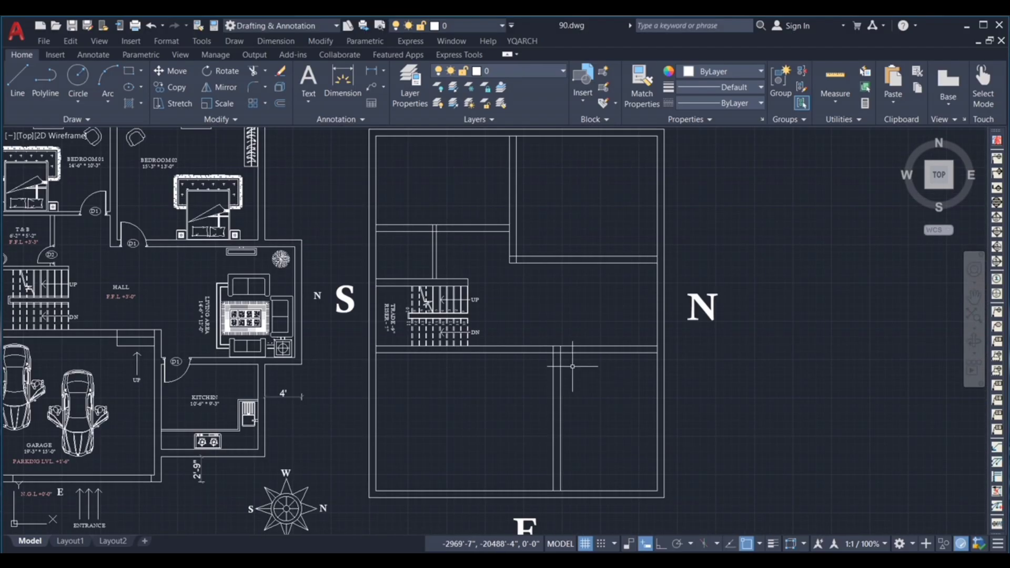
pyautogui.scroll(-2, 582, 353)
pyautogui.scroll(4, 478, 301)
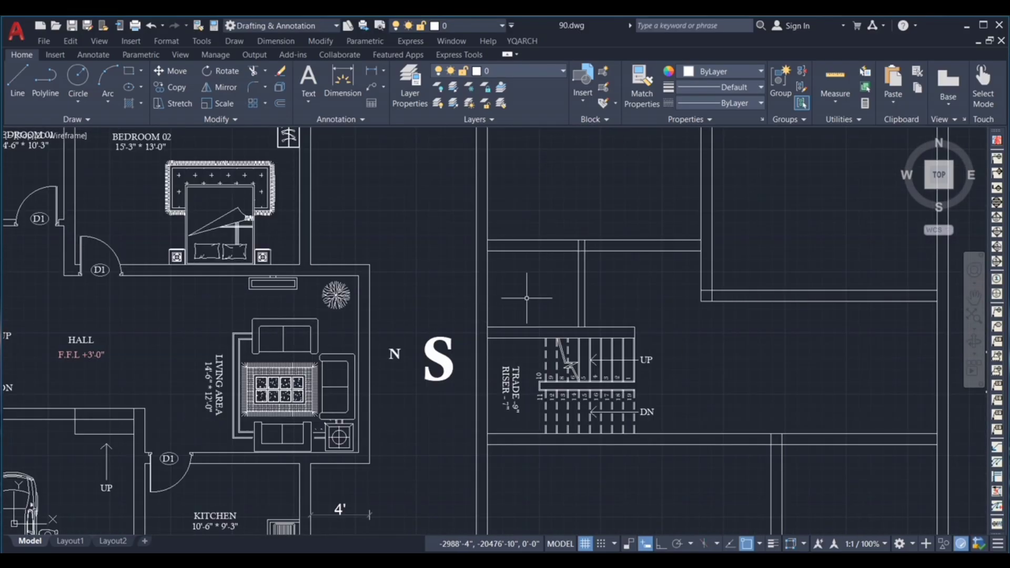
pyautogui.click(468, 278)
pyautogui.click(526, 305)
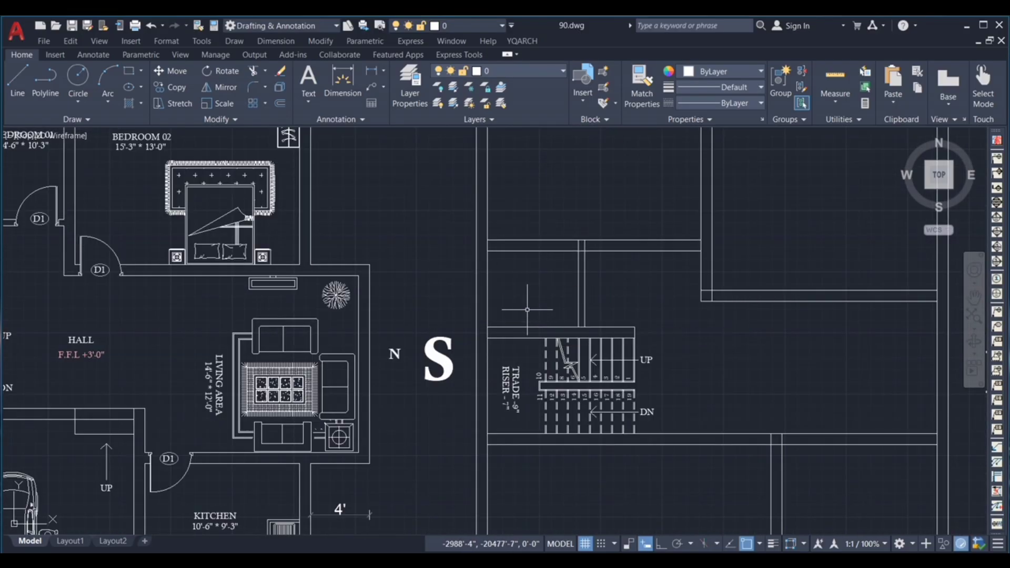
pyautogui.scroll(-2, 540, 299)
pyautogui.scroll(4, 85, 272)
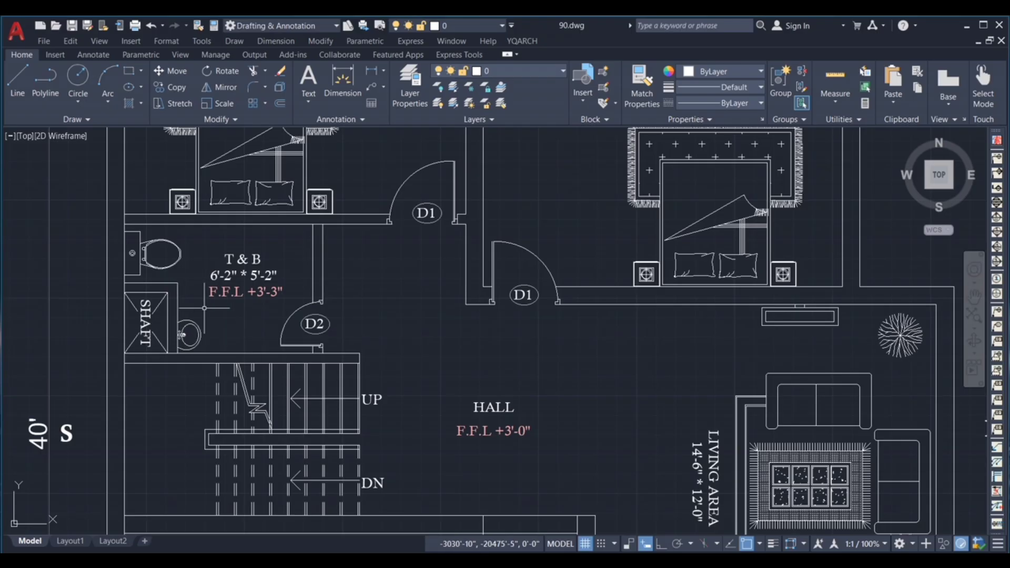
pyautogui.scroll(-2, 249, 287)
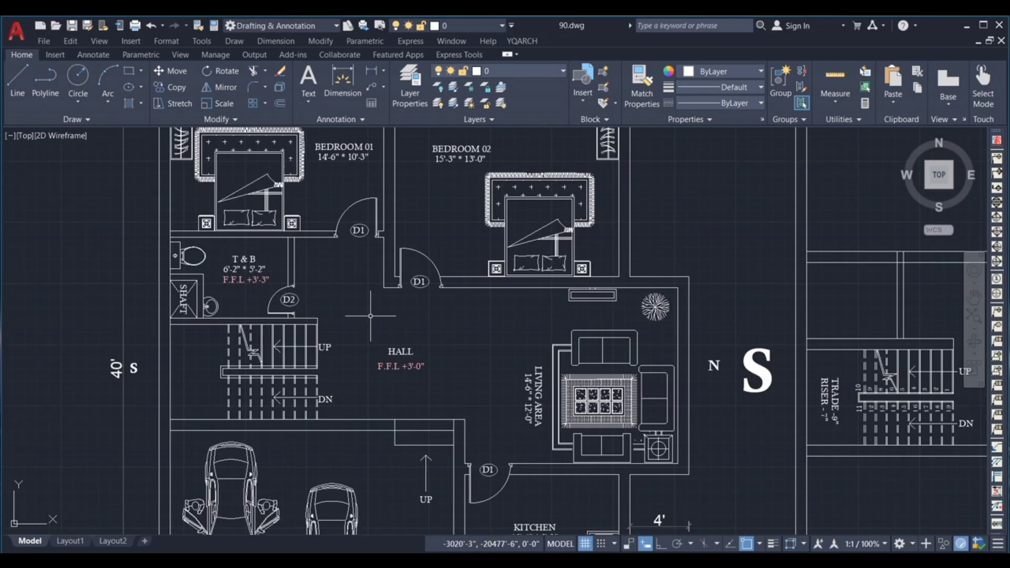
pyautogui.scroll(2, 184, 286)
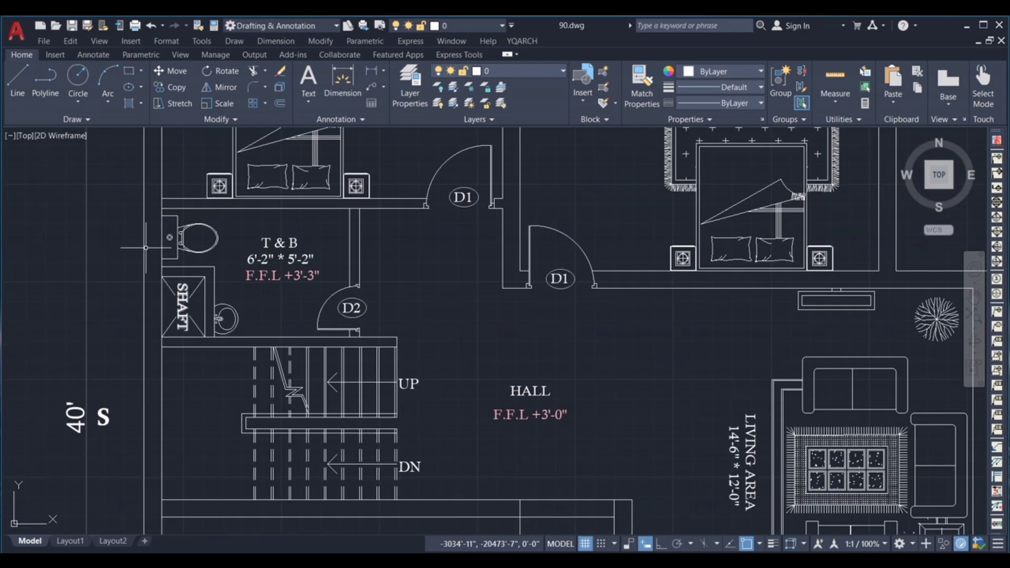
# Step: Dimension the inner width and length of the shaft in the furnished plan's T & B
pyautogui.scroll(2, 146, 247)
pyautogui.click(343, 81)
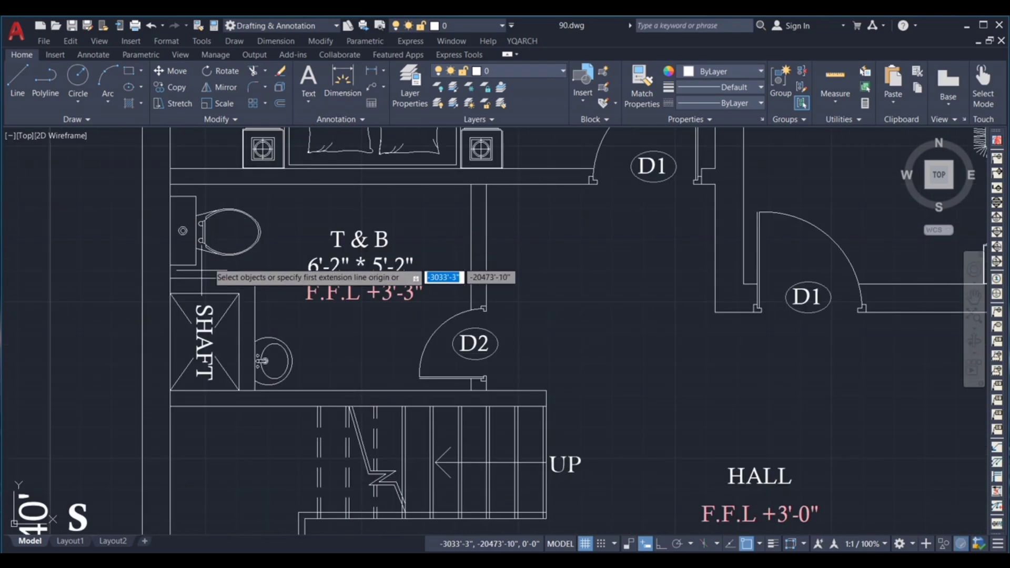
pyautogui.scroll(2, 201, 271)
pyautogui.press('Return')
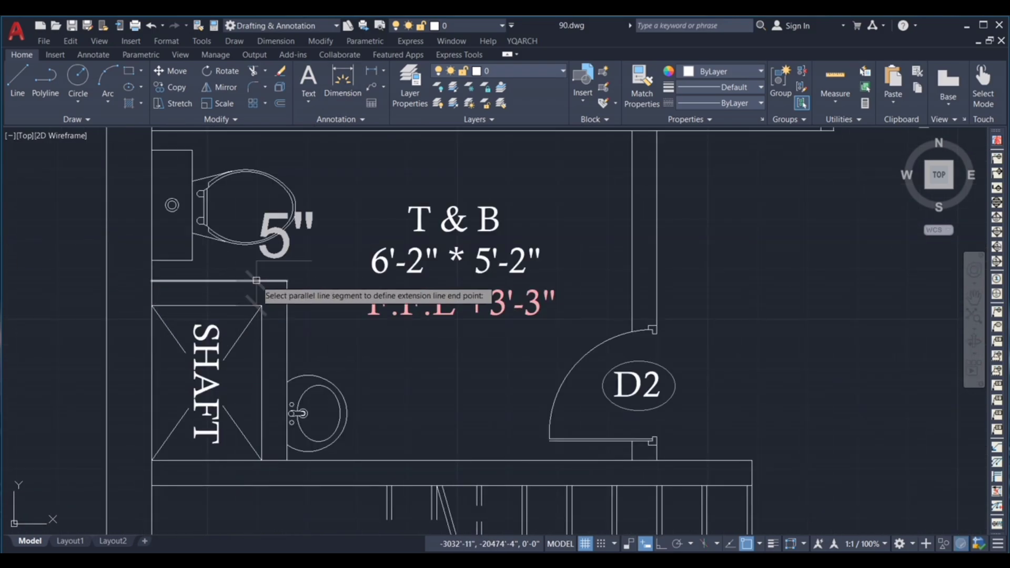
pyautogui.scroll(-2, 247, 294)
pyautogui.click(242, 308)
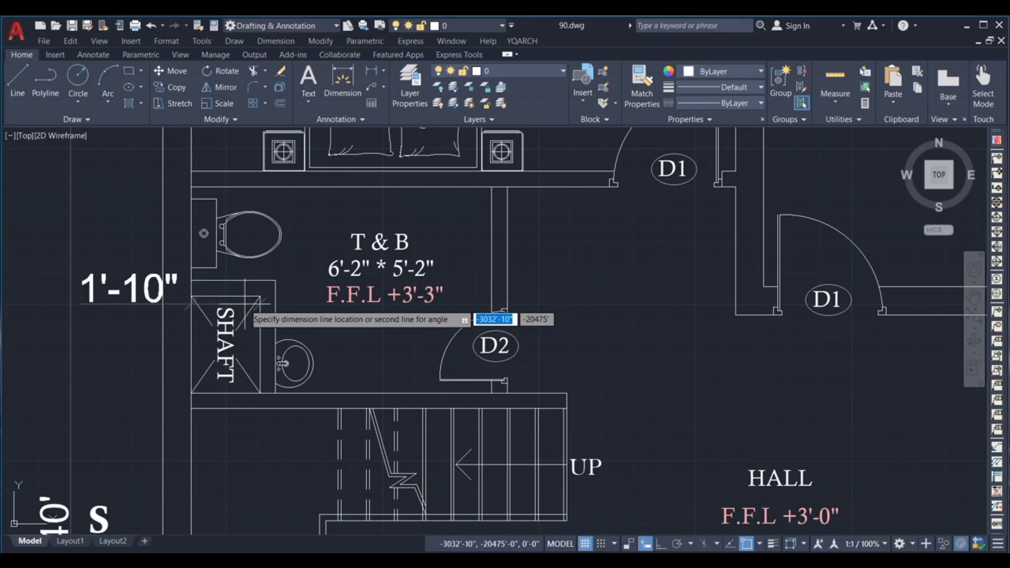
pyautogui.click(242, 305)
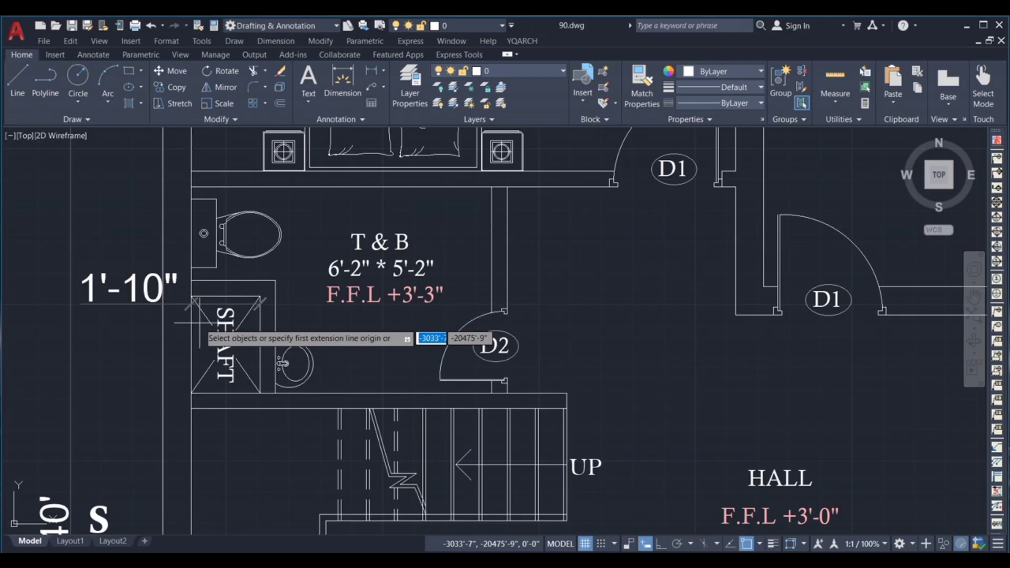
pyautogui.click(256, 366)
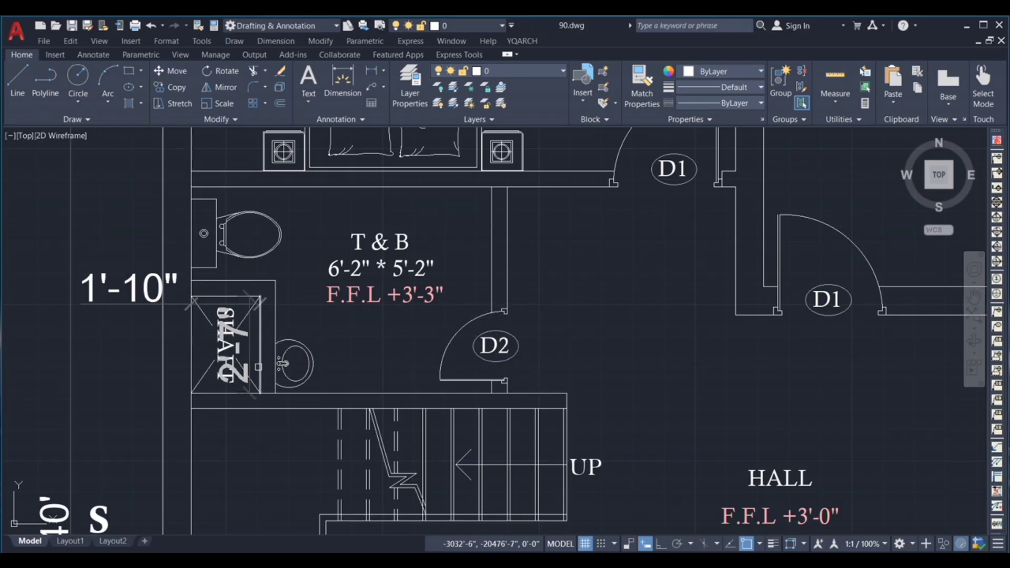
pyautogui.click(141, 389)
pyautogui.press('Escape')
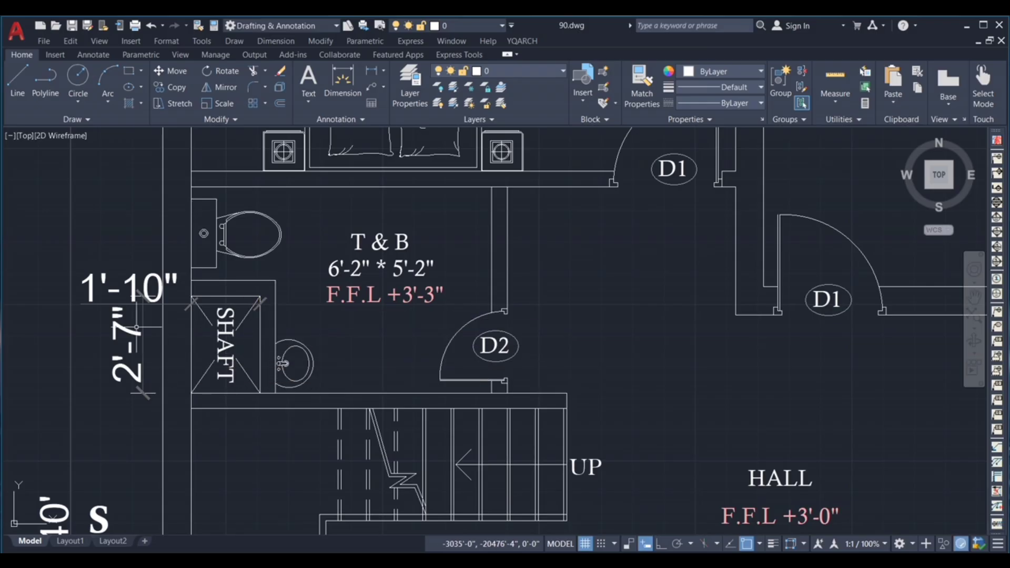
# Step: Remove the 1'-10" and 2'-7" shaft dimensions from the furnished plan's T & B
pyautogui.click(106, 225)
pyautogui.click(64, 355)
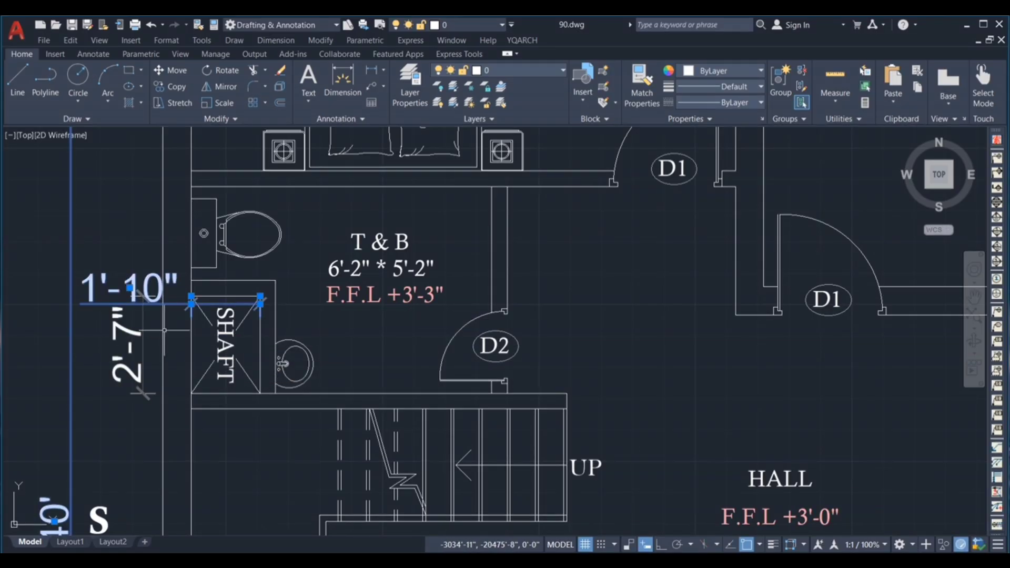
pyautogui.press('Escape')
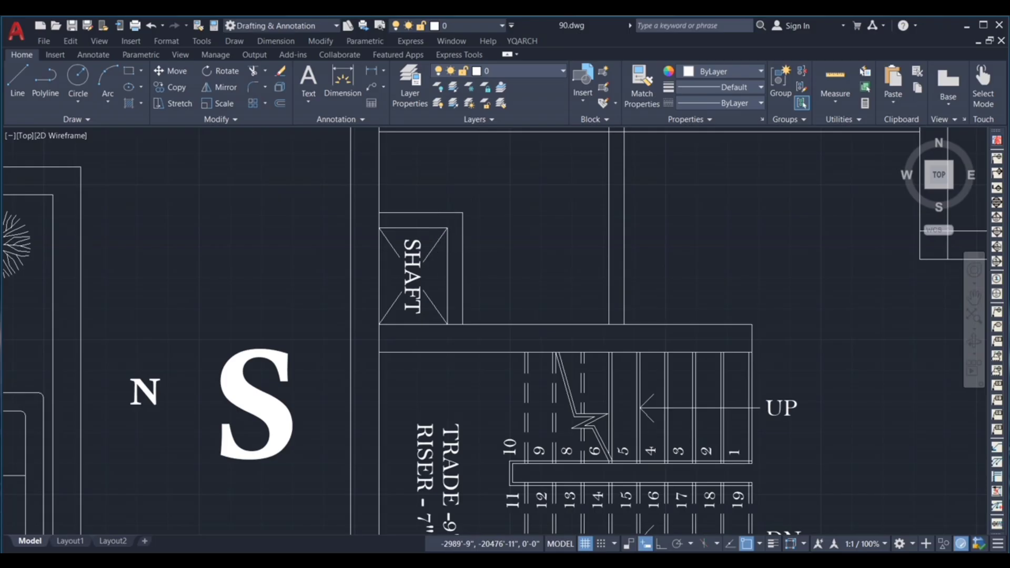
pyautogui.scroll(1, 415, 274)
pyautogui.scroll(-3, 421, 284)
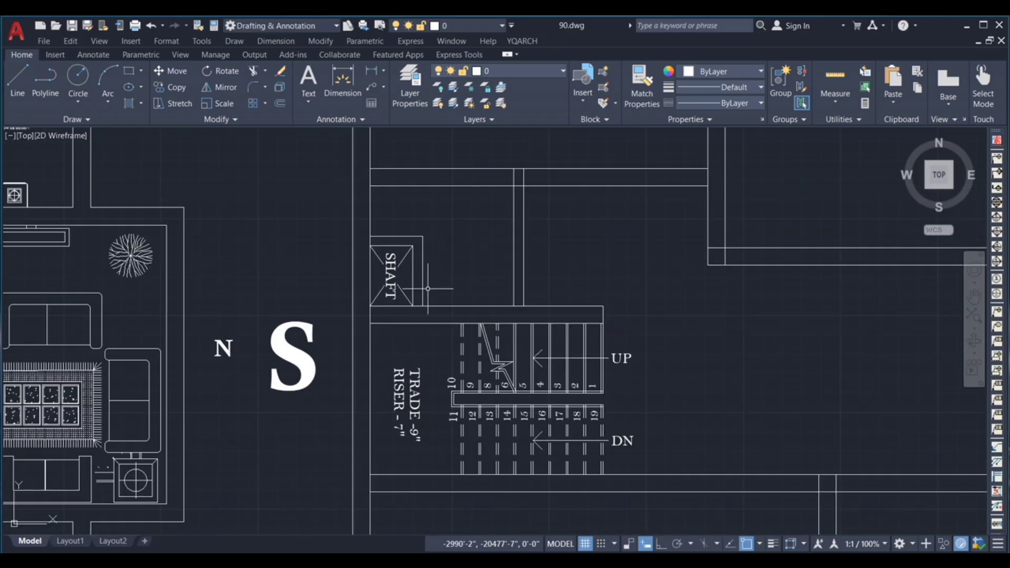
pyautogui.scroll(-2, 561, 271)
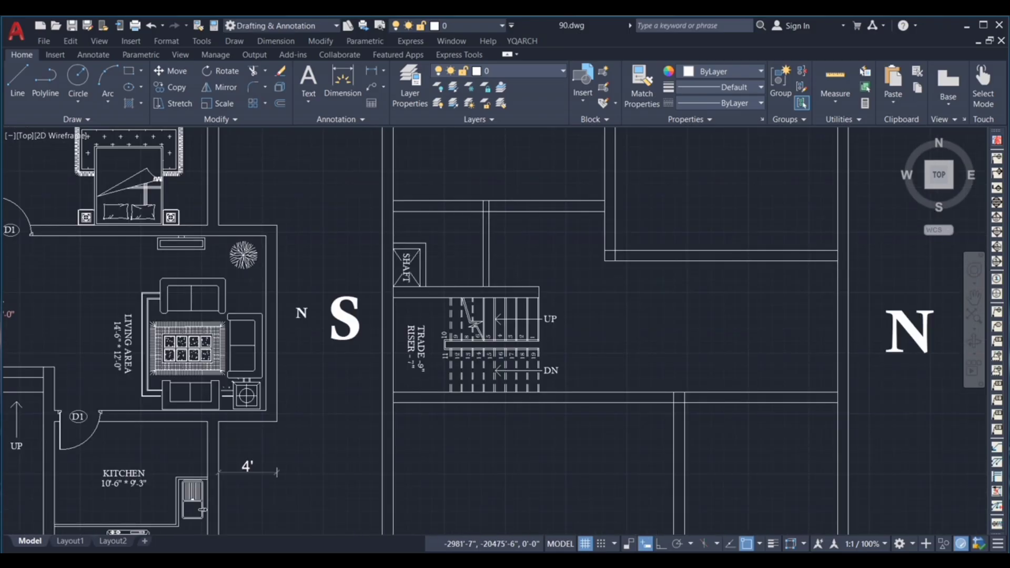
pyautogui.scroll(-2, 526, 274)
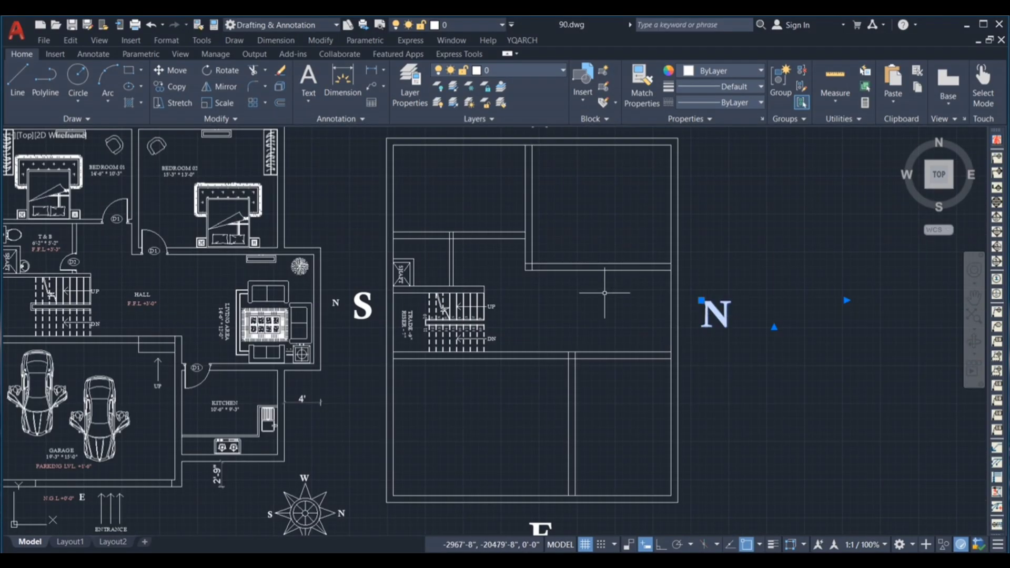
pyautogui.click(603, 290)
pyautogui.click(633, 323)
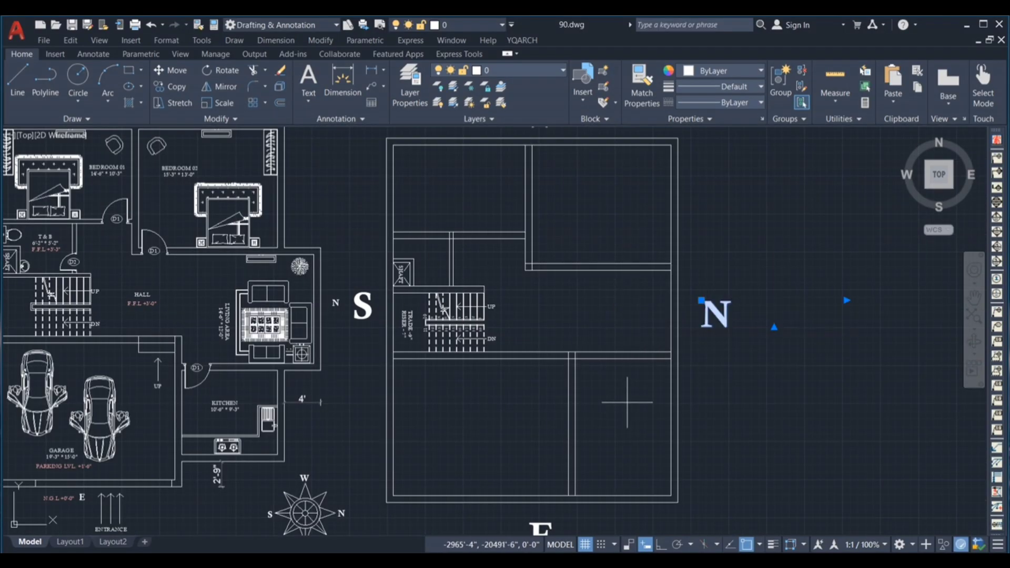
pyautogui.press('Escape')
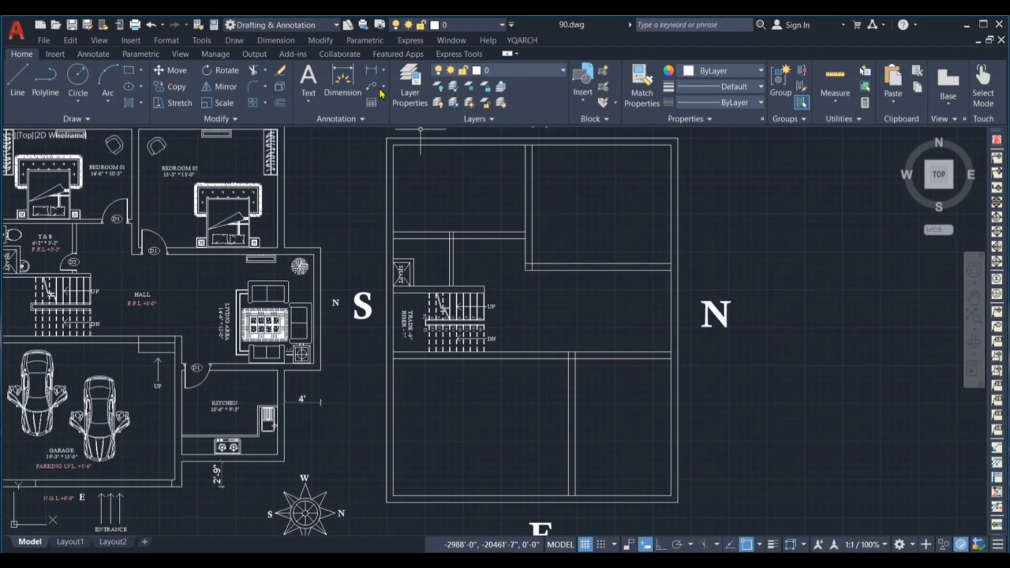
# Step: Dimension the hall's clear depth between the Bedroom 02 wall and the hall's lower wall in the new plan
pyautogui.click(343, 83)
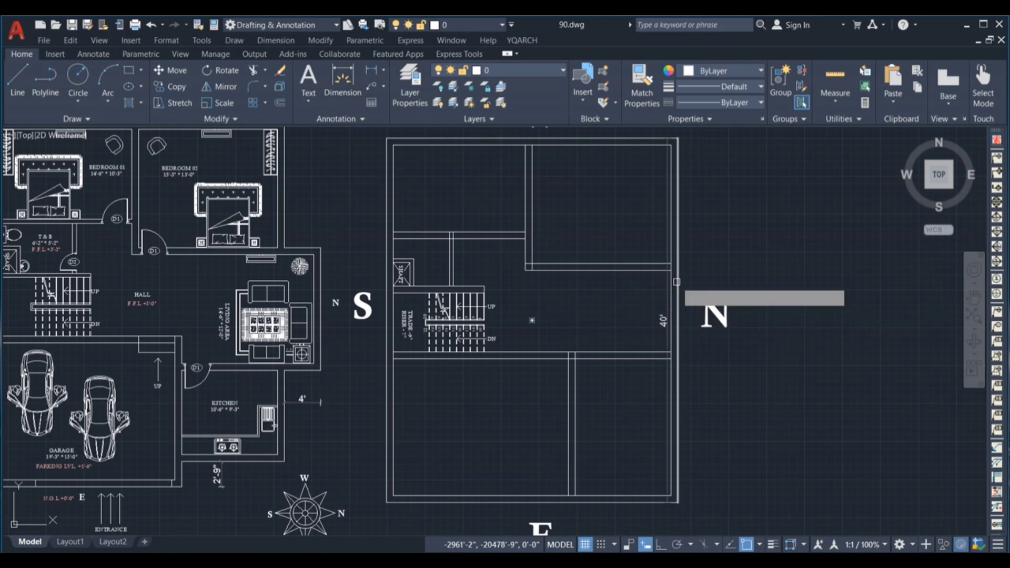
pyautogui.scroll(2, 677, 282)
pyautogui.click(670, 269)
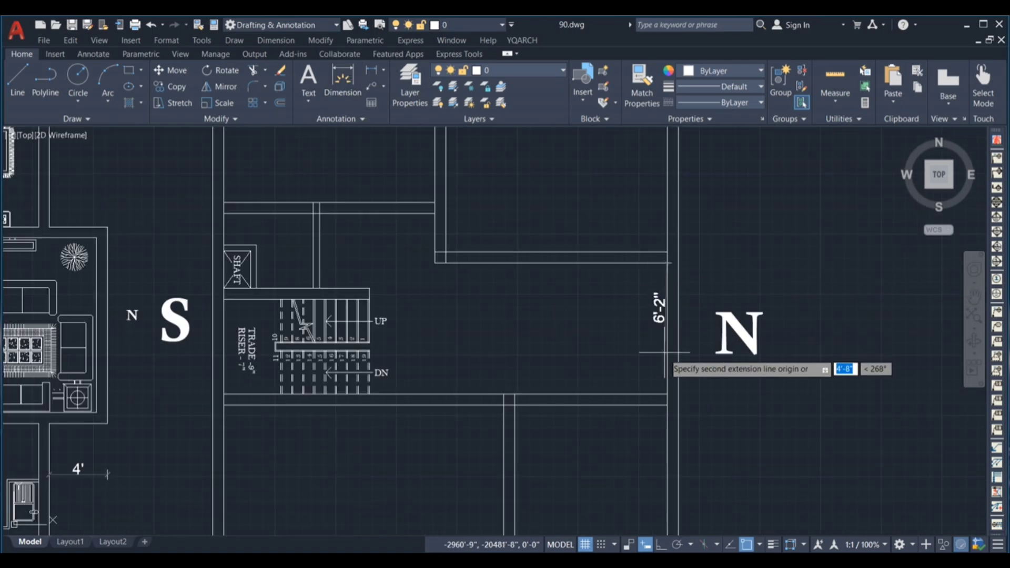
pyautogui.click(668, 395)
pyautogui.click(590, 358)
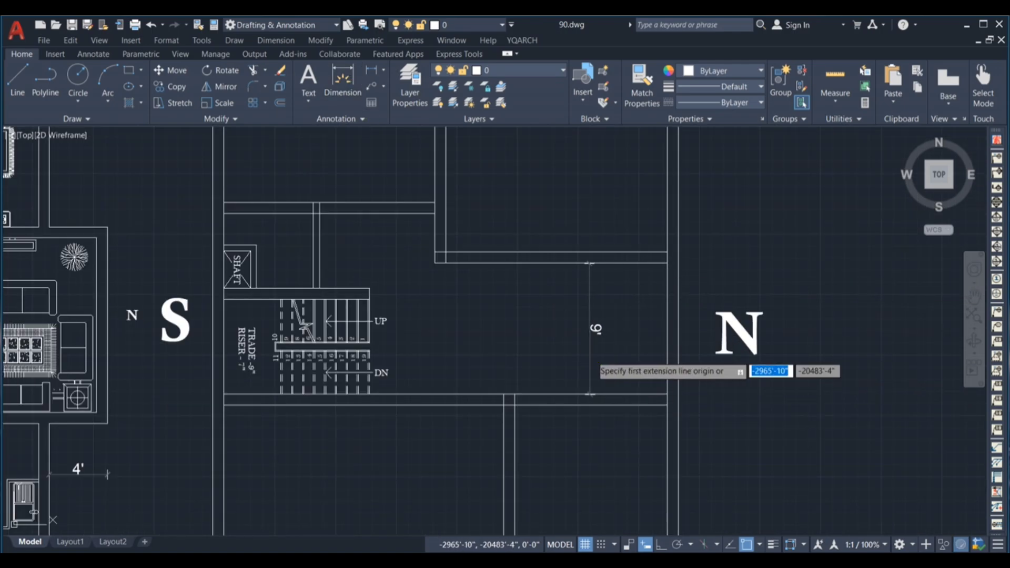
pyautogui.scroll(2, 591, 358)
pyautogui.scroll(-2, 604, 347)
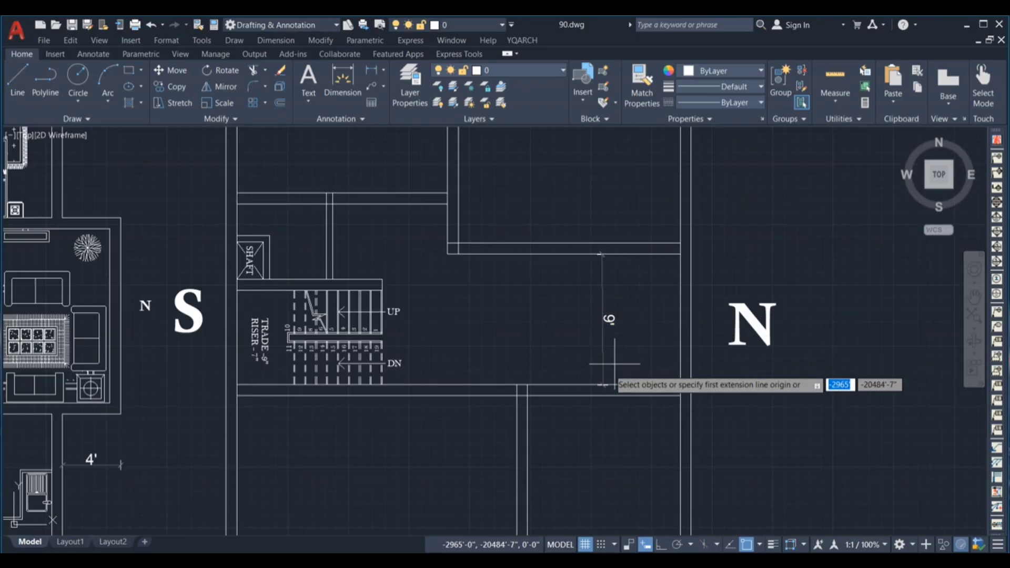
# Step: Dimension the length and width of the kitchen space below the hall's lower wall in the new plan
pyautogui.scroll(-3, 542, 354)
pyautogui.scroll(2, 550, 376)
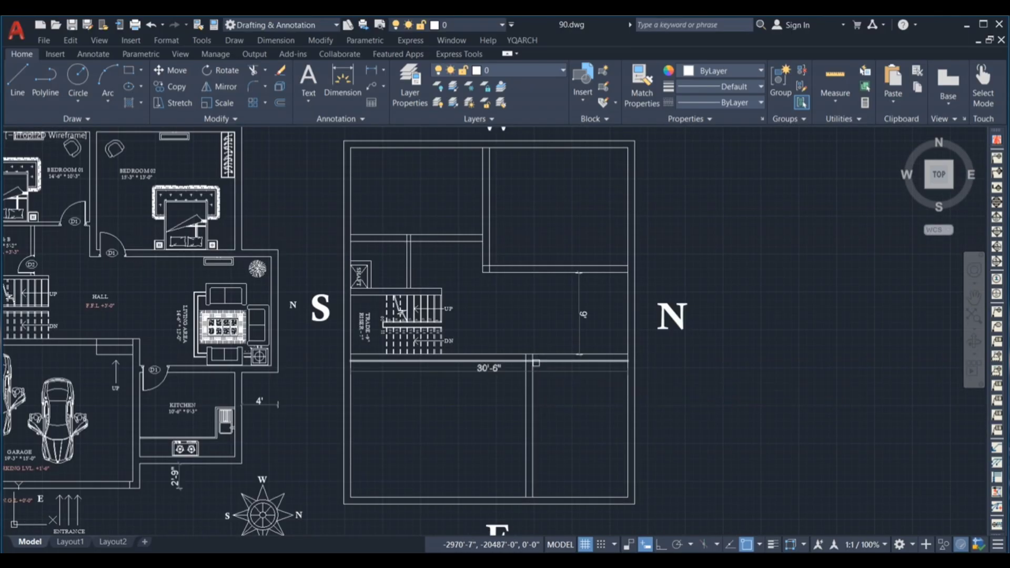
pyautogui.click(534, 362)
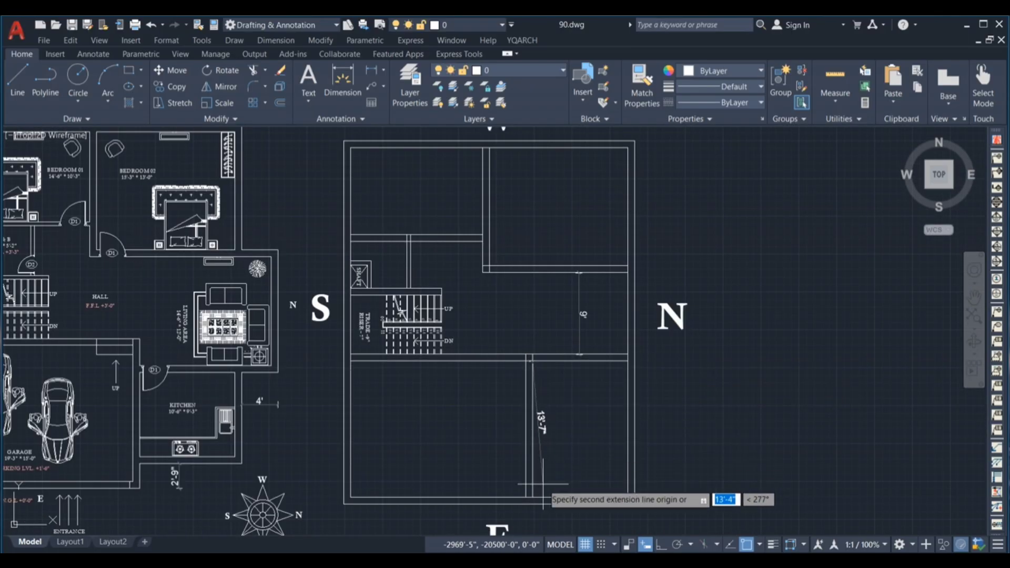
pyautogui.click(533, 495)
pyautogui.click(557, 429)
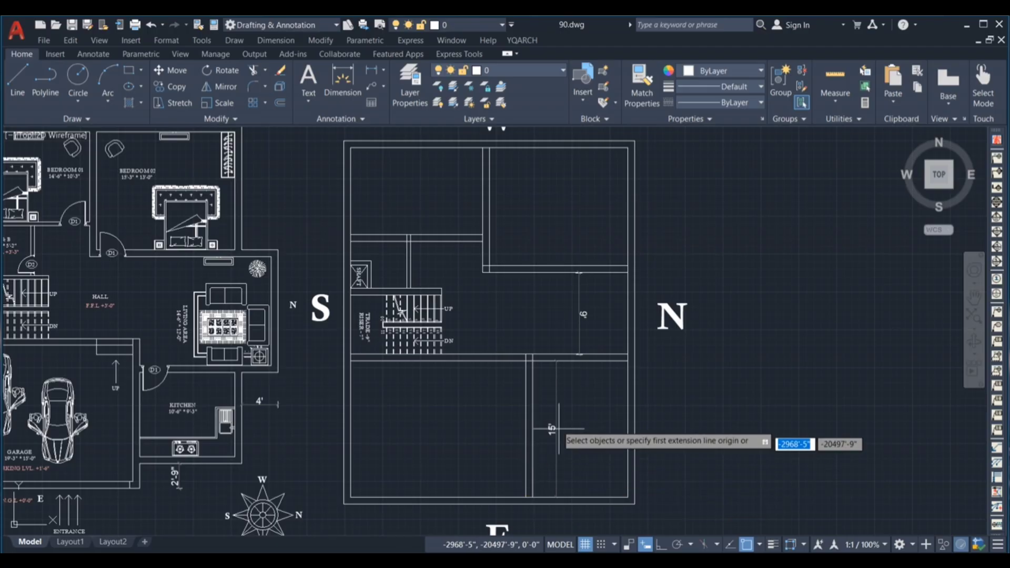
pyautogui.scroll(3, 542, 394)
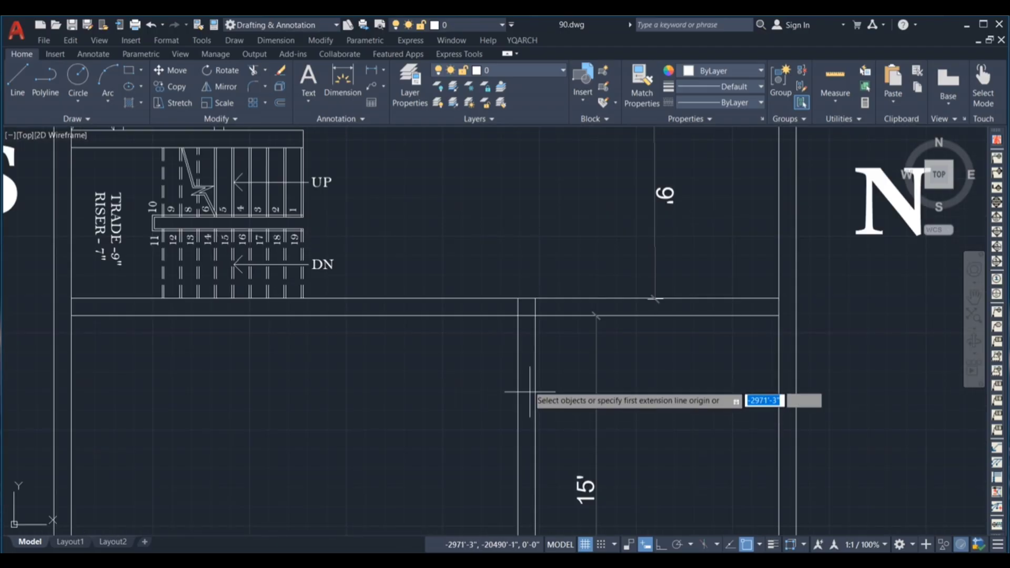
pyautogui.click(534, 315)
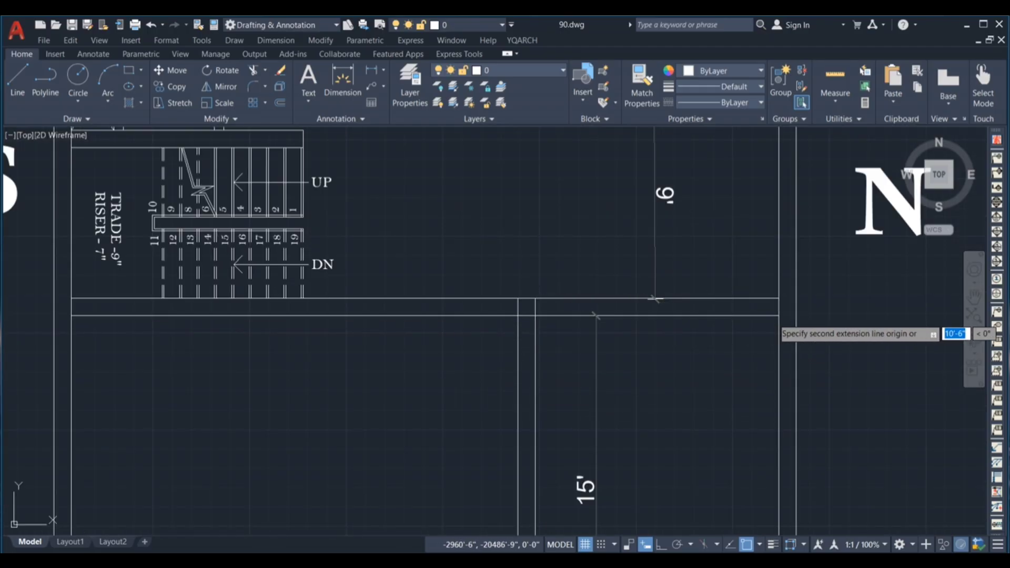
pyautogui.click(778, 316)
pyautogui.click(726, 388)
pyautogui.scroll(-4, 597, 318)
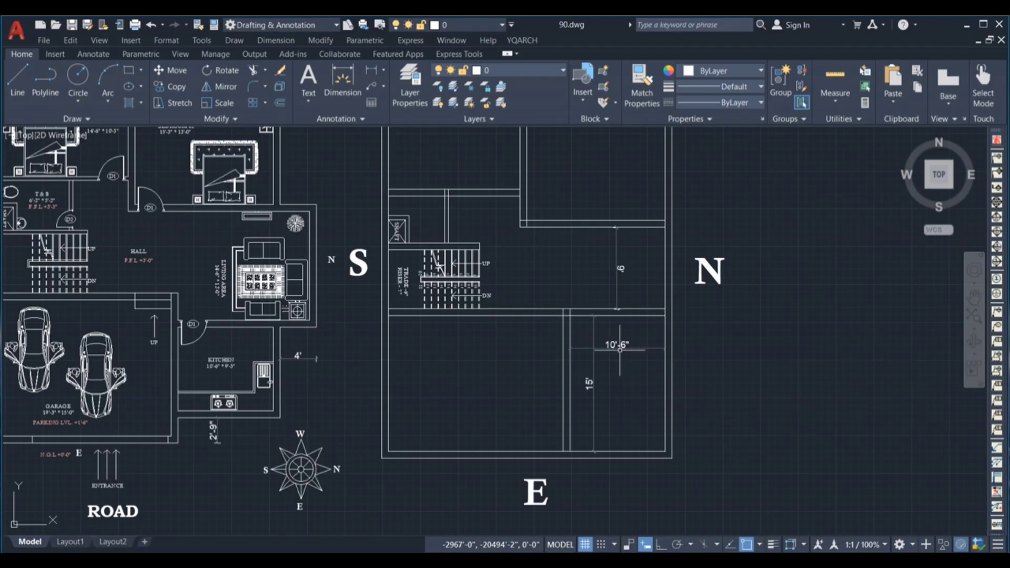
# Step: Offset both lines of the hall's lower wall 3' downward into the kitchen space
pyautogui.scroll(2, 607, 345)
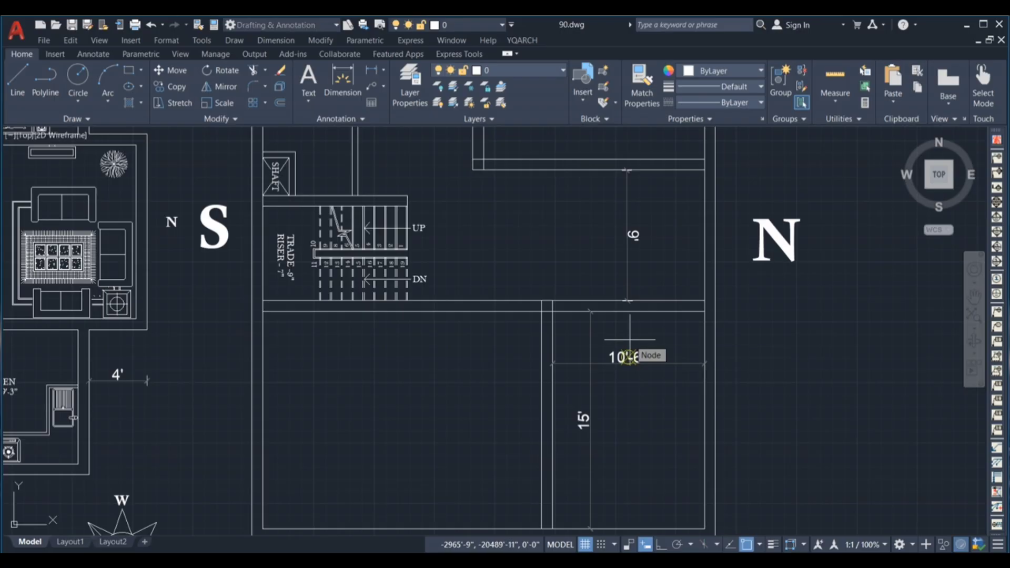
pyautogui.write('3')
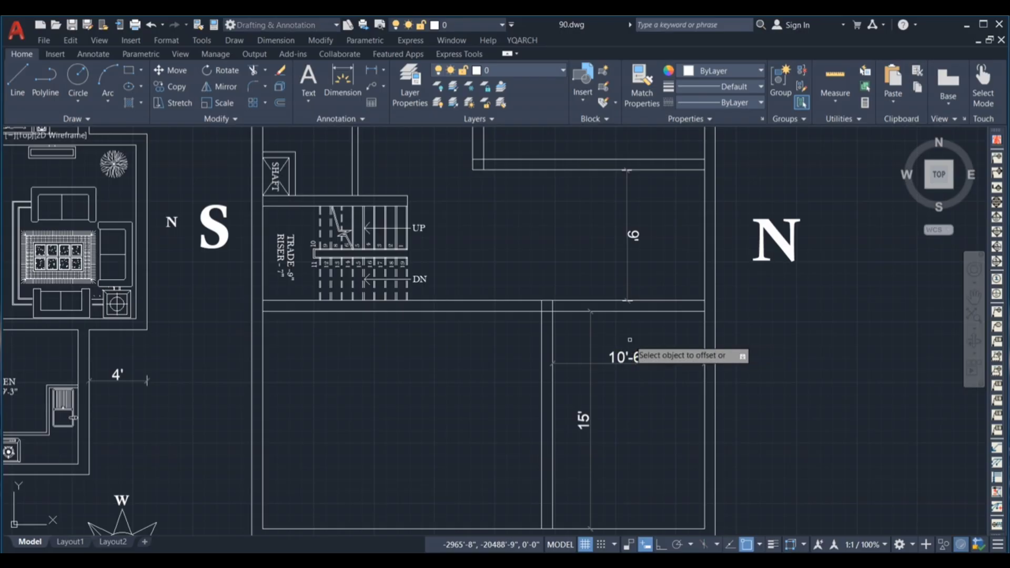
pyautogui.press('Return')
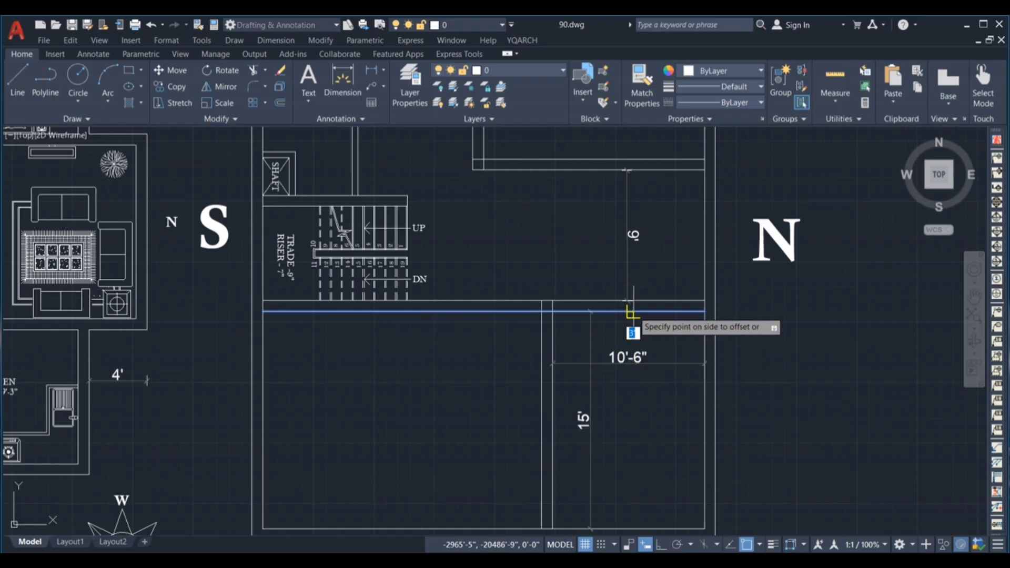
pyautogui.scroll(2, 649, 330)
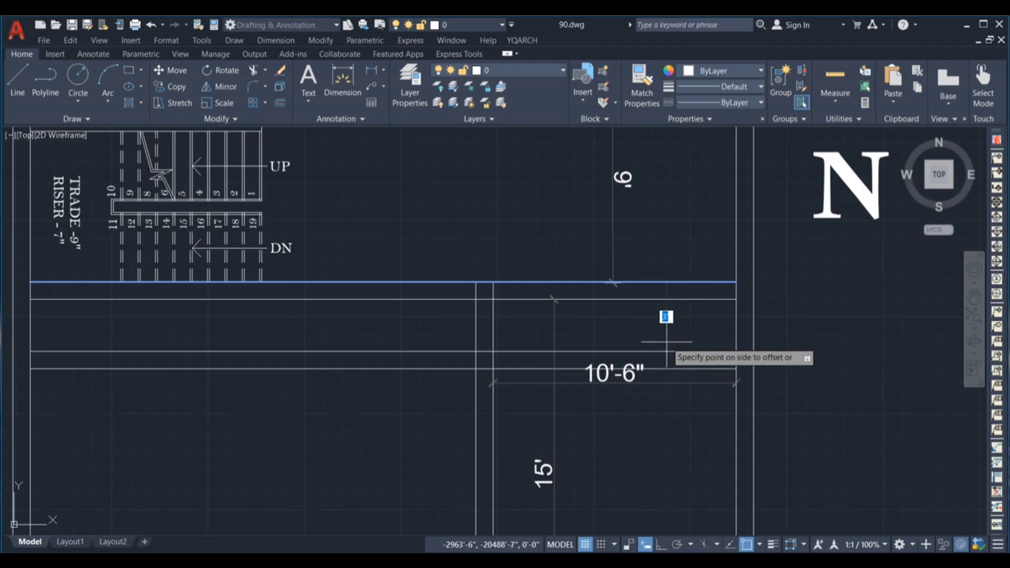
pyautogui.scroll(-2, 614, 346)
pyautogui.press('Escape')
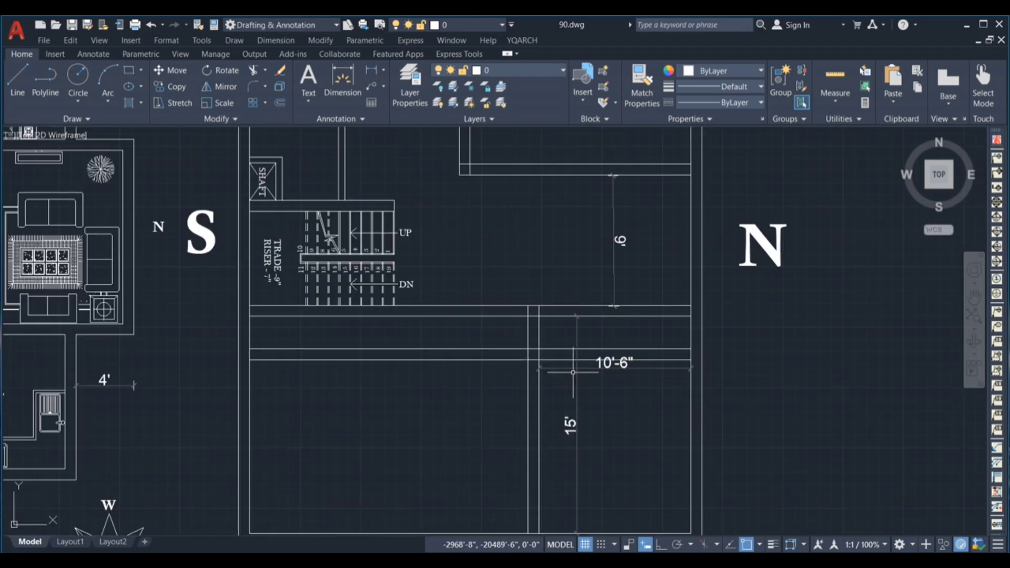
# Step: Trim away the hall's original lower wall above the kitchen, and cut the offset lines across the garage-kitchen wall
pyautogui.press('Return')
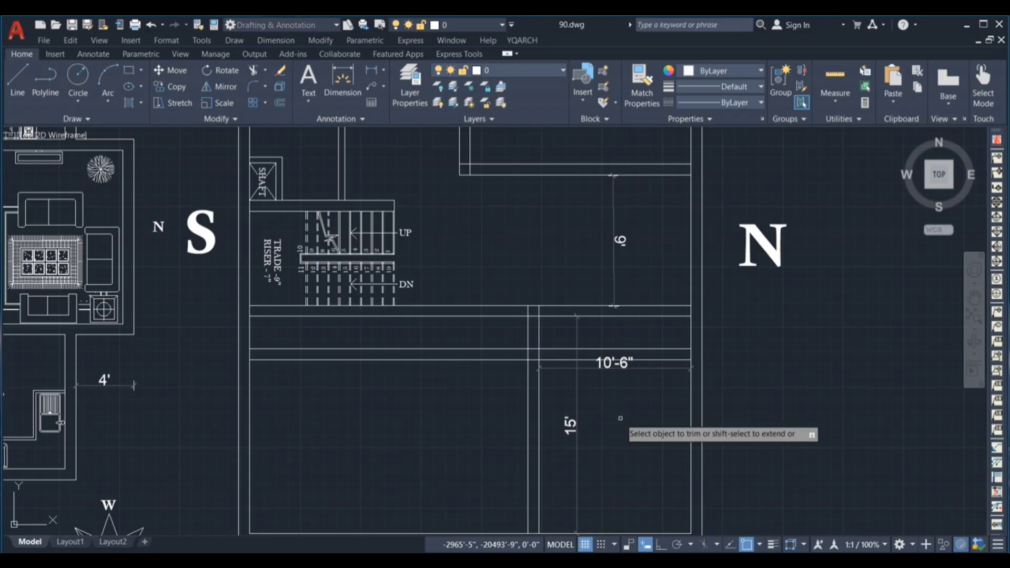
pyautogui.scroll(4, 539, 349)
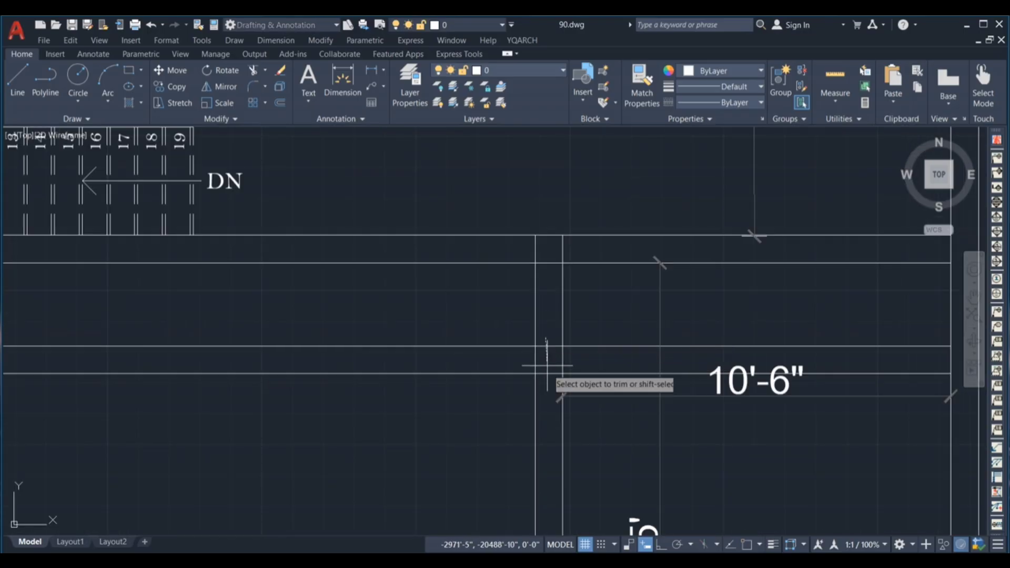
pyautogui.scroll(-1, 550, 368)
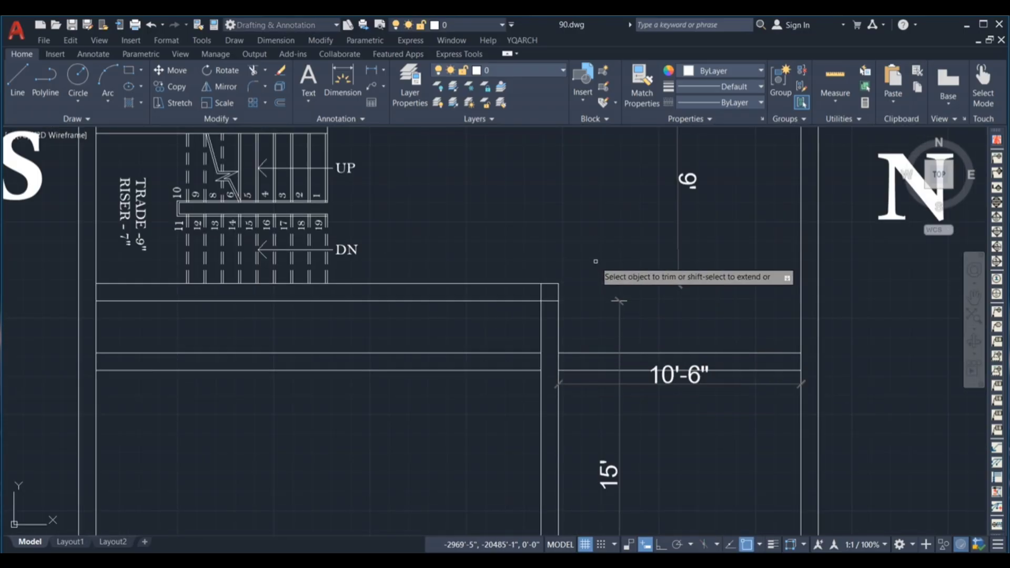
pyautogui.scroll(-2, 605, 264)
pyautogui.press('Escape')
# Step: Delete the two leftover offset wall lines crossing the garage space
pyautogui.click(533, 346)
pyautogui.click(515, 306)
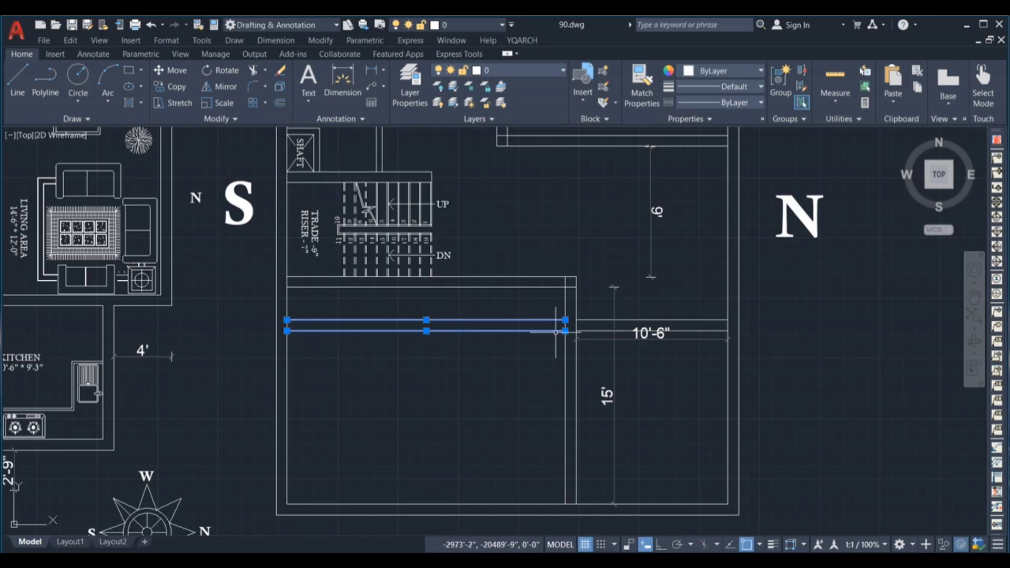
pyautogui.press('Delete')
pyautogui.scroll(-2, 628, 360)
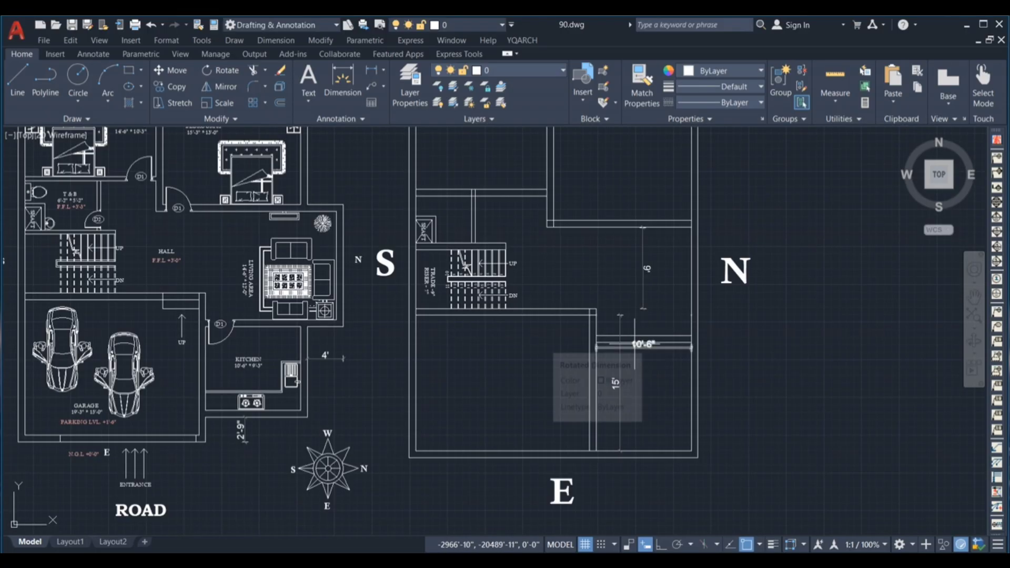
# Step: Dimension the vertical step between the garage's upper wall and the kitchen's upper wall in the furnished plan
pyautogui.scroll(2, 232, 306)
pyautogui.click(343, 82)
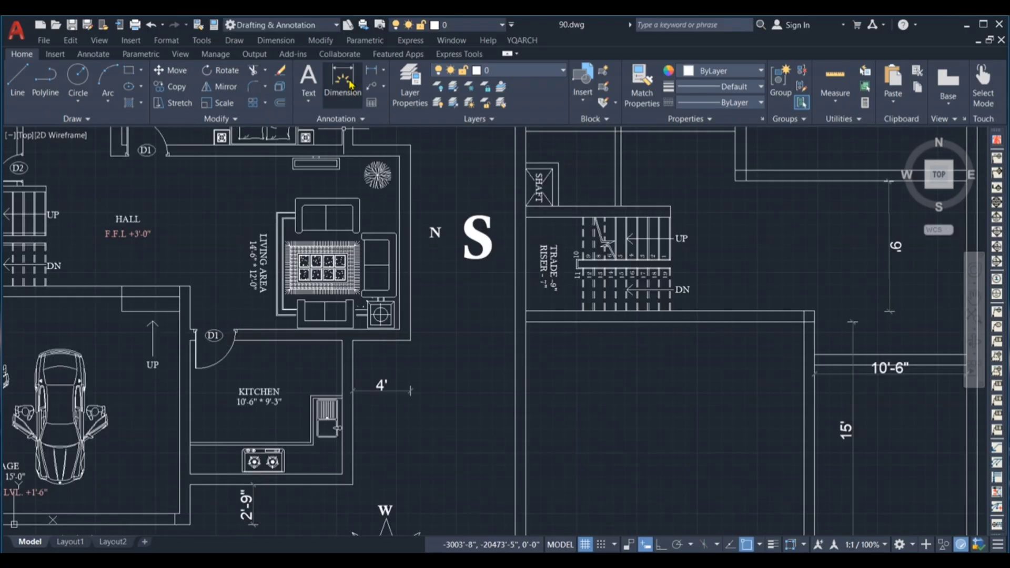
pyautogui.scroll(2, 221, 296)
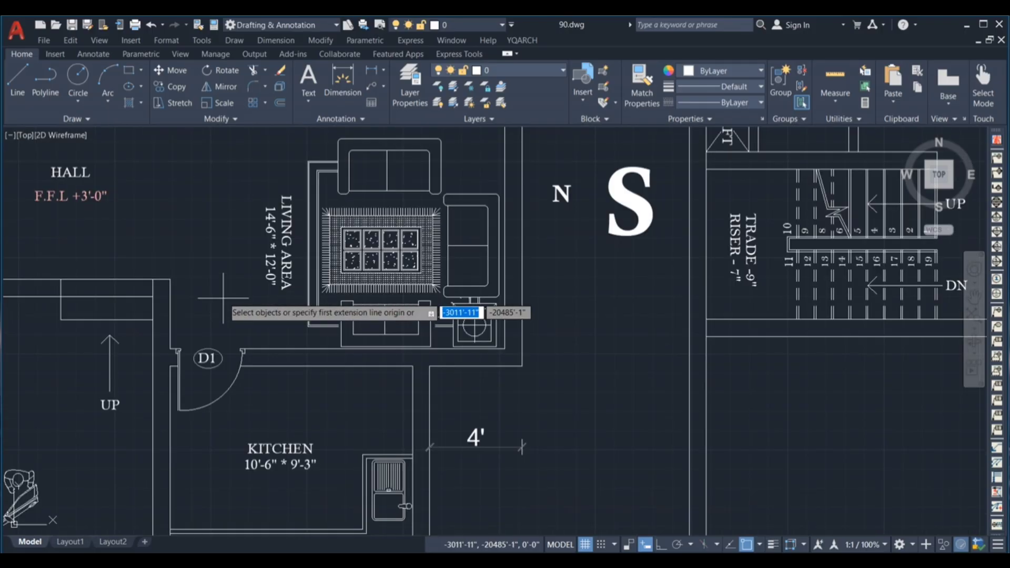
pyautogui.click(169, 279)
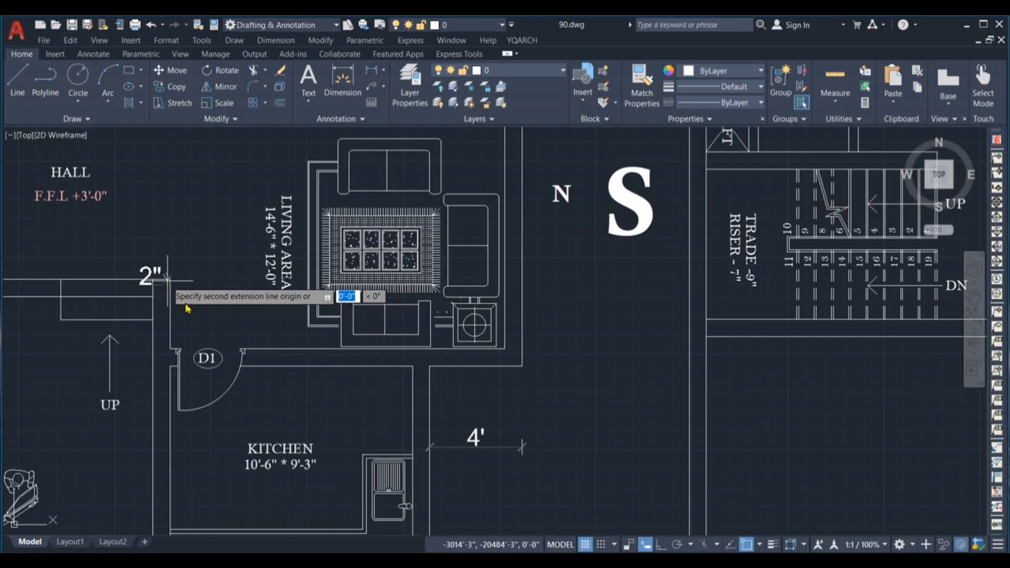
pyautogui.click(168, 349)
pyautogui.click(227, 324)
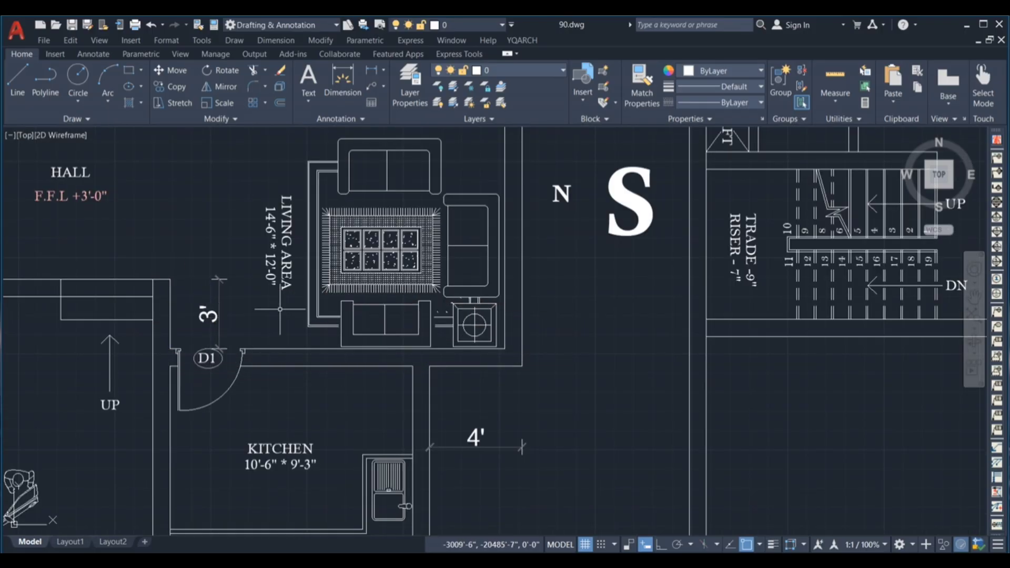
# Step: Delete the 15', 10'-6" and 9' dimensions from the new plan
pyautogui.scroll(-2, 241, 294)
pyautogui.scroll(-2, 278, 323)
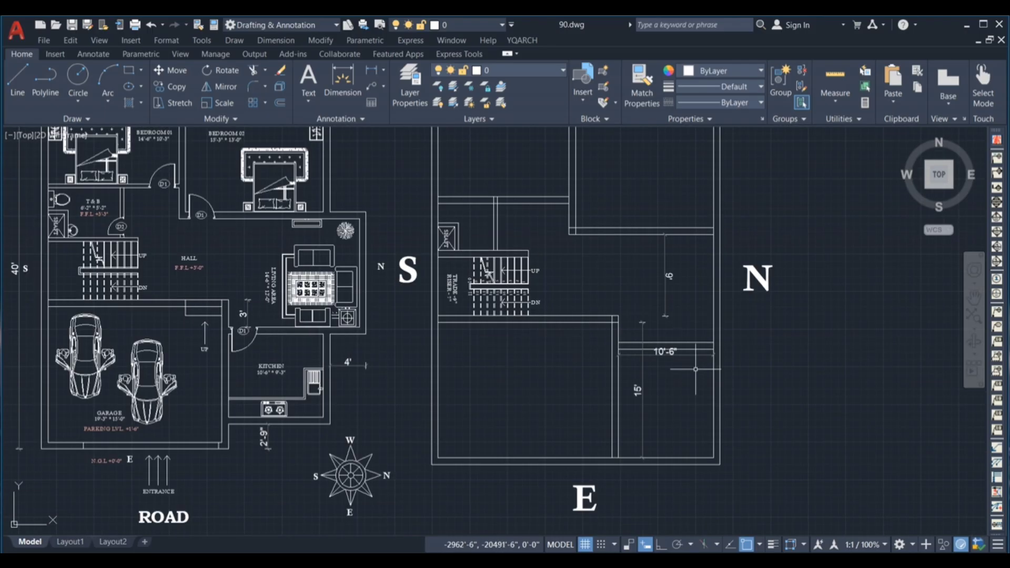
pyautogui.scroll(2, 695, 370)
pyautogui.click(669, 381)
pyautogui.click(637, 394)
pyautogui.scroll(3, 683, 353)
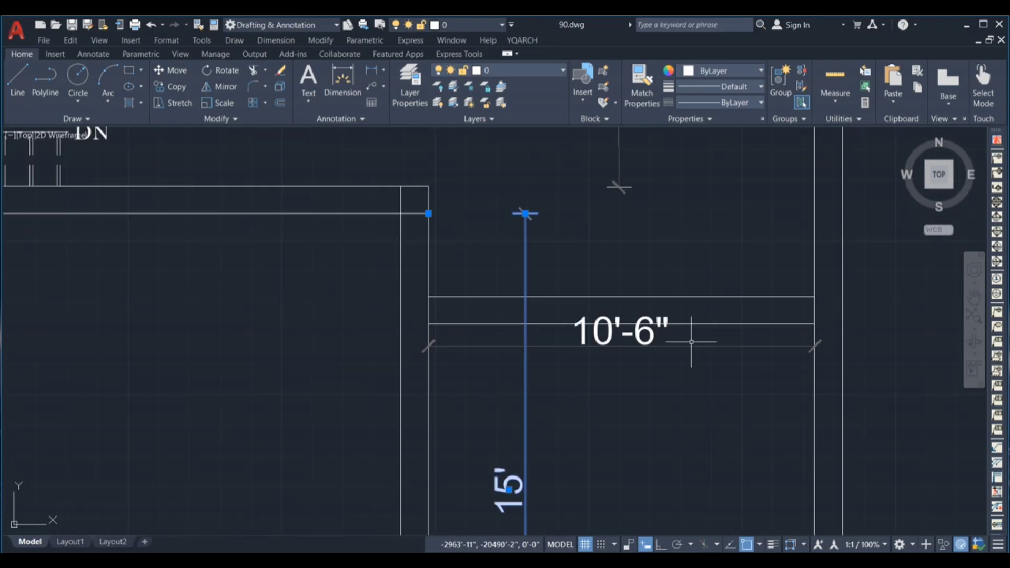
pyautogui.click(690, 341)
pyautogui.click(678, 361)
pyautogui.press('Delete')
pyautogui.scroll(-3, 657, 378)
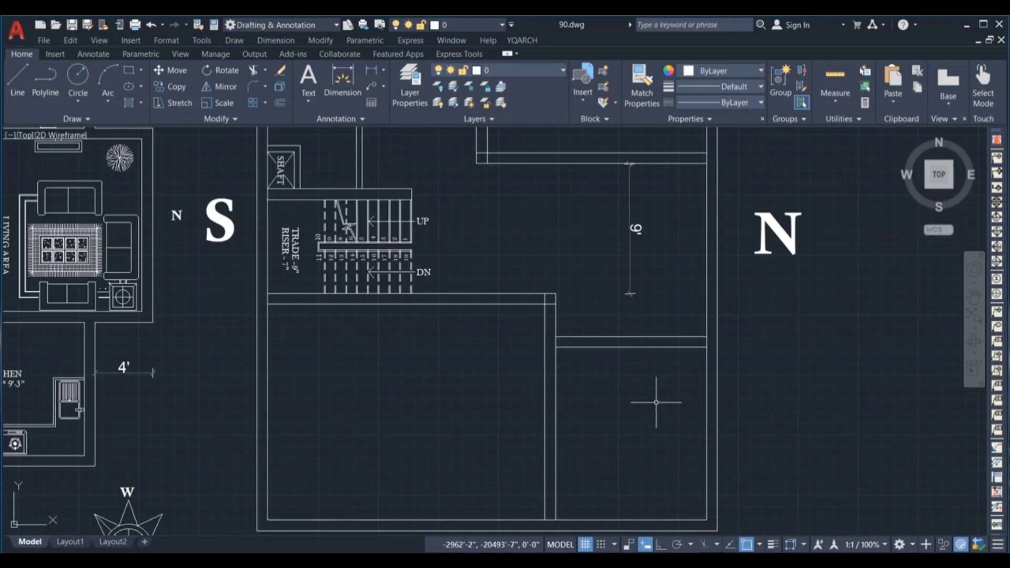
pyautogui.scroll(-3, 631, 294)
pyautogui.scroll(3, 621, 282)
pyautogui.click(616, 295)
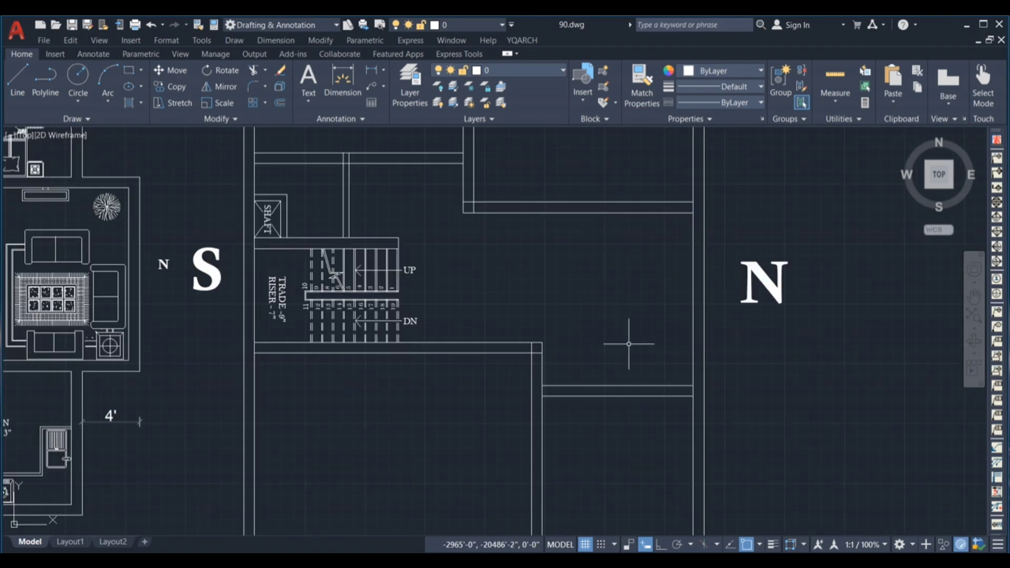
# Step: Examine how the living area's outer wall projects 4' beyond the bedroom and kitchen walls in the furnished plan
pyautogui.scroll(-2, 614, 333)
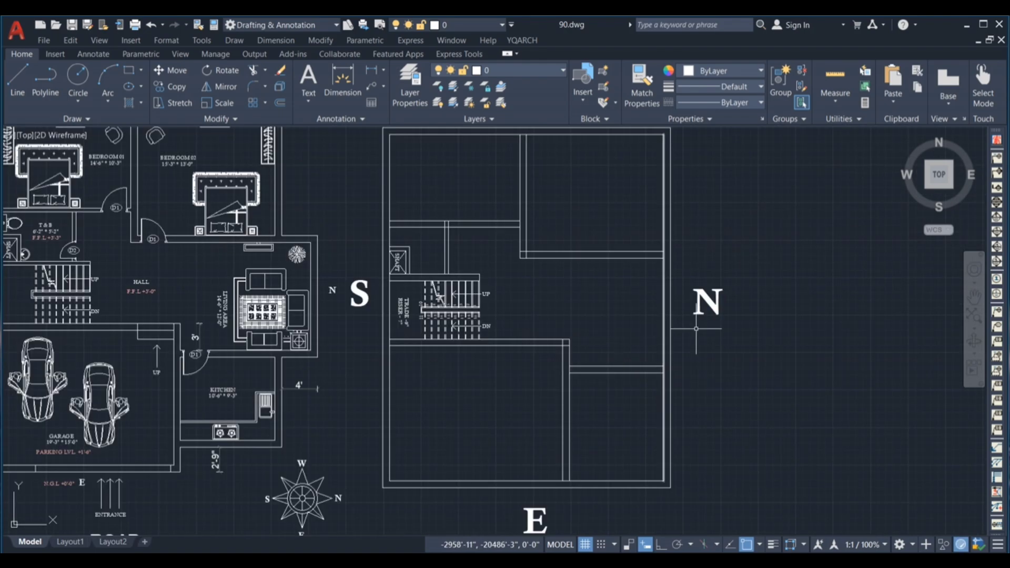
pyautogui.scroll(-2, 705, 333)
pyautogui.scroll(4, 454, 277)
pyautogui.click(471, 247)
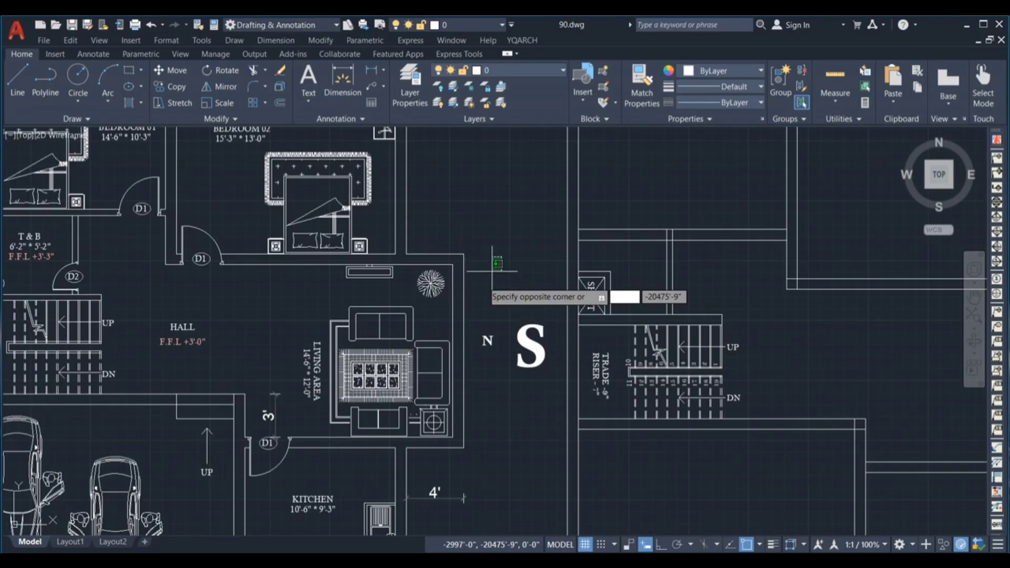
pyautogui.click(461, 320)
pyautogui.click(431, 259)
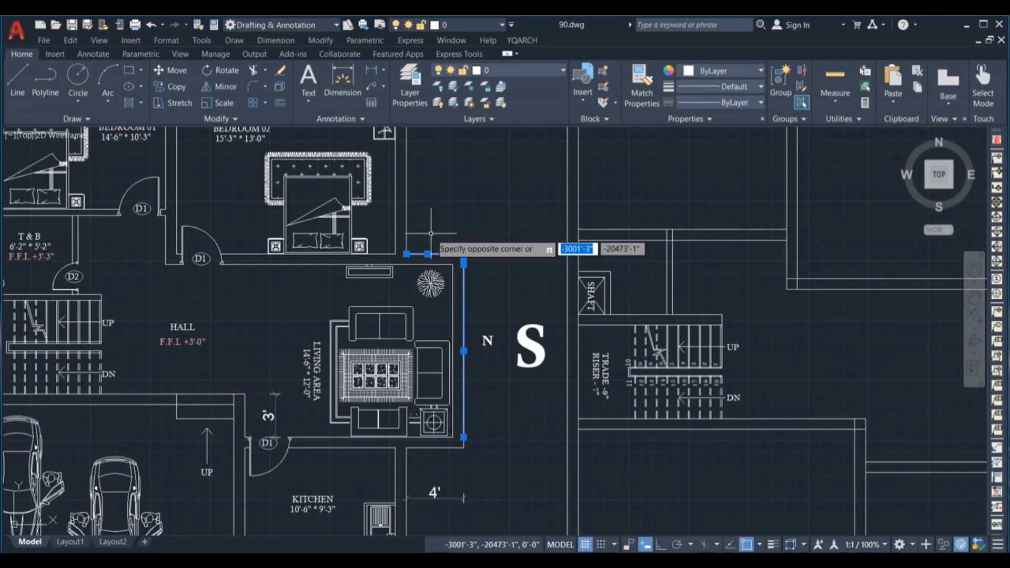
pyautogui.click(421, 244)
pyautogui.scroll(-2, 419, 269)
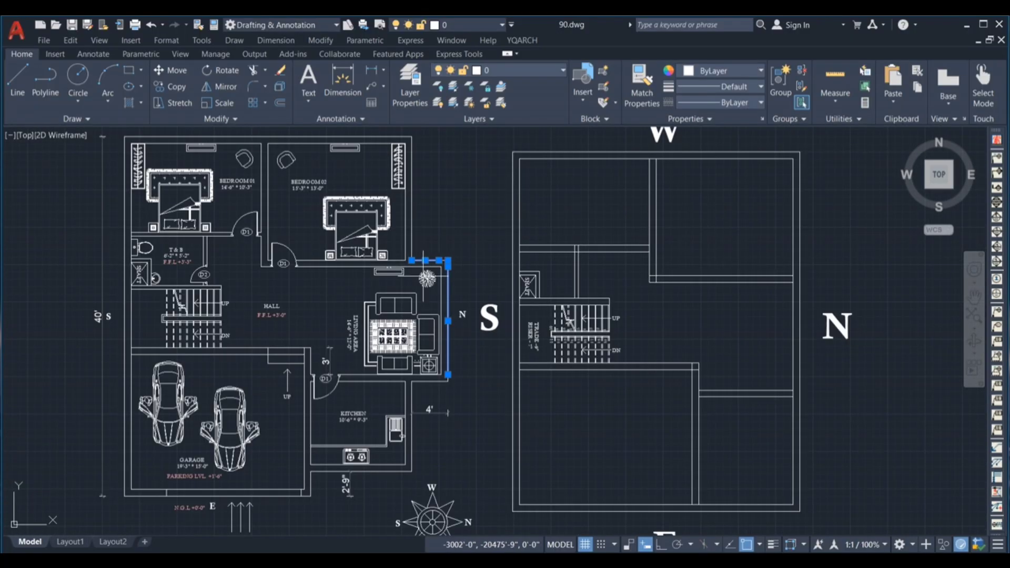
pyautogui.scroll(2, 413, 418)
pyautogui.click(456, 432)
pyautogui.click(447, 401)
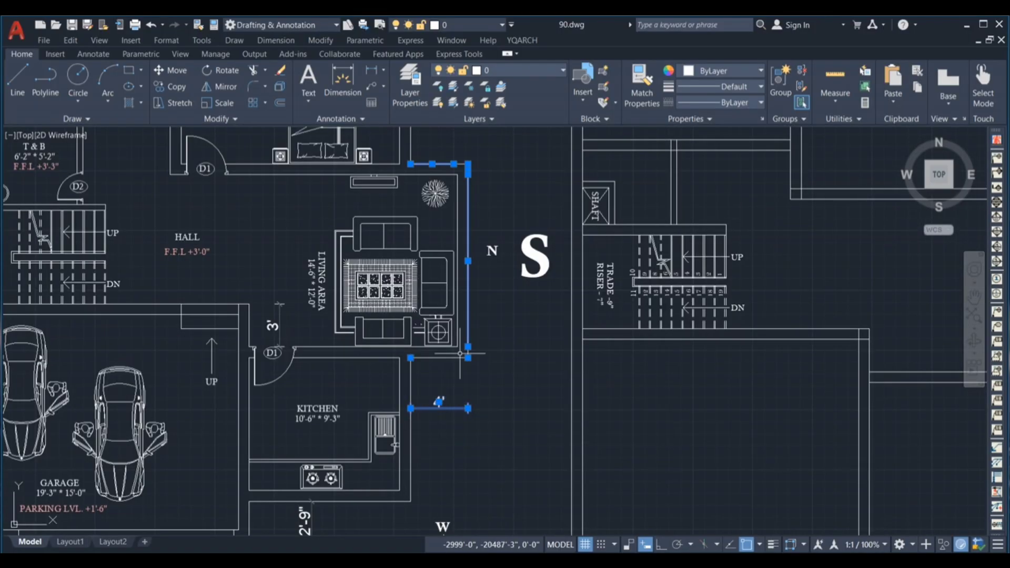
pyautogui.press('Escape')
pyautogui.scroll(-2, 416, 334)
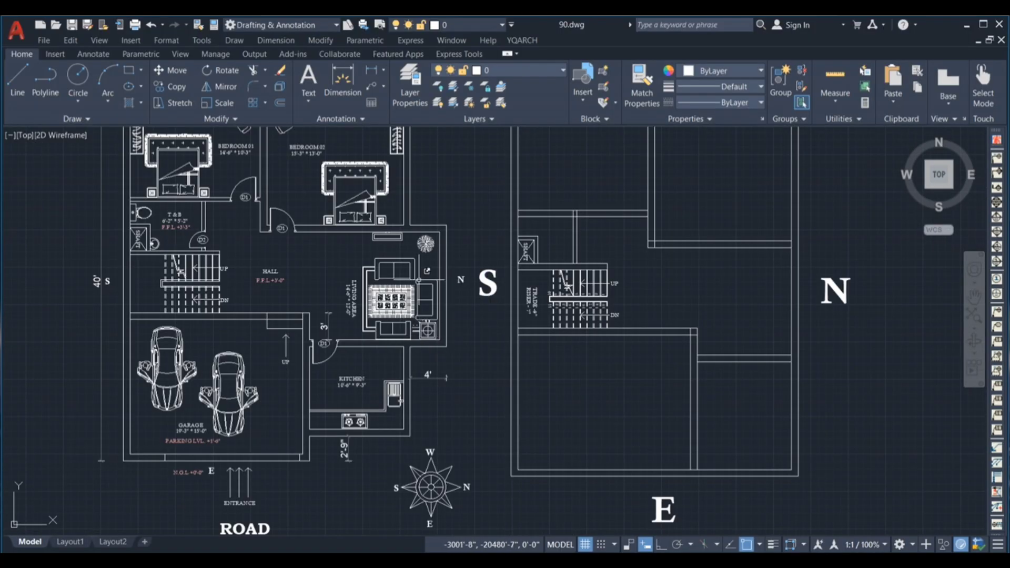
pyautogui.scroll(-2, 445, 242)
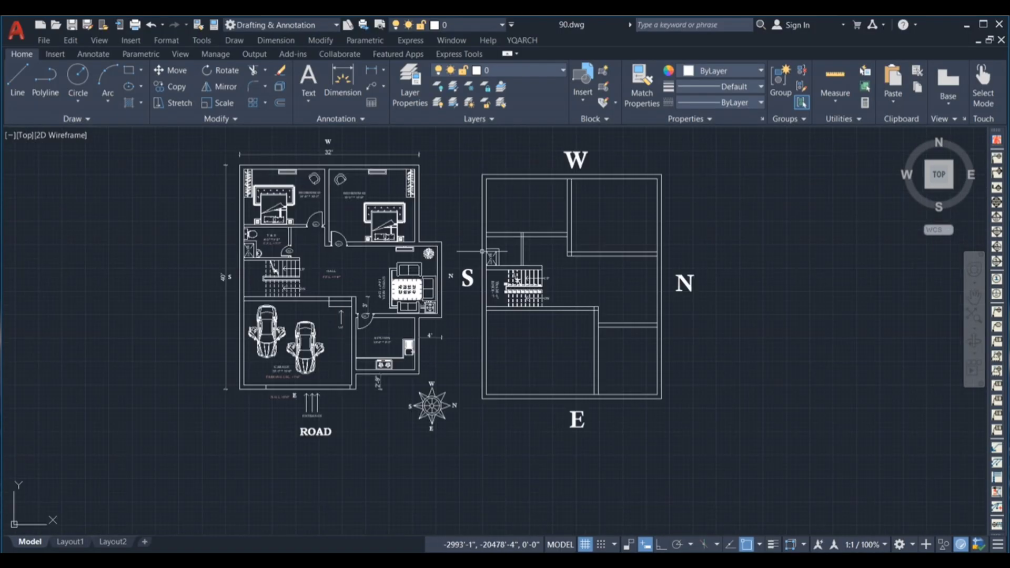
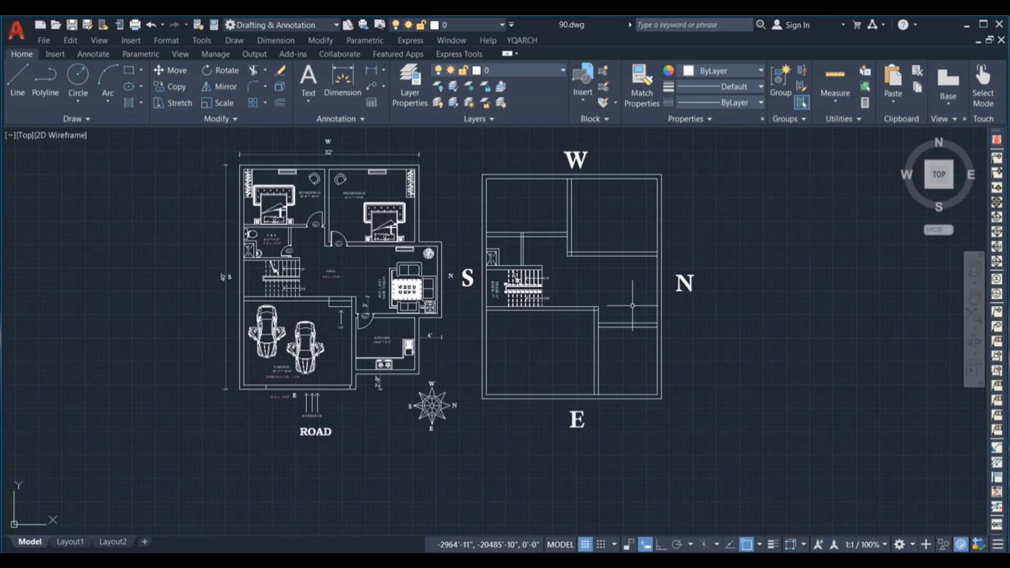
# Step: Compare the new plan's garage front wall with the garage entrance in the furnished plan
pyautogui.scroll(2, 632, 378)
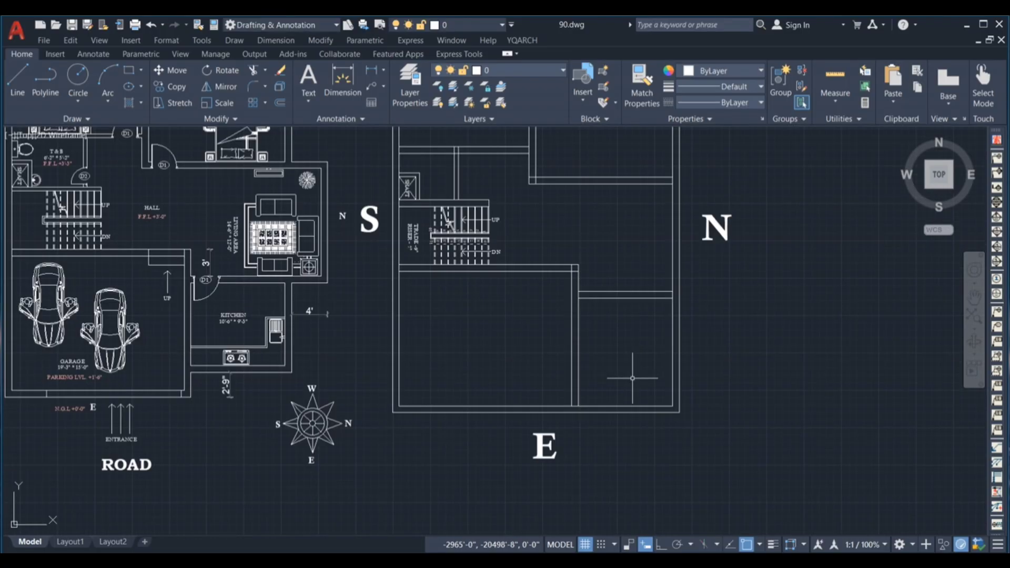
pyautogui.click(528, 461)
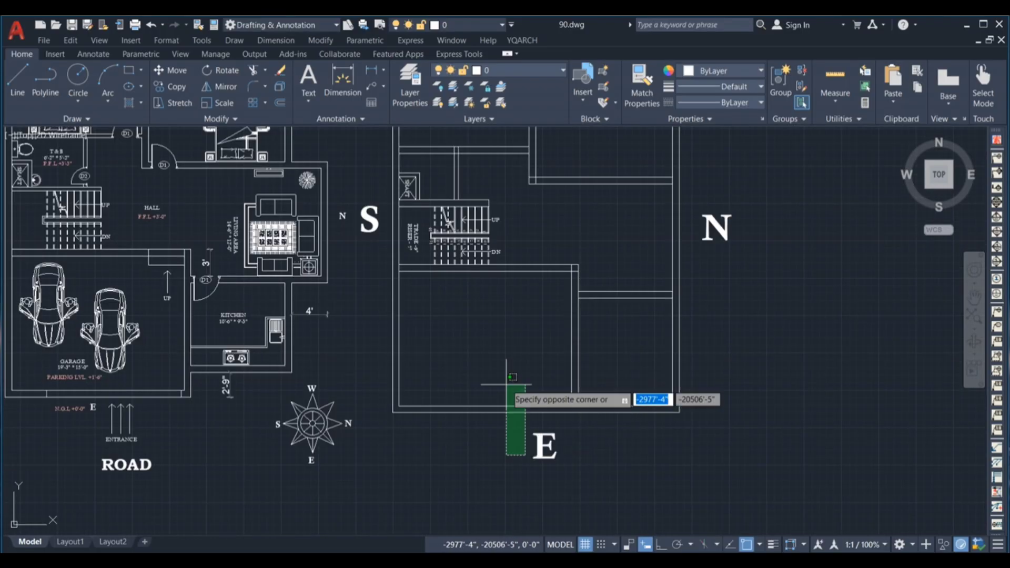
pyautogui.click(482, 397)
pyautogui.press('Escape')
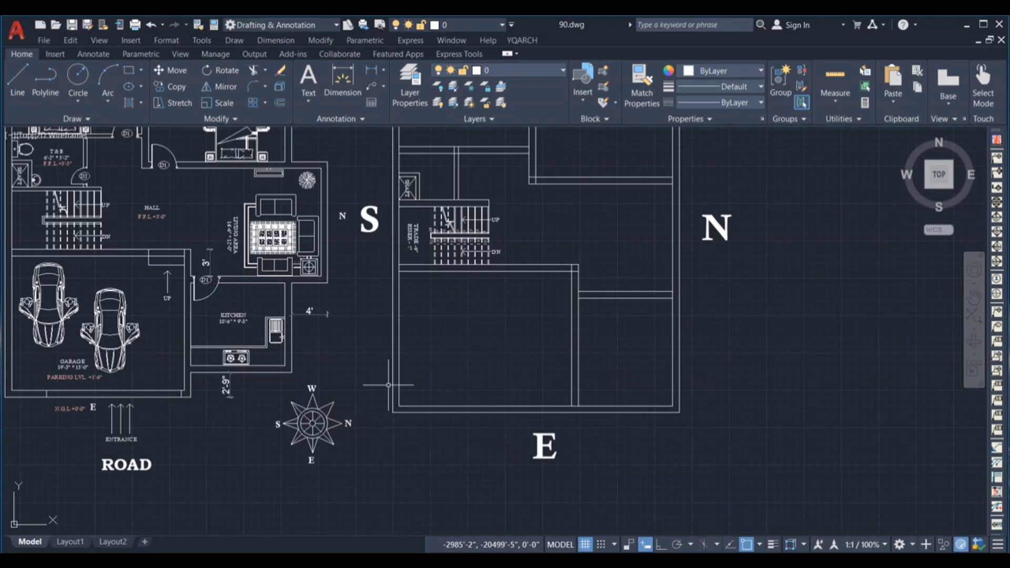
pyautogui.scroll(2, 184, 387)
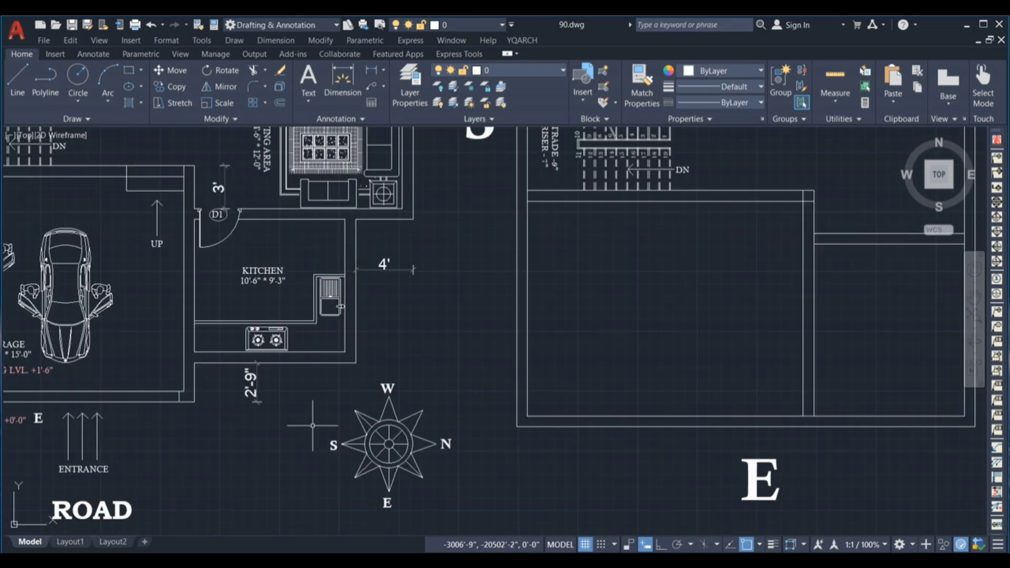
pyautogui.scroll(-2, 622, 384)
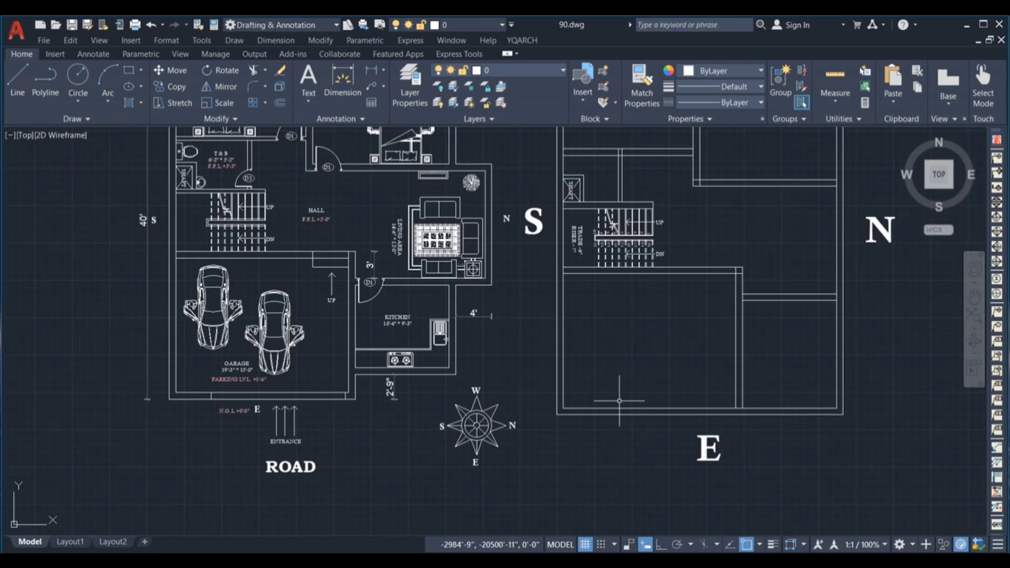
# Step: Draw the garage entrance's first jamb line across the front wall, 4" from the garage-kitchen wall, with Ortho on
pyautogui.write('l')
pyautogui.press('Return')
pyautogui.scroll(5, 796, 427)
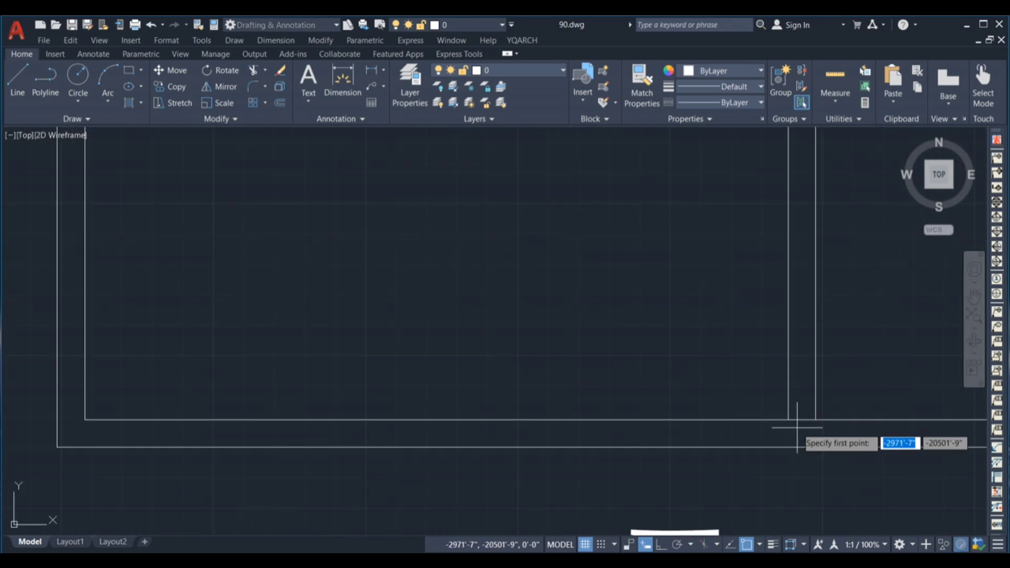
pyautogui.click(787, 419)
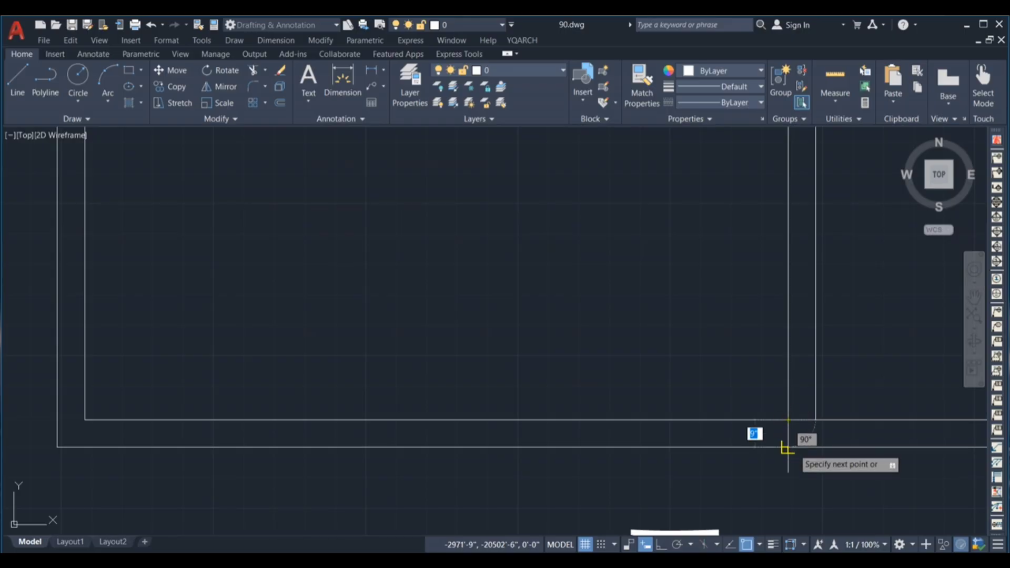
pyautogui.click(787, 448)
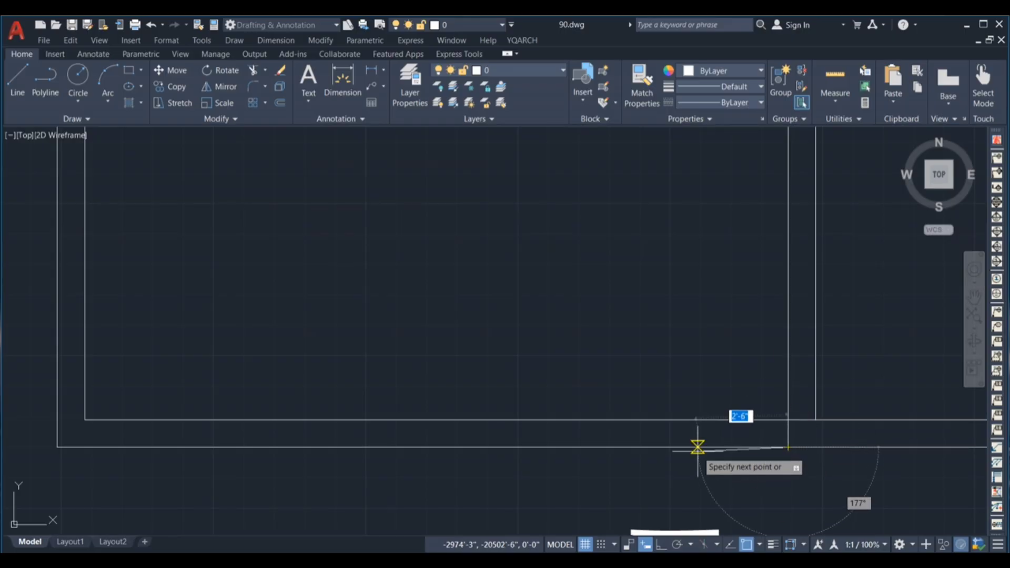
pyautogui.click(660, 545)
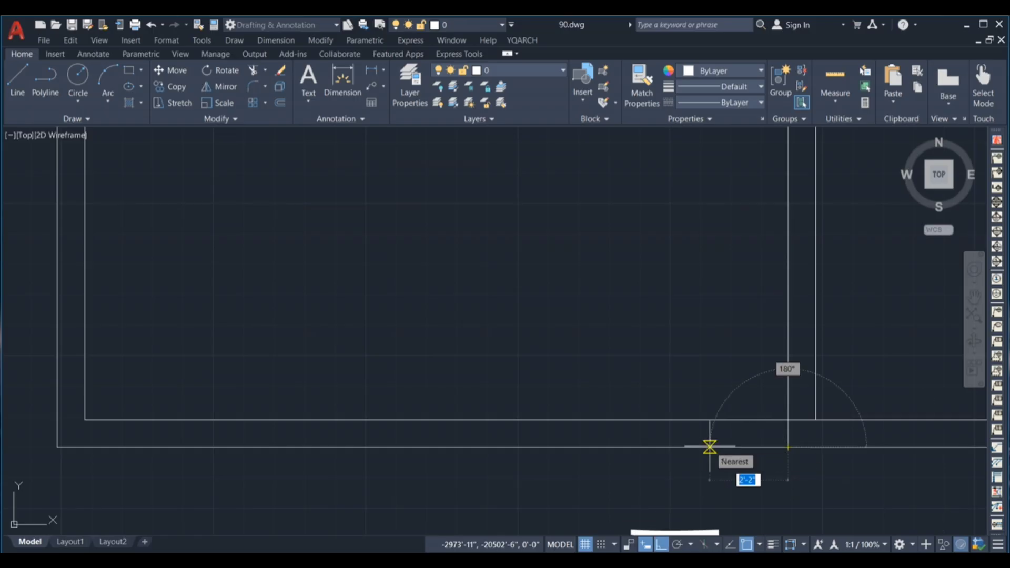
pyautogui.write('4')
pyautogui.press('Return')
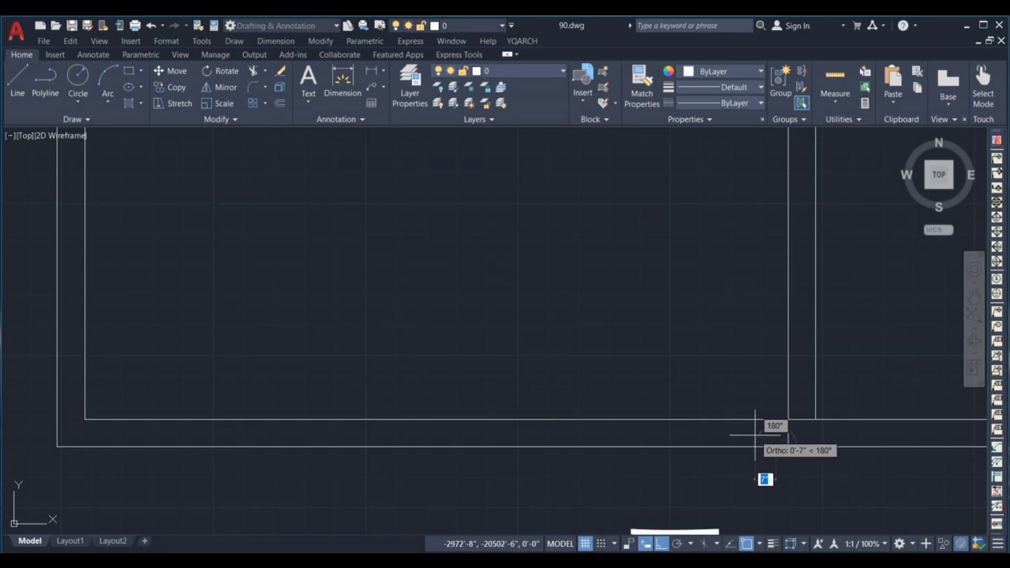
pyautogui.click(773, 420)
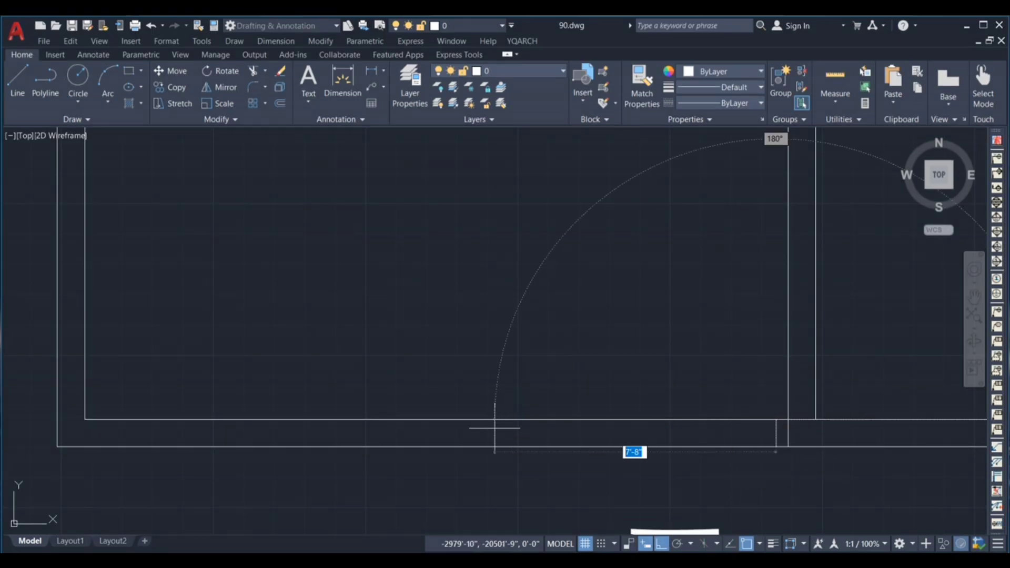
# Step: Continue the line 12' along the front wall's inner face and across to its outer face for the second jamb
pyautogui.write("12'")
pyautogui.press('Return')
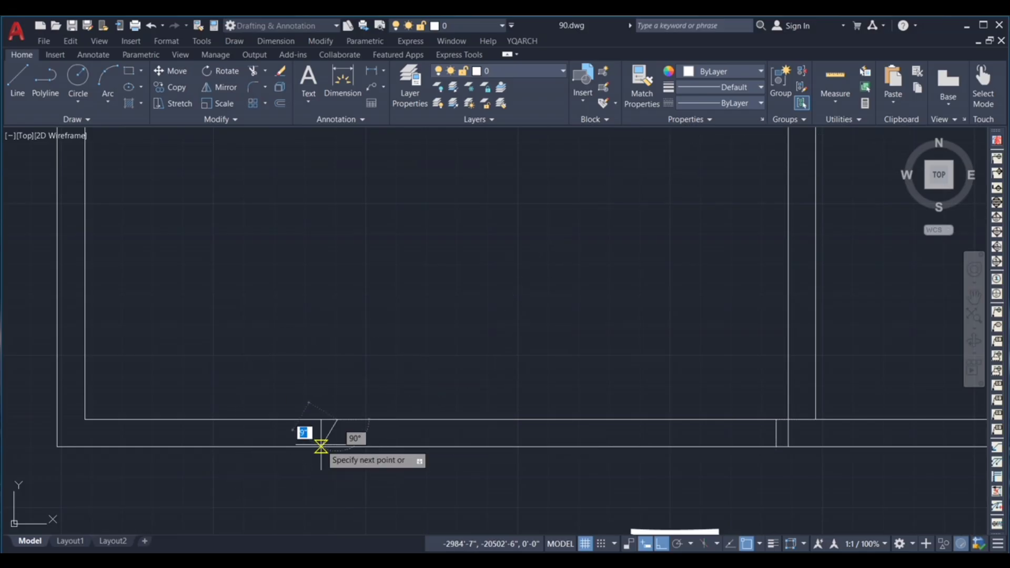
pyautogui.click(337, 447)
pyautogui.press('Escape')
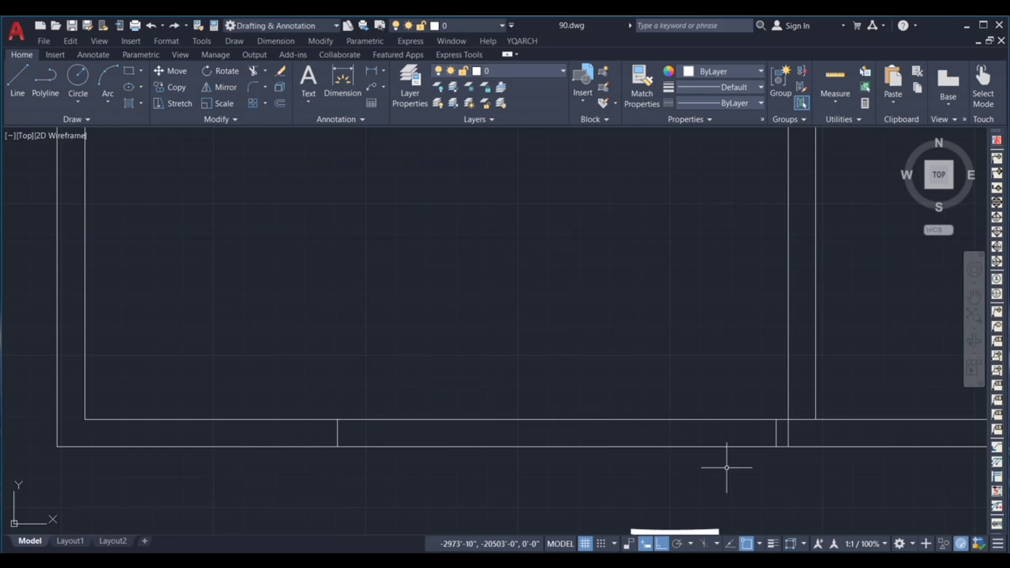
# Step: Trim away the short construction line crossing the front wall at the garage-kitchen wall junction
pyautogui.write('tr')
pyautogui.press('Return')
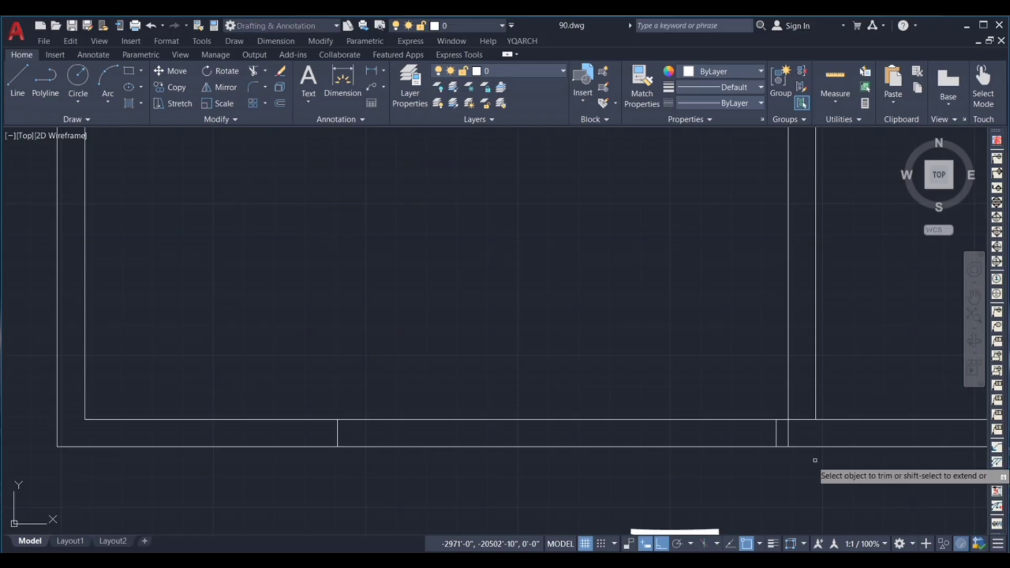
pyautogui.scroll(3, 814, 430)
pyautogui.click(790, 409)
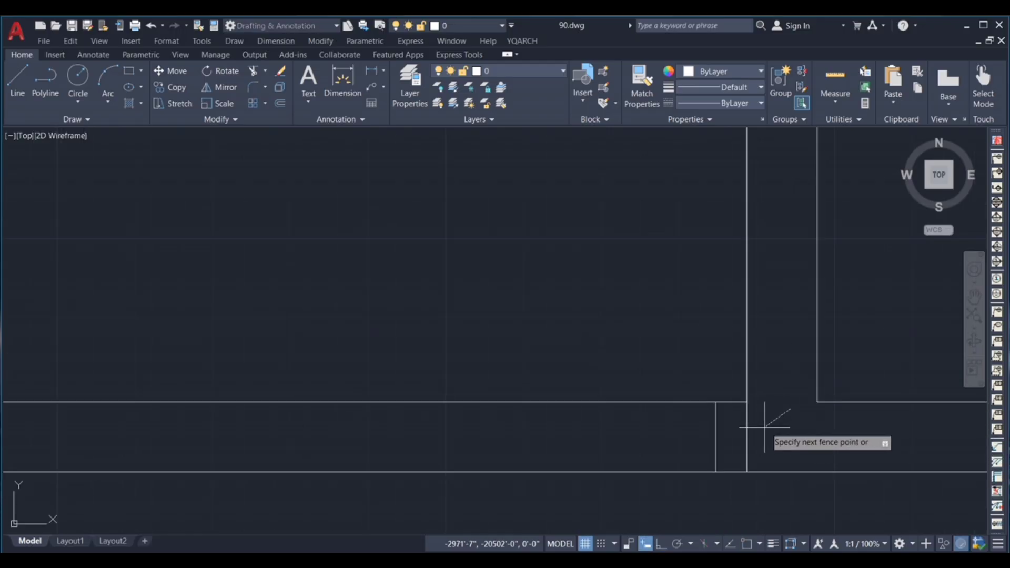
pyautogui.click(739, 430)
pyautogui.scroll(-3, 728, 406)
pyautogui.press('Escape')
pyautogui.scroll(-2, 622, 424)
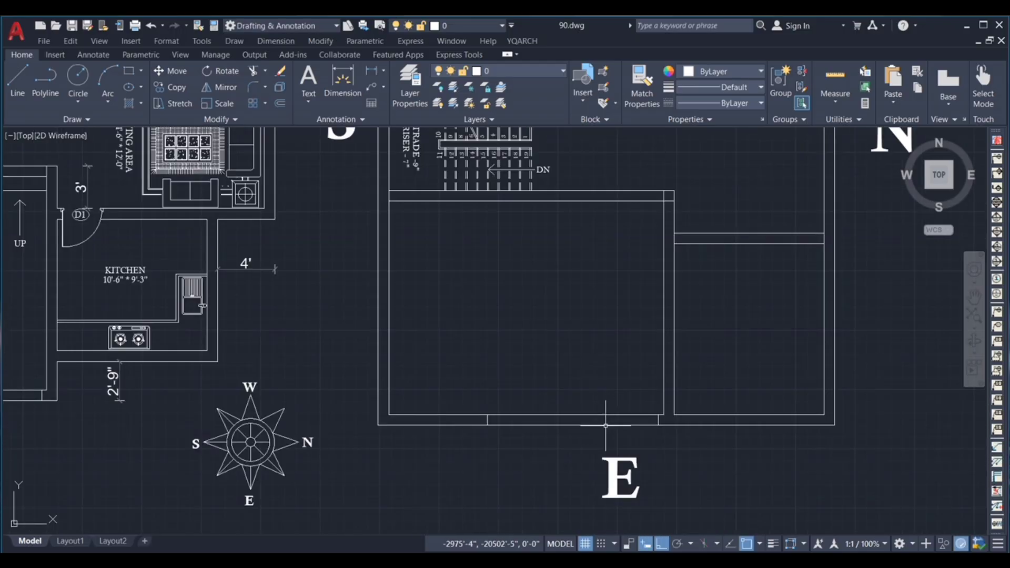
# Step: Examine the new plan's front wall along the garage opening and the kitchen
pyautogui.scroll(1, 530, 428)
pyautogui.click(558, 452)
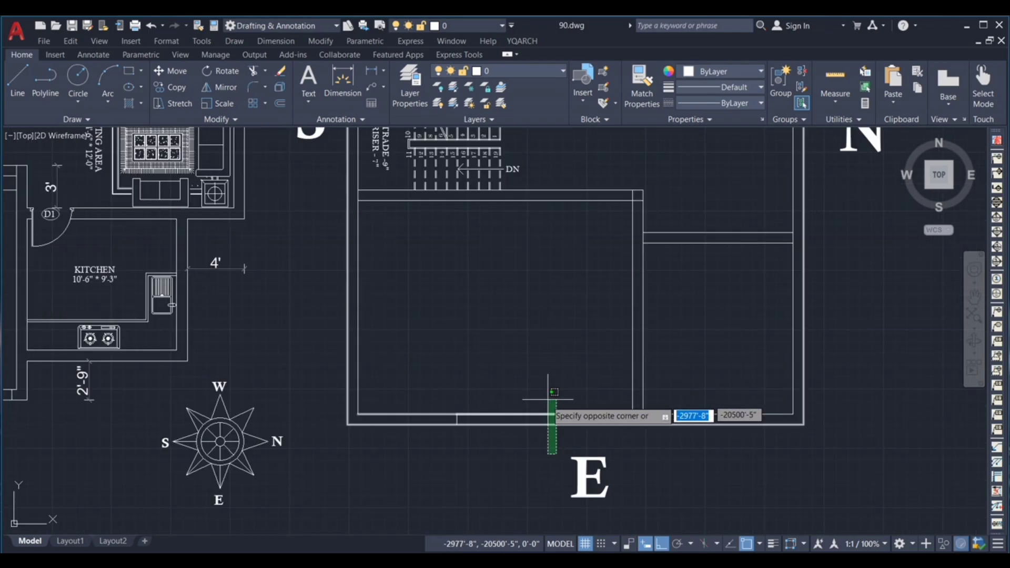
pyautogui.click(545, 454)
pyautogui.scroll(-2, 596, 416)
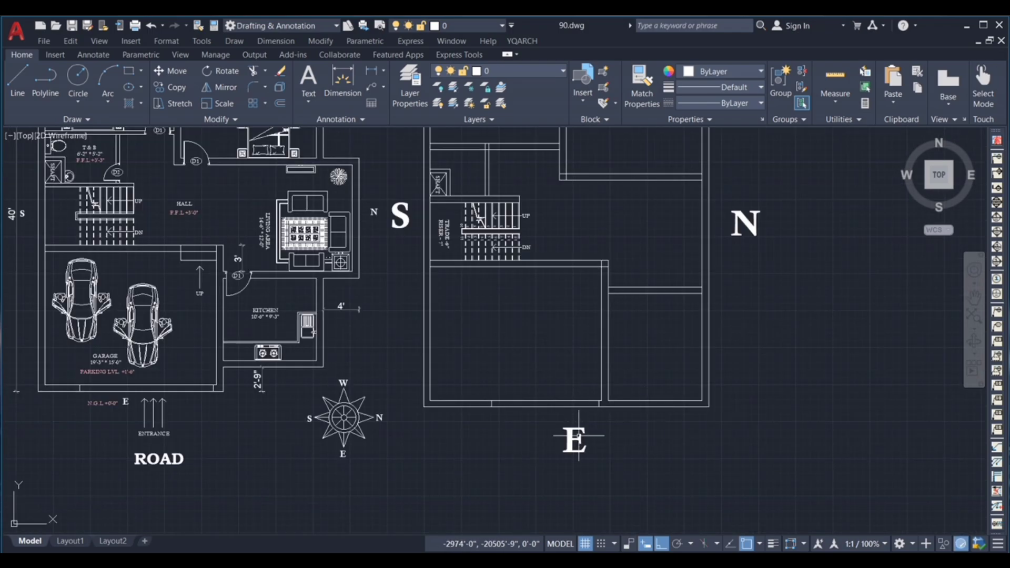
pyautogui.click(674, 333)
pyautogui.click(626, 411)
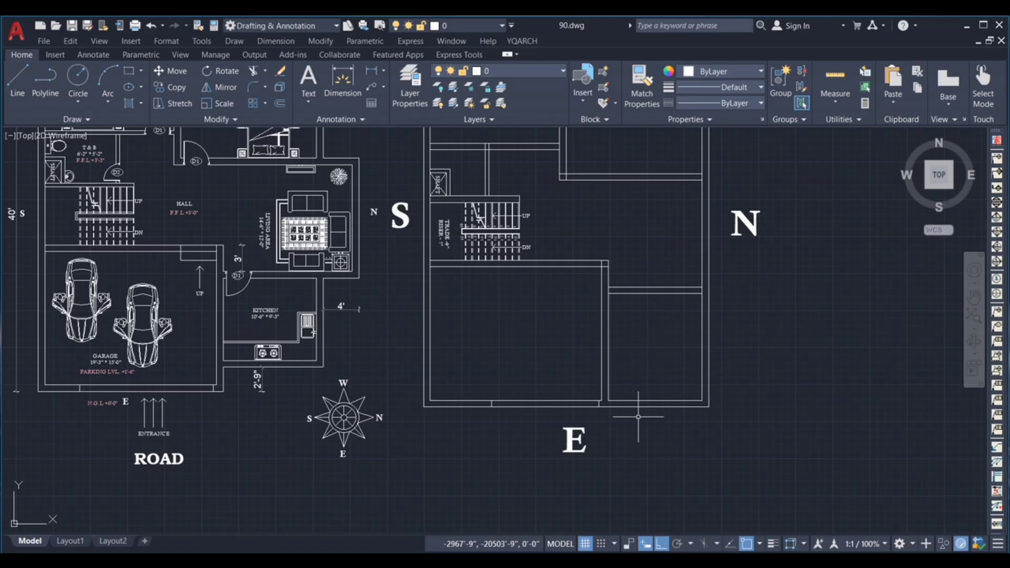
pyautogui.click(638, 416)
pyautogui.click(613, 465)
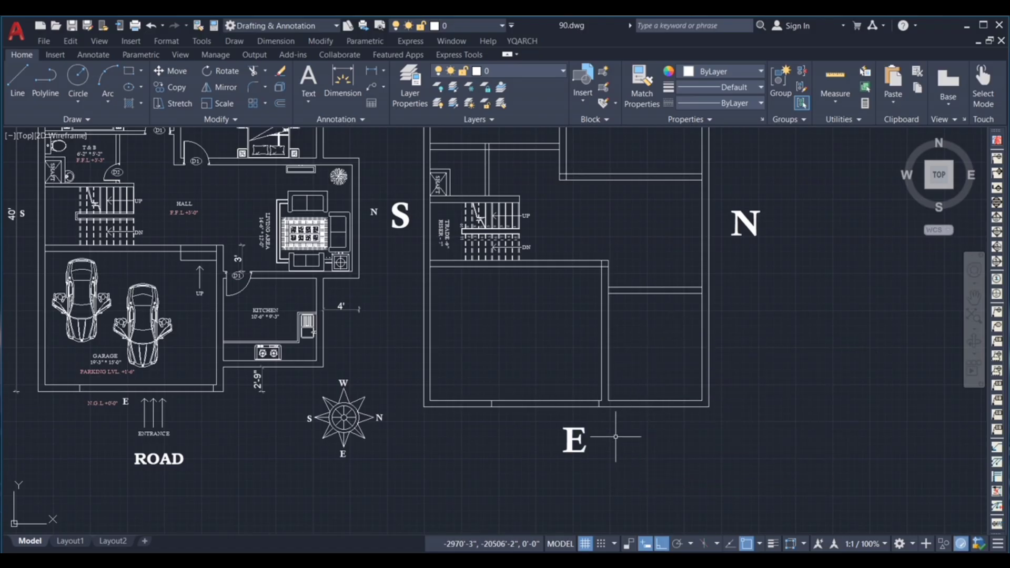
# Step: Check the 2'-9" setback of the kitchen's front wall from the garage front in the furnished plan
pyautogui.scroll(2, 270, 376)
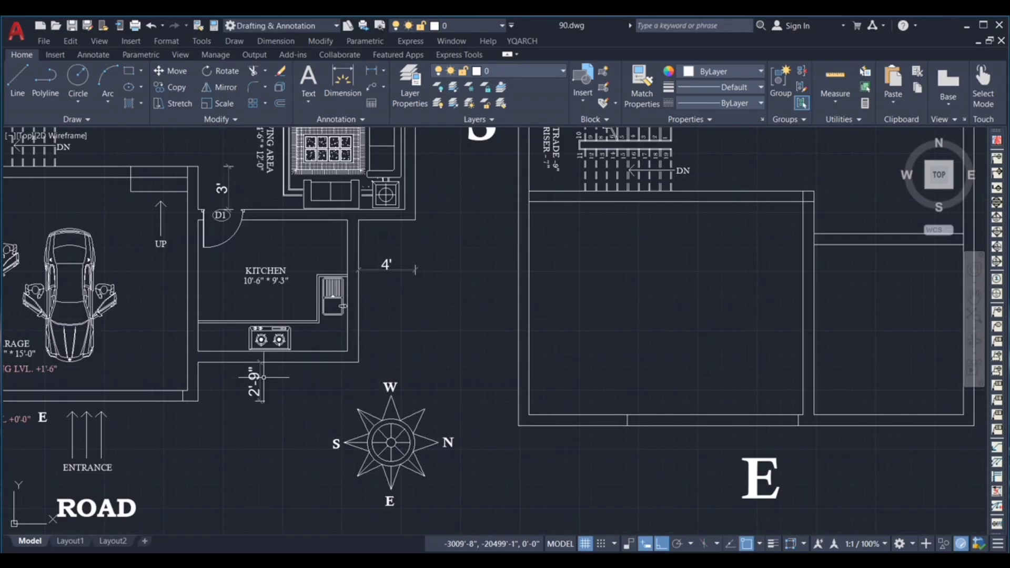
pyautogui.click(333, 382)
pyautogui.click(306, 393)
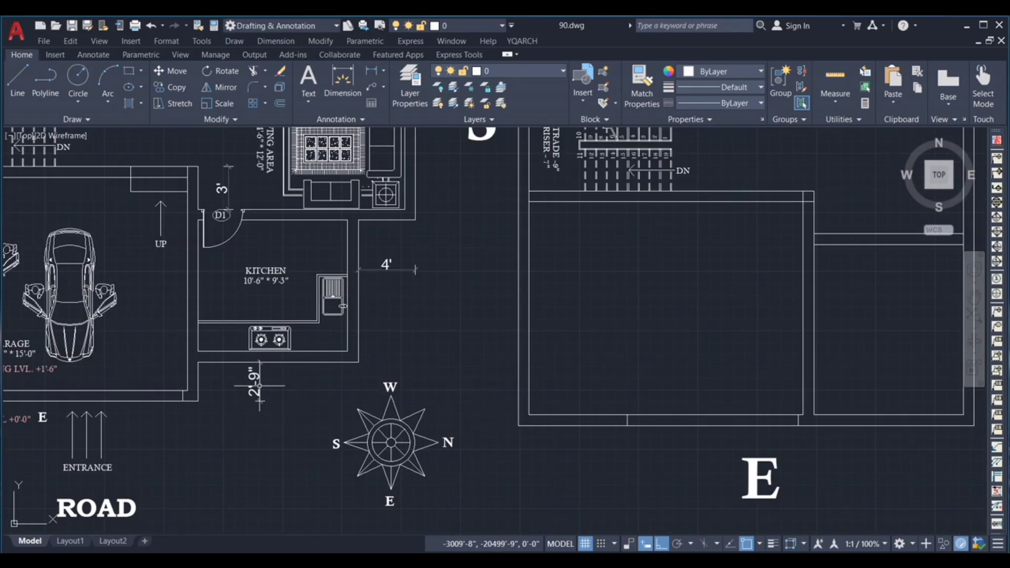
pyautogui.scroll(2, 212, 382)
pyautogui.click(206, 371)
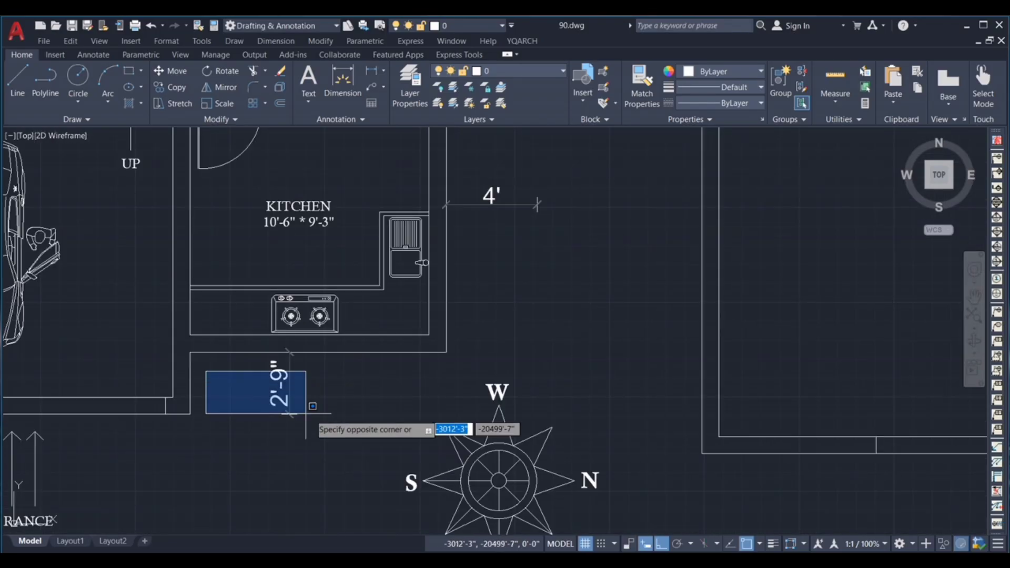
pyautogui.click(418, 422)
# Step: Offset the inner face of the kitchen's front wall 2'-9" into the kitchen
pyautogui.scroll(-2, 293, 397)
pyautogui.scroll(-2, 316, 376)
pyautogui.scroll(2, 581, 388)
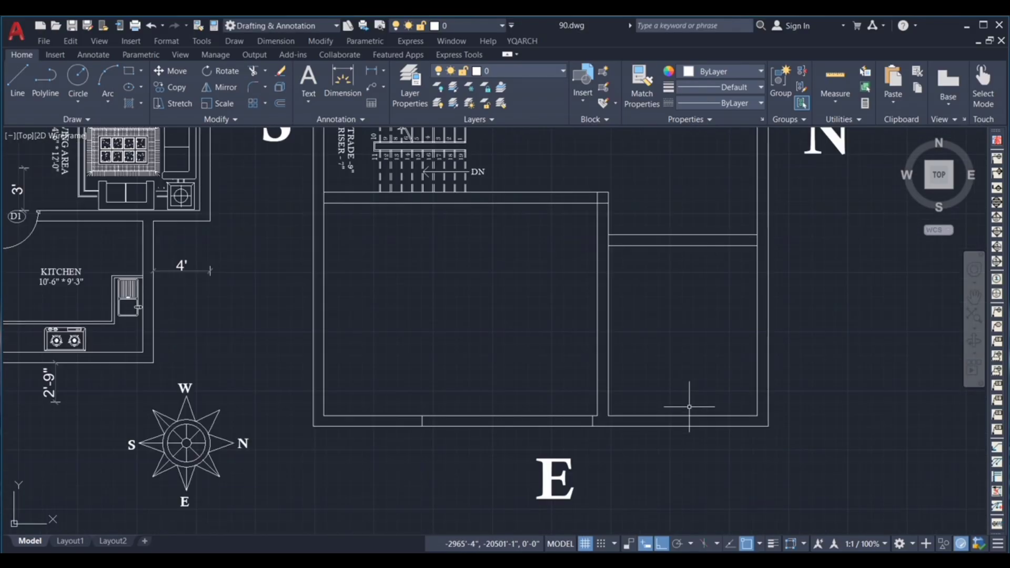
pyautogui.press('Return')
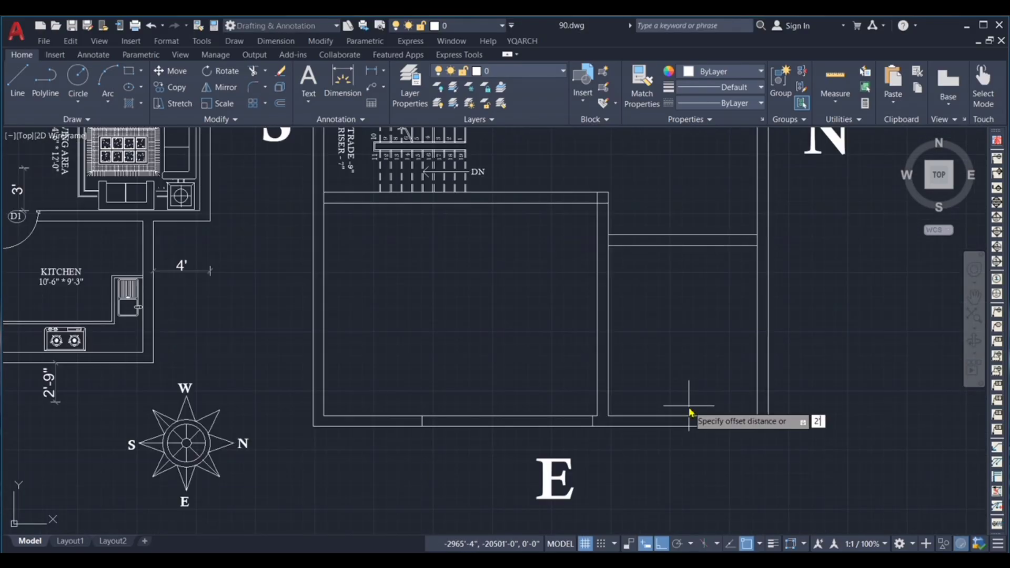
pyautogui.scroll(2, 688, 405)
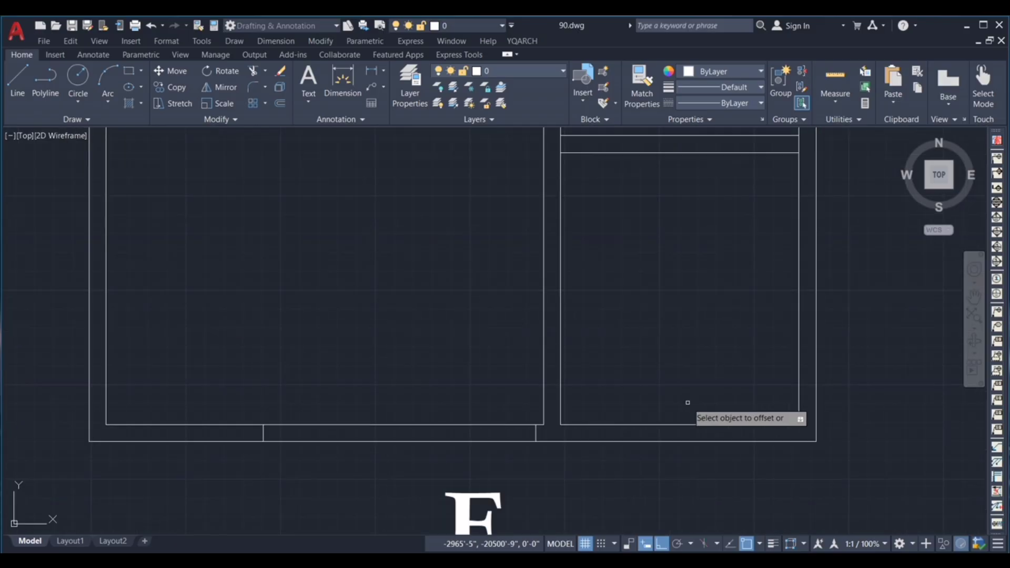
pyautogui.click(693, 425)
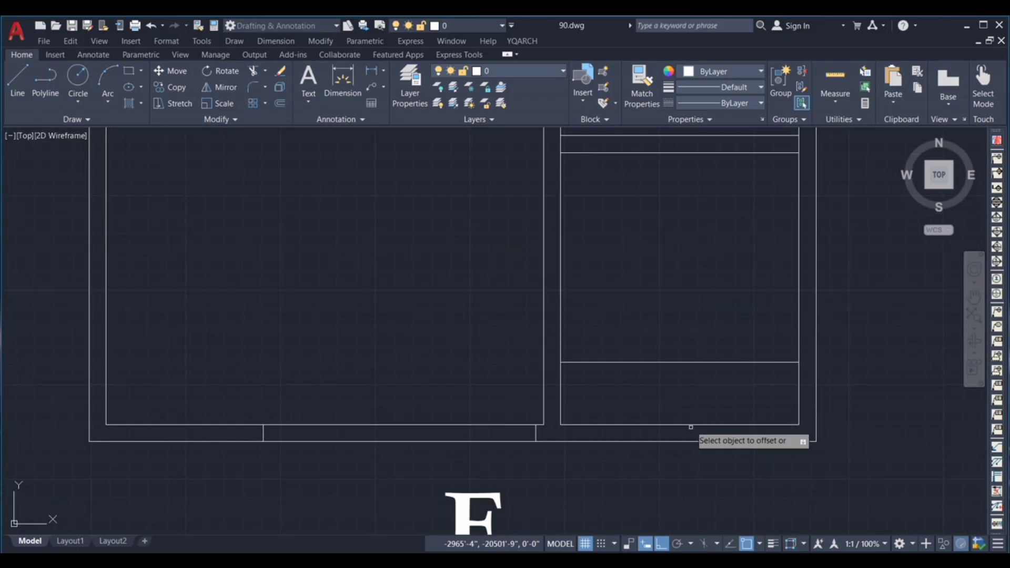
pyautogui.click(701, 441)
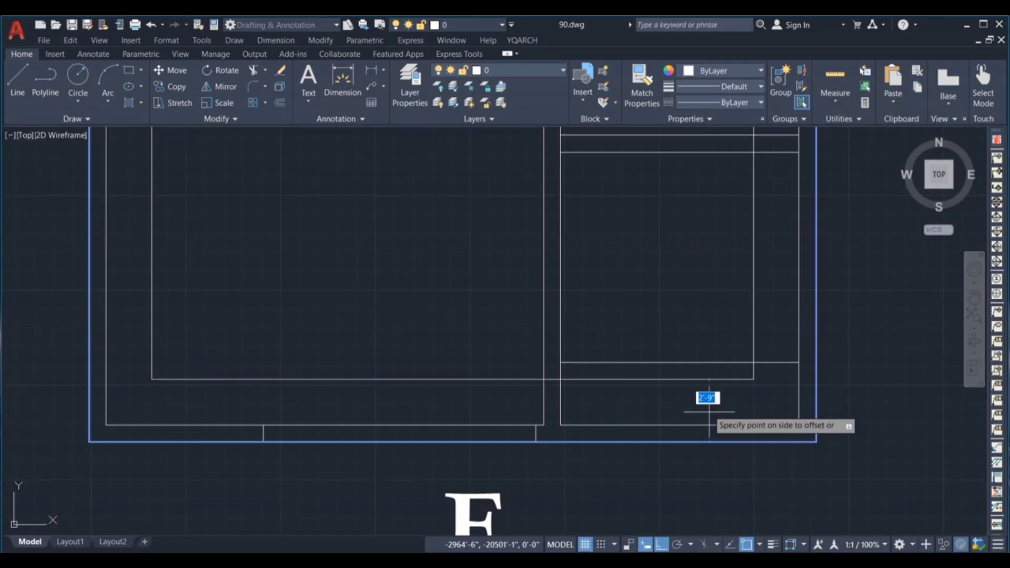
pyautogui.press('Escape')
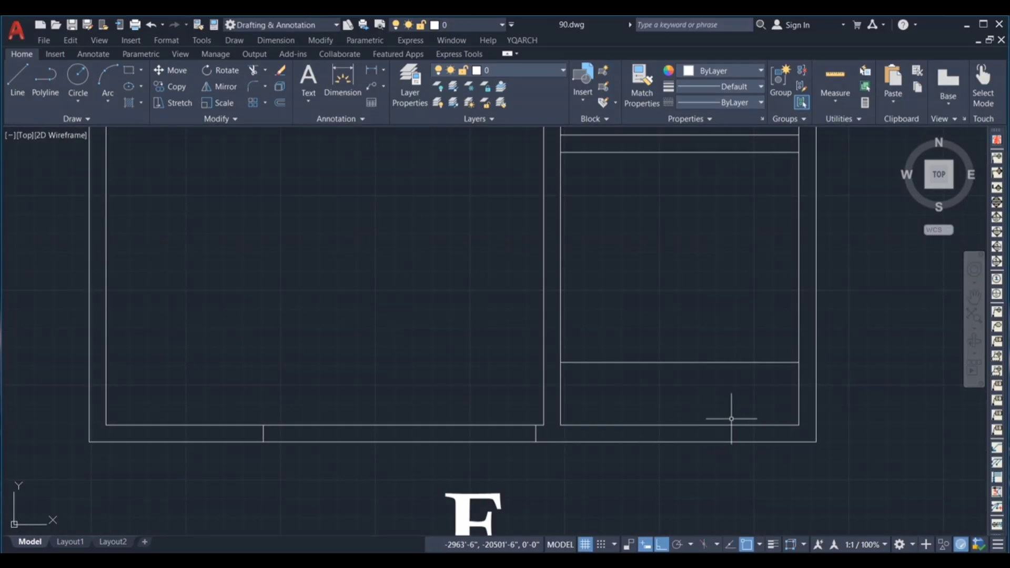
# Step: Explode the new plan's outer wall outline into separate lines
pyautogui.click(721, 451)
pyautogui.click(710, 435)
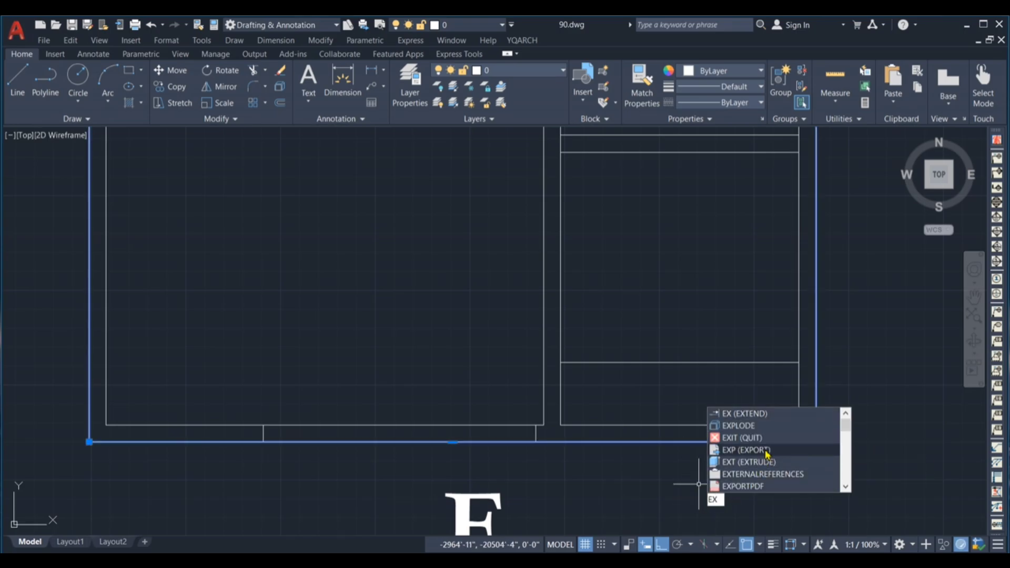
pyautogui.click(763, 427)
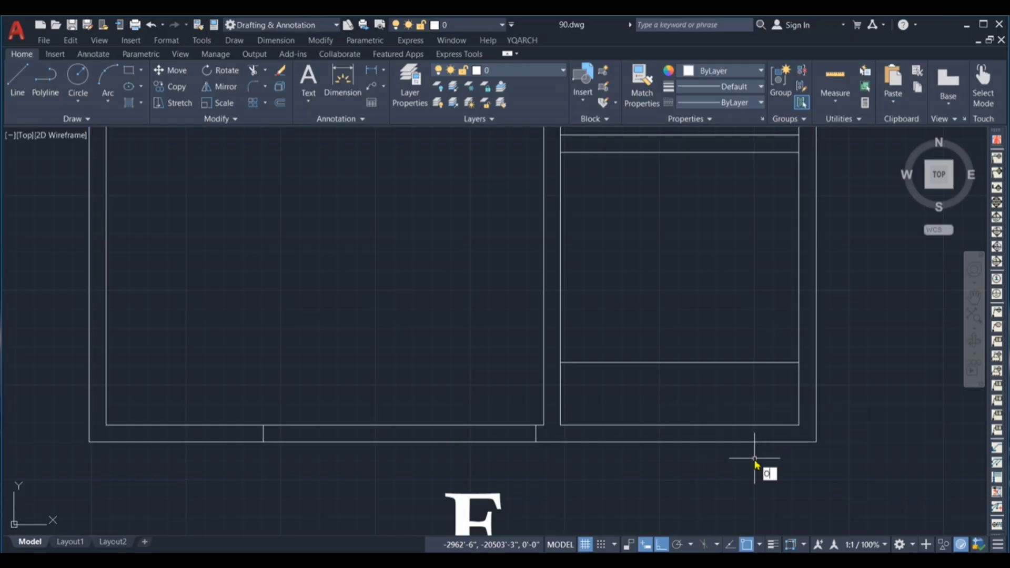
# Step: Offset the front wall's outer line 2'-9" inward for the kitchen's set-back face
pyautogui.write('O')
pyautogui.press('Return')
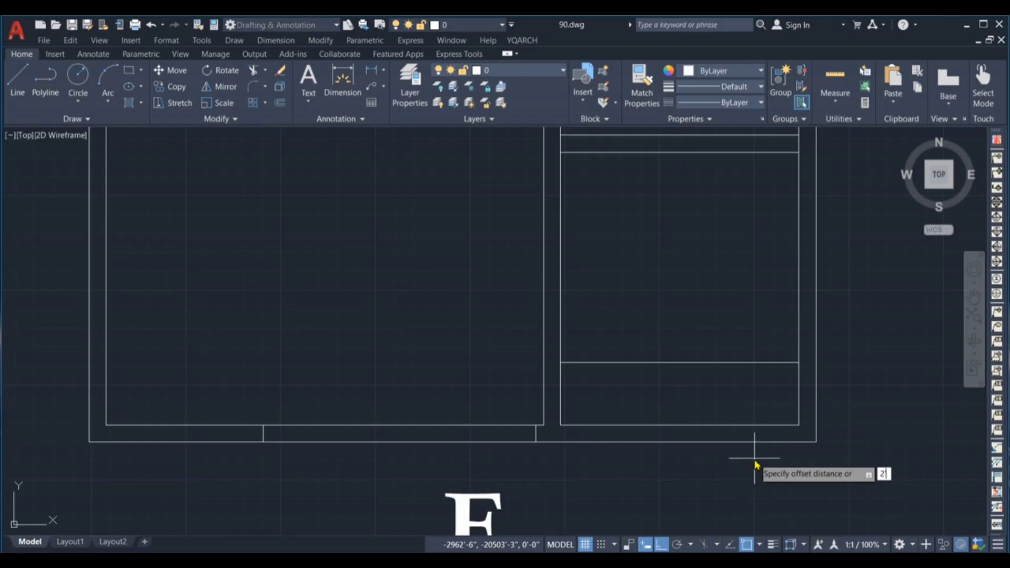
pyautogui.click(717, 442)
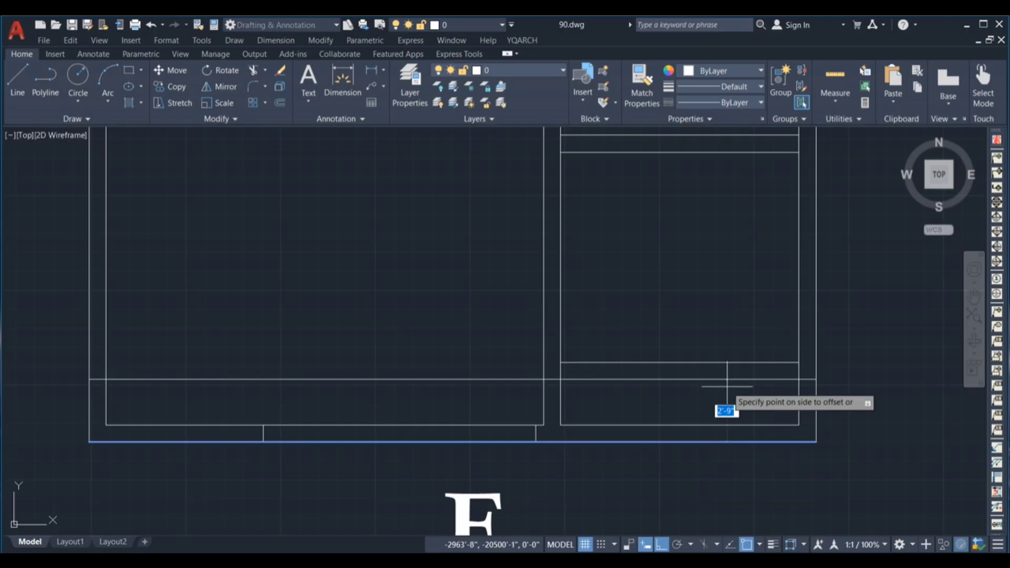
pyautogui.click(681, 388)
# Step: Trim away the part of the 2'-9" offset line that runs across the garage
pyautogui.scroll(-2, 680, 382)
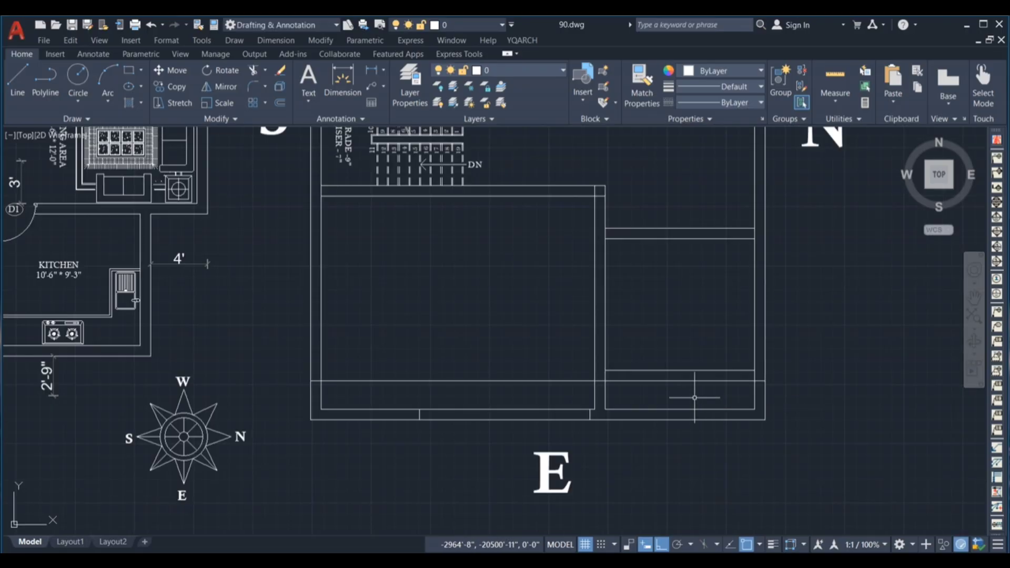
pyautogui.write('R')
pyautogui.press('Return')
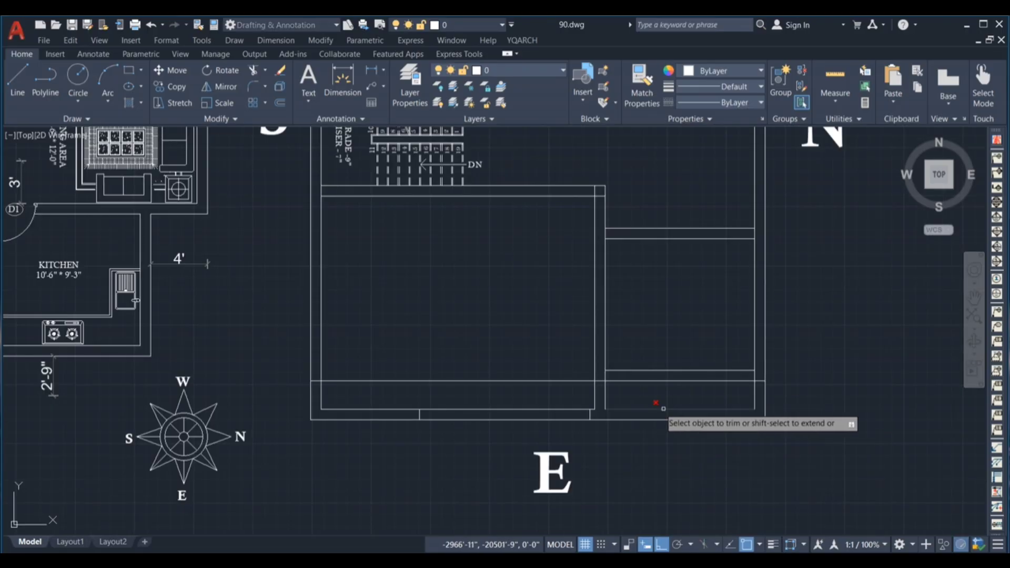
pyautogui.click(583, 380)
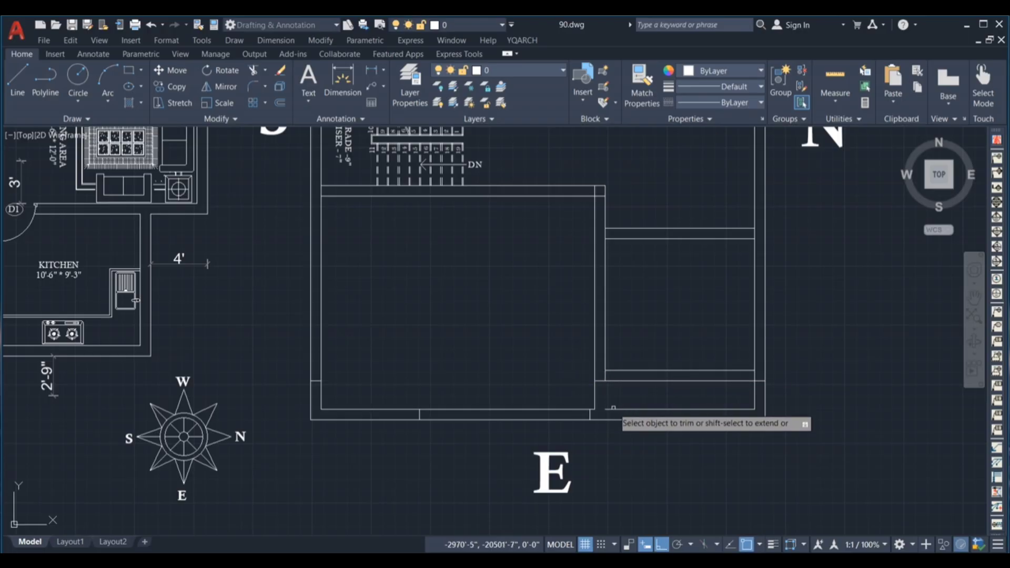
# Step: Trim away the kitchen's old front wall lines and the north wall ends projecting beyond the set-back wall
pyautogui.scroll(2, 601, 382)
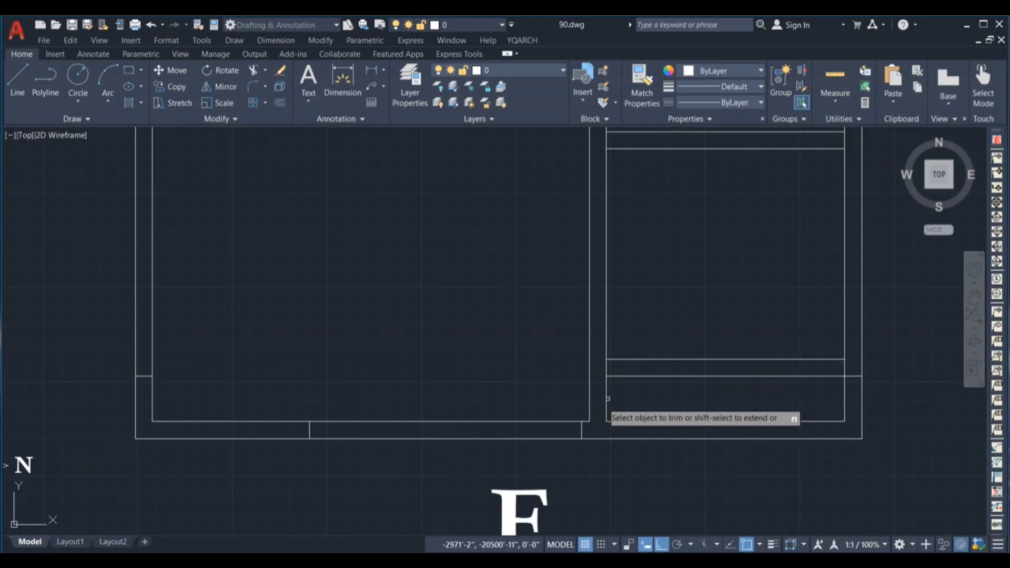
pyautogui.click(721, 393)
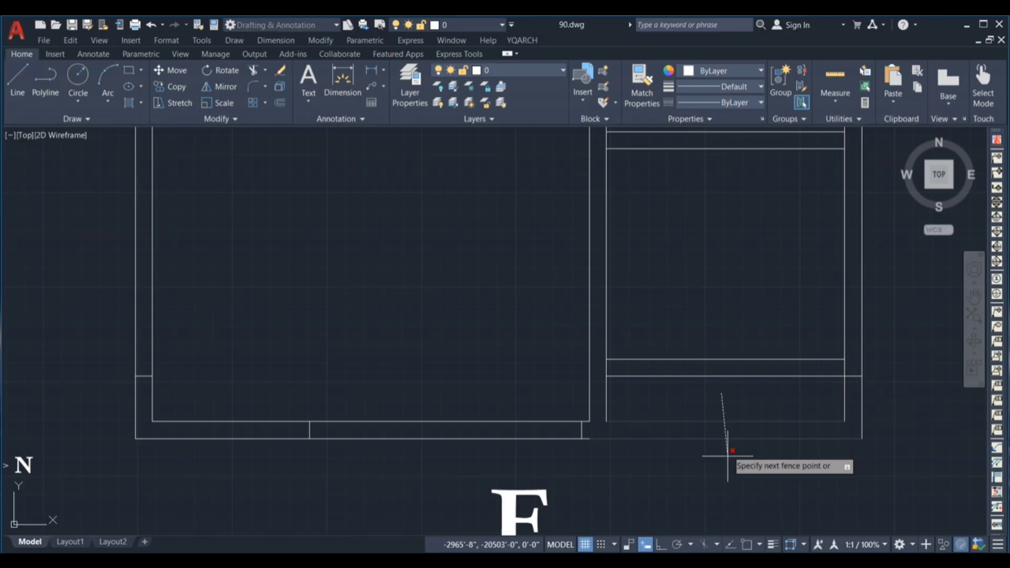
pyautogui.click(728, 457)
pyautogui.click(892, 392)
pyautogui.click(811, 391)
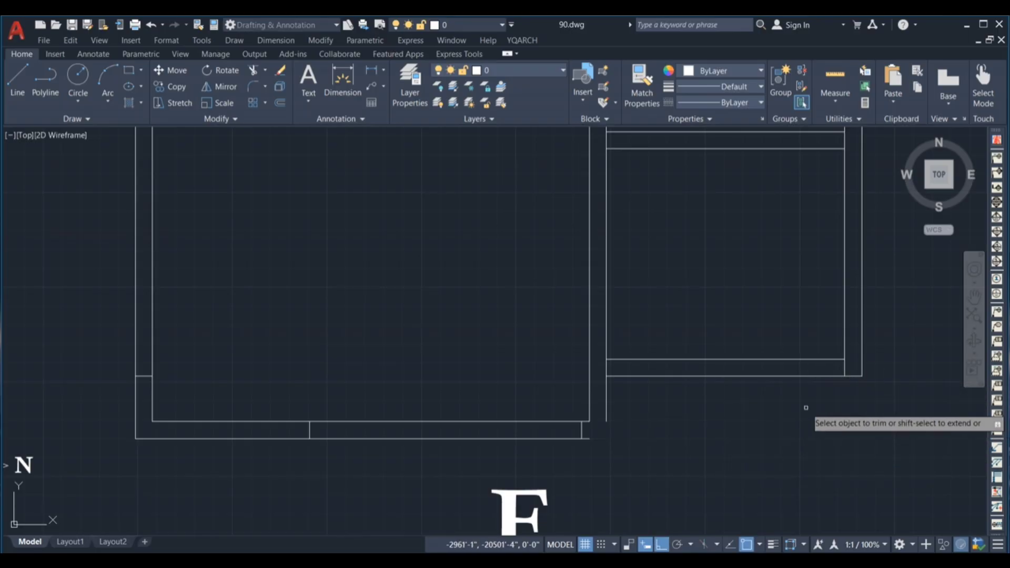
pyautogui.press('Escape')
# Step: Draw lines closing the garage's front corner, joining the kitchen-side wall face to the front wall's outer face
pyautogui.write('l')
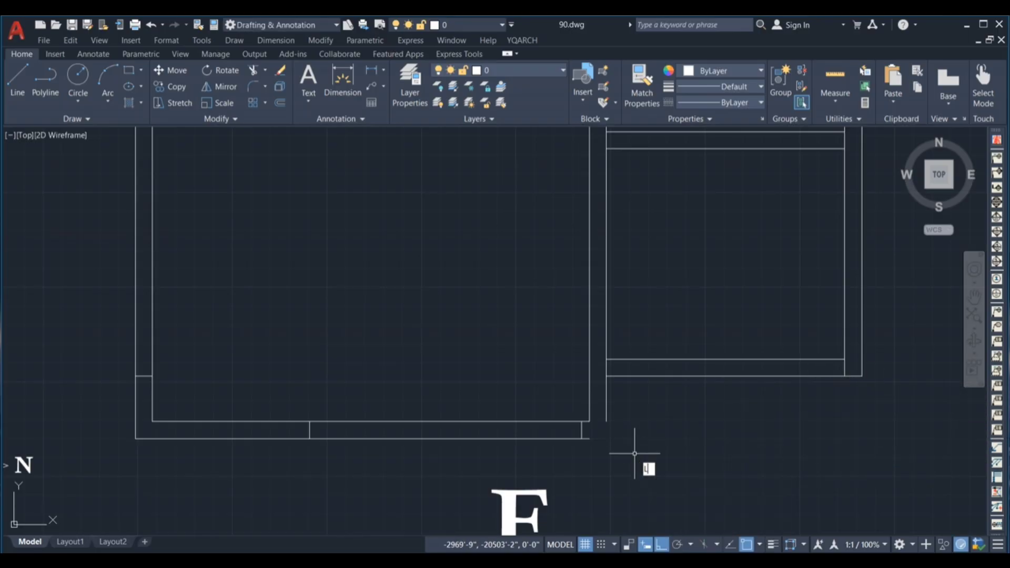
pyautogui.press('Return')
pyautogui.scroll(4, 608, 447)
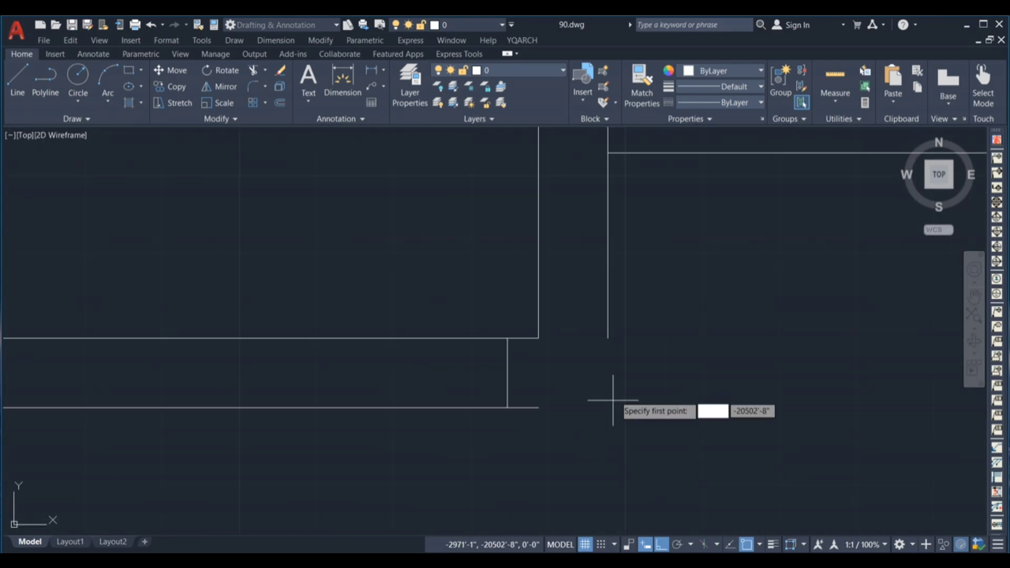
pyautogui.click(608, 338)
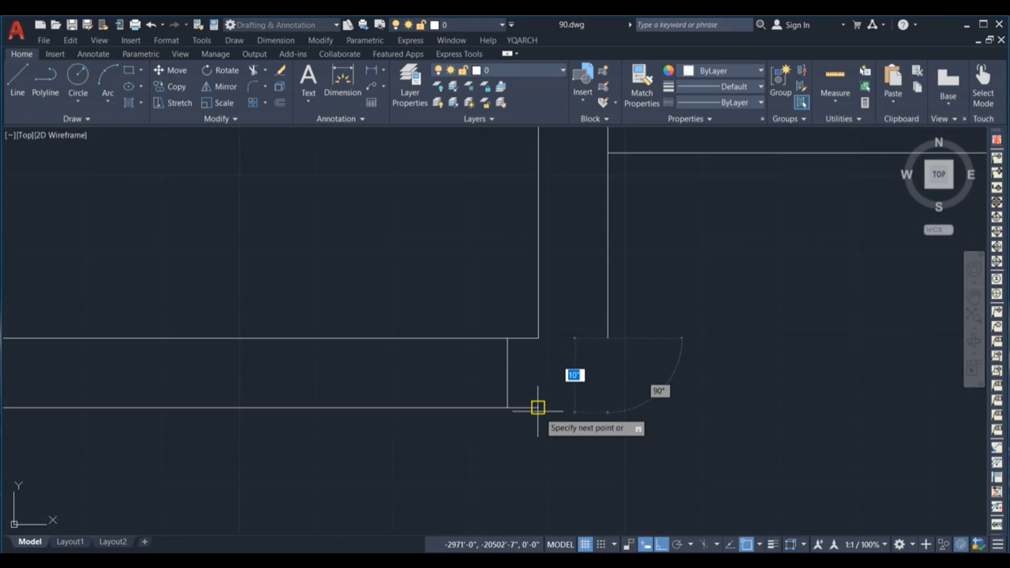
pyautogui.click(607, 408)
pyautogui.click(538, 408)
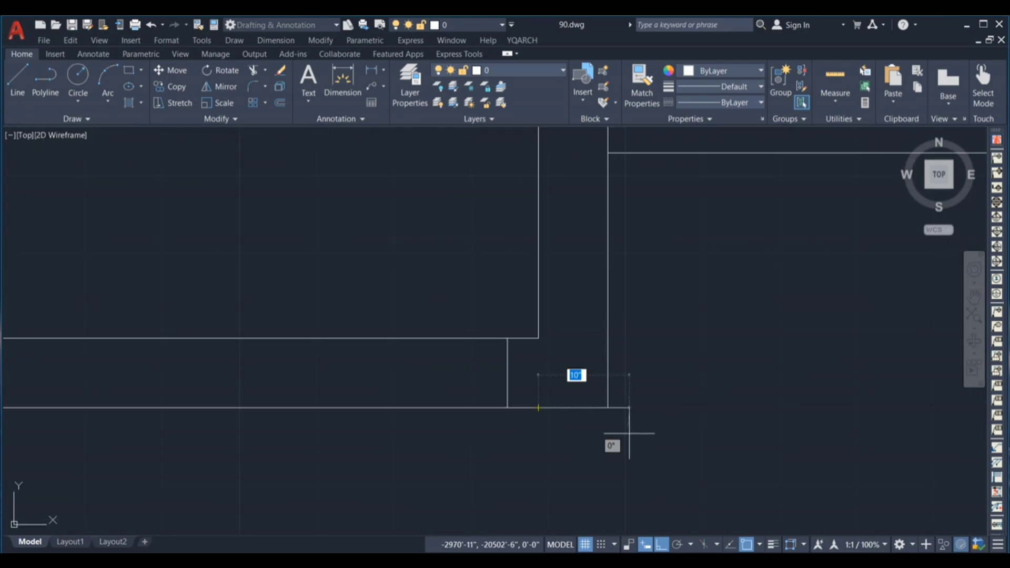
pyautogui.press('Escape')
# Step: Trim the crossing wall lines at the kitchen back wall's junctions, the garage's back corner and the kitchen's front corner
pyautogui.scroll(-2, 589, 453)
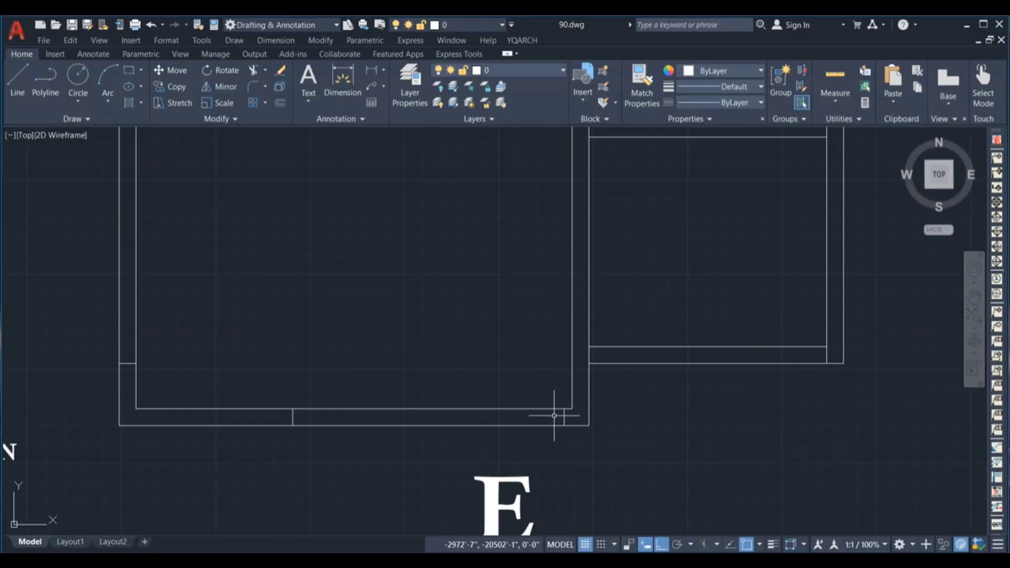
pyautogui.scroll(-1, 672, 418)
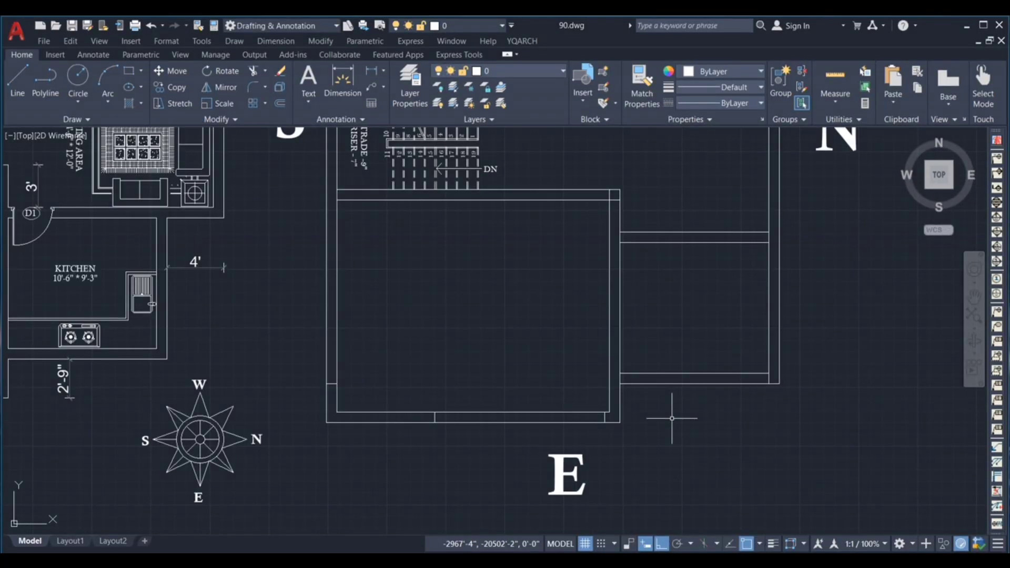
pyautogui.scroll(2, 772, 378)
pyautogui.scroll(-4, 730, 375)
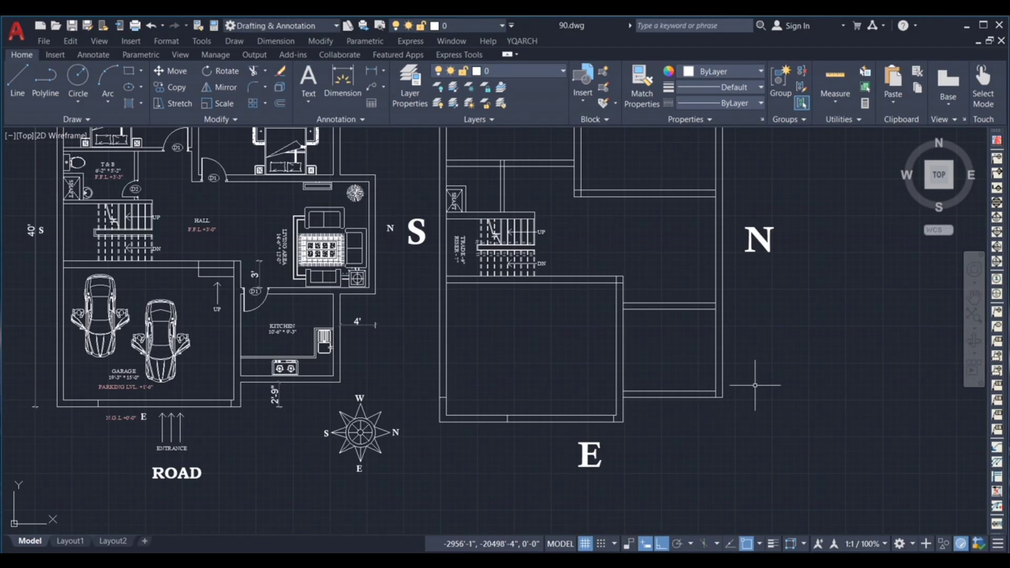
pyautogui.write('tr')
pyautogui.press('Return')
pyautogui.scroll(6, 731, 368)
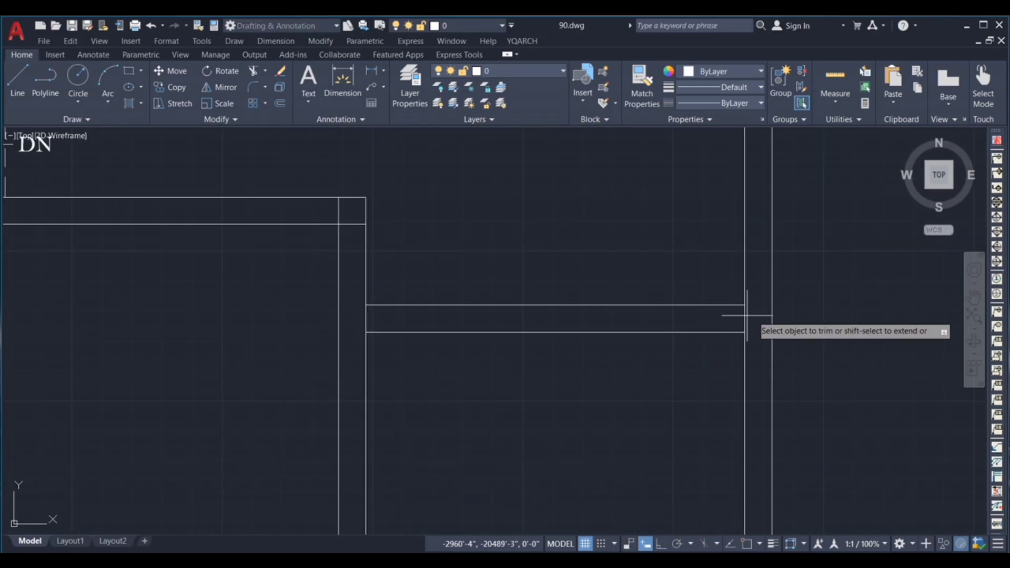
pyautogui.moveTo(746, 315); pyautogui.dragTo(723, 315)
pyautogui.moveTo(381, 315); pyautogui.dragTo(346, 320)
pyautogui.moveTo(349, 207); pyautogui.dragTo(327, 206)
pyautogui.moveTo(361, 209); pyautogui.dragTo(363, 210)
pyautogui.scroll(-3, 379, 259)
pyautogui.scroll(4, 505, 405)
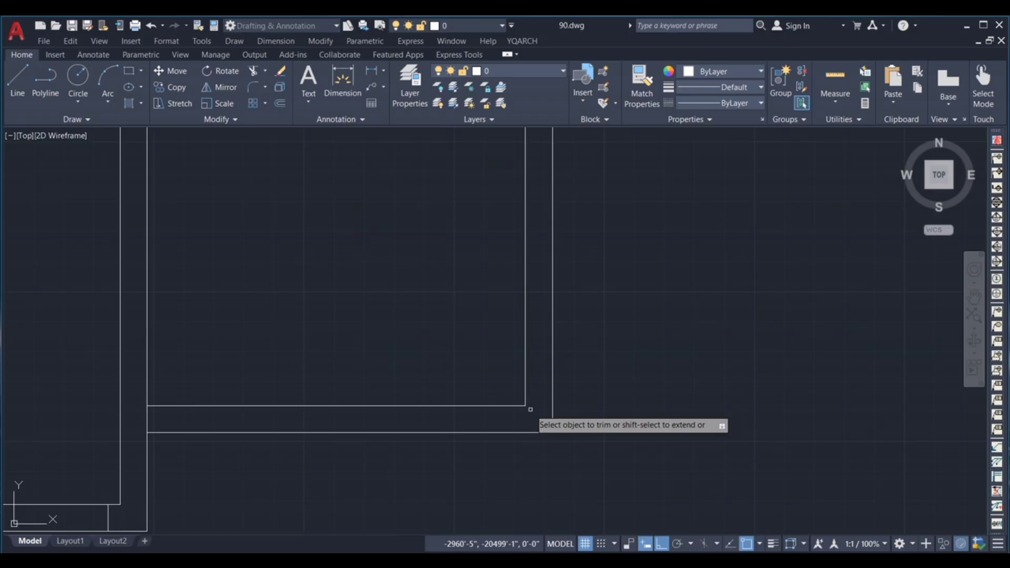
pyautogui.scroll(-4, 530, 409)
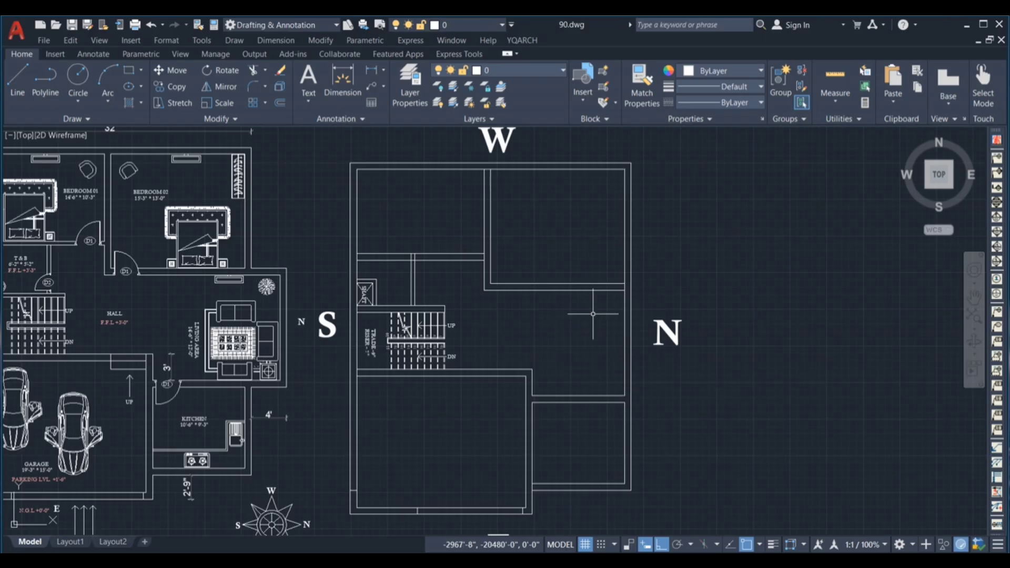
# Step: Draw a 4' line outward from the north wall's outer face, in line with the upper face of the bedroom-hall wall
pyautogui.write('l')
pyautogui.press('Return')
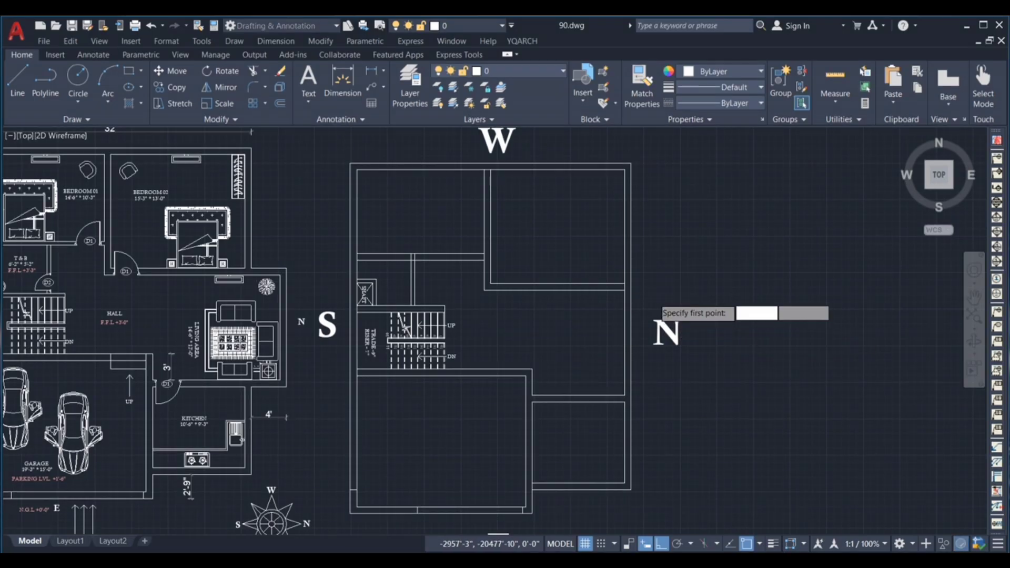
pyautogui.scroll(5, 620, 289)
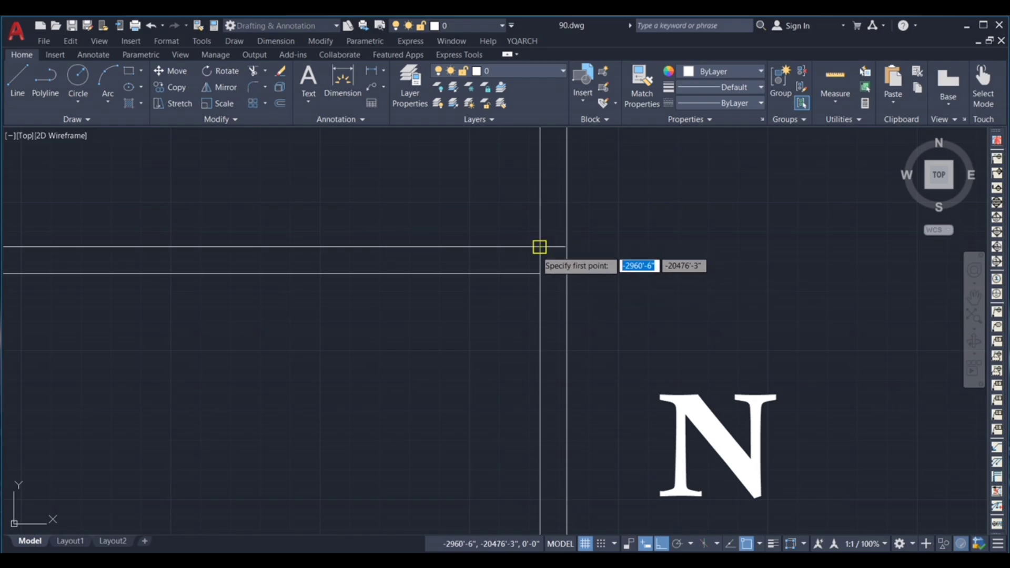
pyautogui.click(566, 247)
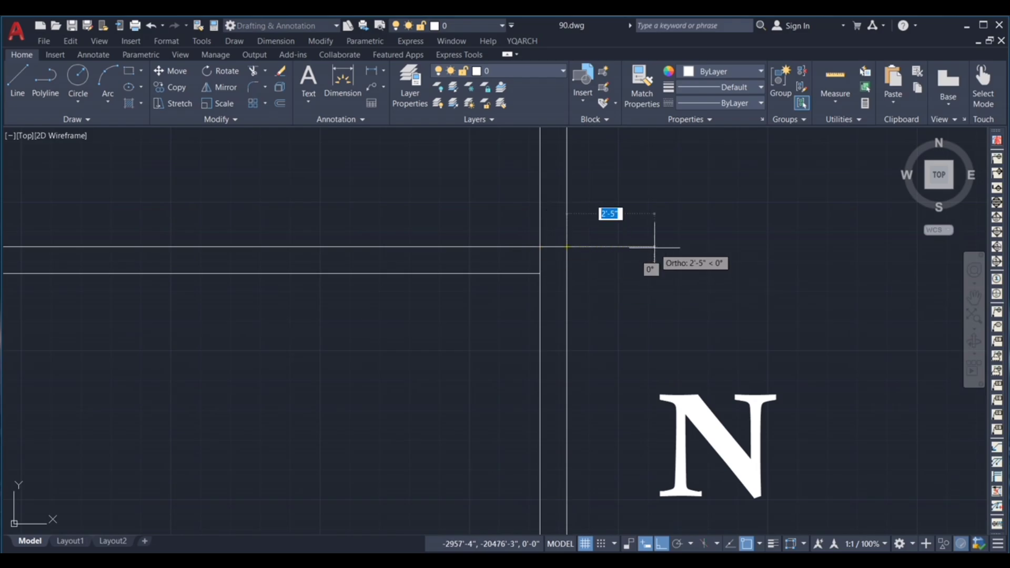
pyautogui.write('4')
pyautogui.press('Return')
pyautogui.scroll(-4, 629, 274)
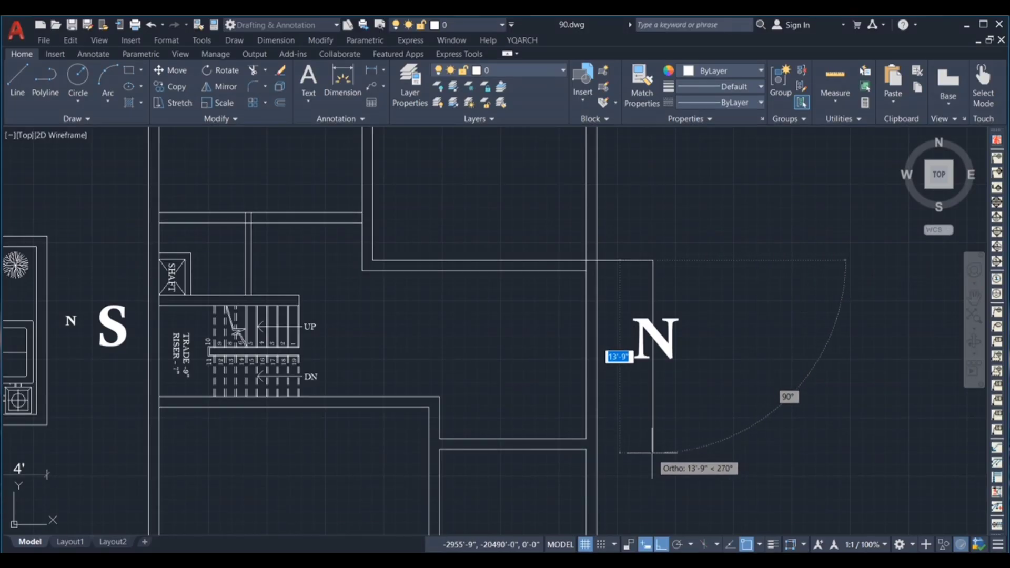
pyautogui.press('Escape')
# Step: Draw a 4' line outward from the north wall along the kitchen back wall's lower face, and connect it up to the first projection line
pyautogui.write('l')
pyautogui.press('Return')
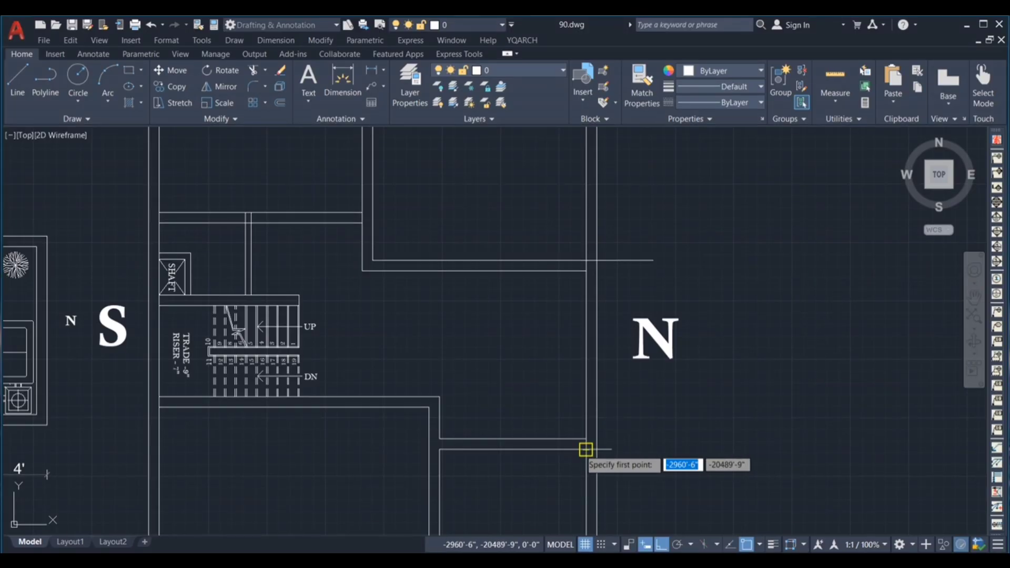
pyautogui.click(586, 449)
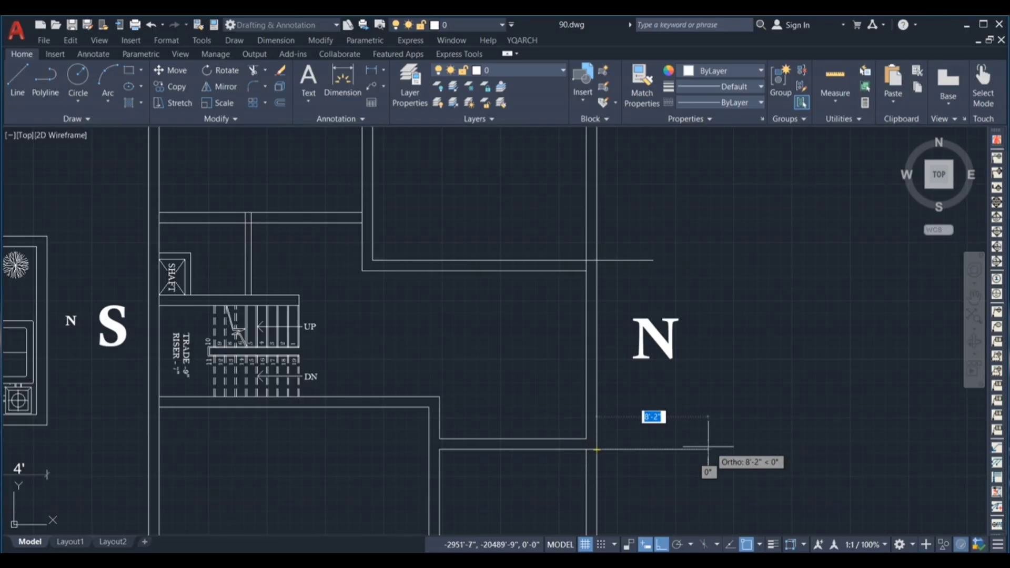
pyautogui.write('4')
pyautogui.press('Return')
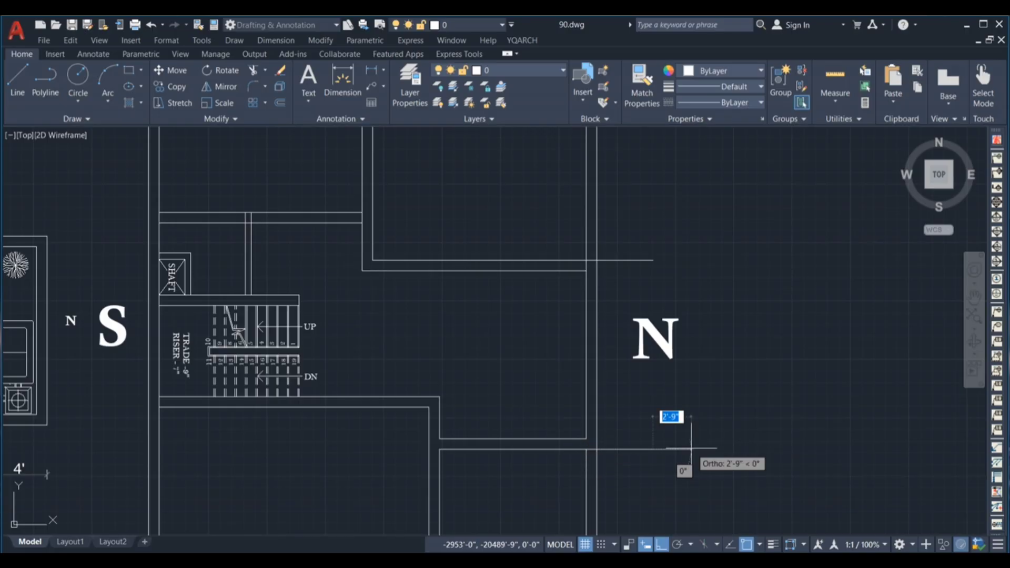
pyautogui.click(653, 260)
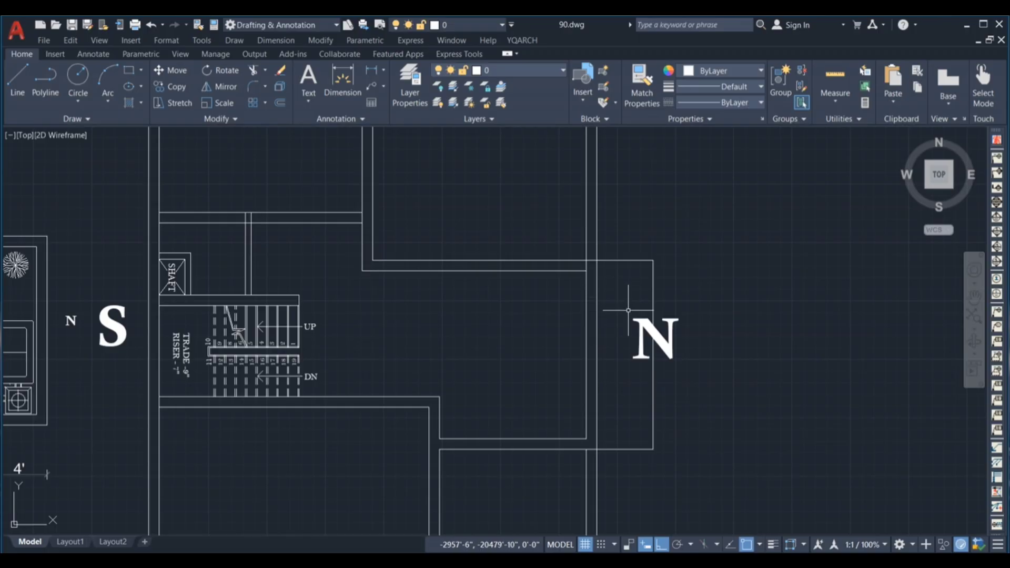
# Step: Offset the three outer lines of the living area's north projection 9" inward to form its wall thickness
pyautogui.write('o')
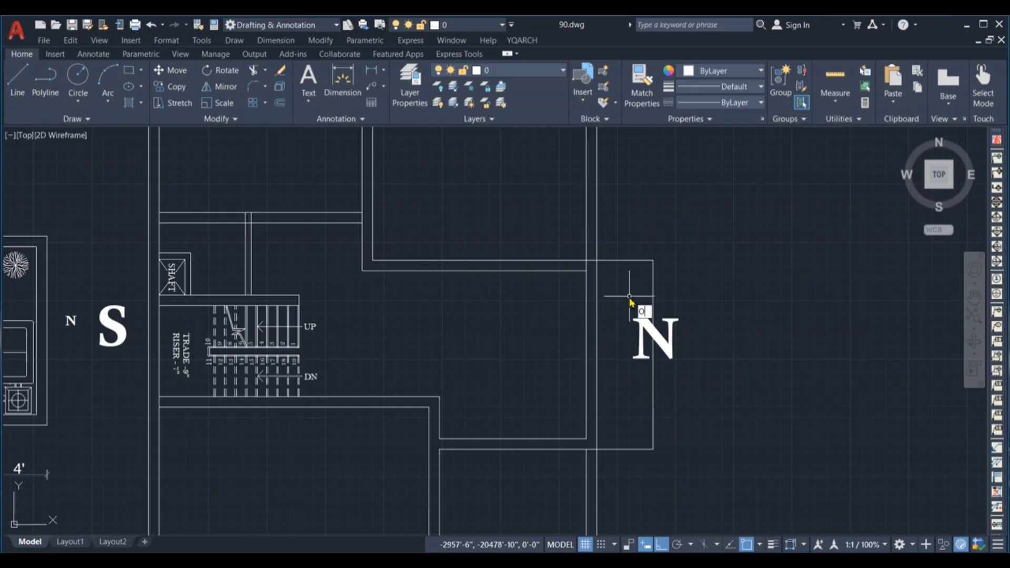
pyautogui.press('Return')
pyautogui.write('9')
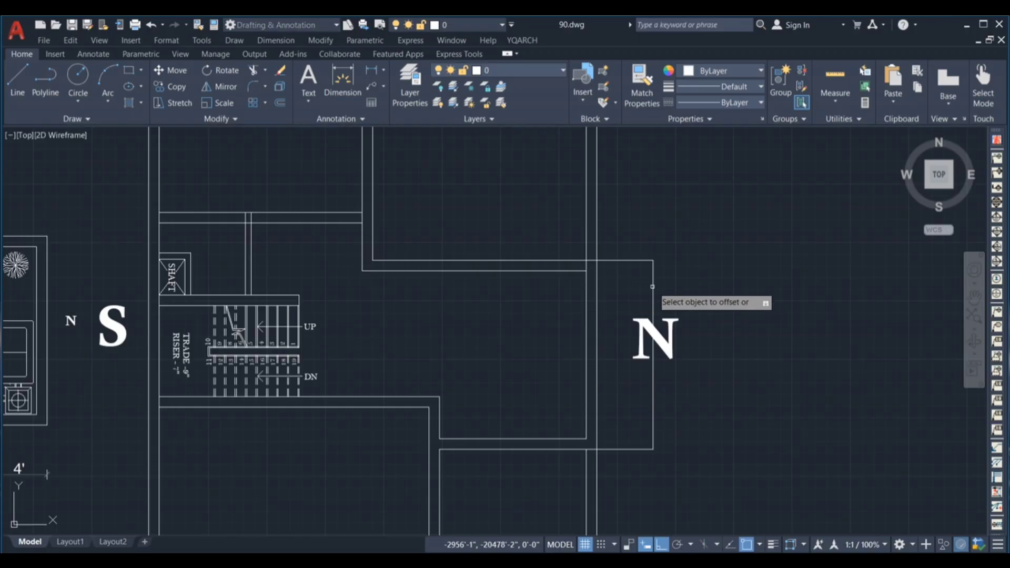
pyautogui.click(653, 286)
pyautogui.click(625, 272)
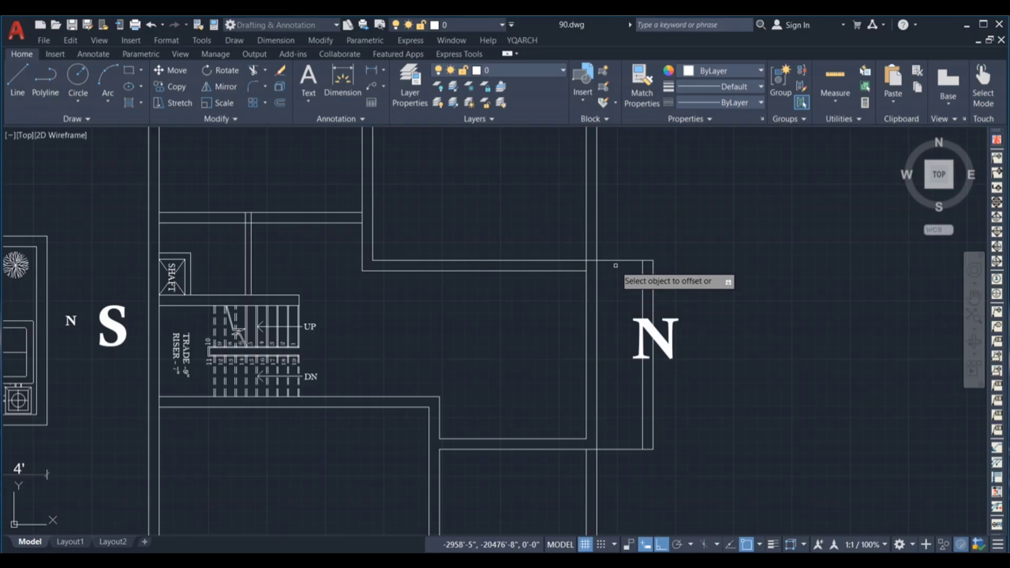
pyautogui.click(616, 259)
pyautogui.click(609, 267)
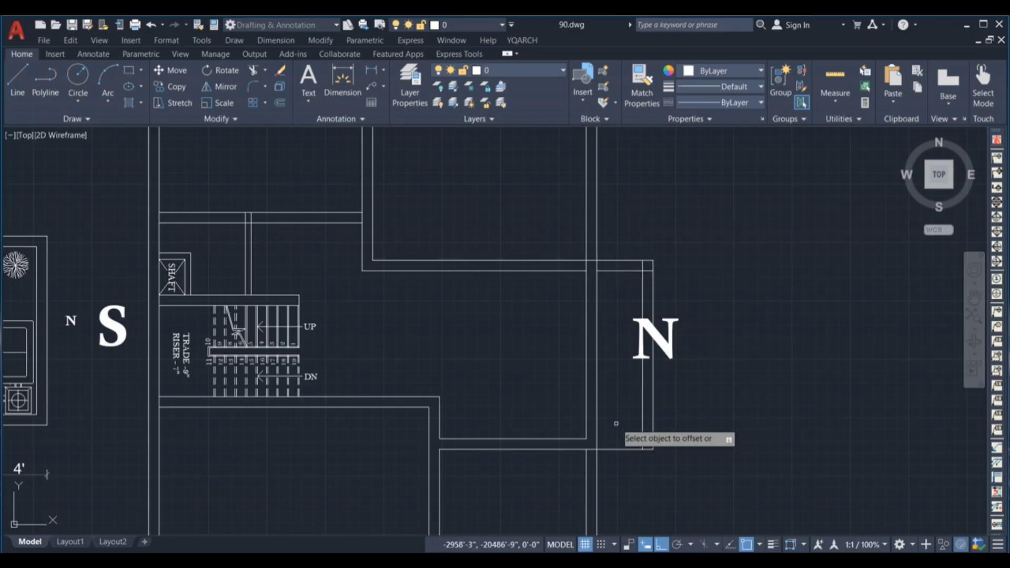
pyautogui.click(624, 448)
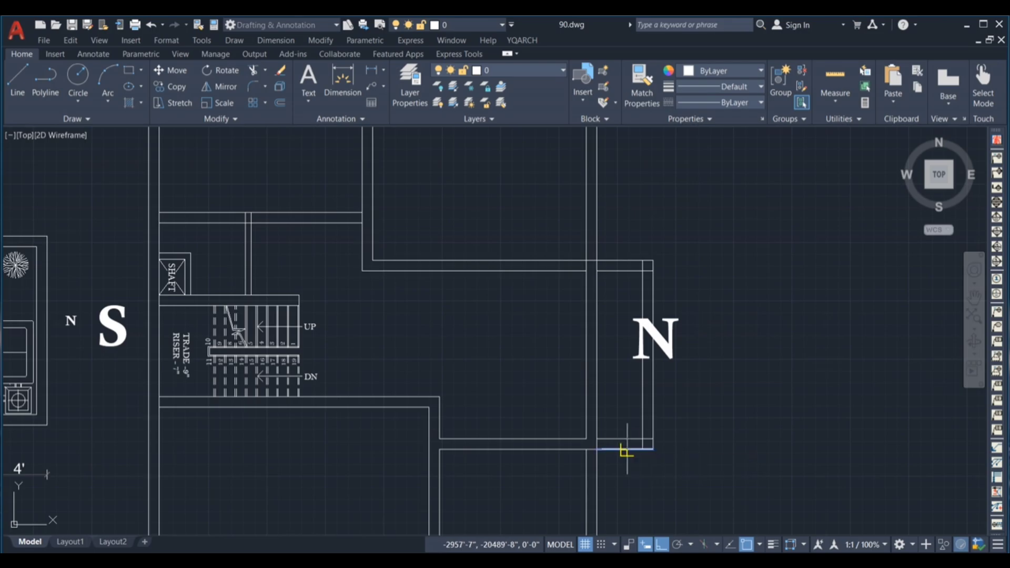
pyautogui.click(616, 439)
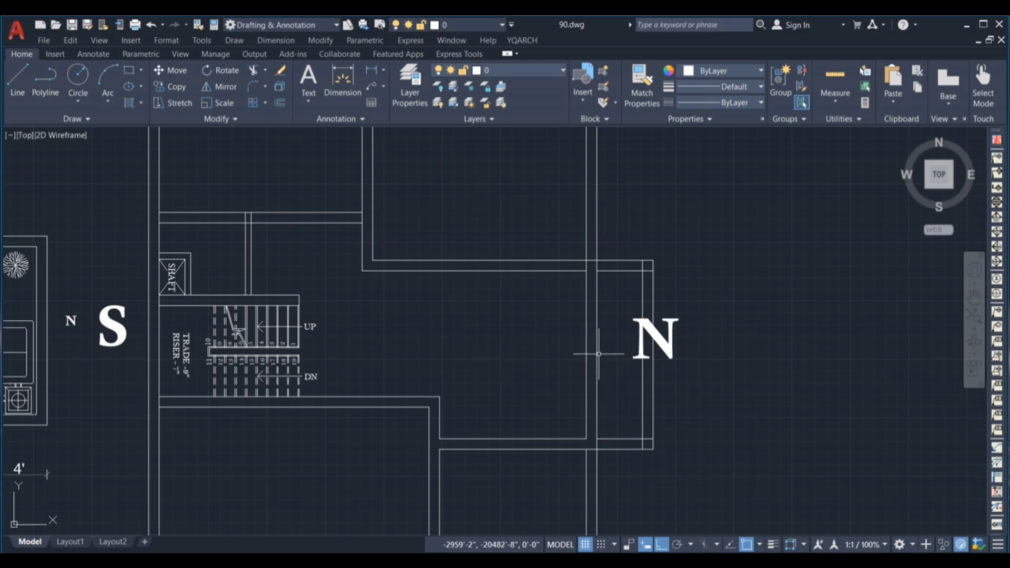
# Step: Trim the north wall lines across the living area's opening, clearing them through the junctions with both projection side walls
pyautogui.press('Return')
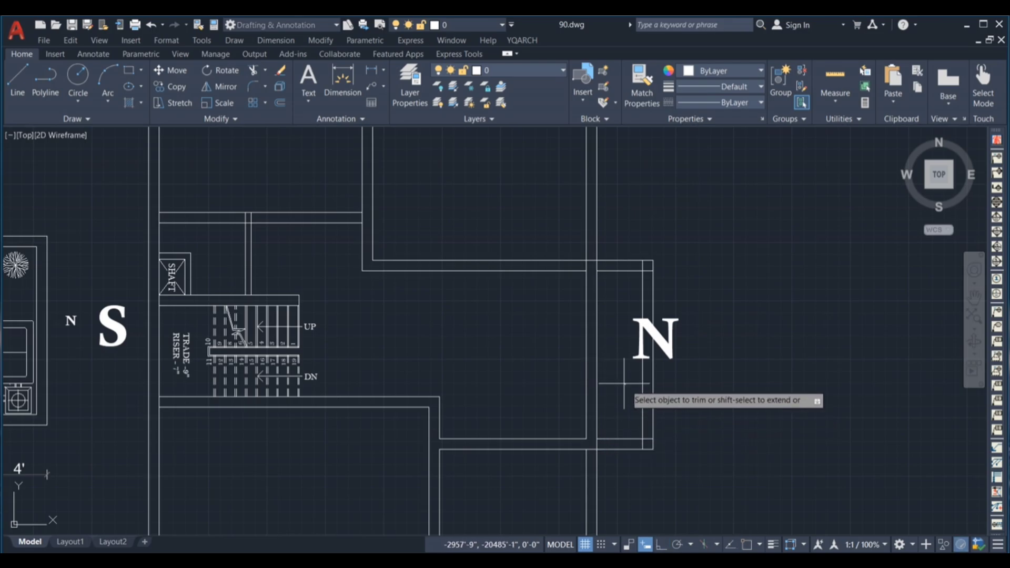
pyautogui.scroll(5, 604, 439)
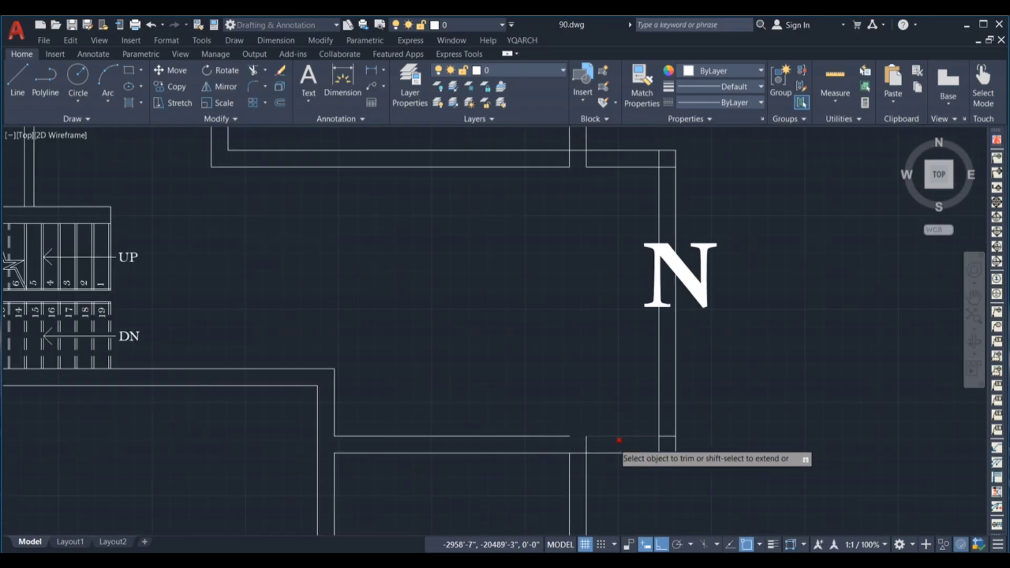
pyautogui.click(589, 438)
pyautogui.press('Return')
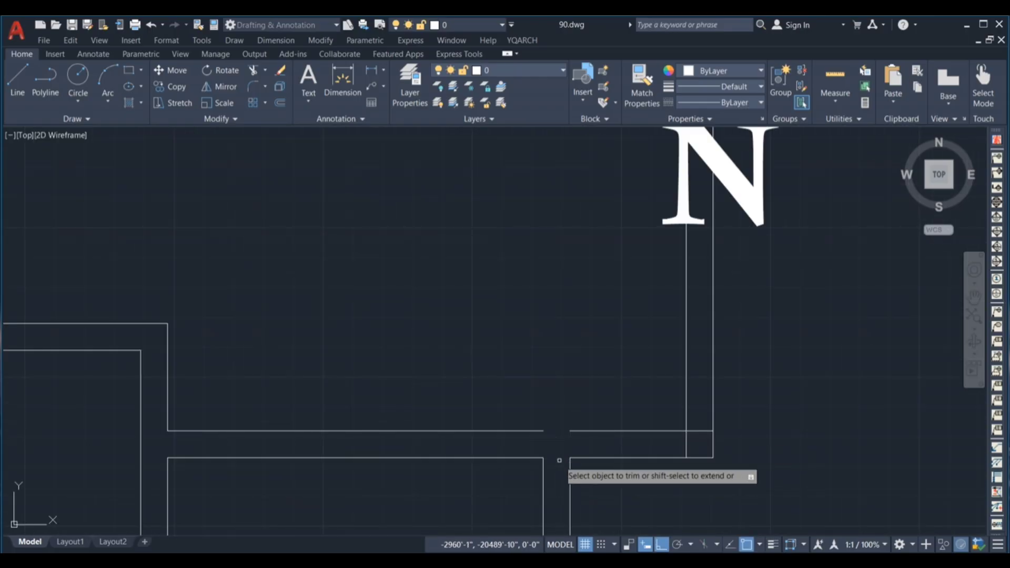
pyautogui.scroll(-4, 558, 452)
pyautogui.scroll(5, 557, 297)
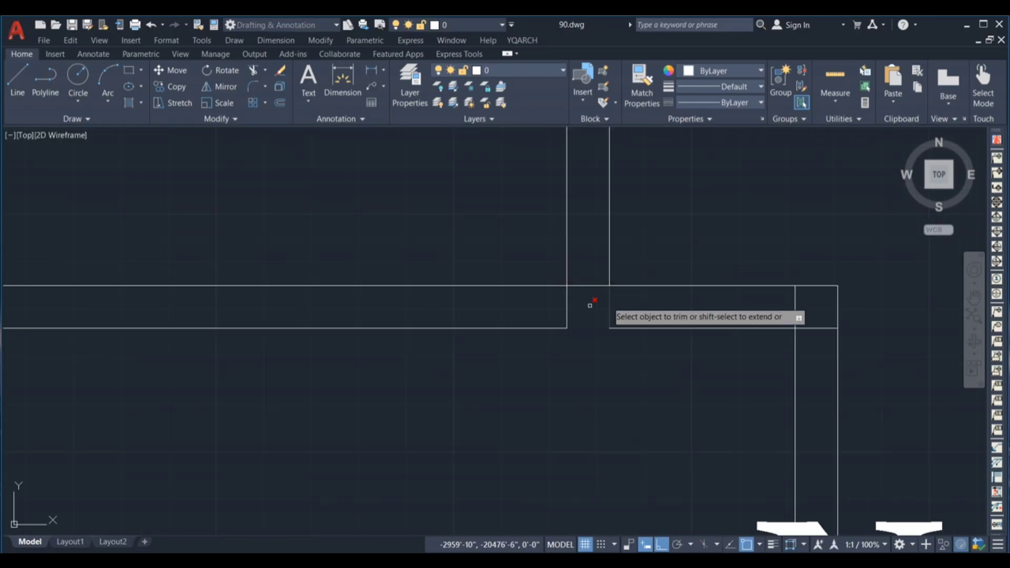
pyautogui.click(553, 301)
pyautogui.press('Return')
pyautogui.scroll(-4, 491, 300)
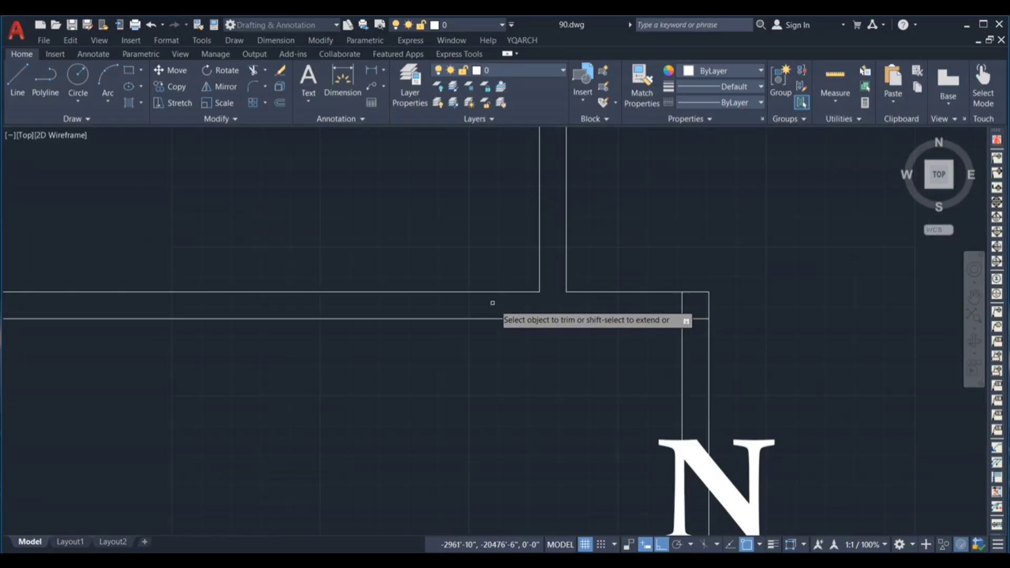
# Step: Trim the overlapping inner wall lines at both outer corners of the living area's projection
pyautogui.scroll(6, 618, 309)
pyautogui.moveTo(619, 309); pyautogui.dragTo(623, 336)
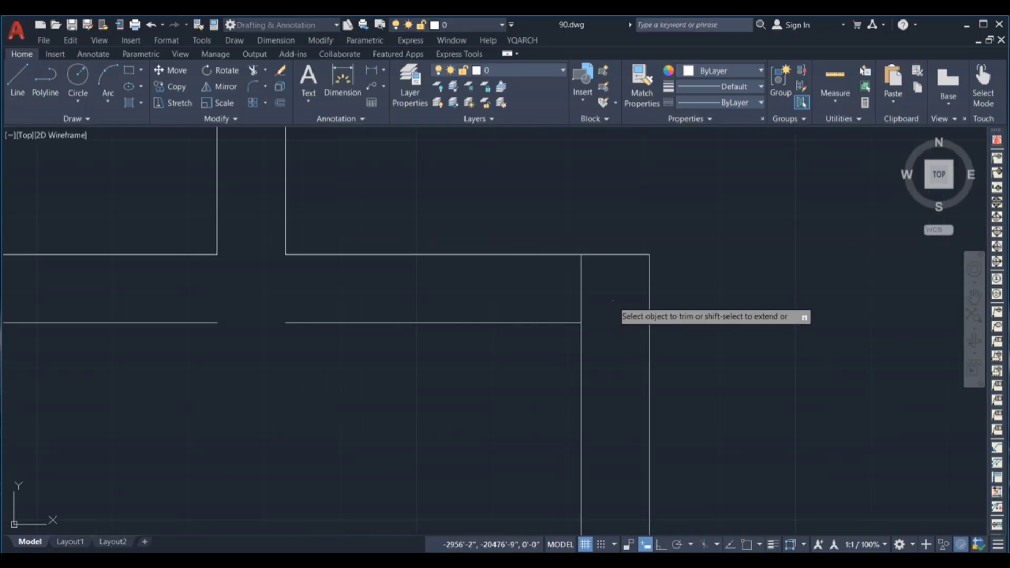
pyautogui.click(613, 300)
pyautogui.click(565, 291)
pyautogui.scroll(-4, 596, 276)
pyautogui.scroll(-4, 603, 331)
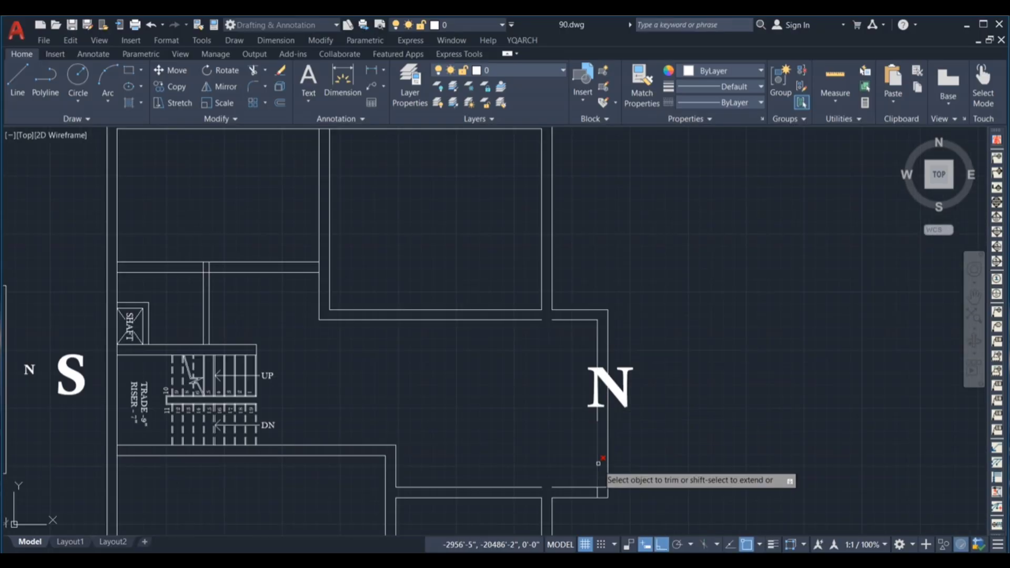
pyautogui.scroll(7, 597, 466)
pyautogui.click(616, 464)
pyautogui.click(657, 457)
pyautogui.click(658, 456)
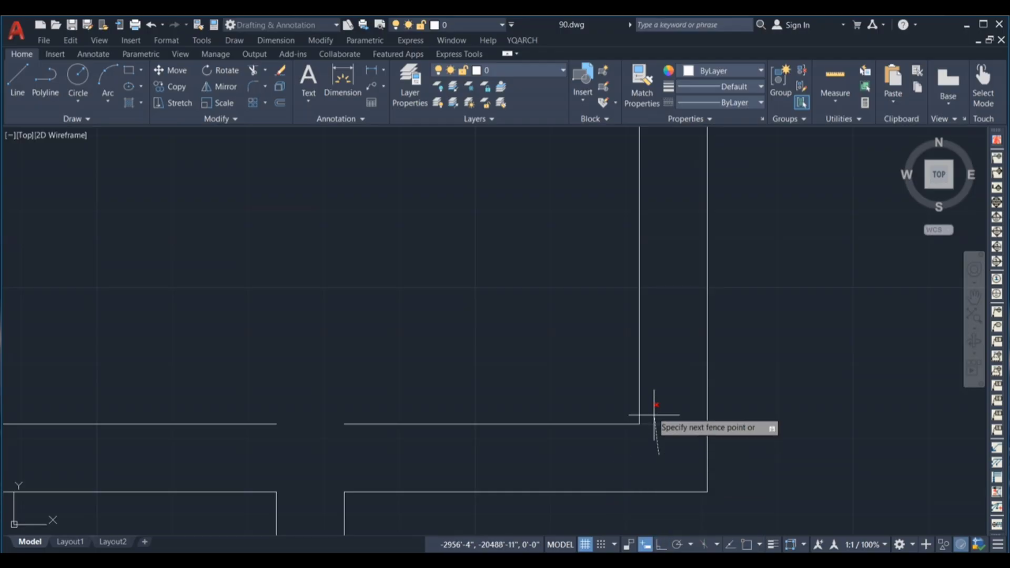
pyautogui.click(653, 414)
pyautogui.scroll(-5, 651, 410)
pyautogui.press('Escape')
# Step: Draw a line closing the gap in the bedroom-hall wall's lower face where it meets the north wall
pyautogui.scroll(4, 619, 256)
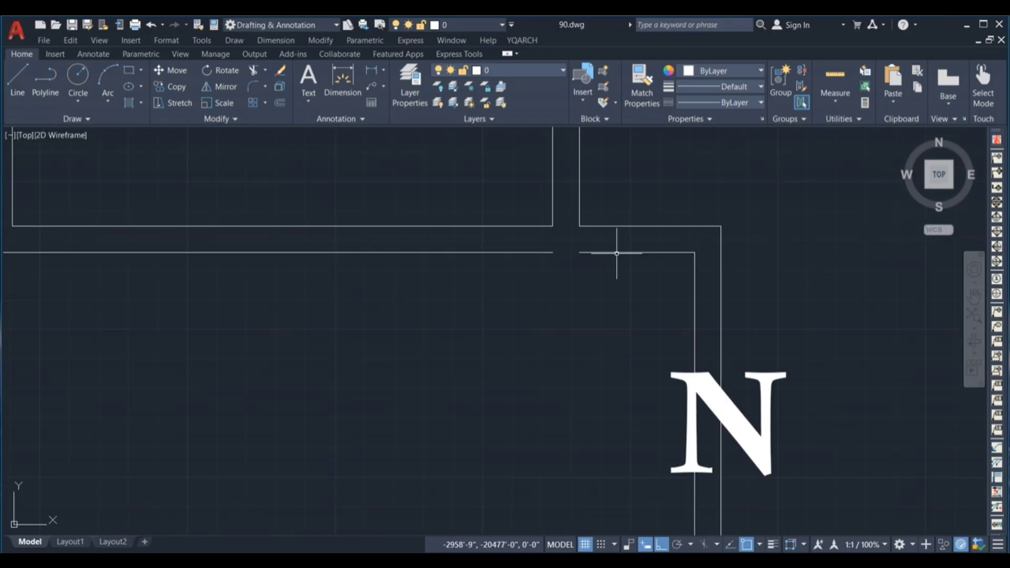
pyautogui.press('Return')
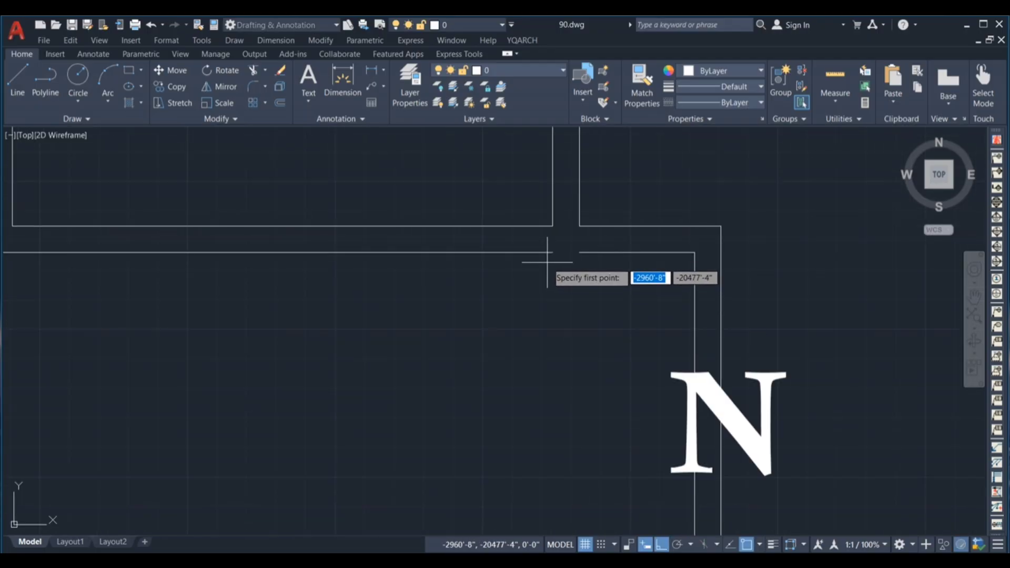
pyautogui.click(552, 253)
pyautogui.click(579, 252)
pyautogui.press('Escape')
pyautogui.scroll(-3, 576, 273)
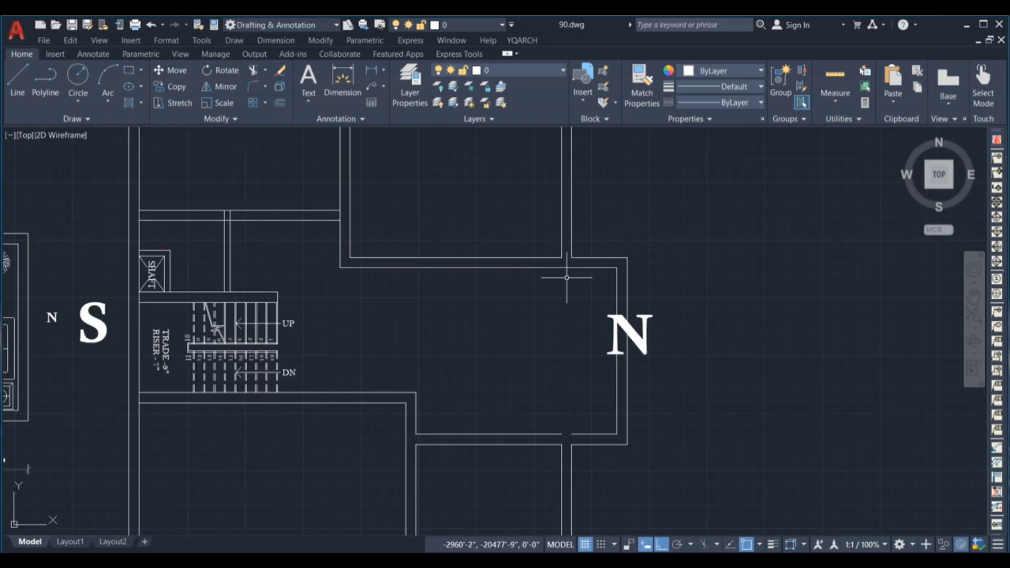
# Step: Extend the kitchen back wall's upper face across the gap at the north wall junction
pyautogui.scroll(2, 571, 434)
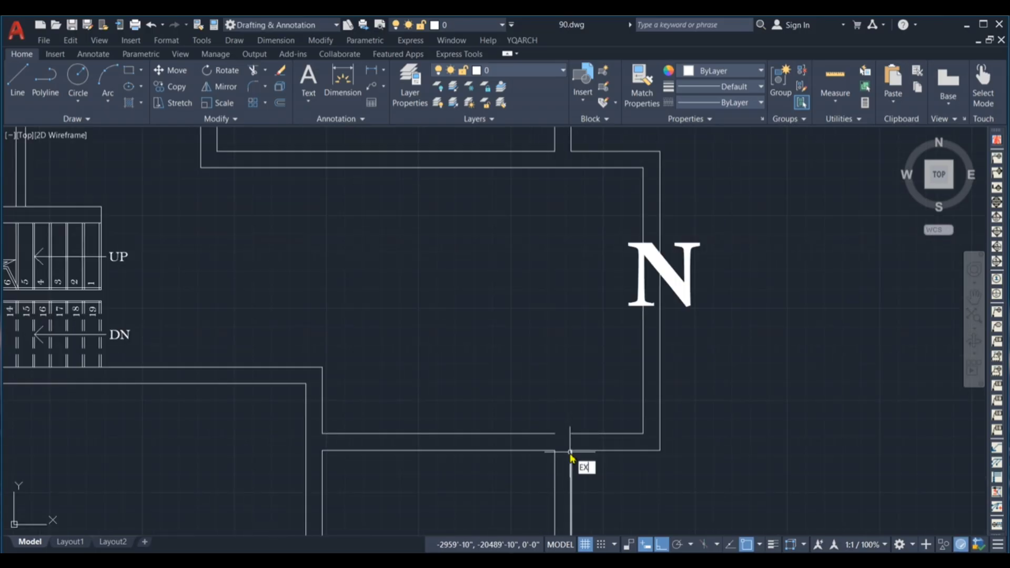
pyautogui.write('EX')
pyautogui.press('Return')
pyautogui.scroll(3, 573, 456)
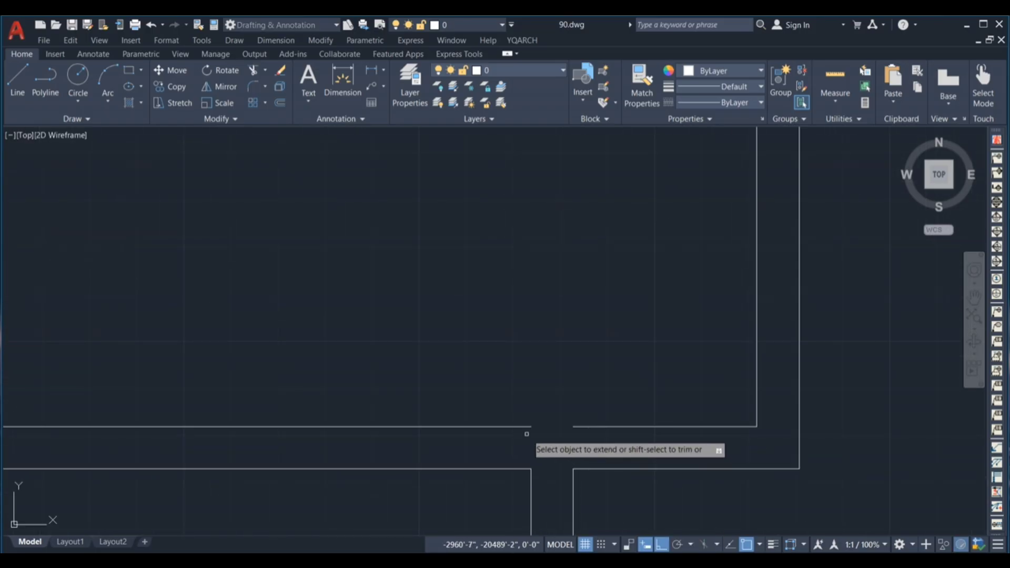
pyautogui.scroll(-3, 589, 442)
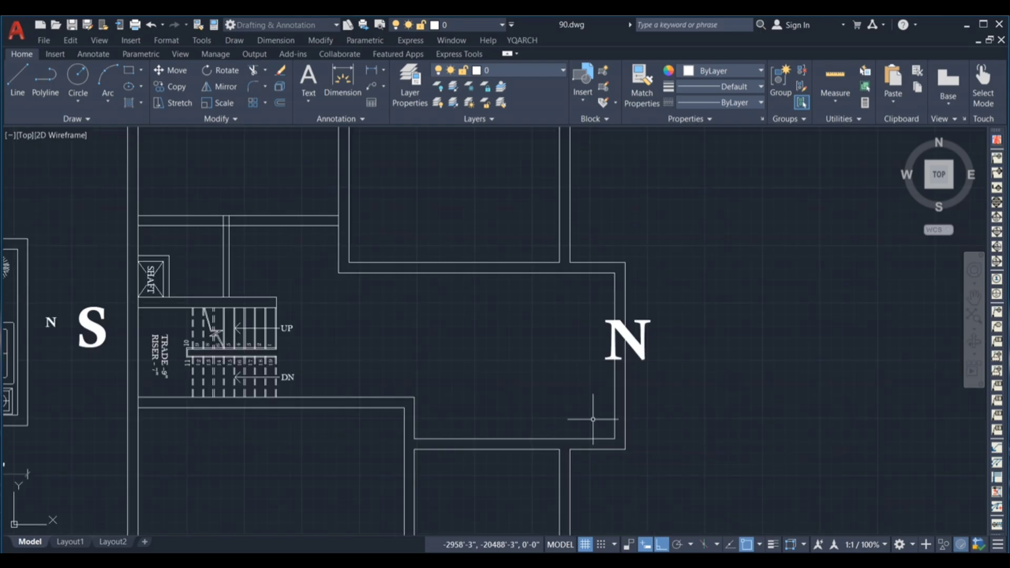
# Step: Move the N direction label outward, clear of the living area's projecting wall
pyautogui.click(644, 342)
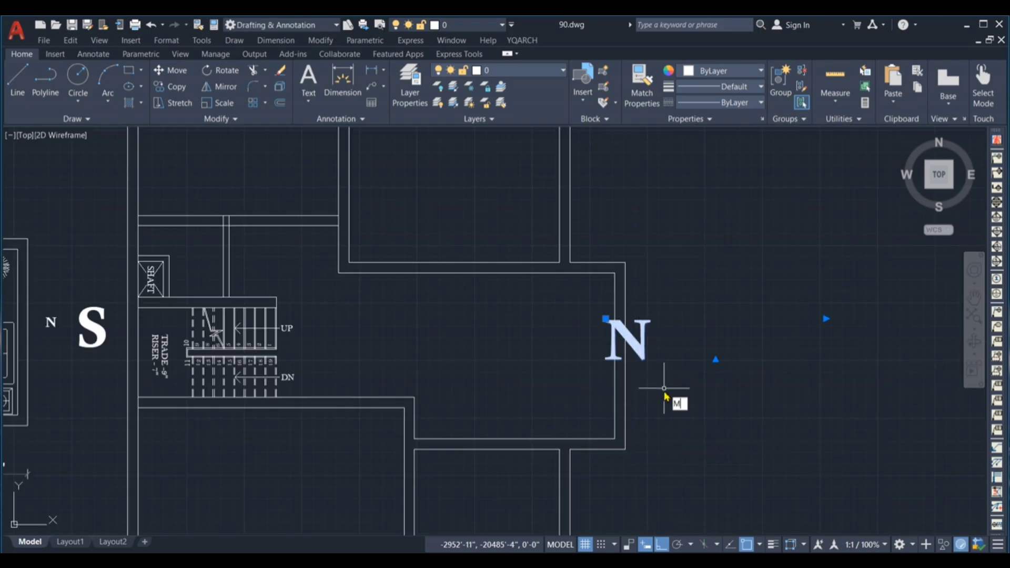
pyautogui.write('M')
pyautogui.press('Return')
pyautogui.click(676, 361)
pyautogui.click(768, 361)
pyautogui.scroll(-5, 650, 364)
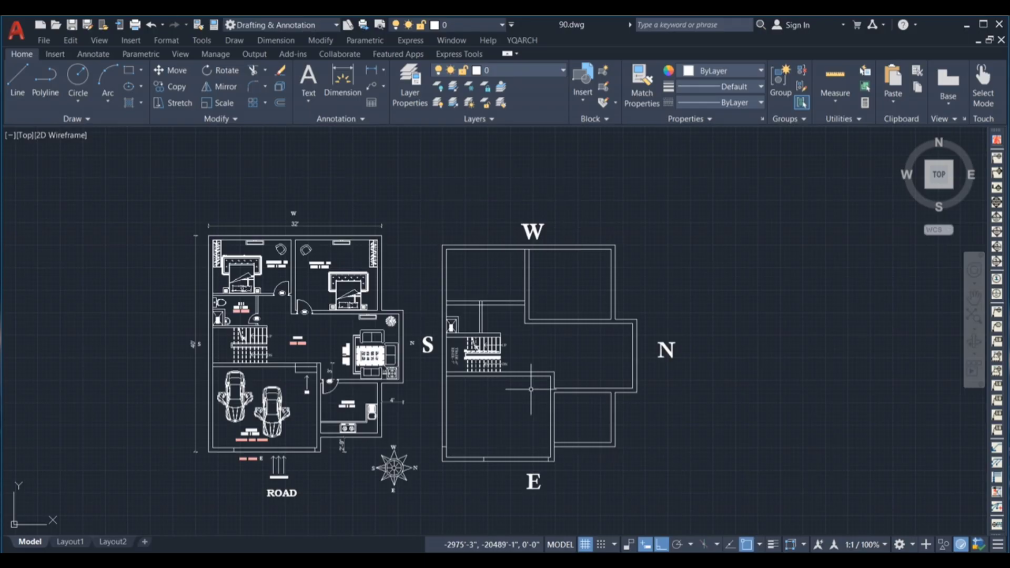
# Step: Offset the kitchen's north and front inner wall faces inward for the counter, and its back wall's inner face inward by 4'
pyautogui.scroll(4, 890, 293)
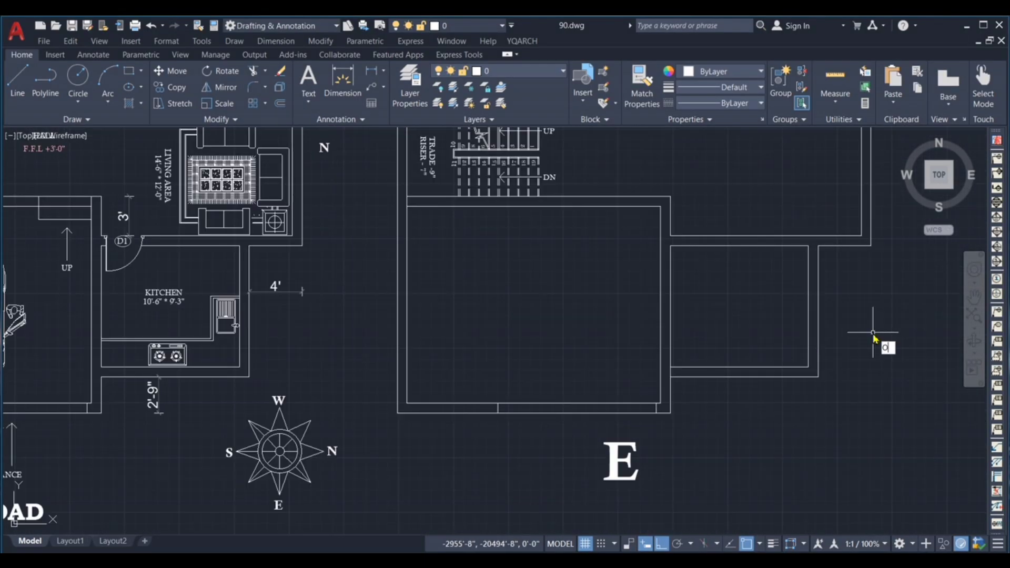
pyautogui.press('Return')
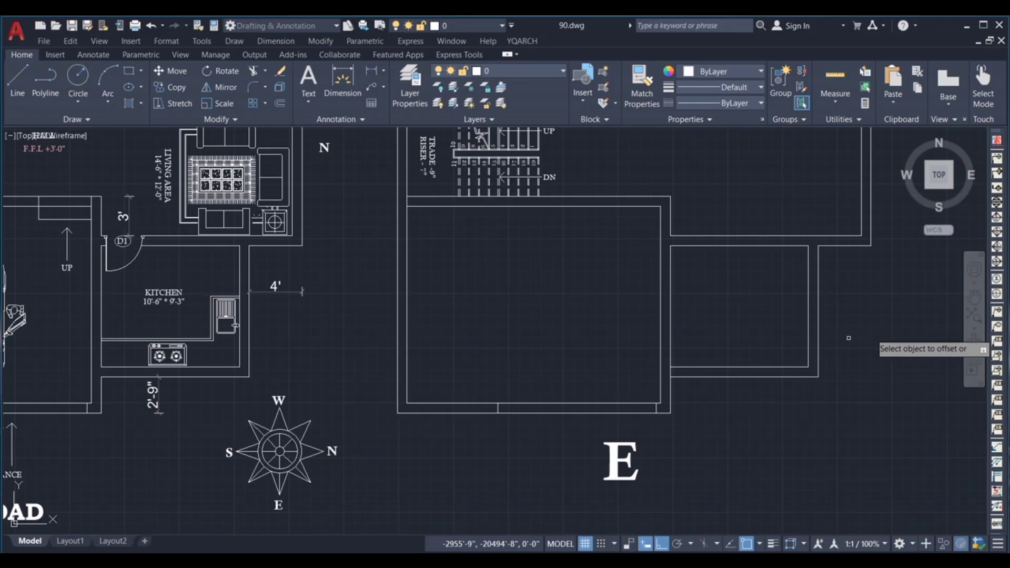
pyautogui.scroll(2, 819, 315)
pyautogui.click(804, 298)
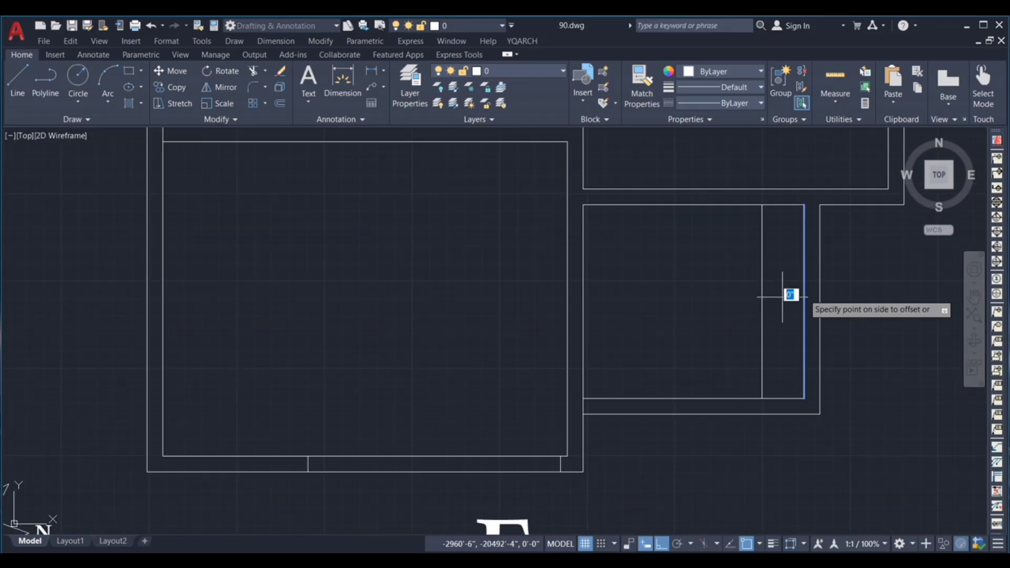
pyautogui.click(692, 339)
pyautogui.click(702, 398)
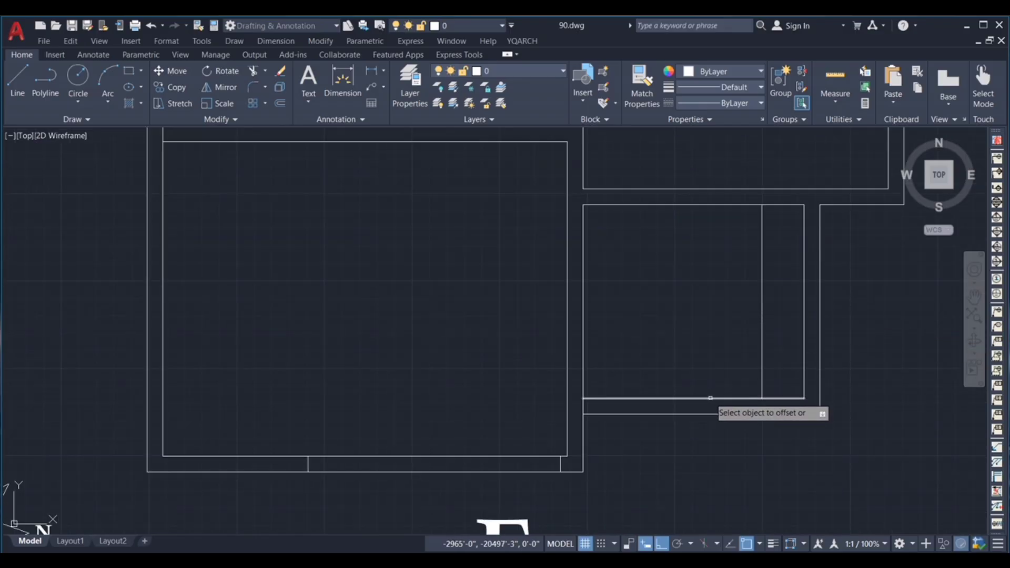
pyautogui.click(698, 347)
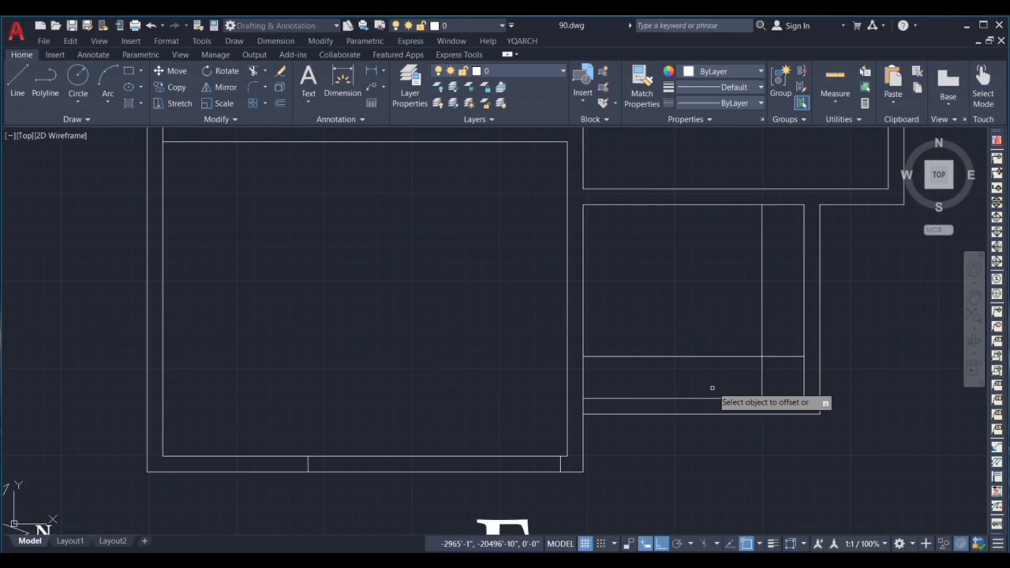
pyautogui.click(751, 205)
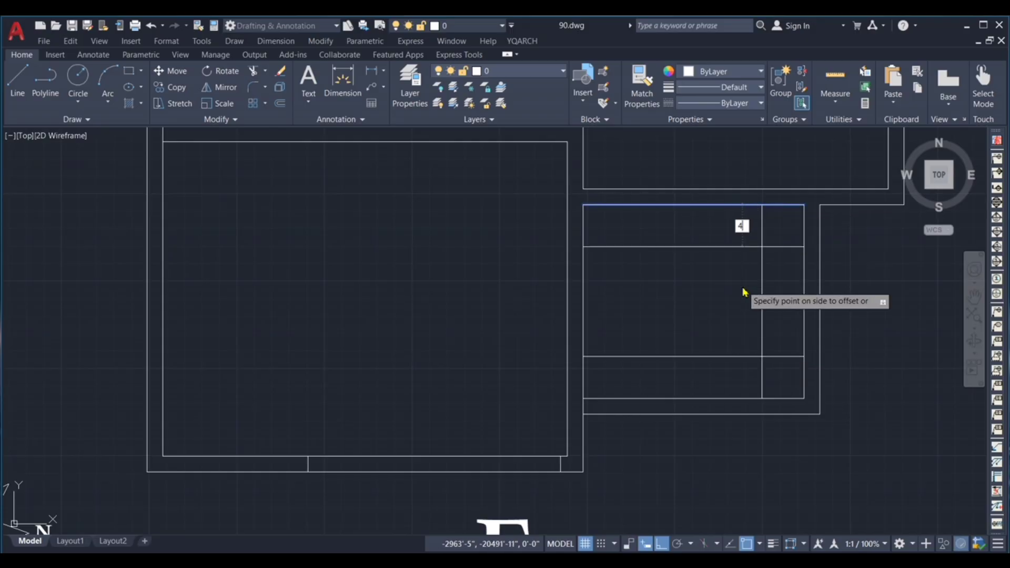
pyautogui.click(743, 291)
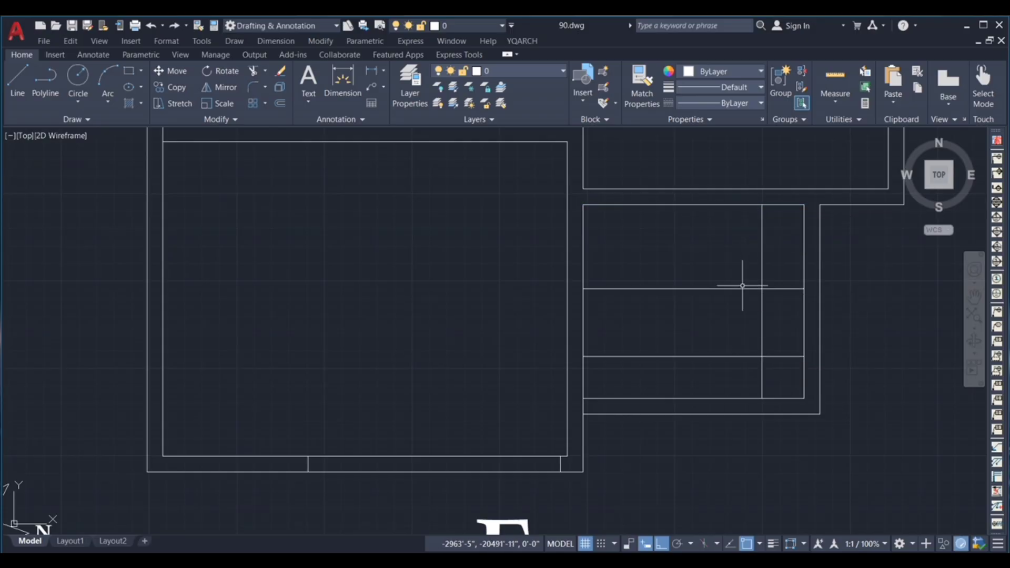
# Step: Trim the kitchen's offset lines into a single L-shaped counter edge along the front and north walls
pyautogui.press('Return')
pyautogui.click(742, 287)
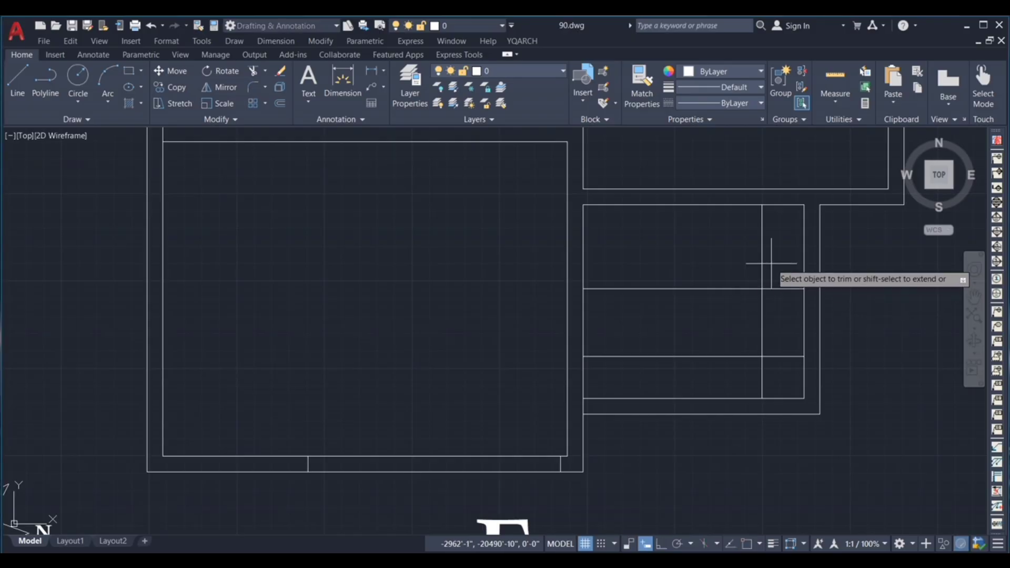
pyautogui.click(762, 248)
pyautogui.click(770, 372)
pyautogui.click(779, 345)
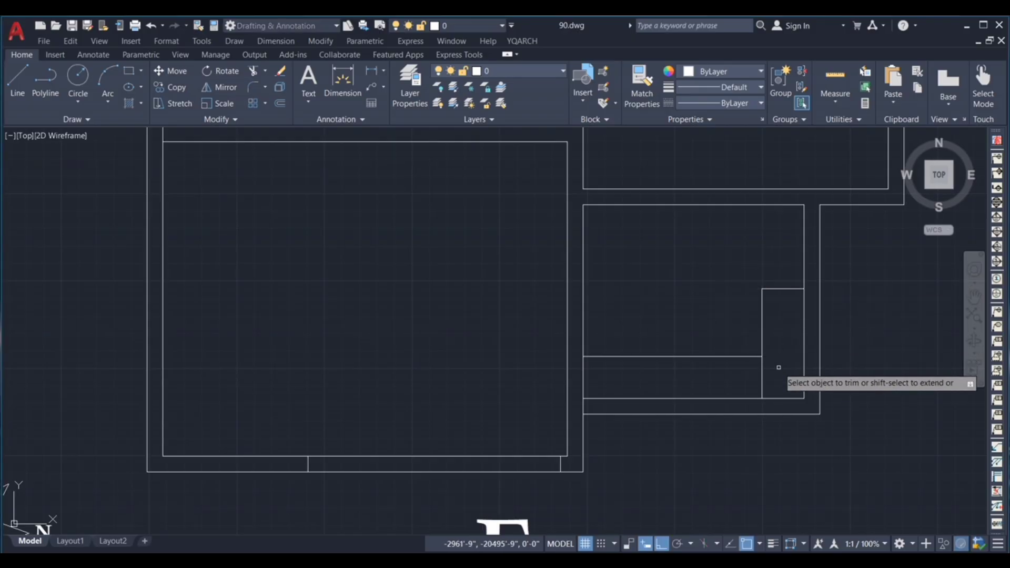
pyautogui.click(777, 368)
pyautogui.click(747, 371)
pyautogui.press('Escape')
# Step: Join the three counter-edge lines into one polyline and offset it toward the open kitchen floor
pyautogui.click(774, 371)
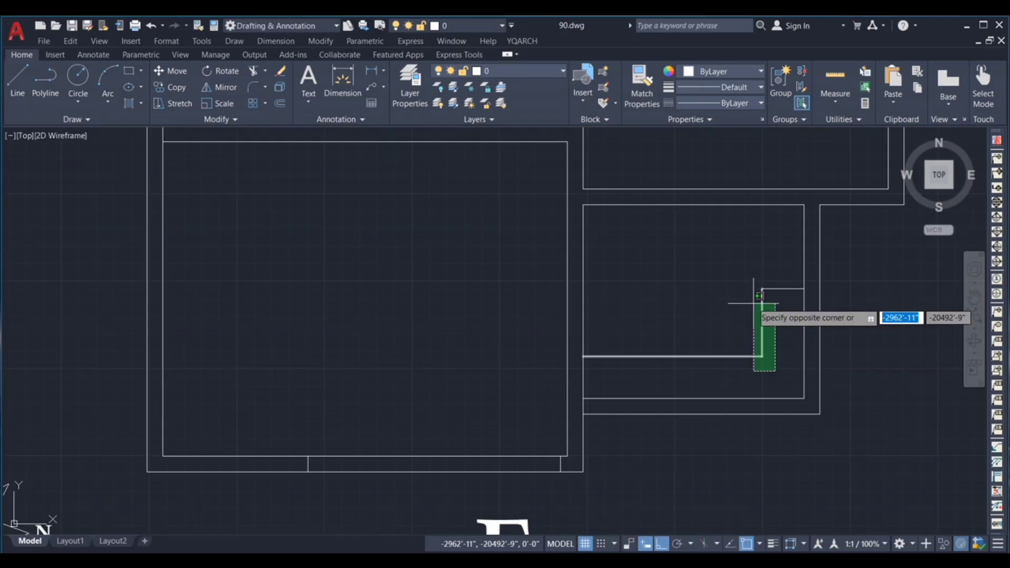
pyautogui.click(750, 298)
pyautogui.scroll(-4, 717, 329)
pyautogui.scroll(2, 716, 329)
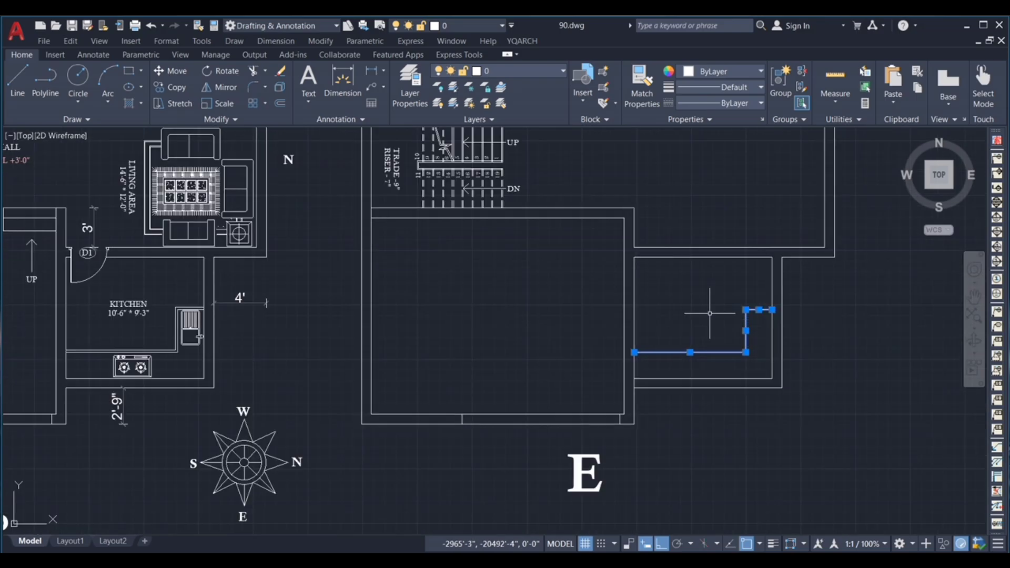
pyautogui.scroll(4, 694, 298)
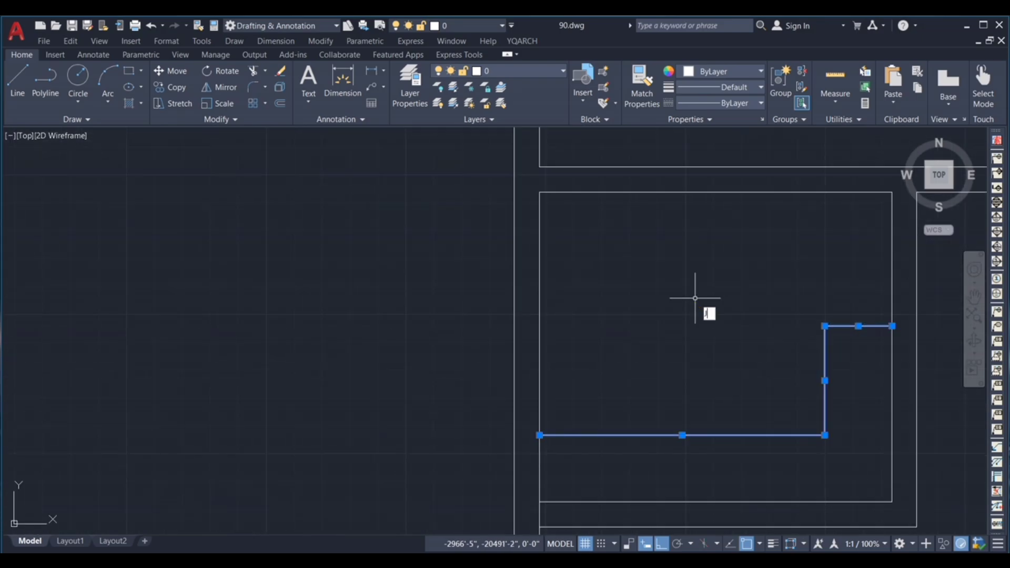
pyautogui.write('o')
pyautogui.press('Return')
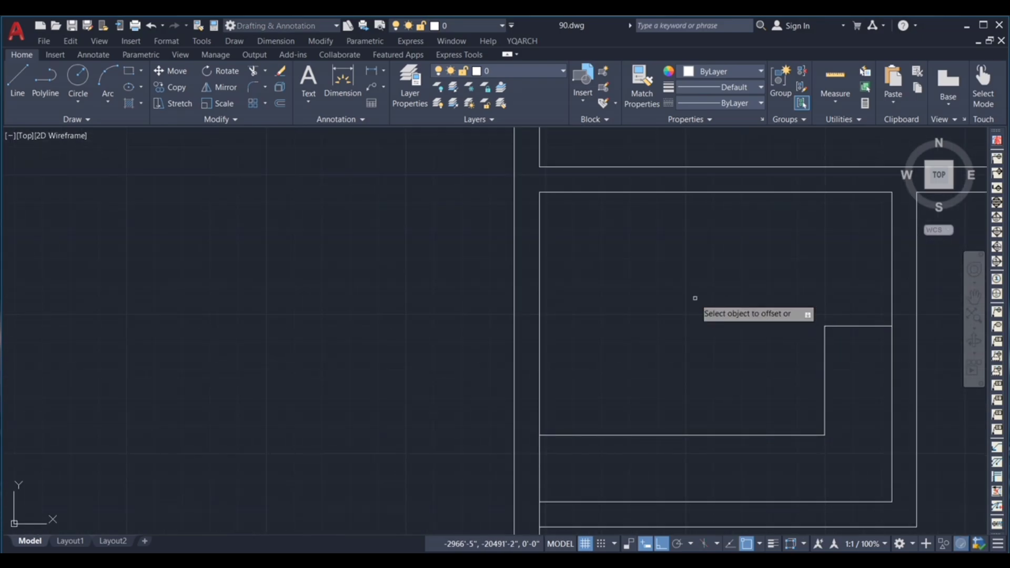
pyautogui.click(823, 436)
pyautogui.click(757, 362)
pyautogui.scroll(-4, 716, 333)
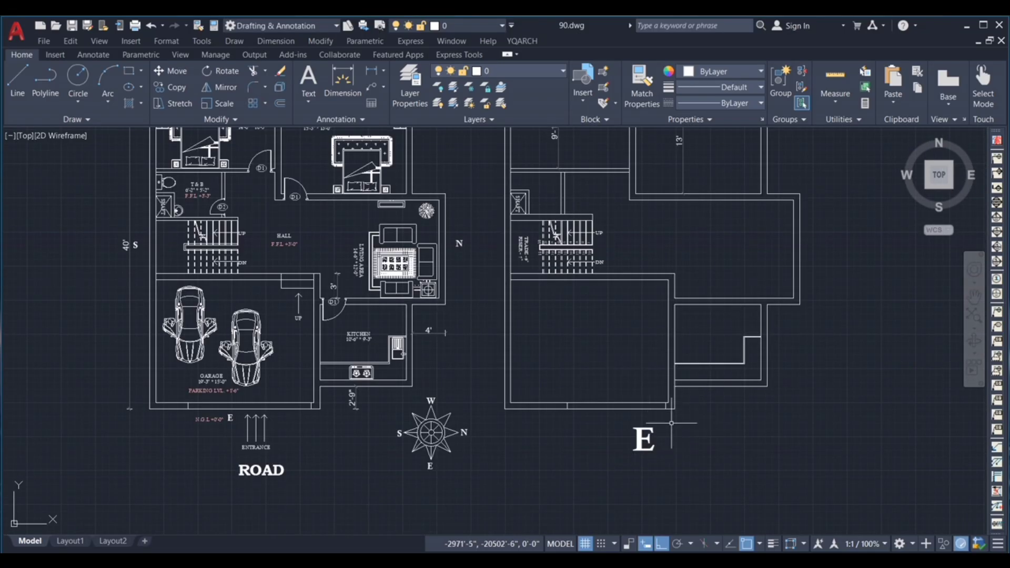
# Step: Select the Bedroom 01 furniture and room label in the furnished plan
pyautogui.scroll(-2, 670, 422)
pyautogui.scroll(2, 725, 336)
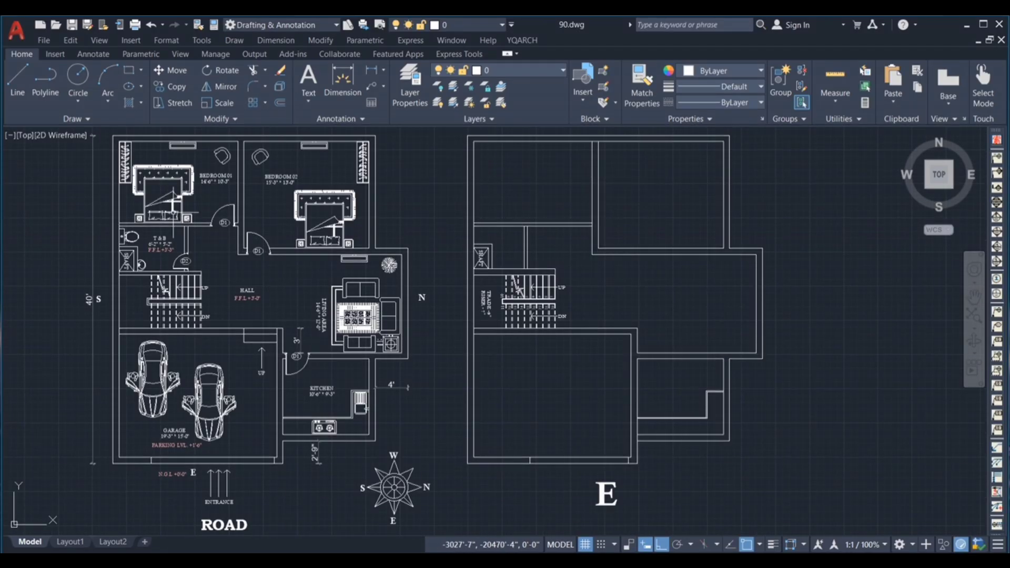
pyautogui.scroll(-2, 193, 208)
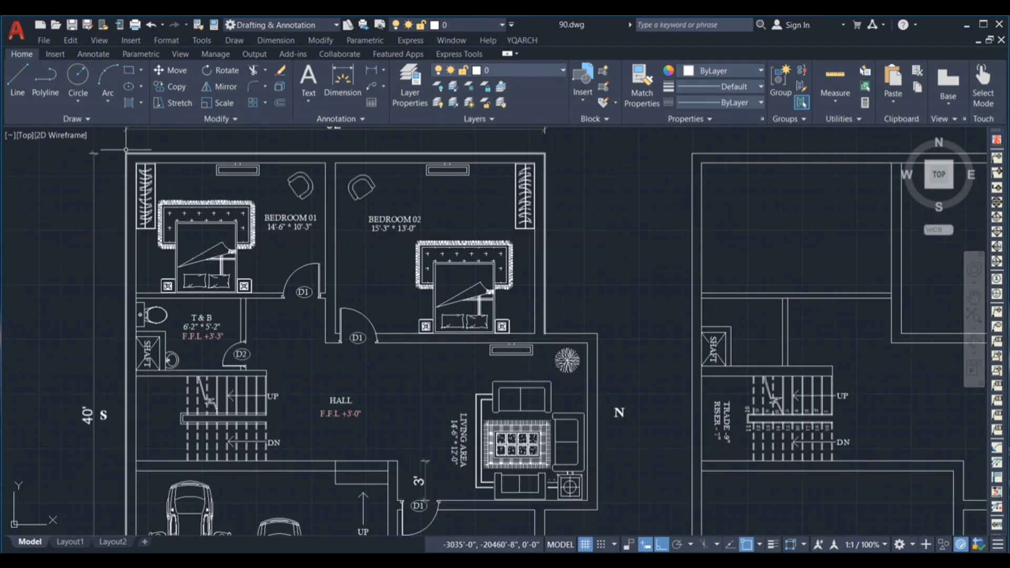
pyautogui.click(287, 247)
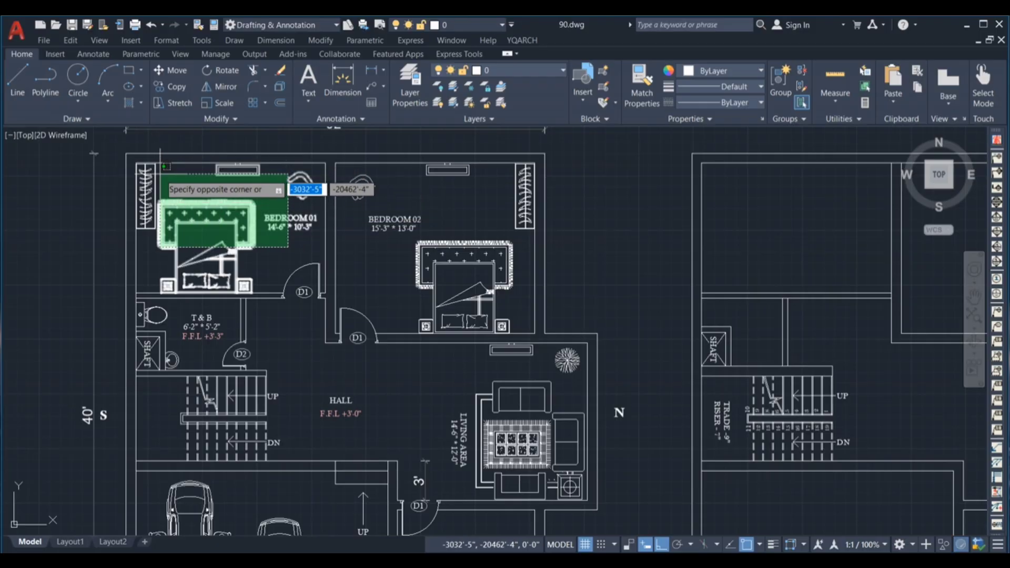
# Step: Copy the furniture, fixtures, cars and room and level labels from the first floor plan to matching positions in the second plan
pyautogui.click(152, 152)
pyautogui.scroll(2, 312, 180)
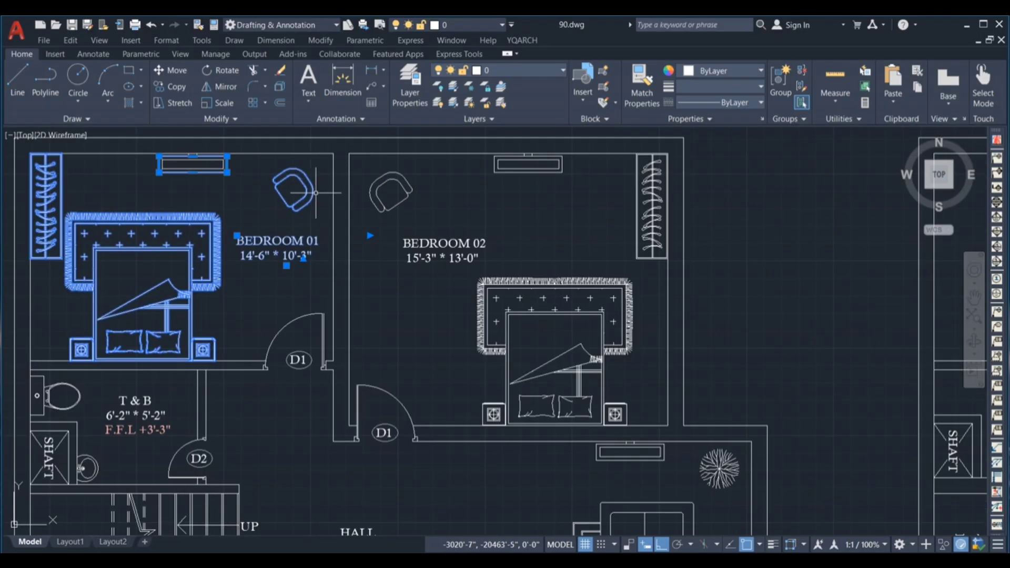
pyautogui.scroll(3, 169, 139)
pyautogui.click(128, 160)
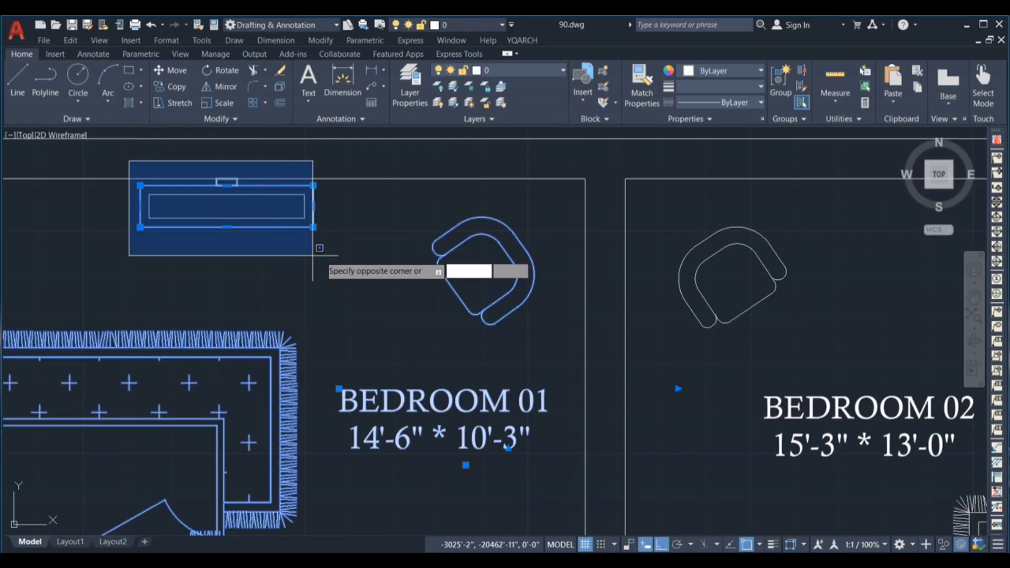
pyautogui.click(313, 255)
pyautogui.scroll(-5, 333, 225)
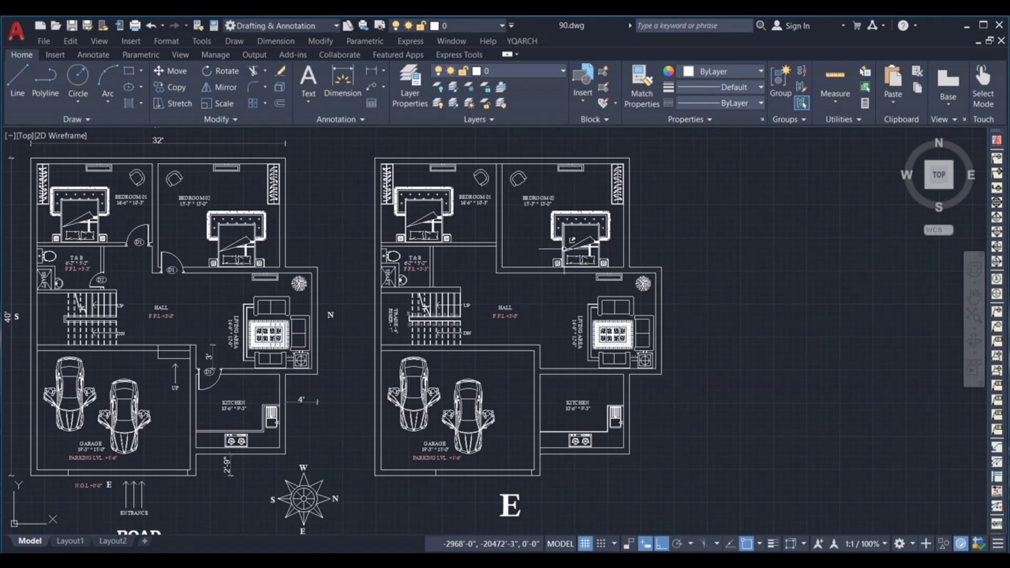
# Step: Examine the second plan's garage, checking its parking level label and the front wall facing east
pyautogui.scroll(5, 545, 429)
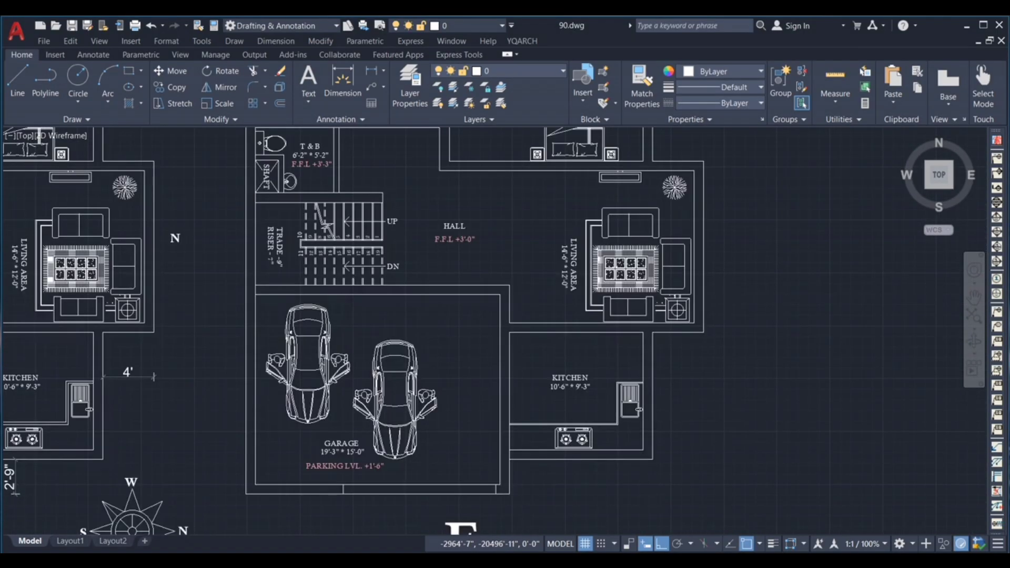
pyautogui.scroll(-3, 536, 429)
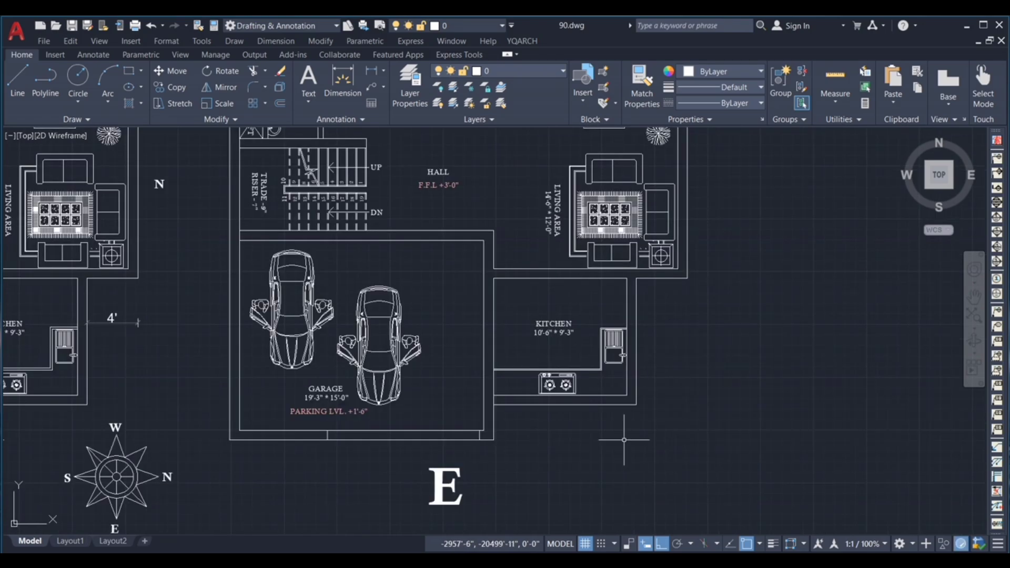
pyautogui.scroll(2, 328, 392)
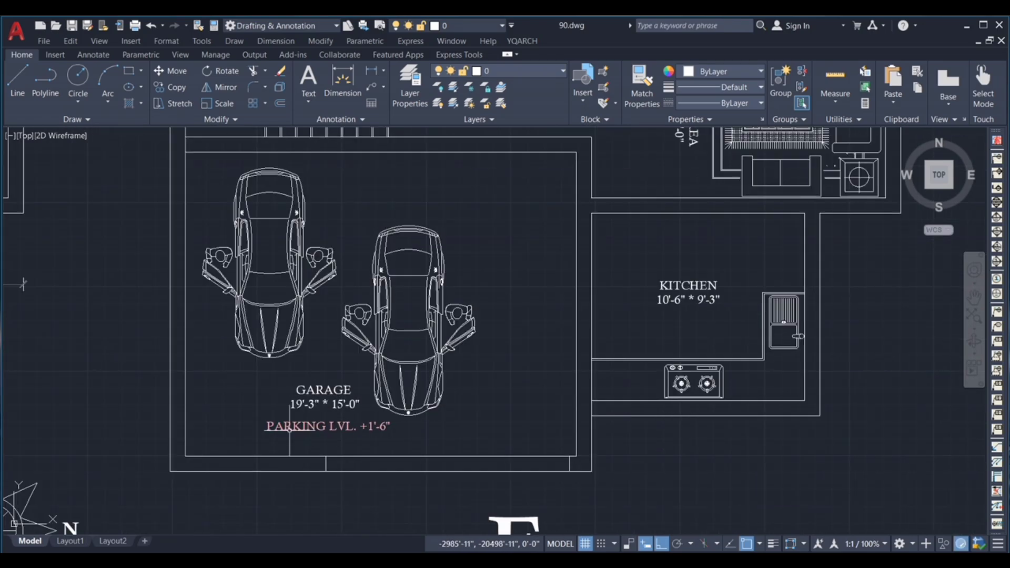
pyautogui.scroll(2, 290, 428)
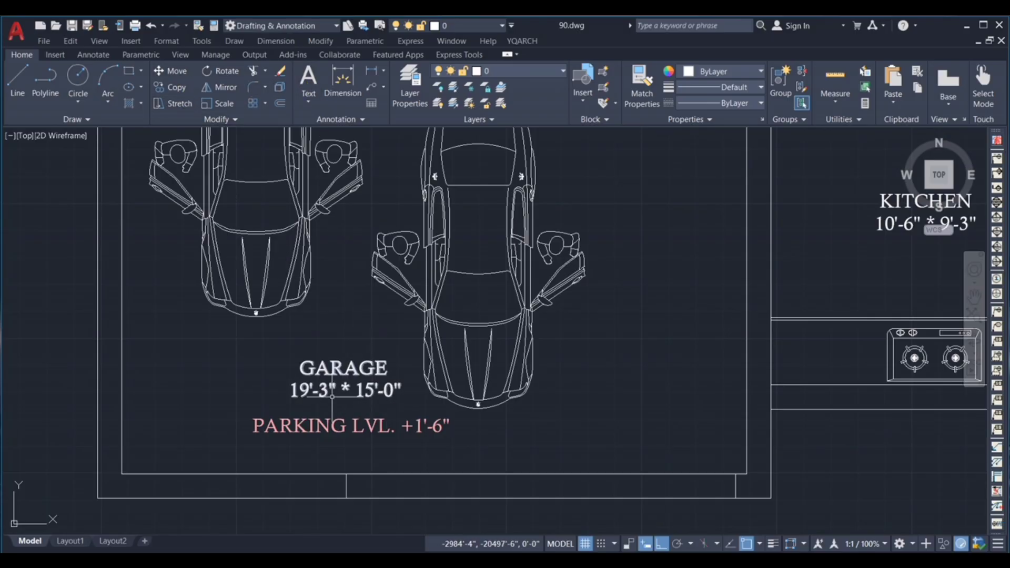
pyautogui.scroll(-2, 388, 393)
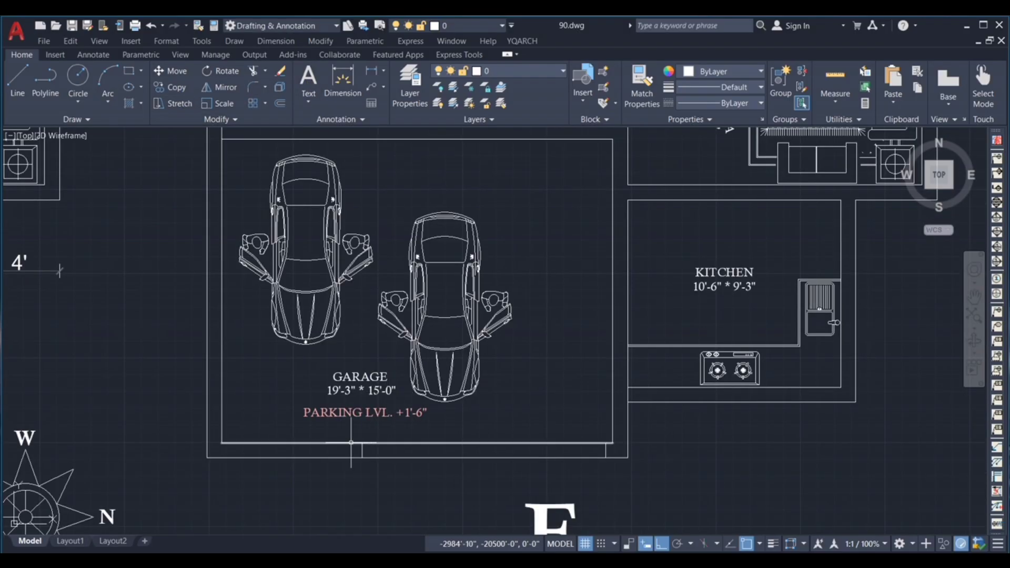
pyautogui.scroll(2, 341, 437)
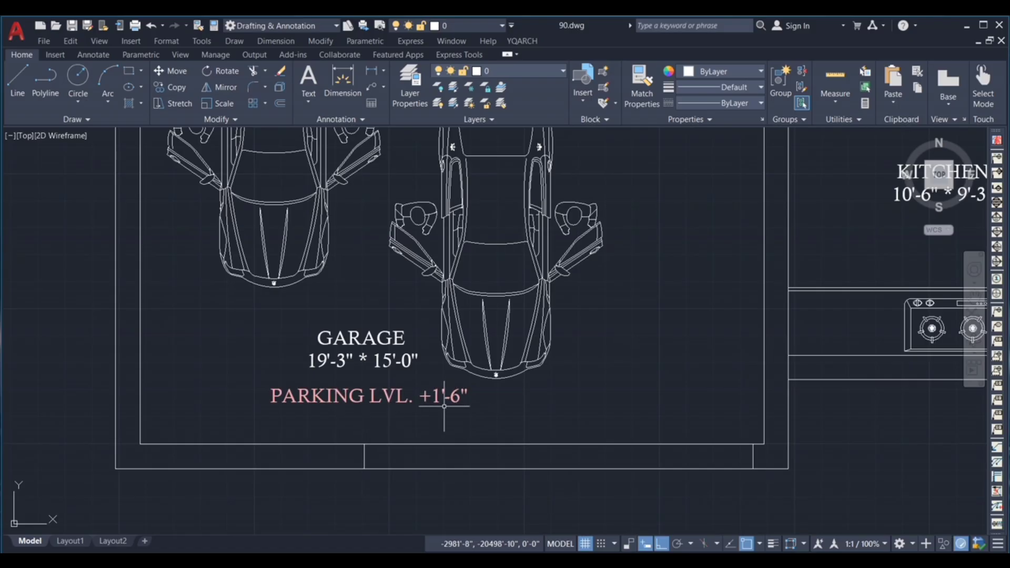
pyautogui.scroll(-2, 452, 377)
pyautogui.click(486, 497)
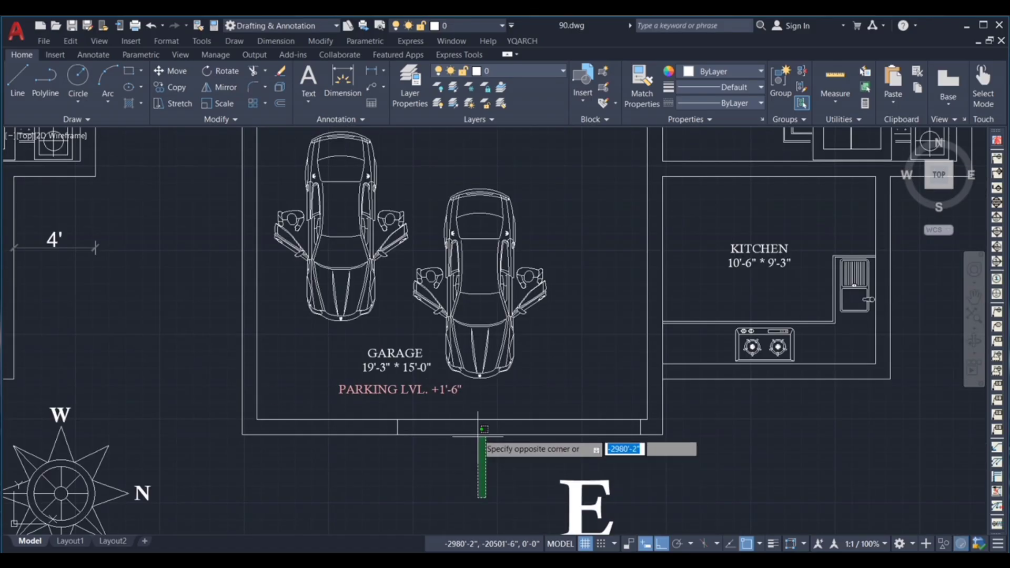
pyautogui.click(476, 468)
pyautogui.scroll(-2, 476, 468)
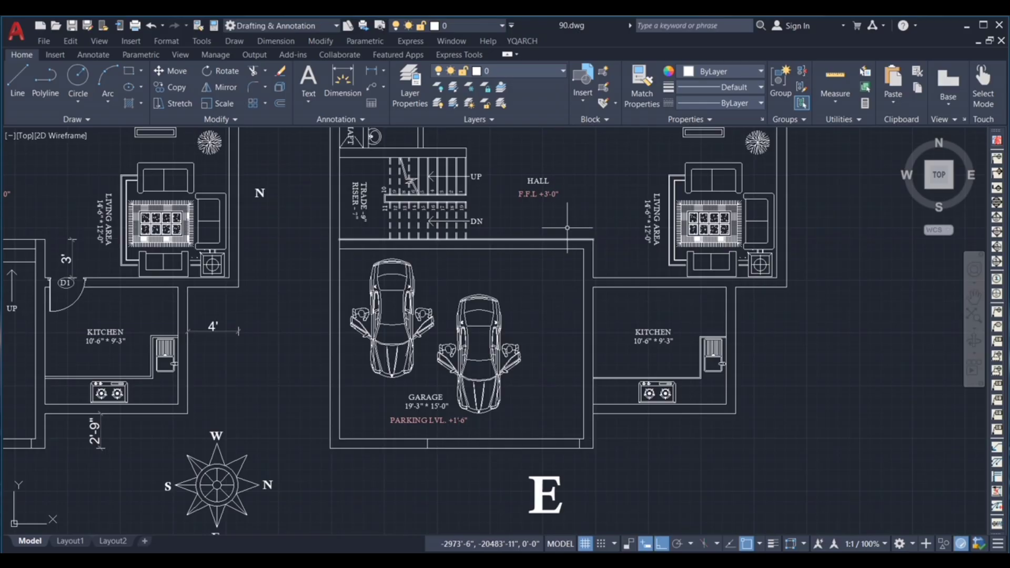
# Step: Examine the hall's finished floor level label and the wall separating the hall from the garage in the second plan
pyautogui.scroll(2, 565, 229)
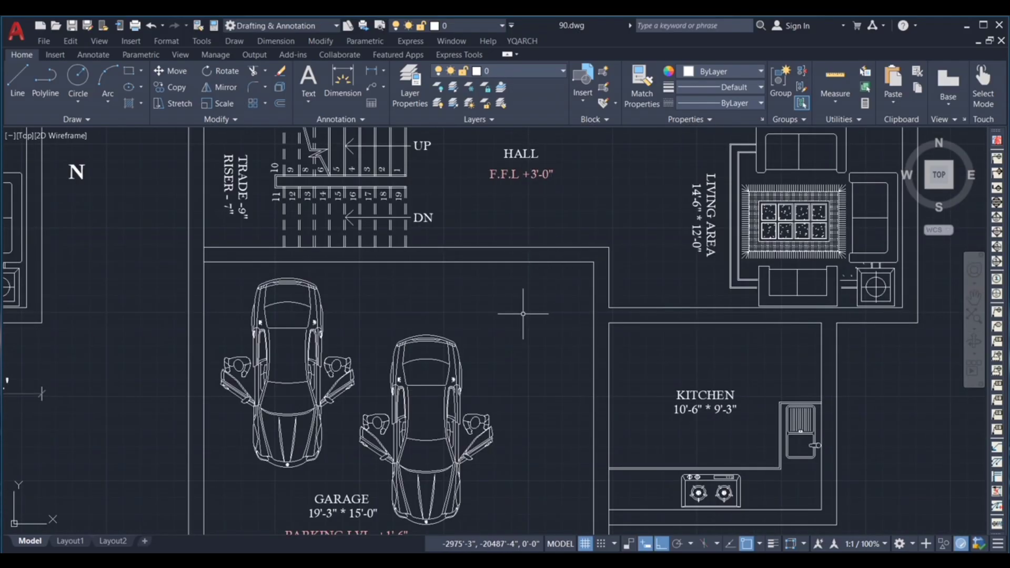
pyautogui.click(522, 313)
pyautogui.click(518, 216)
pyautogui.scroll(-2, 518, 247)
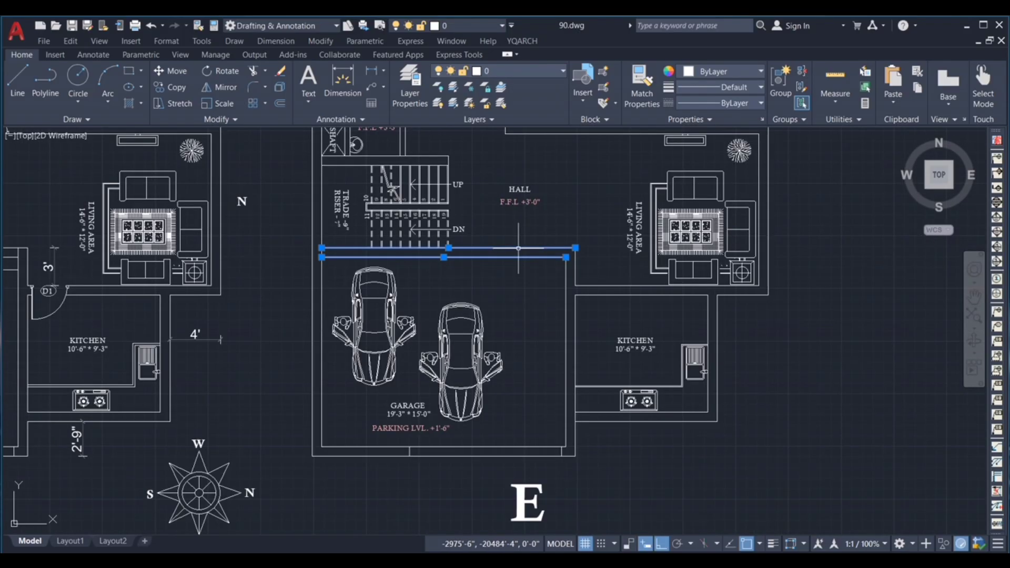
pyautogui.scroll(4, 522, 182)
pyautogui.click(549, 242)
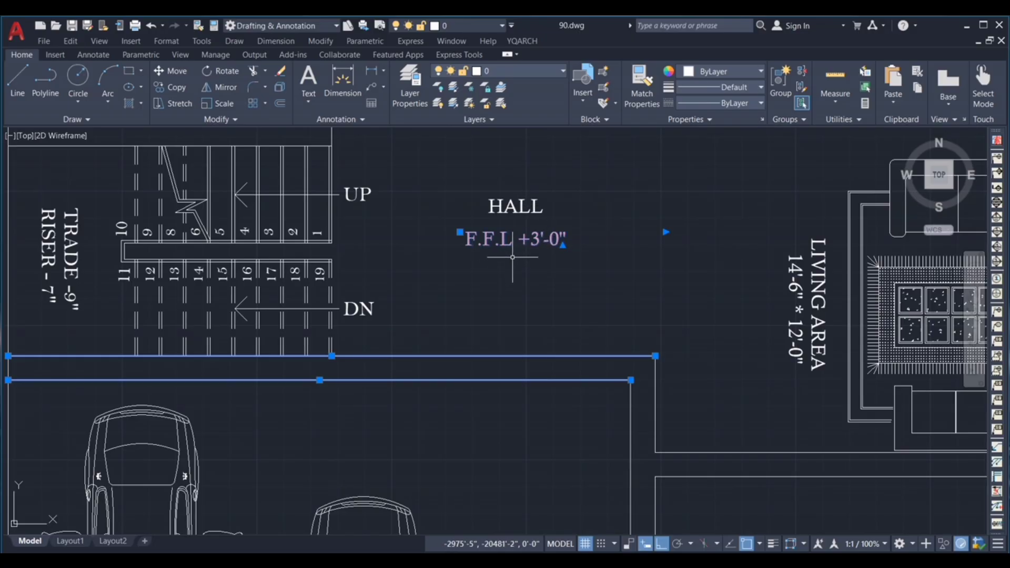
pyautogui.press('Escape')
pyautogui.scroll(2, 515, 242)
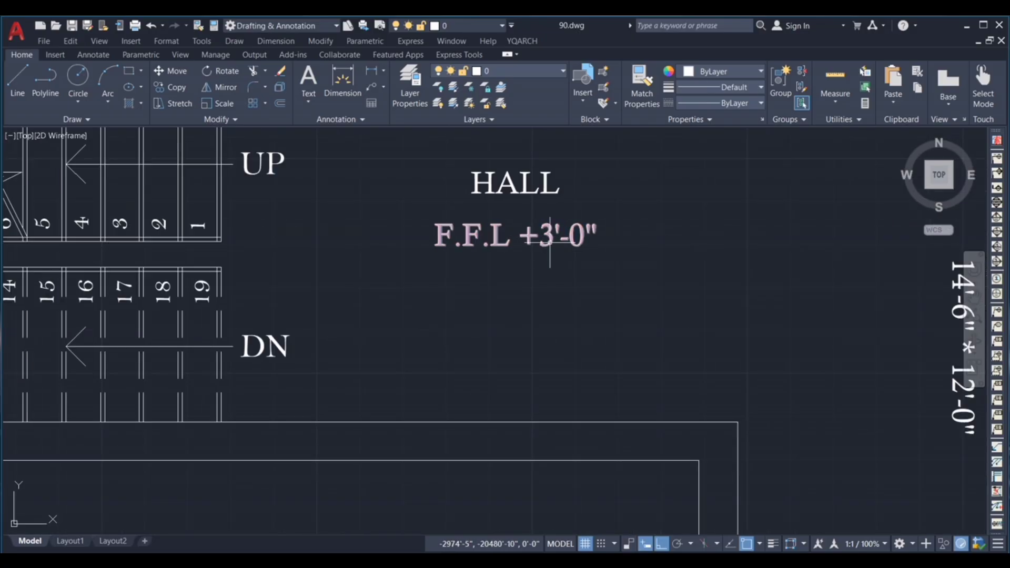
pyautogui.click(403, 210)
pyautogui.click(710, 317)
pyautogui.scroll(-2, 544, 272)
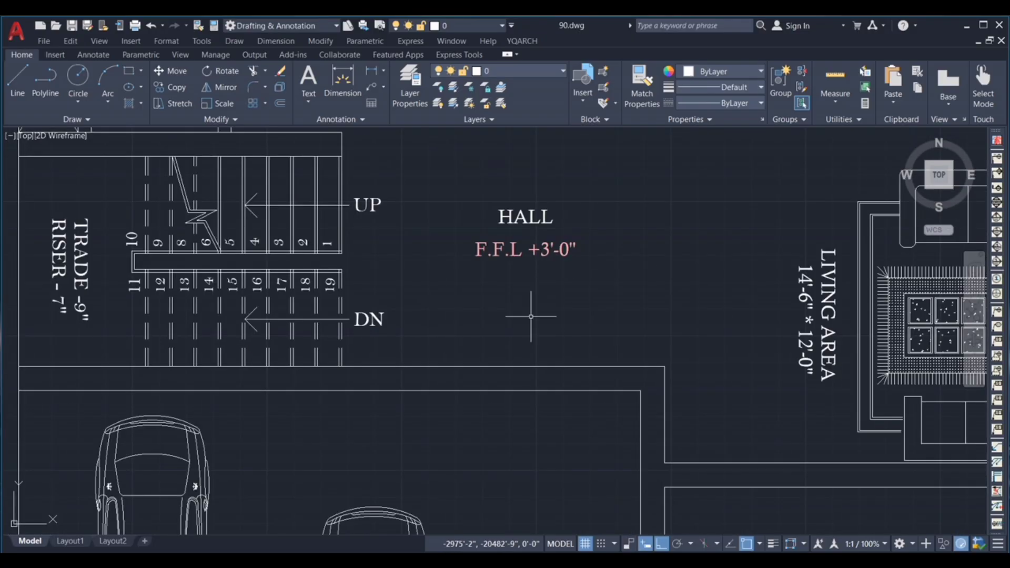
# Step: Copy the N.G.L +0'-0" label to just outside the front wall of the second plan's garage
pyautogui.scroll(-4, 530, 316)
pyautogui.scroll(-3, 457, 473)
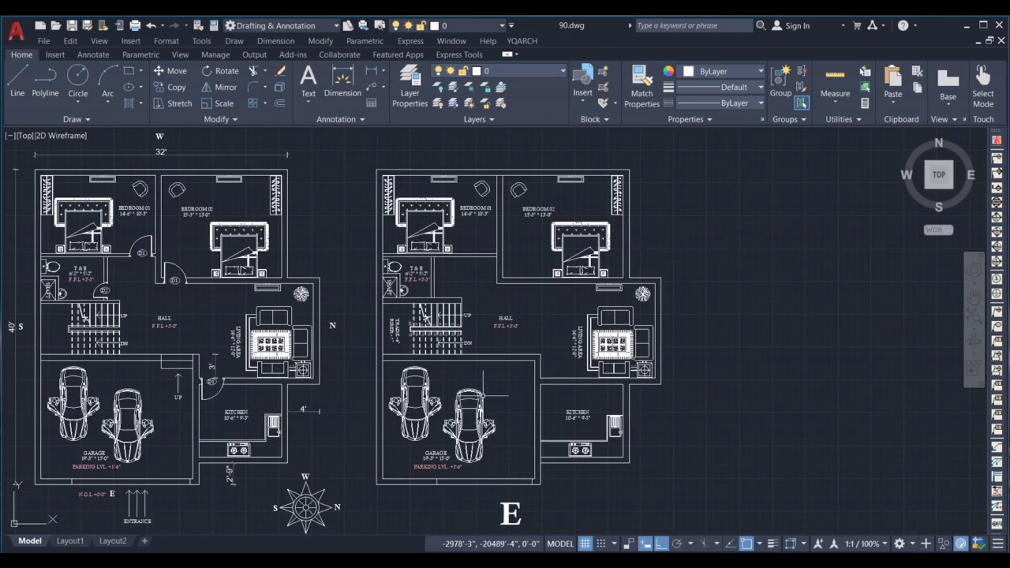
pyautogui.scroll(3, 415, 482)
pyautogui.click(407, 481)
pyautogui.click(453, 501)
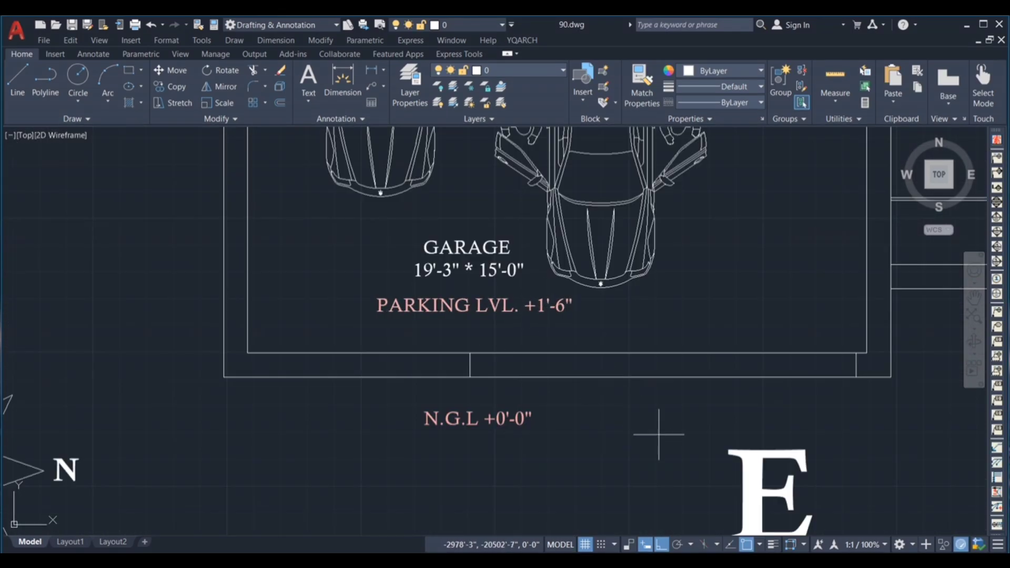
# Step: Compare the ground, parking and hall floor levels across the garage's front wall and the wall between garage and hall
pyautogui.click(658, 435)
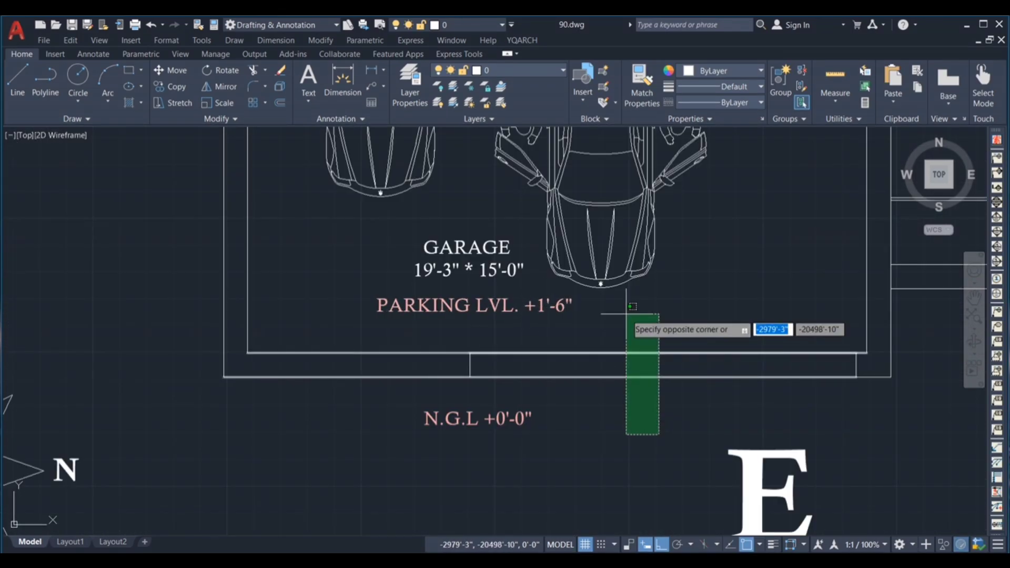
pyautogui.press('Escape')
pyautogui.scroll(-4, 532, 457)
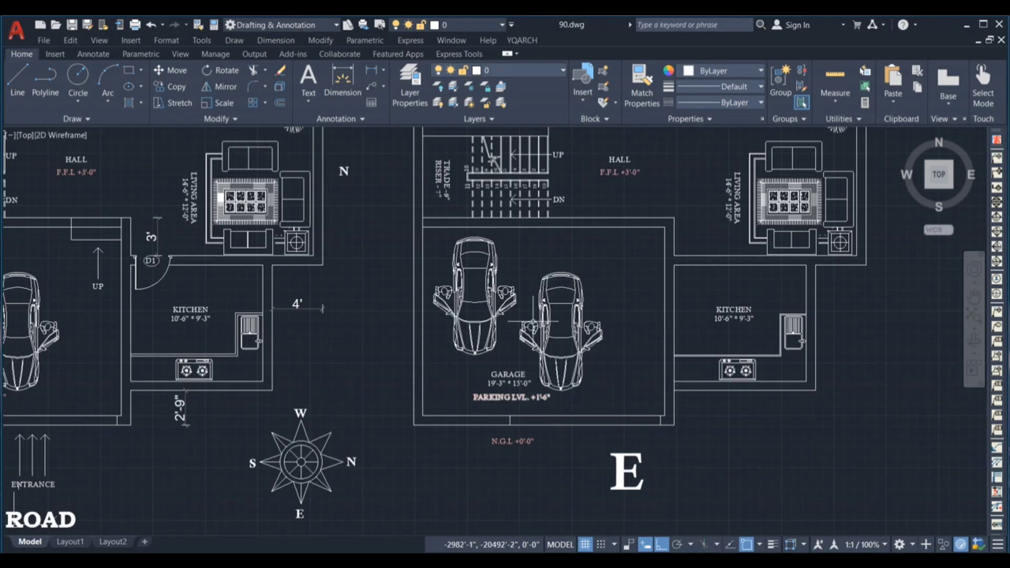
pyautogui.scroll(1, 655, 151)
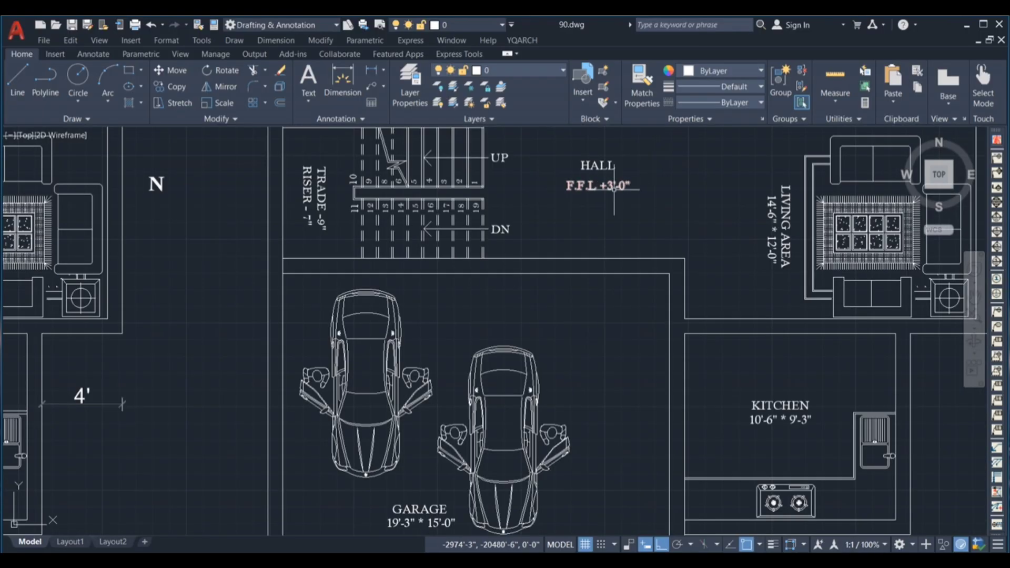
pyautogui.click(631, 337)
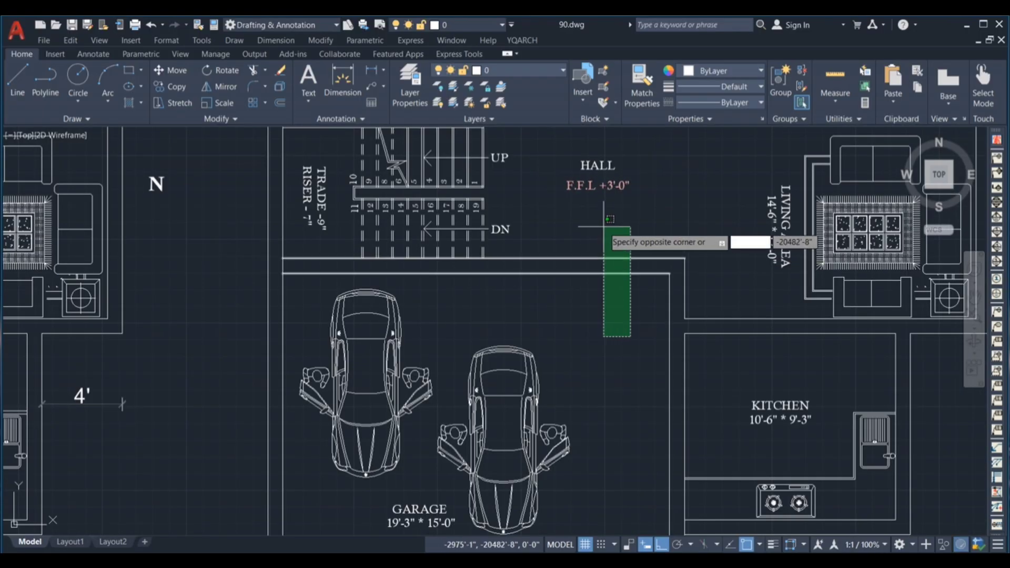
pyautogui.press('Escape')
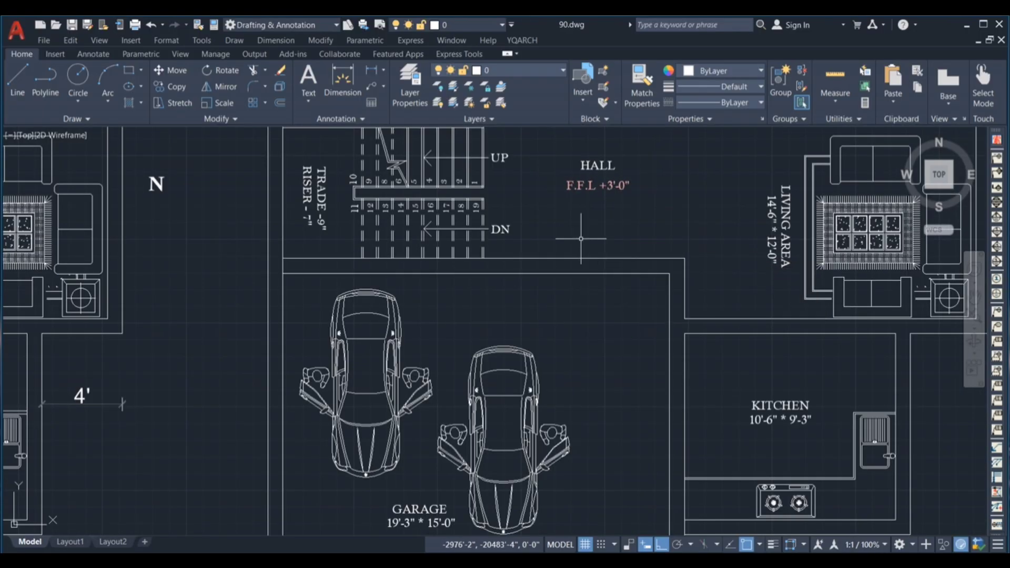
pyautogui.scroll(-1, 593, 241)
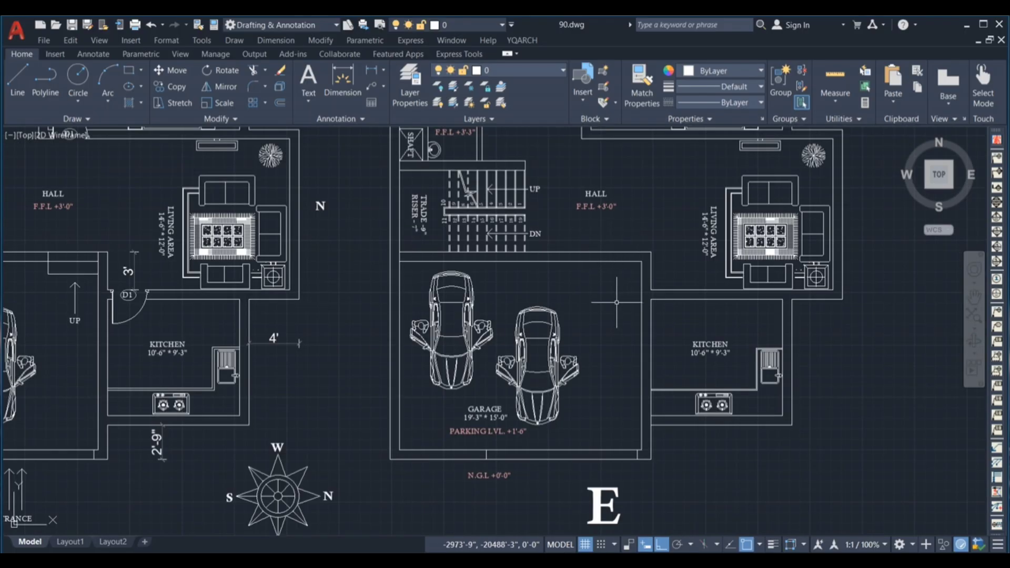
pyautogui.scroll(1, 633, 207)
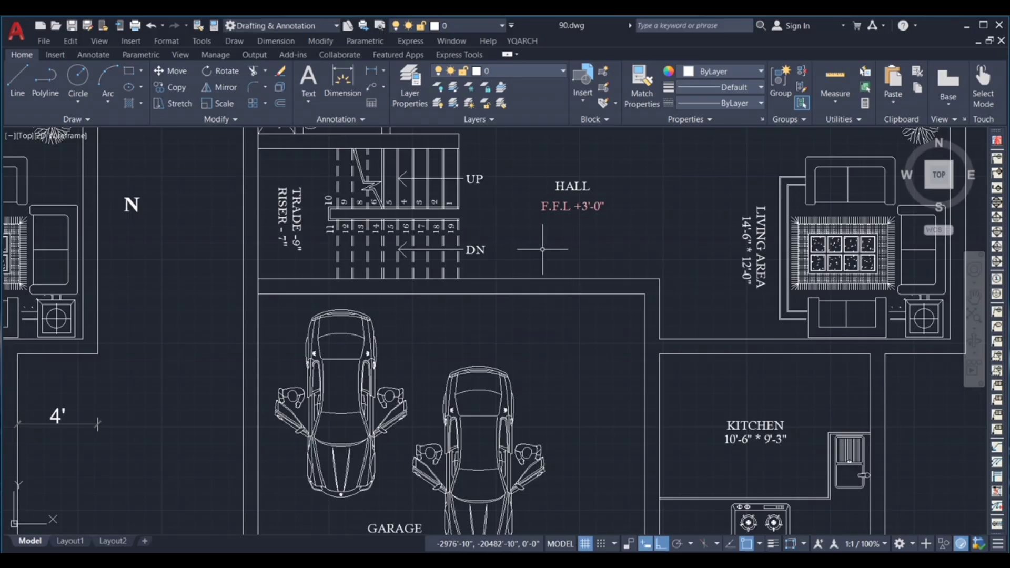
# Step: Draw a line about 3' long leftward along the wall from the garage's upper right corner and a vertical line down from its end
pyautogui.press('Return')
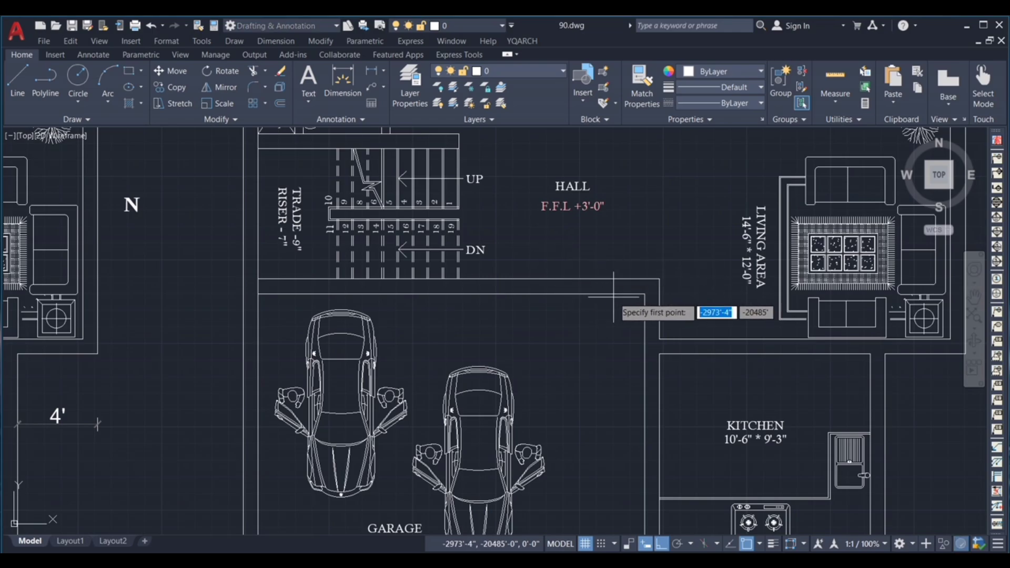
pyautogui.click(645, 293)
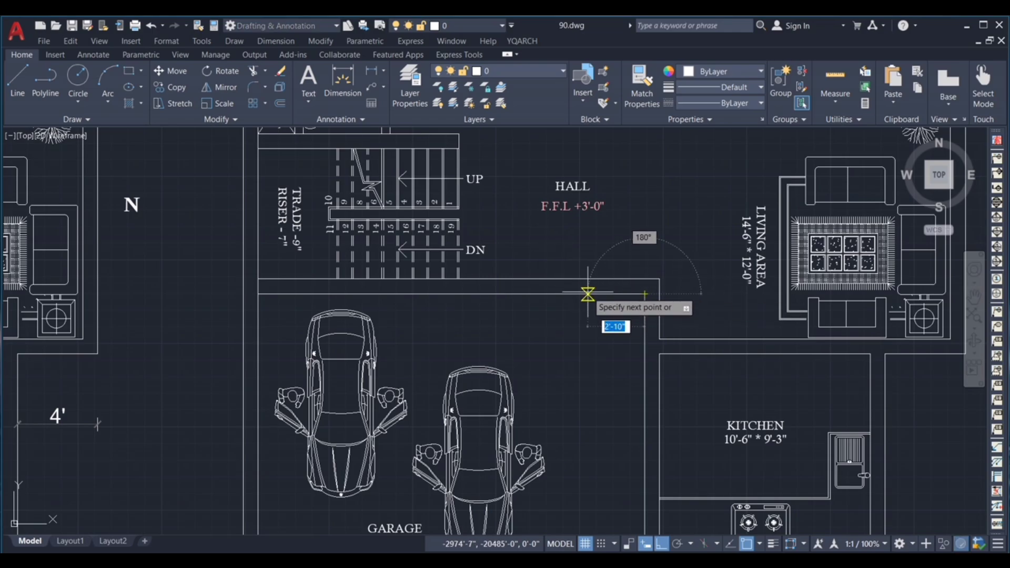
pyautogui.click(586, 293)
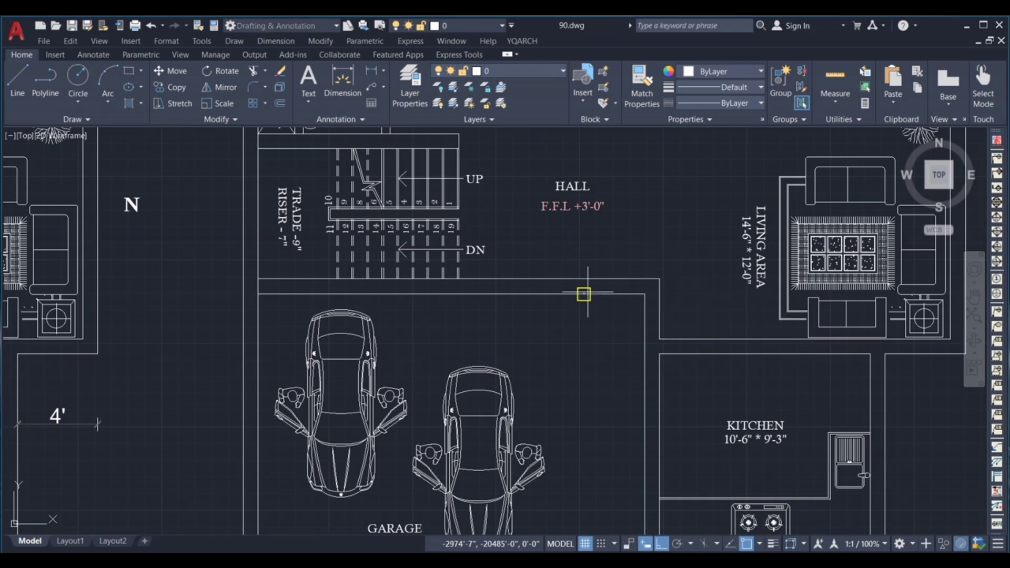
pyautogui.write('1')
pyautogui.press('Return')
pyautogui.press('Return')
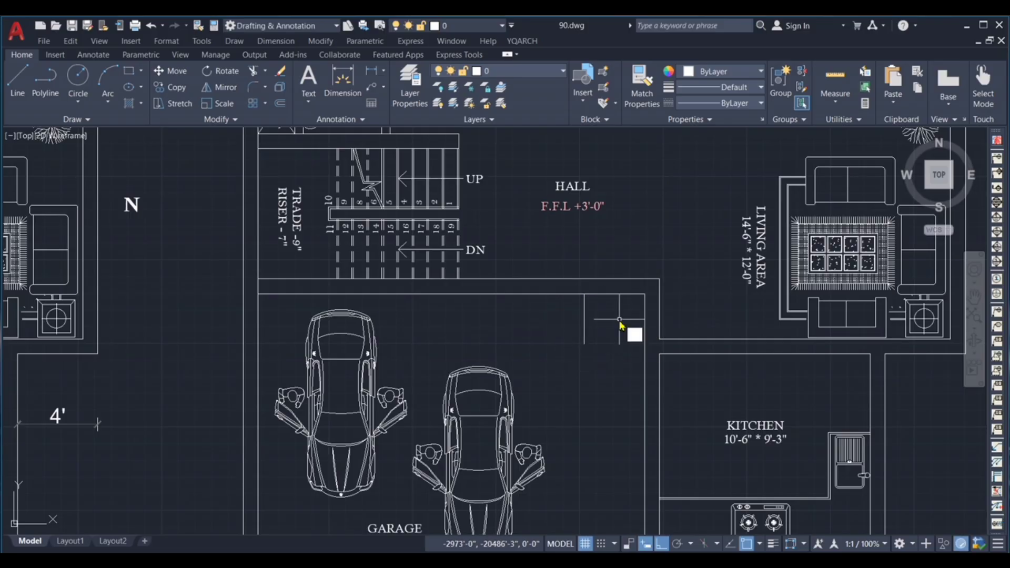
# Step: Offset the short horizontal line at the garage's upper right corner 9" down into the garage
pyautogui.press('Return')
pyautogui.write('9')
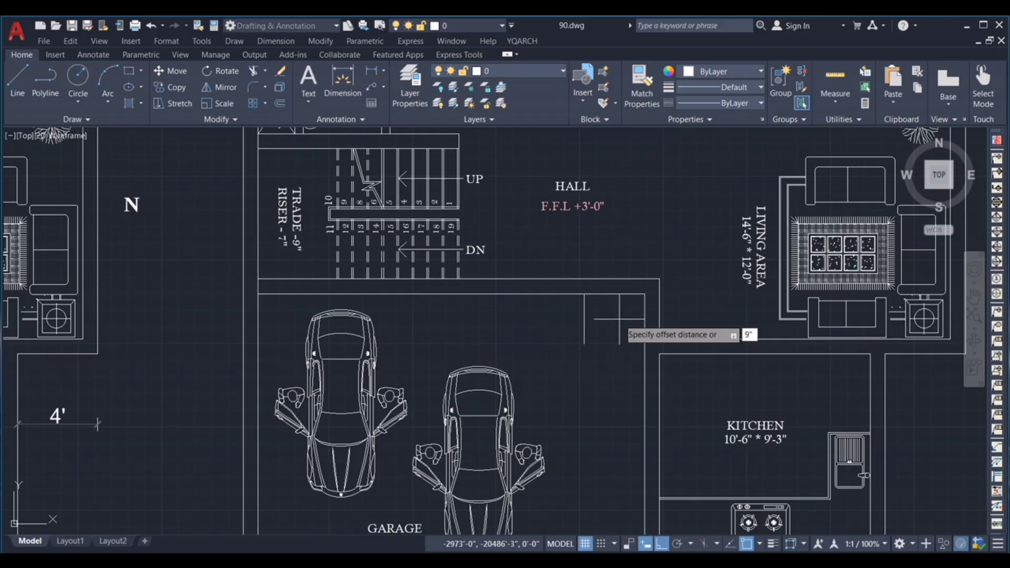
pyautogui.press('Return')
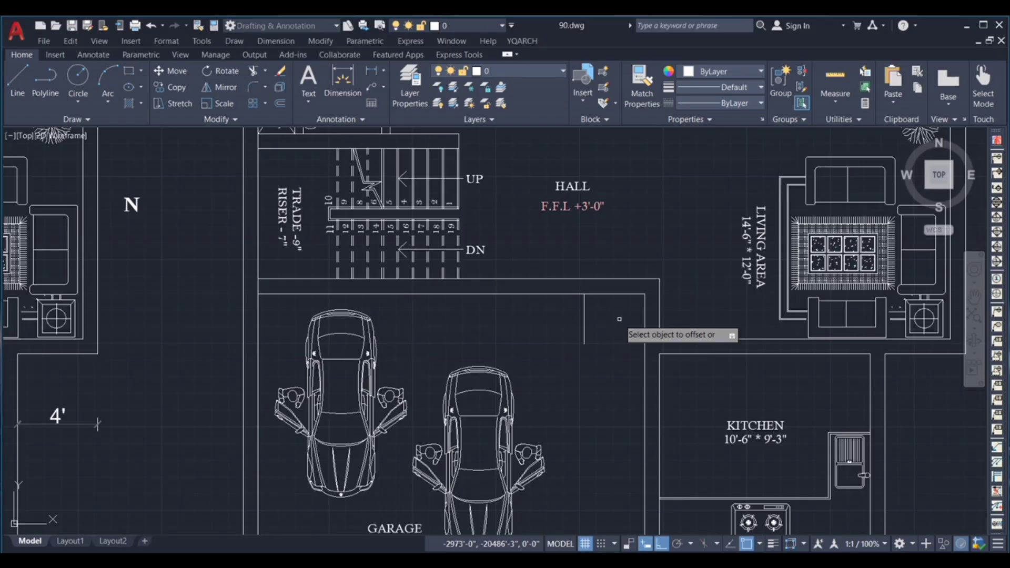
pyautogui.scroll(2, 629, 313)
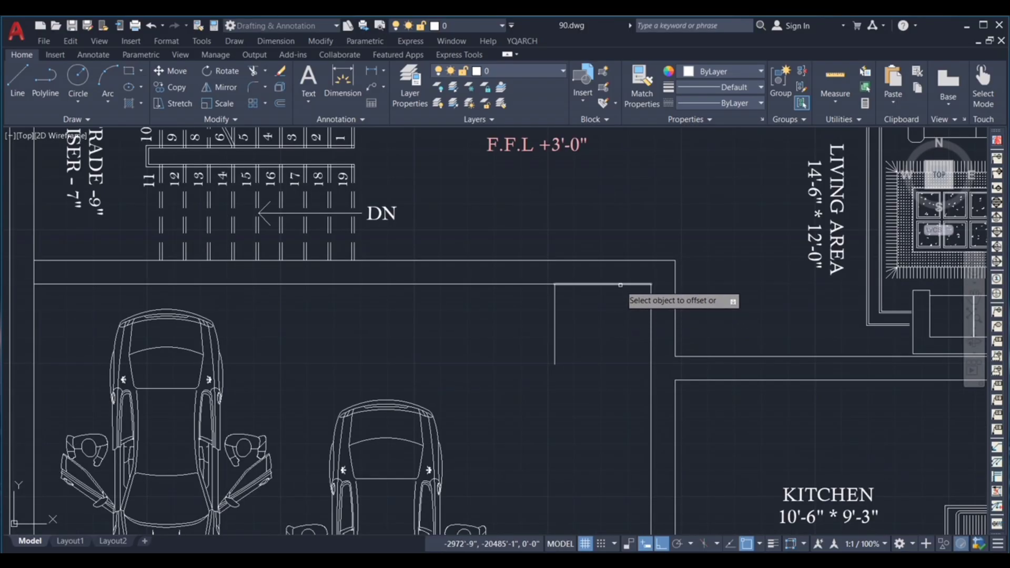
pyautogui.click(620, 285)
pyautogui.click(612, 315)
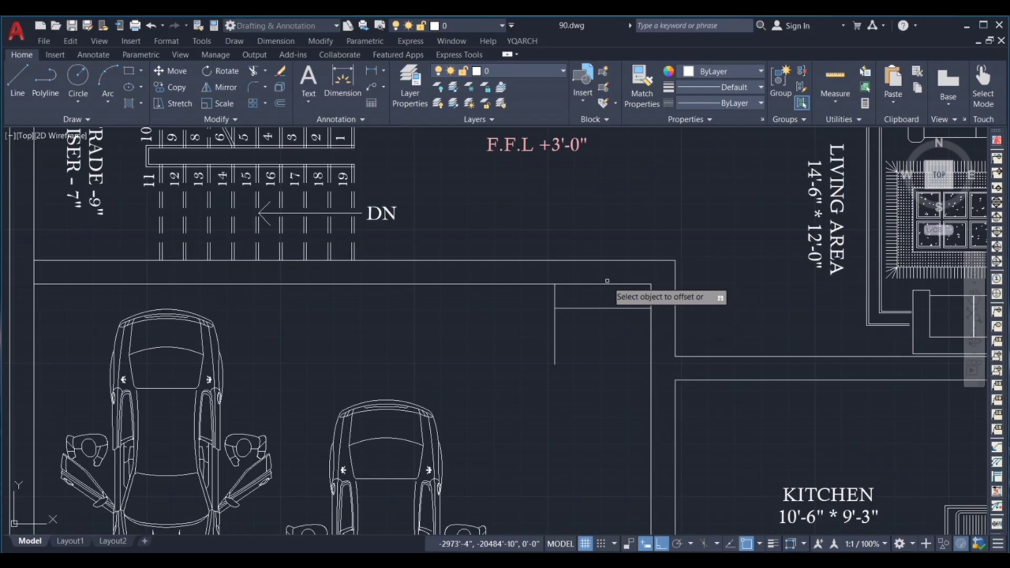
pyautogui.press('Escape')
# Step: Extend the step's left vertical line up through the wall to the hall side and trim its excess below the 9" step line
pyautogui.write('EX')
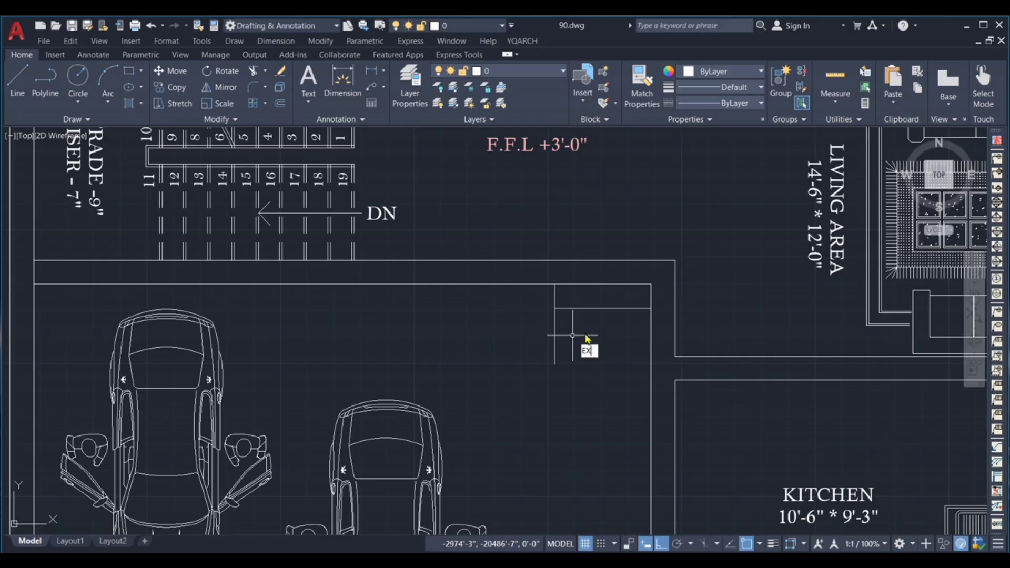
pyautogui.press('Return')
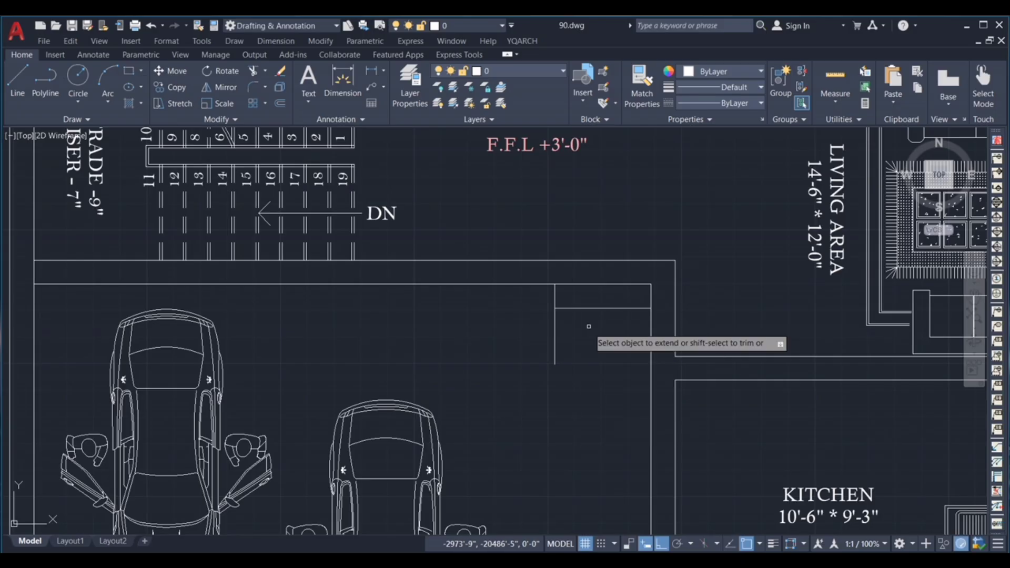
pyautogui.click(543, 300)
pyautogui.click(576, 298)
pyautogui.press('Escape')
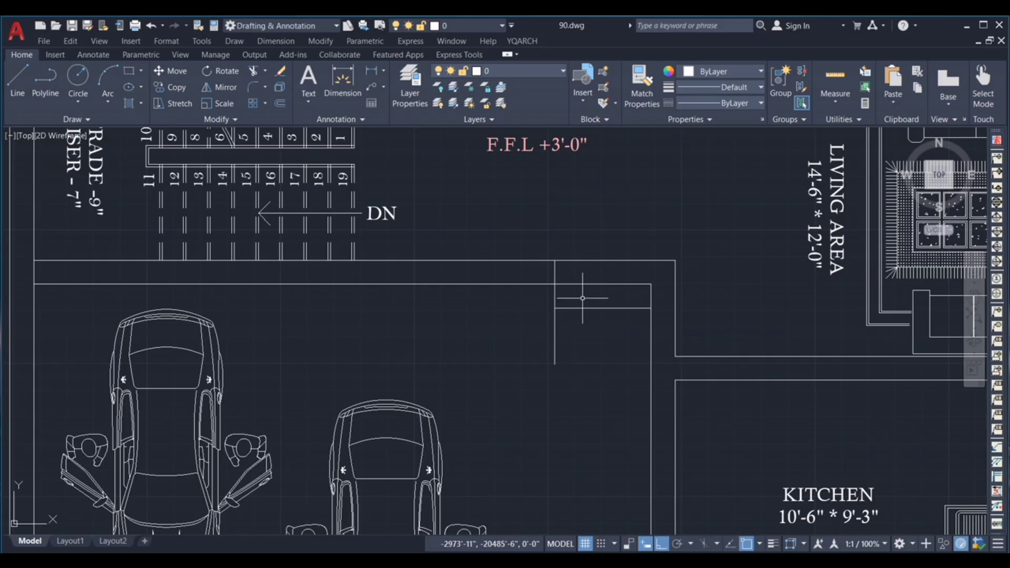
pyautogui.press('Return')
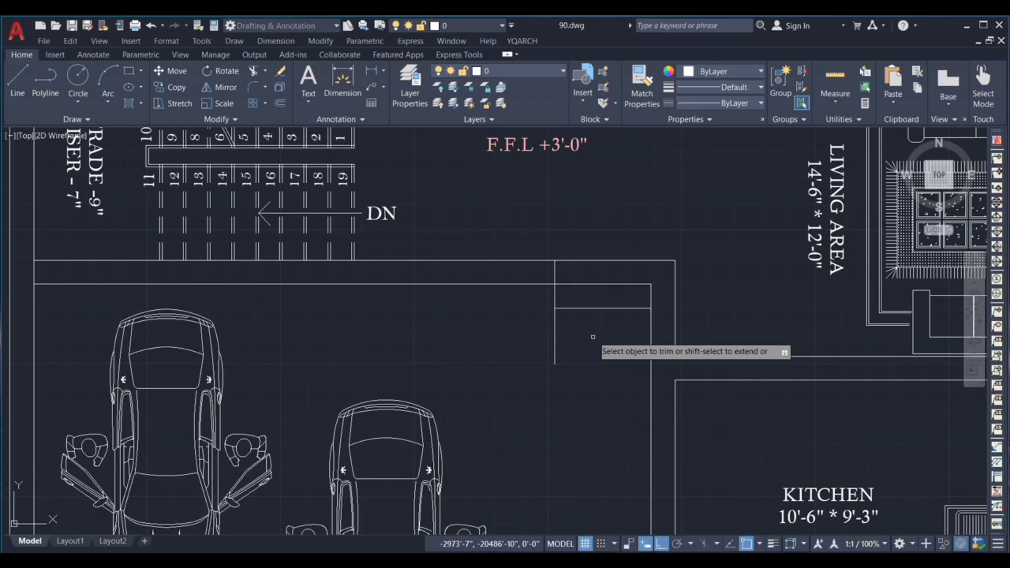
pyautogui.click(593, 336)
pyautogui.click(534, 349)
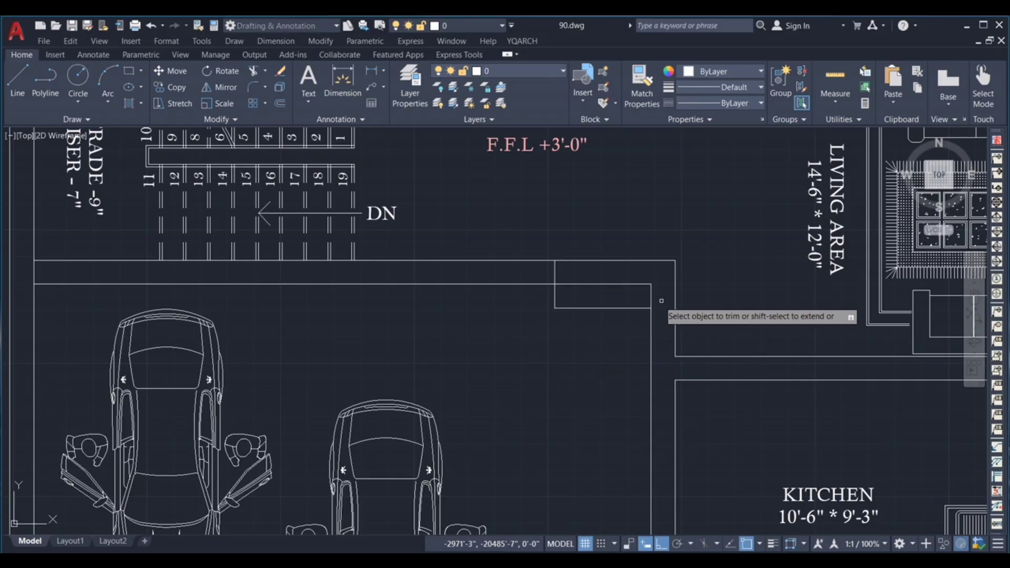
pyautogui.press('Escape')
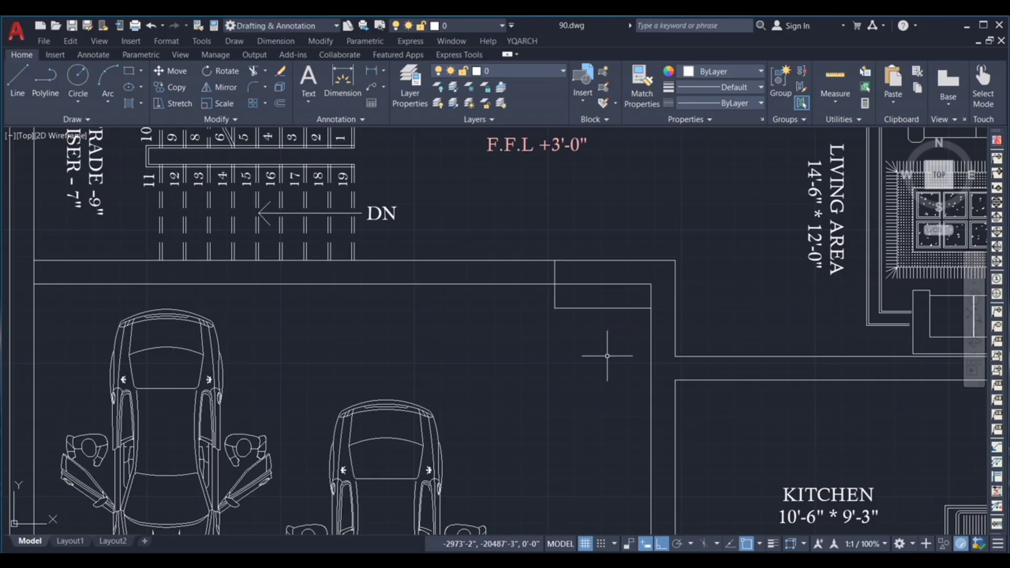
# Step: Extend the inner line of the garage's right wall up to the hall side of the wall, closing the steps' right end
pyautogui.write('EX')
pyautogui.press('Return')
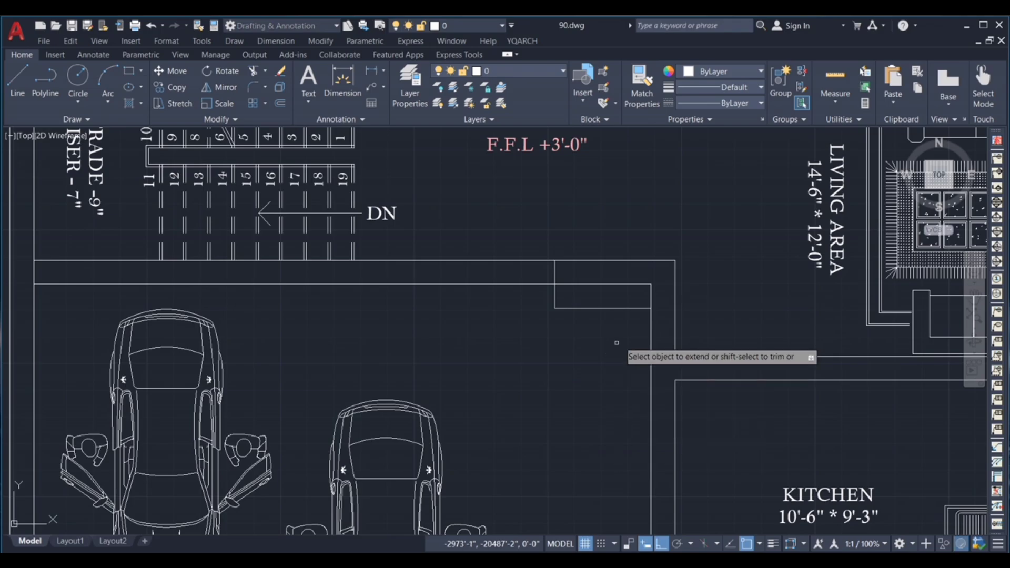
pyautogui.click(650, 293)
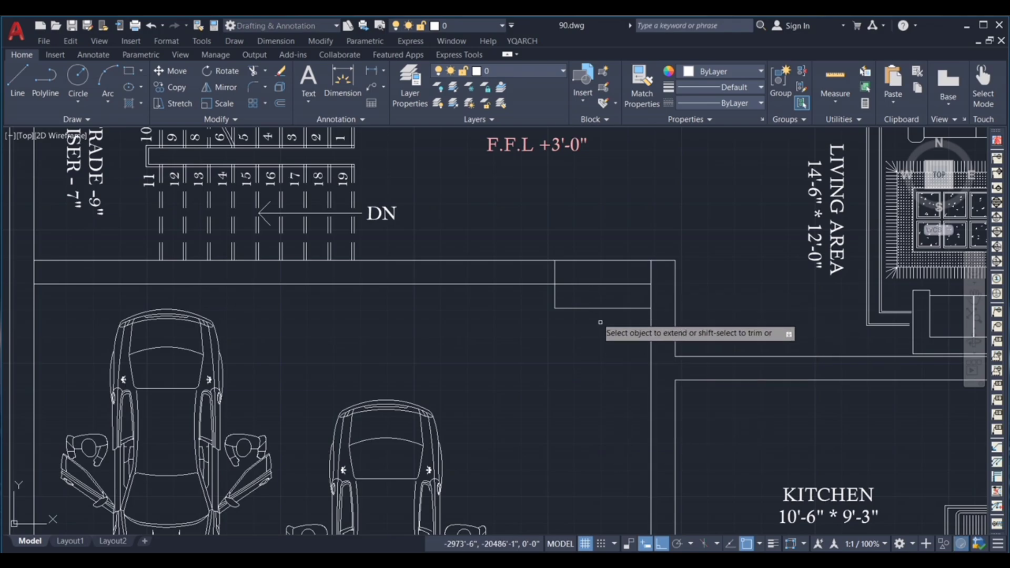
pyautogui.press('Escape')
# Step: Examine the steps between garage and hall and the T & B, hall and bedroom walls where the second plan needs doors
pyautogui.click(607, 346)
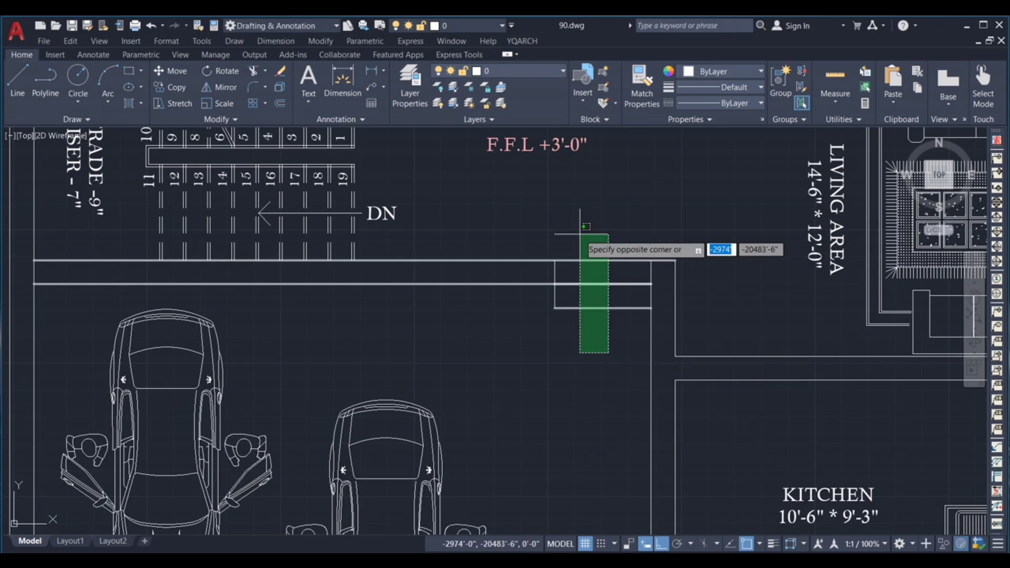
pyautogui.click(582, 311)
pyautogui.scroll(-2, 560, 300)
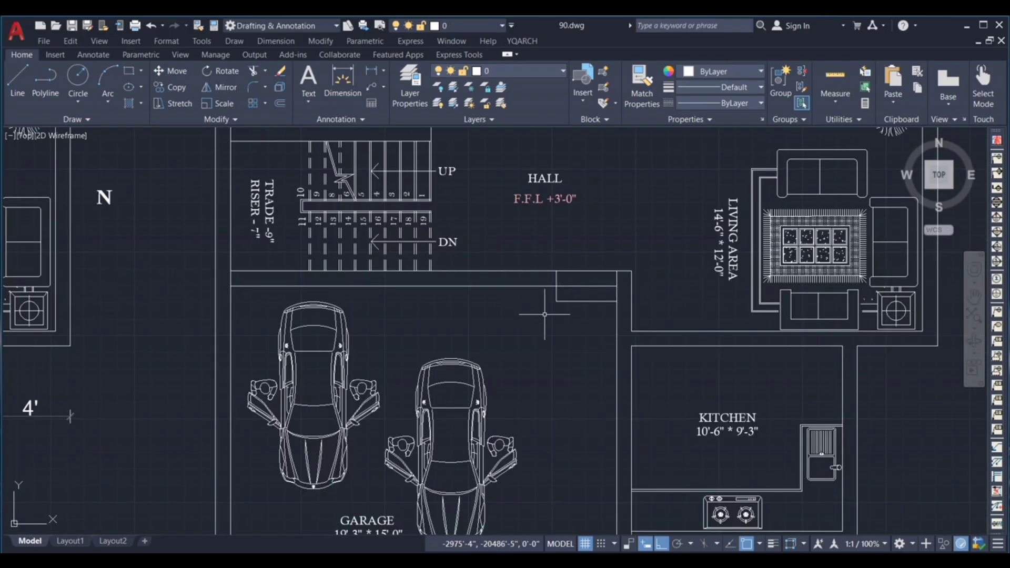
pyautogui.scroll(-3, 541, 305)
pyautogui.scroll(5, 453, 212)
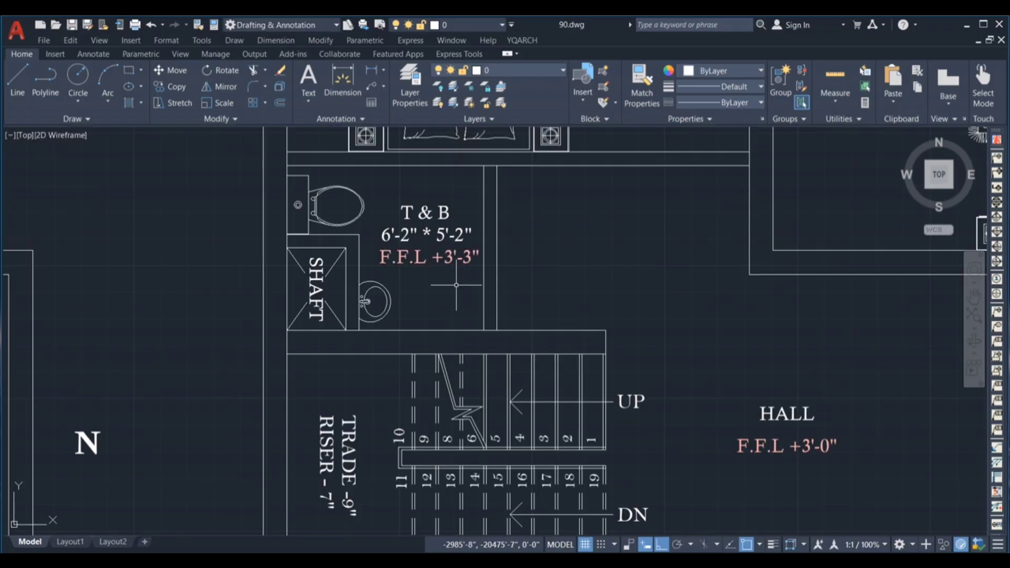
pyautogui.click(528, 234)
pyautogui.click(659, 284)
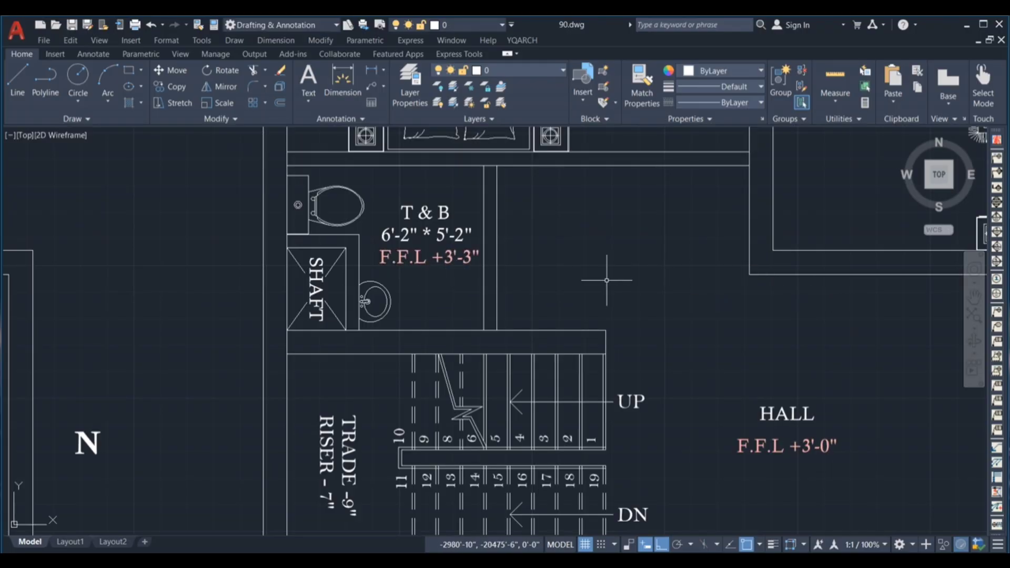
pyautogui.scroll(-2, 470, 282)
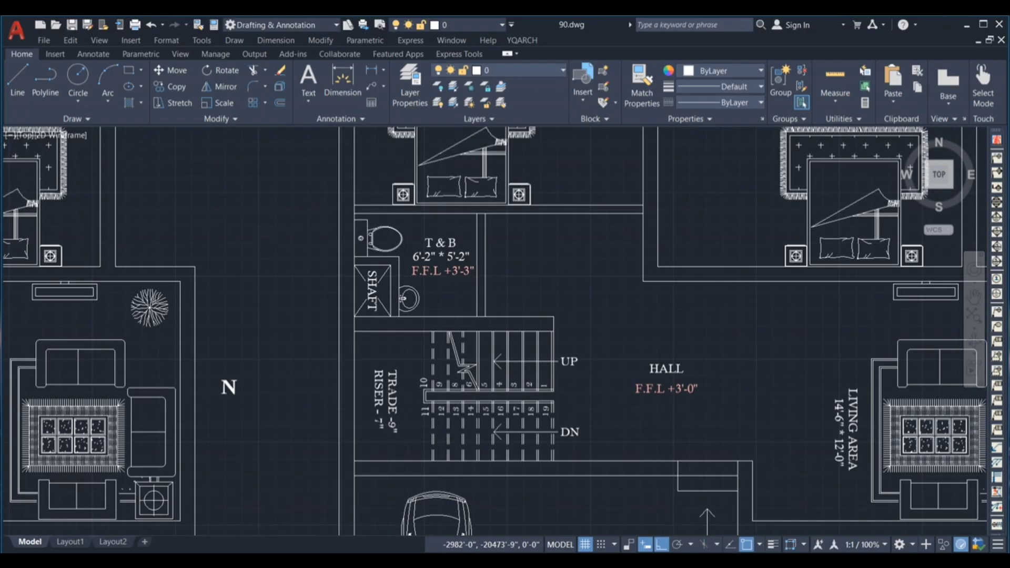
pyautogui.scroll(-2, 574, 282)
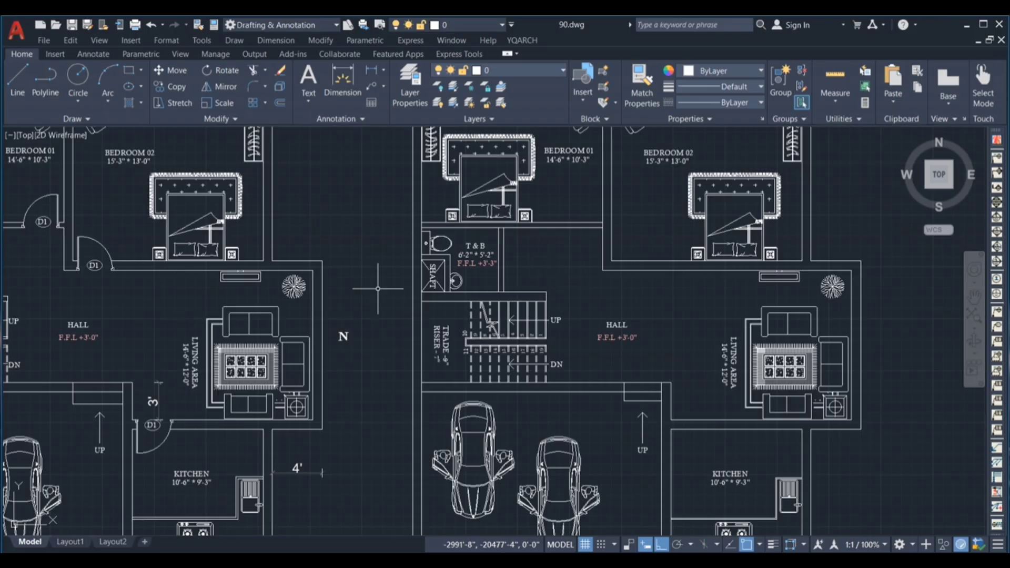
pyautogui.scroll(2, 634, 246)
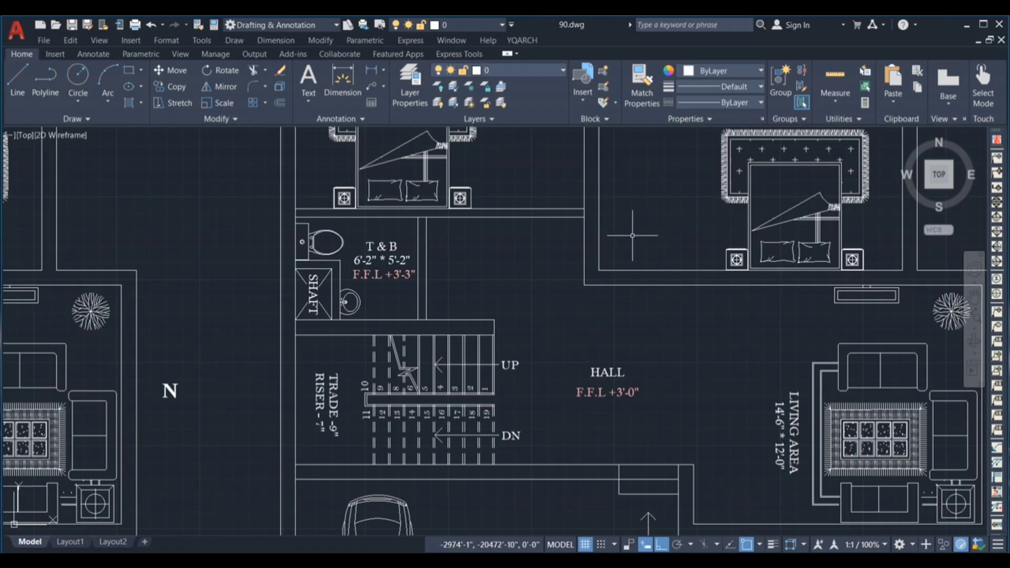
pyautogui.click(559, 213)
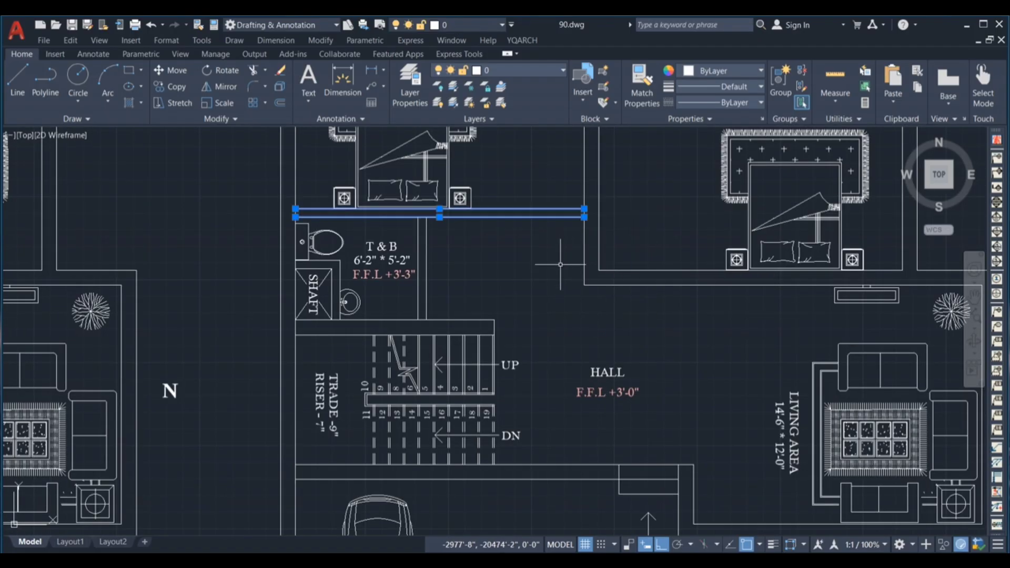
pyautogui.press('Escape')
pyautogui.scroll(-2, 582, 283)
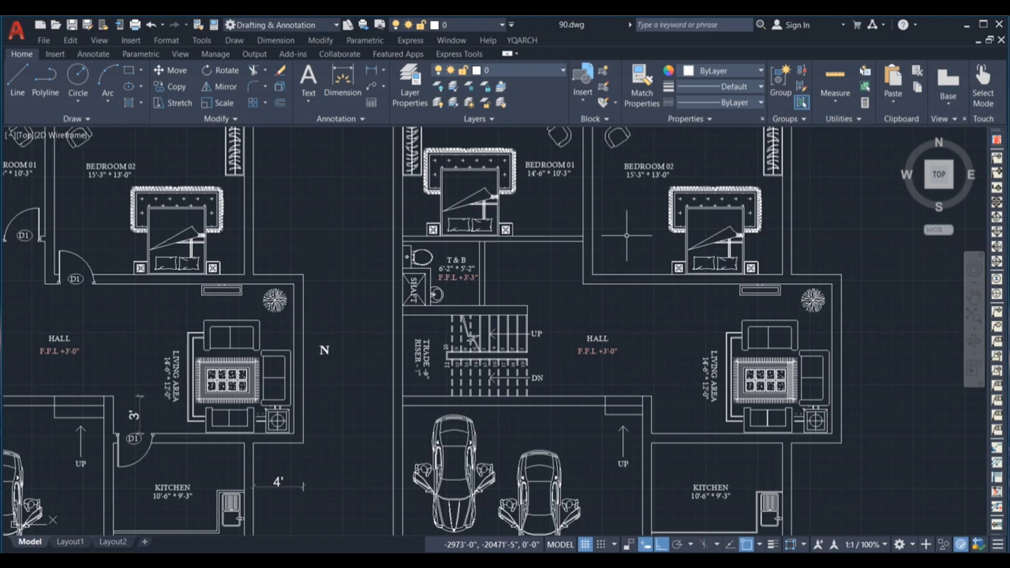
# Step: Offset the hall-side line of BEDROOM 02's left wall 4" to the left, beside the end of BEDROOM 01's lower wall
pyautogui.write('O')
pyautogui.press('Return')
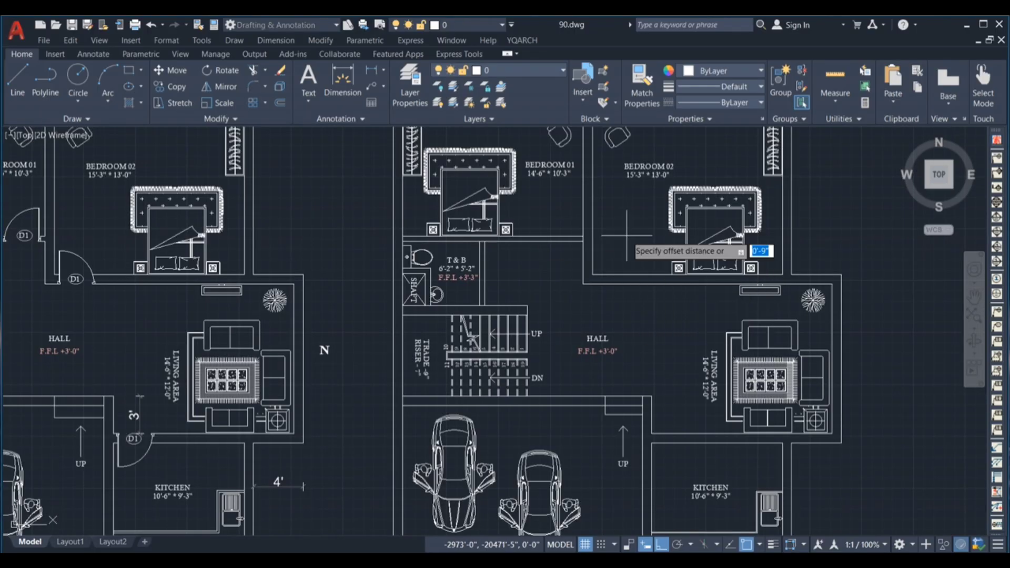
pyautogui.write('4')
pyautogui.press('Return')
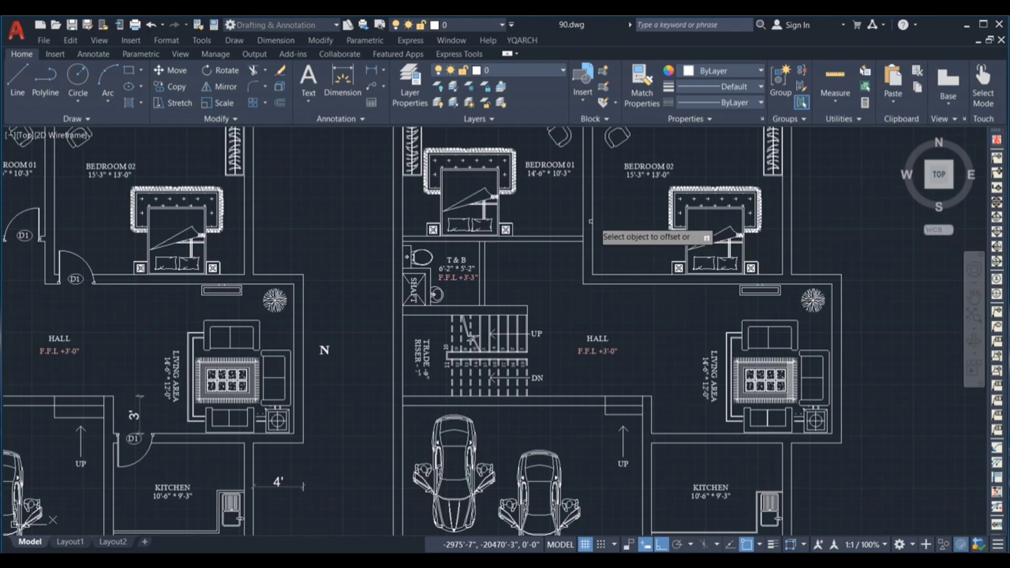
pyautogui.scroll(4, 592, 215)
pyautogui.click(589, 238)
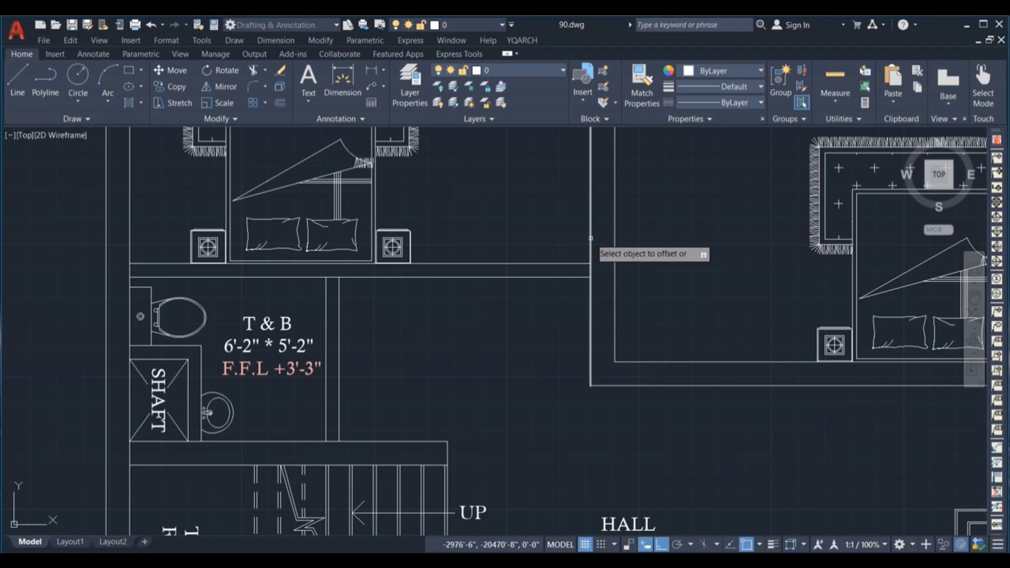
pyautogui.click(583, 266)
# Step: Offset the T & B's lower wall line 4" up into the room
pyautogui.scroll(-4, 559, 260)
pyautogui.scroll(4, 475, 331)
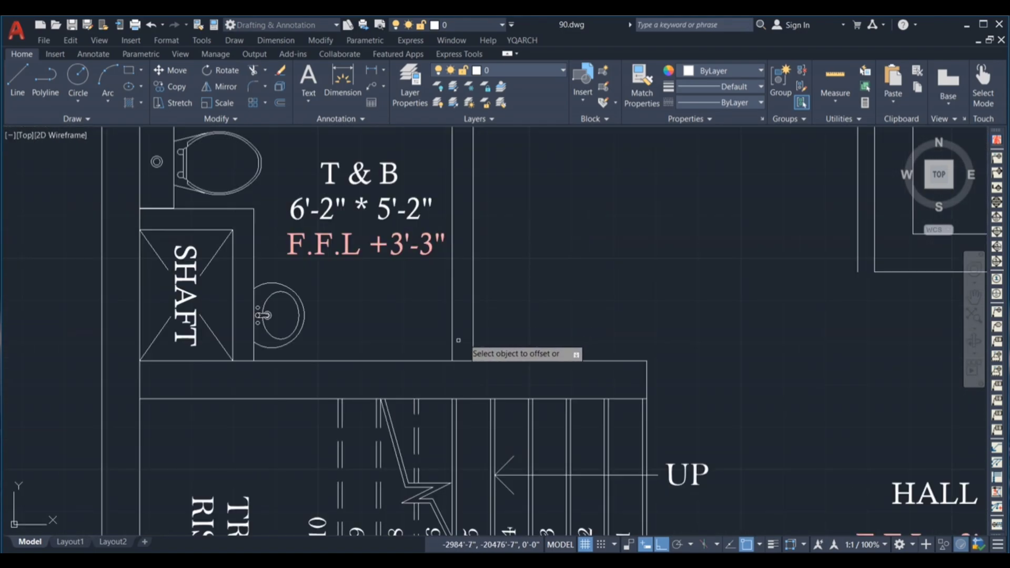
pyautogui.scroll(-2, 434, 352)
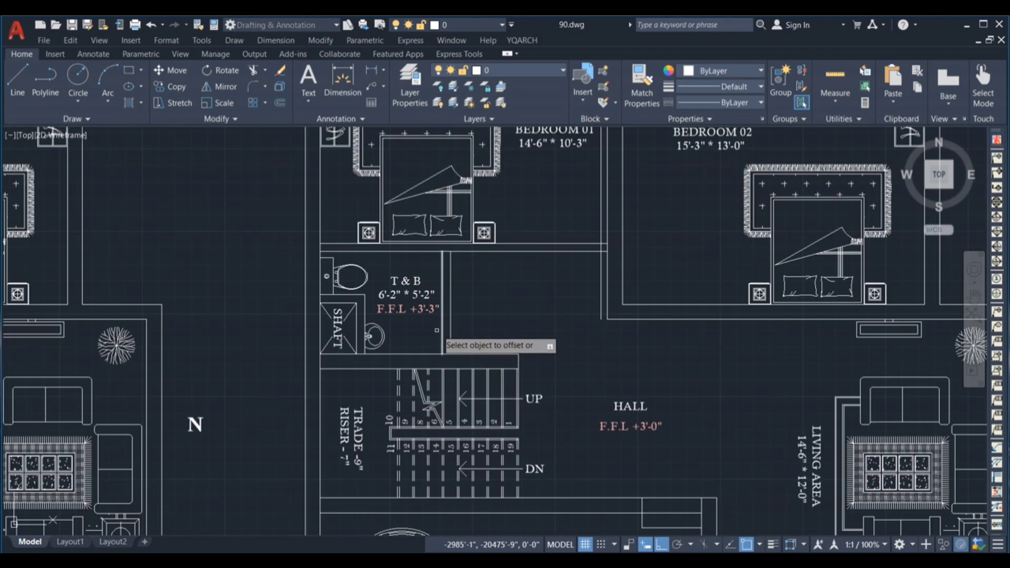
pyautogui.click(433, 353)
pyautogui.scroll(2, 433, 352)
pyautogui.click(433, 315)
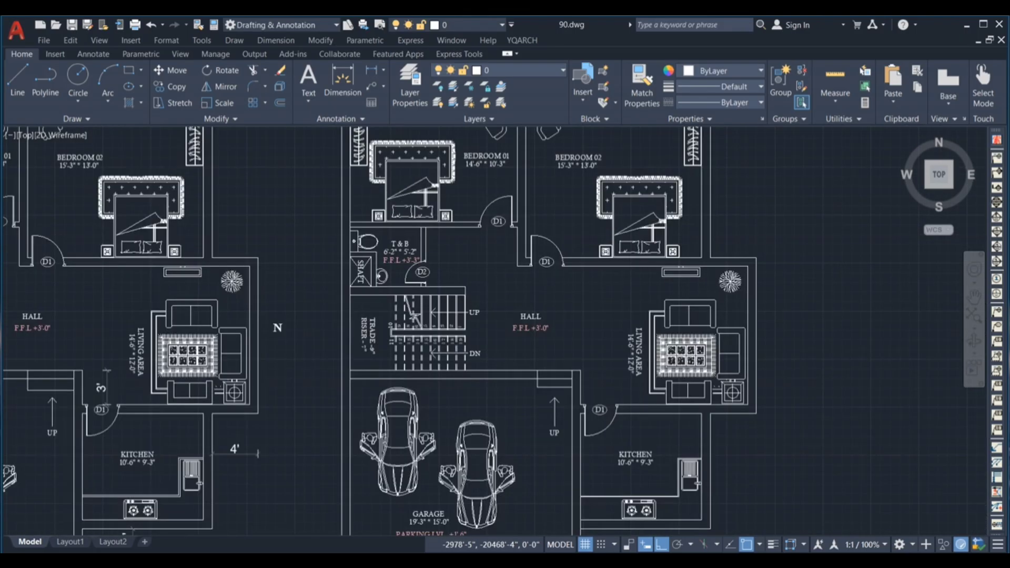
# Step: Review the doors of the second plan, the garage steps and the garage's front wall between the parking and ground levels
pyautogui.scroll(2, 492, 184)
pyautogui.scroll(-2, 574, 263)
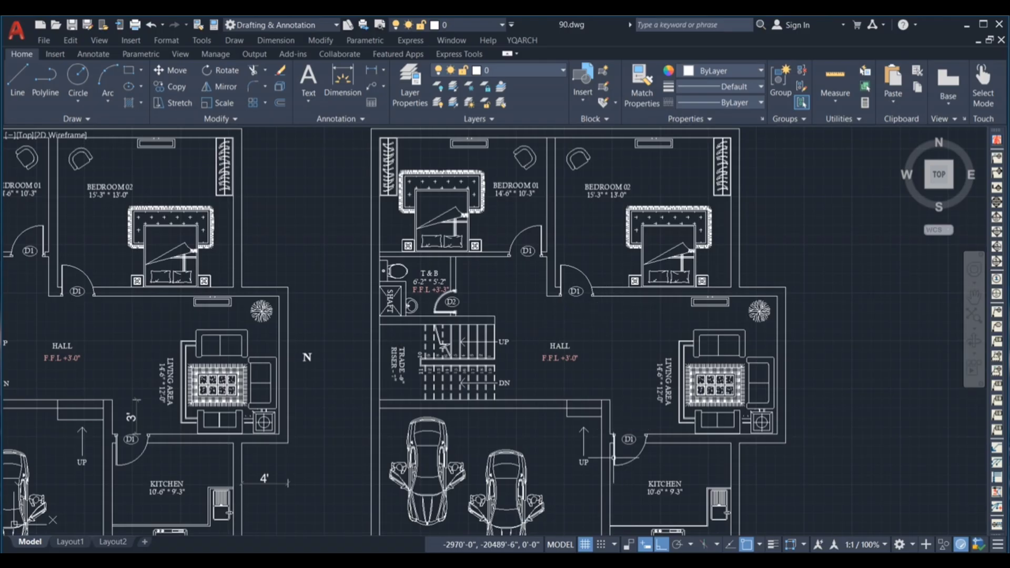
pyautogui.scroll(4, 584, 416)
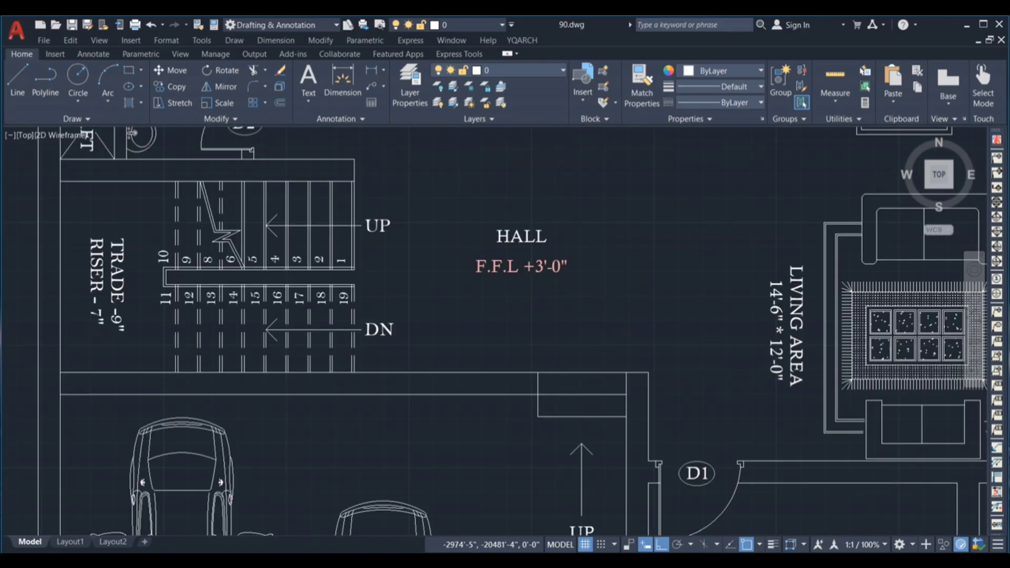
pyautogui.scroll(-5, 545, 297)
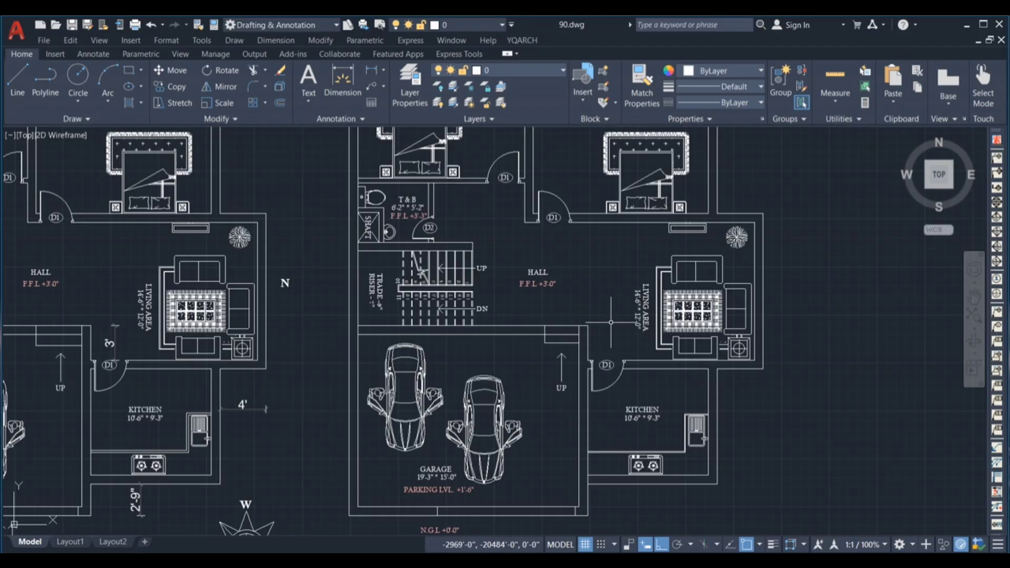
pyautogui.scroll(-3, 611, 322)
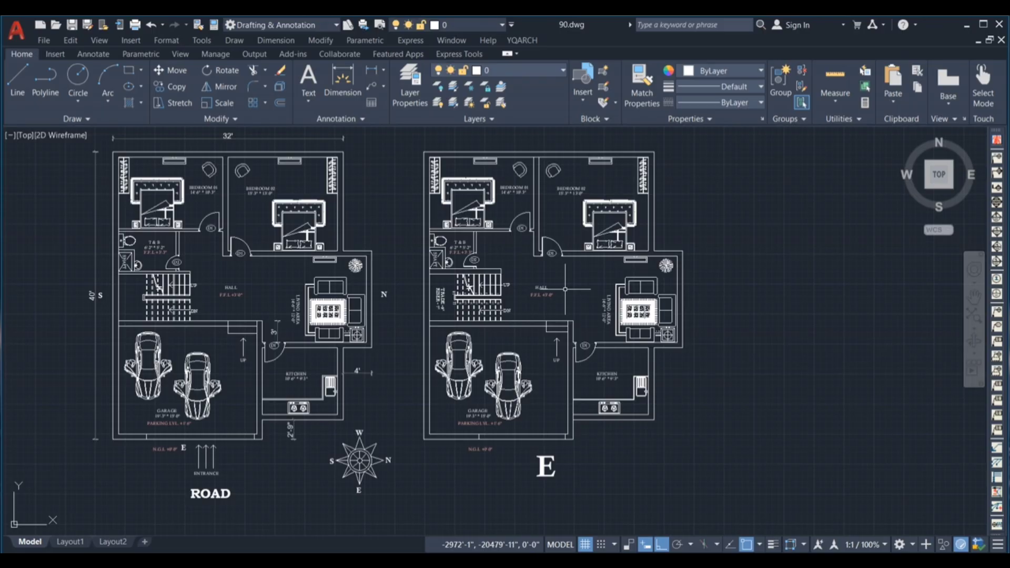
pyautogui.scroll(2, 445, 434)
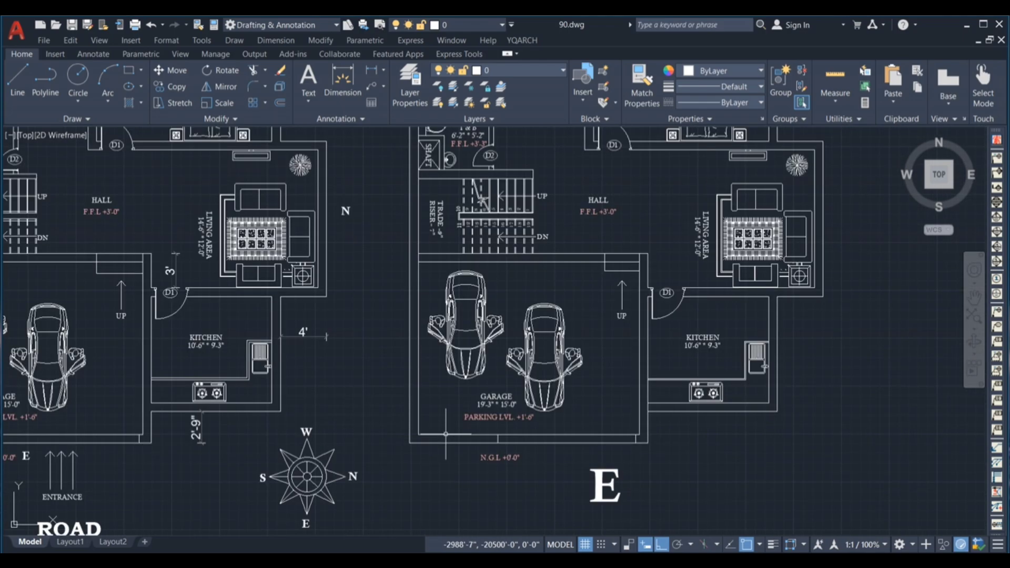
pyautogui.click(396, 412)
pyautogui.click(434, 467)
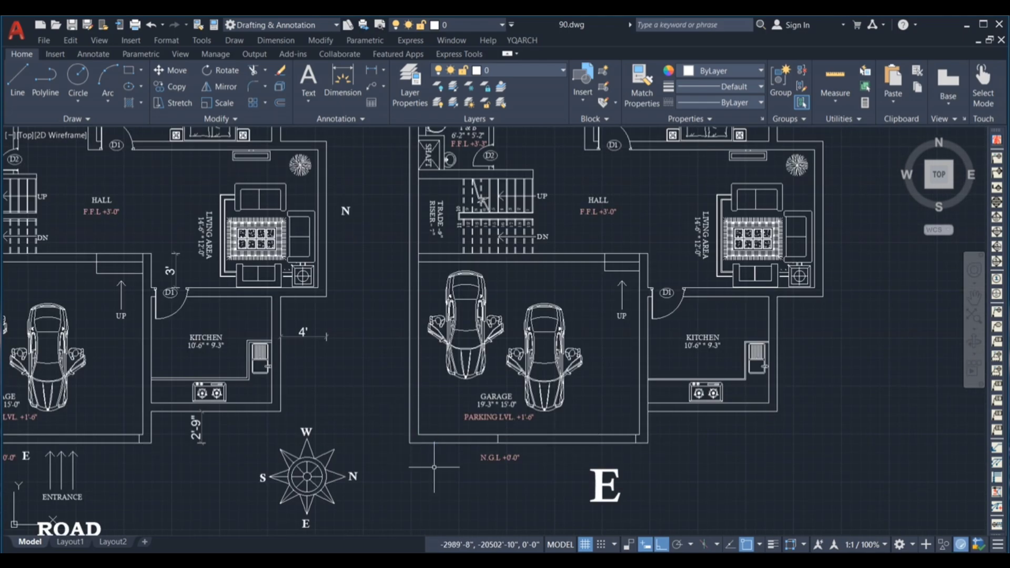
pyautogui.scroll(4, 526, 431)
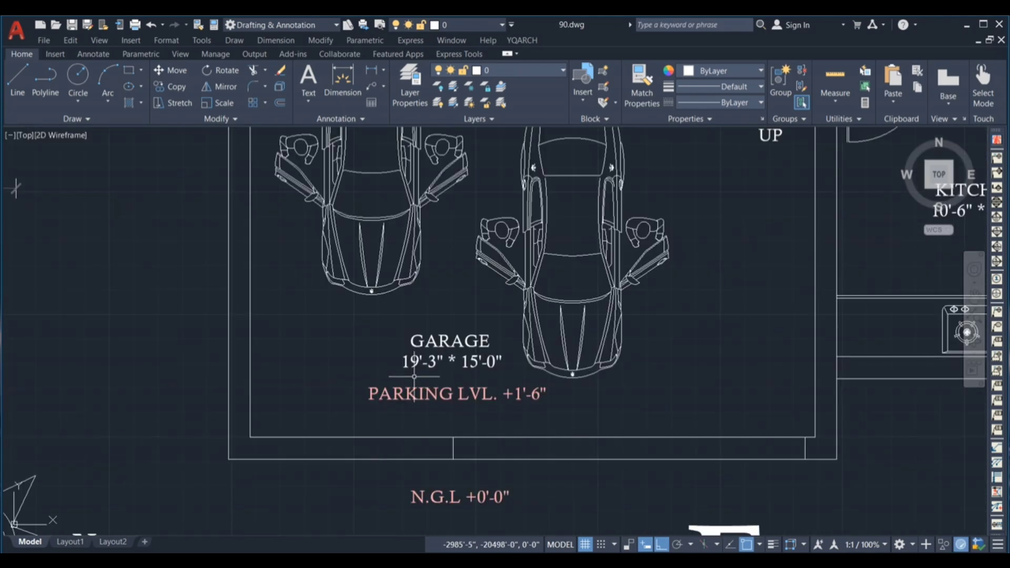
pyautogui.click(156, 401)
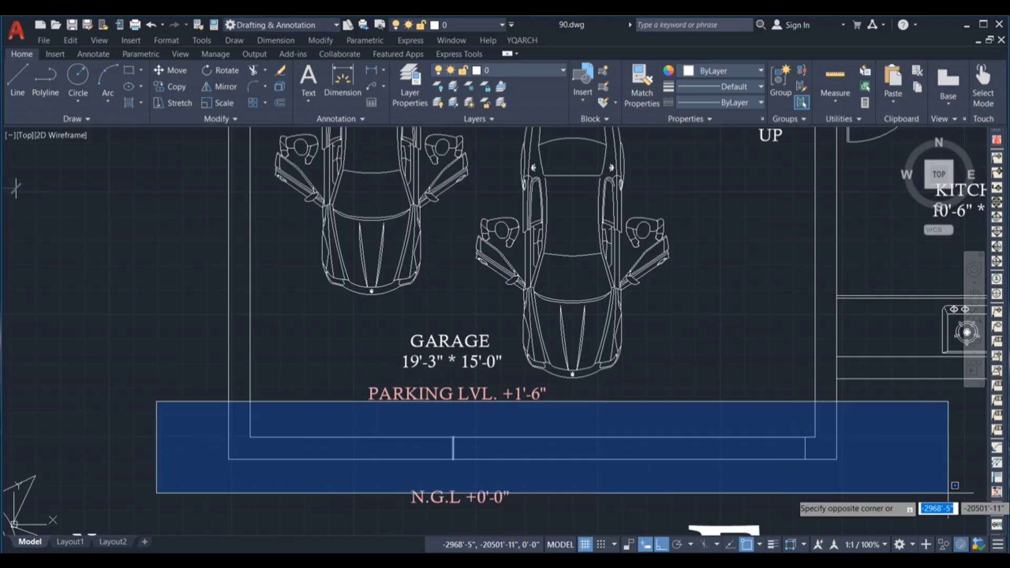
pyautogui.click(747, 411)
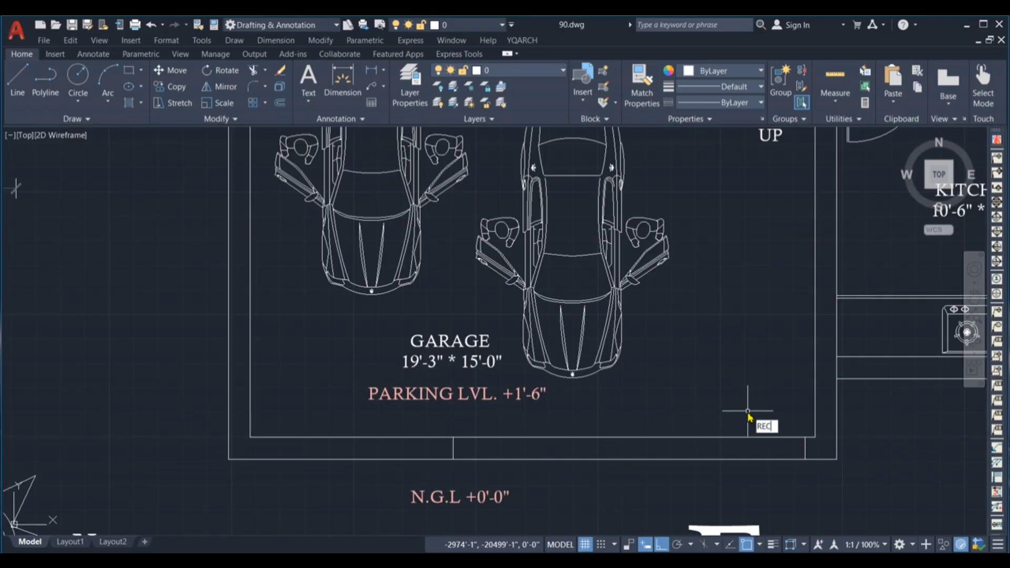
# Step: Draw a 9" by 12" rectangle inside the garage, to the left of the GARAGE label
pyautogui.press('Return')
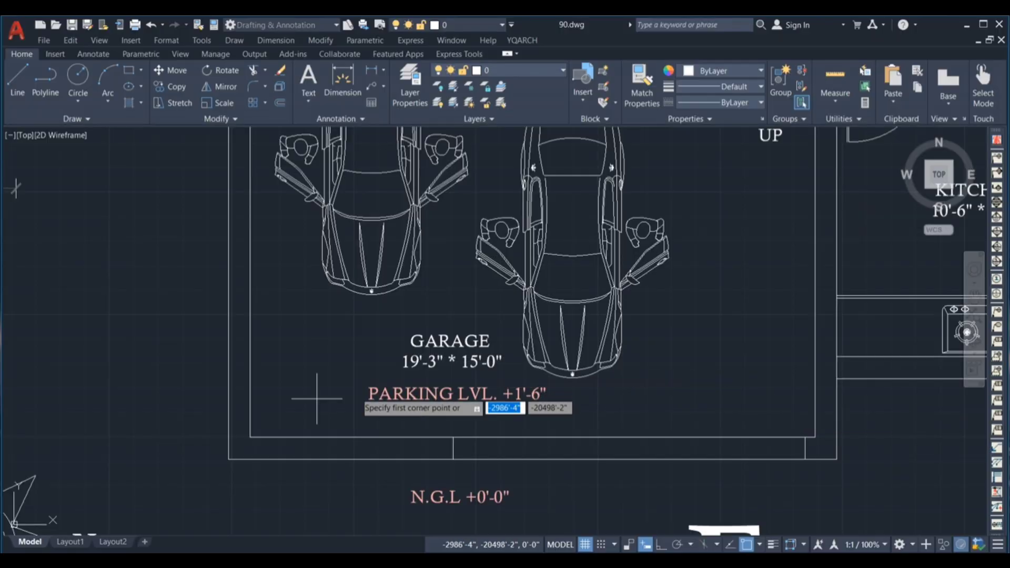
pyautogui.click(282, 341)
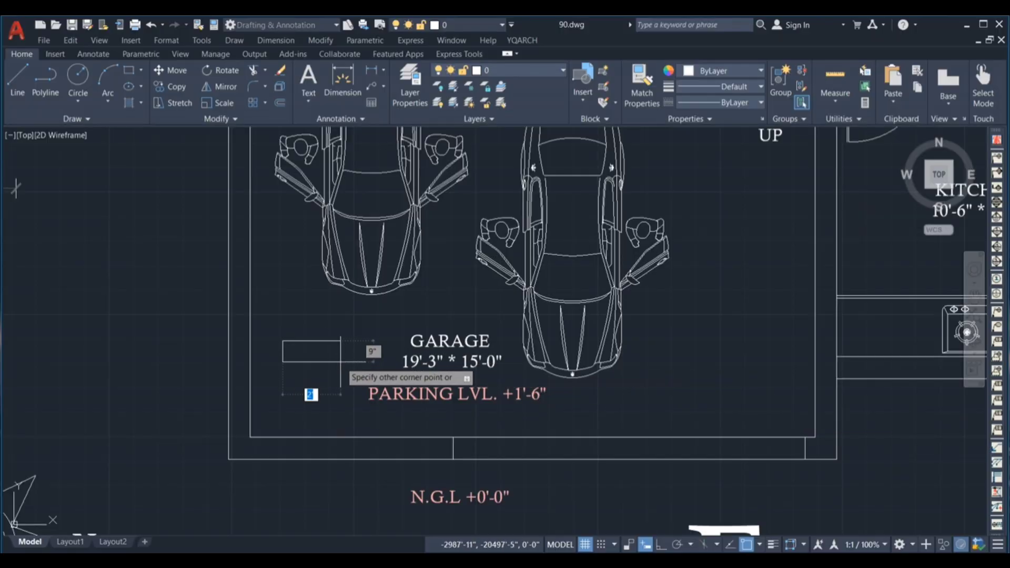
pyautogui.write('9')
pyautogui.press('Tab')
pyautogui.write('12')
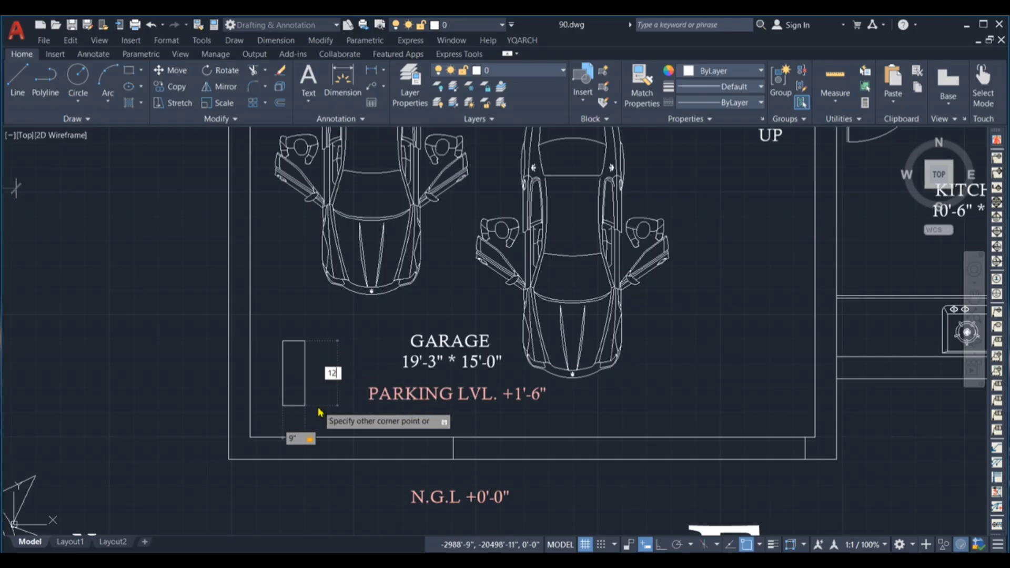
pyautogui.press('Return')
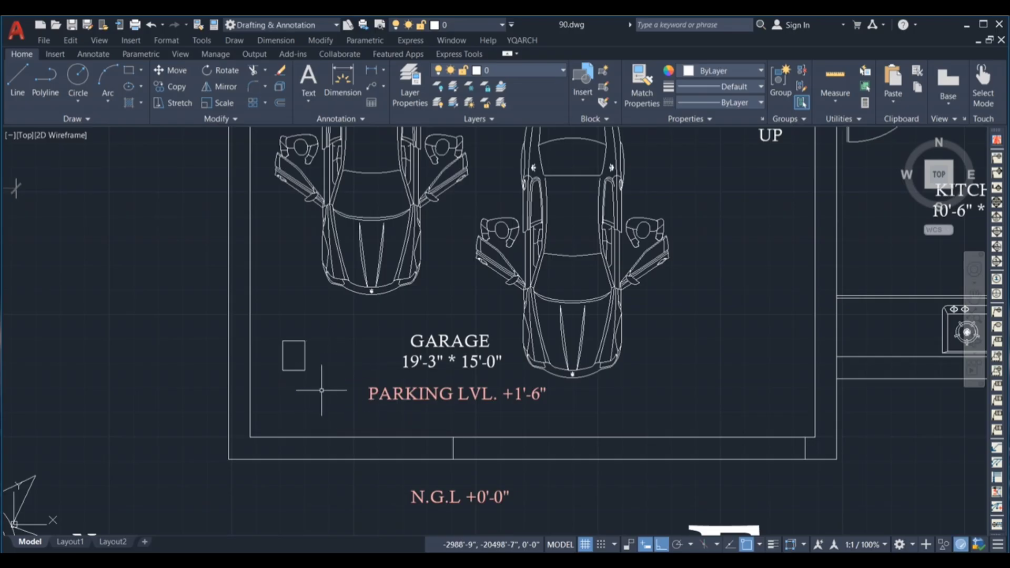
# Step: Change the colour of the 9" by 12" rectangle in the garage to dark grey
pyautogui.moveTo(331, 384); pyautogui.dragTo(274, 335)
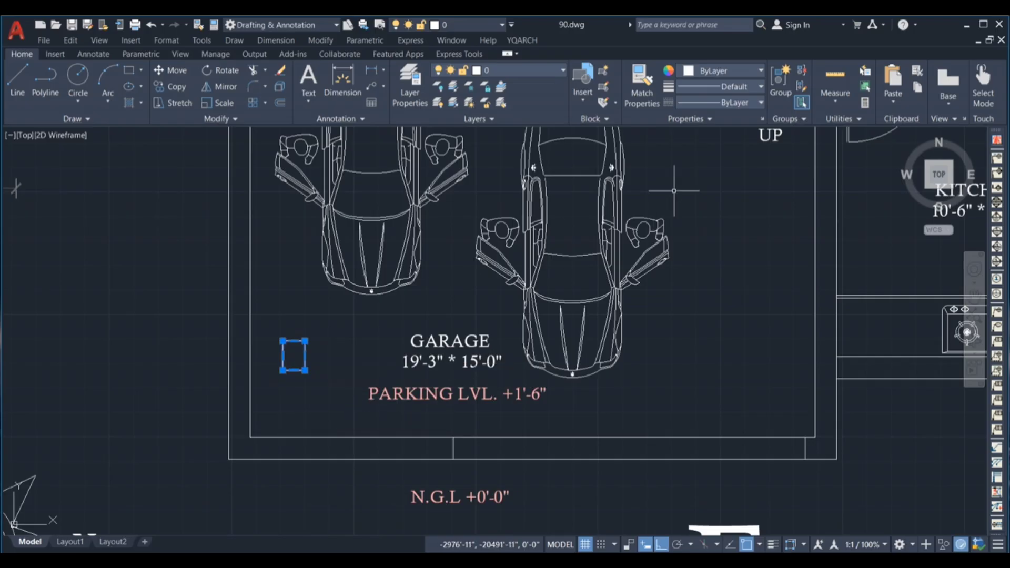
pyautogui.click(745, 77)
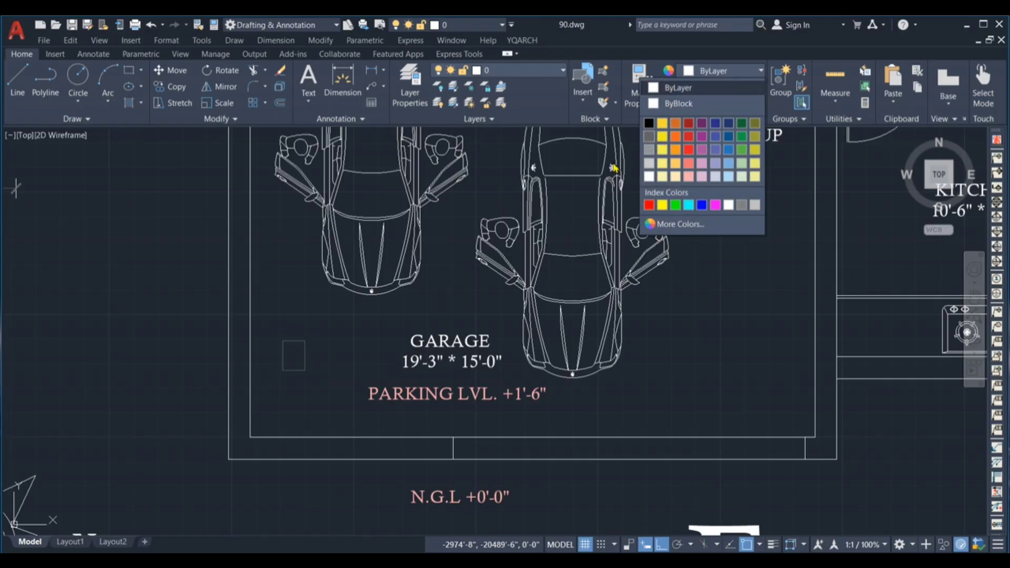
pyautogui.click(660, 140)
pyautogui.press('Escape')
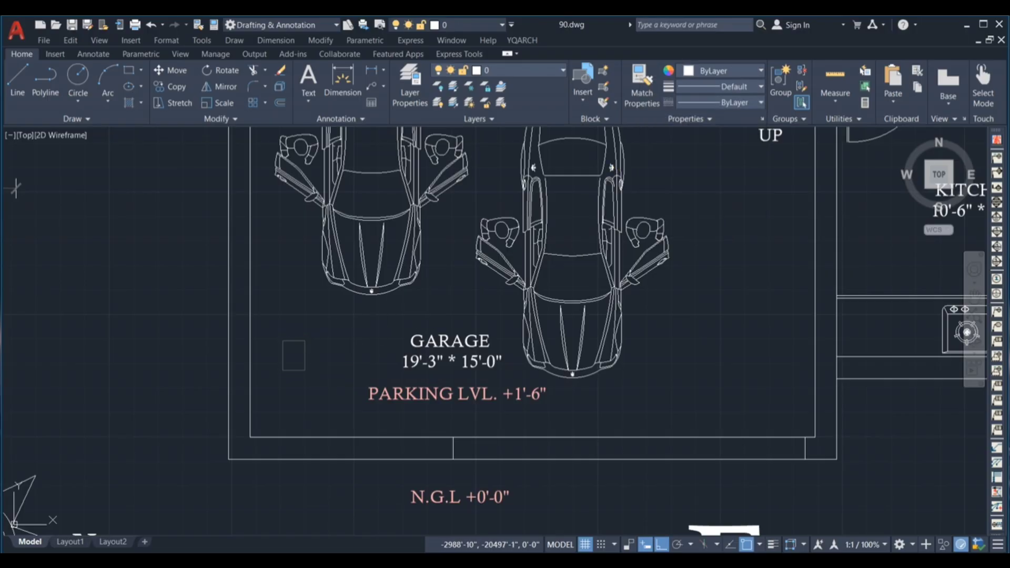
# Step: Fill the small rectangle with a solid hatch in colour 147,149,152 at 15 transparency
pyautogui.write('h')
pyautogui.press('Return')
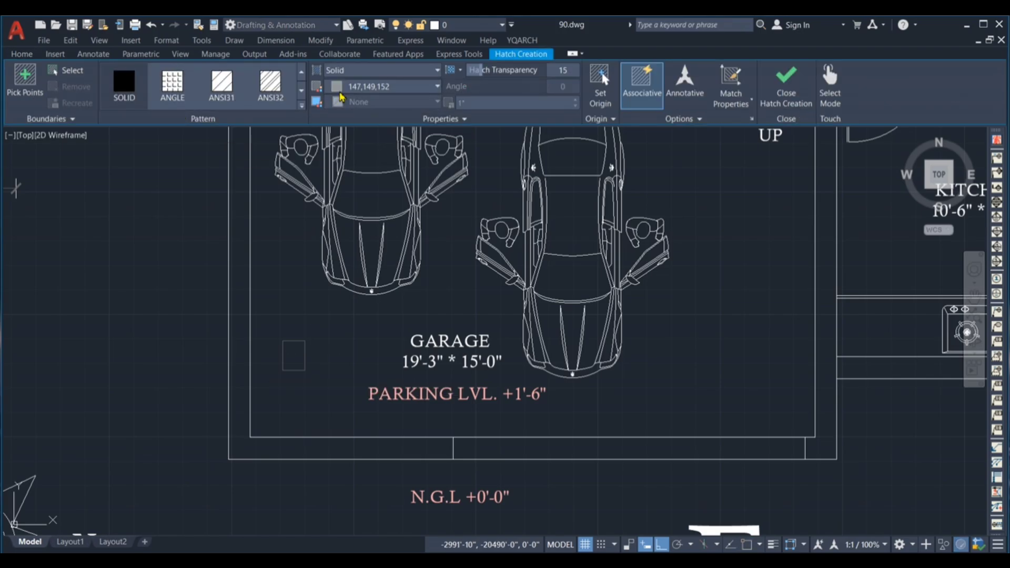
pyautogui.click(447, 291)
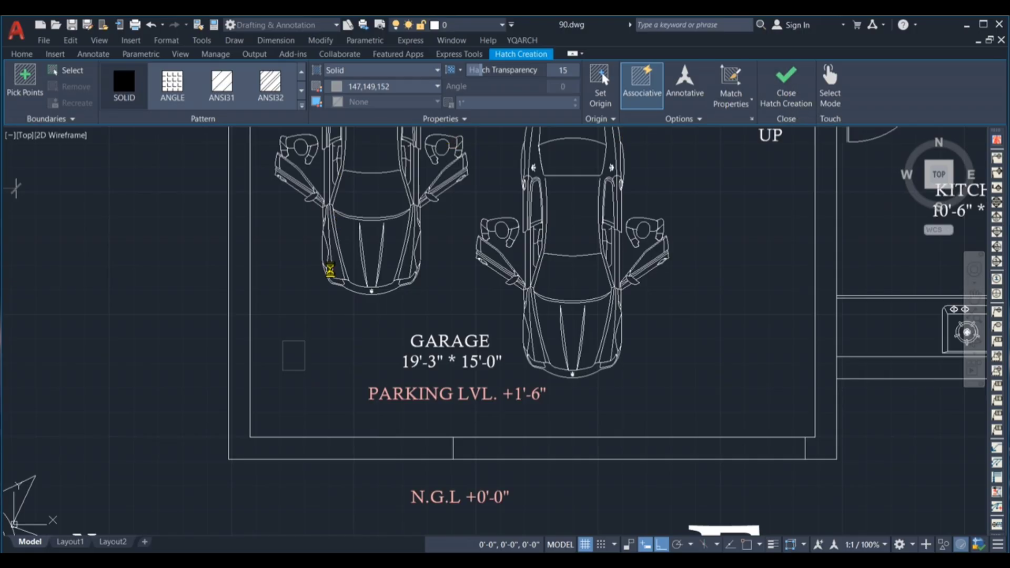
pyautogui.click(292, 354)
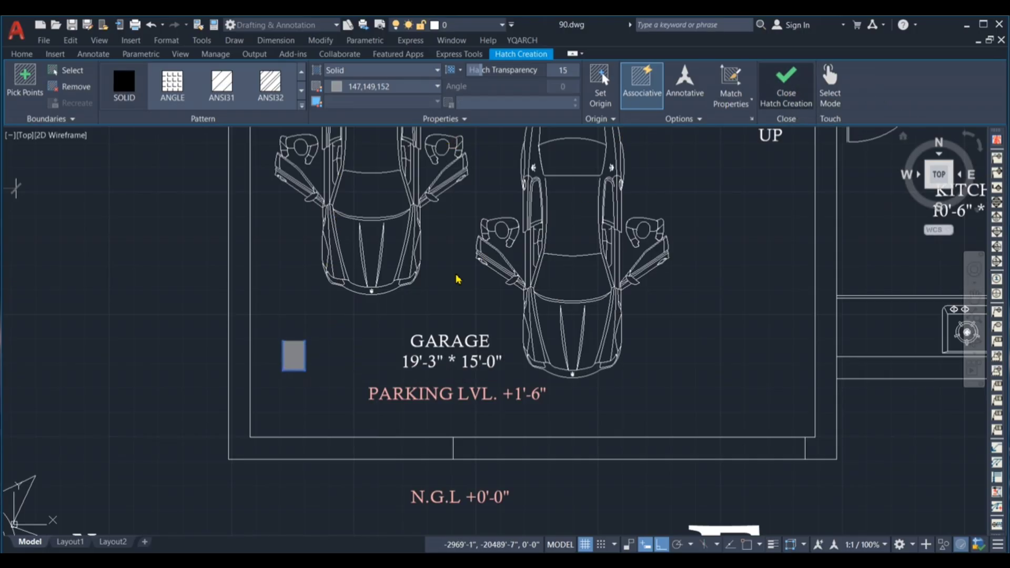
pyautogui.click(786, 87)
pyautogui.click(319, 340)
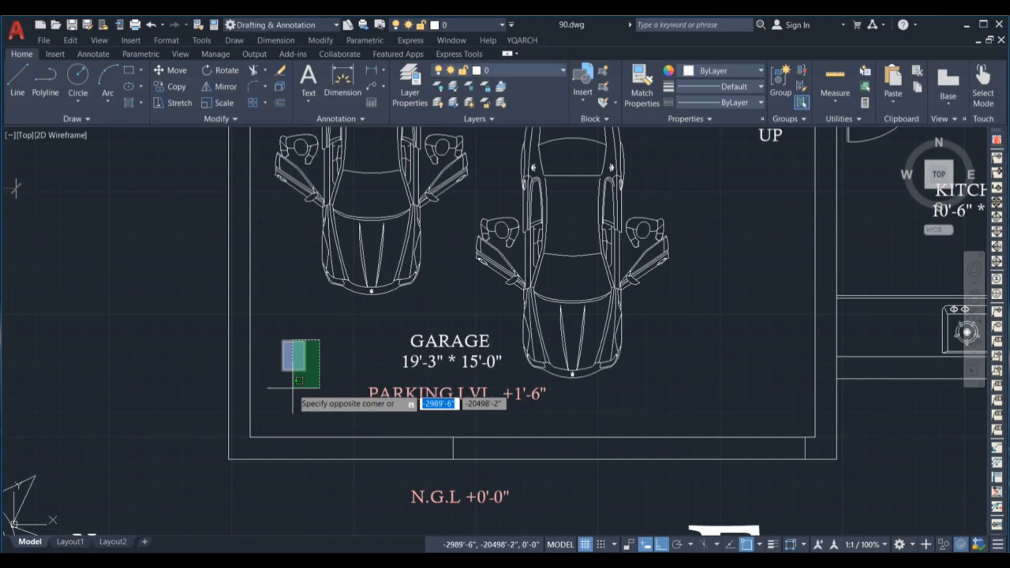
pyautogui.click(293, 388)
pyautogui.press('Escape')
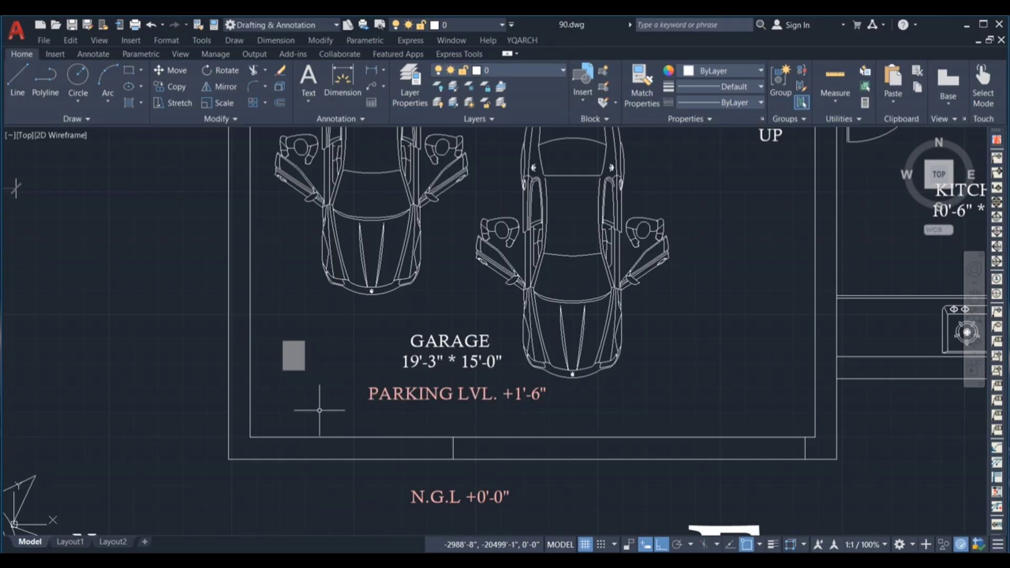
# Step: Examine the garage's lower-left corner and its front and left walls for placing the hatched column
pyautogui.scroll(-4, 300, 392)
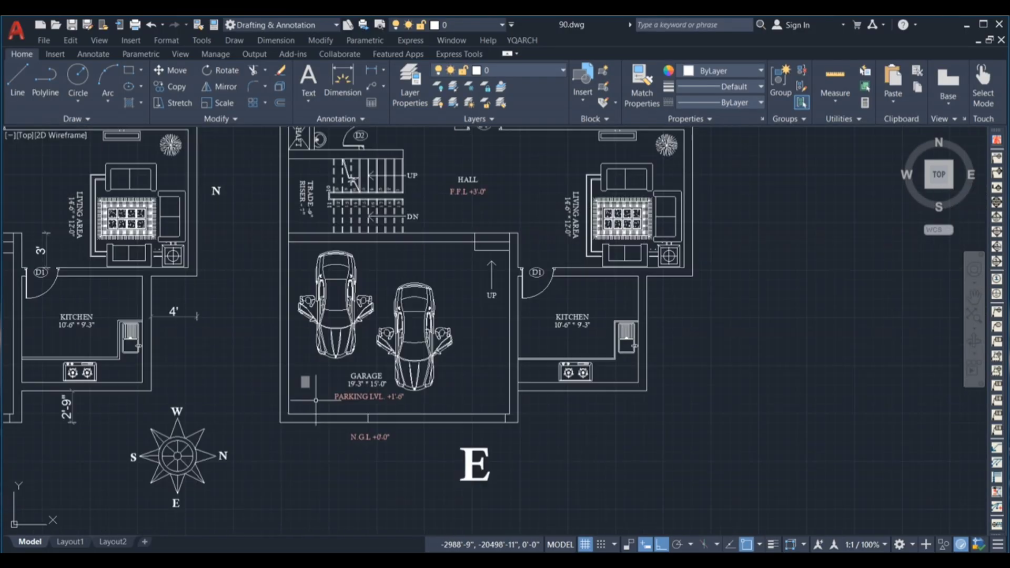
pyautogui.scroll(4, 272, 409)
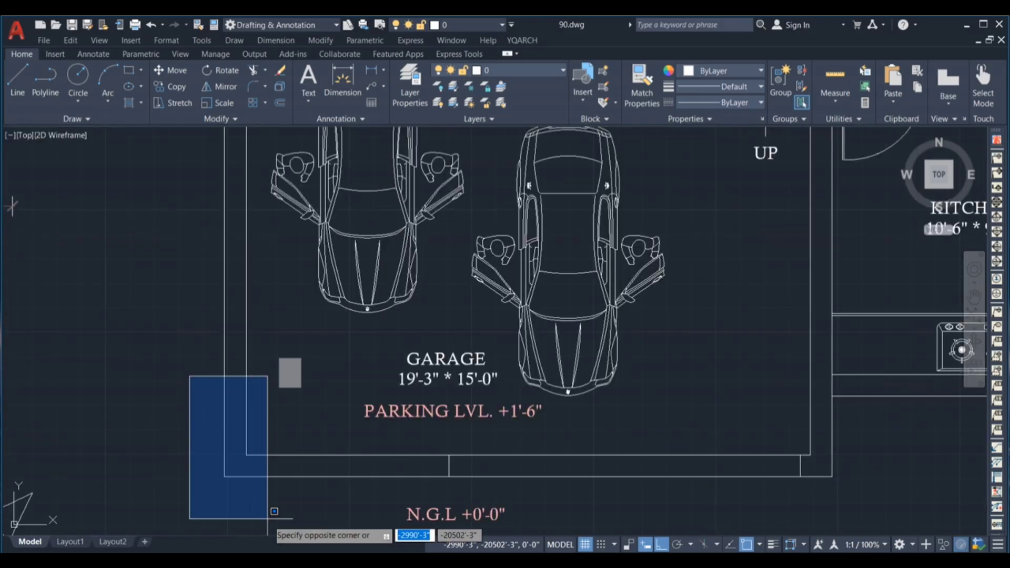
pyautogui.click(265, 513)
pyautogui.click(155, 422)
pyautogui.click(301, 508)
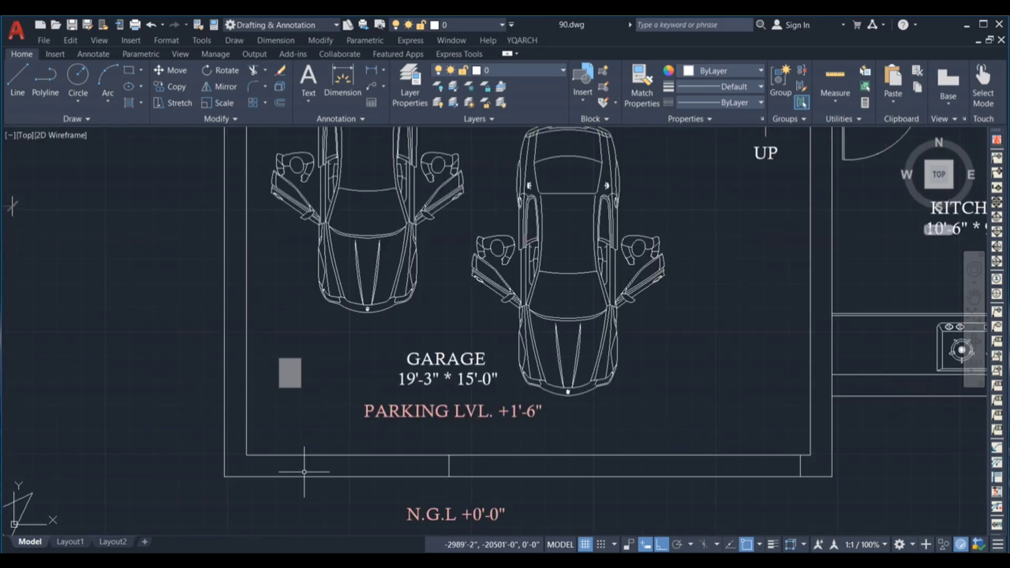
pyautogui.scroll(-2, 317, 425)
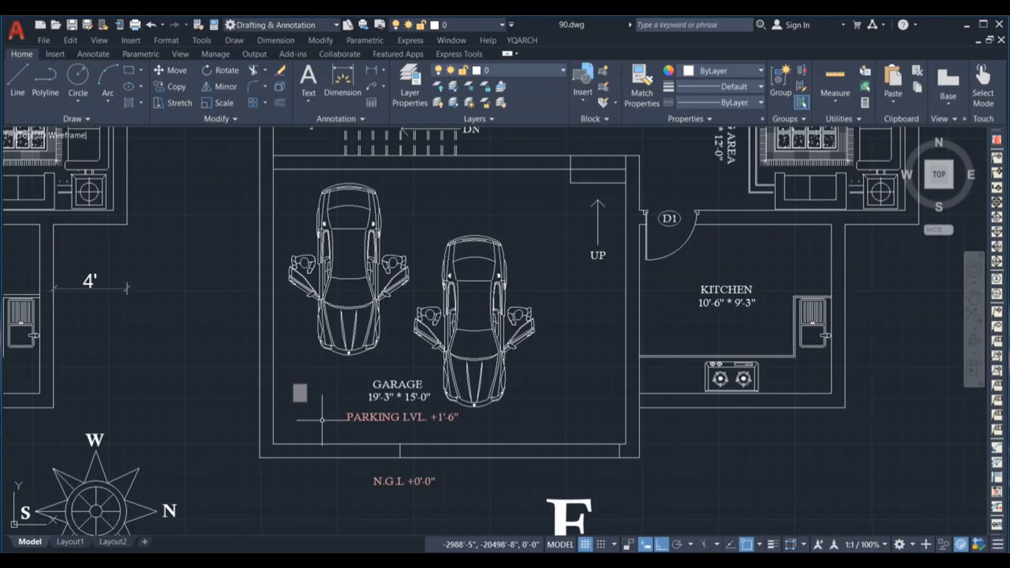
pyautogui.click(232, 428)
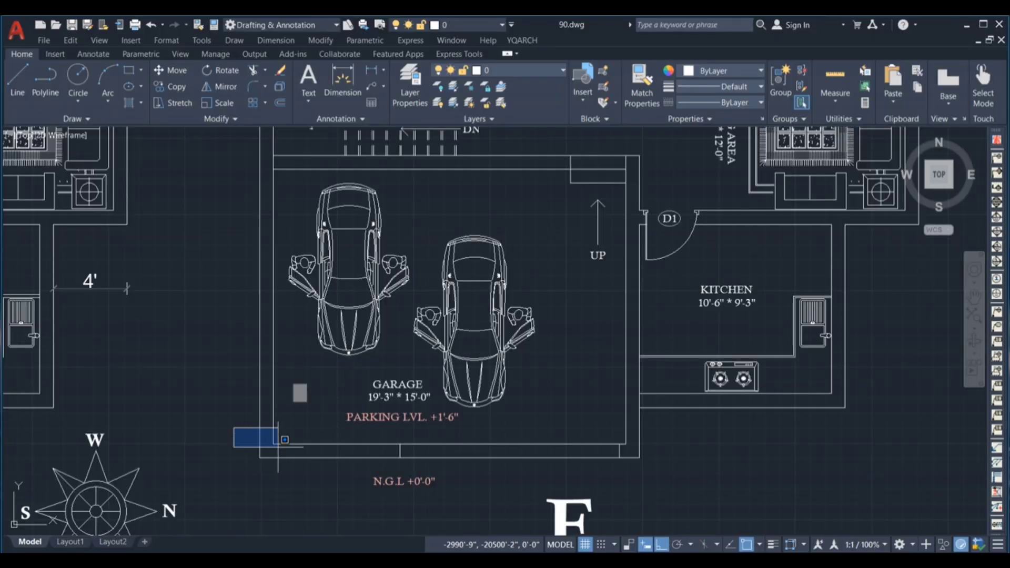
pyautogui.click(657, 491)
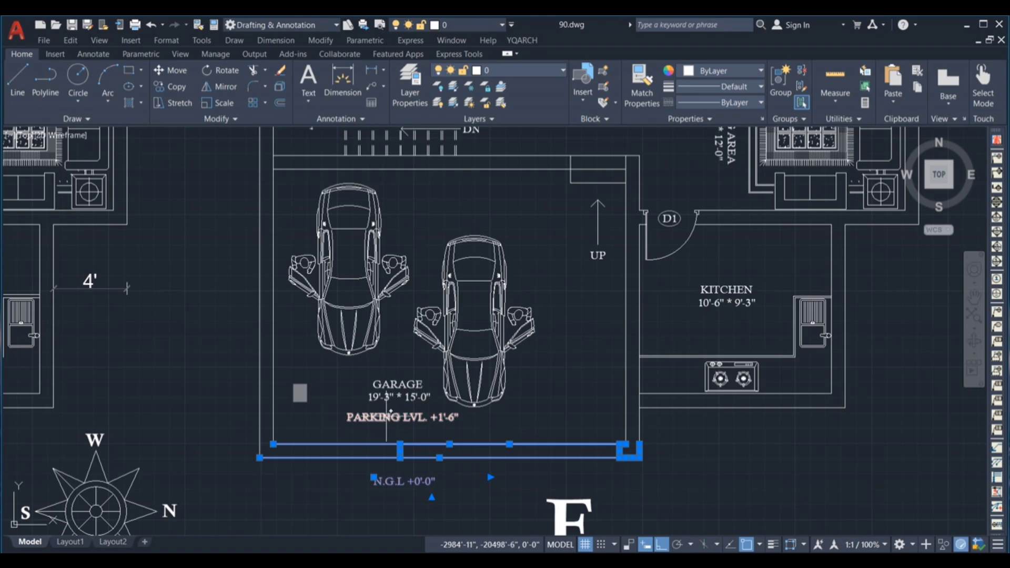
pyautogui.click(239, 156)
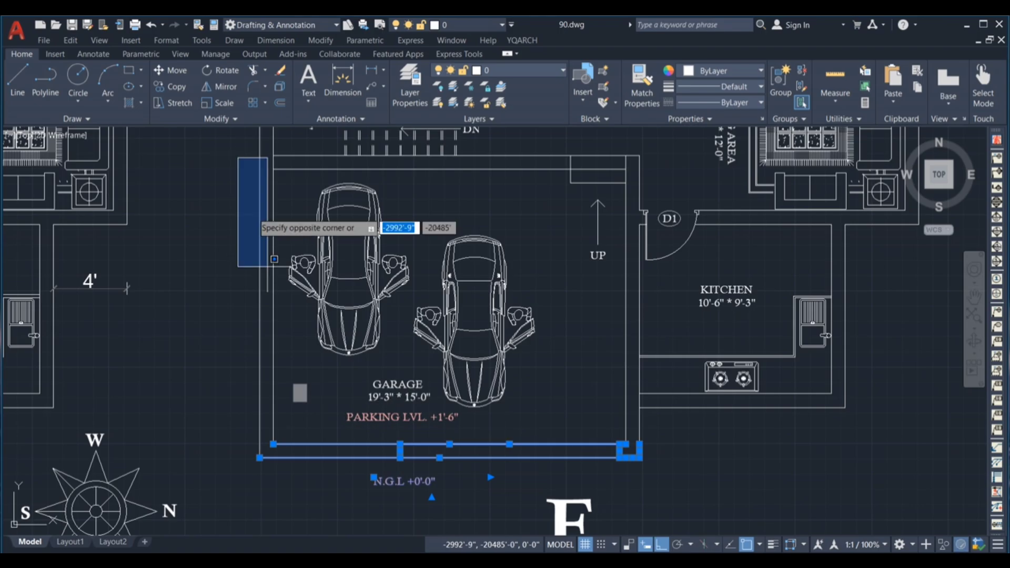
pyautogui.click(300, 474)
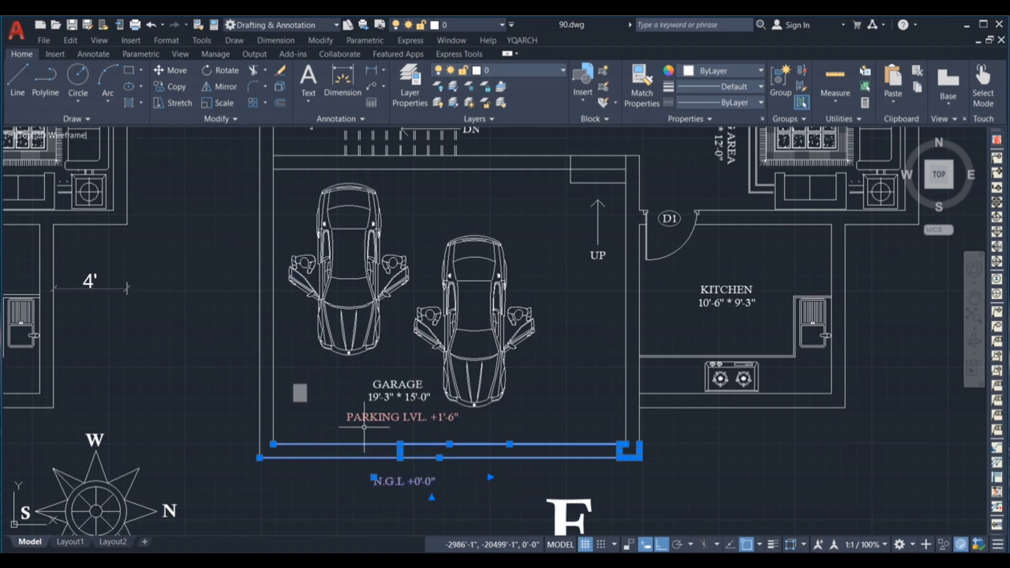
pyautogui.press('Escape')
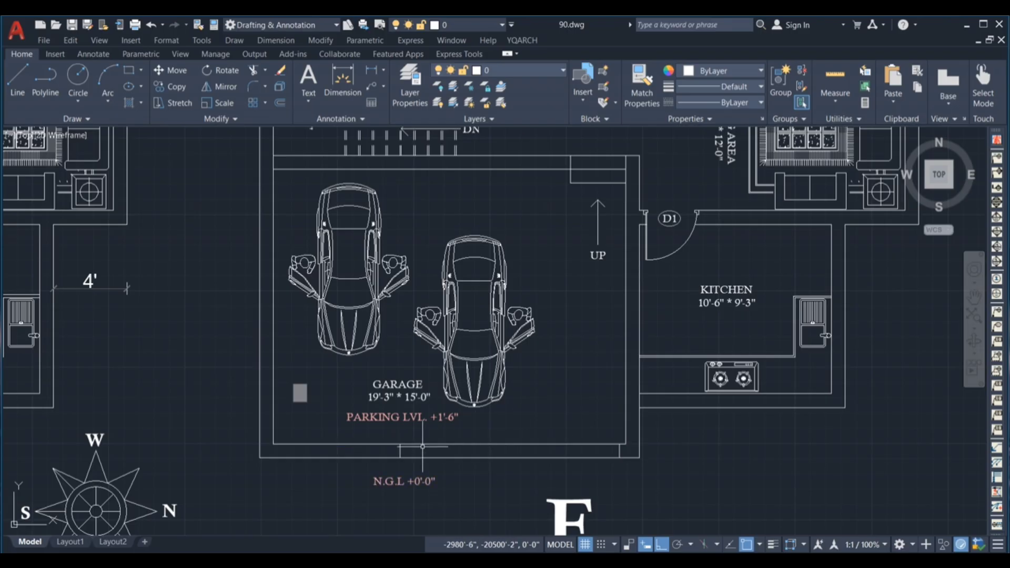
# Step: Rotate the hatched column a quarter turn so its 12" side runs horizontally, parallel to the garage's front wall
pyautogui.scroll(4, 307, 414)
pyautogui.click(300, 393)
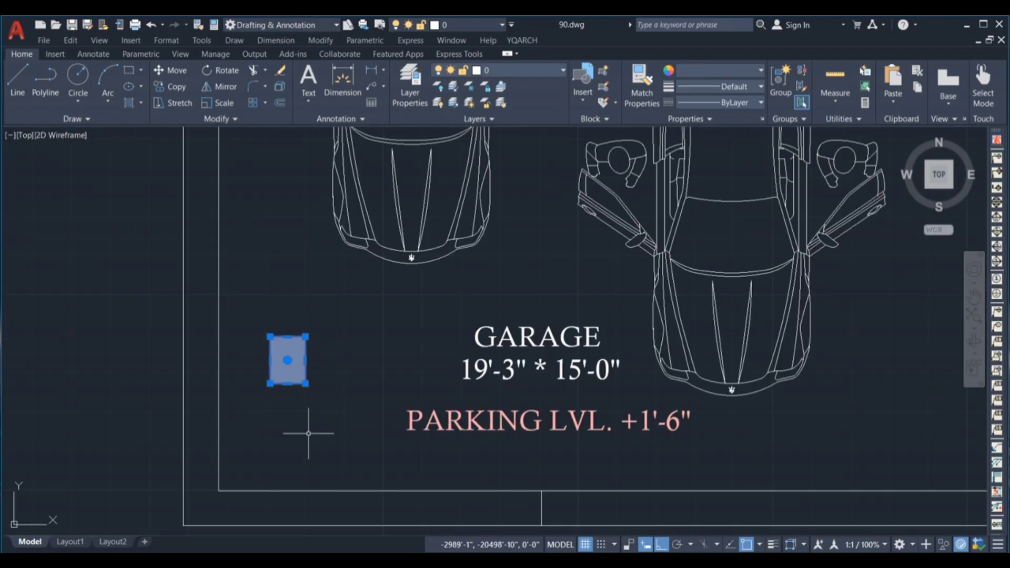
pyautogui.press('Return')
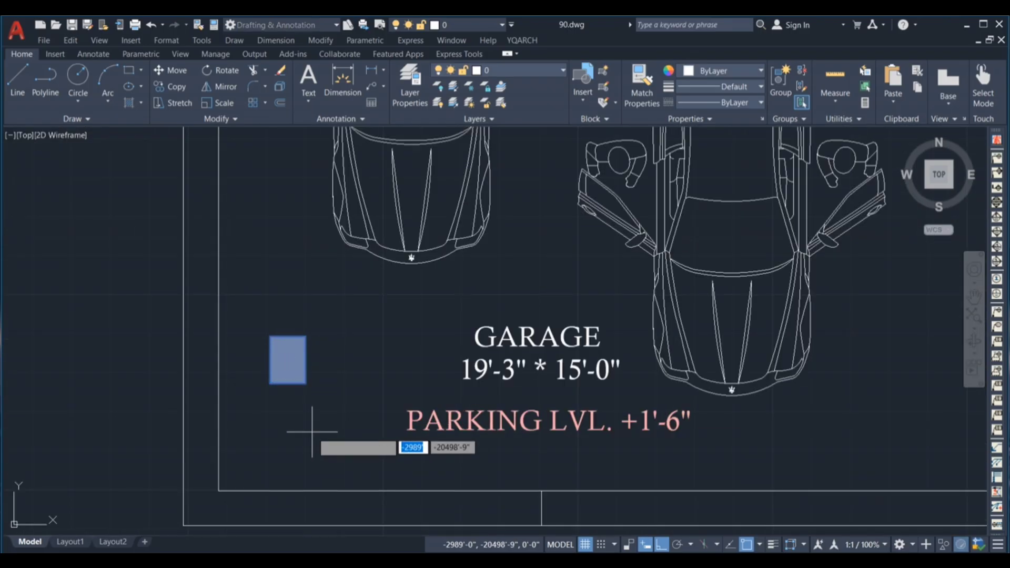
pyautogui.click(311, 430)
pyautogui.press('Escape')
pyautogui.scroll(-2, 304, 338)
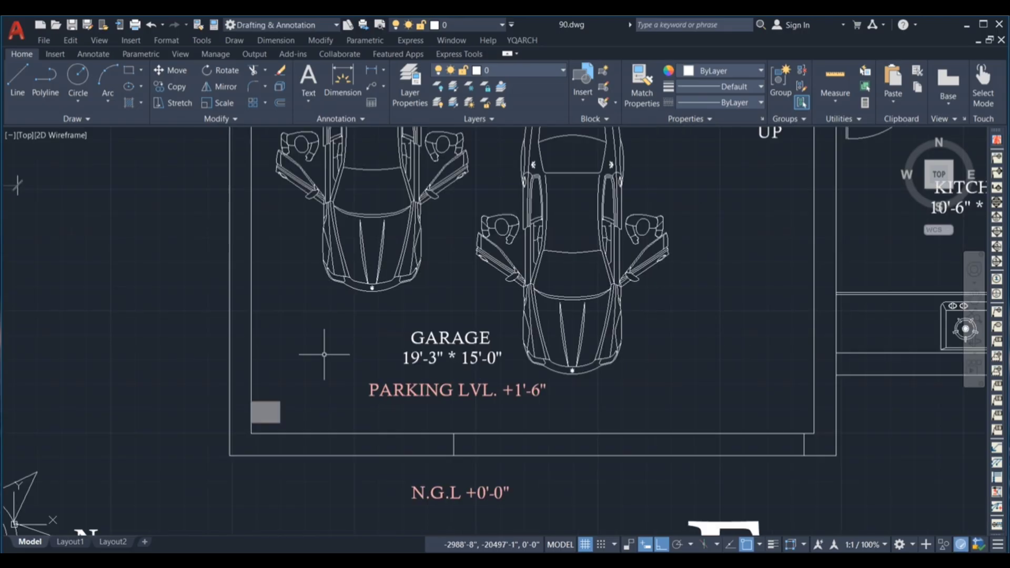
# Step: Move the hatched column by its lower-left corner onto the outer lower-left corner of the garage walls
pyautogui.scroll(2, 271, 424)
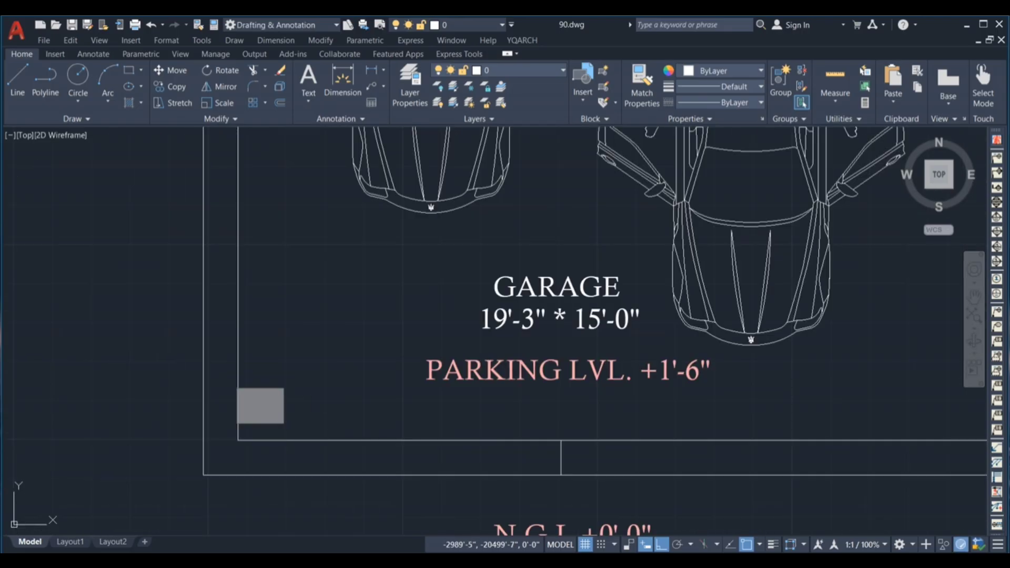
pyautogui.click(264, 403)
pyautogui.press('Return')
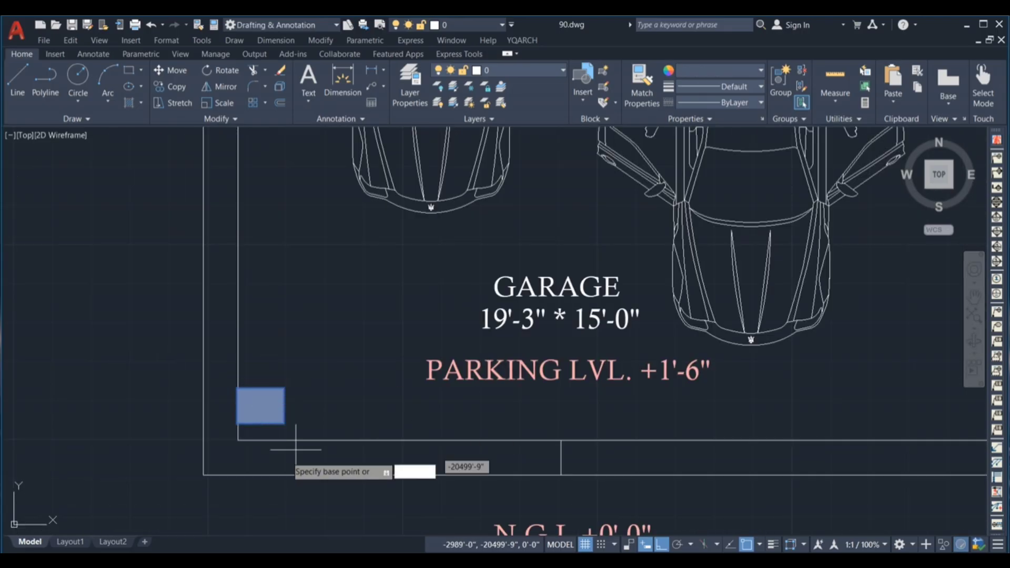
pyautogui.scroll(2, 263, 463)
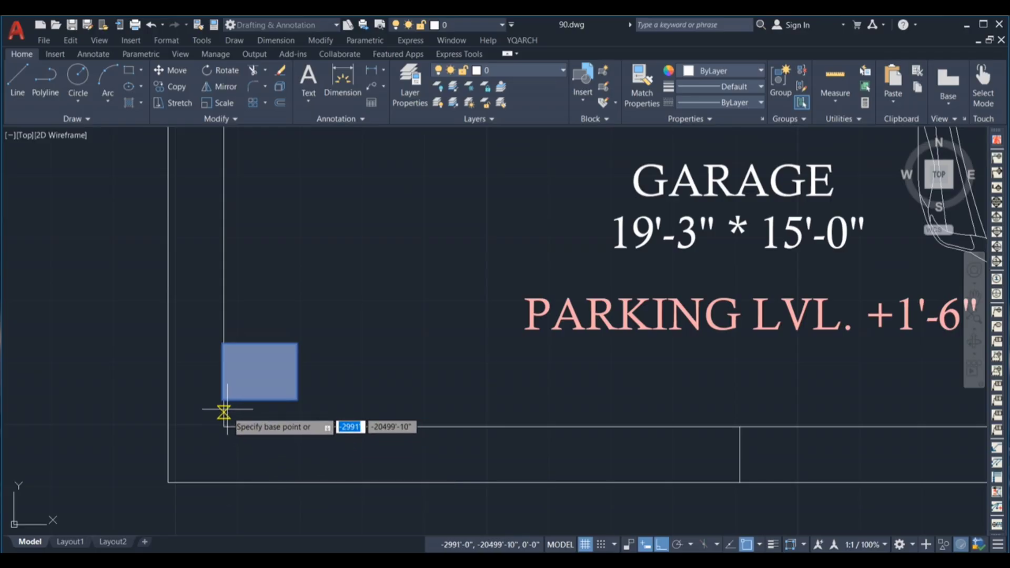
pyautogui.click(222, 399)
pyautogui.click(167, 481)
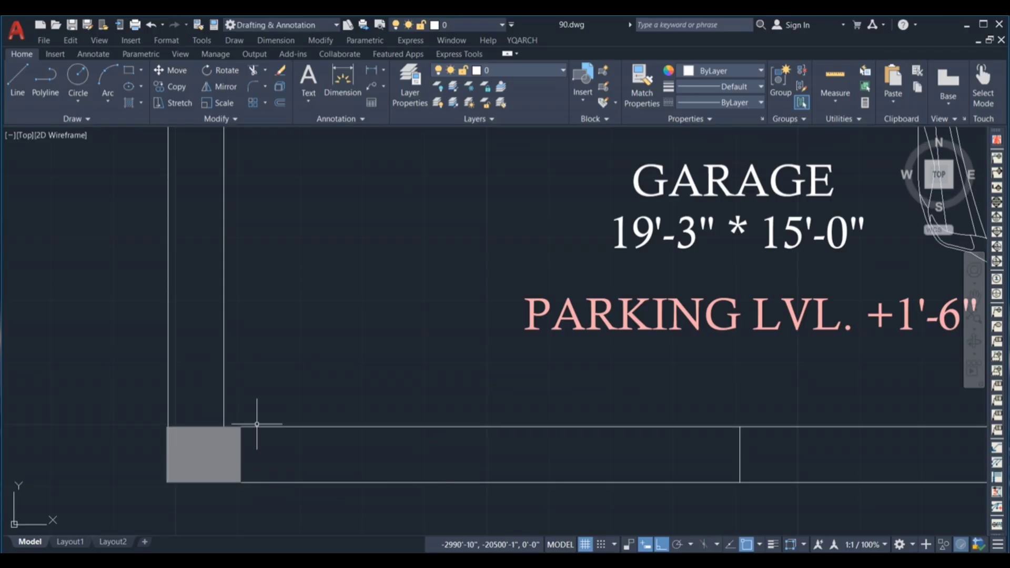
pyautogui.scroll(-2, 254, 450)
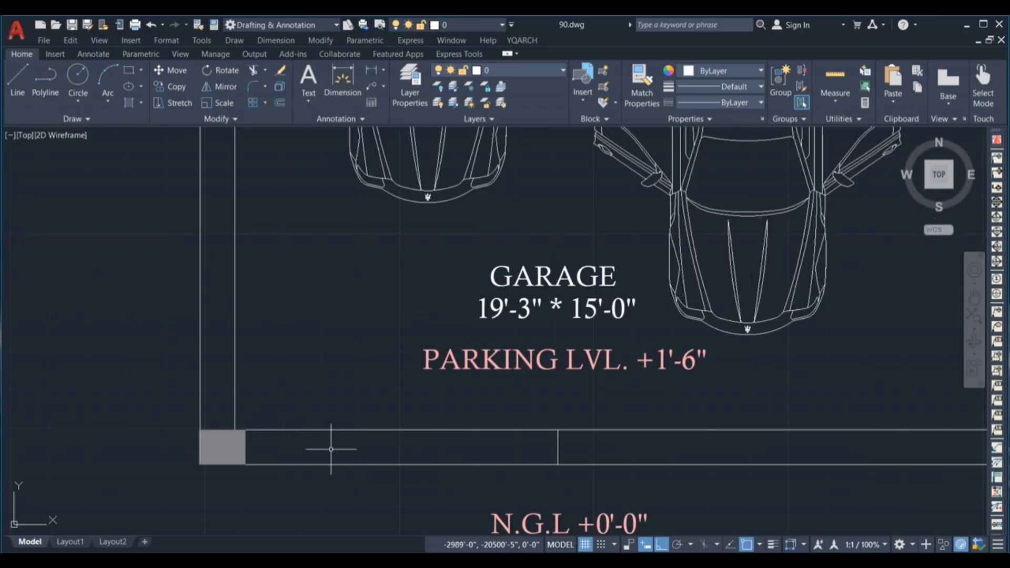
# Step: Copy the column from its lower-right corner to the outer lower-right corner of the garage walls
pyautogui.scroll(-4, 288, 460)
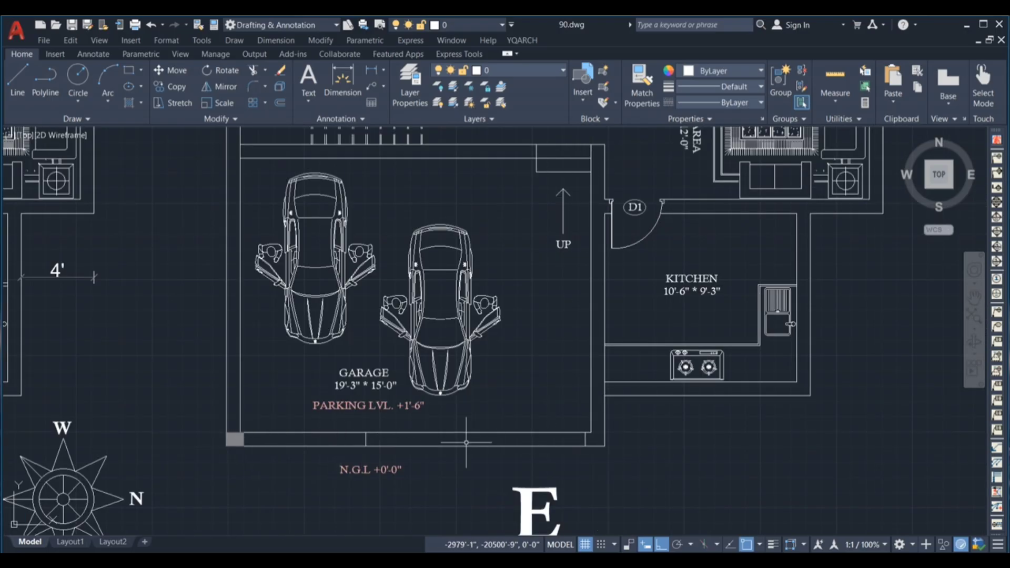
pyautogui.click(215, 421)
pyautogui.click(285, 477)
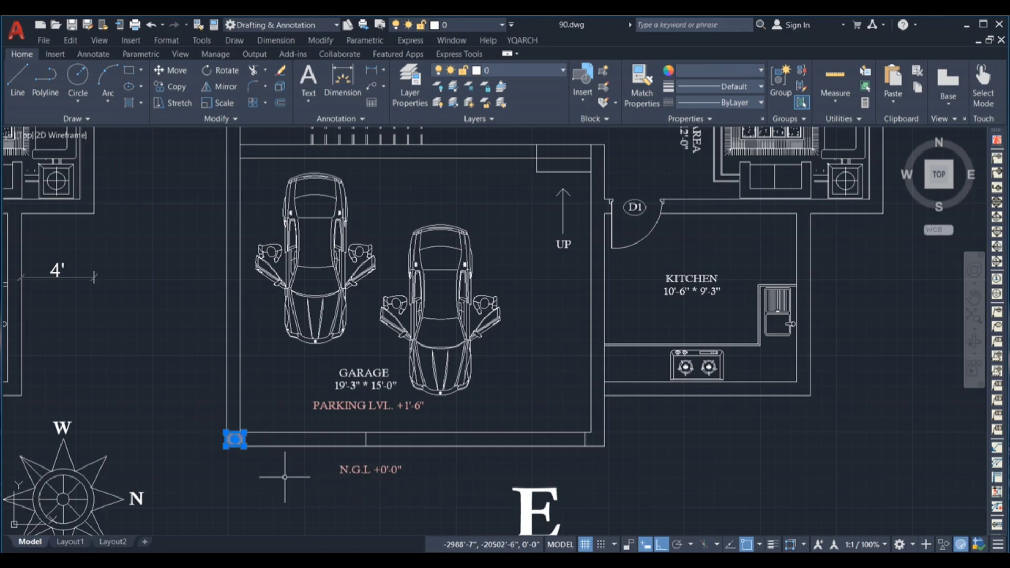
pyautogui.write('co')
pyautogui.press('Return')
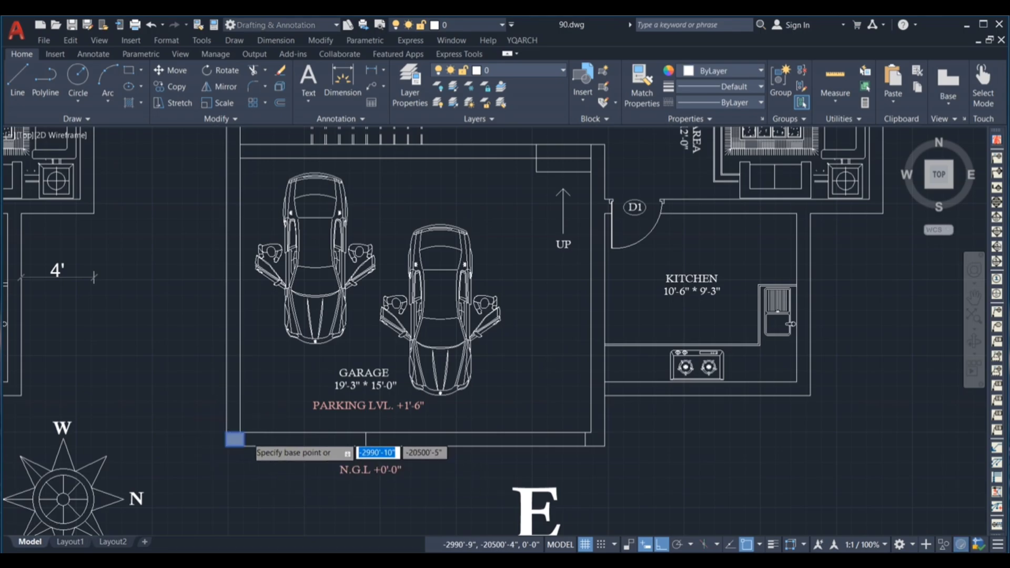
pyautogui.scroll(2, 247, 436)
pyautogui.click(242, 452)
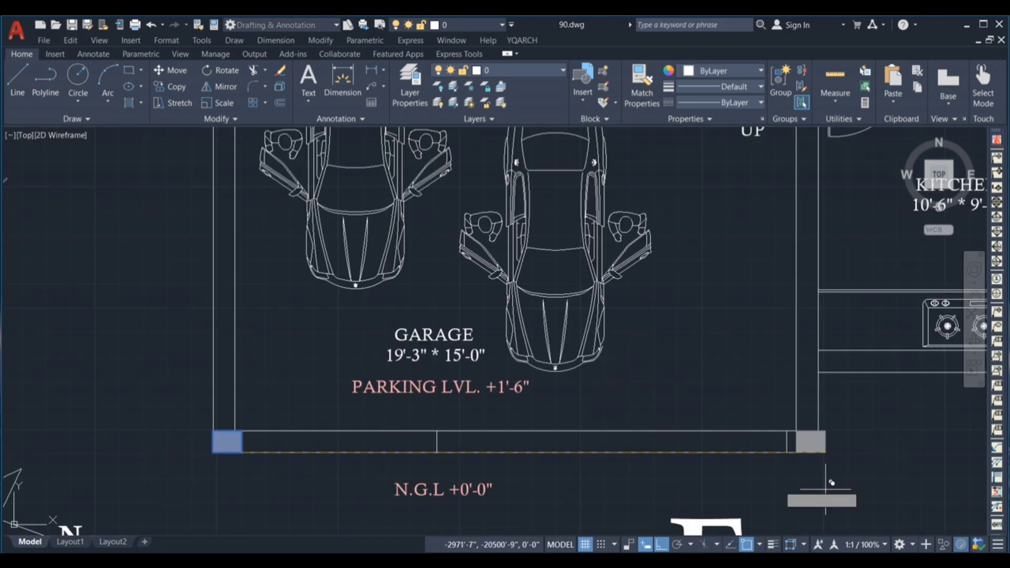
pyautogui.click(818, 452)
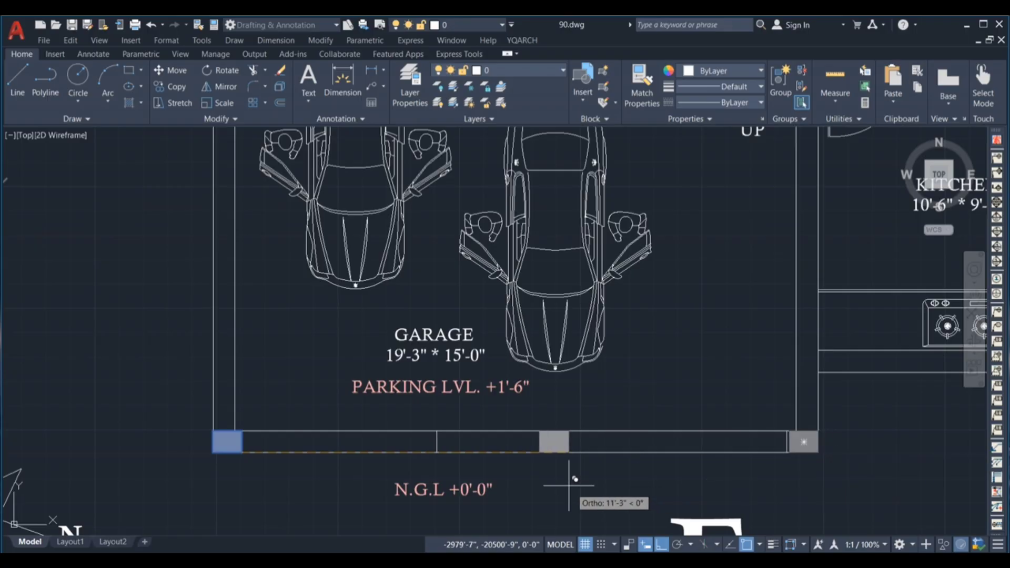
pyautogui.press('Escape')
pyautogui.scroll(-2, 548, 456)
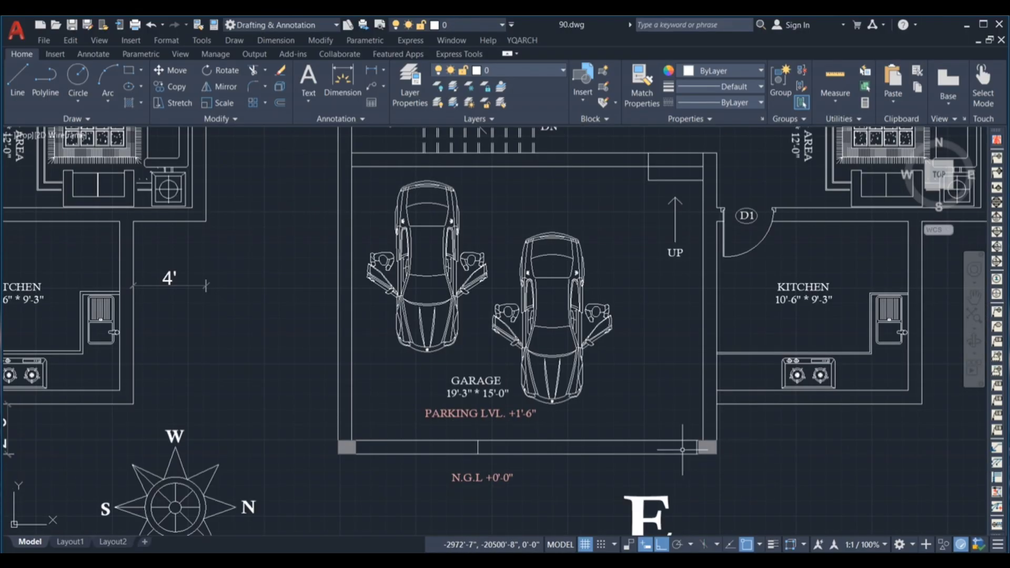
# Step: Examine the garage's rear wall and its two corners for the next pair of columns
pyautogui.scroll(-2, 682, 449)
pyautogui.scroll(3, 699, 273)
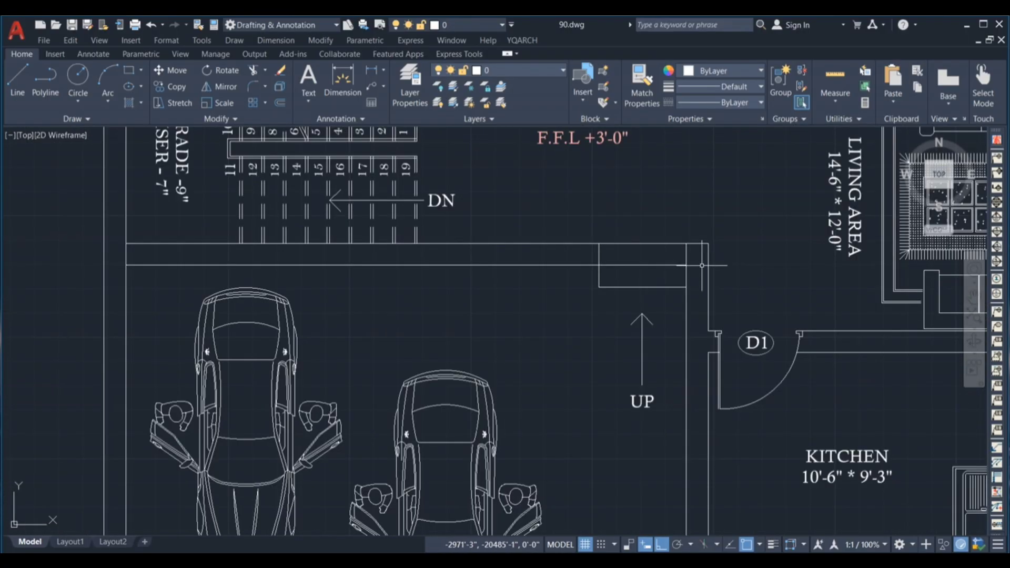
pyautogui.scroll(-2, 510, 261)
pyautogui.scroll(-2, 288, 258)
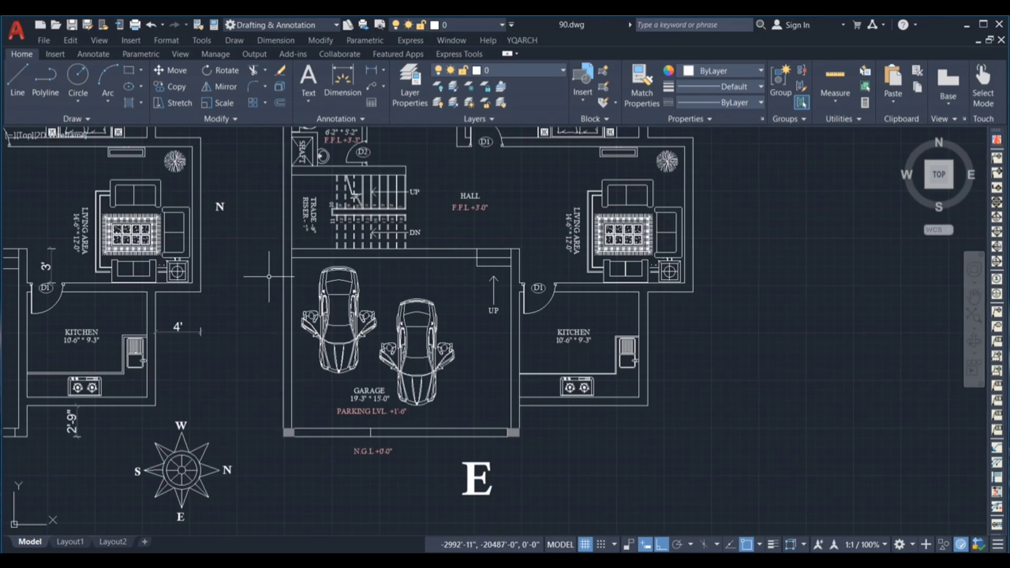
pyautogui.click(267, 252)
pyautogui.click(263, 370)
pyautogui.click(257, 241)
pyautogui.click(259, 259)
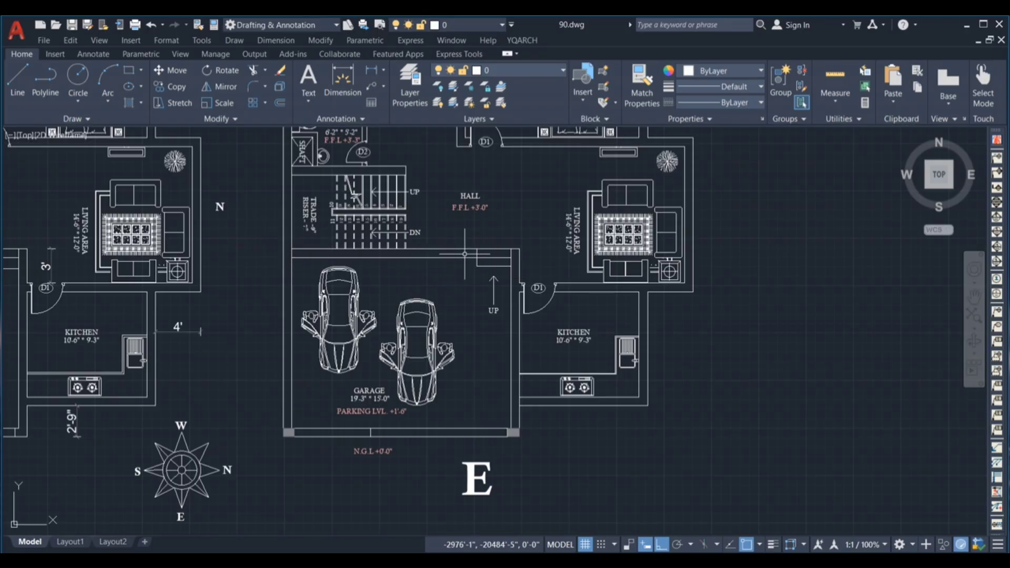
pyautogui.click(551, 245)
pyautogui.click(453, 200)
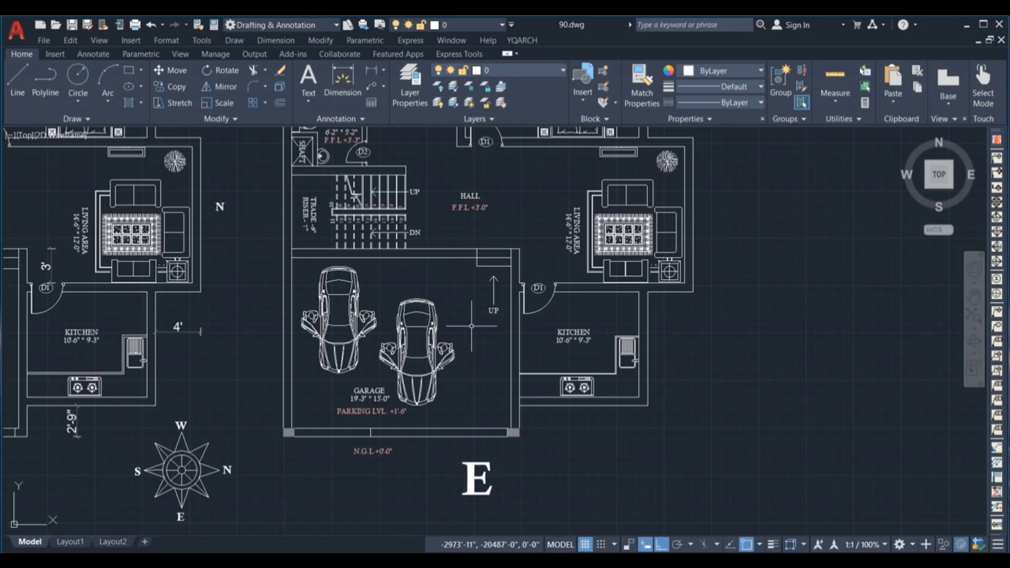
# Step: Copy both front columns straight up to the garage's rear wall corners, using the right column's upper-right corner as base point
pyautogui.click(264, 398)
pyautogui.click(315, 452)
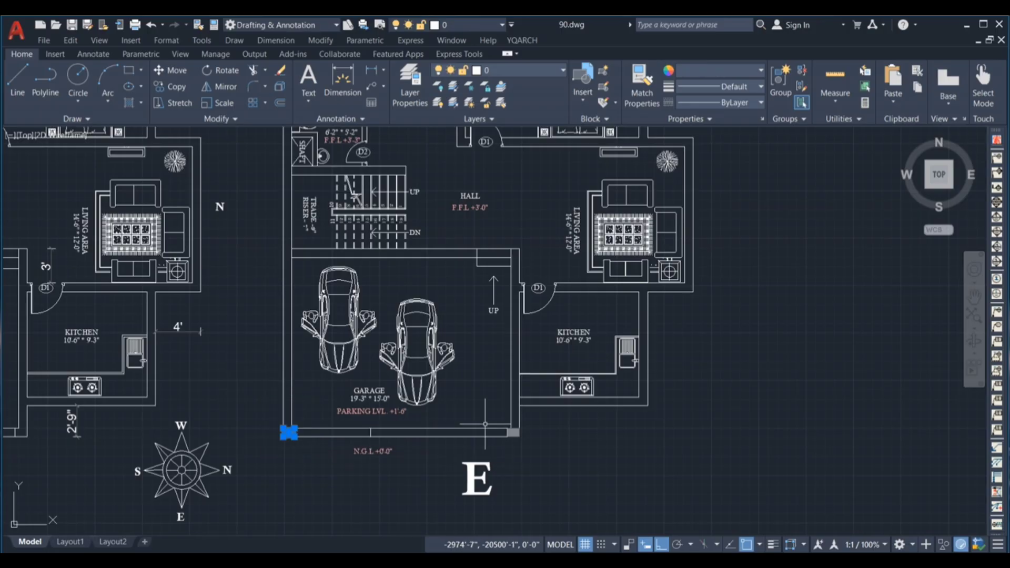
pyautogui.scroll(6, 526, 429)
pyautogui.scroll(2, 466, 411)
pyautogui.click(507, 404)
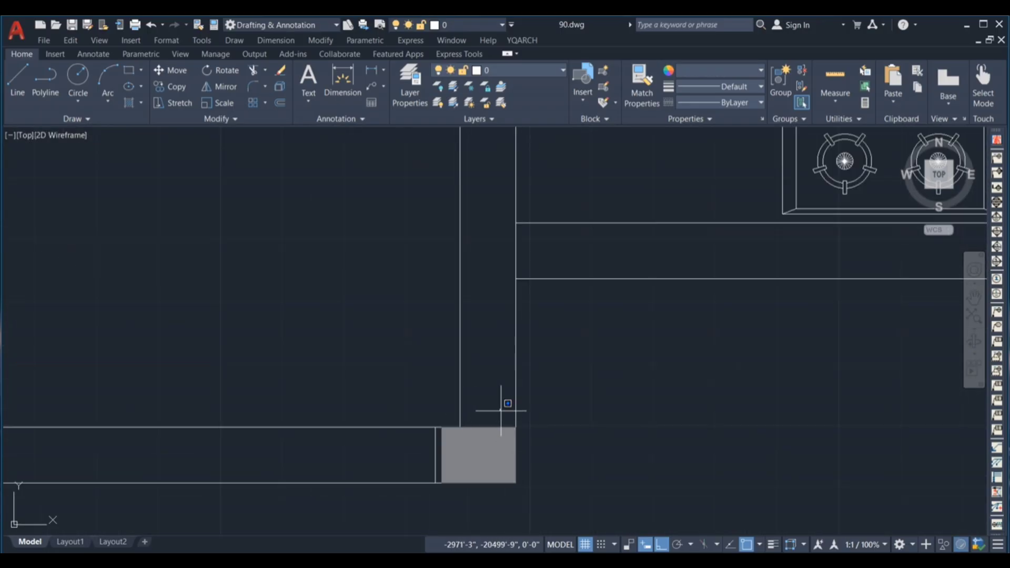
pyautogui.click(476, 442)
pyautogui.write('o')
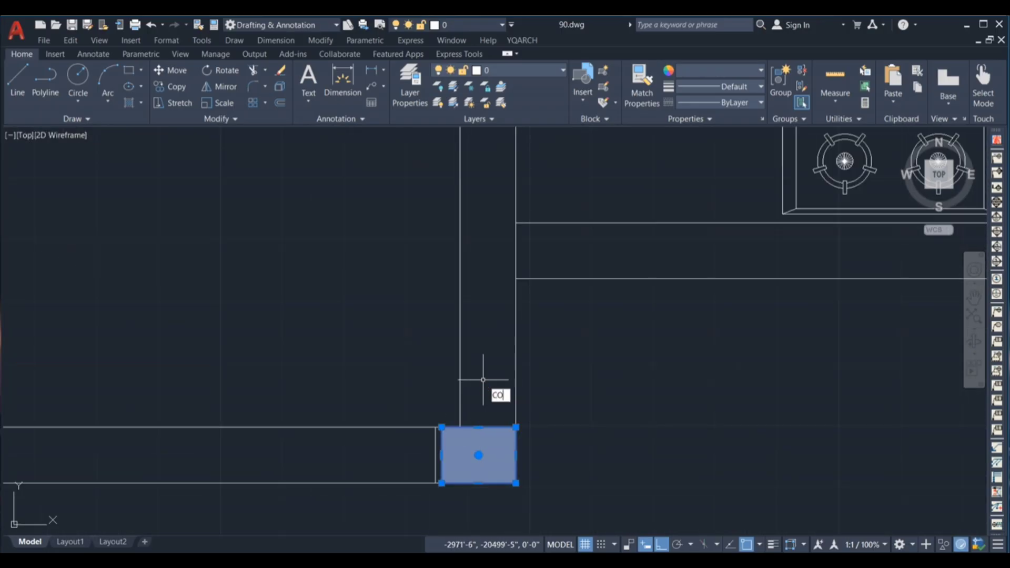
pyautogui.press('Return')
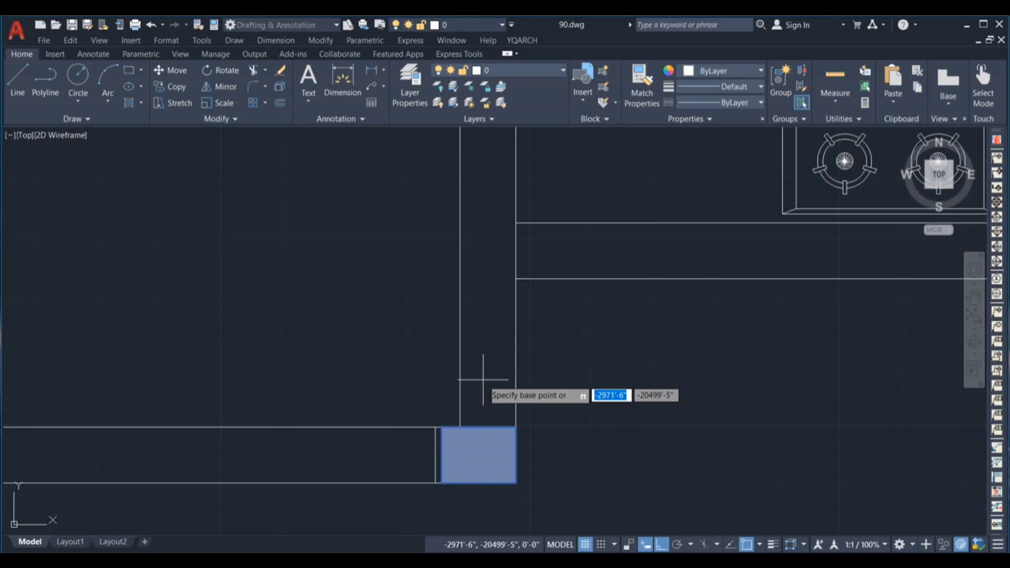
pyautogui.click(515, 426)
pyautogui.scroll(-8, 514, 425)
pyautogui.scroll(6, 488, 276)
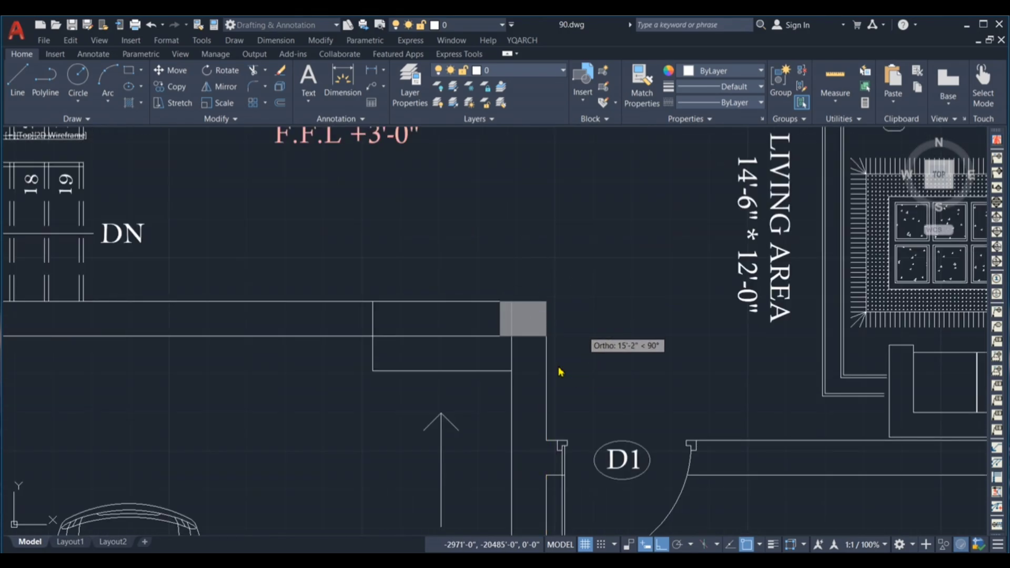
# Step: Examine both floor plans, then the garage's side walls and the adjoining kitchen, for intermediate column positions
pyautogui.scroll(-6, 581, 295)
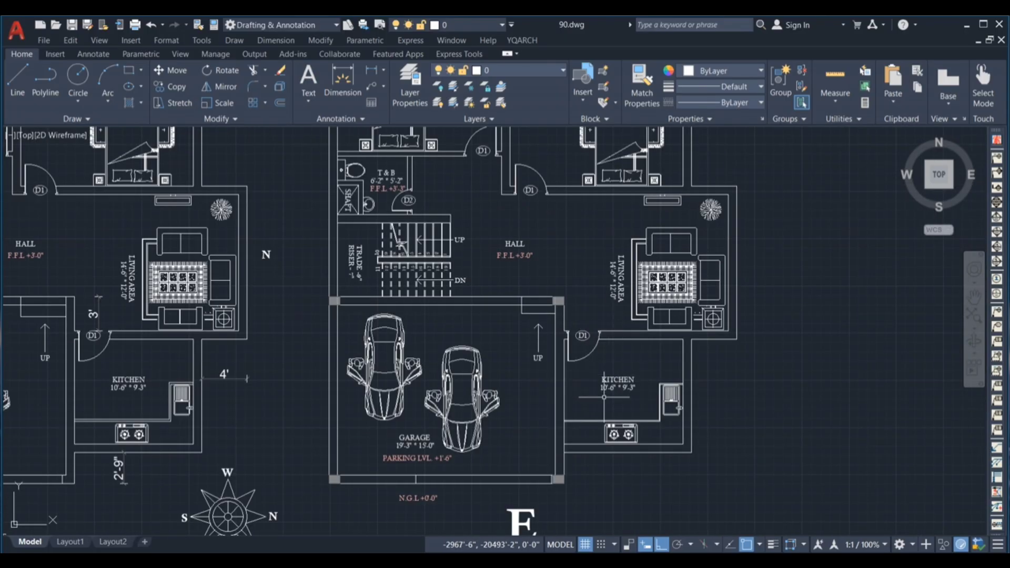
pyautogui.scroll(-6, 521, 332)
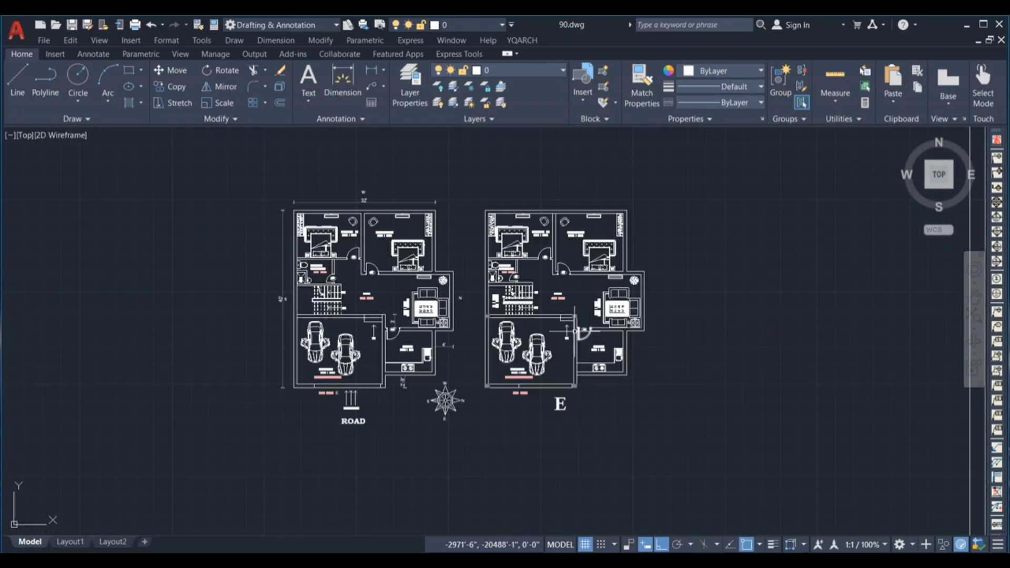
pyautogui.scroll(3, 305, 326)
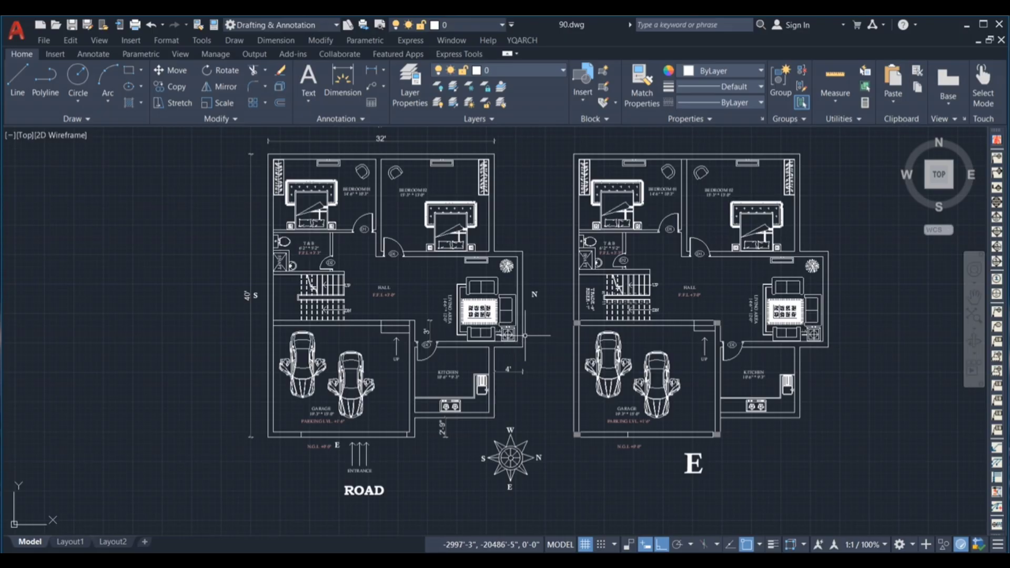
pyautogui.scroll(-3, 440, 338)
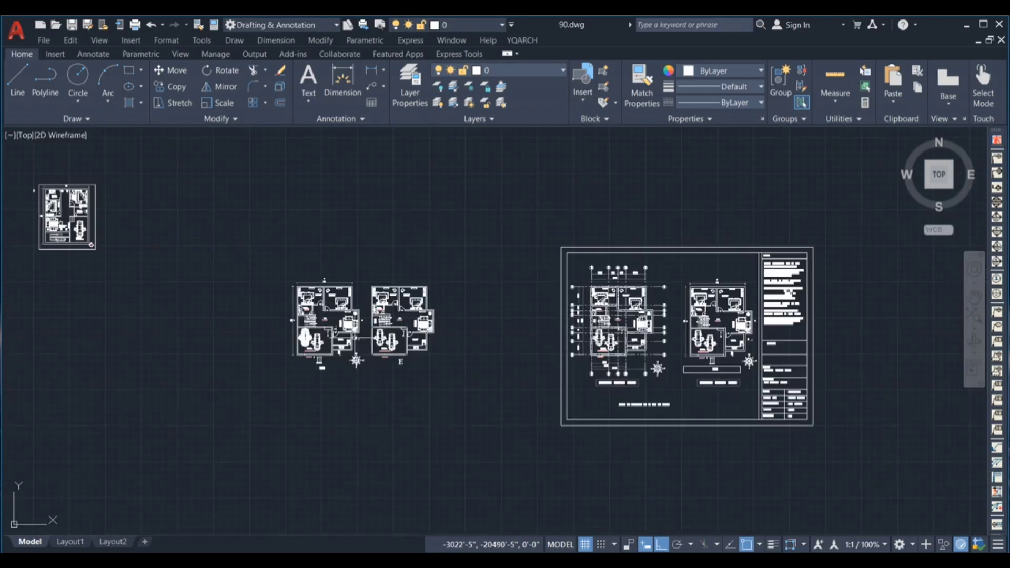
pyautogui.scroll(10, 629, 319)
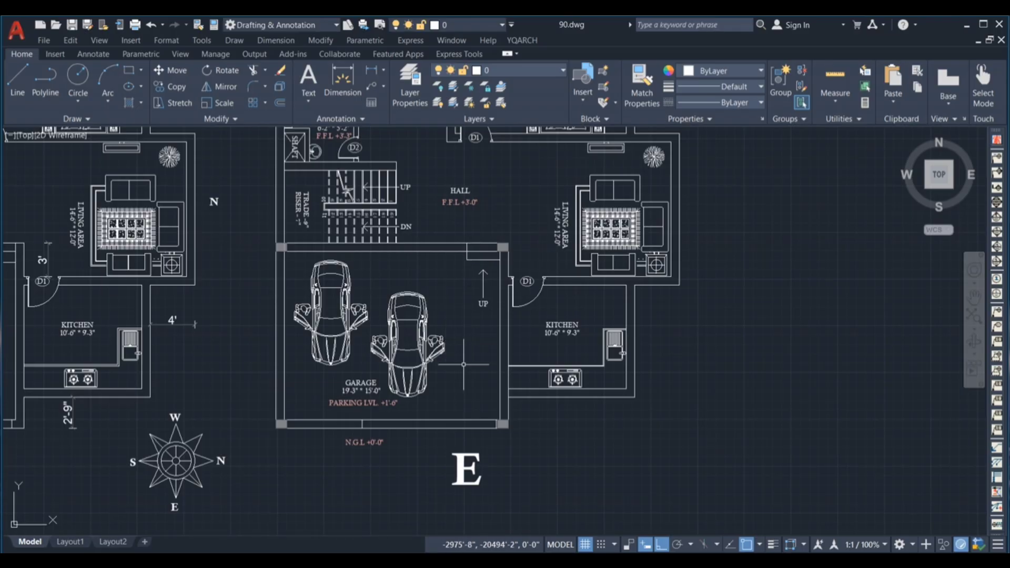
pyautogui.scroll(2, 524, 409)
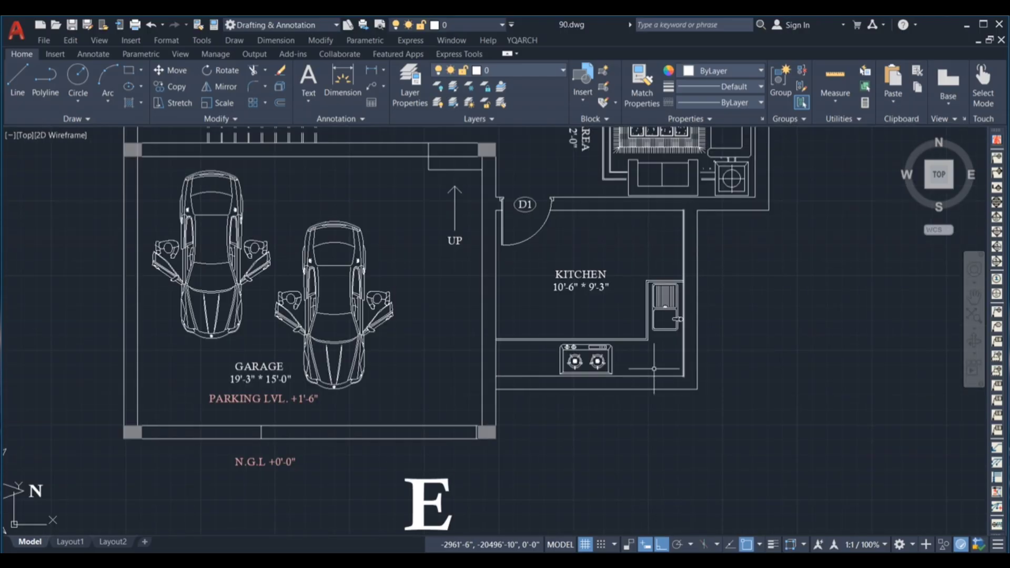
pyautogui.scroll(-2, 521, 312)
pyautogui.scroll(2, 595, 275)
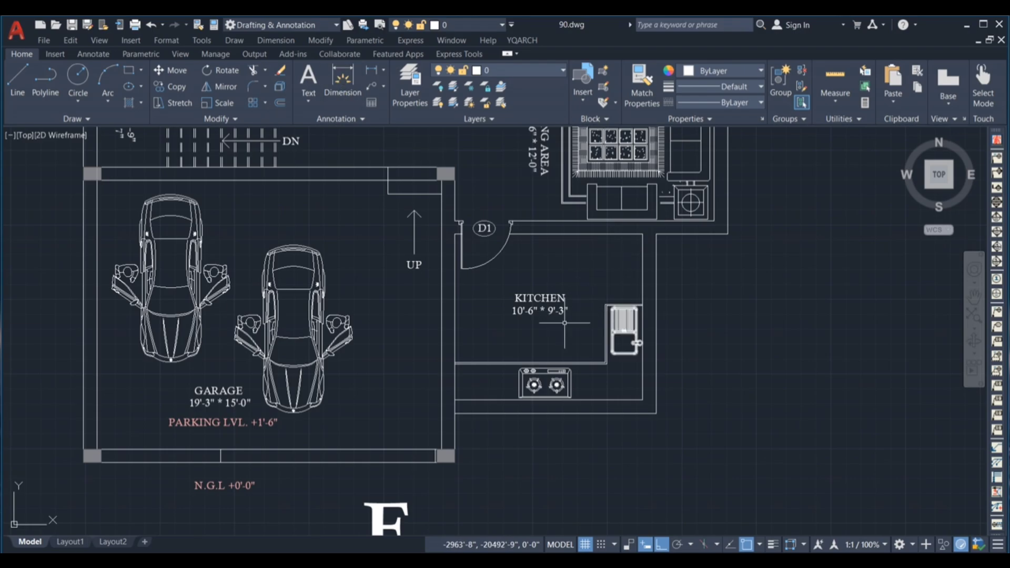
pyautogui.click(46, 293)
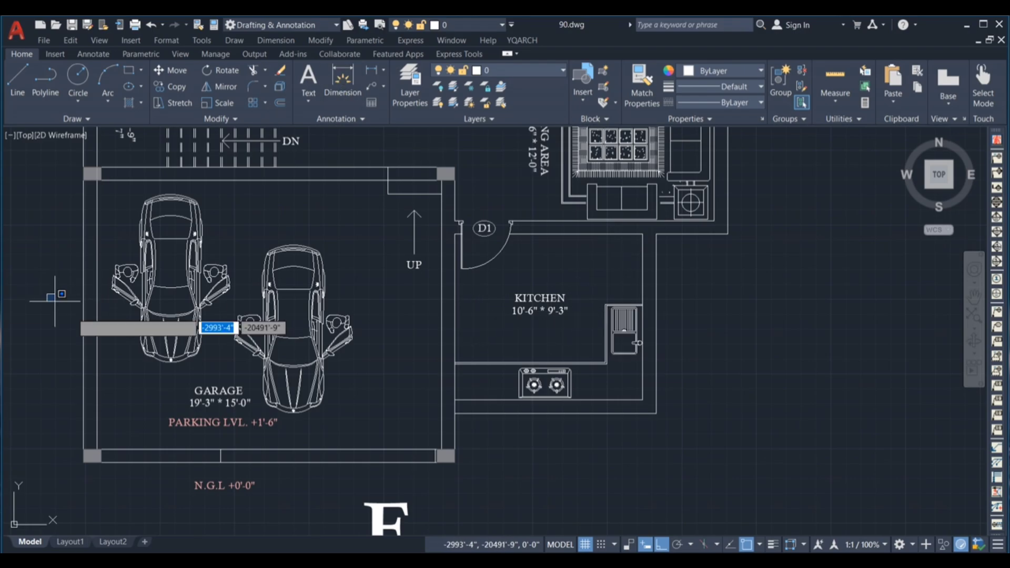
pyautogui.click(471, 357)
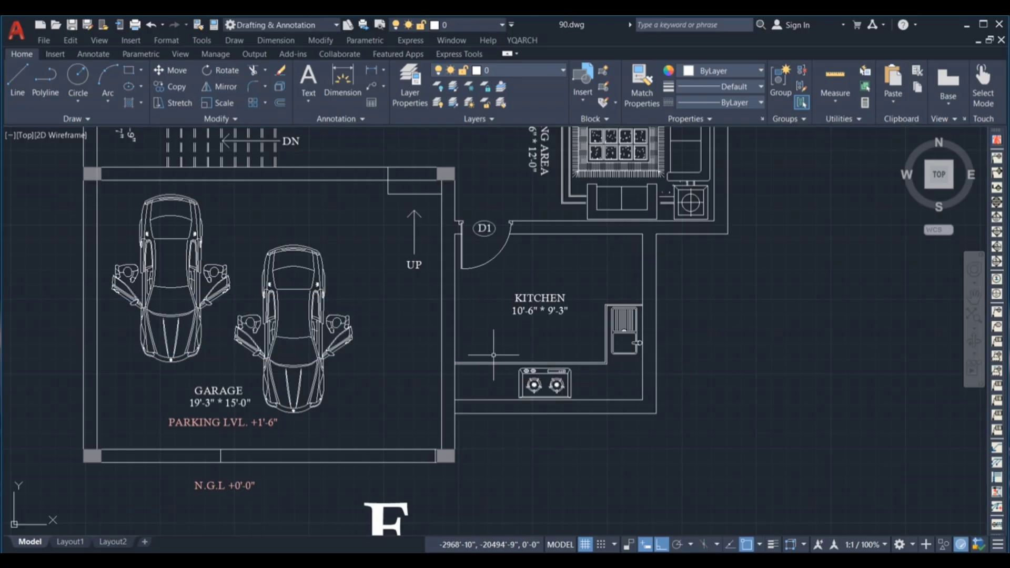
# Step: Draw a 9" by 9" rectangle in the empty space beside the kitchen
pyautogui.scroll(-4, 493, 355)
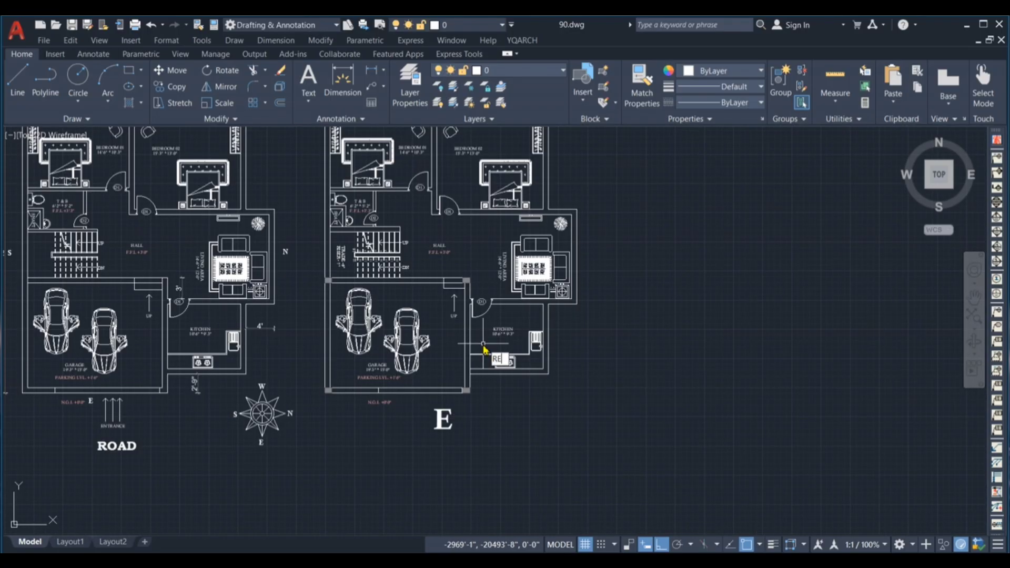
pyautogui.press('Return')
pyautogui.click(592, 326)
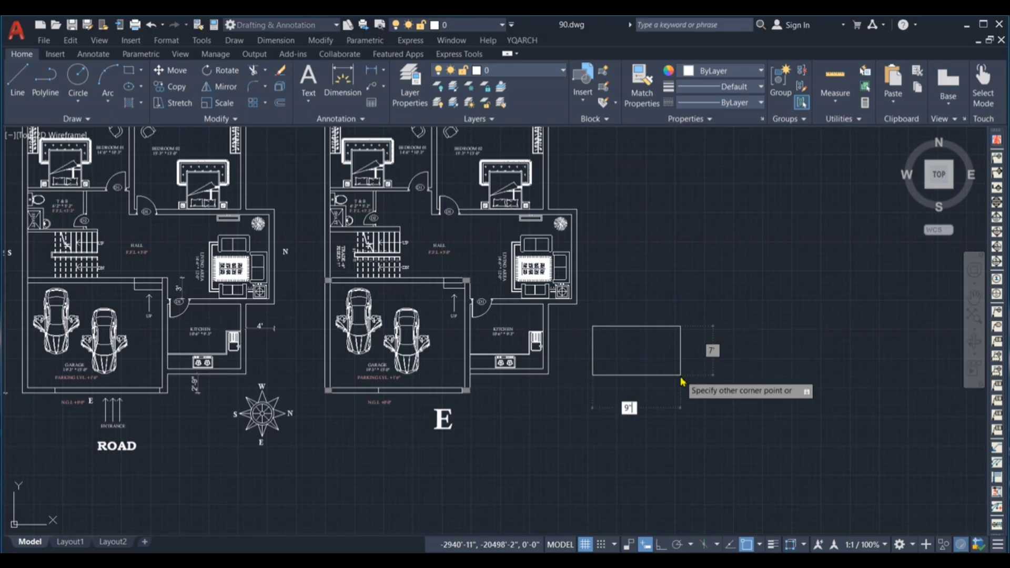
pyautogui.press('Tab')
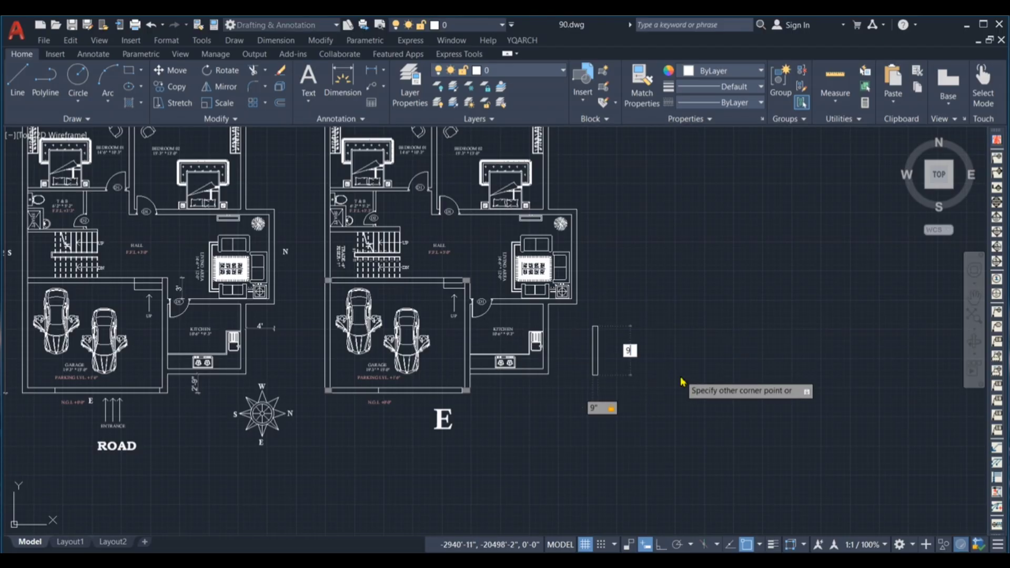
pyautogui.press('Return')
# Step: Color the 9" square dark grey (99,100,102) and fill it with a solid hatch in 147,149,152
pyautogui.scroll(5, 651, 385)
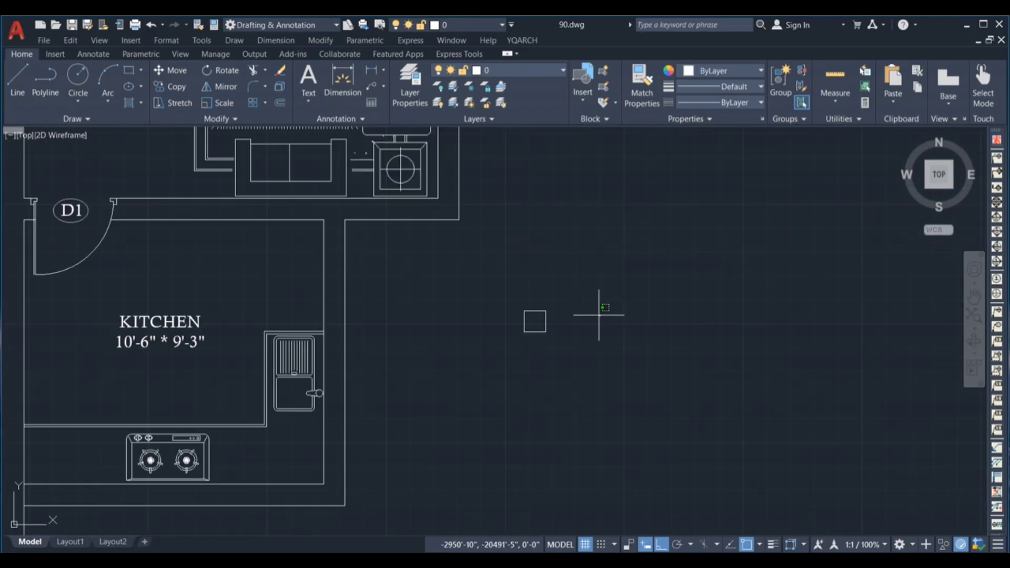
pyautogui.moveTo(598, 315); pyautogui.dragTo(476, 348)
pyautogui.click(715, 70)
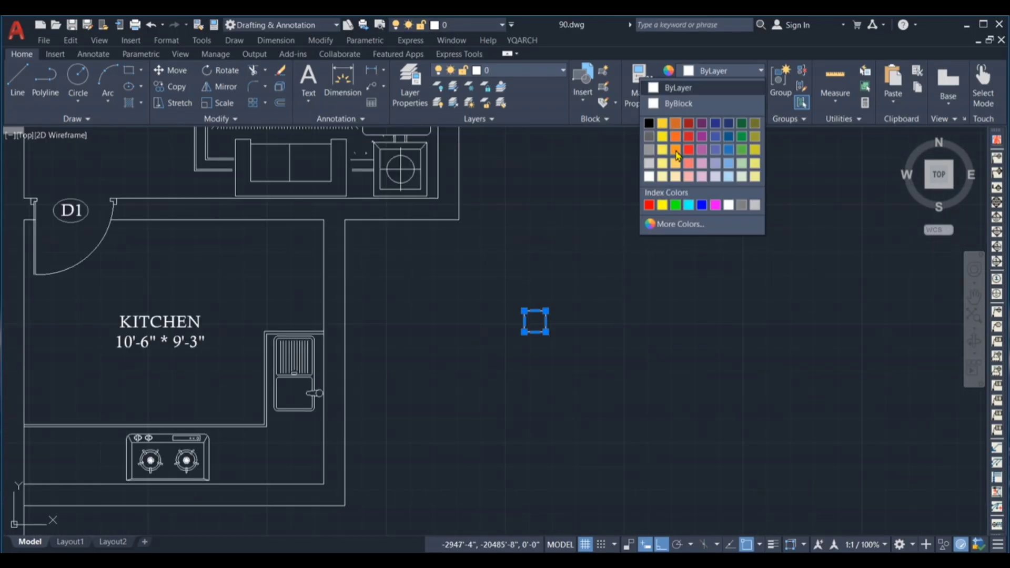
pyautogui.click(651, 140)
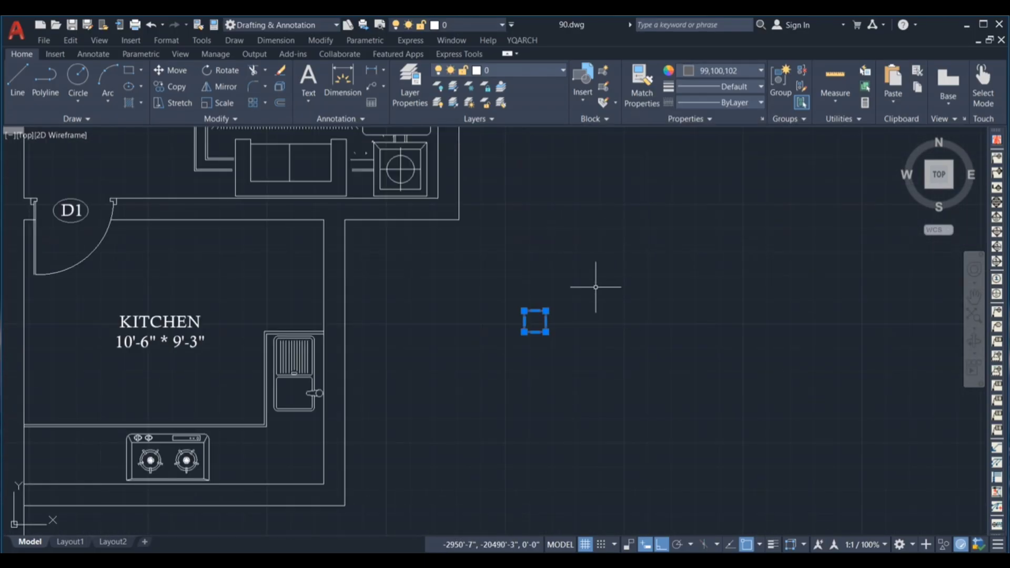
pyautogui.write('h')
pyautogui.press('Return')
pyautogui.click(541, 322)
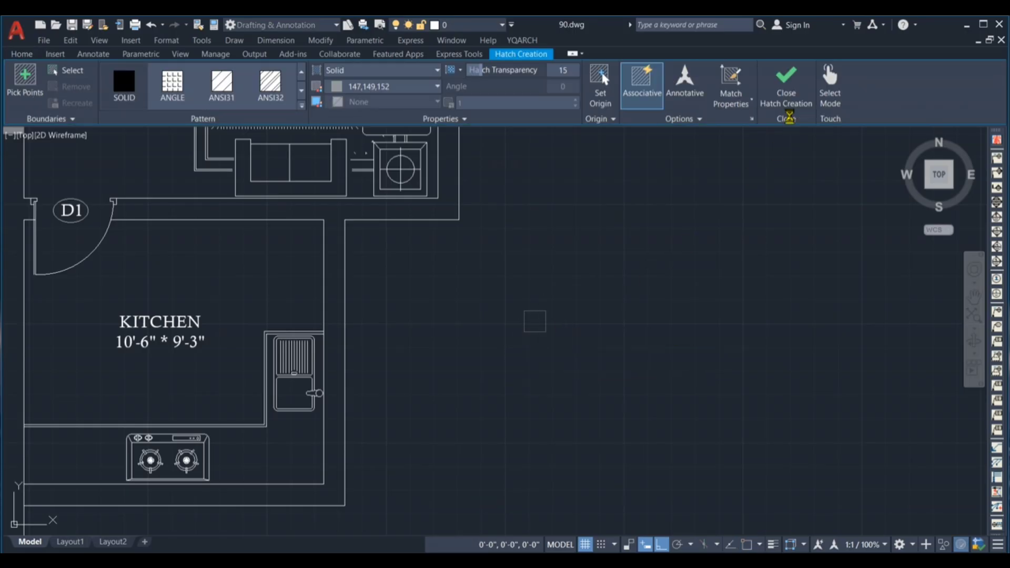
pyautogui.click(786, 106)
# Step: Move the hatched 9" square by the midpoint of its right side onto the middle of the garage's right wall
pyautogui.click(580, 279)
pyautogui.click(523, 376)
pyautogui.write('m')
pyautogui.press('Return')
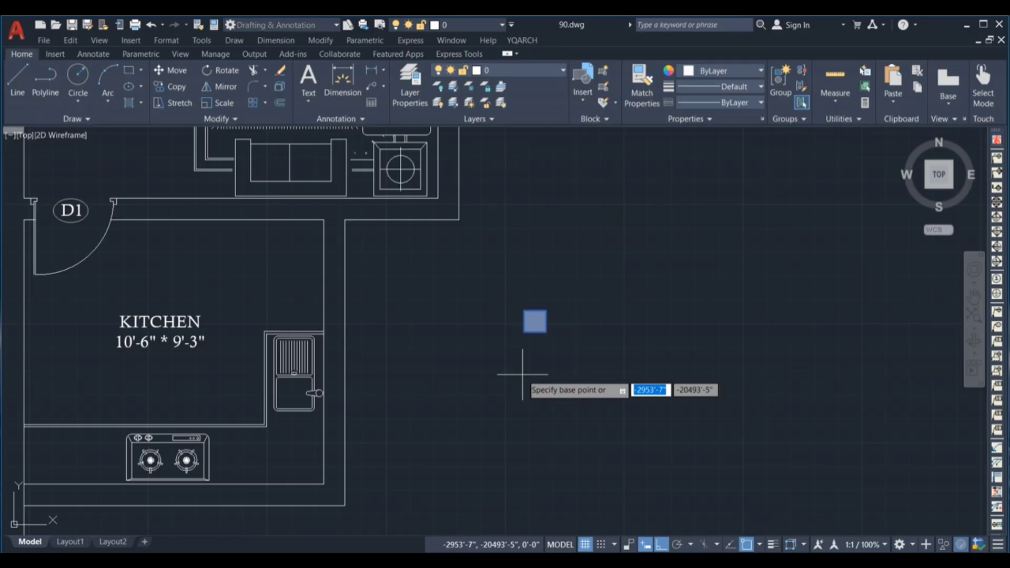
pyautogui.click(545, 321)
pyautogui.scroll(-4, 615, 333)
pyautogui.scroll(3, 357, 321)
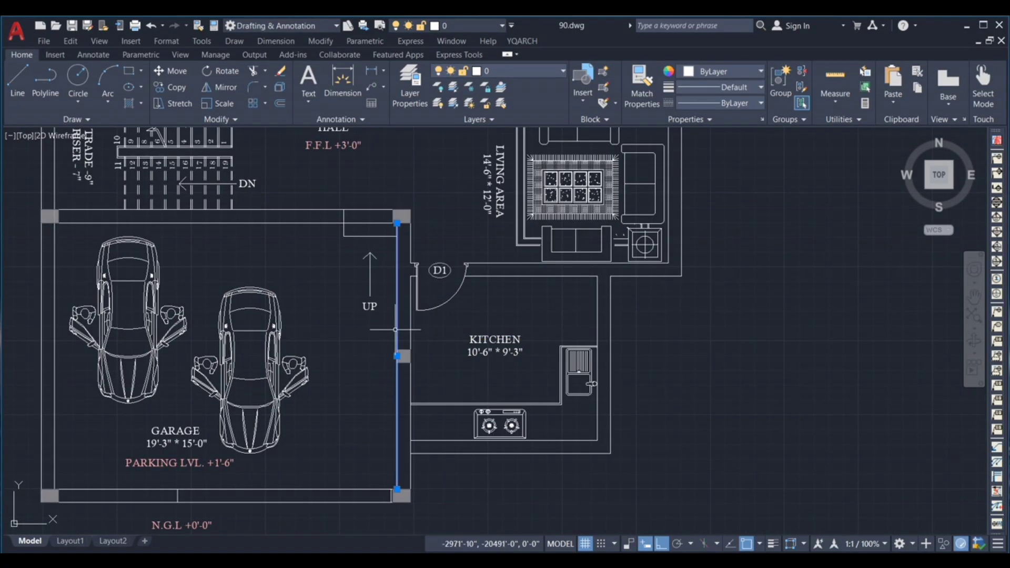
# Step: Copy the 9" column horizontally from the garage's right wall to the matching position in its left wall
pyautogui.click(409, 363)
pyautogui.click(387, 342)
pyautogui.click(421, 368)
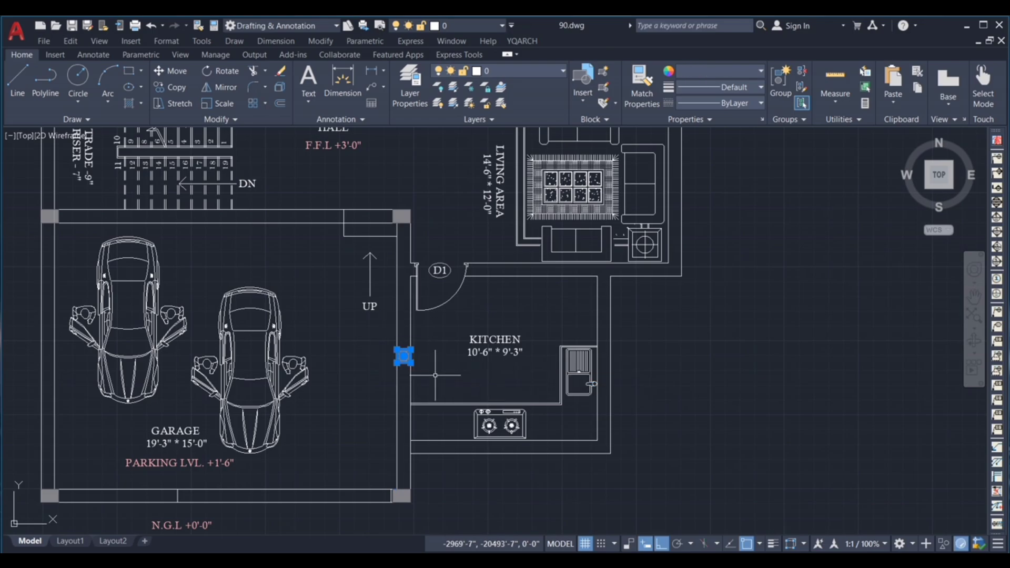
pyautogui.write('co')
pyautogui.press('Return')
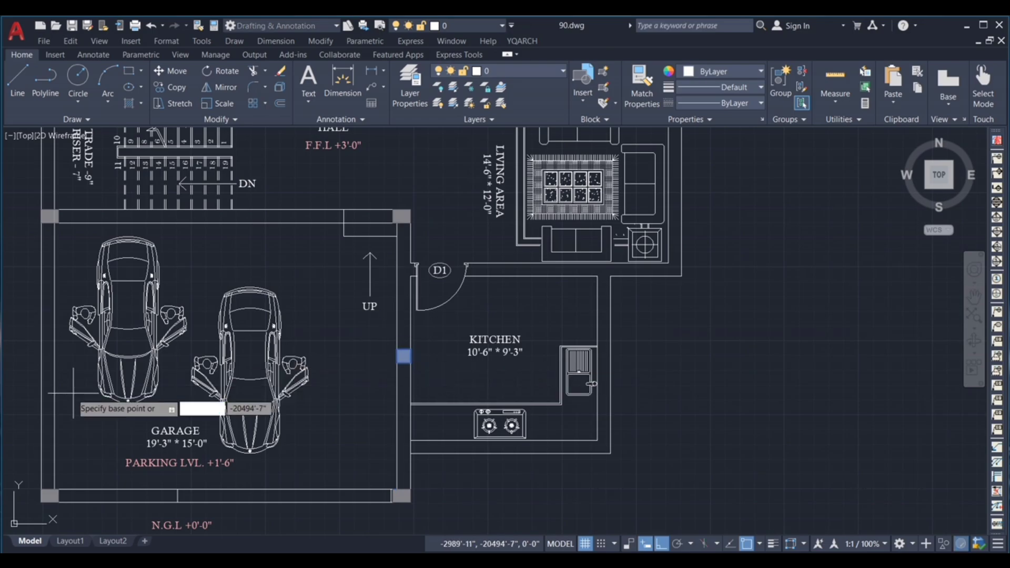
pyautogui.click(403, 357)
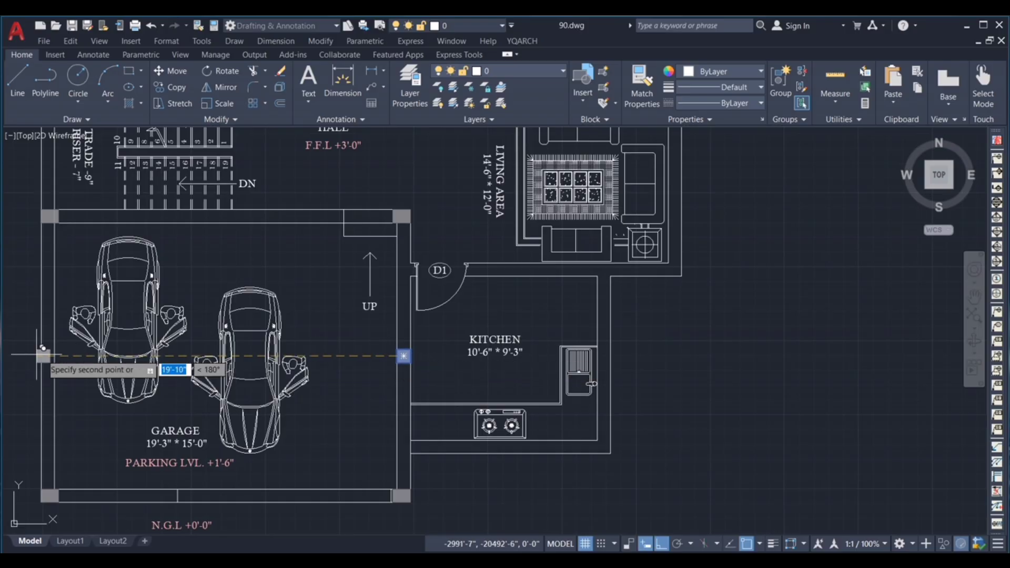
pyautogui.click(39, 356)
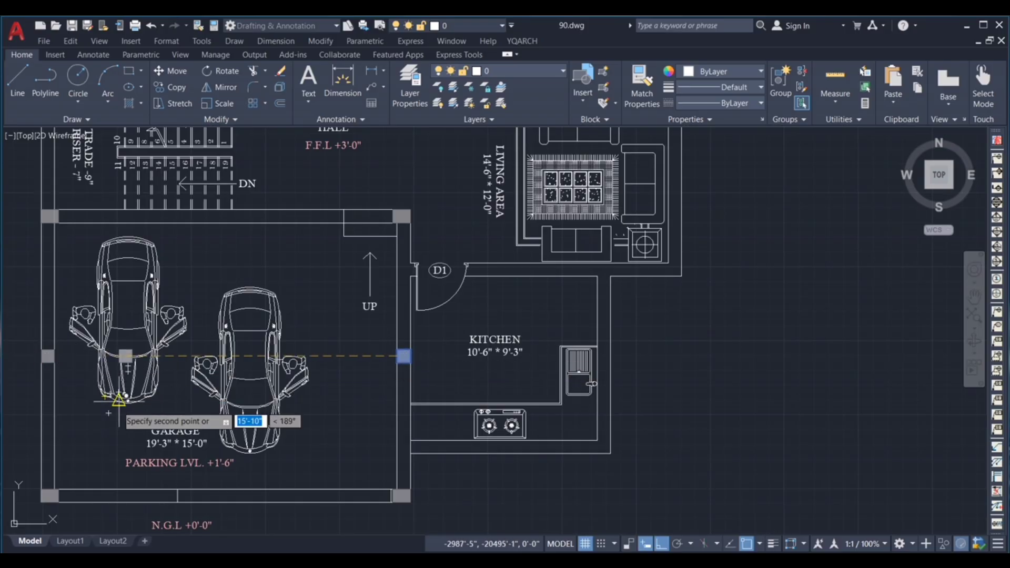
pyautogui.press('Escape')
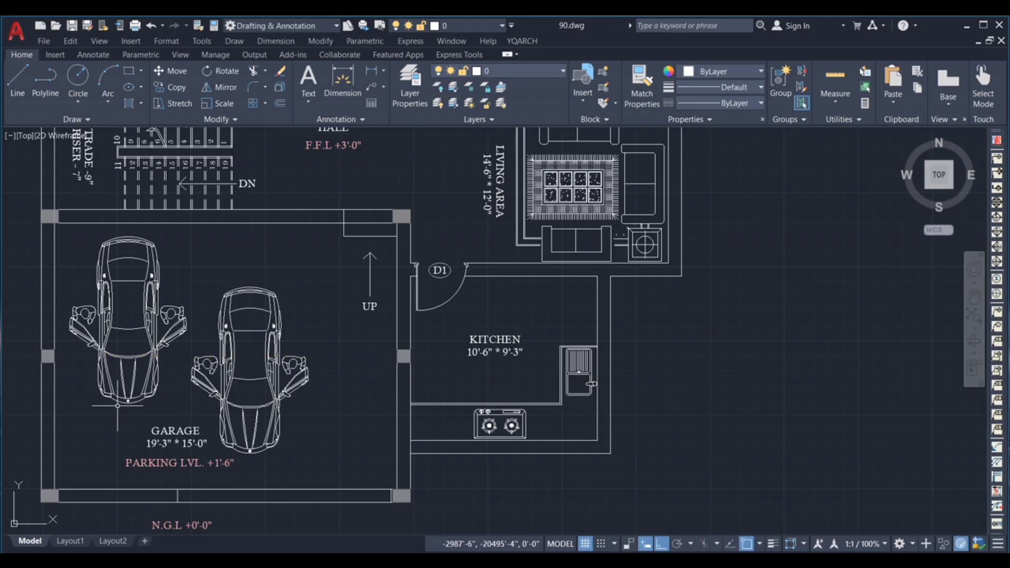
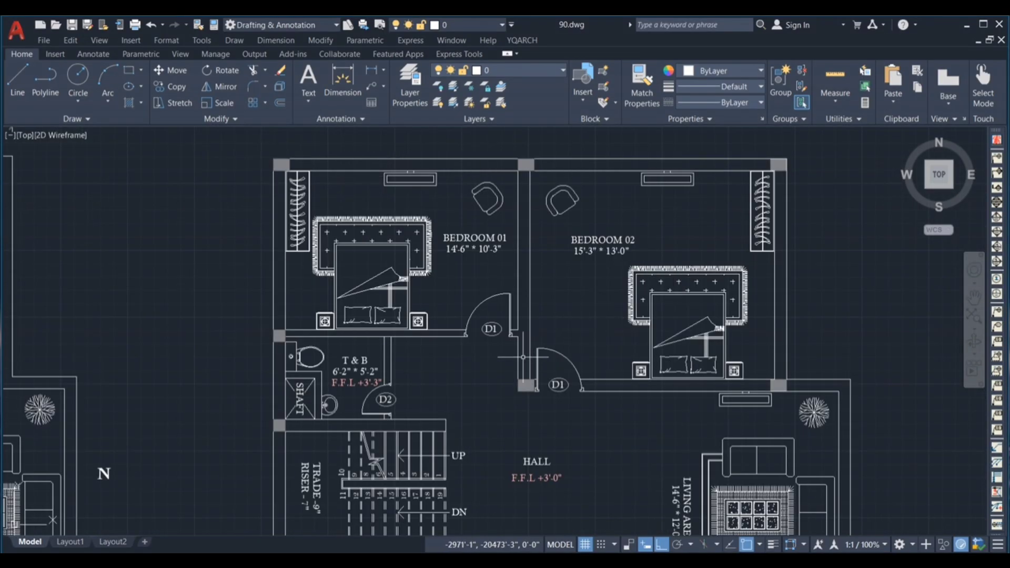
pyautogui.scroll(-3, 515, 342)
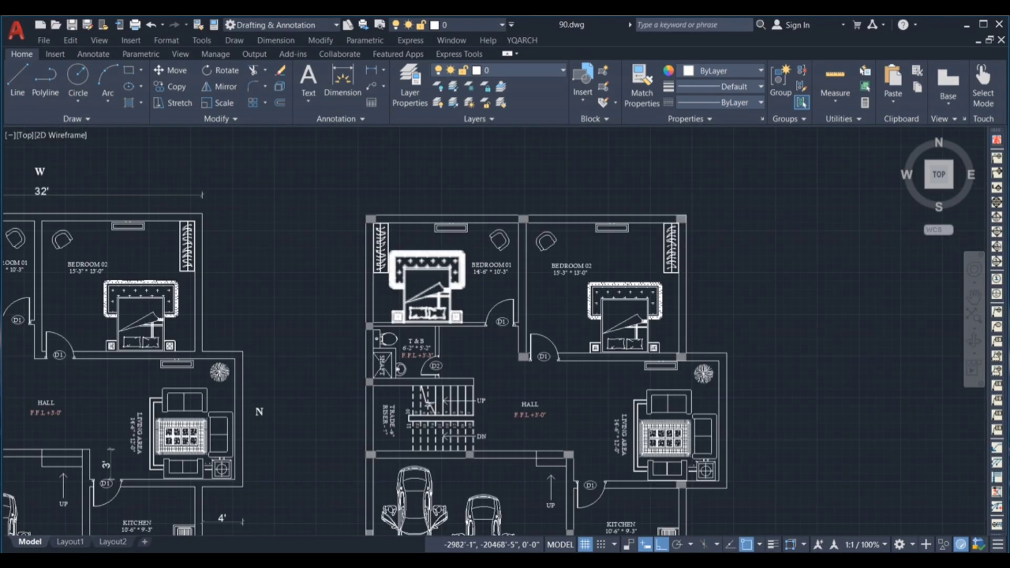
pyautogui.scroll(-2, 427, 251)
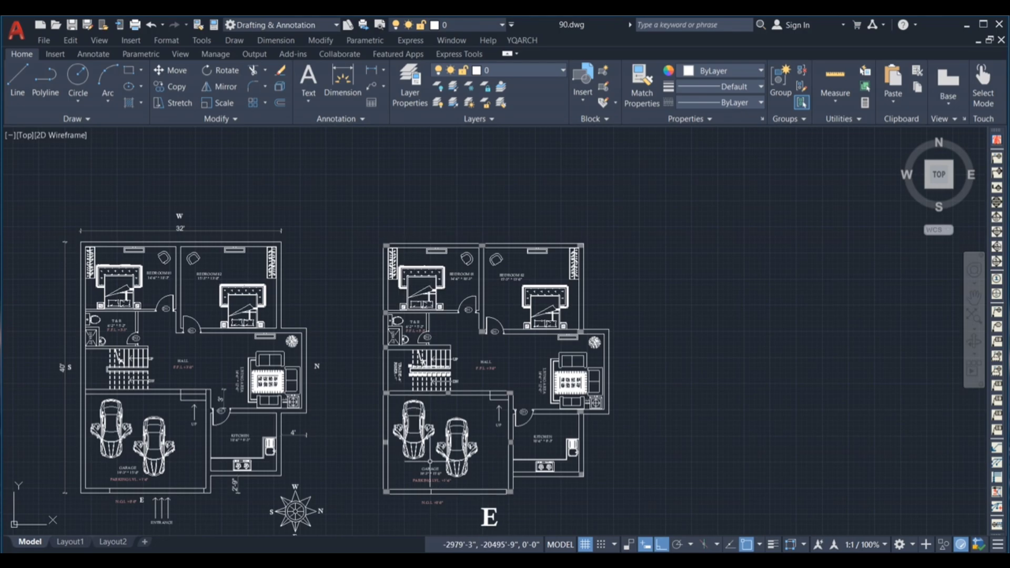
# Step: Draw vertical construction lines through the centres of the garage's front-left and front-right corner columns
pyautogui.press('Return')
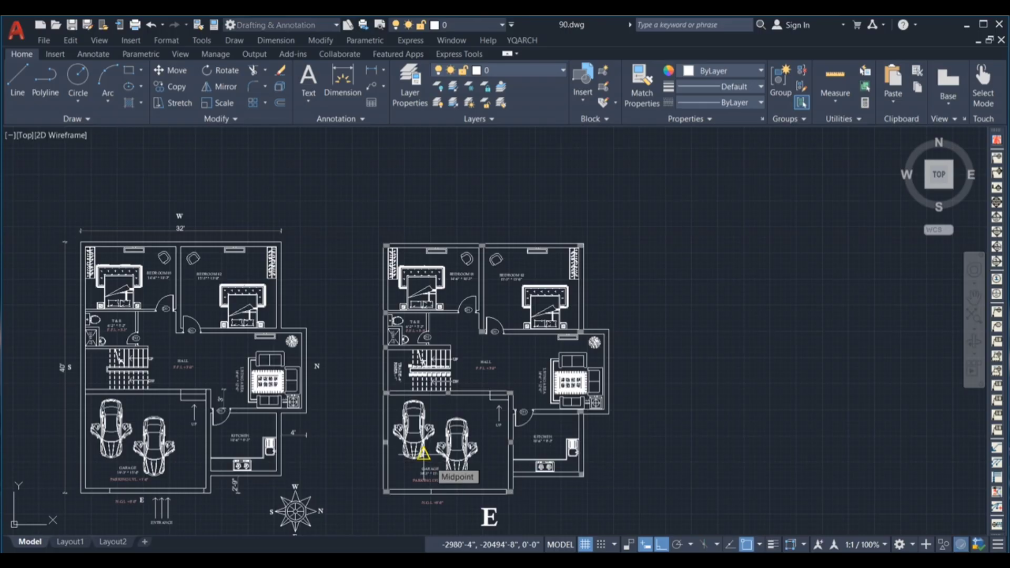
pyautogui.press('Escape')
pyautogui.write('v')
pyautogui.press('Return')
pyautogui.scroll(3, 388, 522)
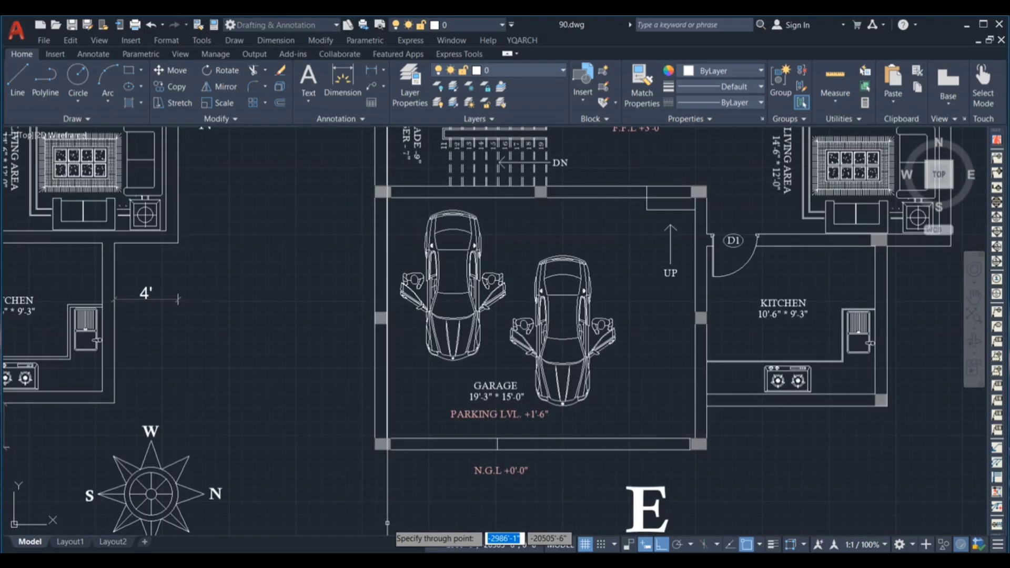
pyautogui.scroll(2, 361, 425)
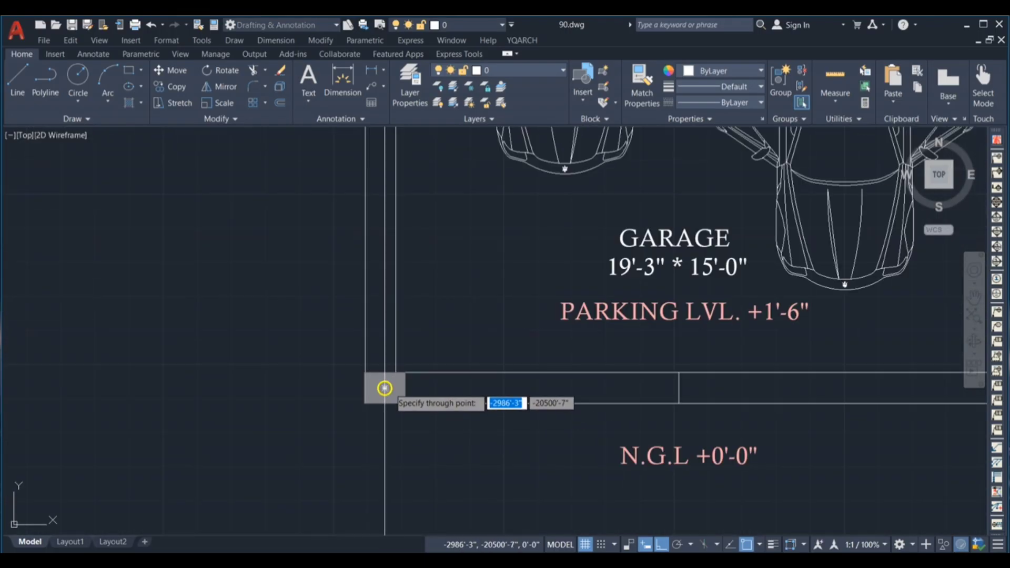
pyautogui.scroll(-3, 336, 383)
pyautogui.scroll(2, 638, 384)
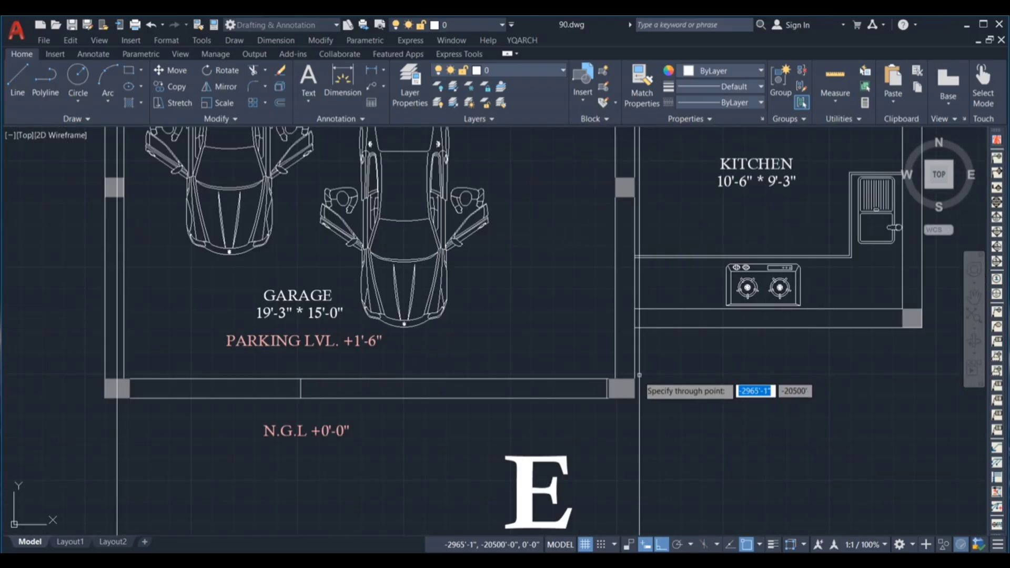
pyautogui.scroll(-4, 491, 390)
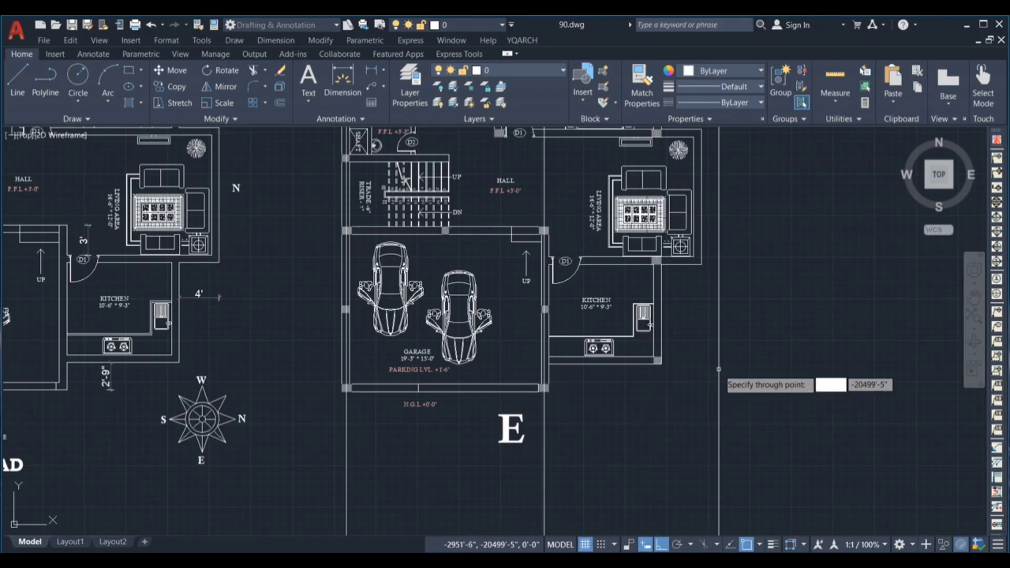
# Step: Add vertical construction lines through the centres of the kitchen's outer corner column, the staircase column and the column between the bedrooms
pyautogui.scroll(4, 640, 365)
pyautogui.scroll(-4, 638, 357)
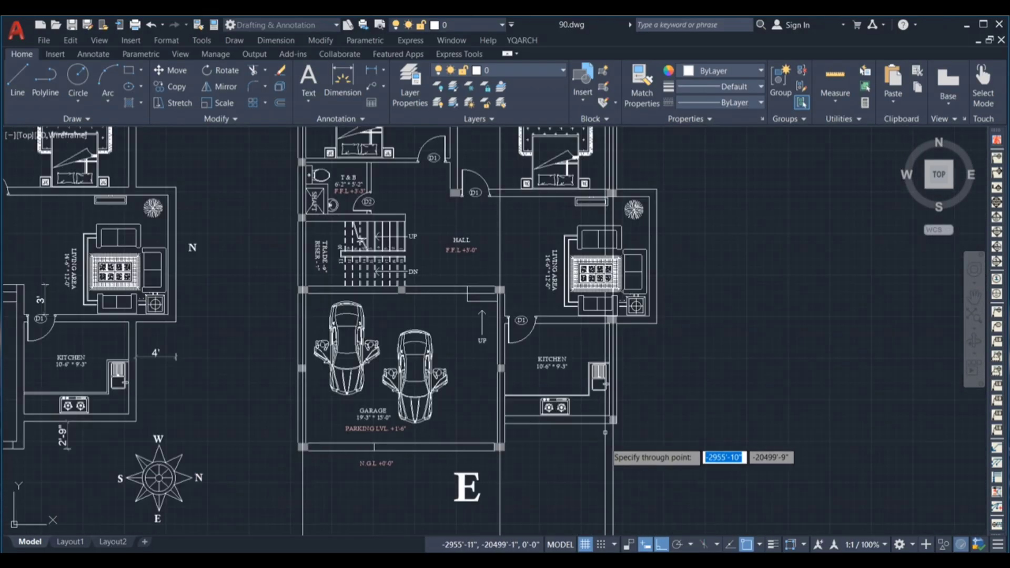
pyautogui.scroll(4, 473, 348)
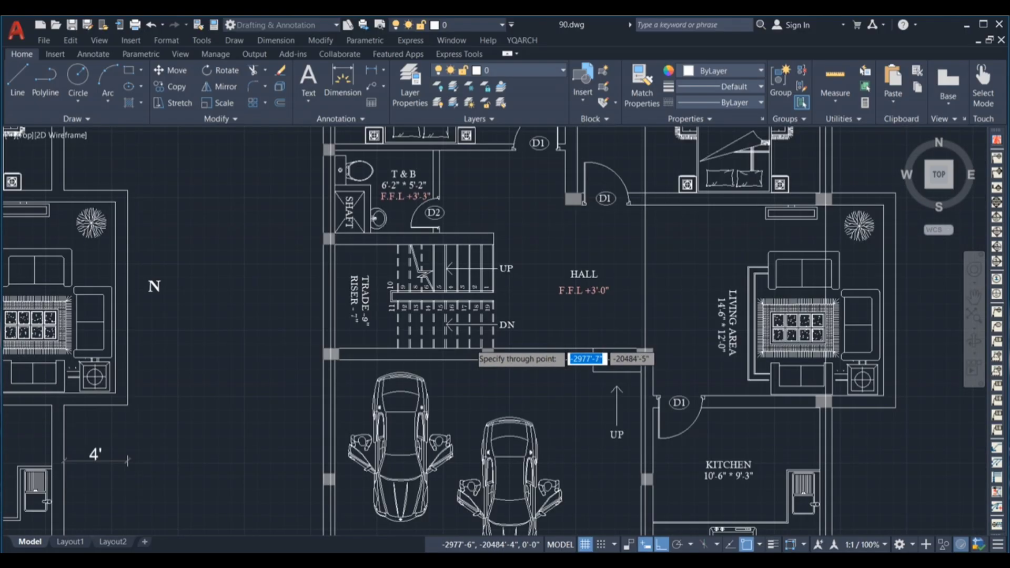
pyautogui.scroll(2, 487, 354)
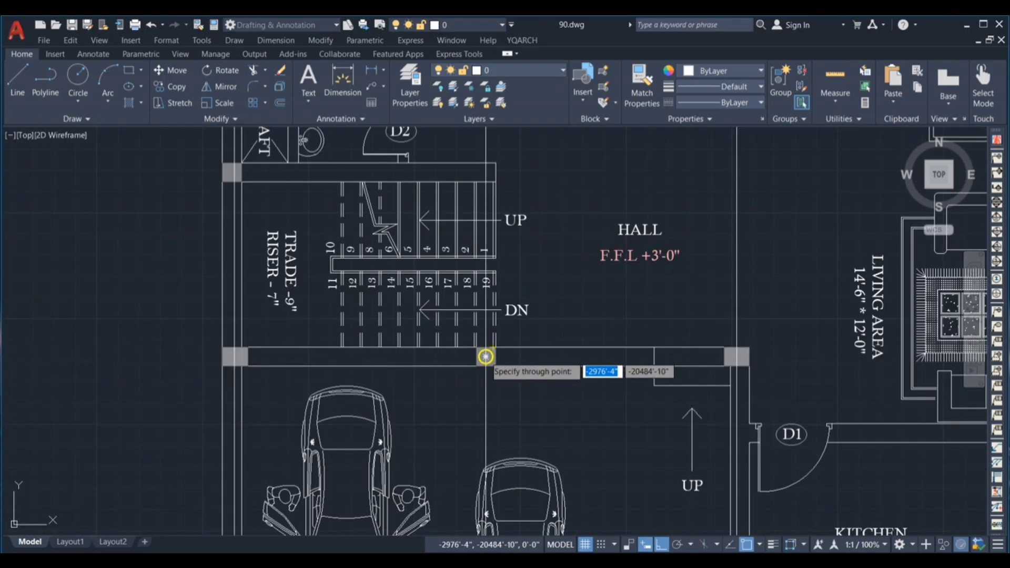
pyautogui.scroll(-4, 507, 397)
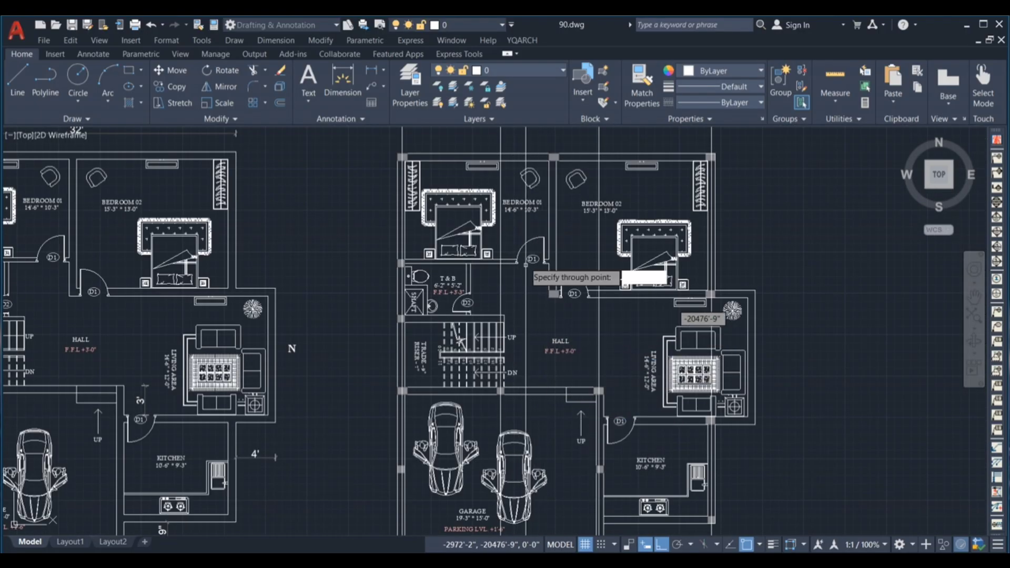
pyautogui.scroll(3, 571, 195)
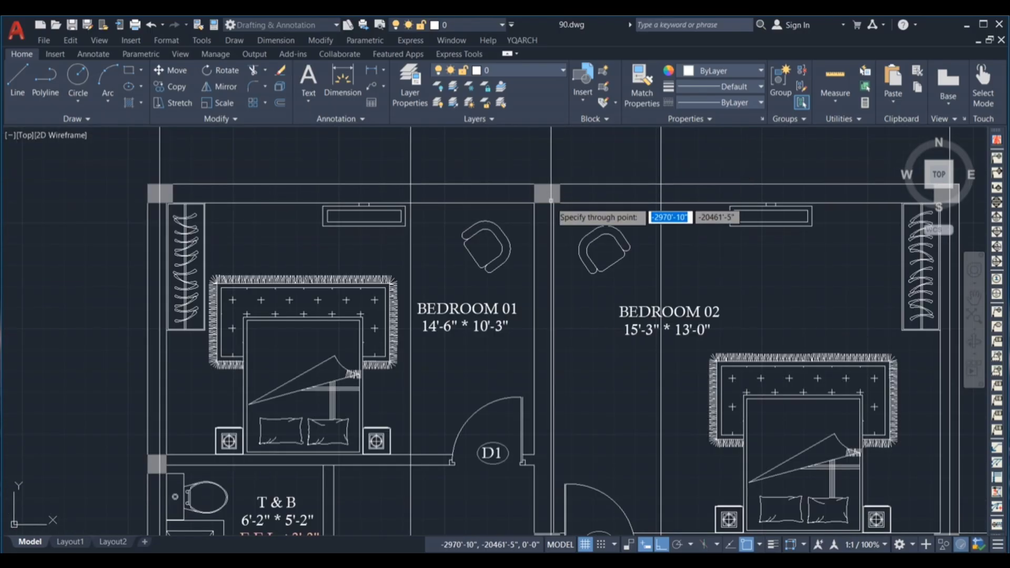
pyautogui.click(547, 193)
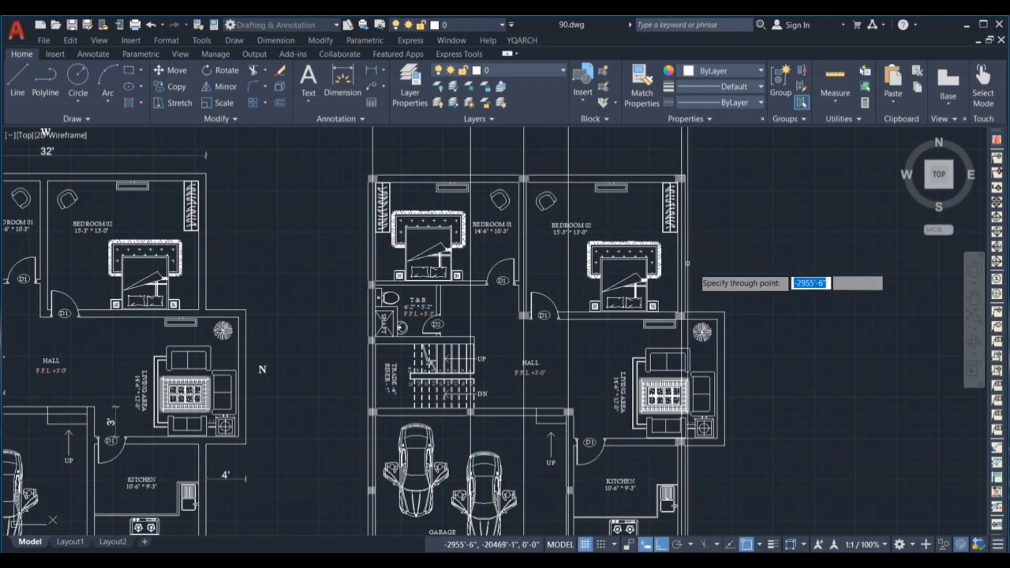
pyautogui.press('Escape')
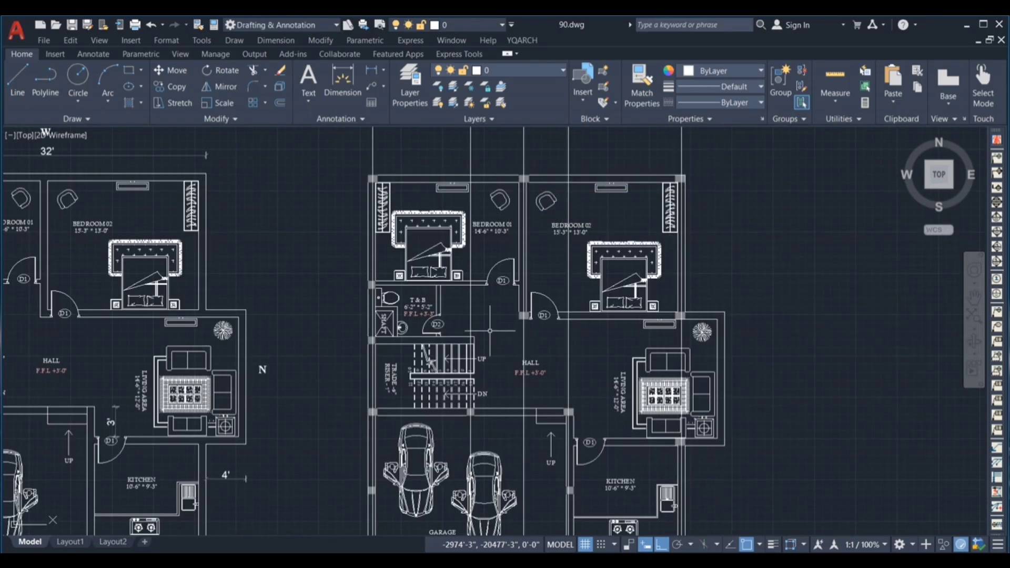
# Step: Copy the column at the shaft's outer wall corner to the hall end of the wall above the stairs
pyautogui.scroll(2, 474, 338)
pyautogui.click(432, 321)
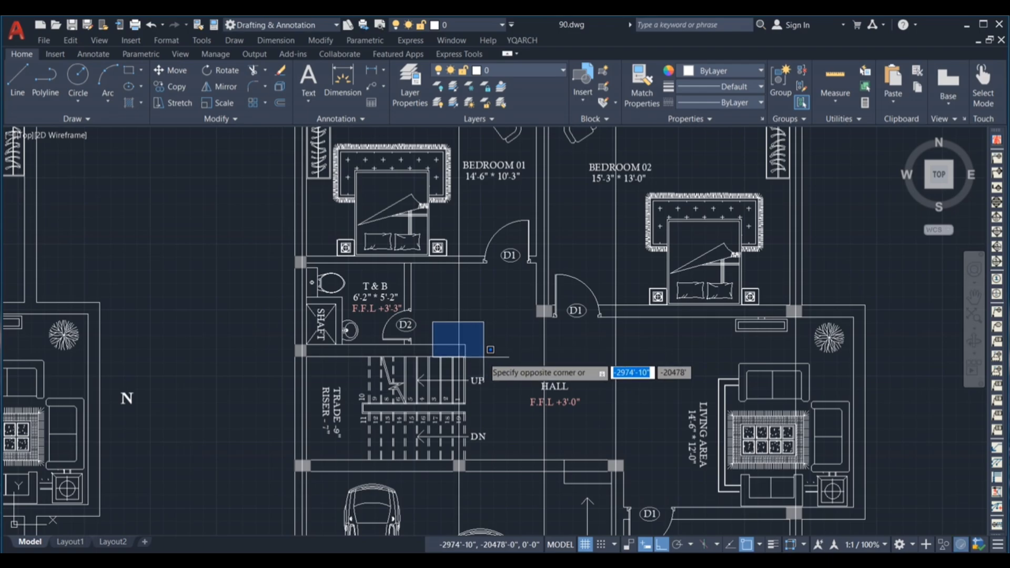
pyautogui.click(479, 349)
pyautogui.scroll(4, 299, 358)
pyautogui.click(259, 311)
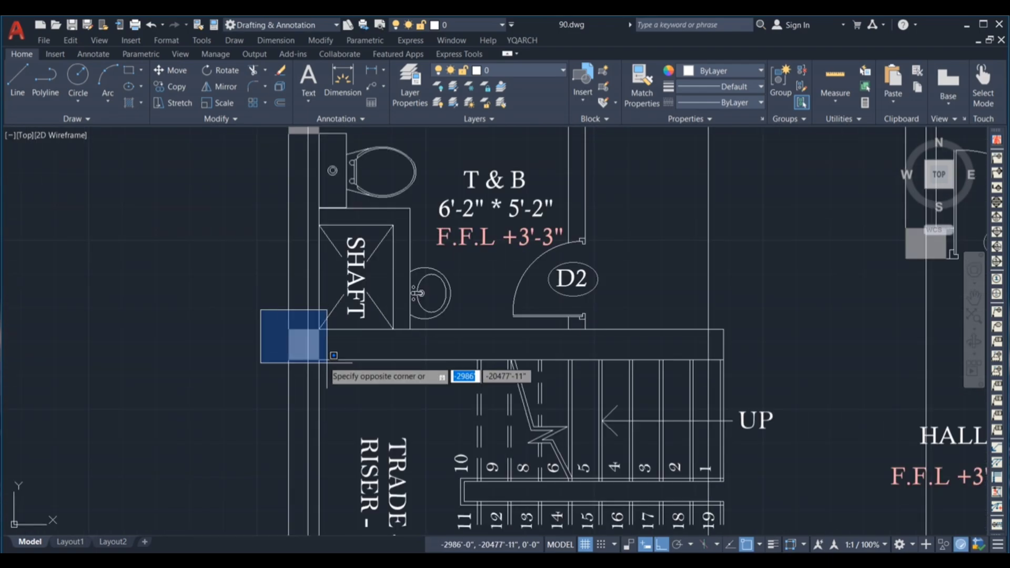
pyautogui.click(341, 370)
pyautogui.write('co')
pyautogui.press('Return')
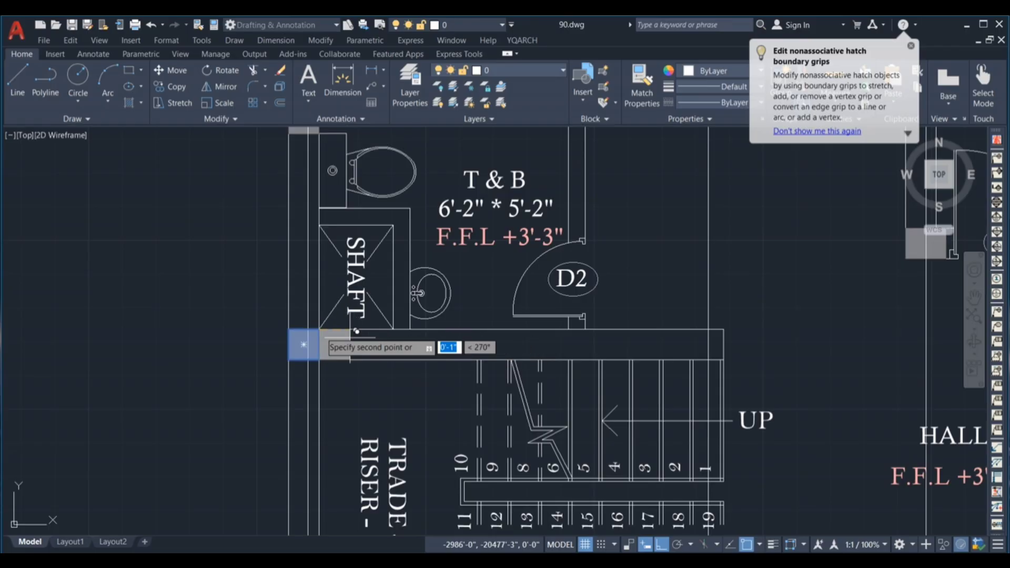
pyautogui.click(319, 329)
pyautogui.click(725, 332)
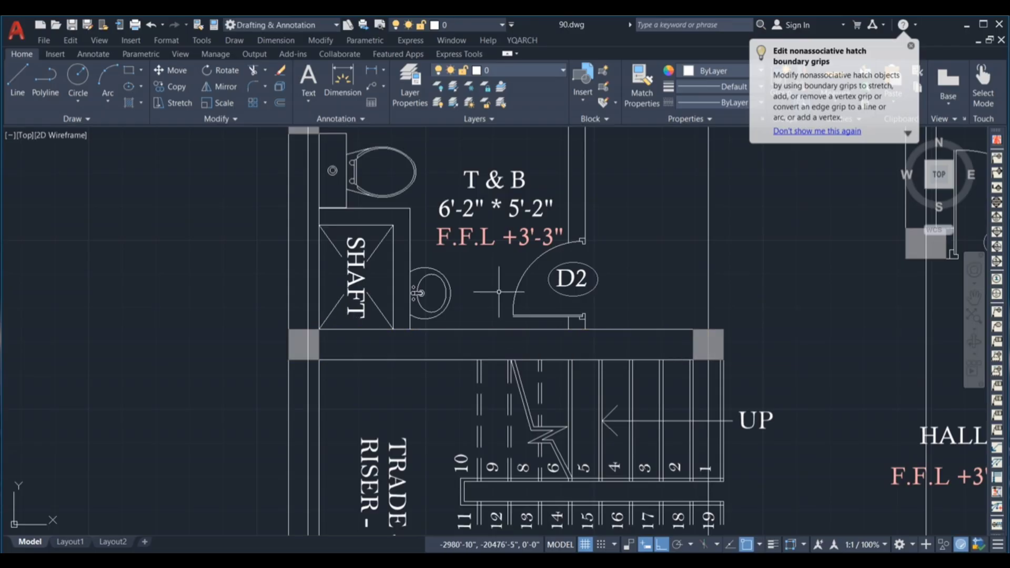
# Step: Draw horizontal construction lines through the columns of the bedrooms' outer wall and the column between Bedroom 01 and the toilet
pyautogui.scroll(-5, 552, 323)
pyautogui.scroll(-3, 598, 267)
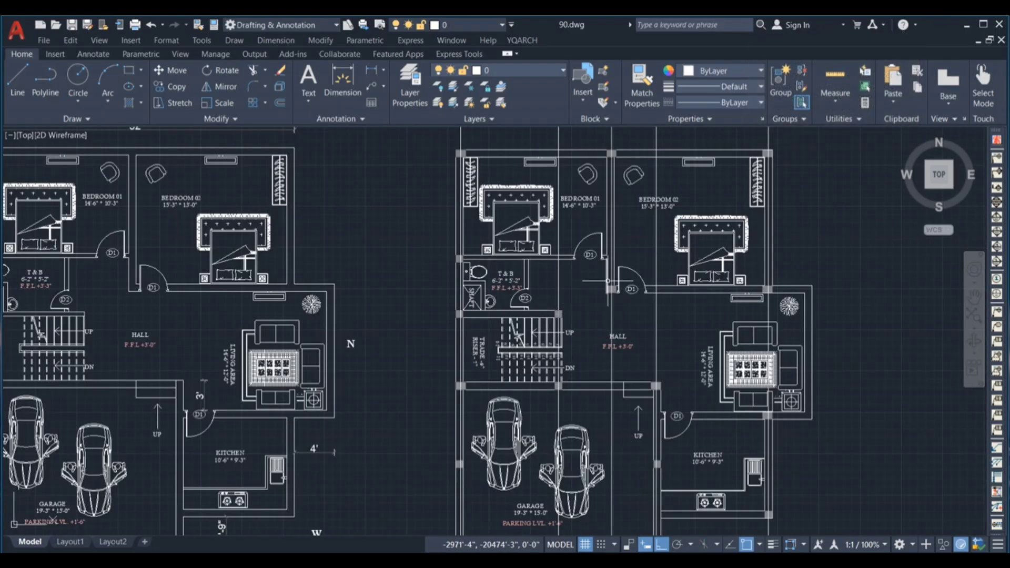
pyautogui.scroll(-2, 495, 263)
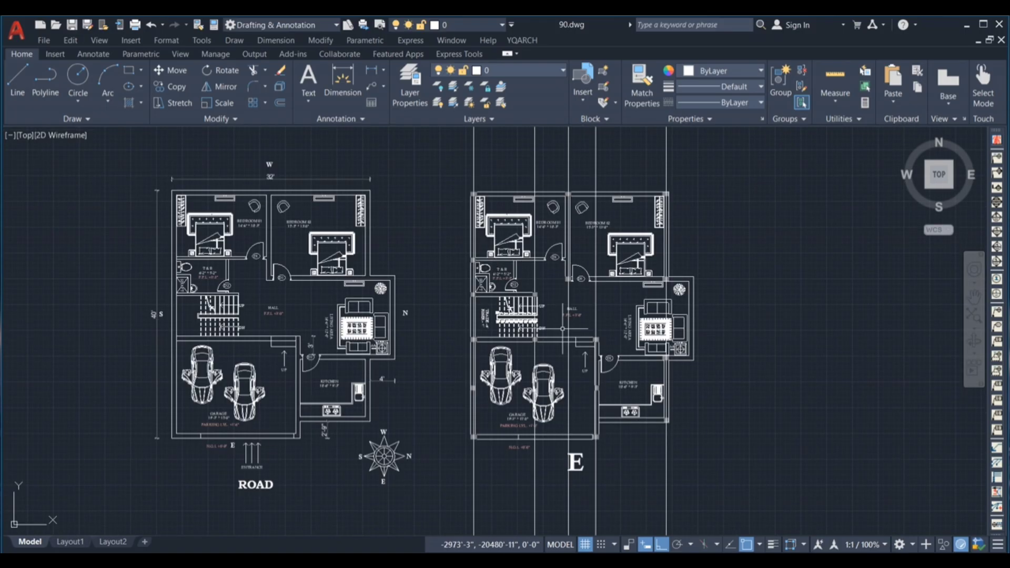
pyautogui.scroll(-3, 448, 293)
pyautogui.scroll(4, 836, 248)
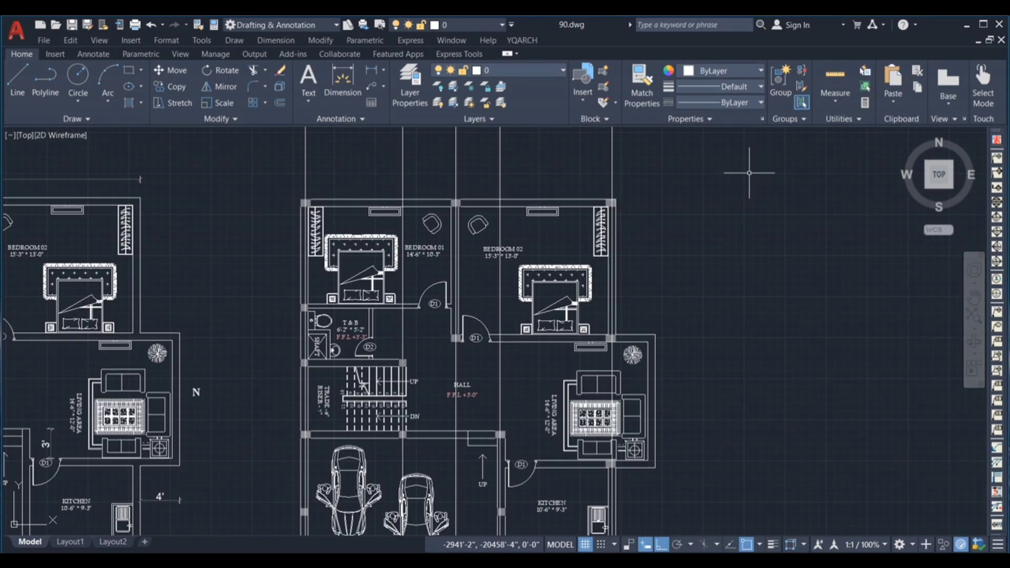
pyautogui.write('l')
pyautogui.press('Return')
pyautogui.write('h')
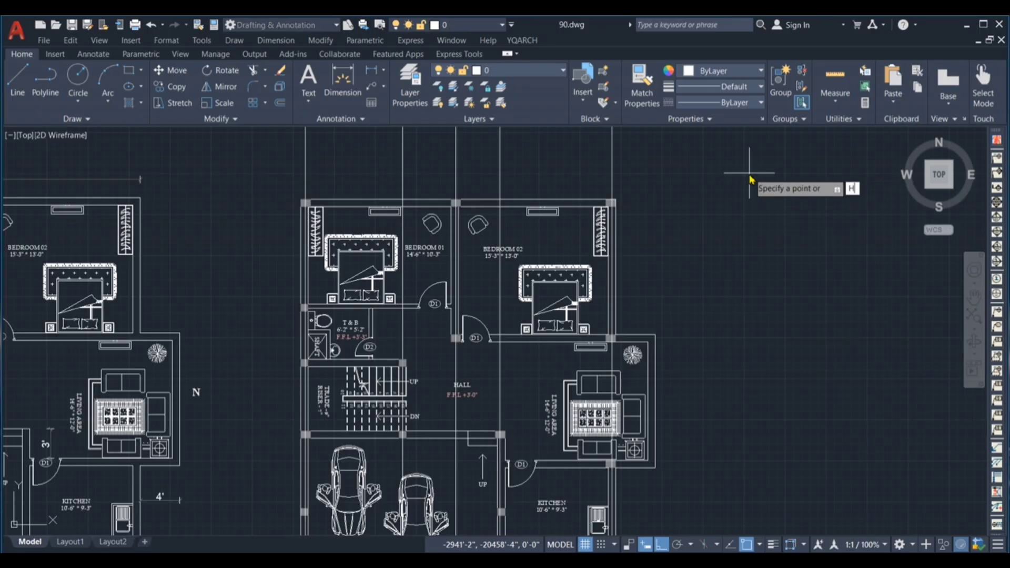
pyautogui.press('Return')
pyautogui.scroll(8, 326, 187)
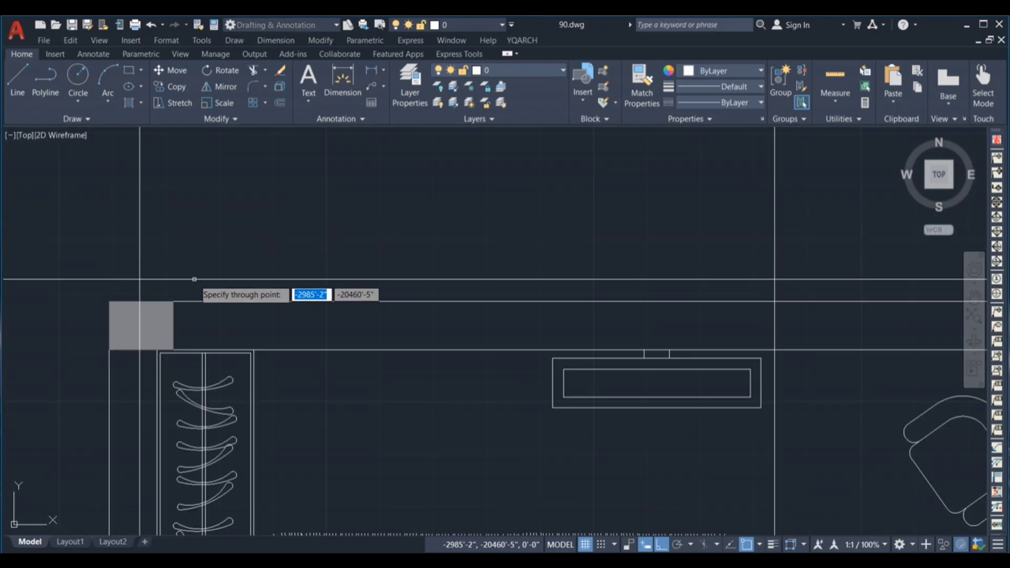
pyautogui.scroll(-5, 140, 326)
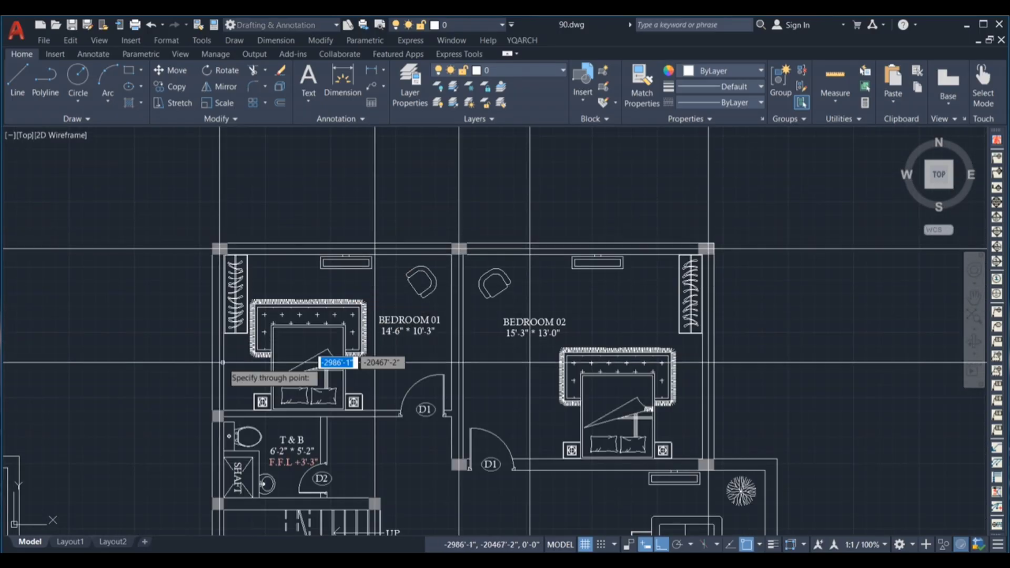
pyautogui.scroll(5, 197, 432)
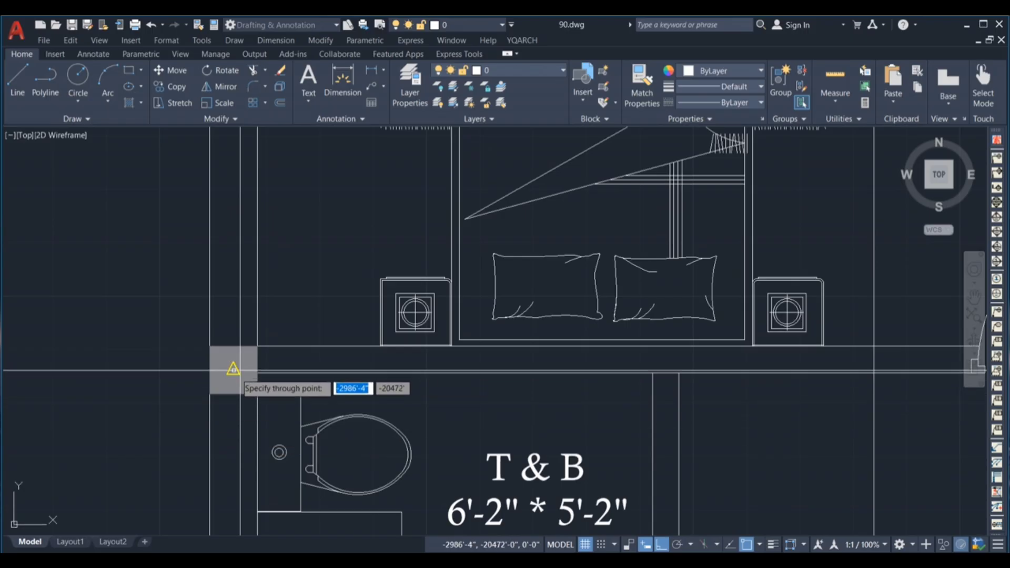
pyautogui.scroll(-5, 232, 368)
# Step: Add horizontal construction lines through the columns of the wall above the stairs and the garage's rear, middle and front columns
pyautogui.scroll(6, 301, 311)
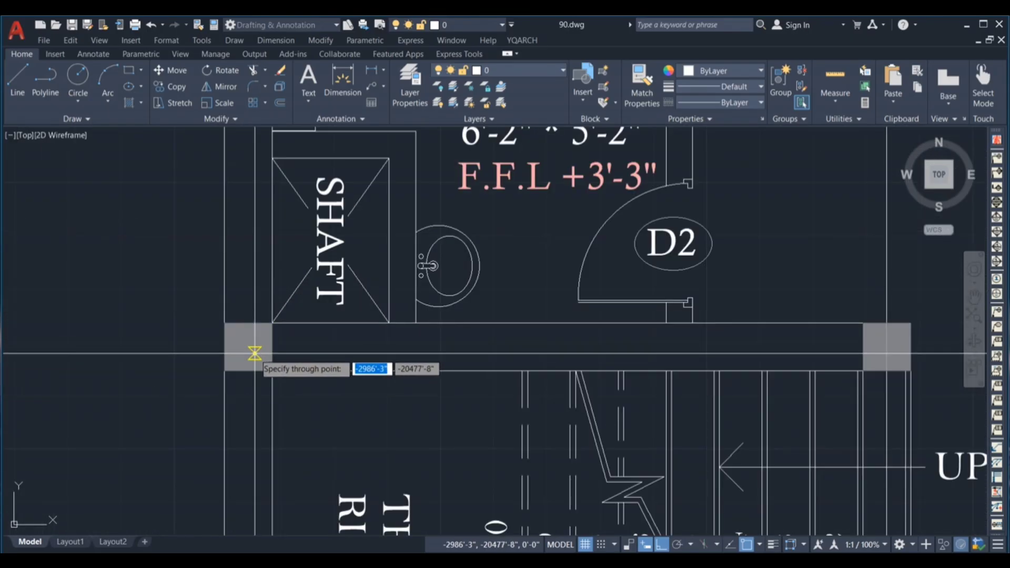
pyautogui.scroll(-6, 248, 344)
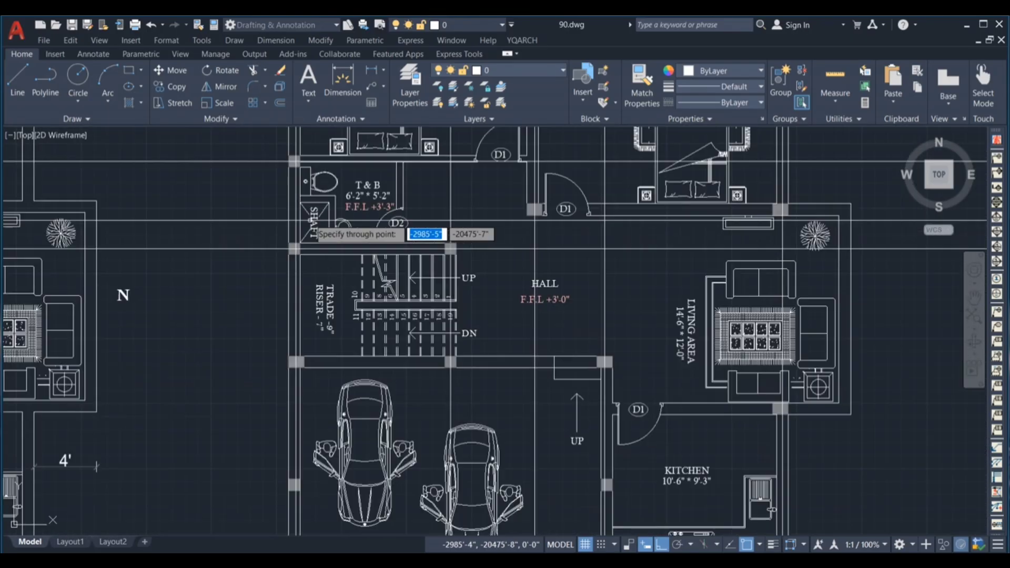
pyautogui.scroll(5, 287, 314)
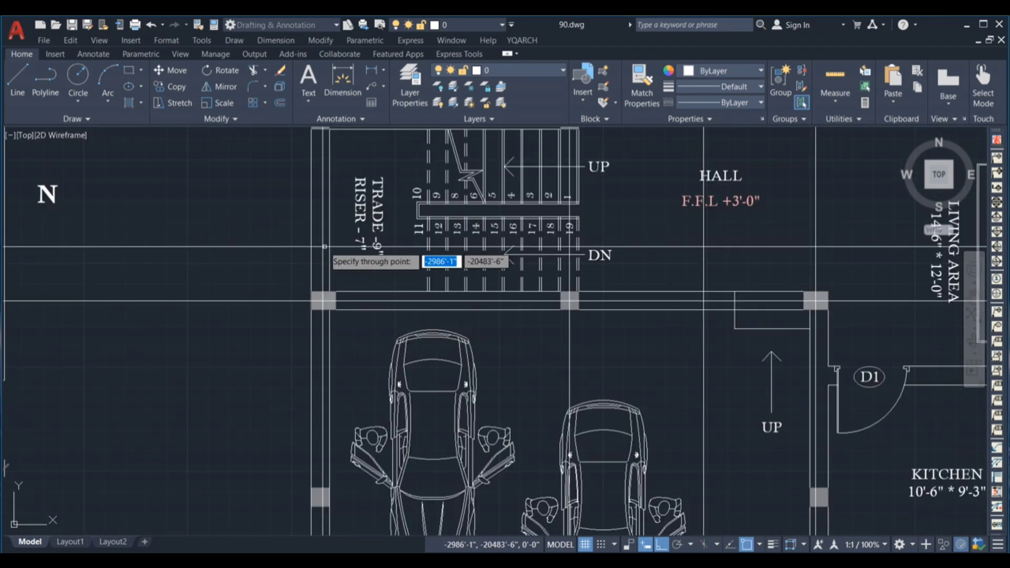
pyautogui.scroll(-5, 314, 279)
pyautogui.scroll(5, 318, 368)
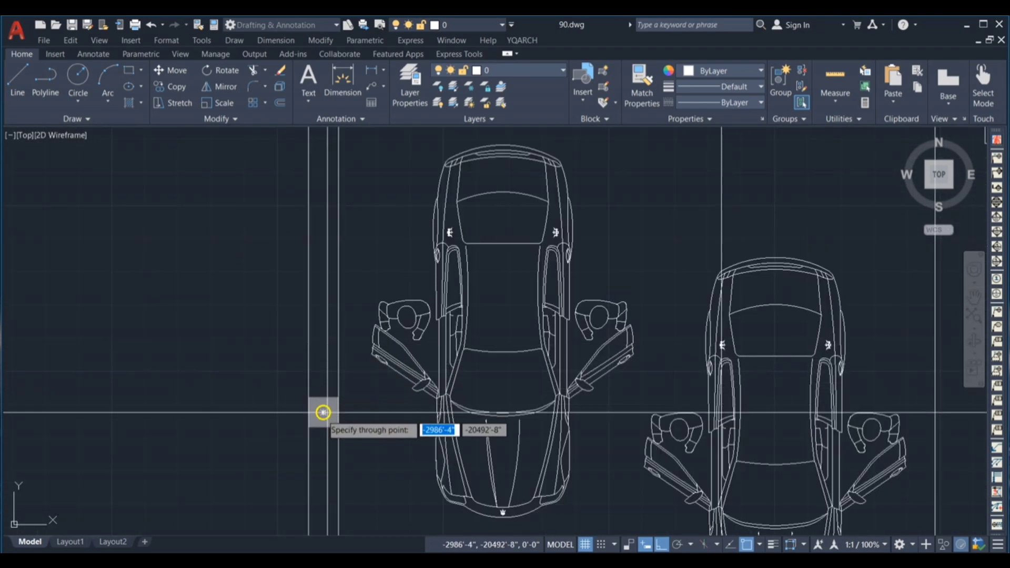
pyautogui.scroll(-3, 325, 368)
pyautogui.scroll(-4, 318, 407)
pyautogui.scroll(5, 331, 421)
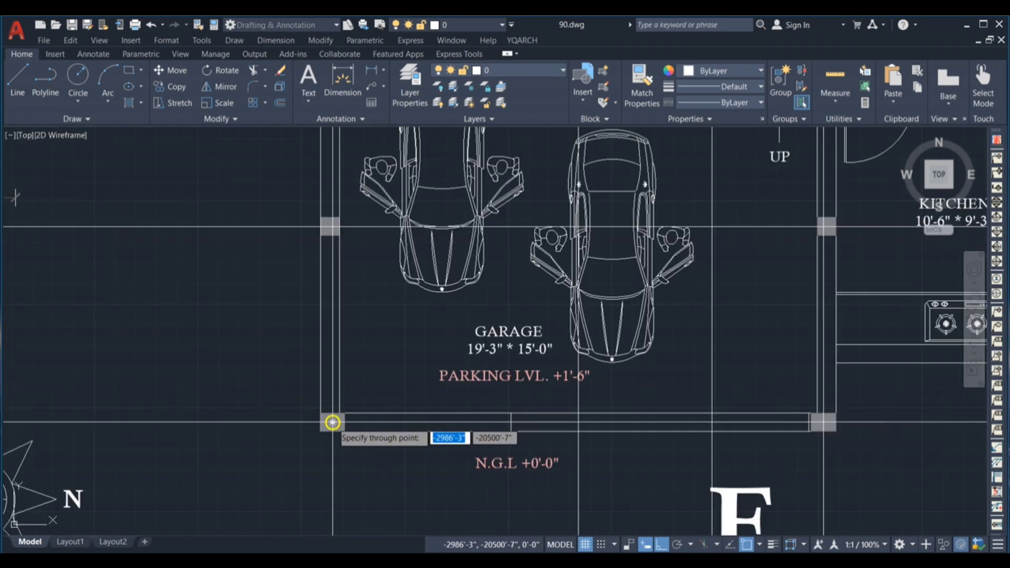
pyautogui.scroll(-5, 295, 402)
pyautogui.scroll(1, 326, 413)
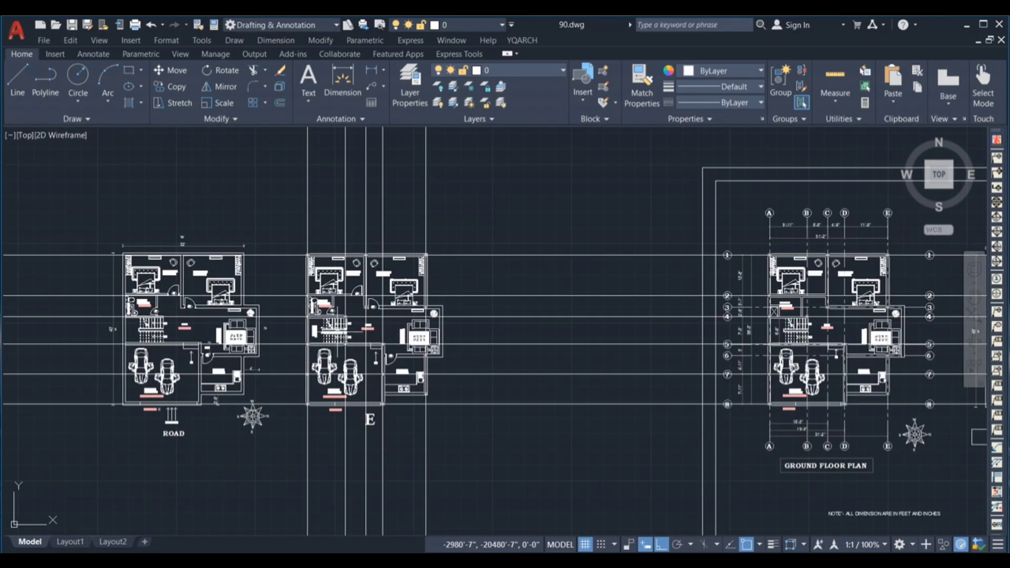
# Step: Examine the lettered and numbered grid bubbles and dimensions around the finished ground floor plan on the title sheet
pyautogui.click(345, 347)
pyautogui.scroll(-2, 371, 306)
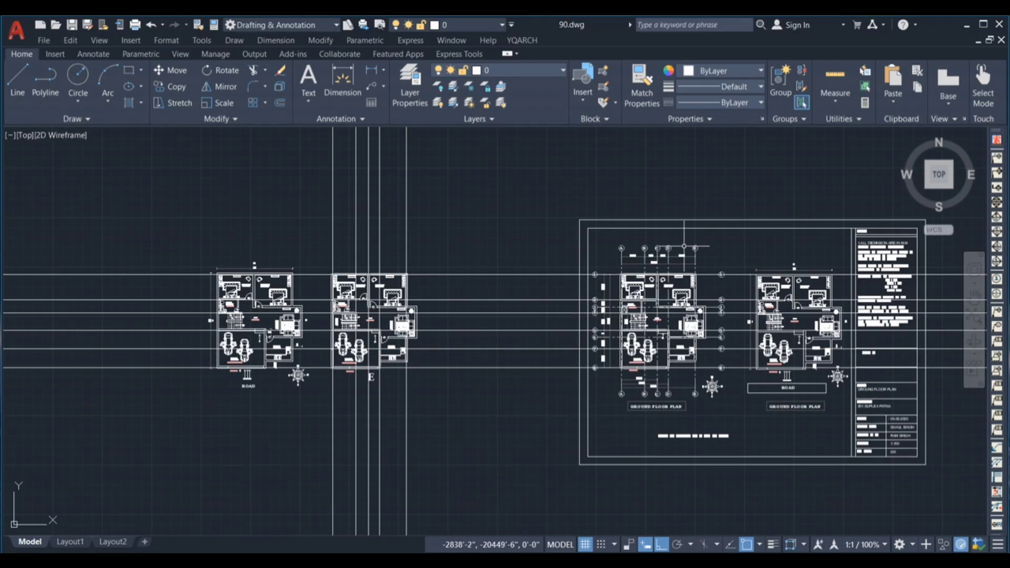
pyautogui.scroll(4, 650, 259)
pyautogui.scroll(4, 573, 273)
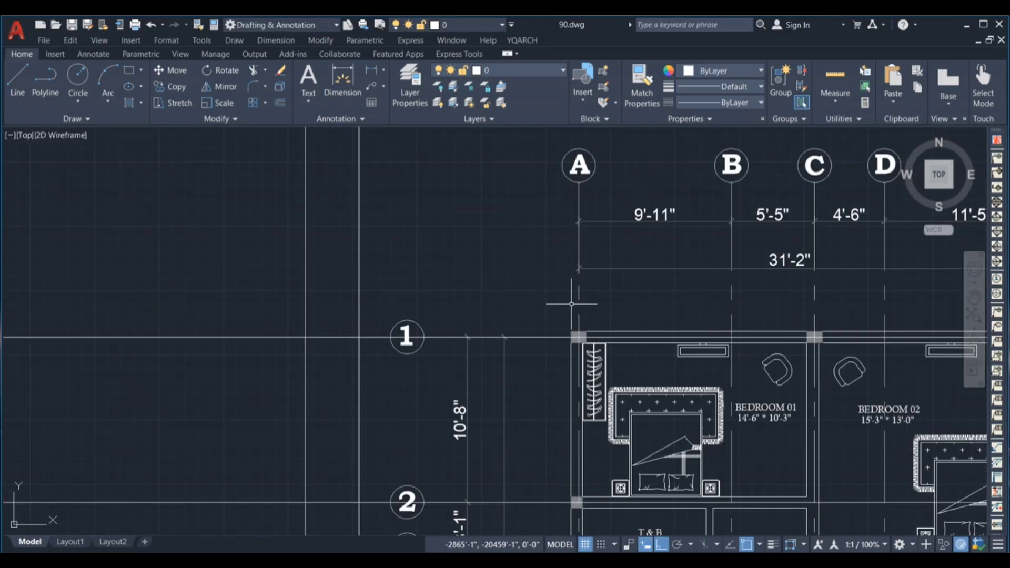
pyautogui.click(565, 320)
pyautogui.click(550, 218)
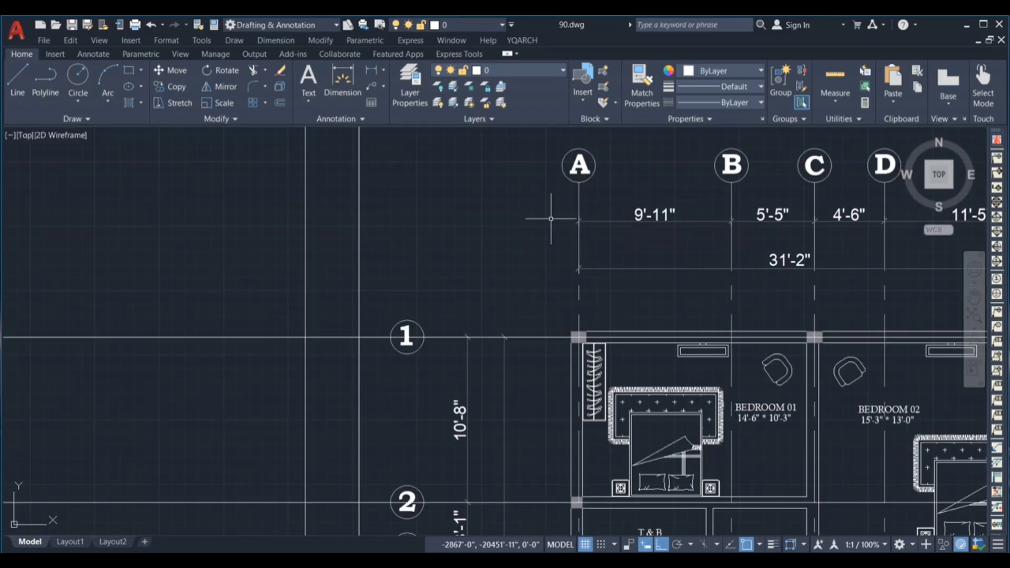
pyautogui.scroll(-6, 560, 214)
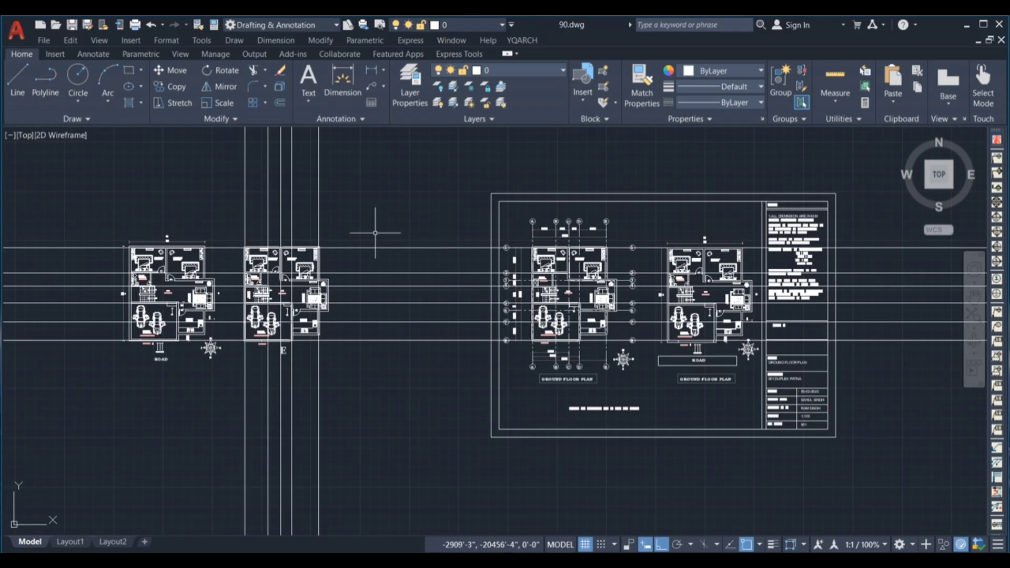
# Step: Offset the construction line along the bedrooms' outer wall and the rightmost vertical construction line outward by 10'
pyautogui.scroll(1, 195, 223)
pyautogui.scroll(4, 236, 230)
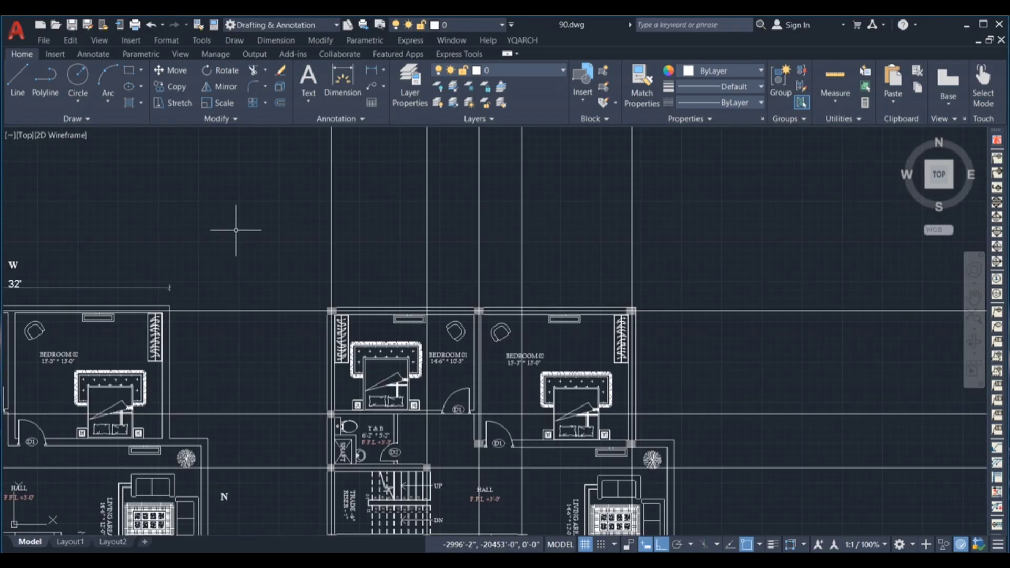
pyautogui.press('Return')
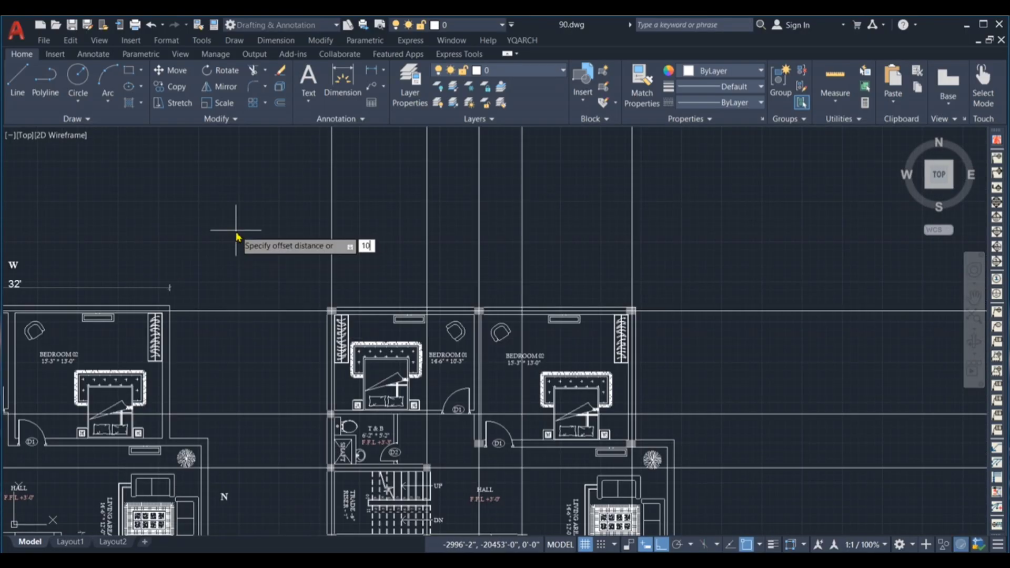
pyautogui.write('10')
pyautogui.press('Return')
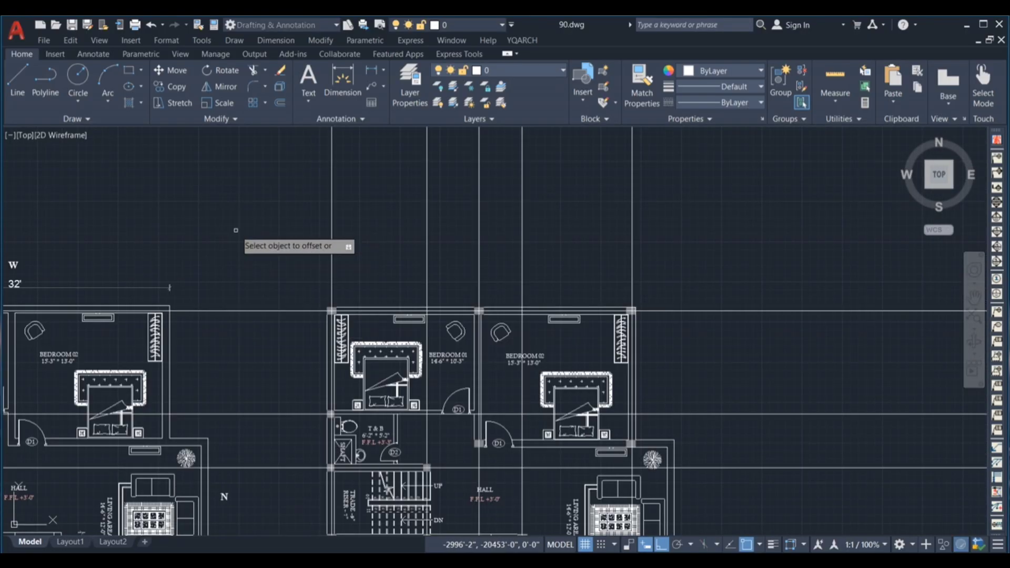
pyautogui.click(272, 312)
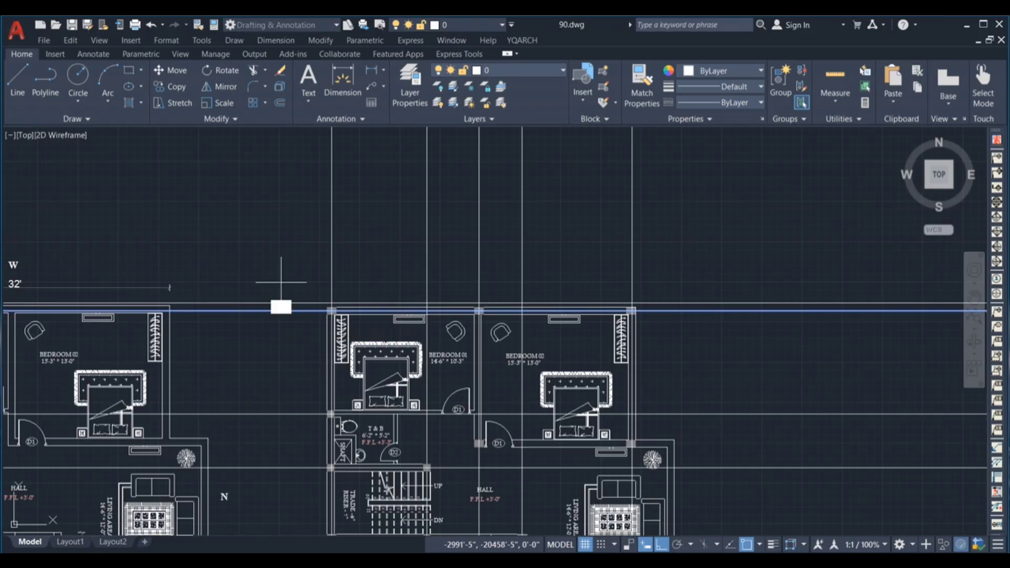
pyautogui.click(272, 221)
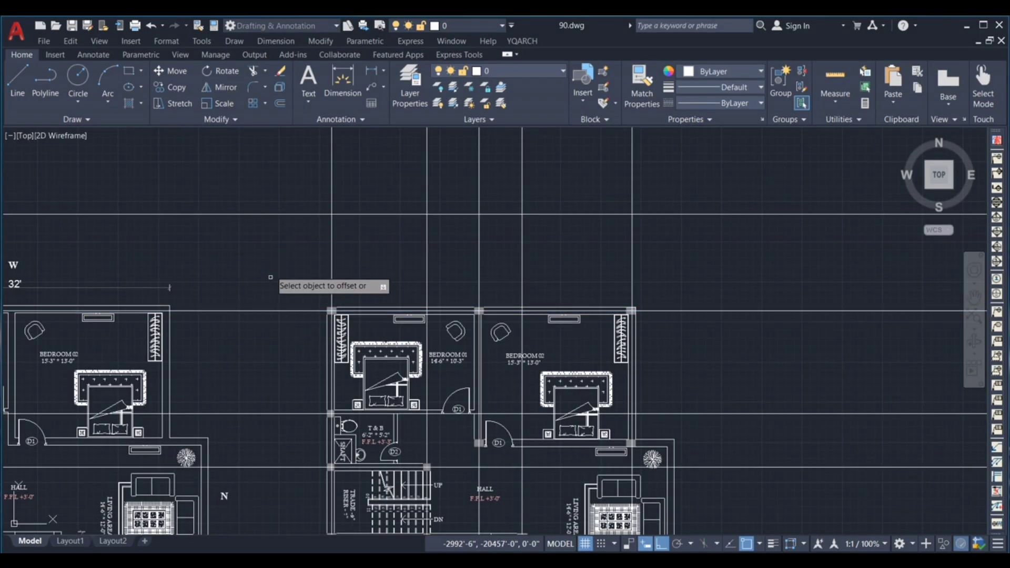
pyautogui.scroll(-4, 315, 294)
pyautogui.click(438, 272)
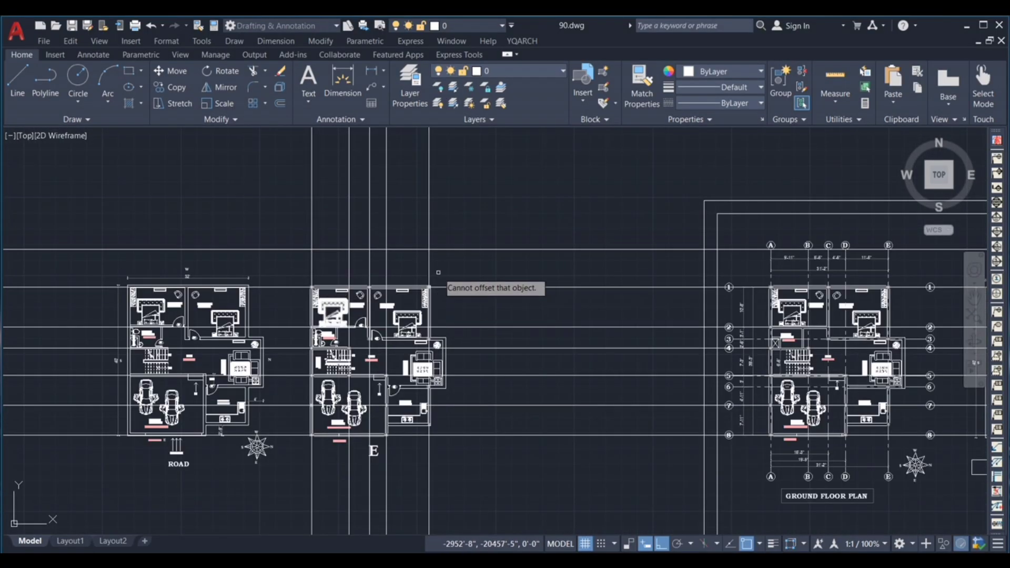
pyautogui.click(428, 274)
pyautogui.click(505, 278)
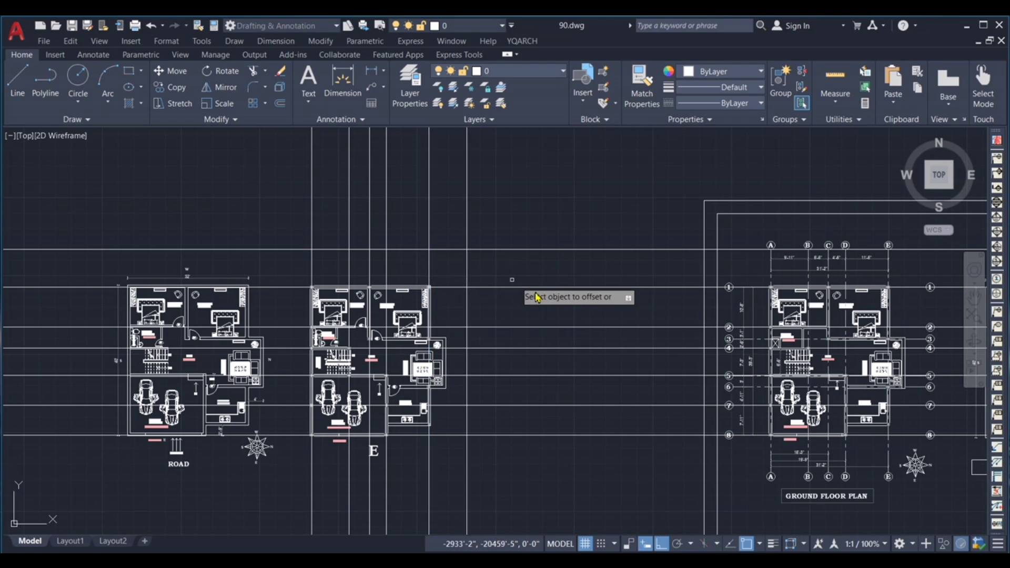
# Step: Offset the leftmost vertical construction line and the one along the garage front outward by the same 10' distance
pyautogui.scroll(-2, 339, 407)
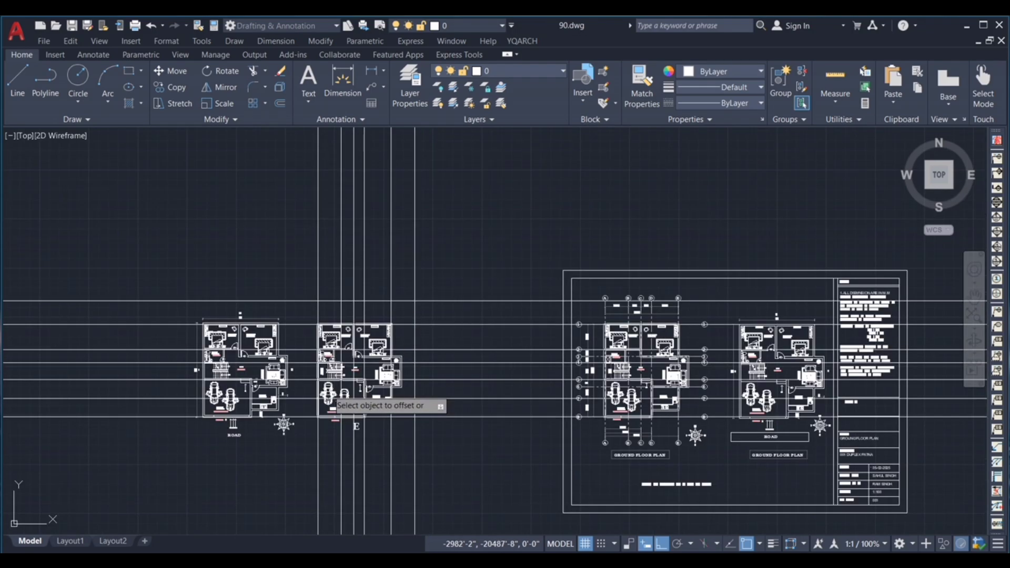
pyautogui.scroll(4, 323, 454)
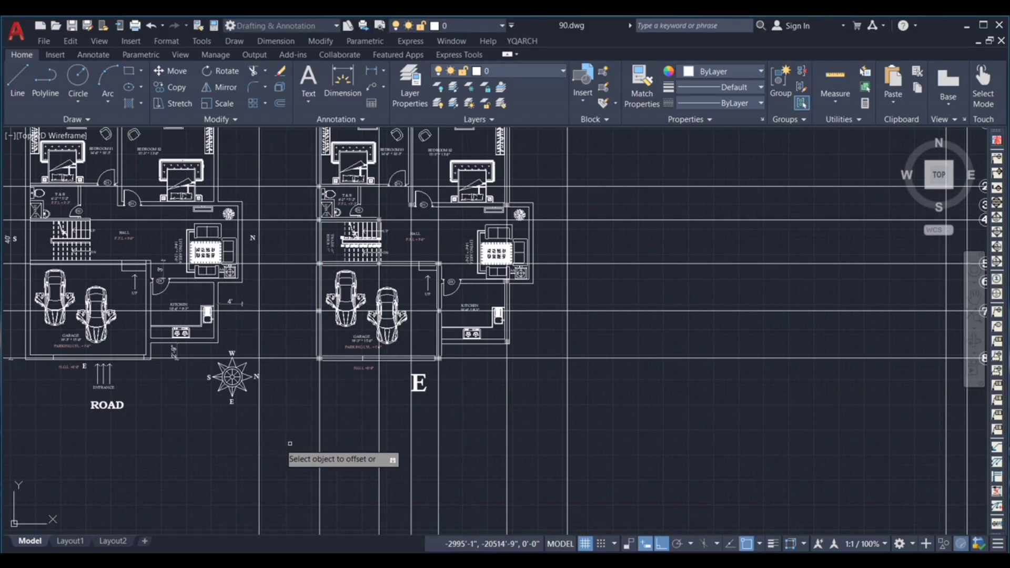
pyautogui.scroll(-2, 452, 389)
pyautogui.click(605, 371)
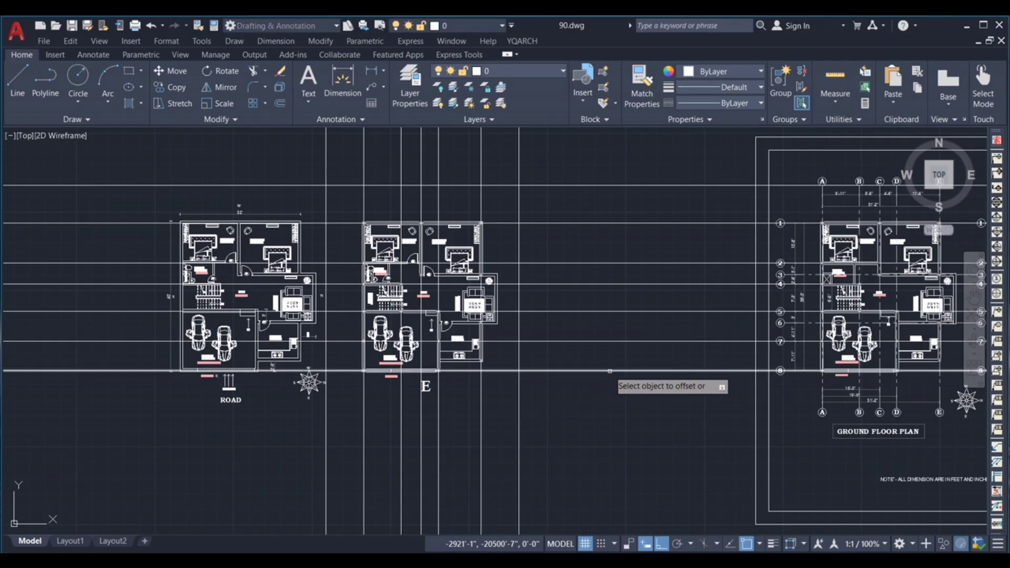
pyautogui.click(603, 415)
pyautogui.scroll(-2, 532, 434)
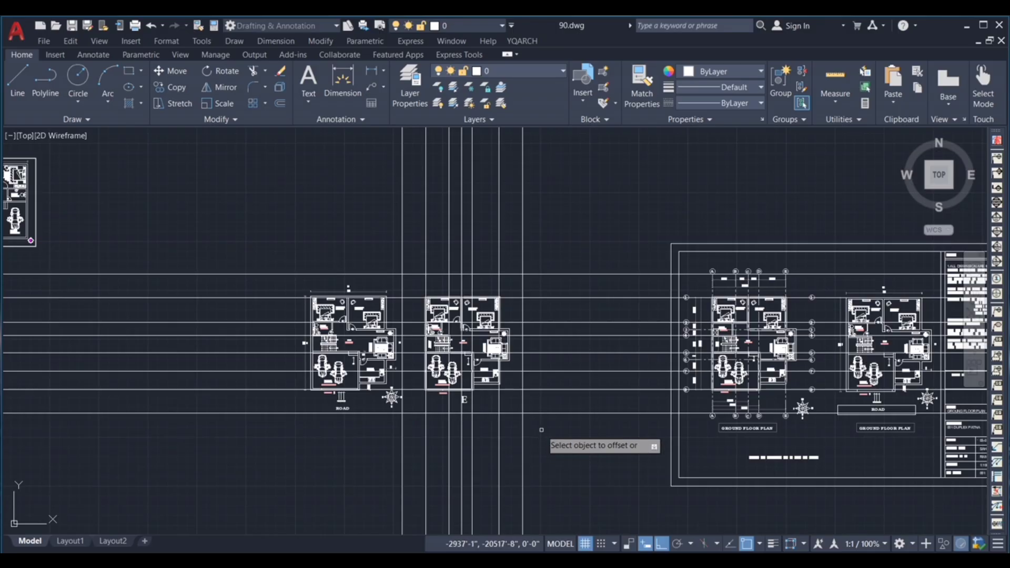
pyautogui.scroll(2, 541, 427)
pyautogui.press('Escape')
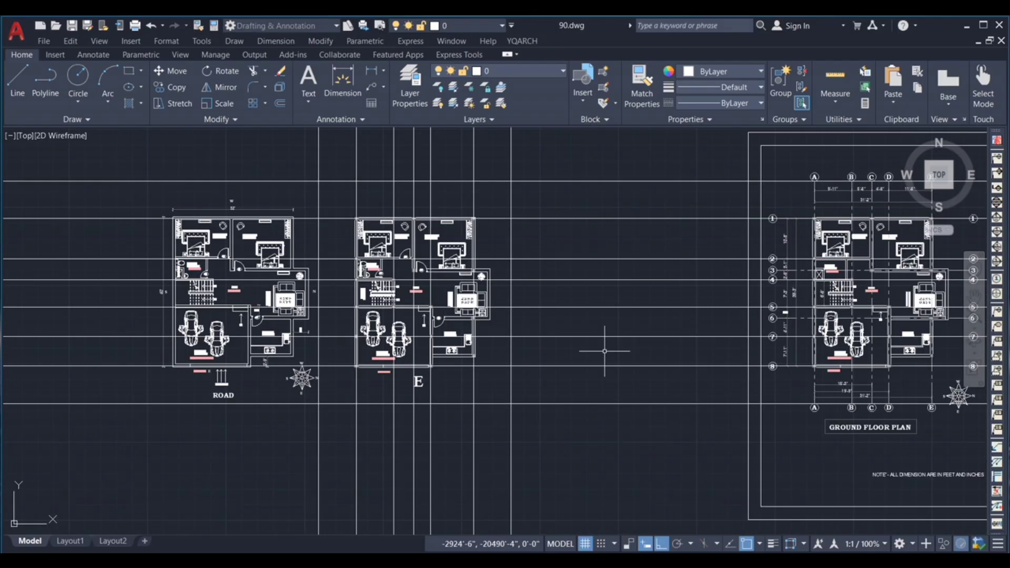
# Step: Trim the construction lines that extend above, right of and below the rectangle formed by the four offset lines
pyautogui.press('Return')
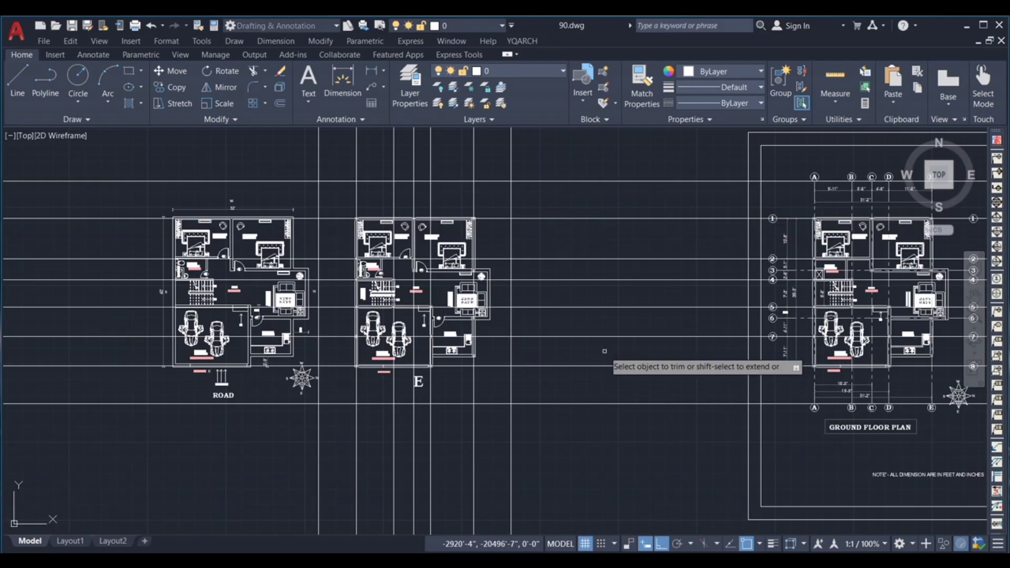
pyautogui.moveTo(291, 158); pyautogui.dragTo(576, 181)
pyautogui.click(594, 149)
pyautogui.click(619, 438)
pyautogui.click(580, 432)
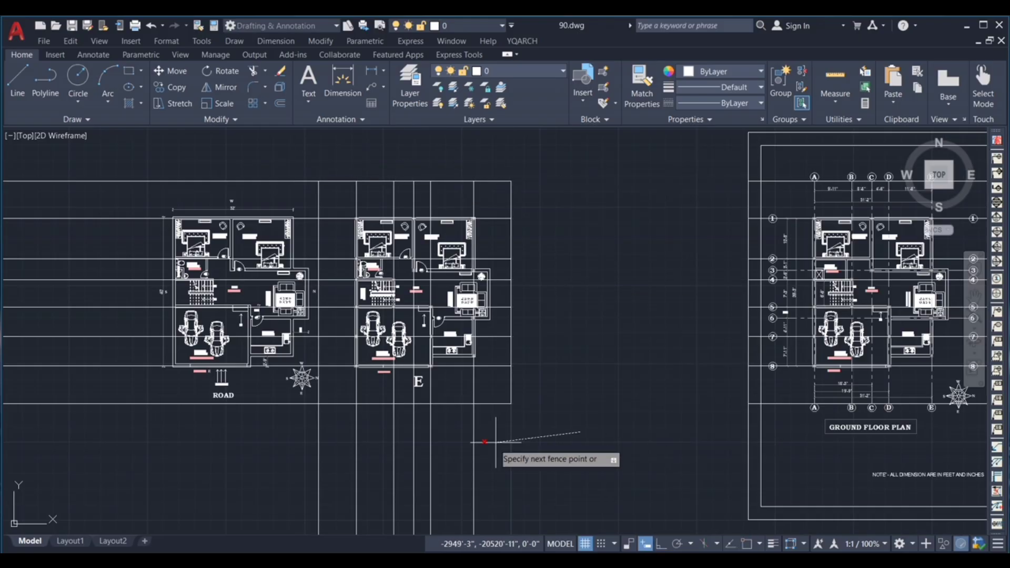
pyautogui.click(323, 484)
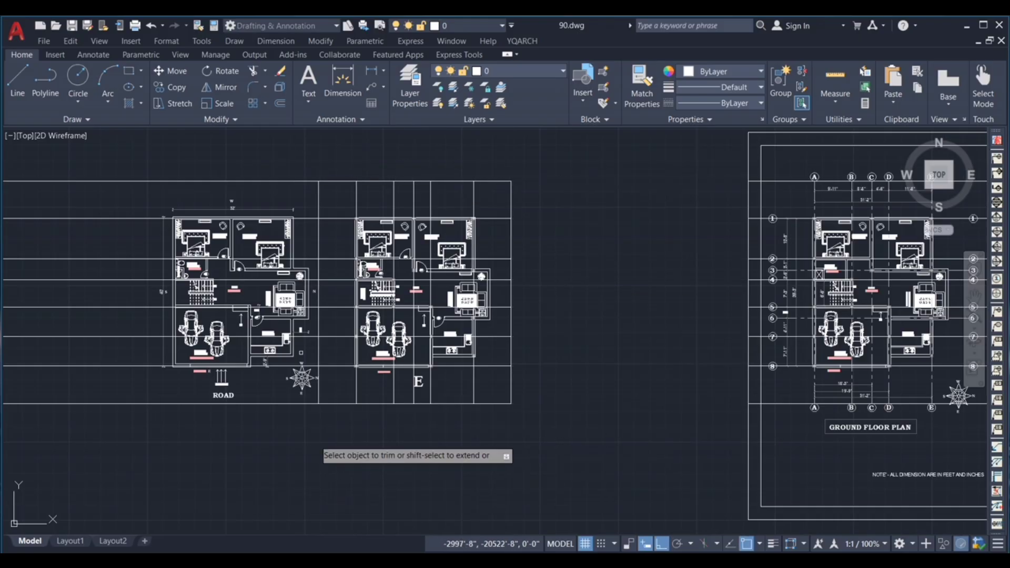
# Step: Trim the horizontal construction lines back to the rectangle's left edge, including the pieces running through the neighbouring plan
pyautogui.click(117, 160)
pyautogui.click(129, 432)
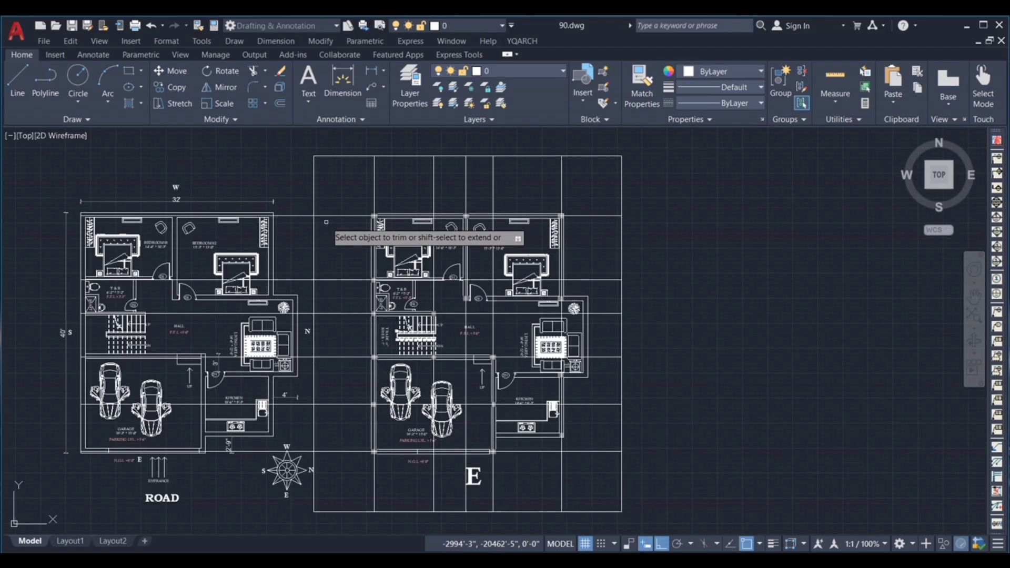
pyautogui.scroll(2, 325, 223)
pyautogui.click(307, 204)
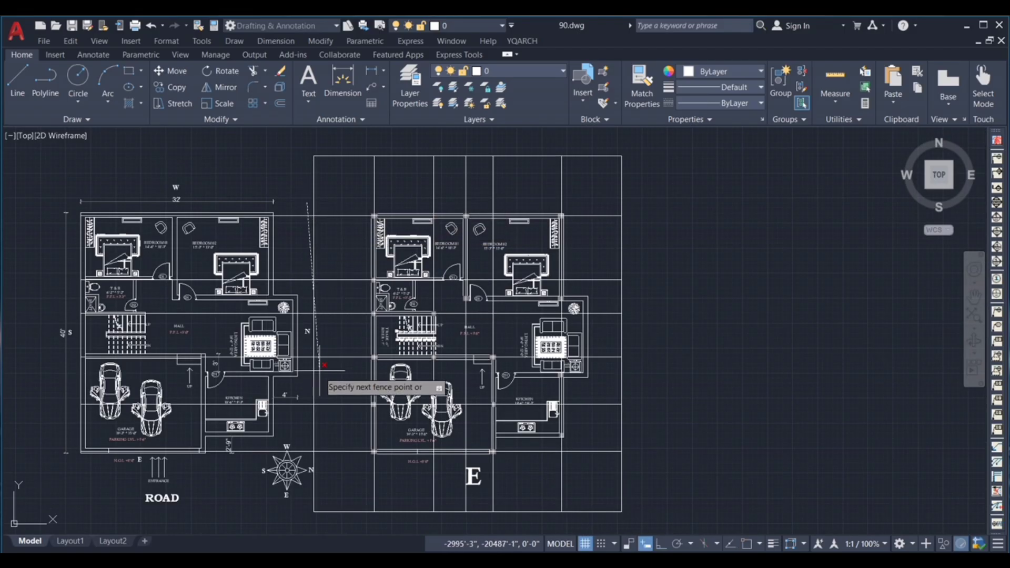
pyautogui.click(310, 455)
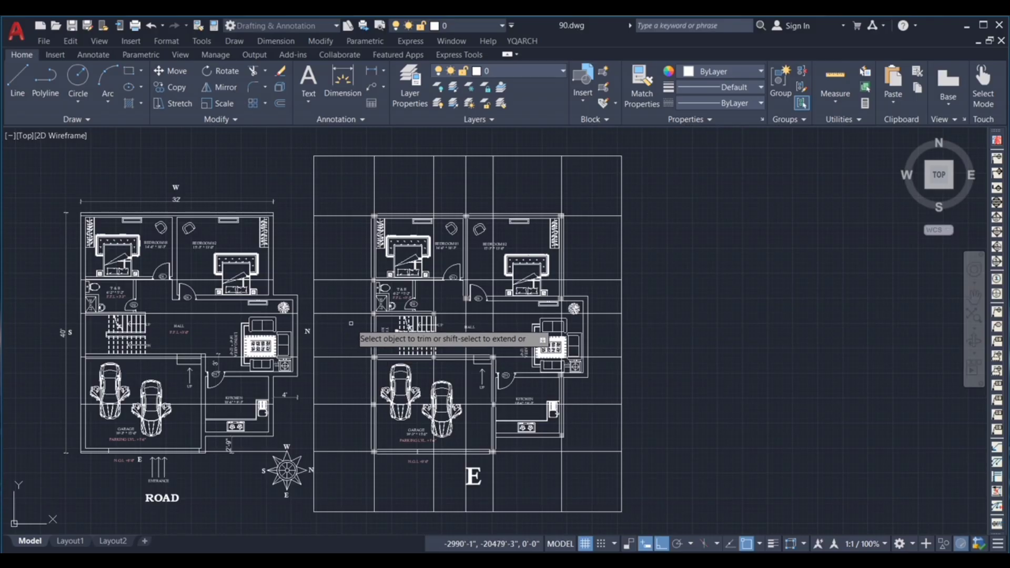
# Step: Erase the offset boundary lines, the neighbouring plan copy and the stray labels beside the gridded plan
pyautogui.press('Escape')
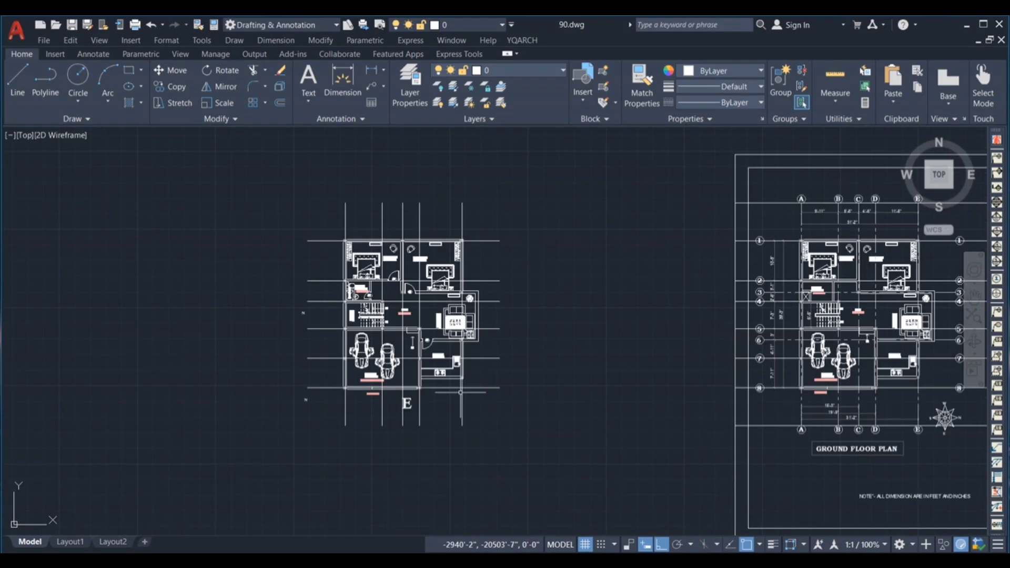
pyautogui.click(277, 282)
pyautogui.click(326, 421)
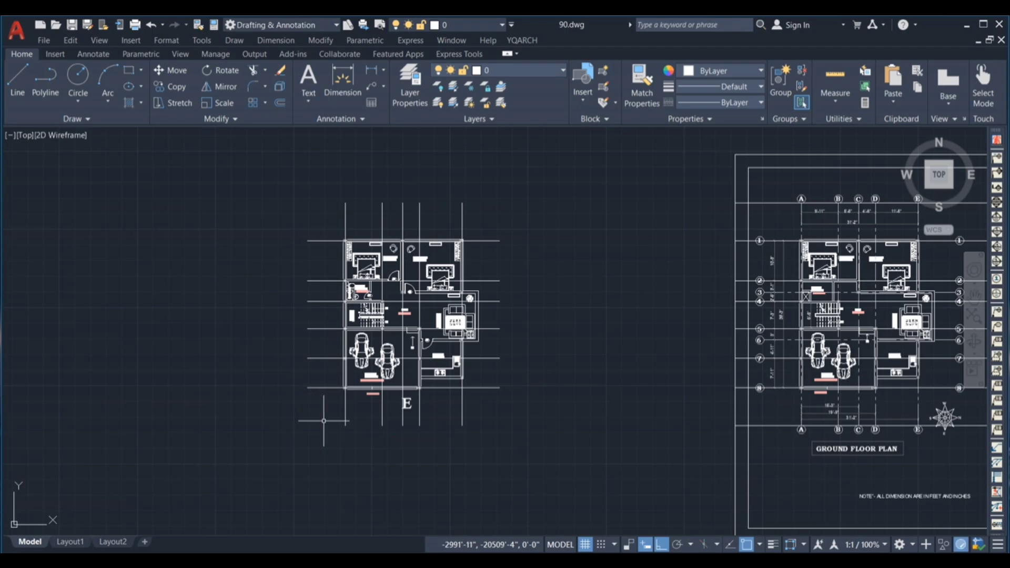
# Step: Add a horizontal construction line through the column beside Bedroom 02's door and trim it to the grid's extents
pyautogui.scroll(2, 446, 256)
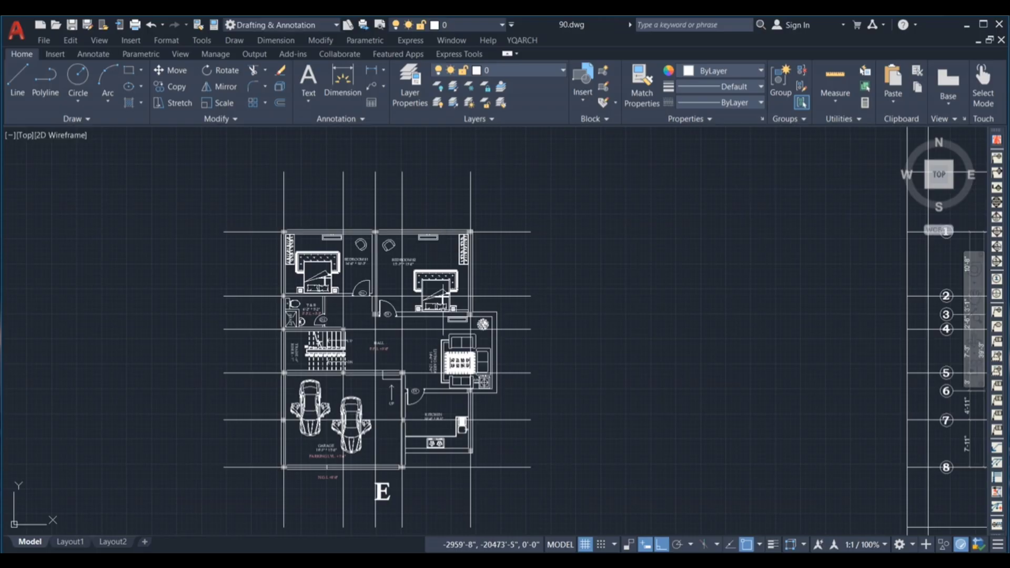
pyautogui.scroll(4, 269, 313)
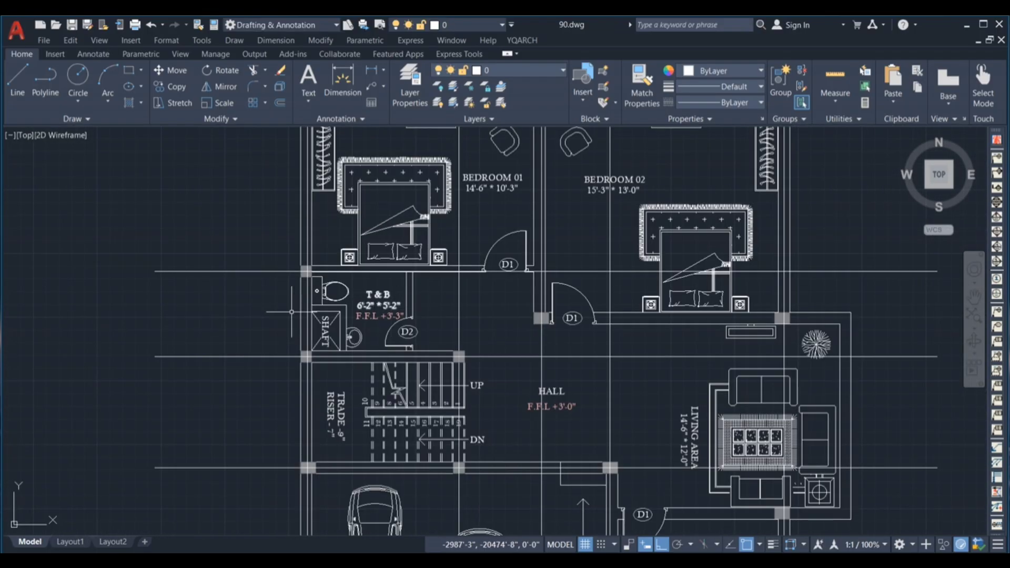
pyautogui.scroll(-2, 291, 311)
pyautogui.scroll(2, 525, 315)
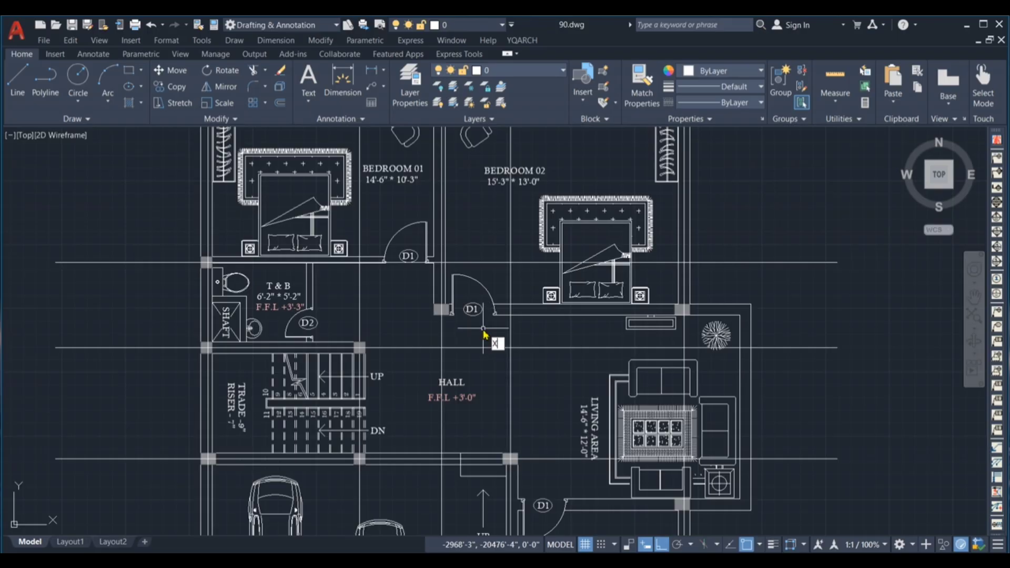
pyautogui.press('Return')
pyautogui.write('V')
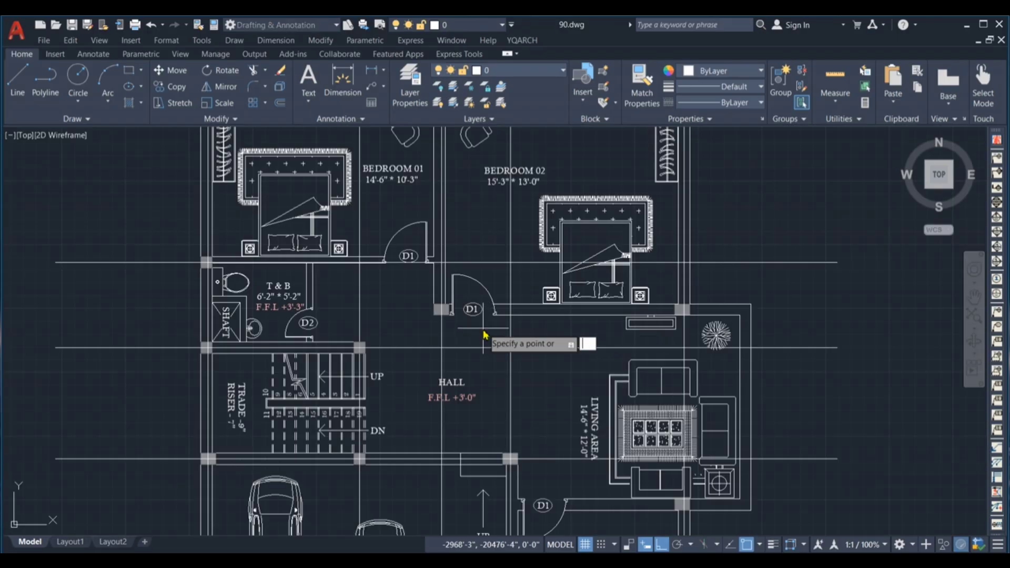
pyautogui.press('Return')
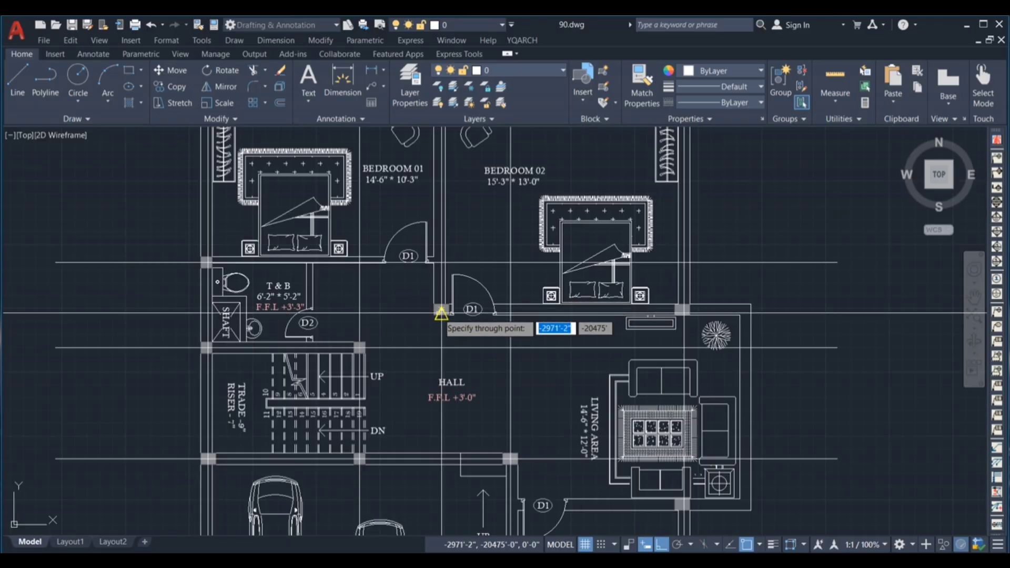
pyautogui.scroll(2, 441, 314)
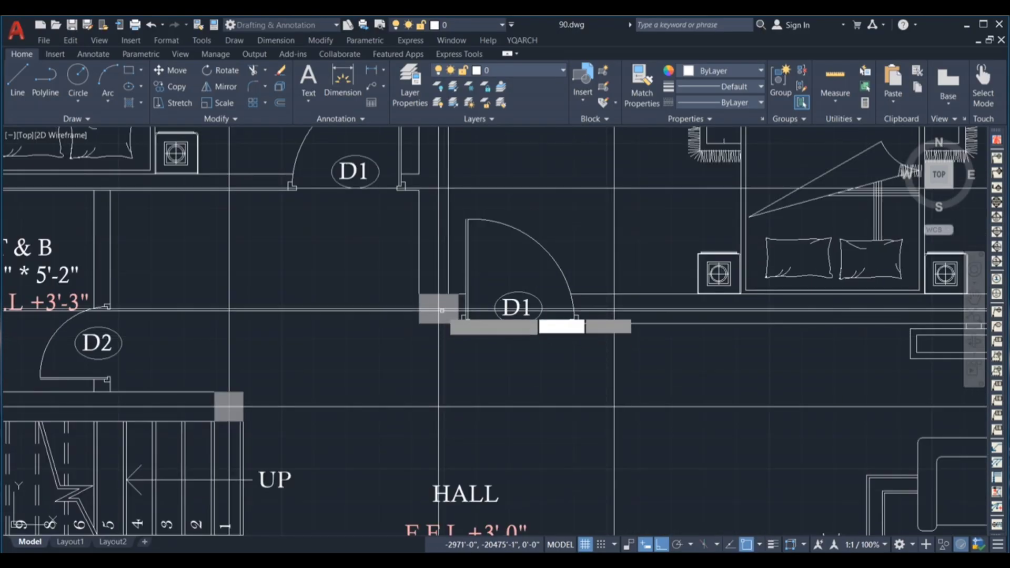
pyautogui.scroll(-2, 443, 295)
pyautogui.scroll(-3, 357, 279)
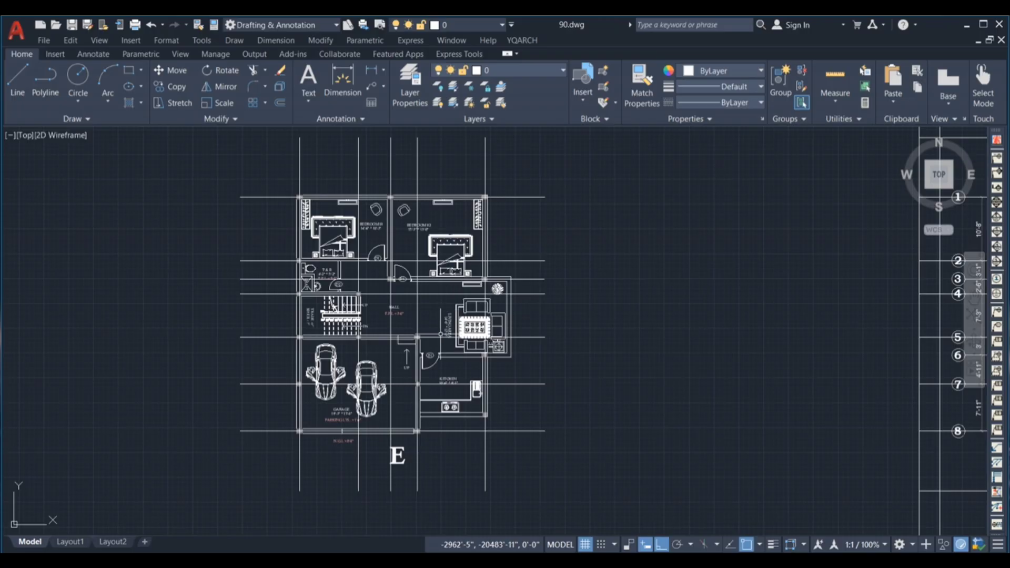
# Step: Set the linetype of all vertical and horizontal column grid lines over the plan to CENTER
pyautogui.scroll(-2, 464, 295)
pyautogui.scroll(2, 445, 216)
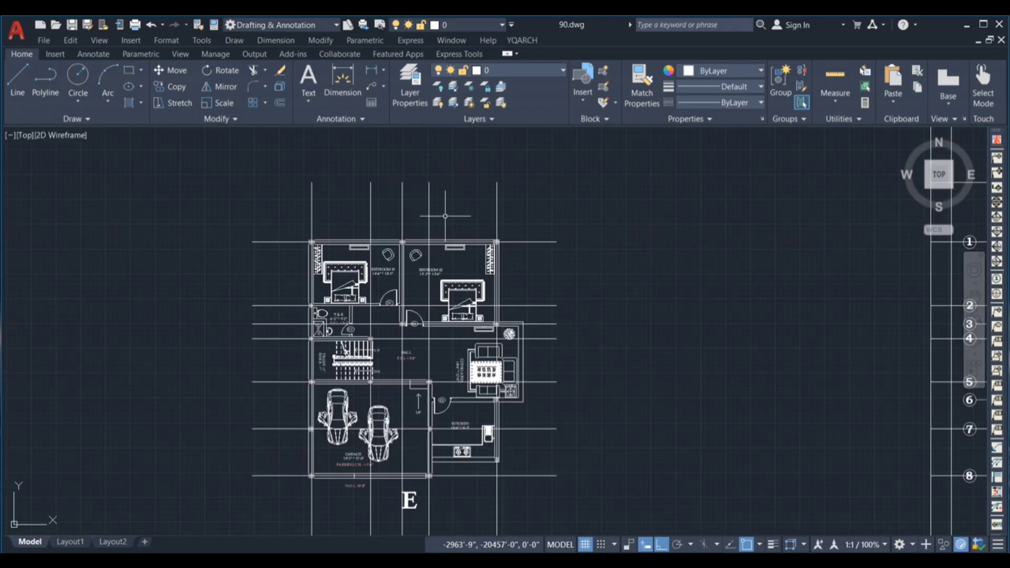
pyautogui.click(531, 203)
pyautogui.click(263, 224)
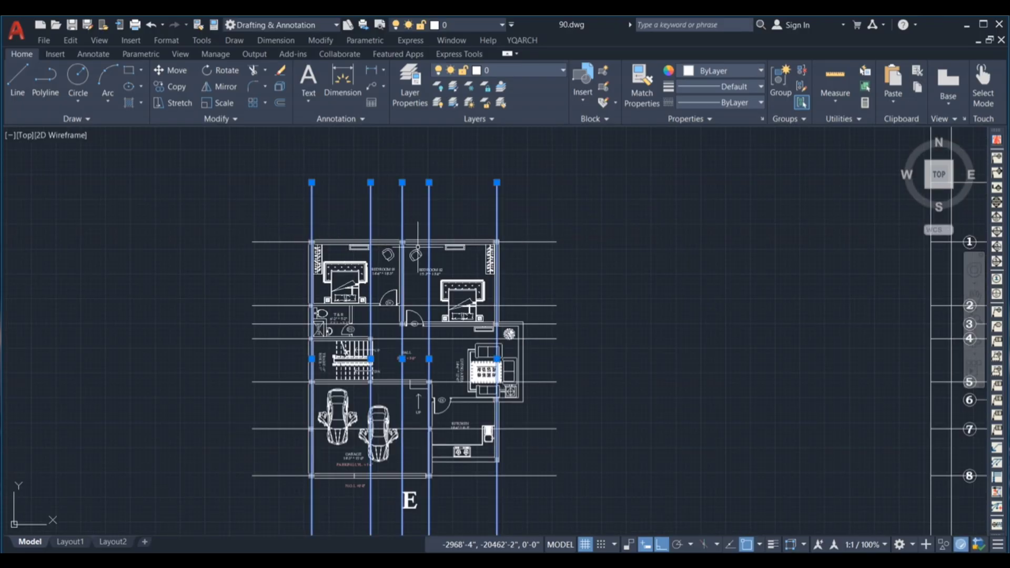
pyautogui.click(289, 203)
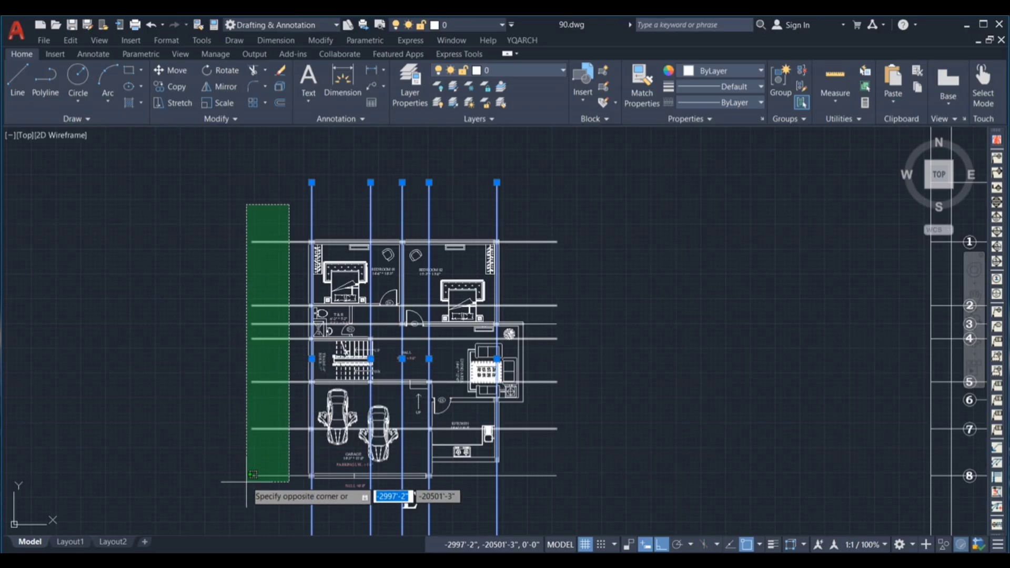
pyautogui.click(249, 508)
pyautogui.scroll(1, 331, 429)
pyautogui.scroll(-2, 331, 429)
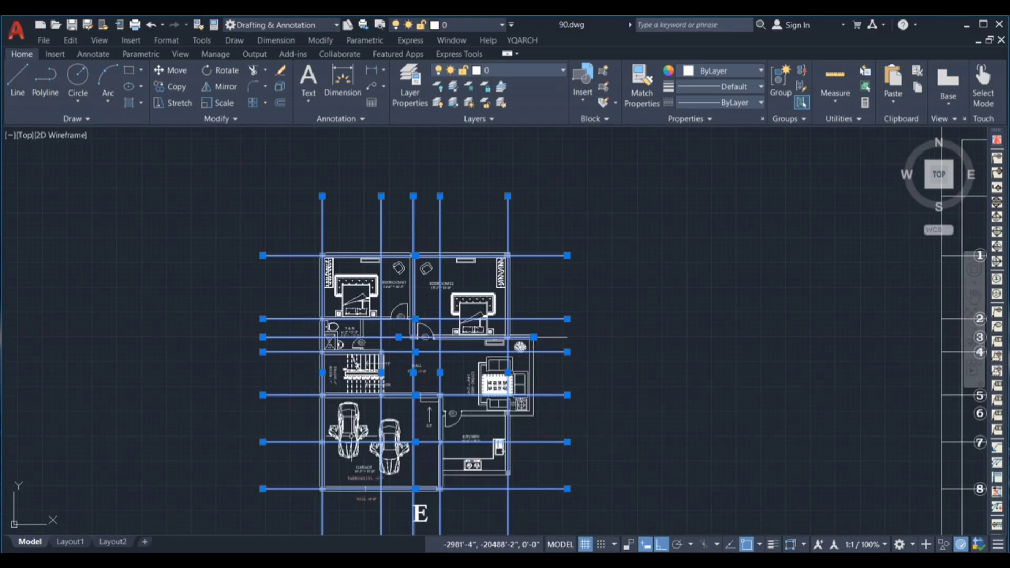
pyautogui.scroll(3, 331, 429)
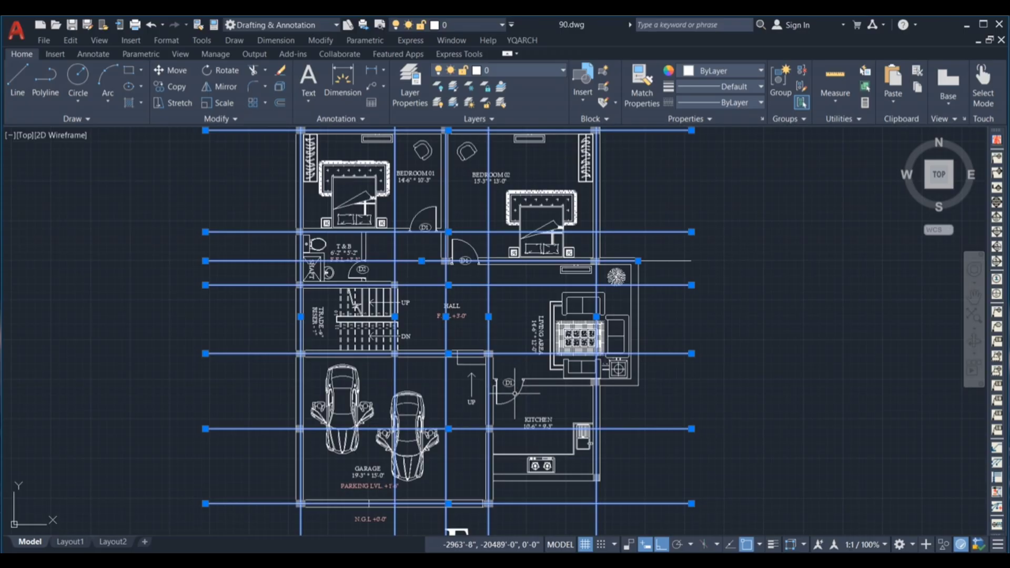
pyautogui.click(739, 103)
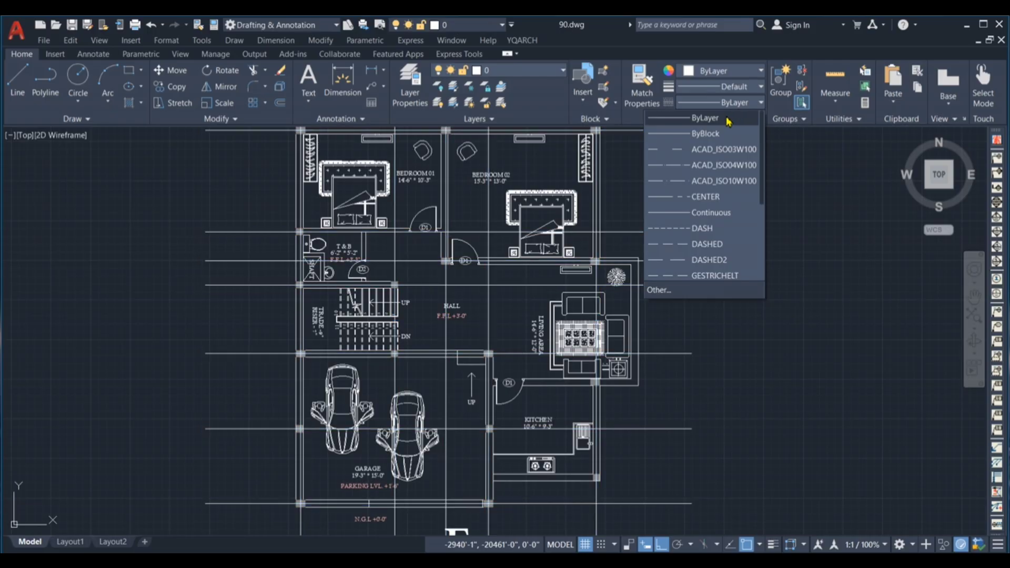
pyautogui.scroll(-1, 698, 237)
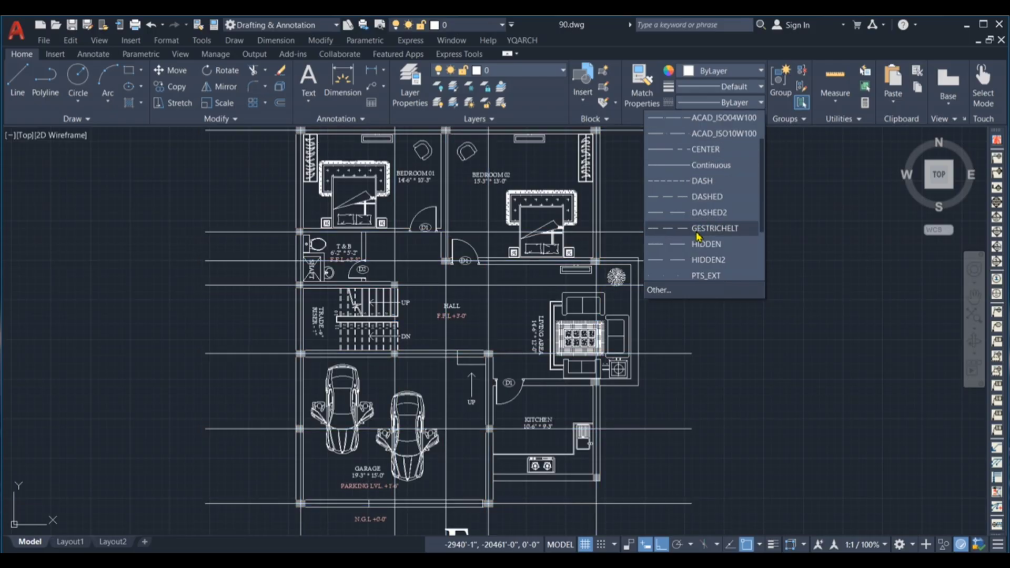
pyautogui.scroll(-2, 696, 261)
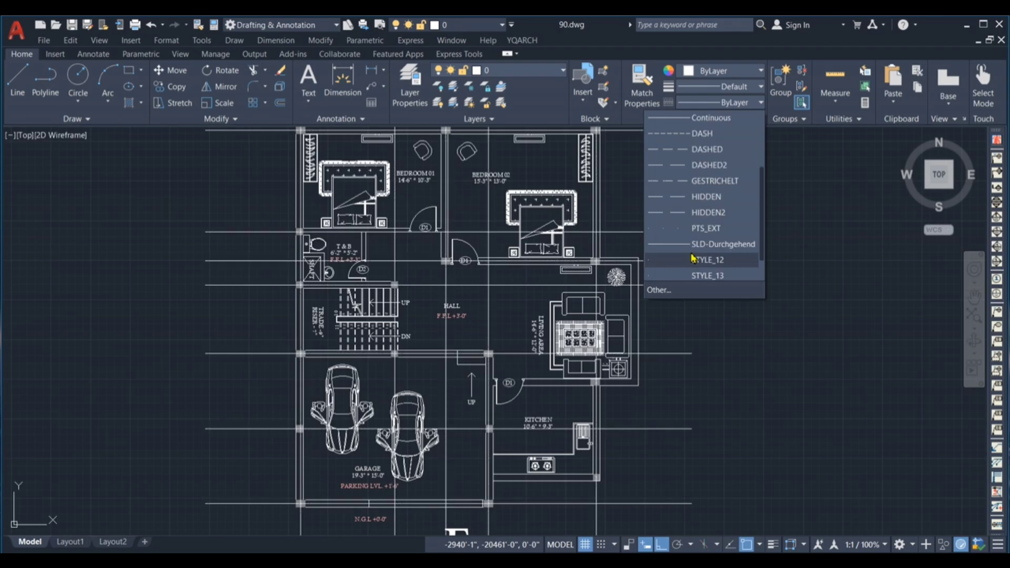
pyautogui.scroll(4, 691, 242)
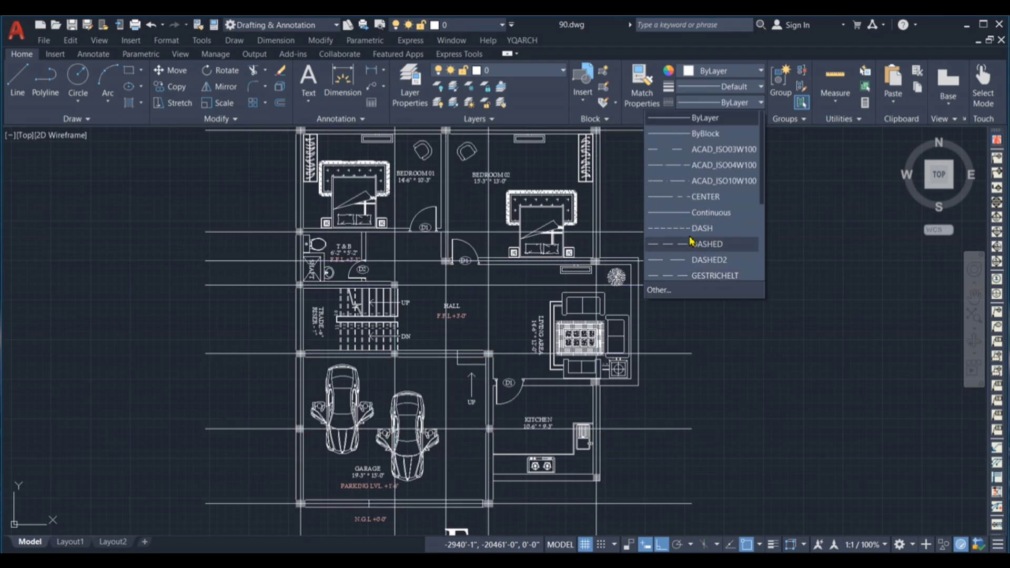
pyautogui.click(715, 198)
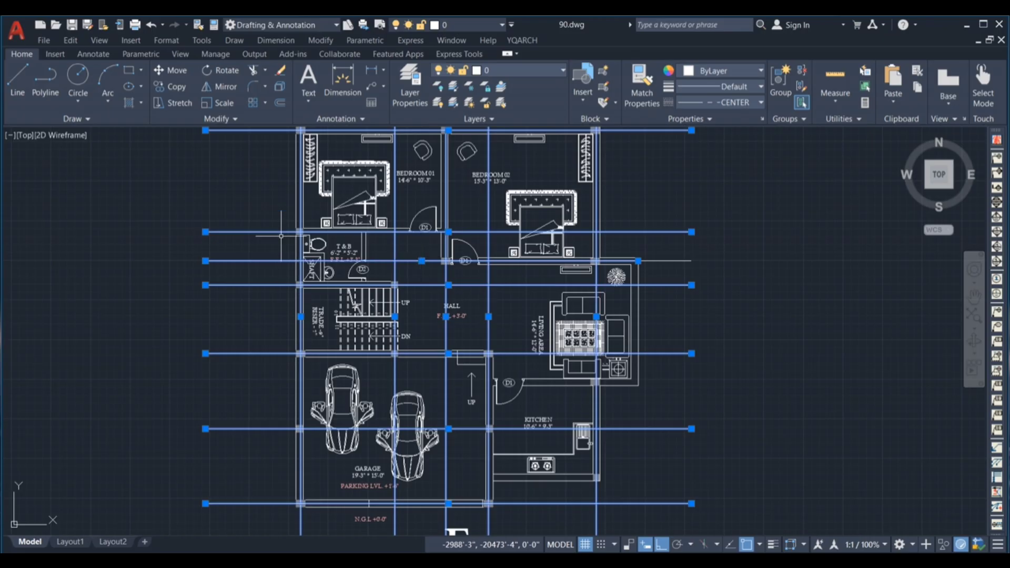
# Step: Set the linetype scale of the selected grid lines to 45
pyautogui.scroll(8, 281, 235)
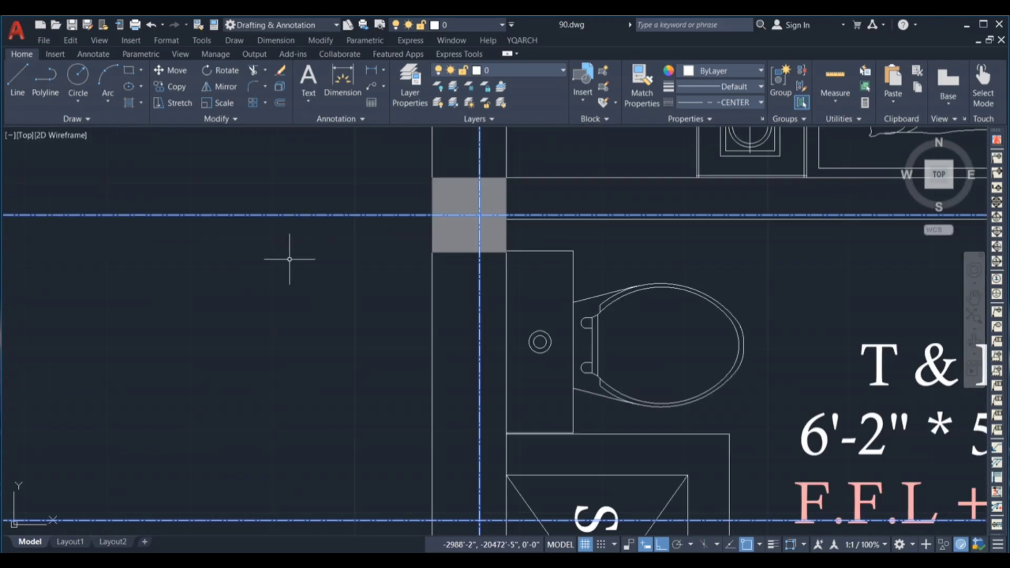
pyautogui.write('CH')
pyautogui.press('Return')
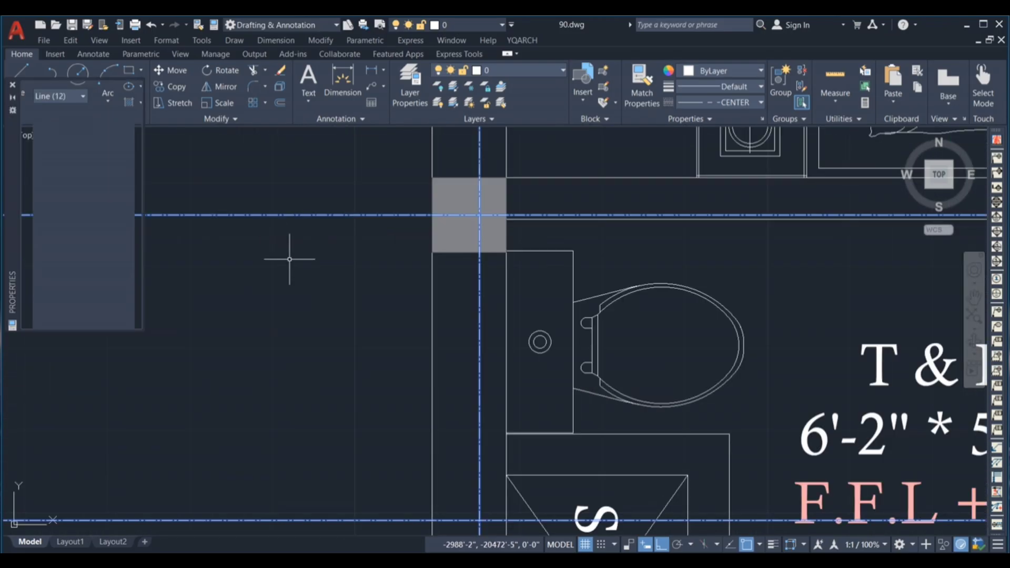
pyautogui.click(106, 169)
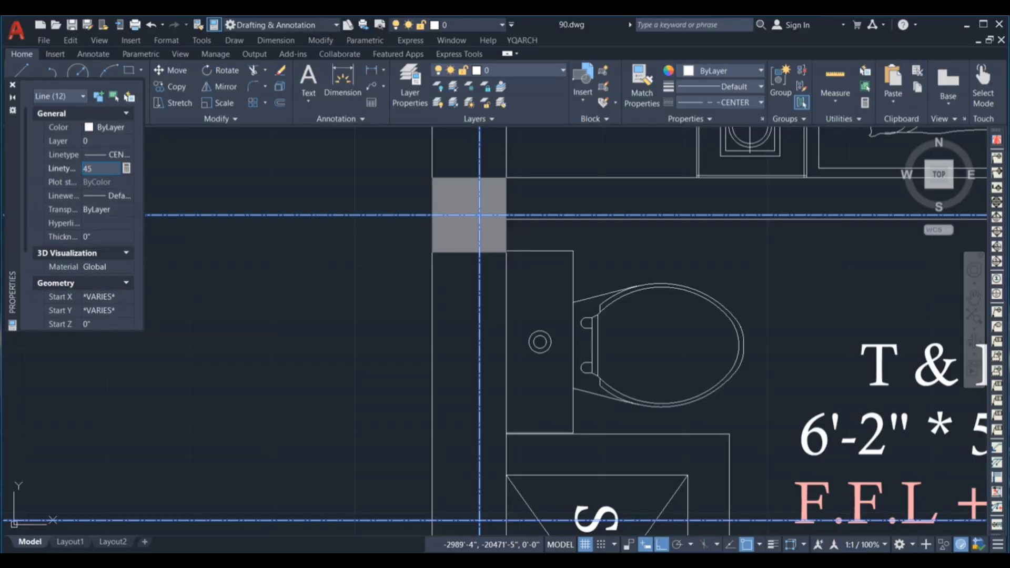
pyautogui.click(12, 84)
pyautogui.press('Escape')
pyautogui.scroll(-5, 279, 224)
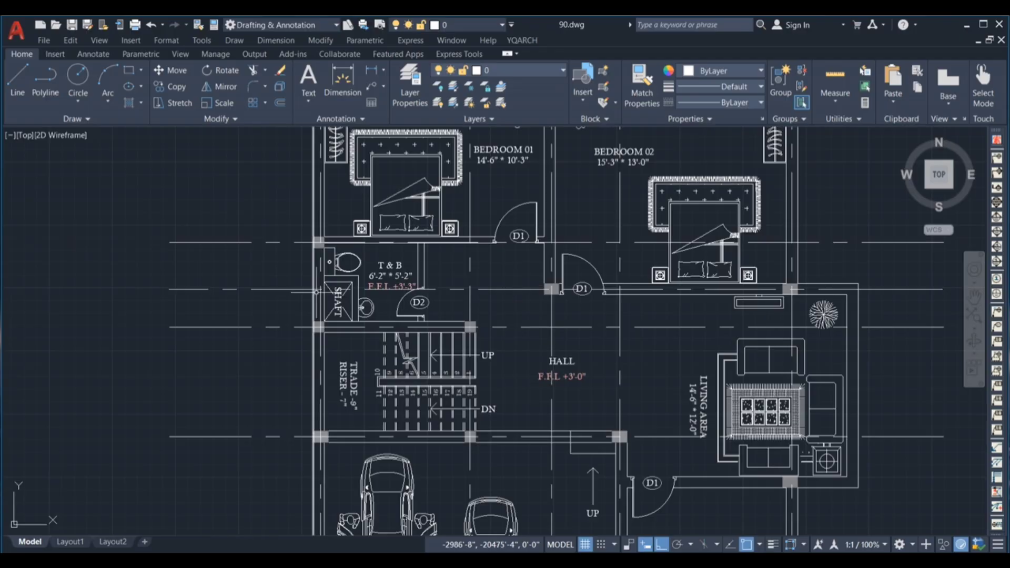
# Step: Give the five vertical grid lines the dark grey colour 99,100,102
pyautogui.scroll(-3, 362, 309)
pyautogui.scroll(-2, 512, 299)
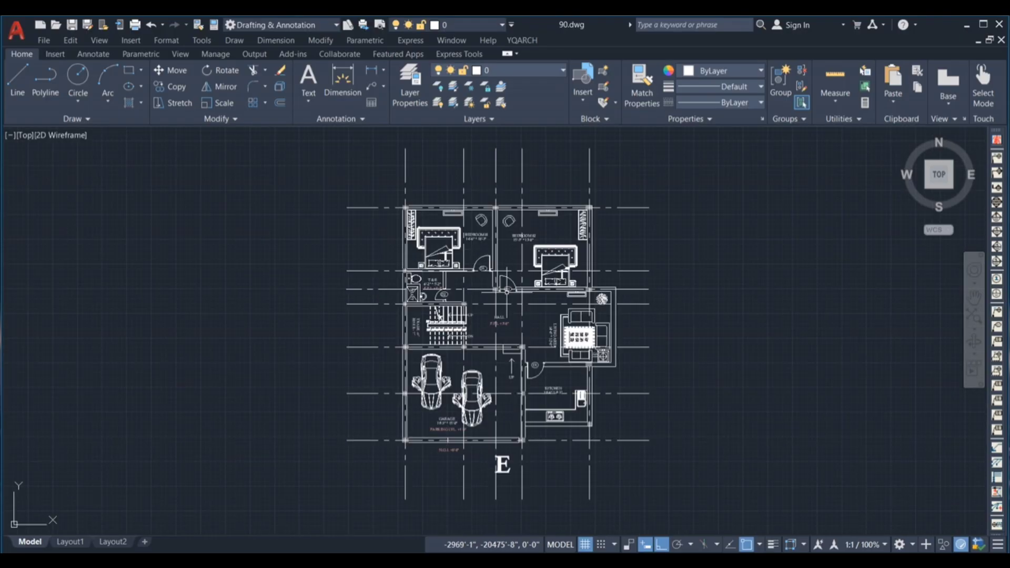
pyautogui.click(612, 163)
pyautogui.click(339, 194)
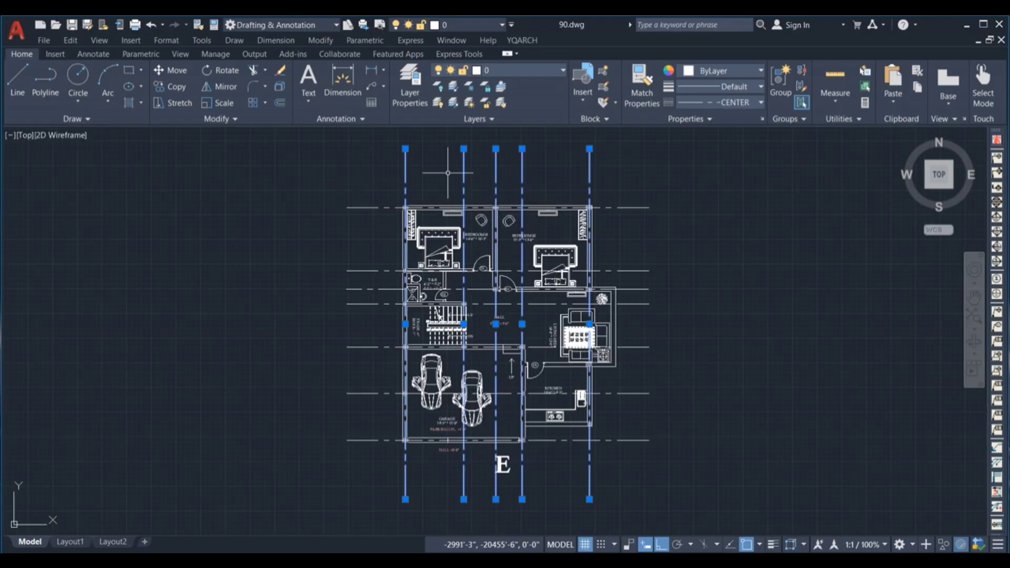
pyautogui.click(743, 77)
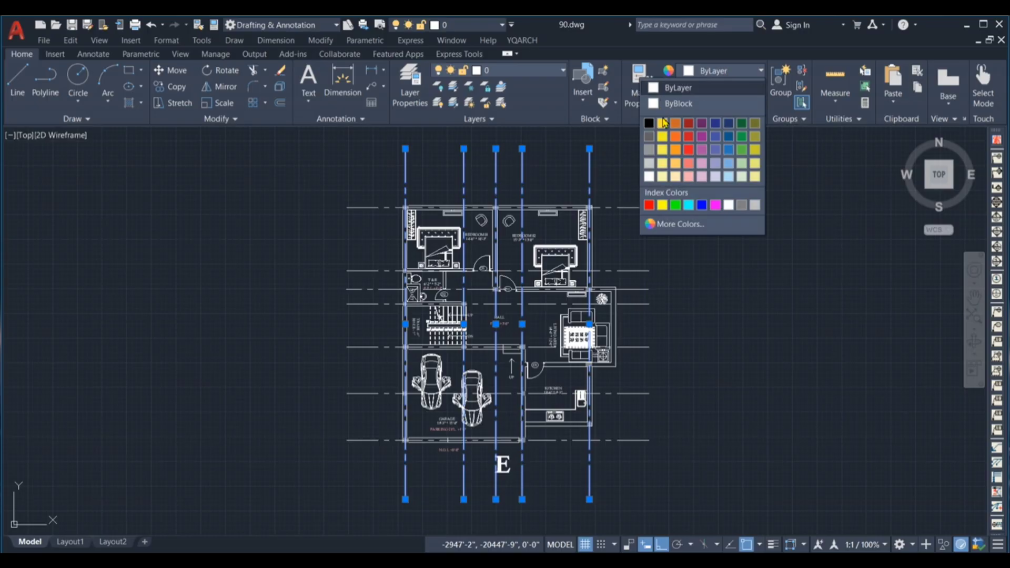
pyautogui.click(651, 140)
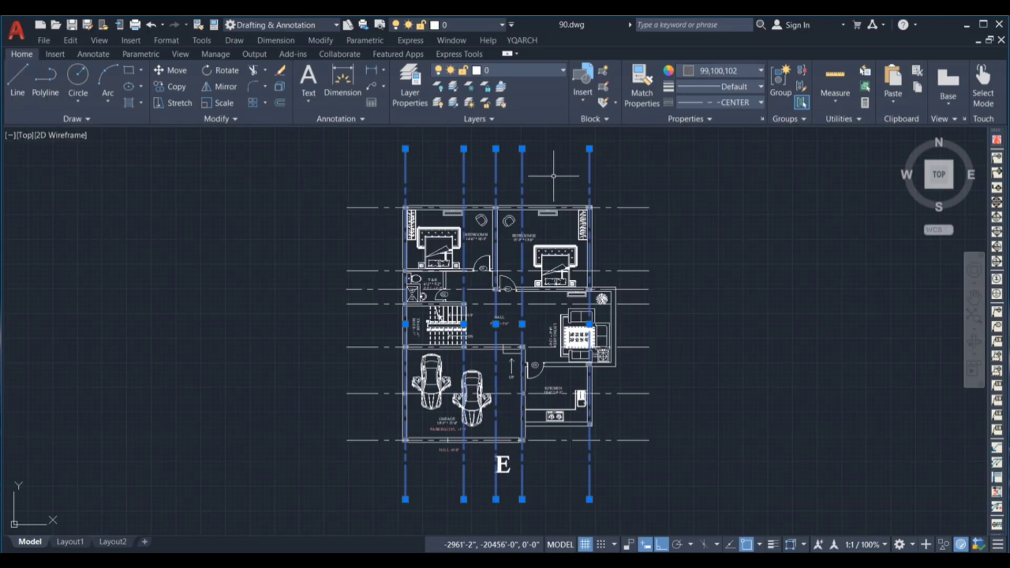
pyautogui.press('Escape')
pyautogui.scroll(2, 567, 156)
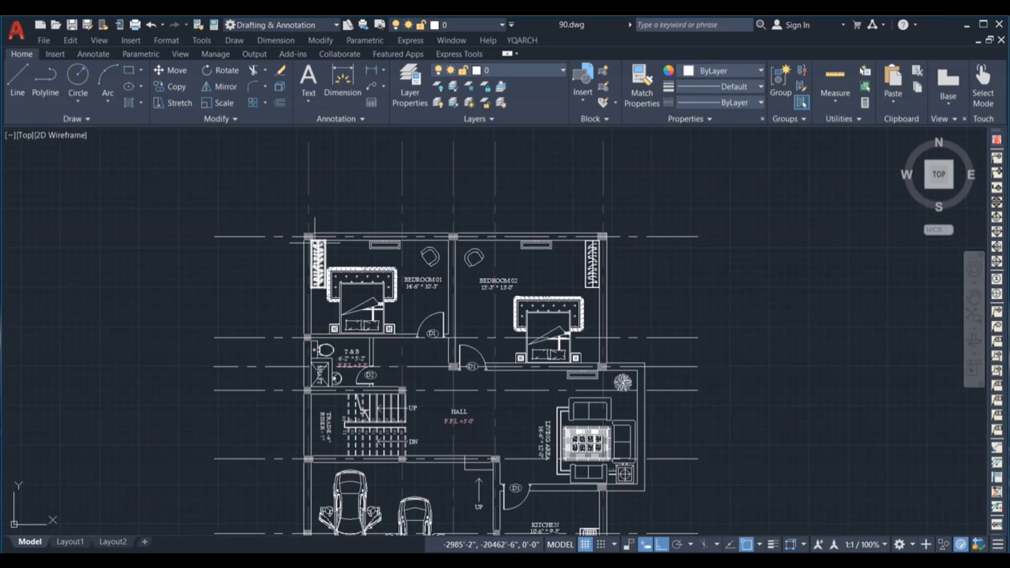
# Step: Match the properties of the leftmost vertical grid line onto the horizontal grid lines
pyautogui.write('MA')
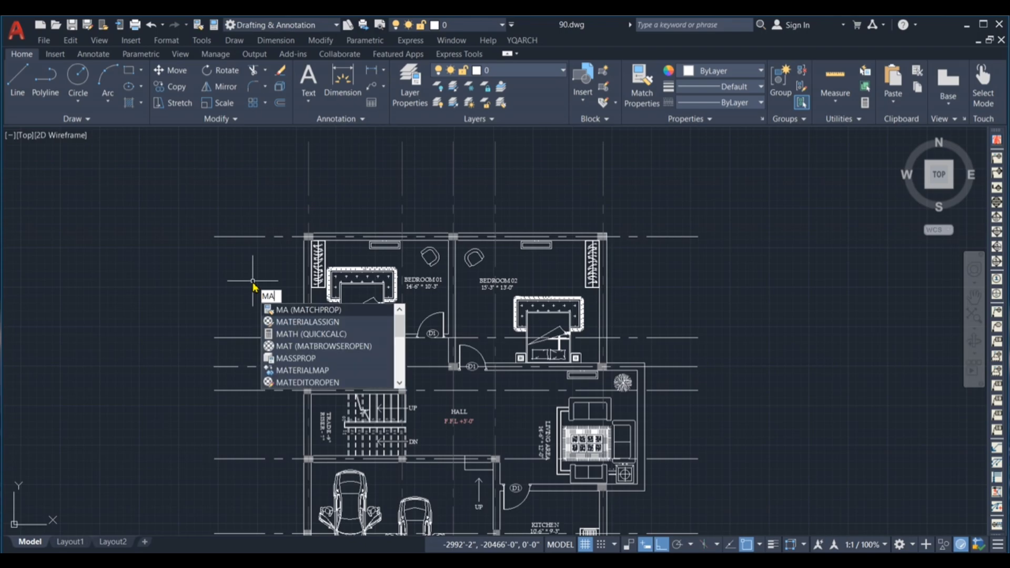
pyautogui.press('Return')
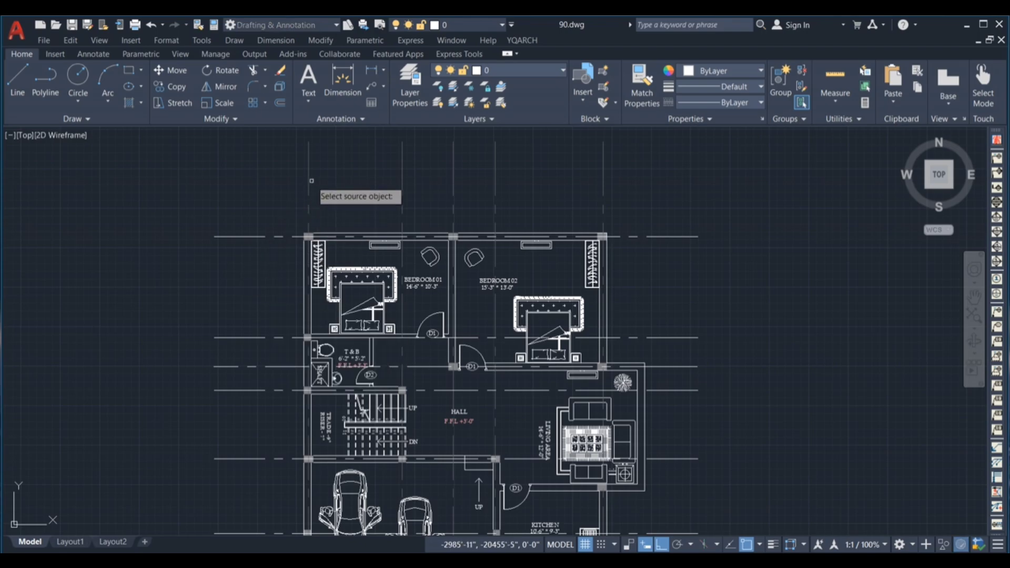
pyautogui.click(308, 178)
pyautogui.click(281, 212)
pyautogui.scroll(-4, 273, 252)
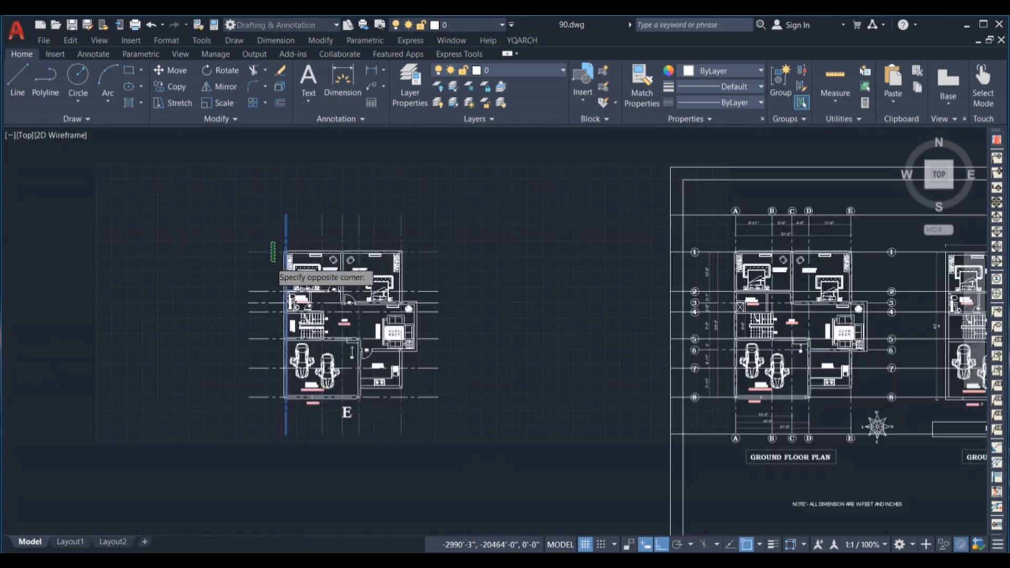
pyautogui.click(258, 405)
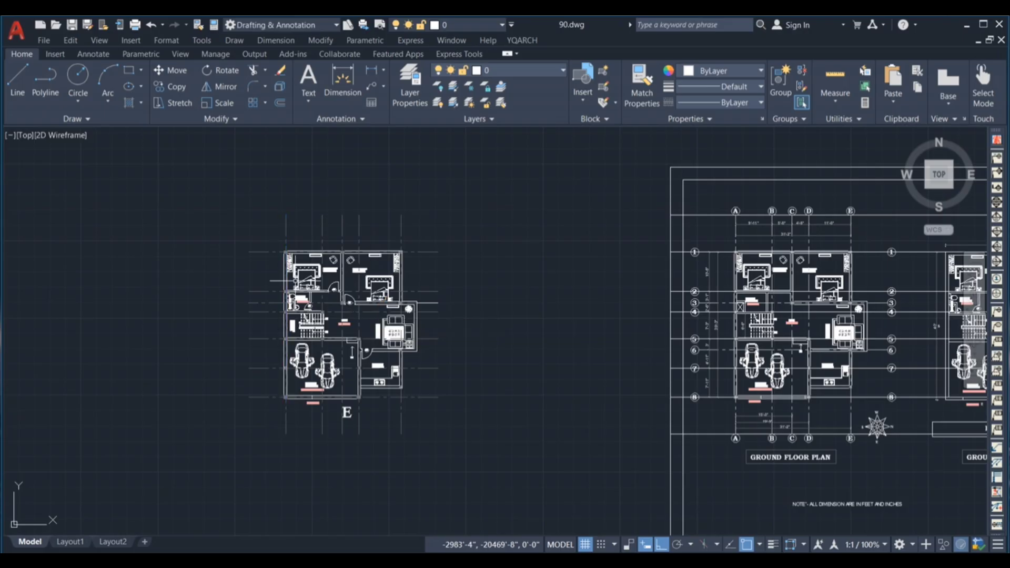
pyautogui.scroll(4, 298, 275)
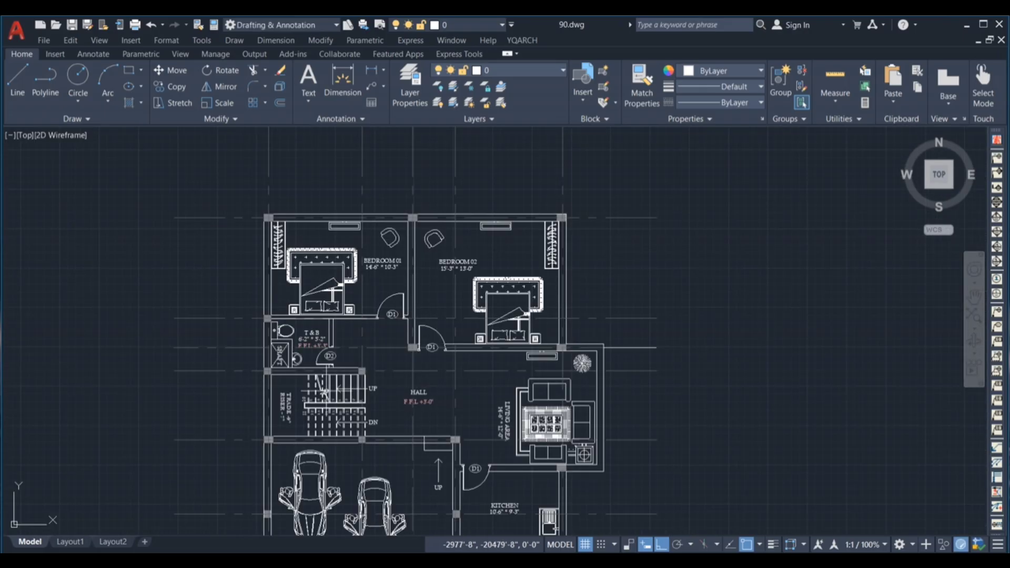
# Step: Draw a grid bubble circle with a radius of about 1' centred on the top end of the leftmost vertical grid line
pyautogui.scroll(-3, 502, 183)
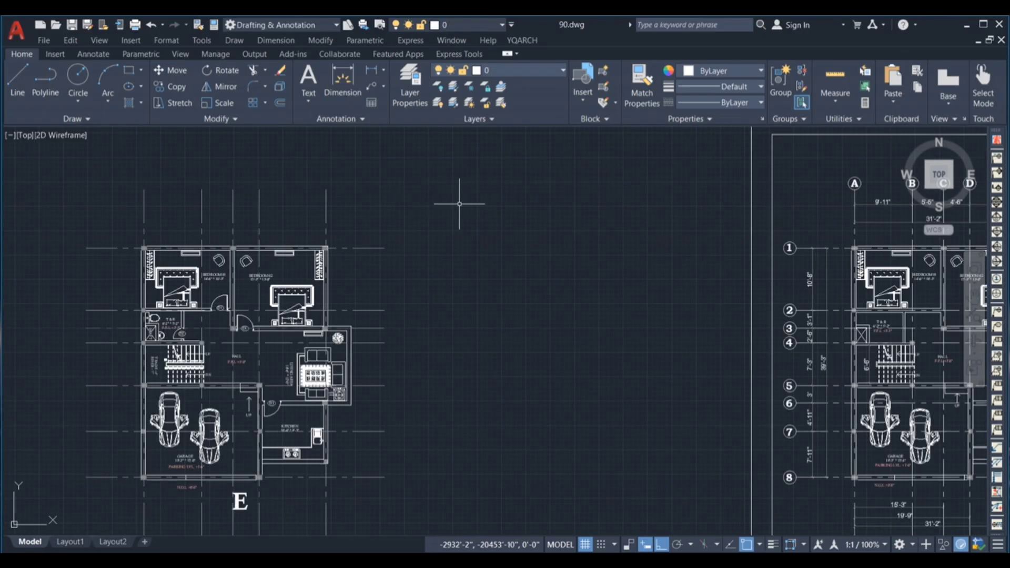
pyautogui.scroll(-2, 459, 203)
pyautogui.scroll(3, 710, 194)
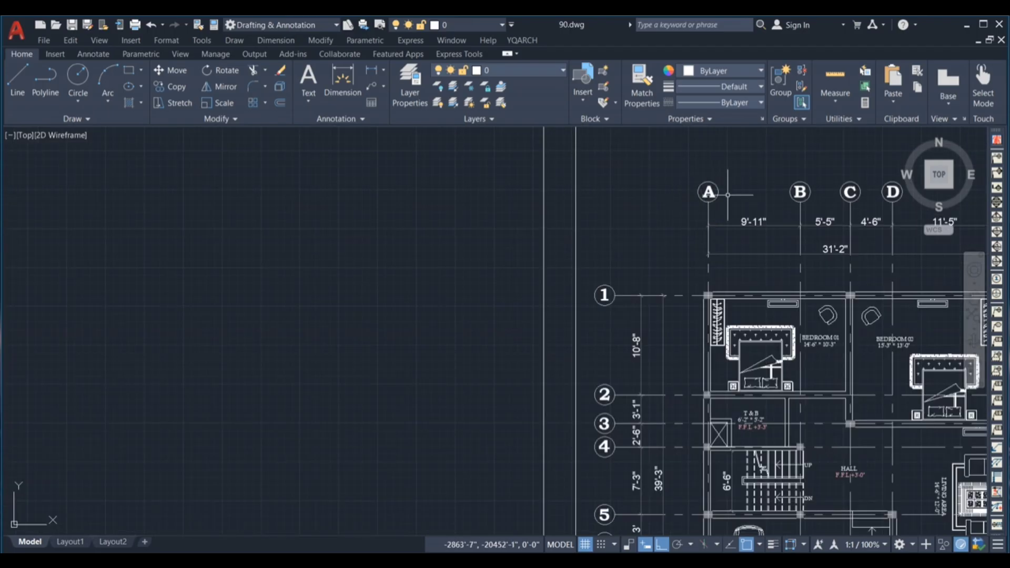
pyautogui.scroll(-1, 726, 199)
pyautogui.scroll(-3, 259, 225)
pyautogui.scroll(2, 212, 204)
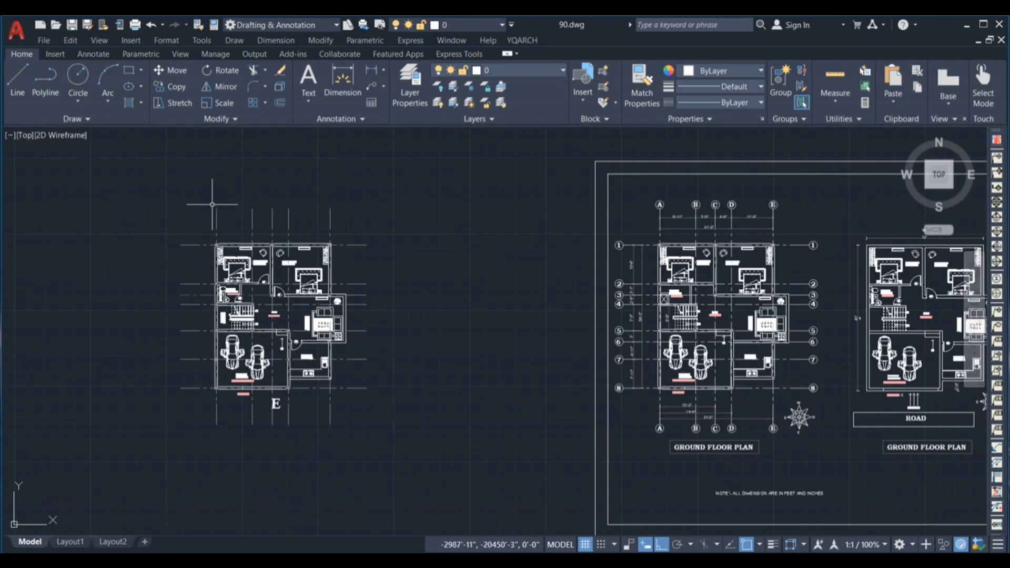
pyautogui.click(77, 76)
pyautogui.scroll(4, 213, 182)
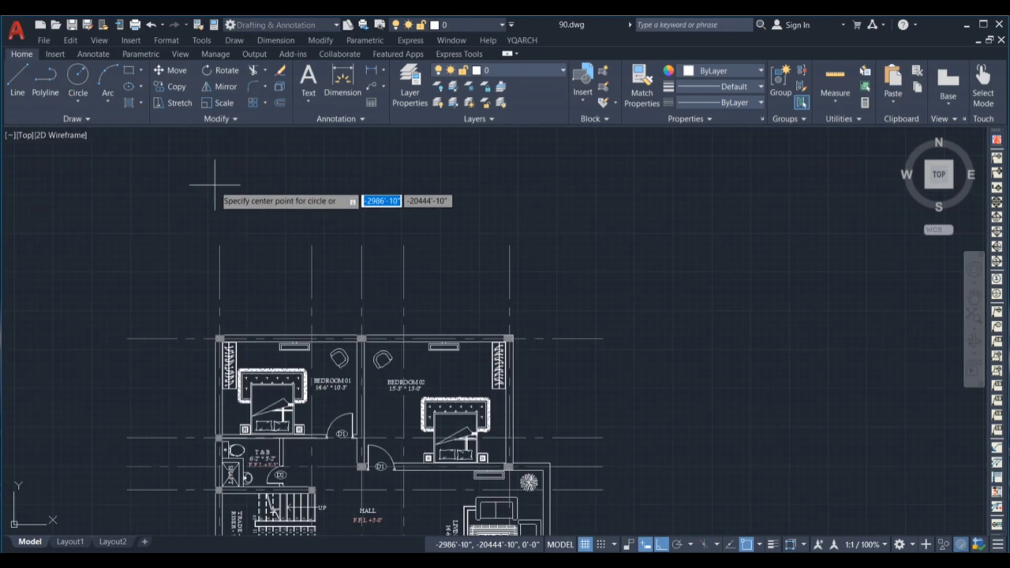
pyautogui.scroll(4, 224, 236)
pyautogui.click(219, 244)
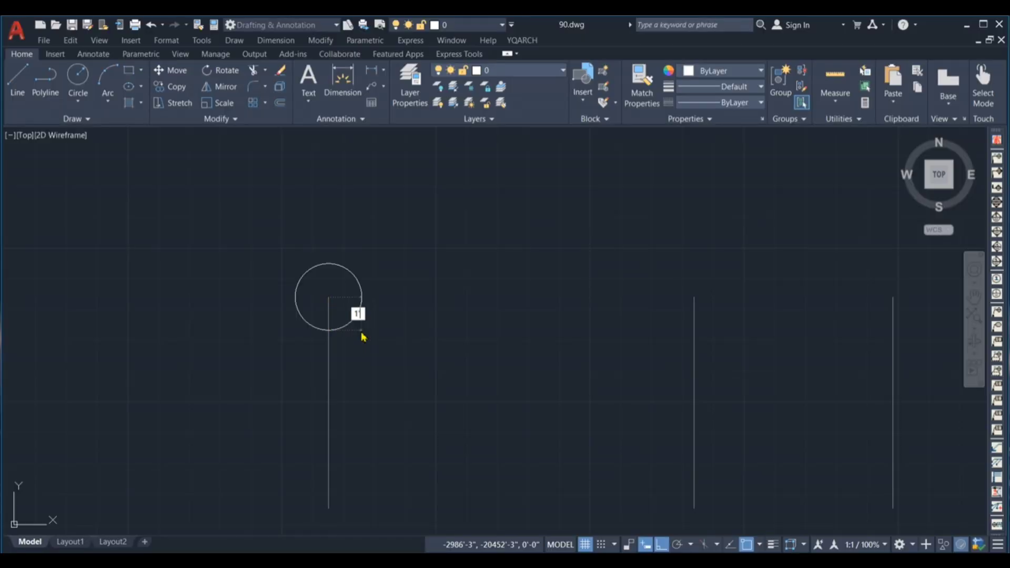
pyautogui.press('Return')
# Step: Move the circle by its bottom quadrant onto the top end of the leftmost vertical grid line
pyautogui.click(375, 368)
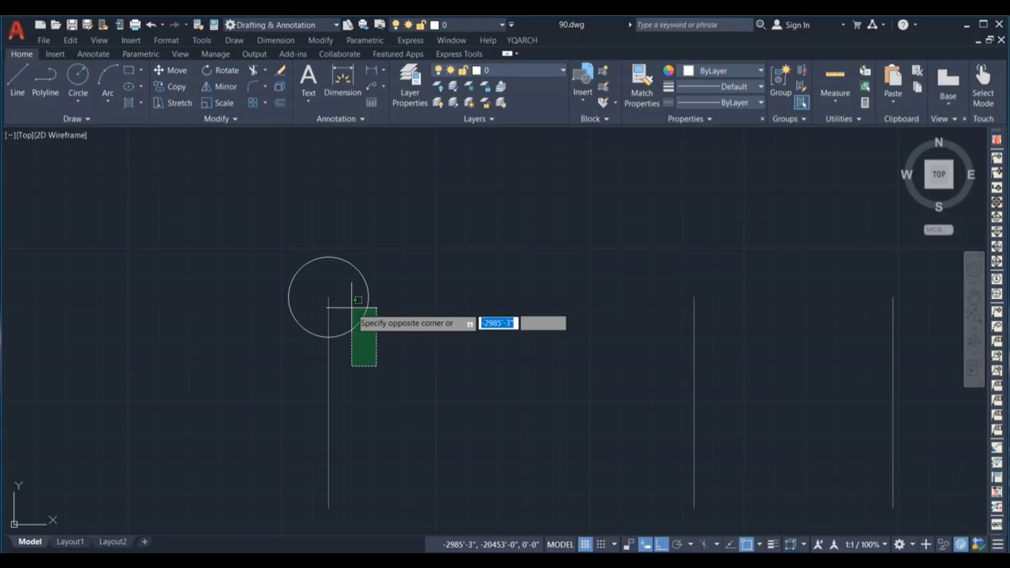
pyautogui.click(349, 308)
pyautogui.write('m')
pyautogui.press('Return')
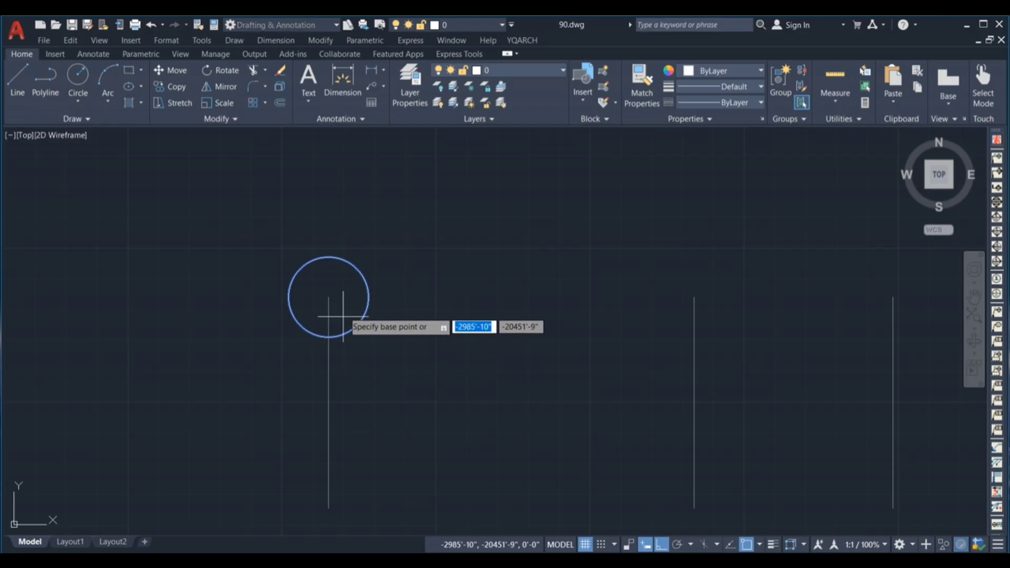
pyautogui.click(328, 336)
pyautogui.click(328, 297)
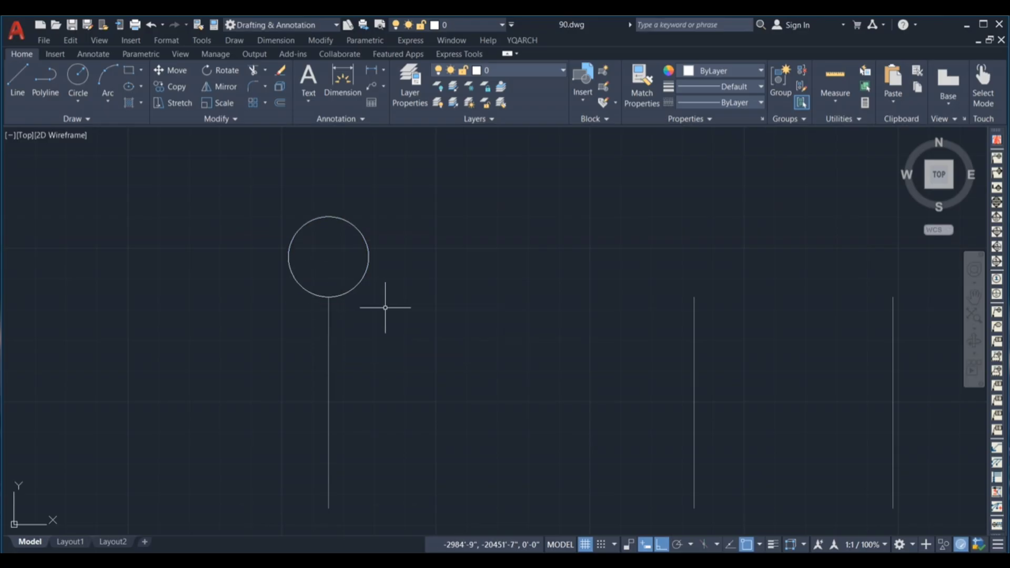
# Step: Copy the grid bubble circle from the leftmost vertical grid line onto the top ends of the other four vertical grid lines
pyautogui.press('Return')
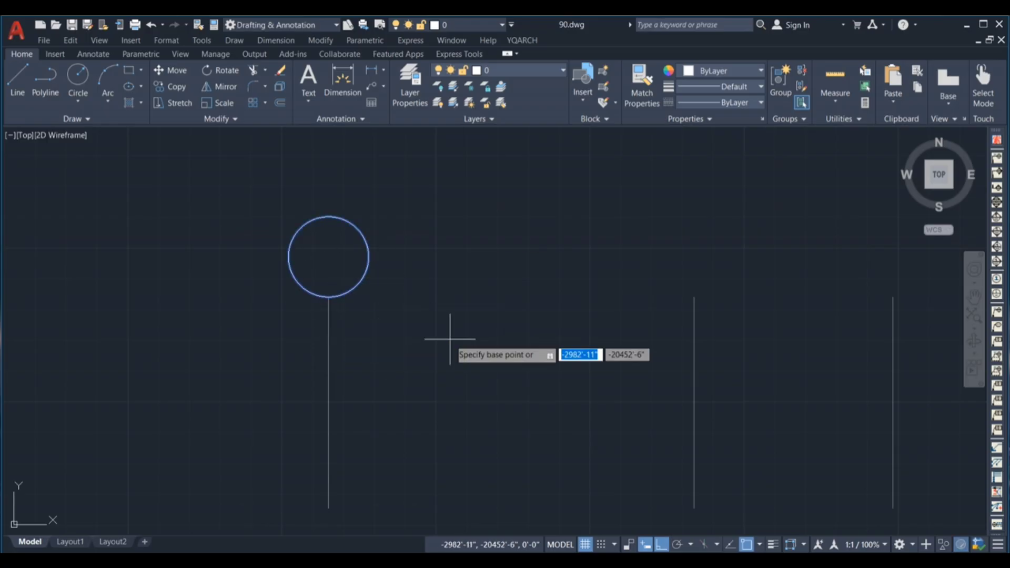
pyautogui.click(328, 297)
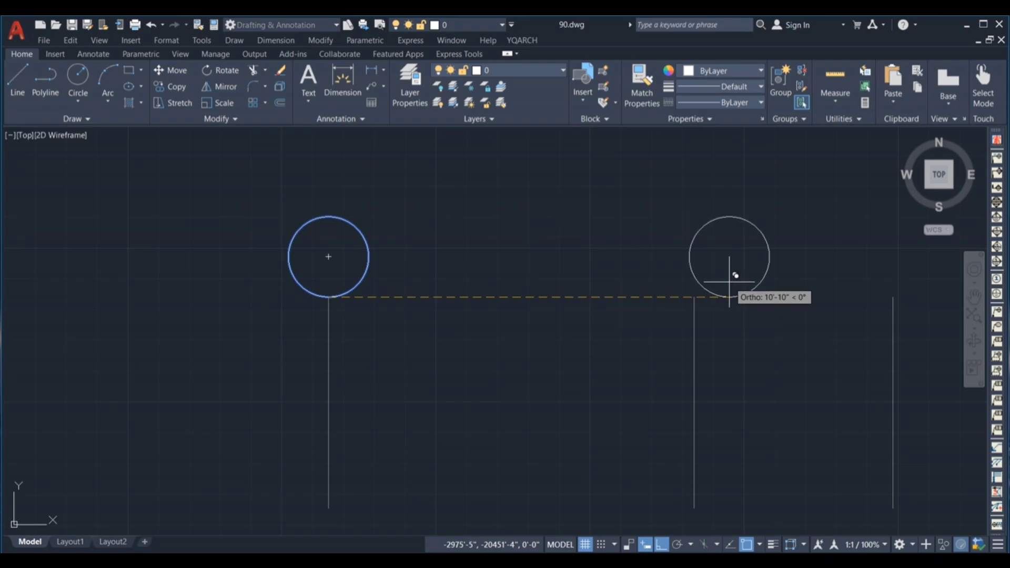
pyautogui.click(694, 298)
pyautogui.scroll(-6, 459, 329)
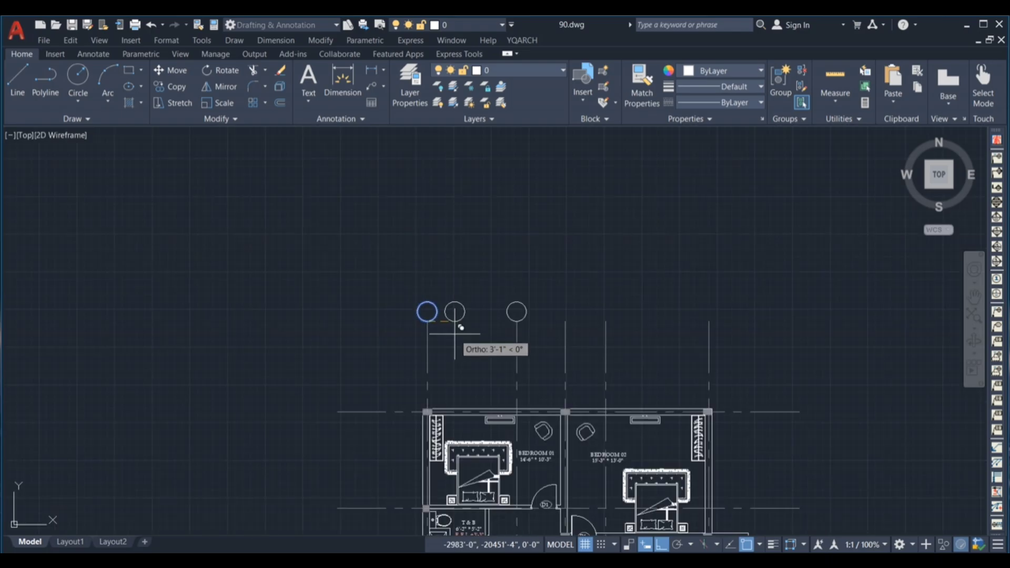
pyautogui.click(565, 314)
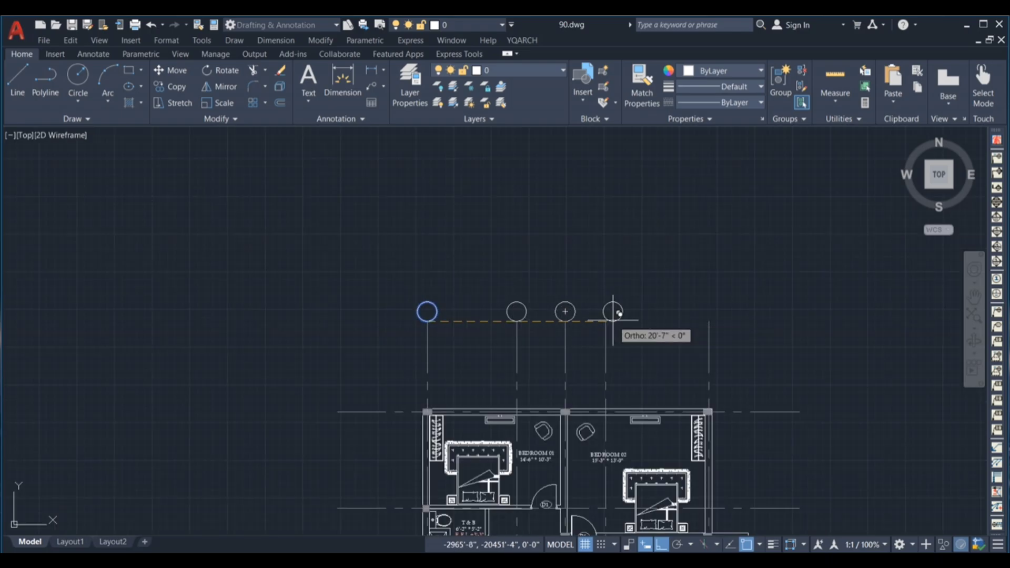
pyautogui.click(605, 320)
pyautogui.click(708, 316)
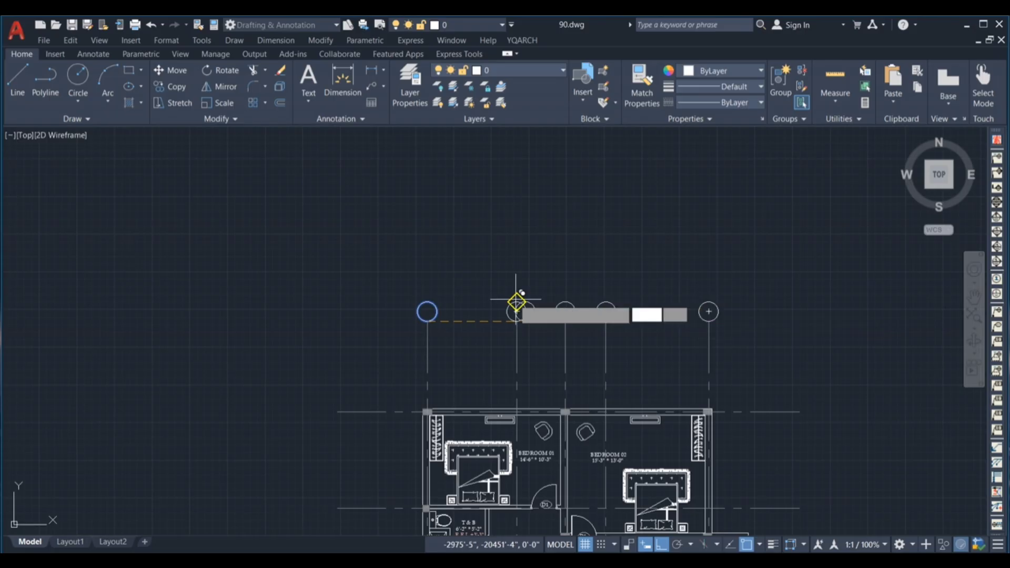
pyautogui.press('Escape')
# Step: Give the five grid bubble circles a dark grey colour matching the grid lines
pyautogui.click(402, 277)
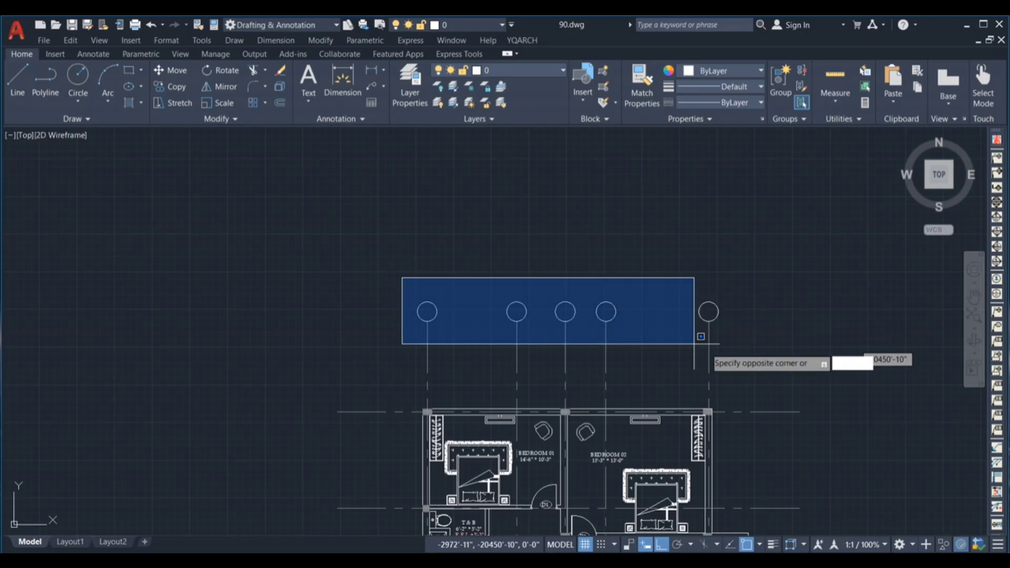
pyautogui.click(770, 339)
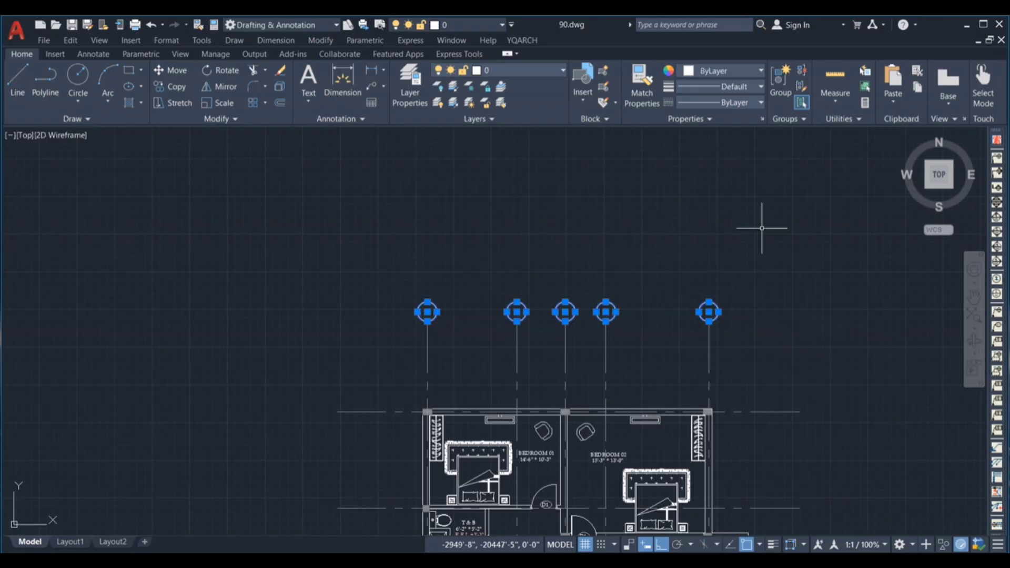
pyautogui.click(748, 77)
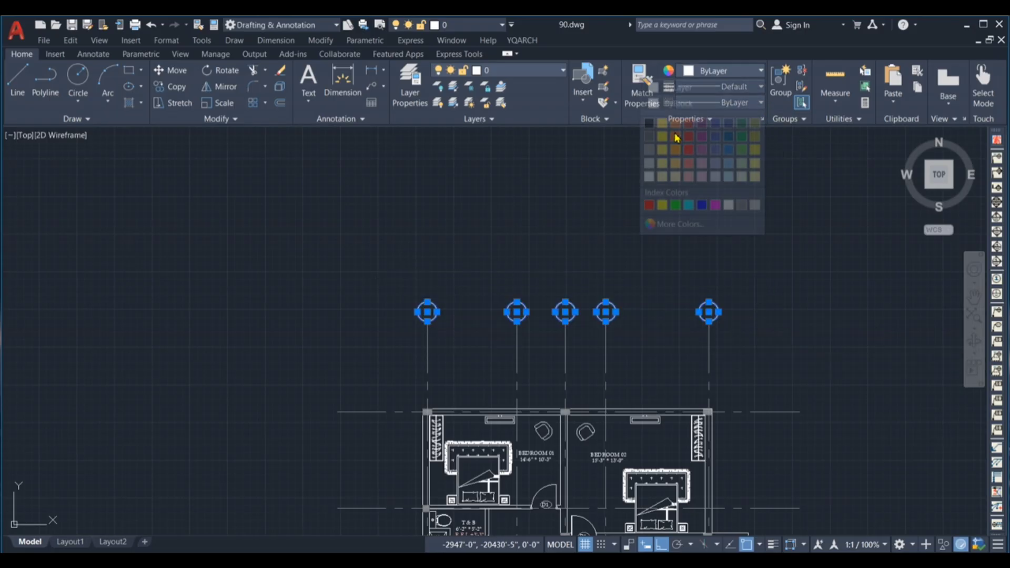
pyautogui.click(650, 156)
pyautogui.press('Escape')
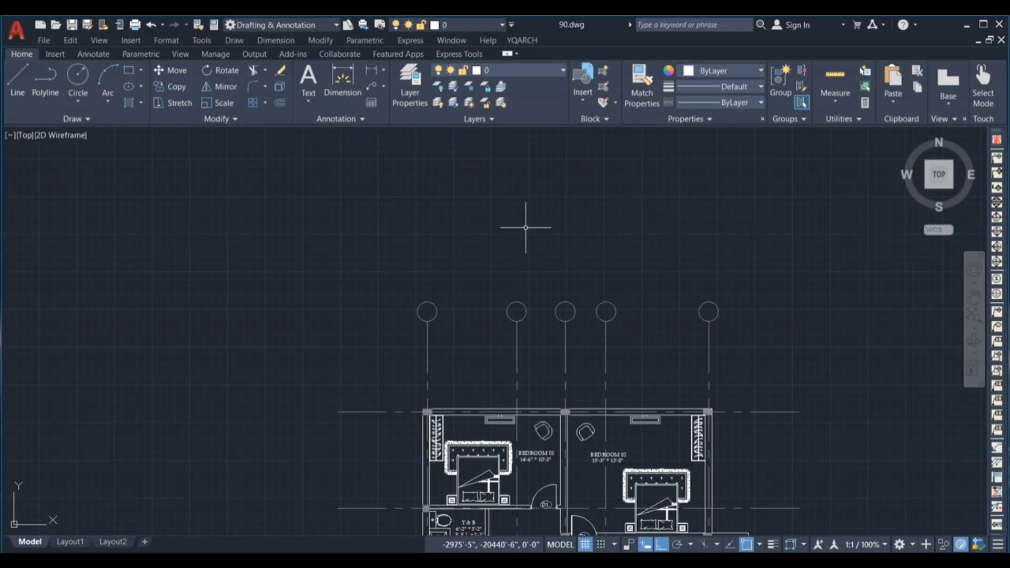
pyautogui.scroll(-2, 490, 234)
pyautogui.scroll(2, 549, 274)
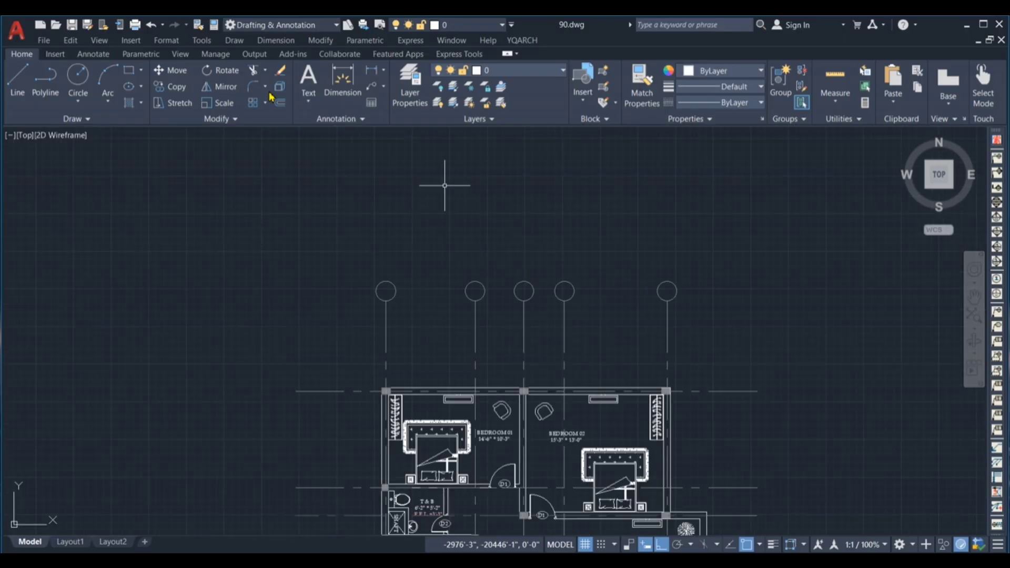
# Step: Open a multiline text box above the row of grid bubbles for the grid letters
pyautogui.click(310, 94)
pyautogui.click(361, 225)
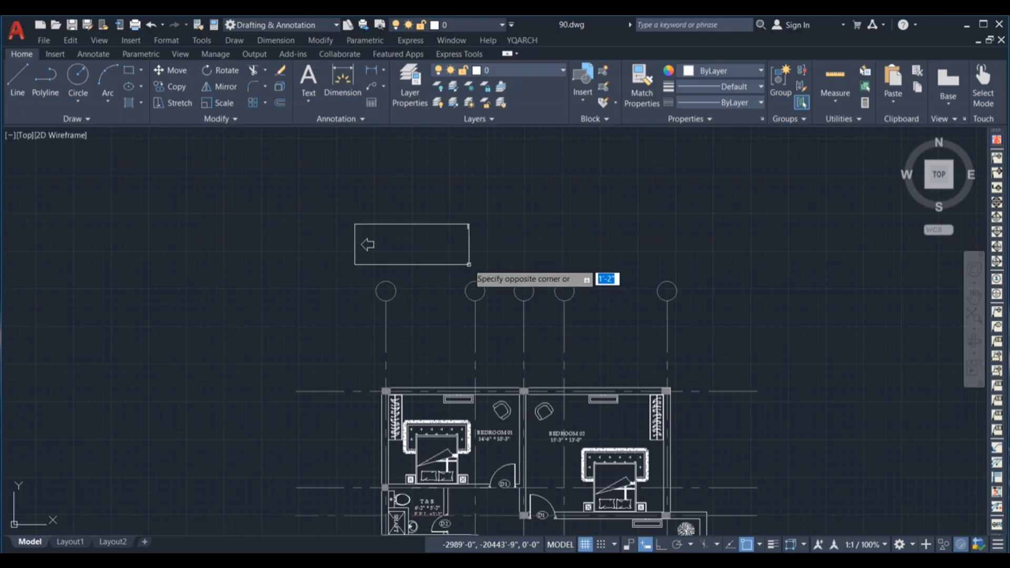
pyautogui.click(467, 266)
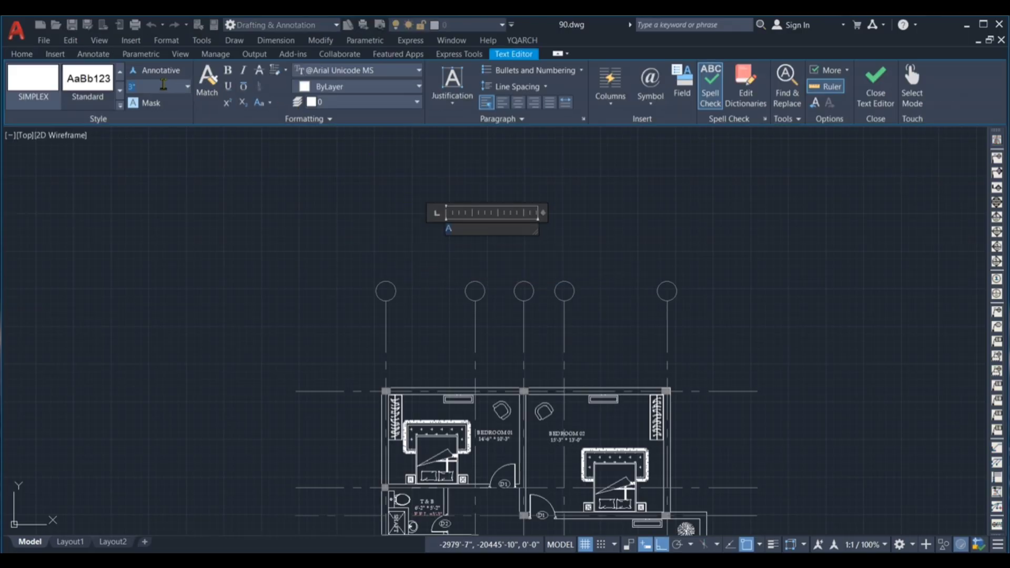
pyautogui.press('Return')
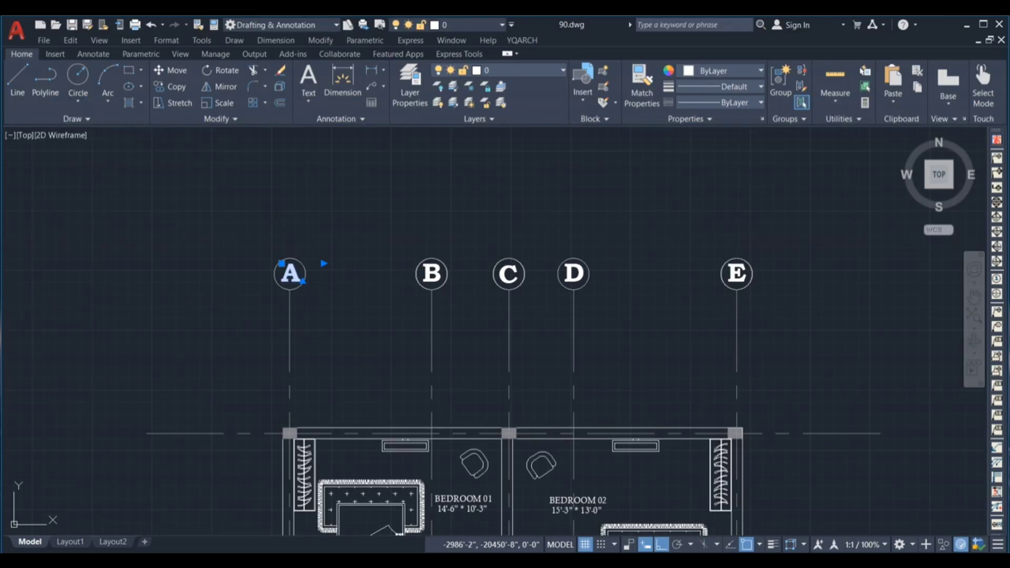
# Step: Open the letter in bubble A for editing and examine its text style, font and height
pyautogui.doubleClick(289, 273)
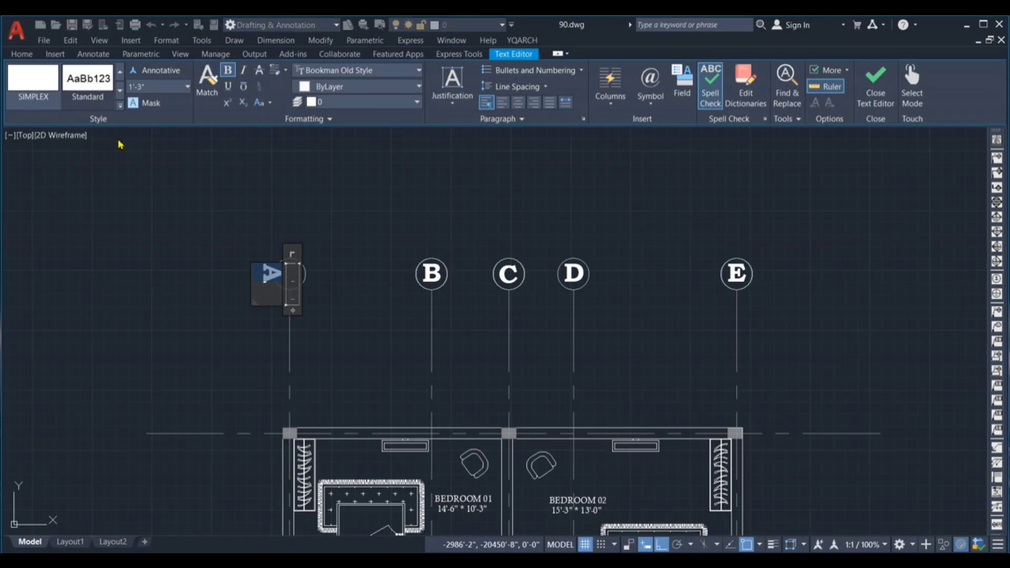
pyautogui.click(52, 80)
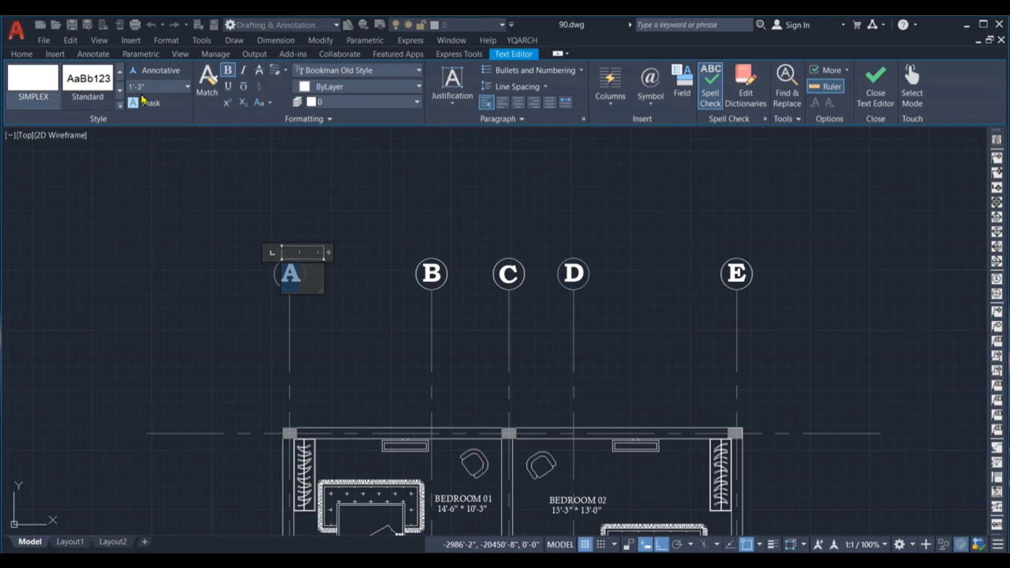
pyautogui.click(362, 300)
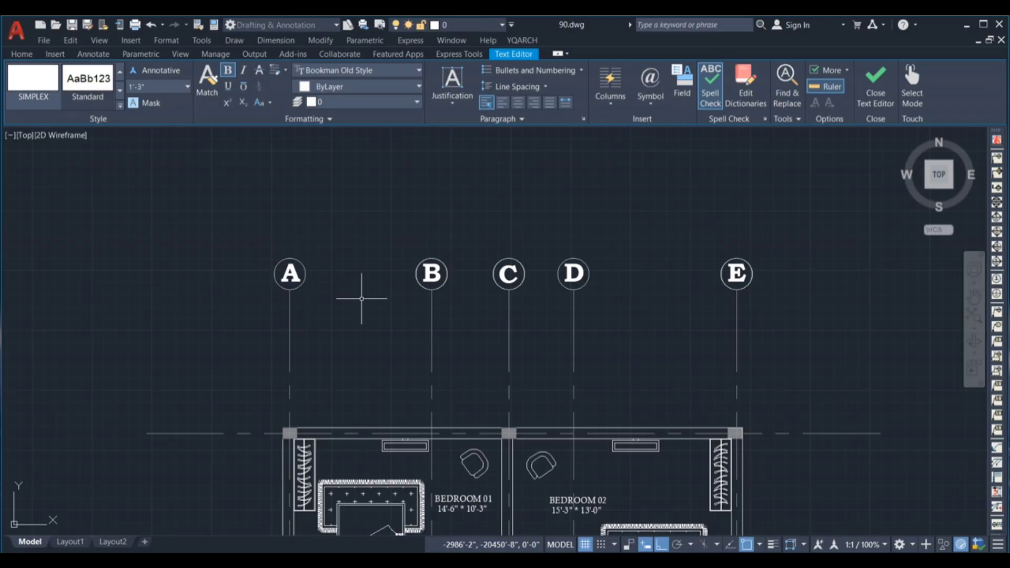
pyautogui.scroll(-4, 525, 259)
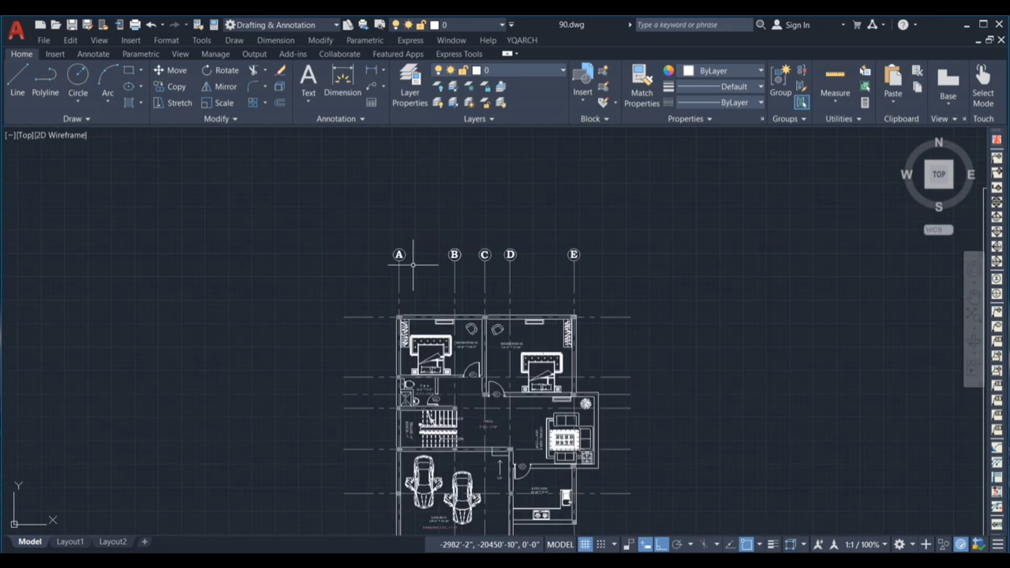
pyautogui.scroll(-2, 369, 258)
pyautogui.click(365, 259)
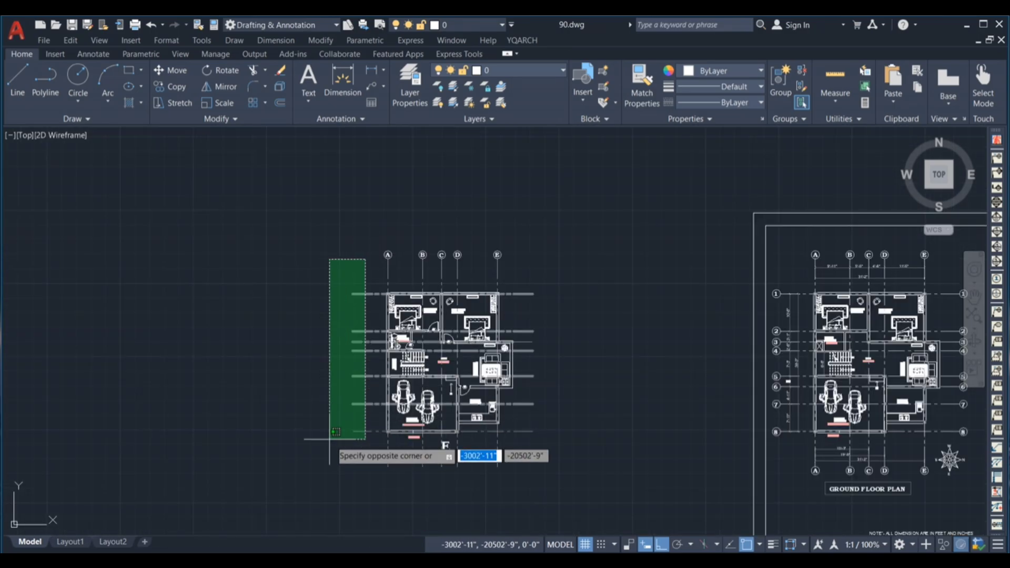
pyautogui.click(337, 245)
# Step: Copy the numbered bubbles 1 to 8, based on the left quadrant of bubble 8, onto the right ends of the horizontal grid lines
pyautogui.scroll(2, 365, 257)
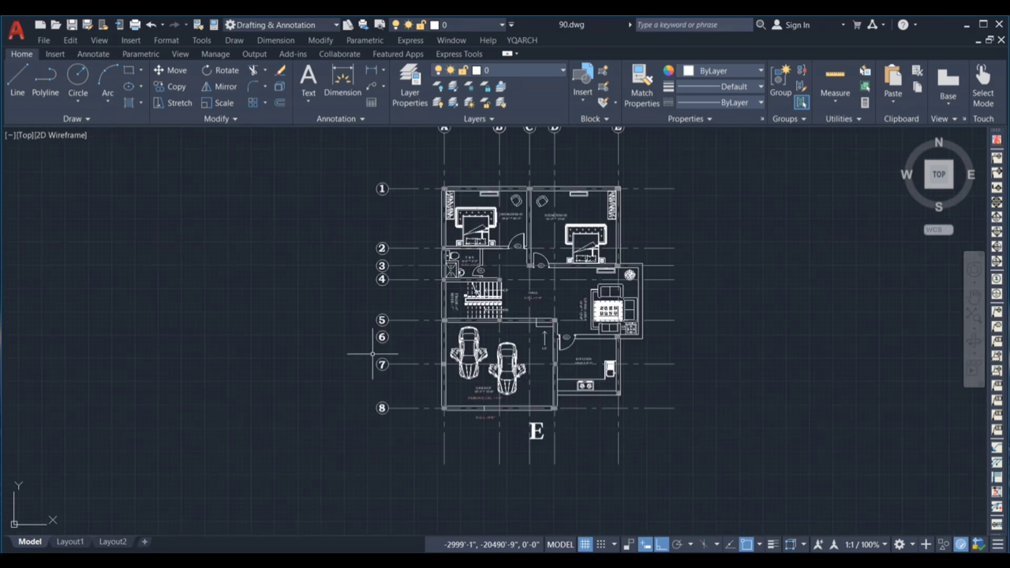
pyautogui.scroll(-2, 373, 347)
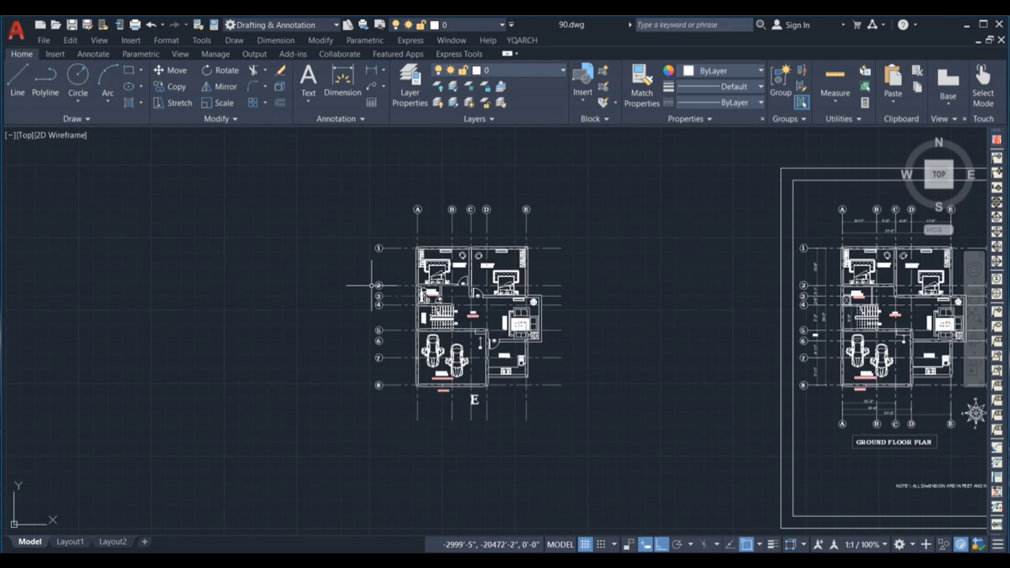
pyautogui.click(364, 226)
pyautogui.click(394, 405)
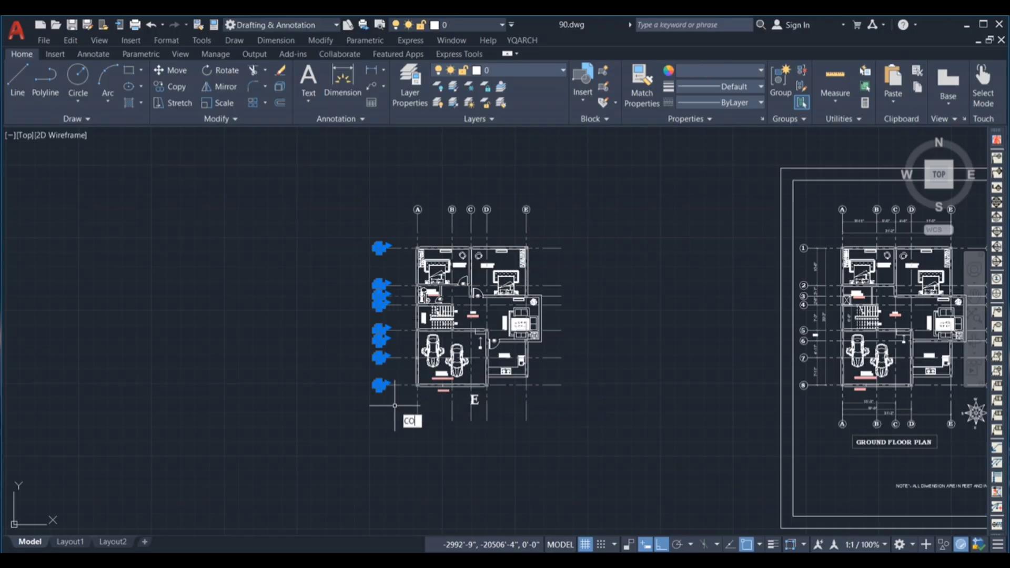
pyautogui.write('co')
pyautogui.press('Return')
pyautogui.scroll(6, 394, 389)
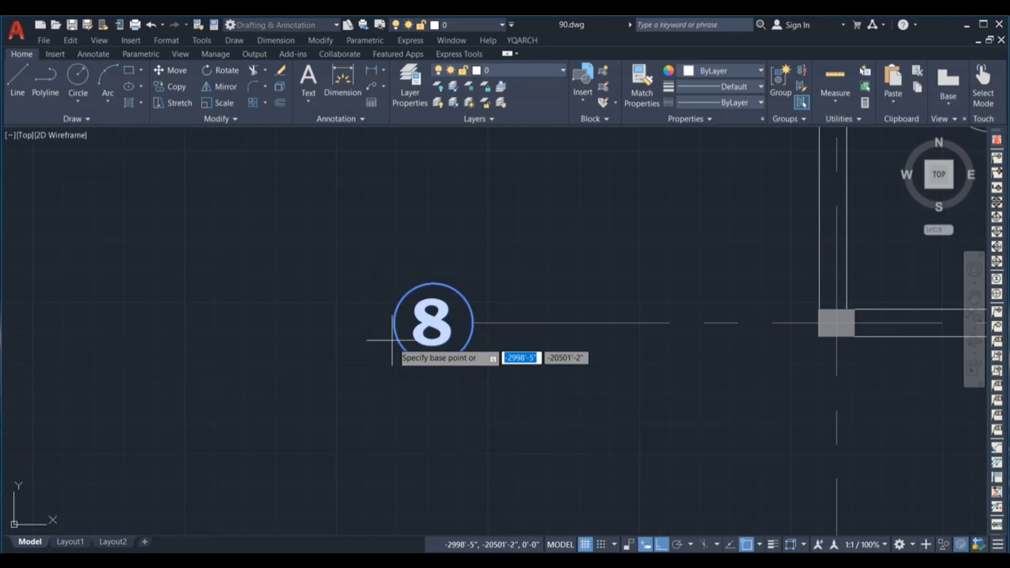
pyautogui.click(394, 322)
pyautogui.scroll(-5, 147, 323)
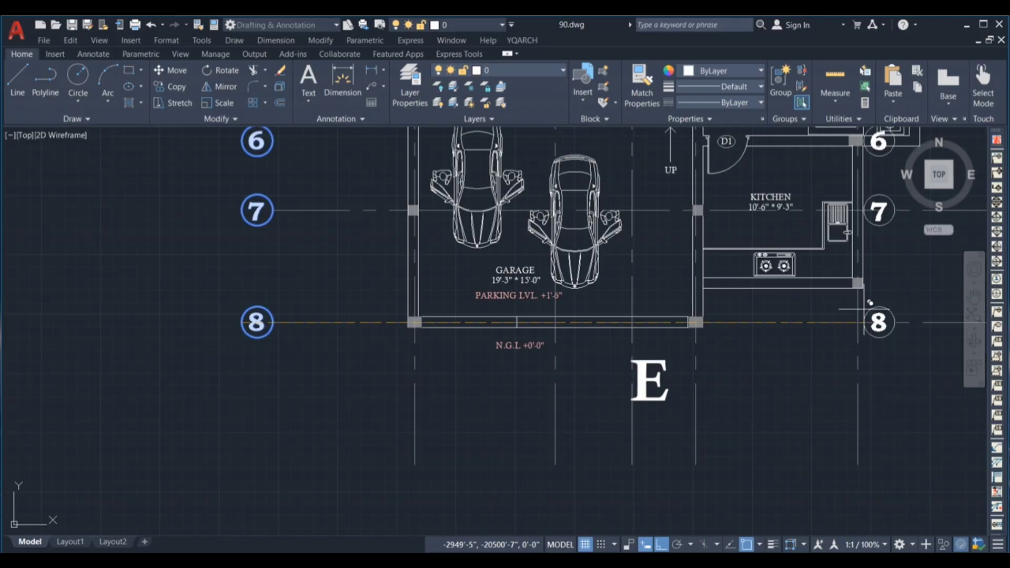
pyautogui.scroll(-5, 629, 356)
pyautogui.scroll(3, 784, 341)
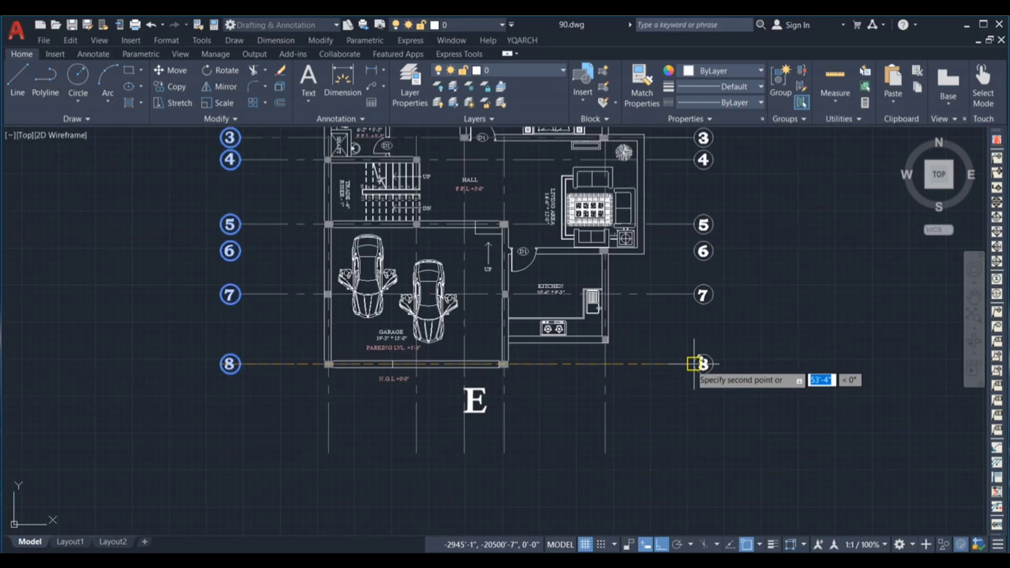
# Step: Copy the lettered bubbles A to E onto the bottom ends of the vertical grid lines and erase the stray letter E below the plan
pyautogui.scroll(-6, 694, 363)
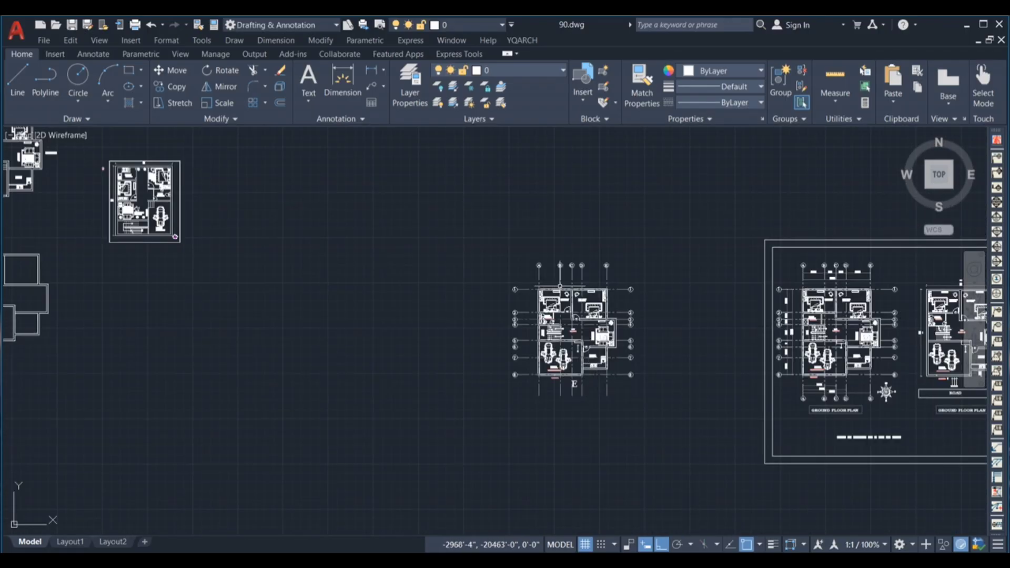
pyautogui.scroll(4, 527, 225)
pyautogui.click(521, 241)
pyautogui.click(783, 298)
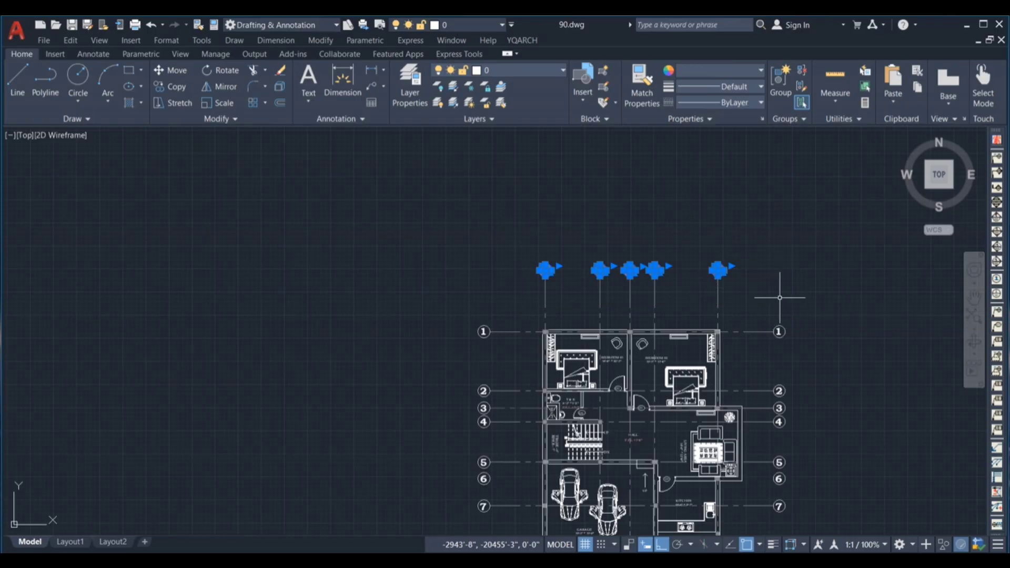
pyautogui.press('Return')
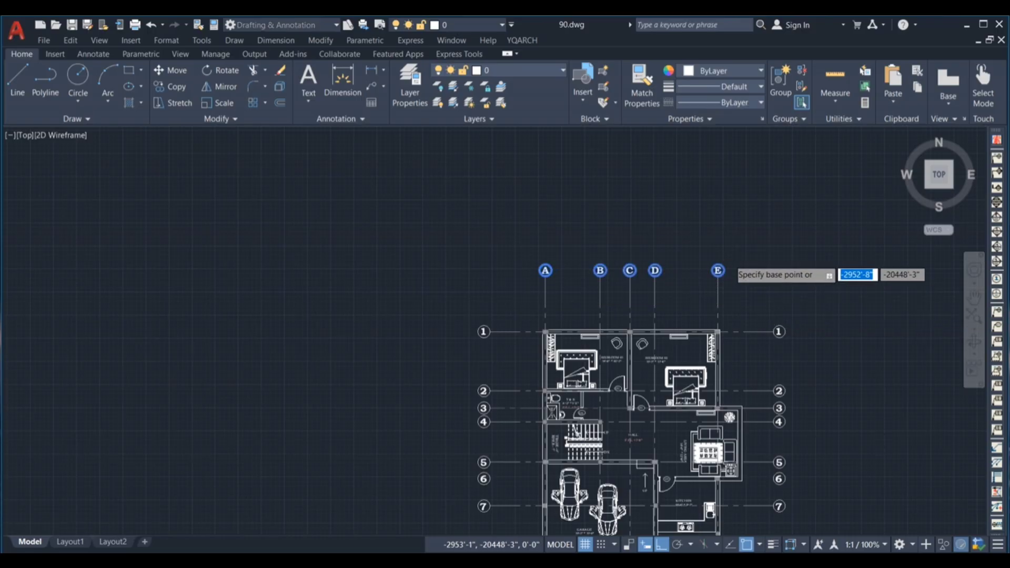
pyautogui.scroll(5, 712, 241)
pyautogui.click(681, 279)
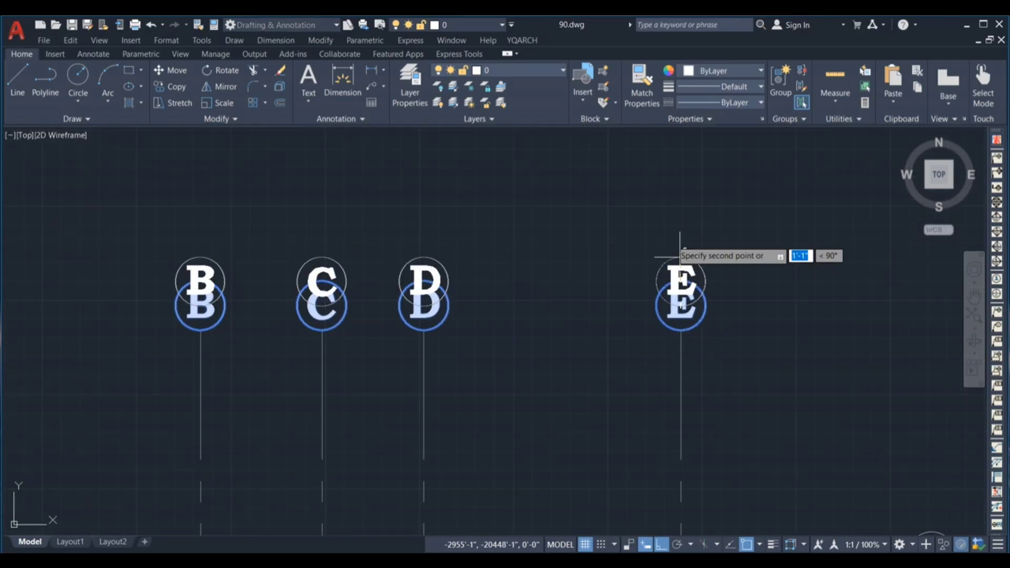
pyautogui.scroll(-5, 681, 228)
pyautogui.scroll(4, 664, 394)
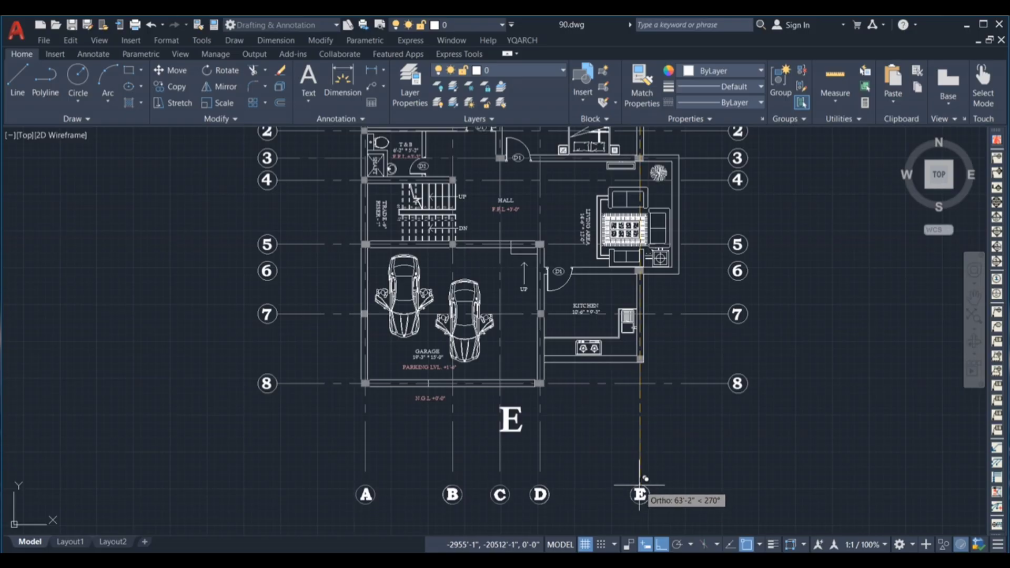
pyautogui.scroll(-2, 521, 425)
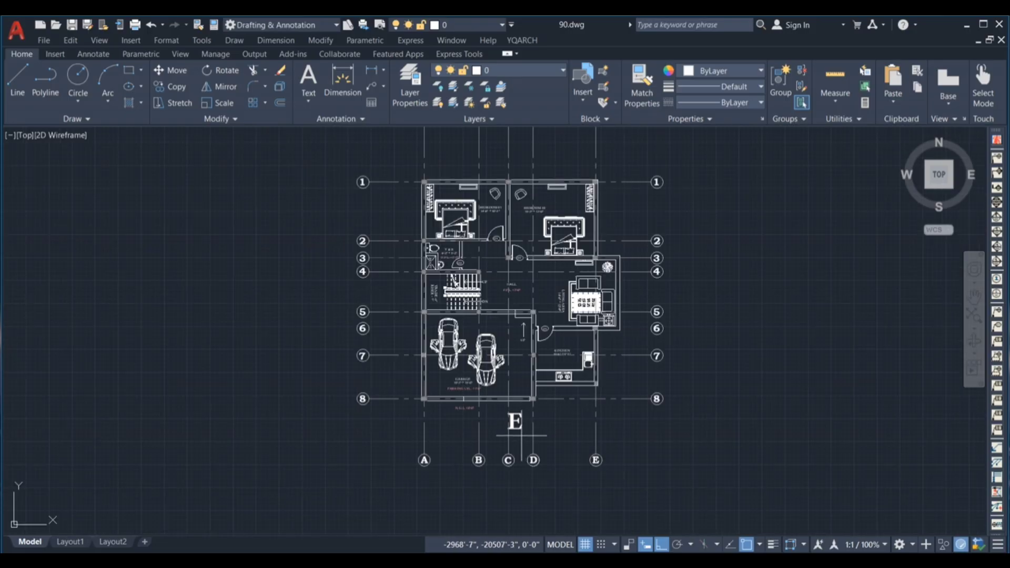
pyautogui.scroll(-2, 548, 446)
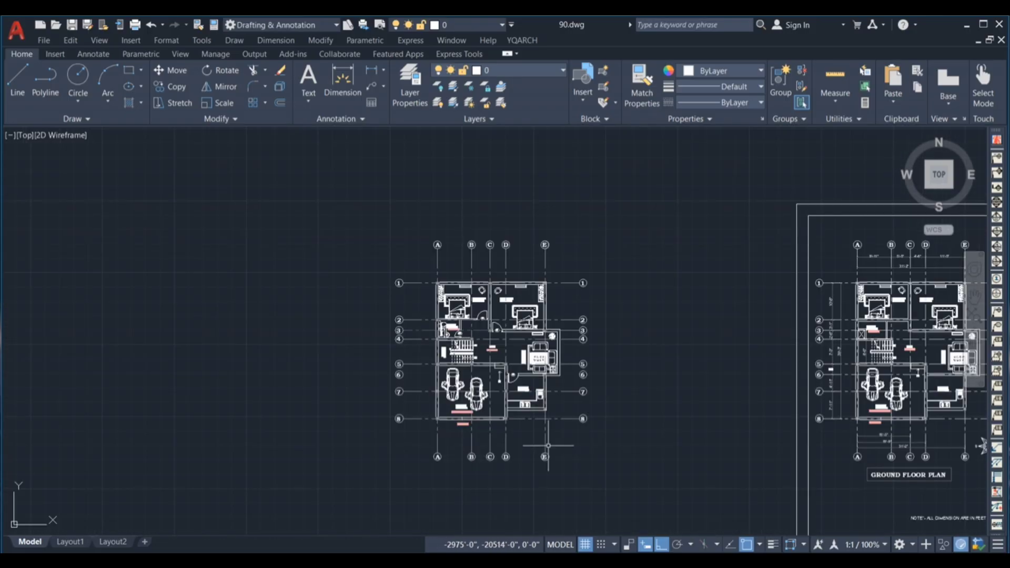
# Step: Dimension the spacing between grid lines A and B, with the dimension line just below the upper bubbles
pyautogui.scroll(2, 586, 403)
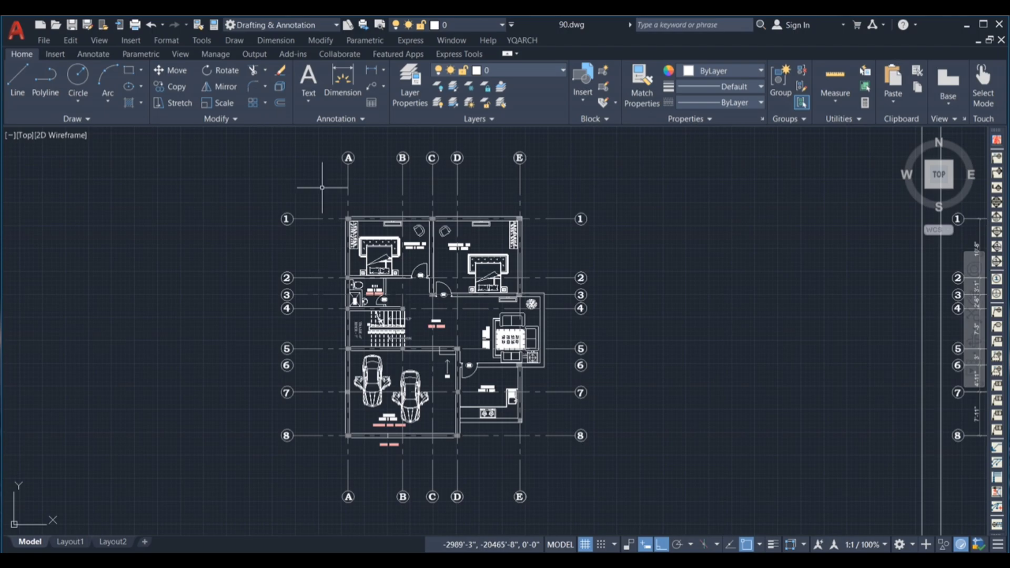
pyautogui.click(342, 84)
pyautogui.scroll(4, 346, 150)
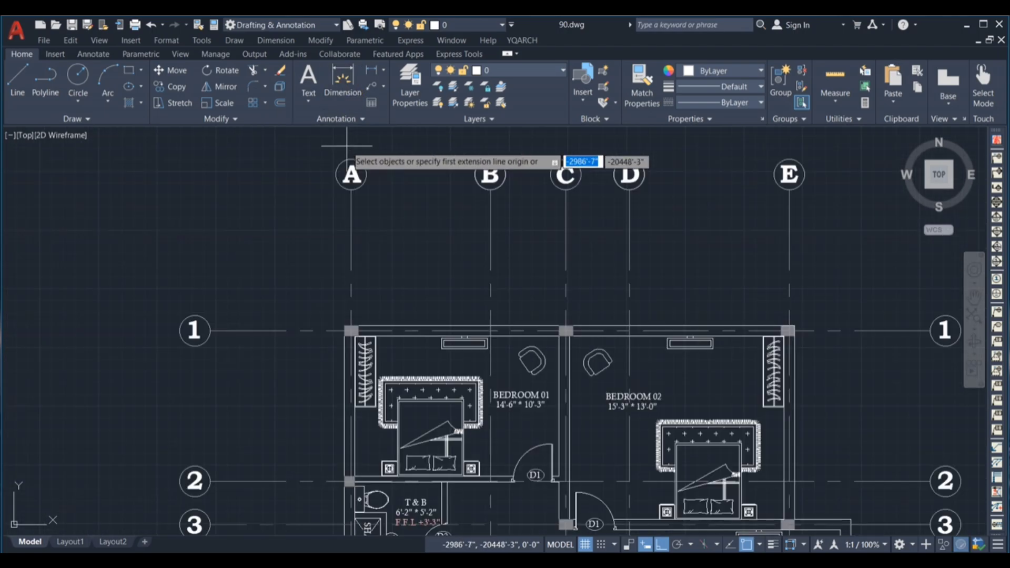
pyautogui.click(352, 189)
pyautogui.scroll(5, 490, 197)
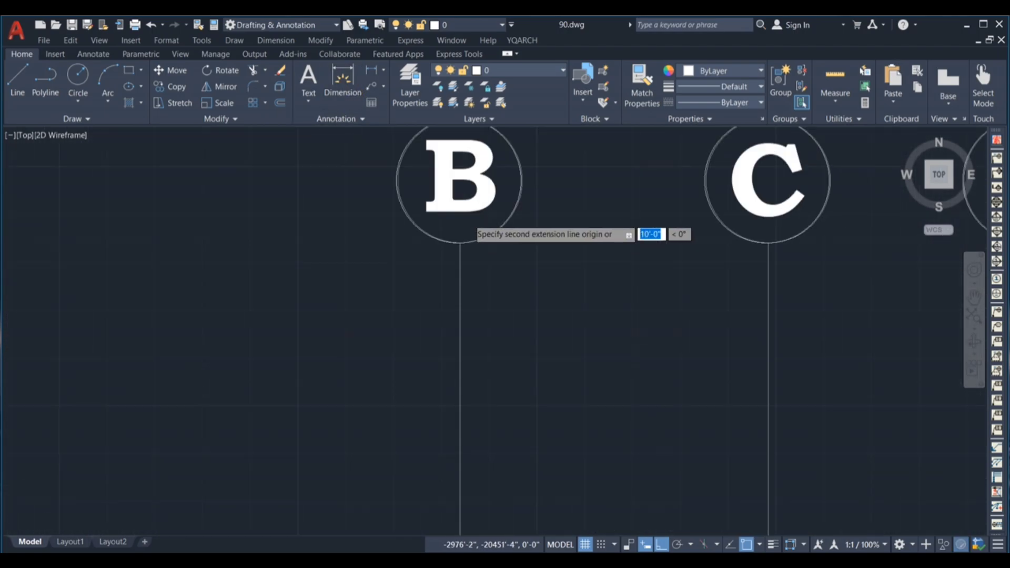
pyautogui.click(444, 291)
pyautogui.scroll(-5, 501, 240)
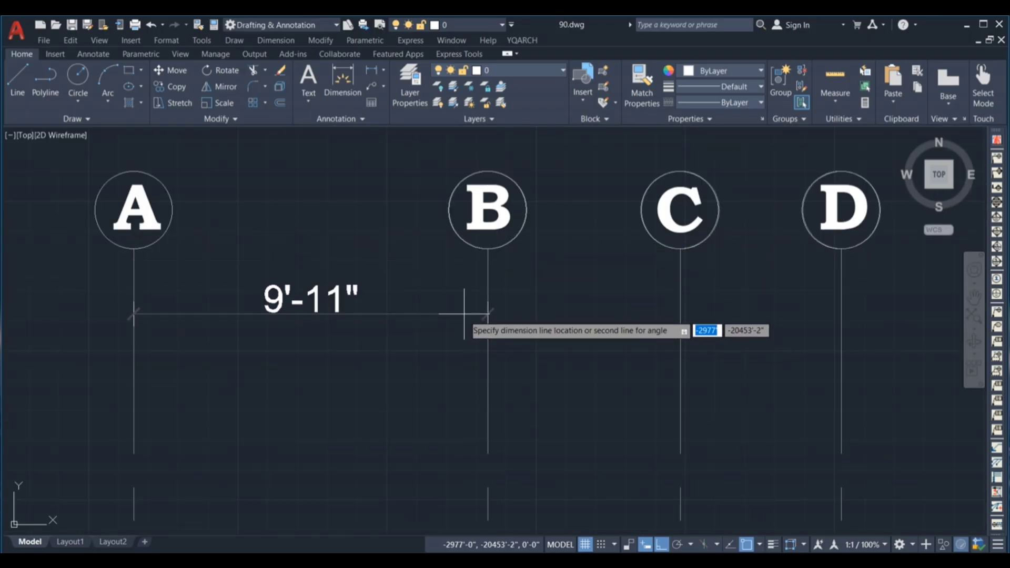
pyautogui.click(465, 329)
pyautogui.scroll(-2, 428, 357)
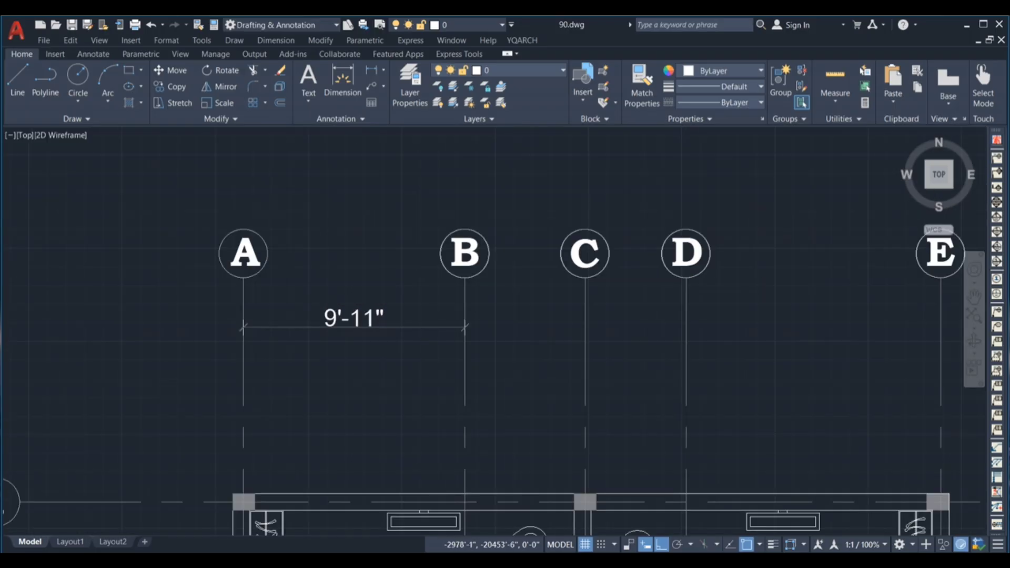
# Step: Continue the A–B dimension along the same line to grid lines C, D and E
pyautogui.scroll(-4, 431, 332)
pyautogui.scroll(2, 444, 334)
pyautogui.click(428, 341)
pyautogui.click(417, 322)
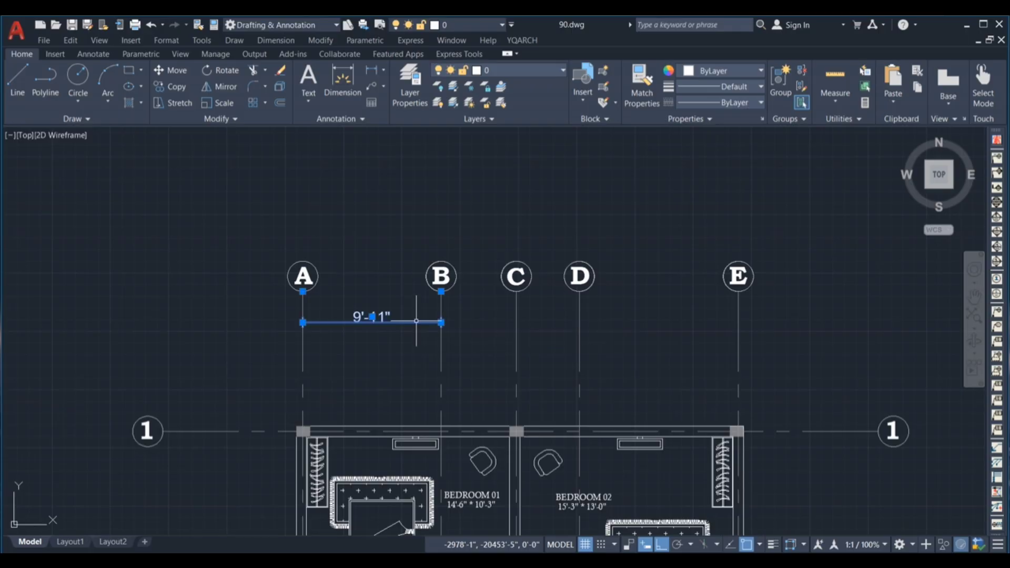
pyautogui.moveTo(440, 322)
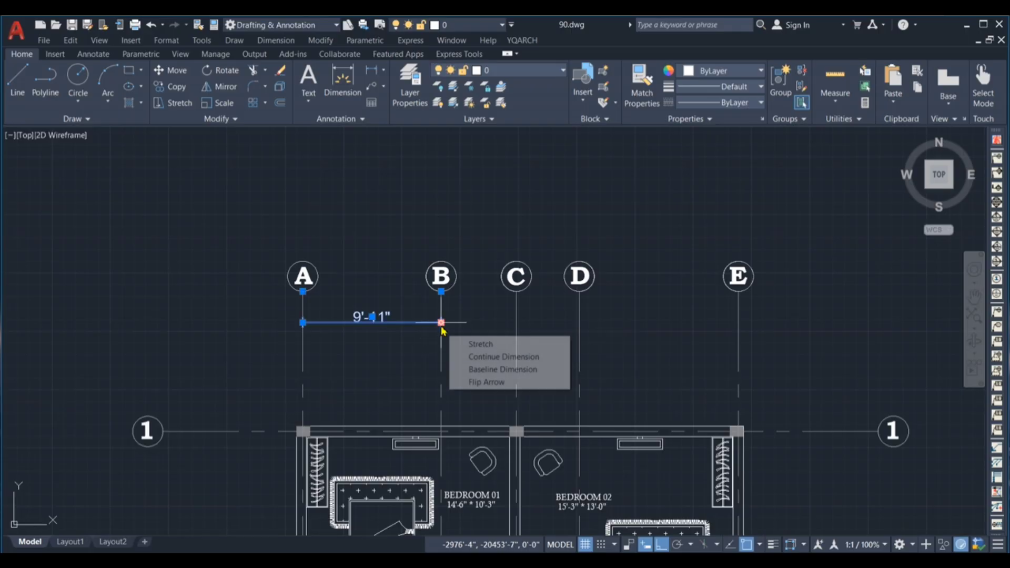
pyautogui.click(480, 354)
pyautogui.click(516, 322)
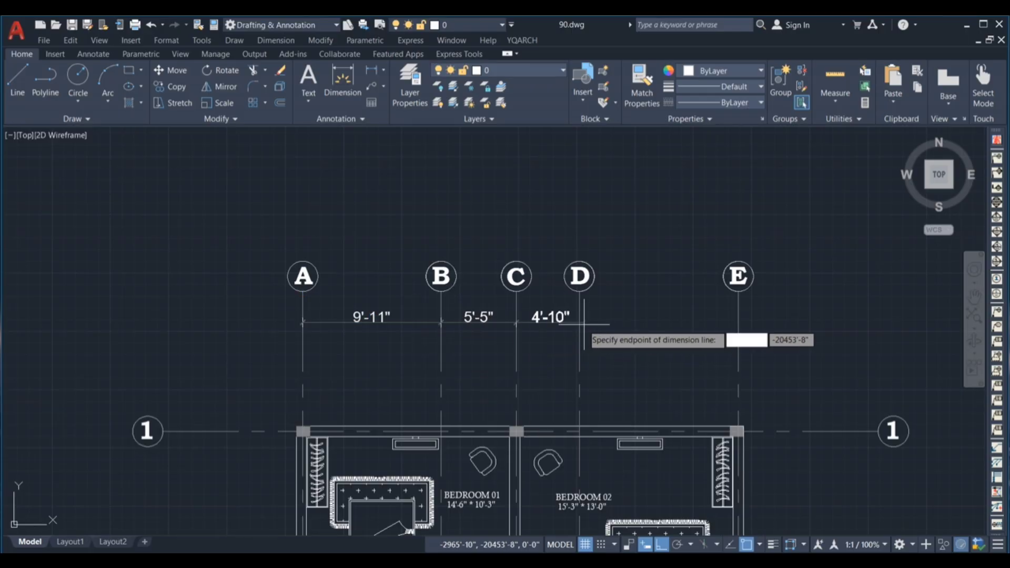
pyautogui.click(579, 322)
pyautogui.click(738, 322)
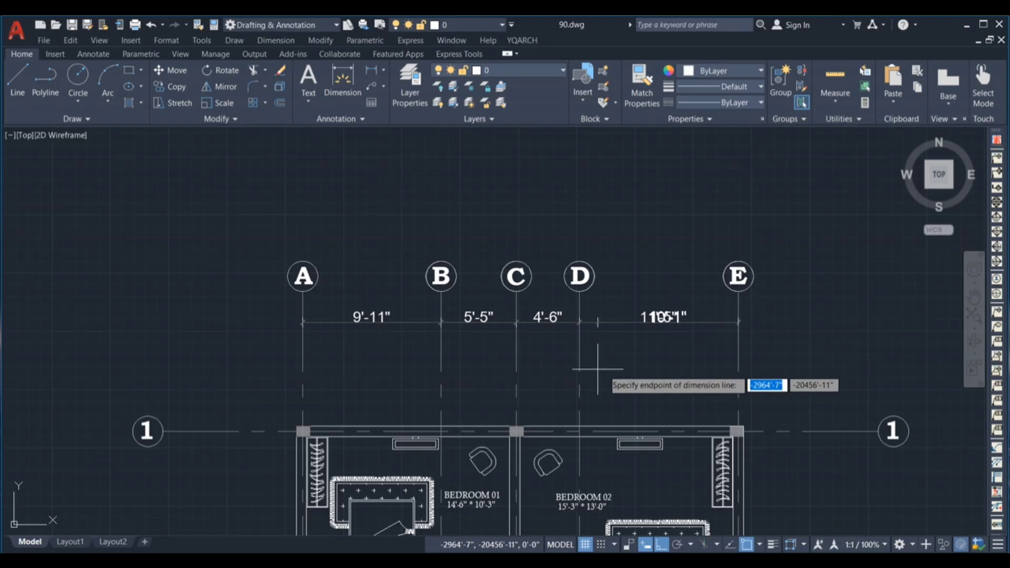
pyautogui.press('Escape')
# Step: Add an overall dimension from grid line A to E below the upper dimension chain
pyautogui.click(343, 84)
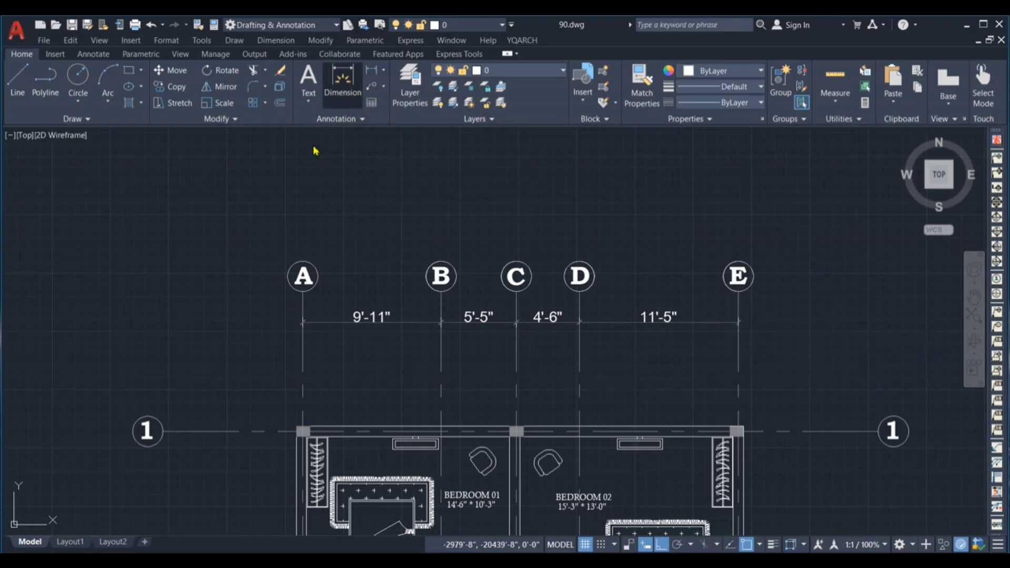
pyautogui.click(302, 291)
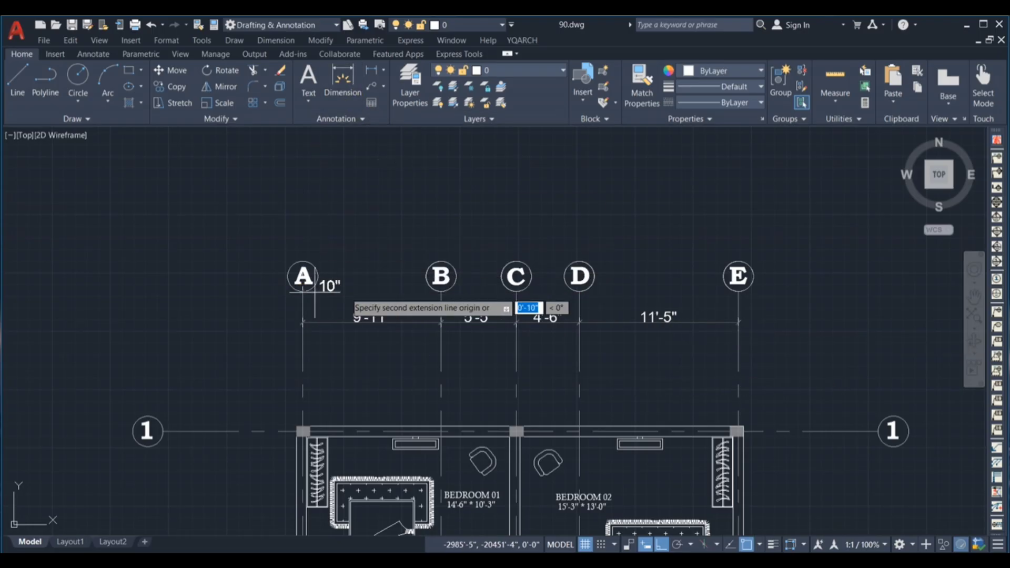
pyautogui.click(738, 289)
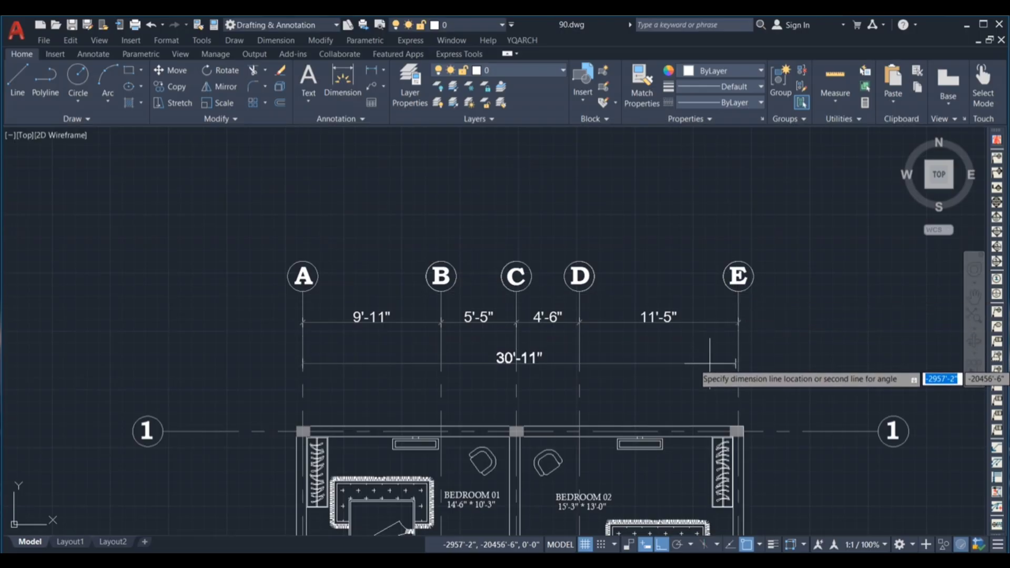
pyautogui.click(709, 362)
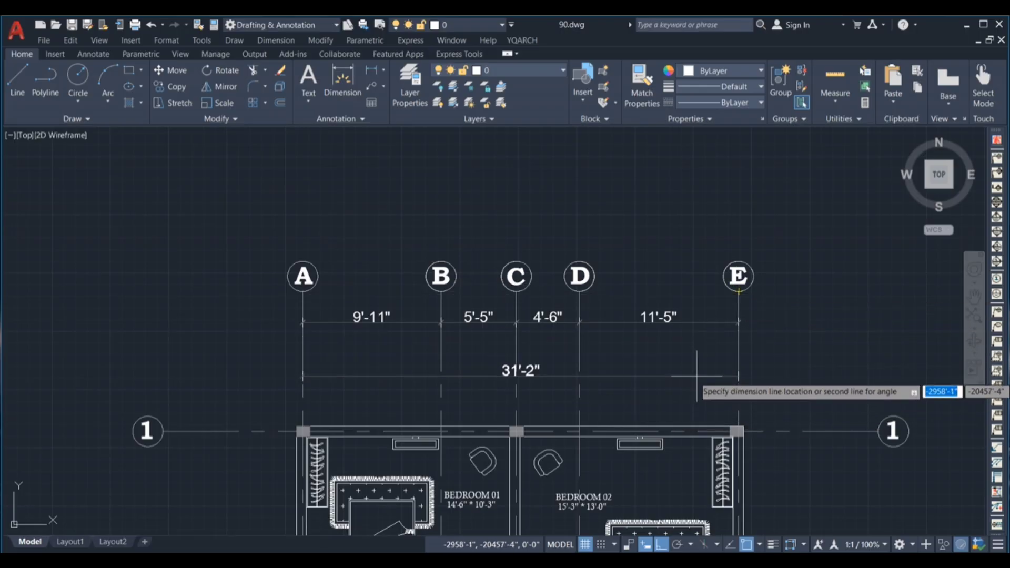
pyautogui.click(695, 372)
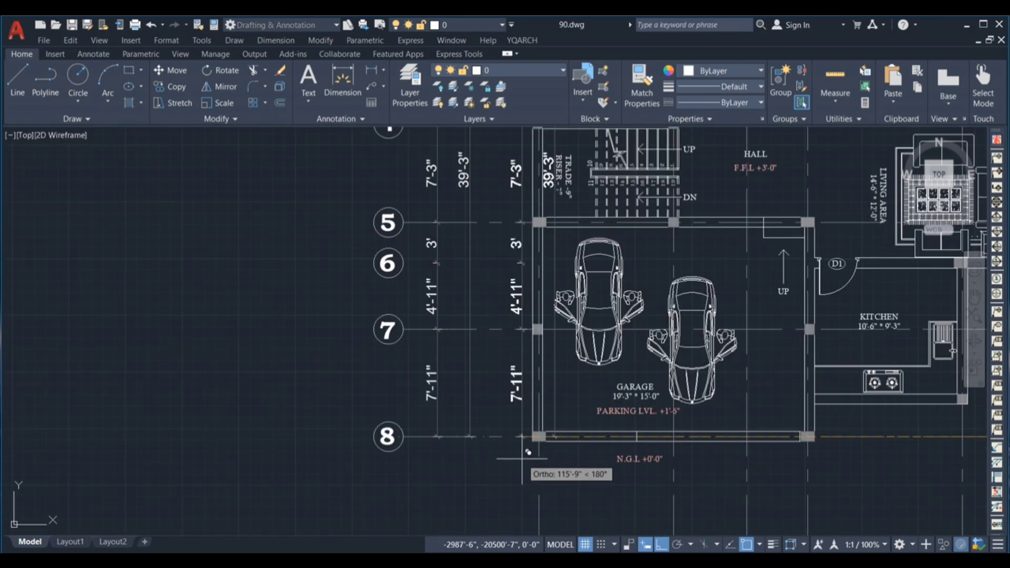
# Step: Add an overall dimension from grid line A to E just above the lower row of bubbles
pyautogui.scroll(-4, 483, 447)
pyautogui.scroll(3, 448, 381)
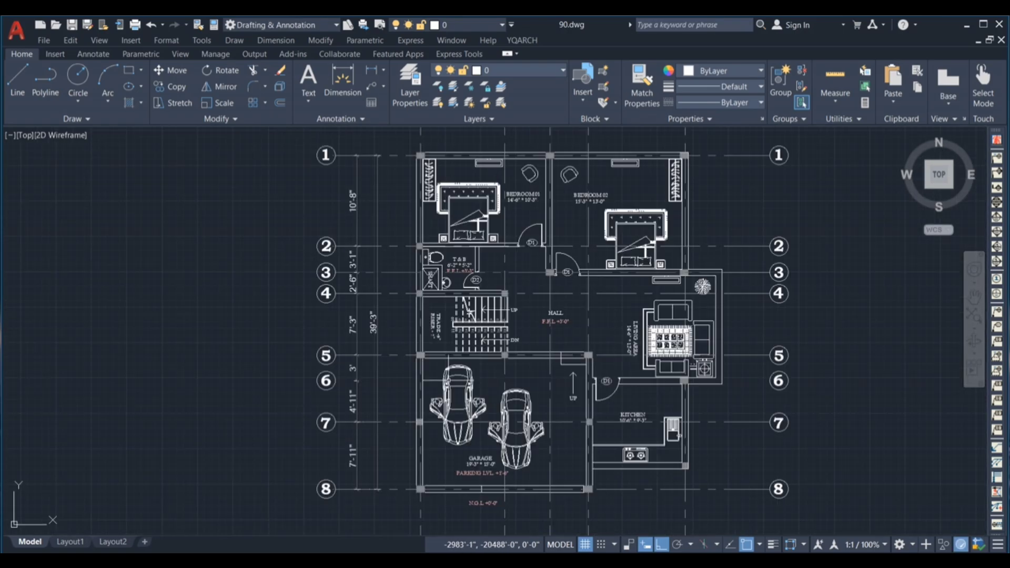
pyautogui.scroll(4, 365, 233)
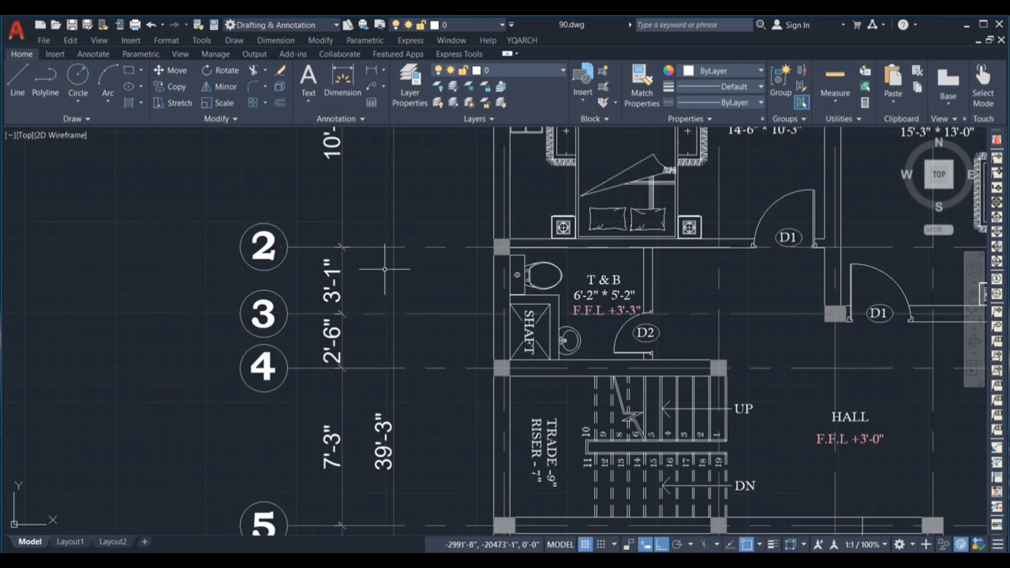
pyautogui.scroll(4, 385, 269)
pyautogui.scroll(-10, 354, 255)
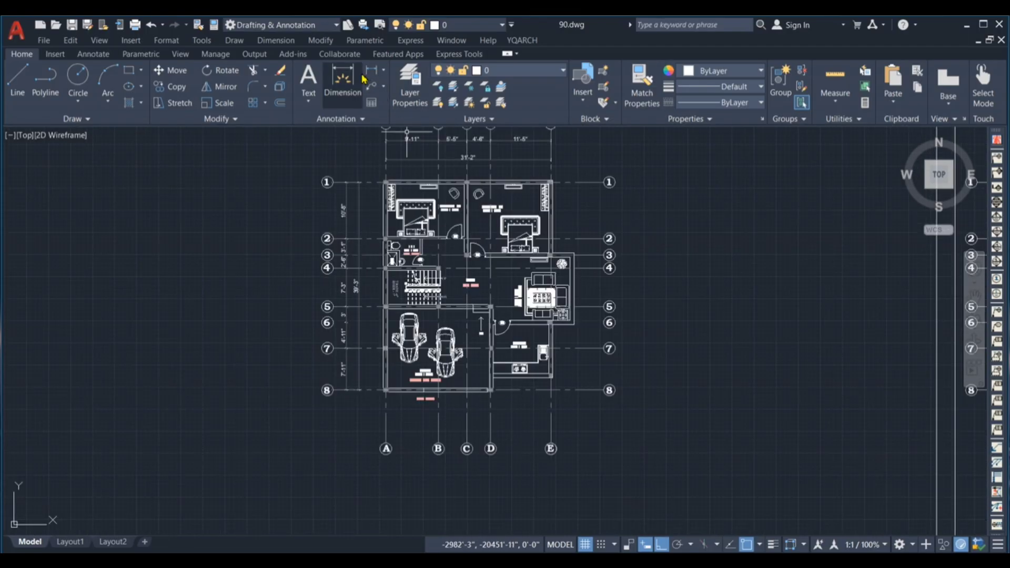
pyautogui.click(347, 85)
pyautogui.scroll(5, 493, 448)
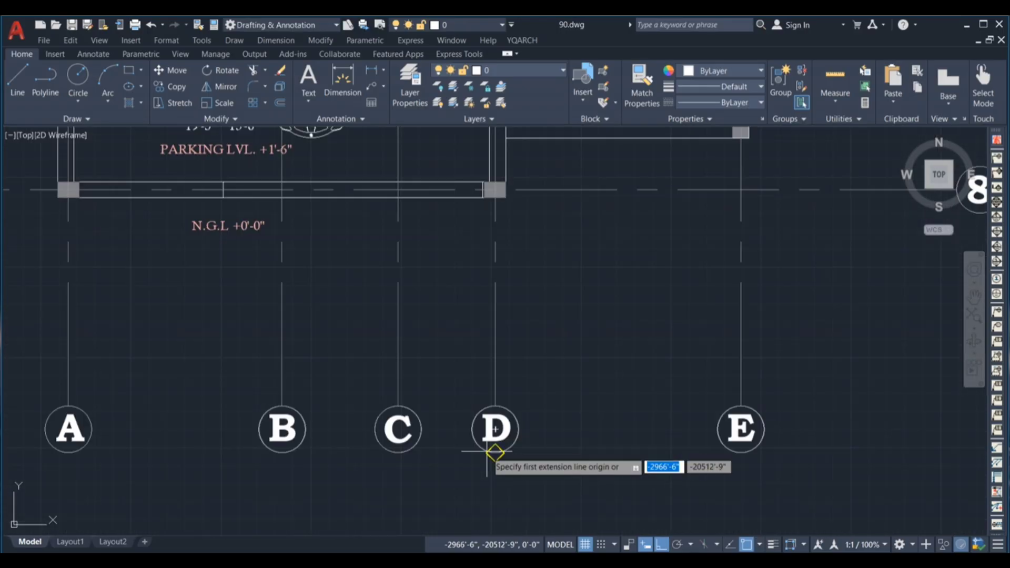
pyautogui.click(68, 405)
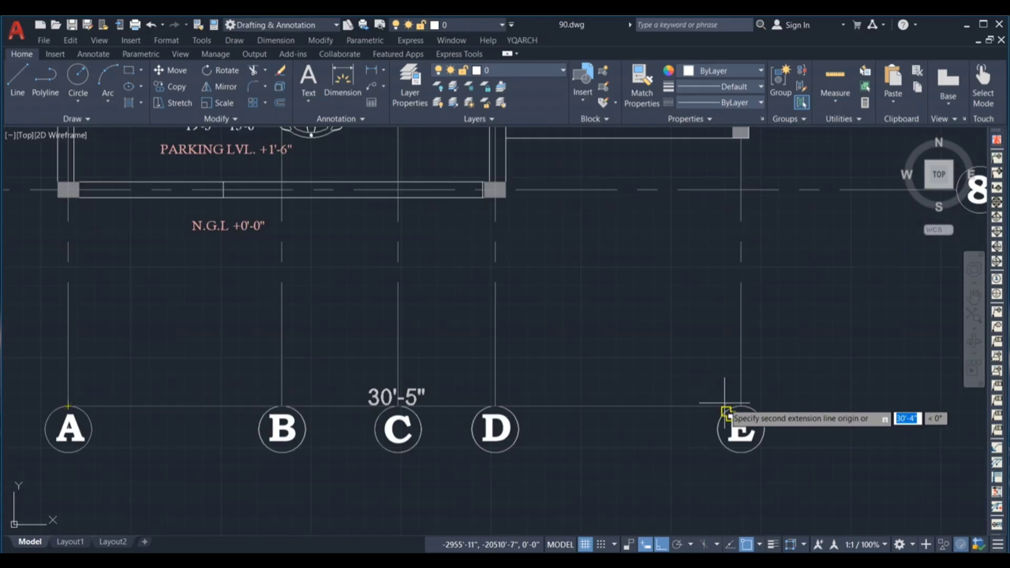
pyautogui.click(740, 406)
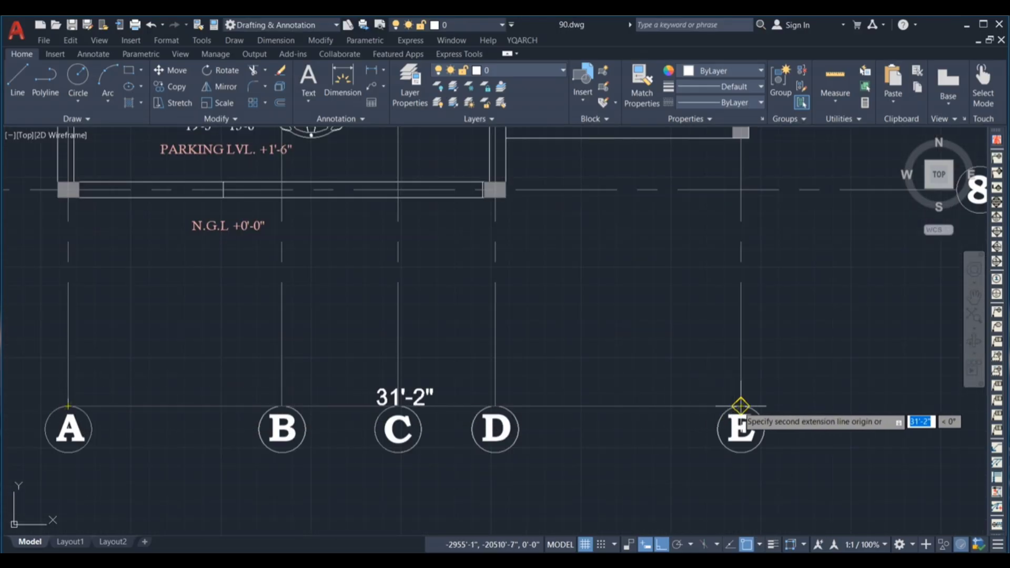
pyautogui.click(721, 374)
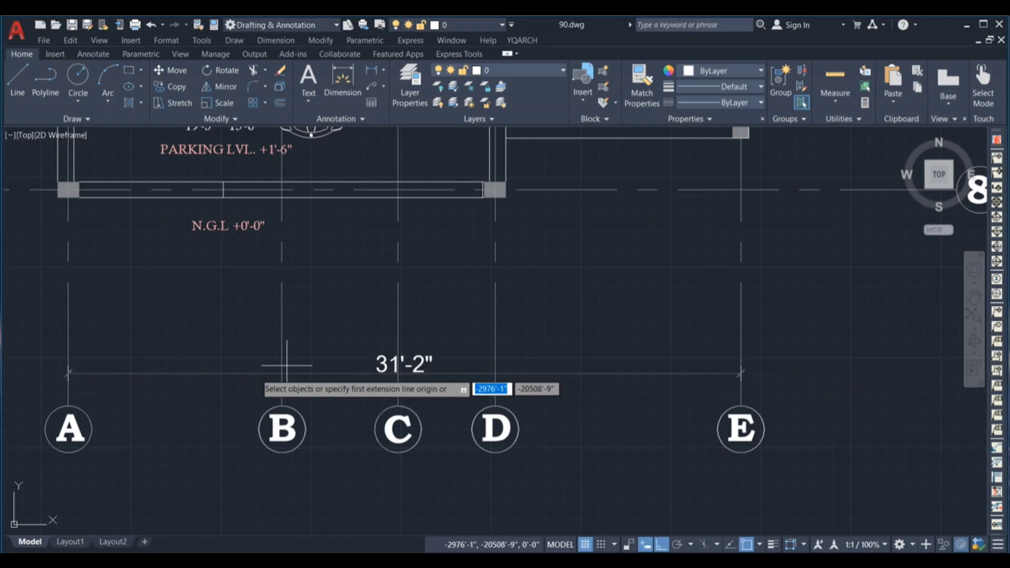
# Step: Dimension grid line A to D and A to C, stacking both dimension lines above the lower overall dimension
pyautogui.click(68, 406)
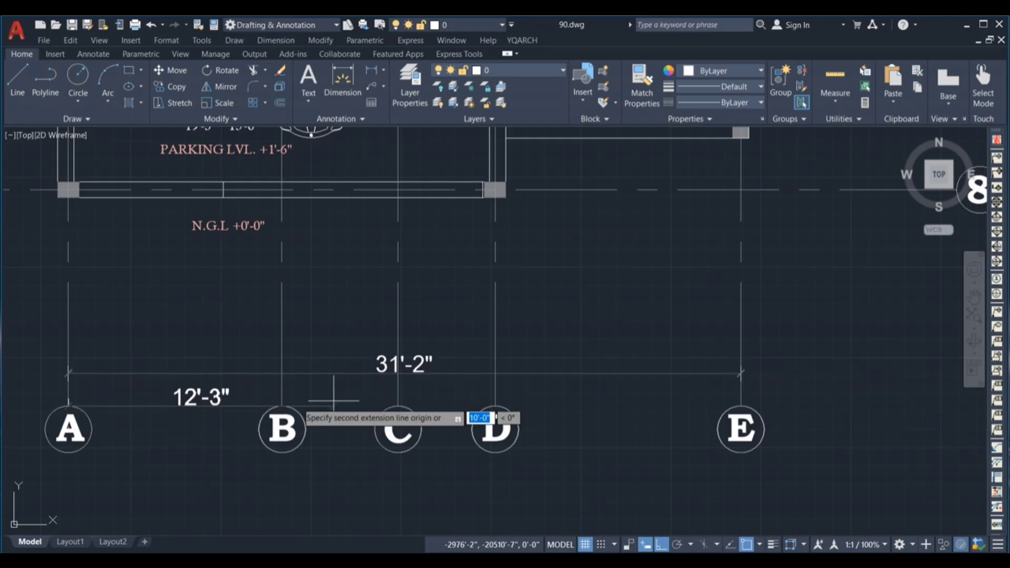
pyautogui.click(495, 406)
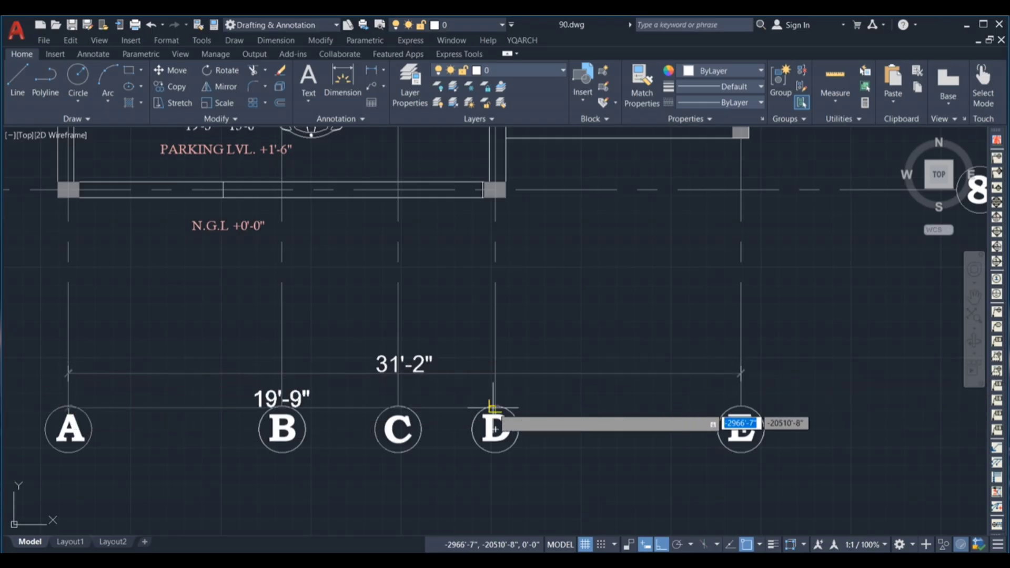
pyautogui.click(487, 327)
pyautogui.click(68, 406)
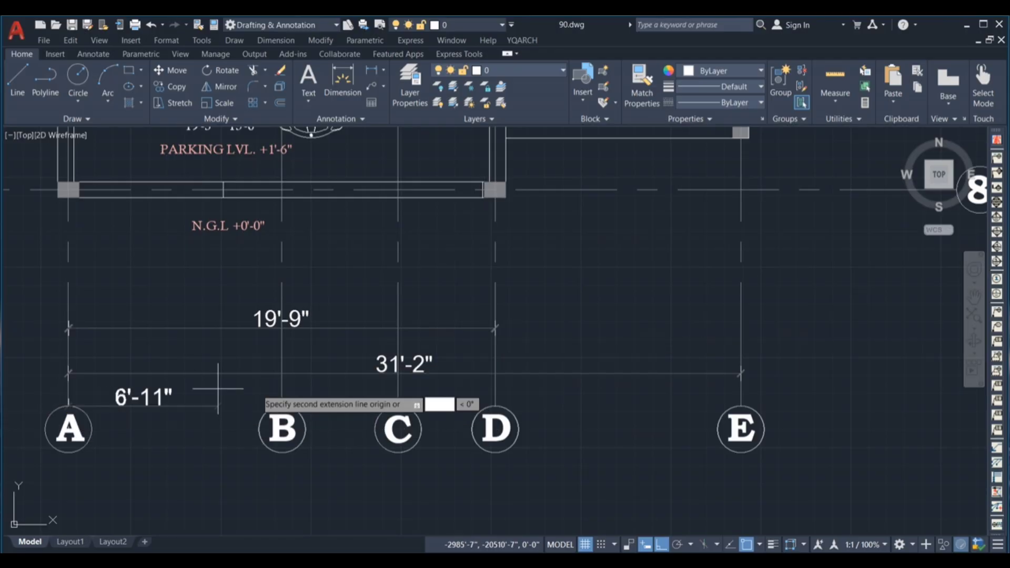
pyautogui.click(398, 407)
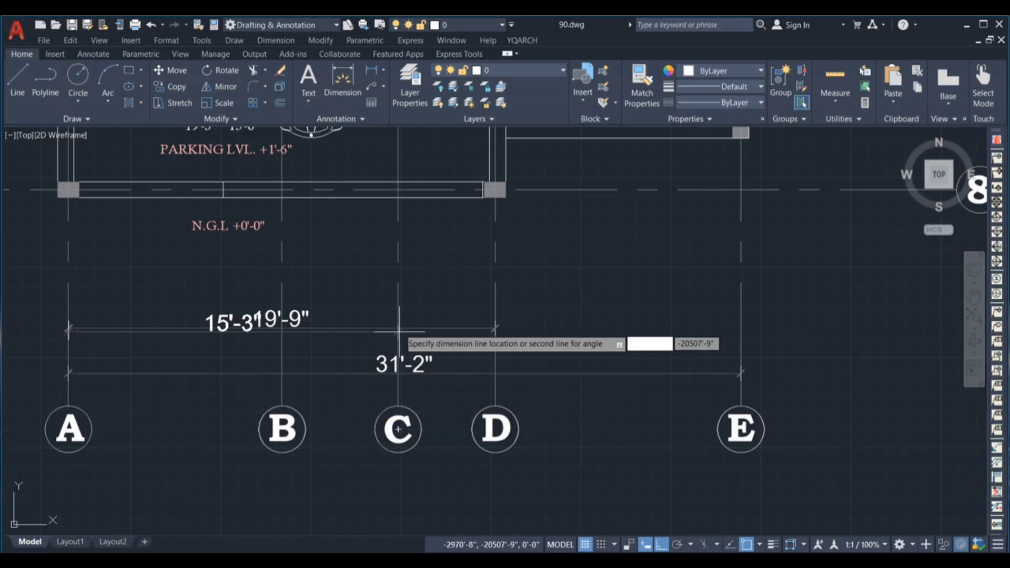
pyautogui.click(407, 281)
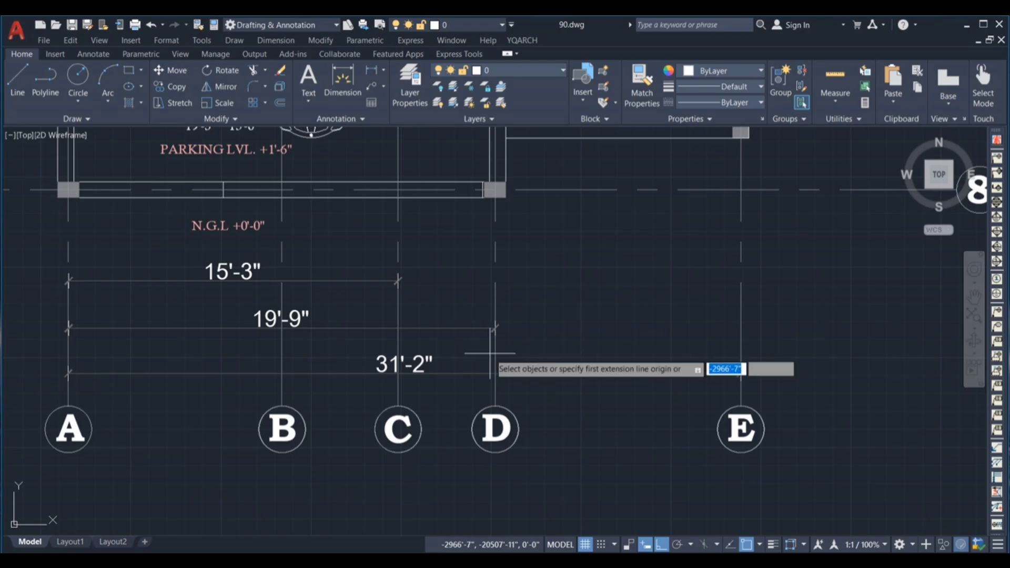
# Step: Shift the text of the lower overall A–E dimension sideways so it sits clear of grid line C
pyautogui.scroll(4, 353, 347)
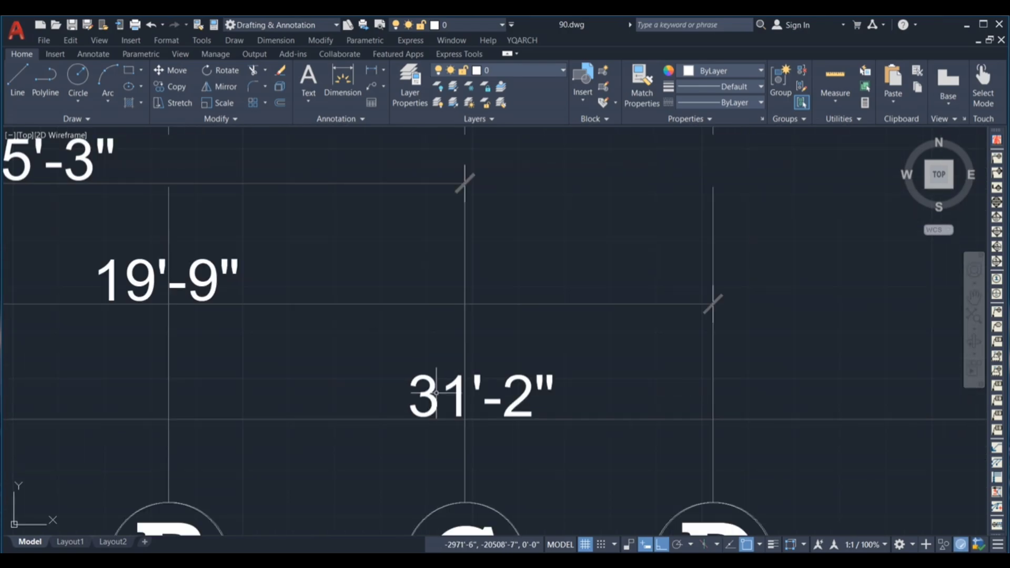
pyautogui.click(470, 394)
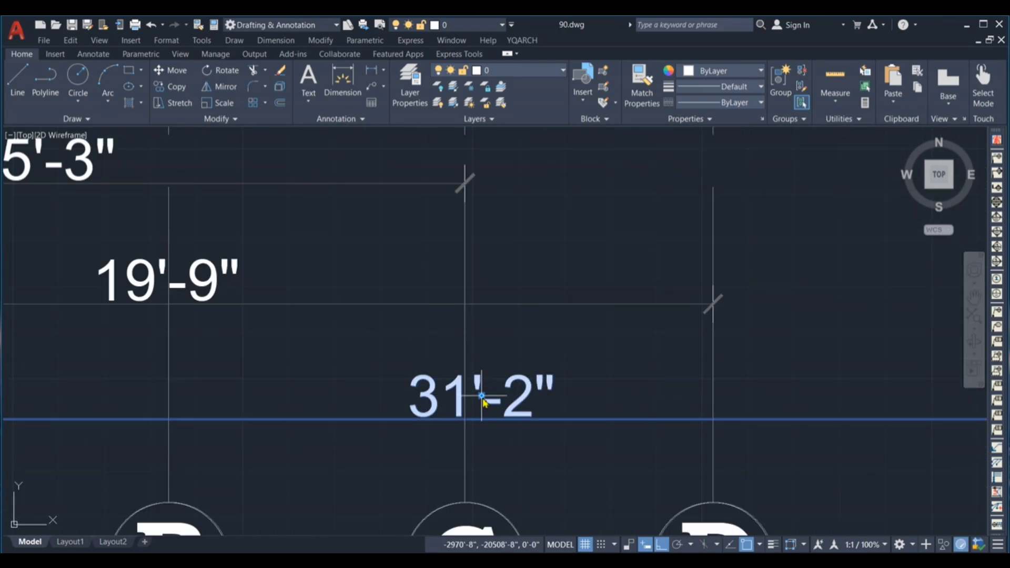
pyautogui.moveTo(482, 397)
pyautogui.click(547, 444)
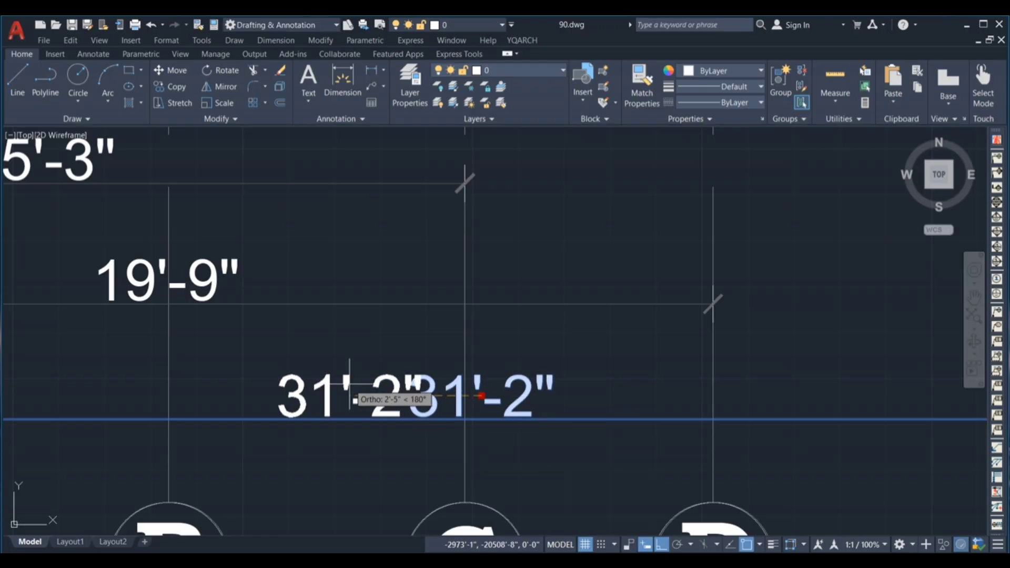
pyautogui.click(384, 395)
pyautogui.scroll(-2, 526, 406)
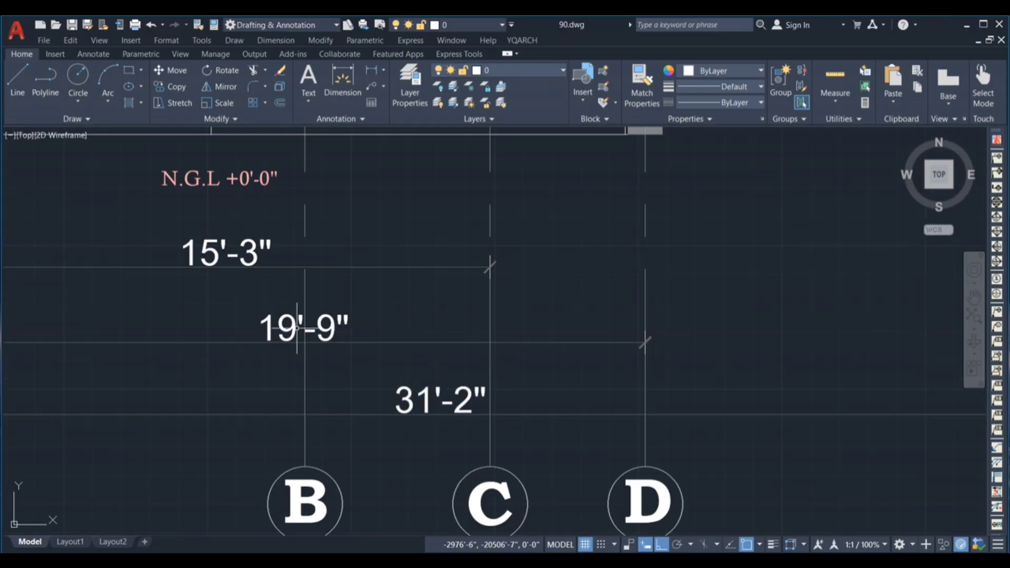
# Step: Copy the framed GROUND FLOOR PLAN title and the compass symbol from the finished sheet to below the newly dimensioned plan
pyautogui.scroll(-4, 402, 367)
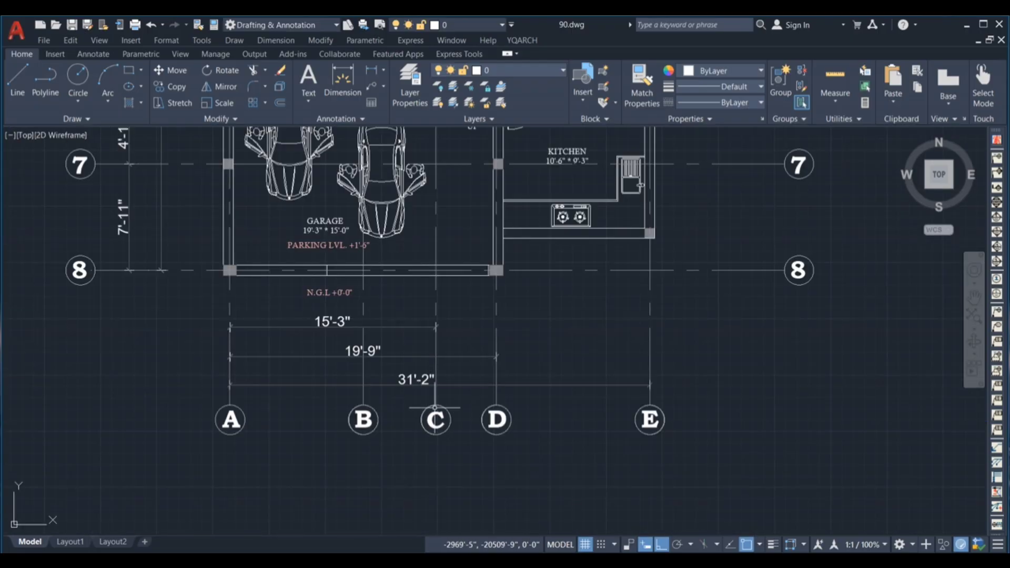
pyautogui.scroll(-4, 434, 407)
pyautogui.scroll(-2, 501, 369)
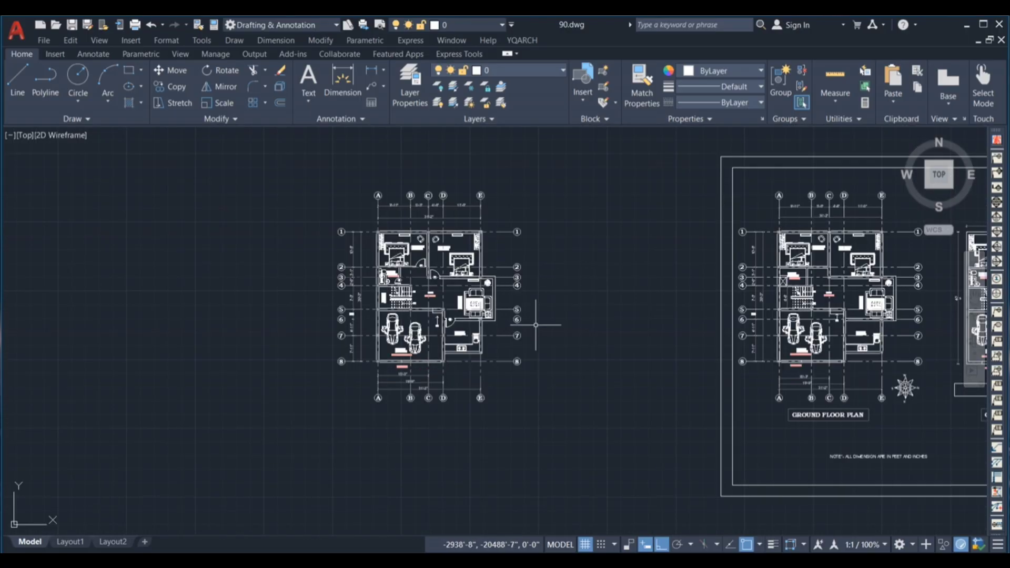
pyautogui.scroll(2, 540, 252)
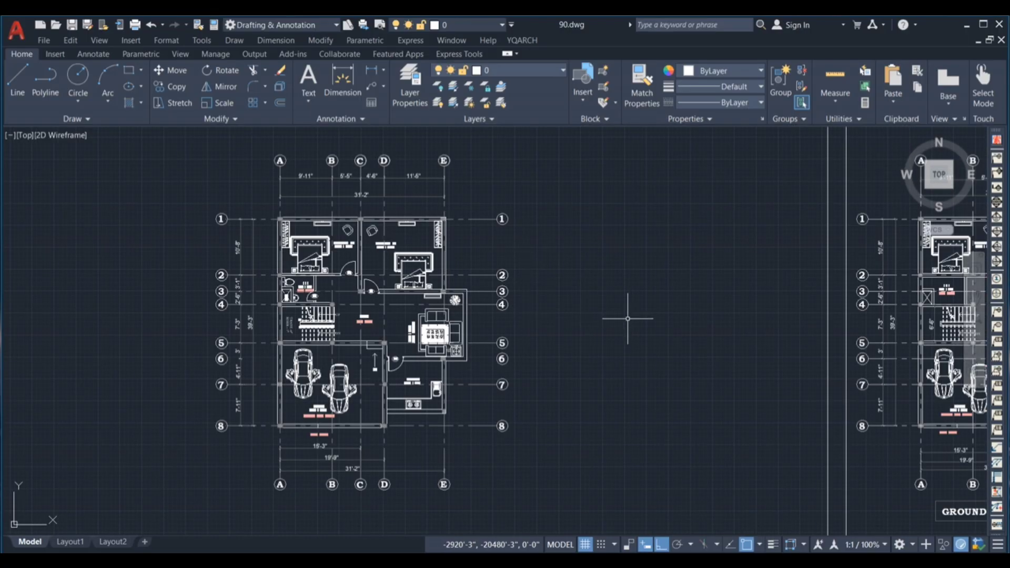
pyautogui.scroll(-2, 359, 281)
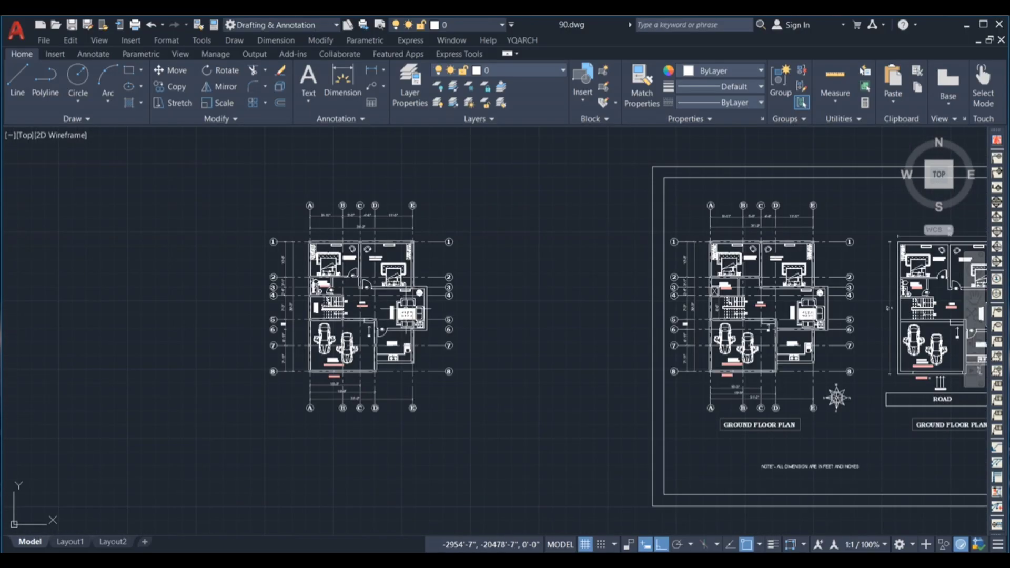
pyautogui.scroll(5, 775, 413)
pyautogui.click(773, 428)
pyautogui.click(642, 342)
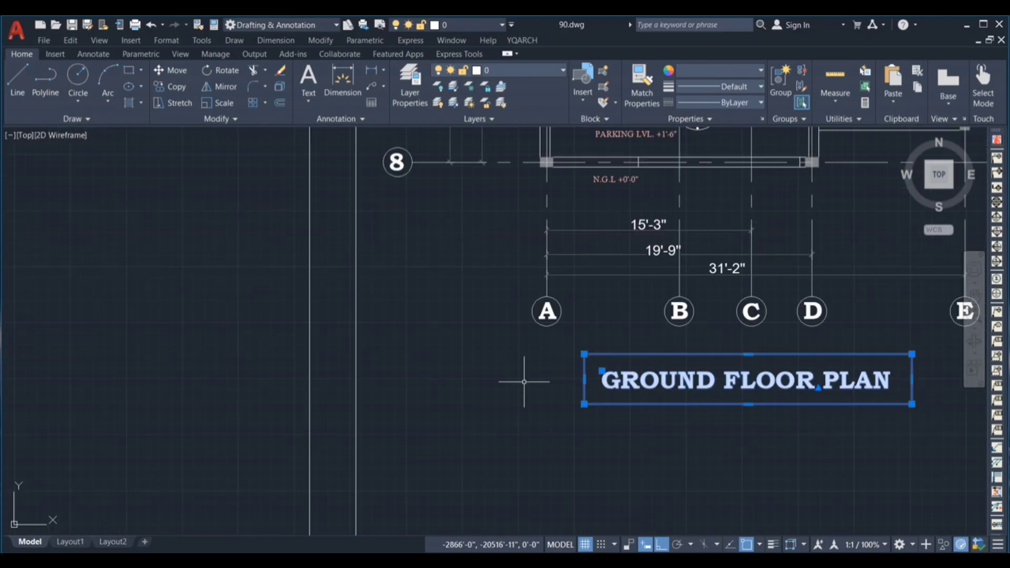
pyautogui.scroll(-4, 523, 382)
pyautogui.click(768, 376)
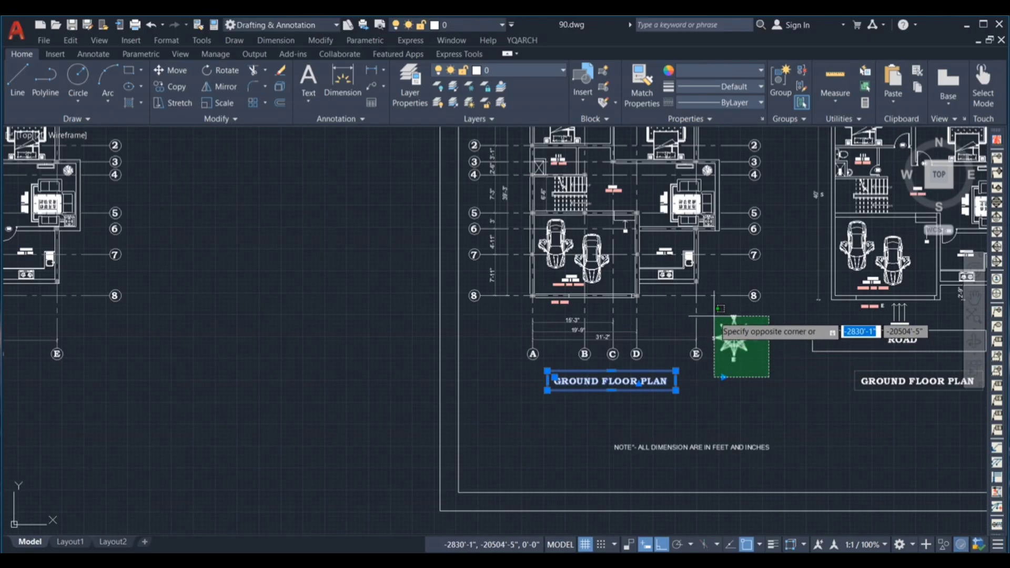
pyautogui.click(712, 324)
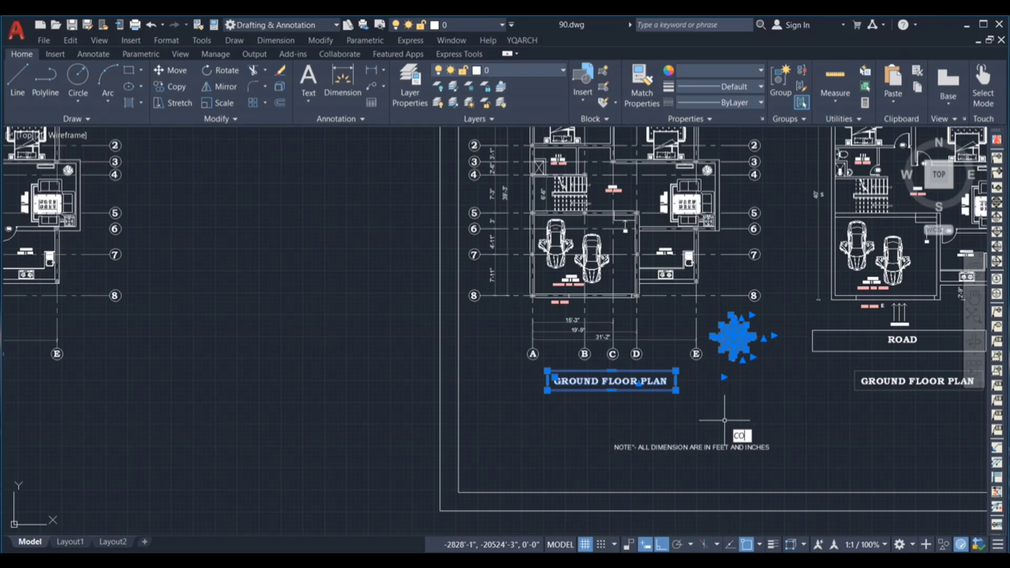
pyautogui.press('Return')
pyautogui.click(732, 336)
pyautogui.scroll(-6, 730, 368)
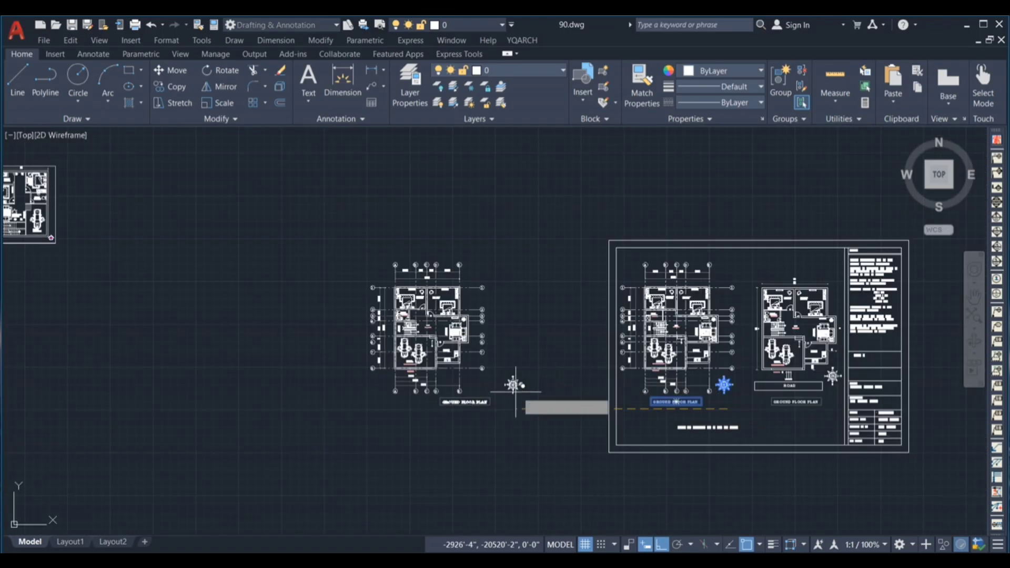
pyautogui.scroll(4, 514, 384)
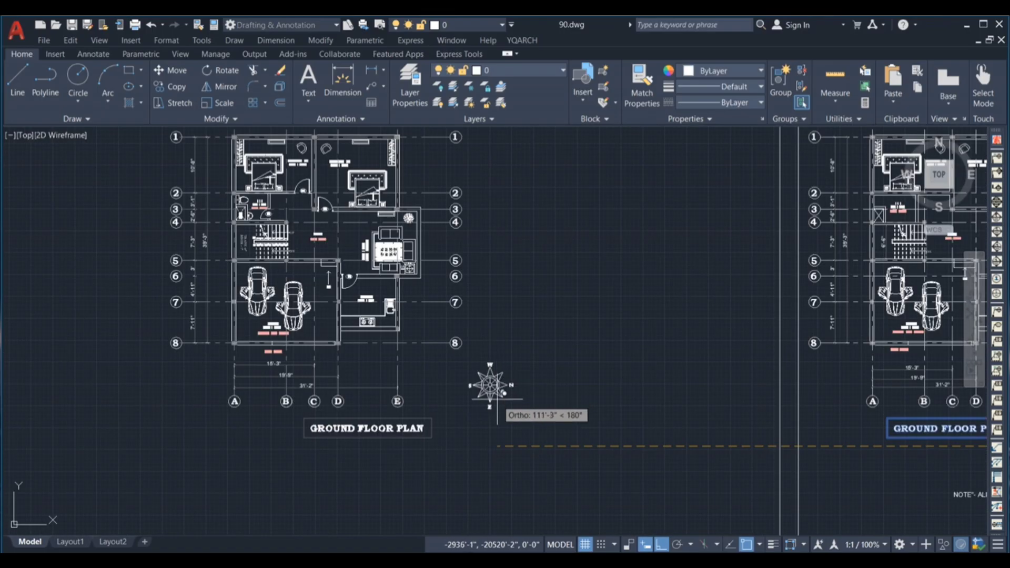
pyautogui.click(440, 410)
pyautogui.press('Escape')
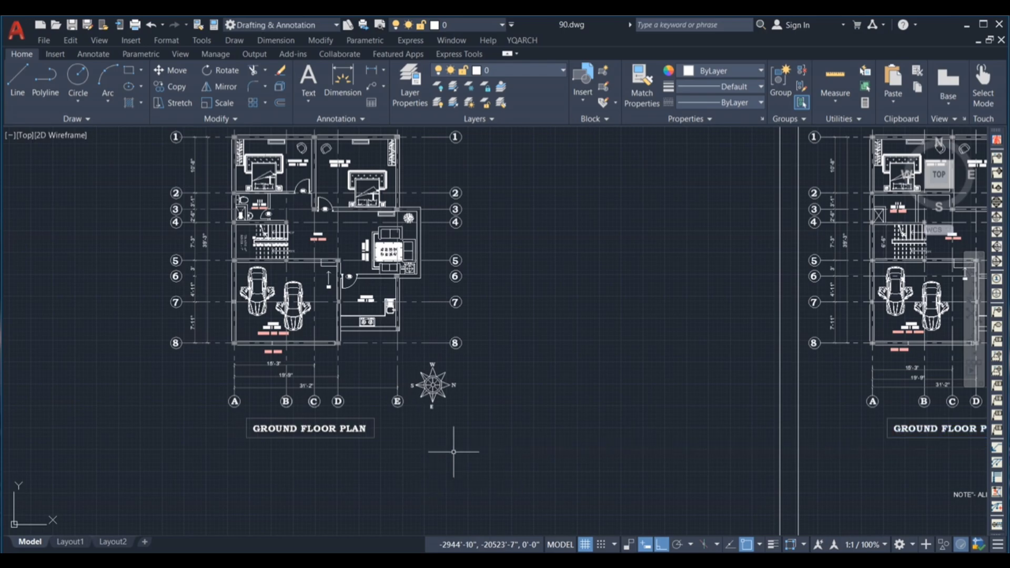
# Step: Draw a rectangular border about 64'-9" wide and 78'-2" high around the dimensioned plan, its title and compass
pyautogui.scroll(-2, 470, 376)
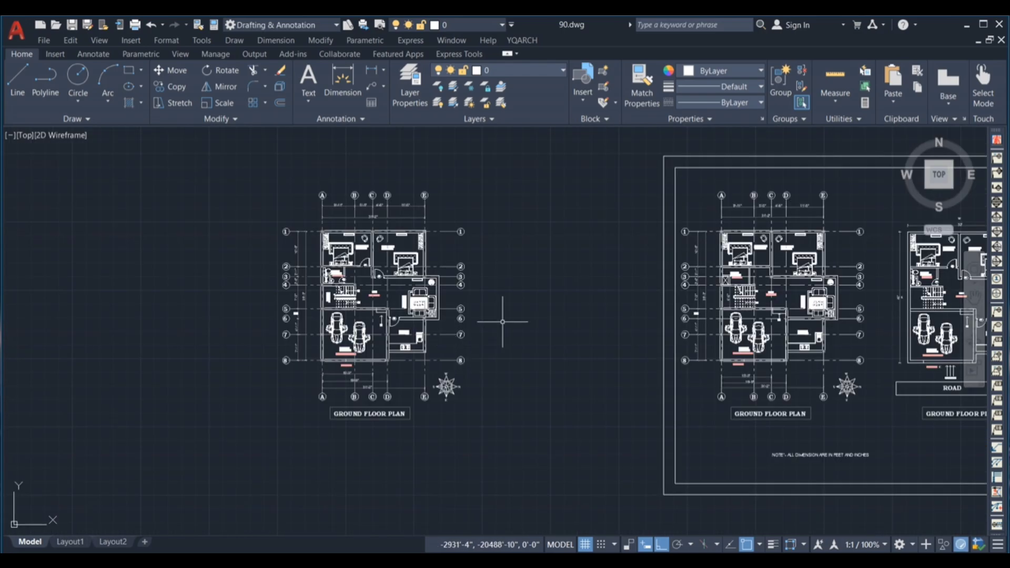
pyautogui.press('Return')
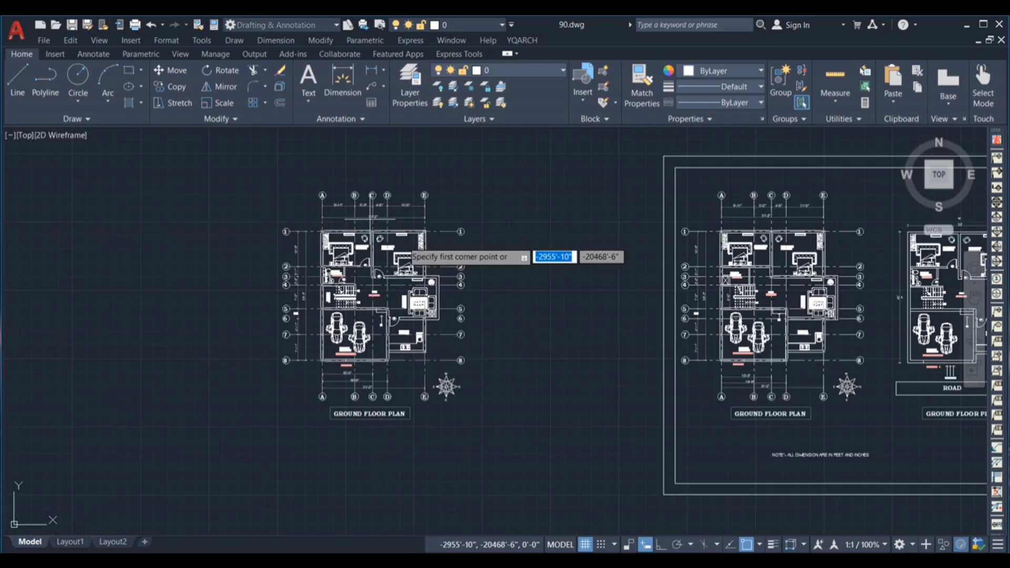
pyautogui.click(273, 170)
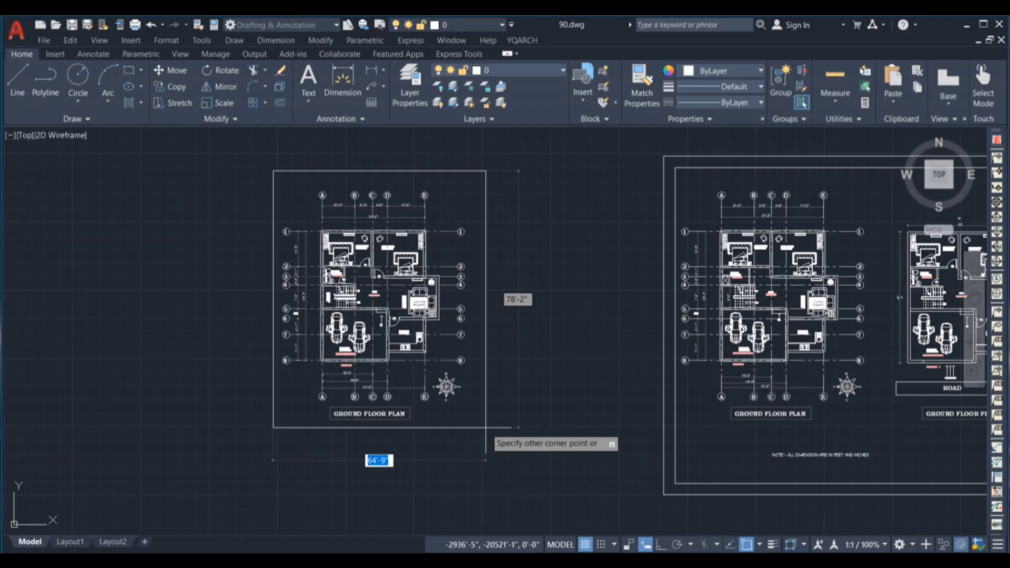
pyautogui.click(485, 427)
pyautogui.scroll(2, 463, 250)
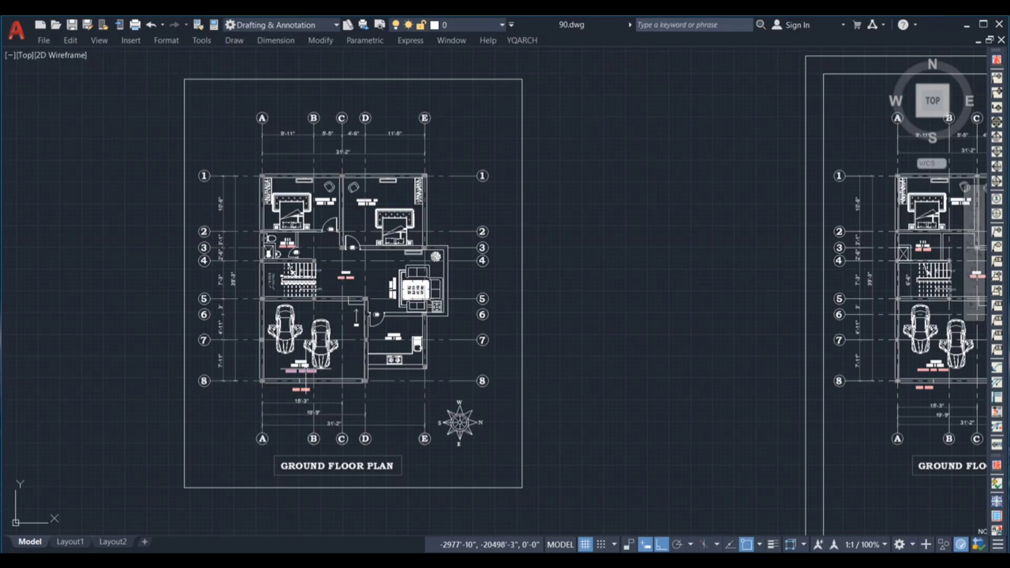
# Step: Examine the finished sheet's border, notes and title block alongside the newly framed plan
pyautogui.scroll(-2, 302, 361)
pyautogui.scroll(-2, 506, 356)
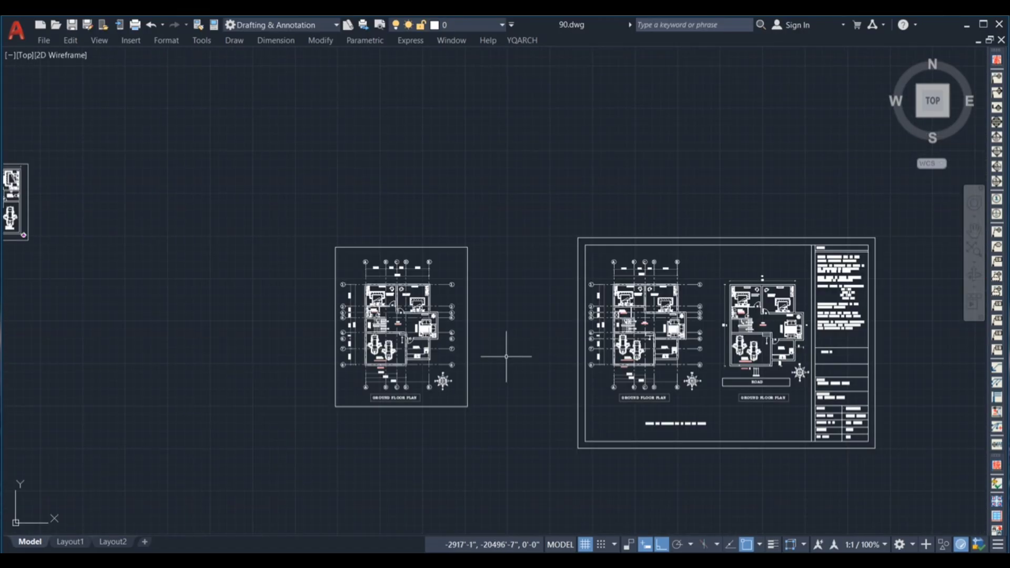
pyautogui.scroll(2, 934, 349)
pyautogui.scroll(2, 869, 382)
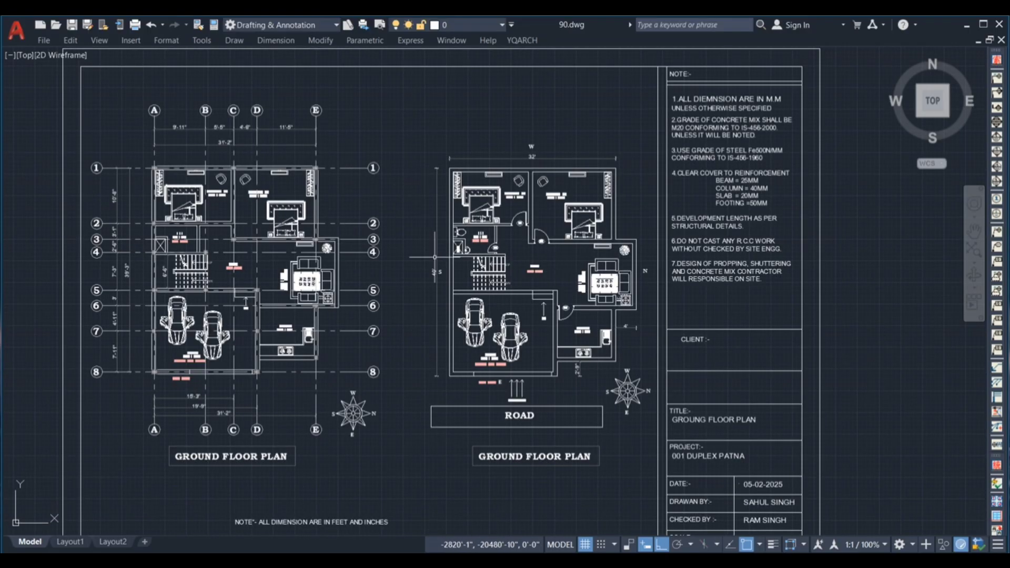
pyautogui.scroll(-2, 519, 287)
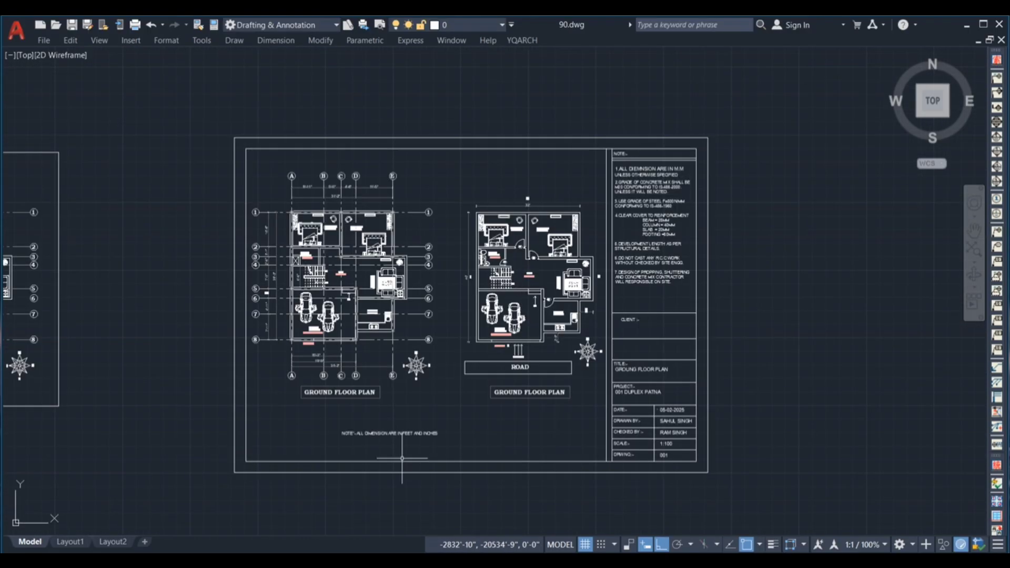
pyautogui.scroll(2, 719, 234)
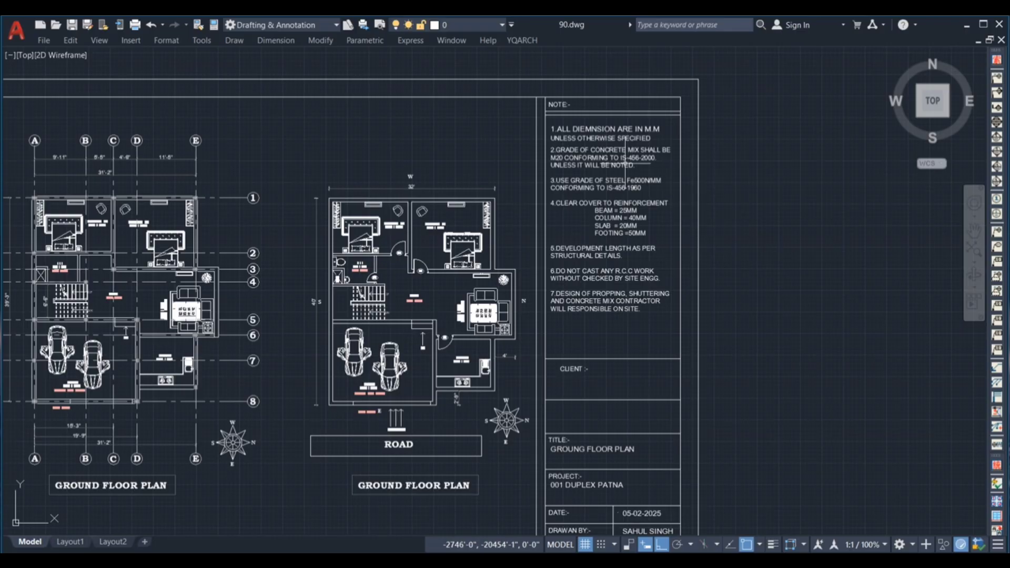
pyautogui.click(721, 135)
pyautogui.click(618, 239)
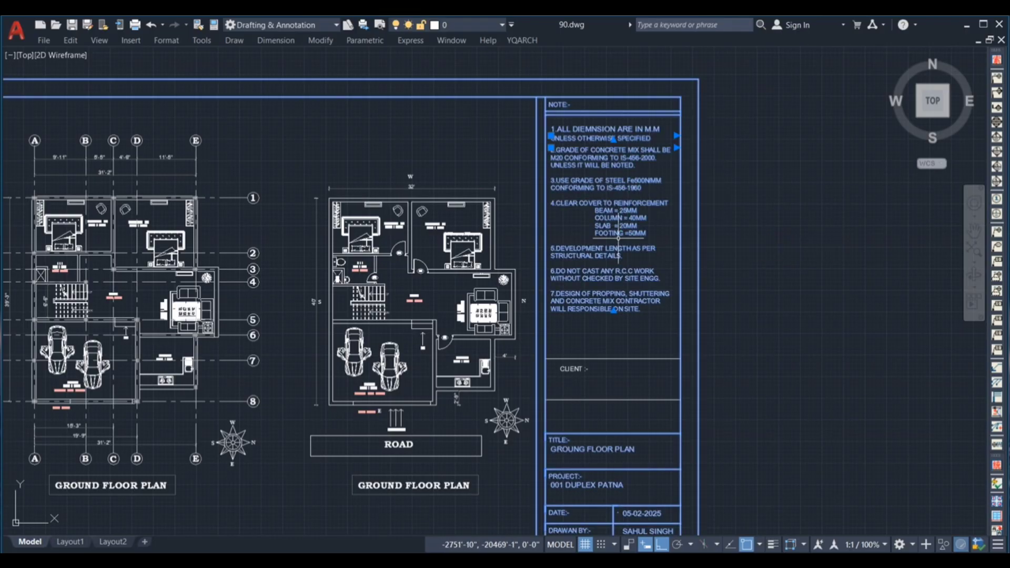
pyautogui.scroll(-2, 649, 170)
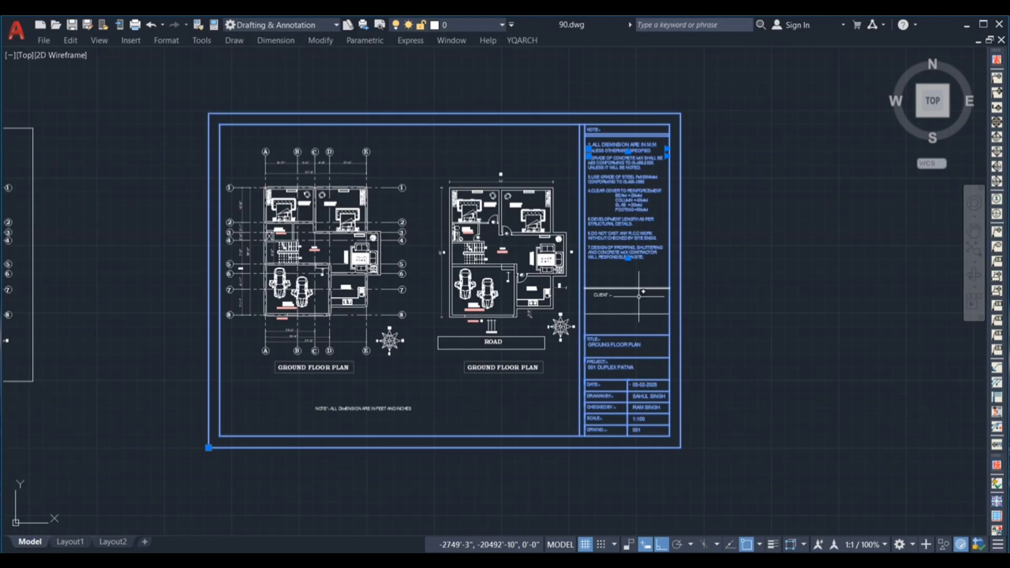
pyautogui.press('Escape')
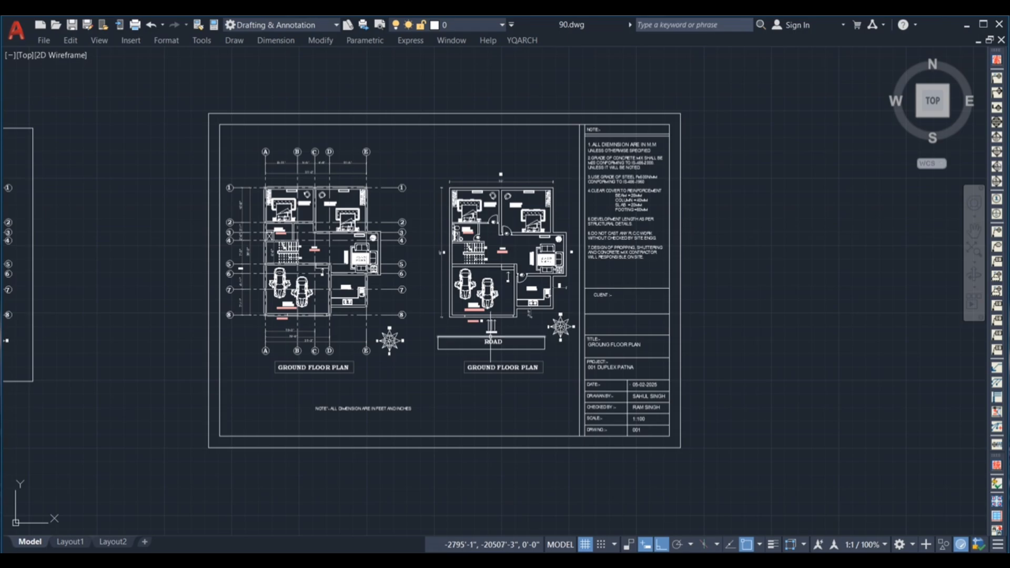
pyautogui.scroll(-2, 518, 295)
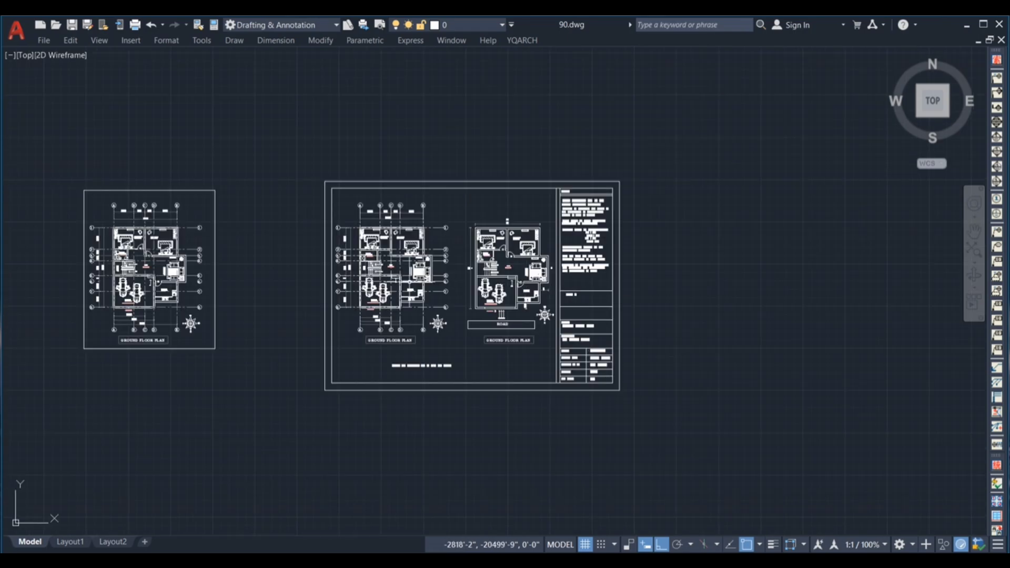
pyautogui.scroll(3, 72, 274)
pyautogui.scroll(3, 76, 258)
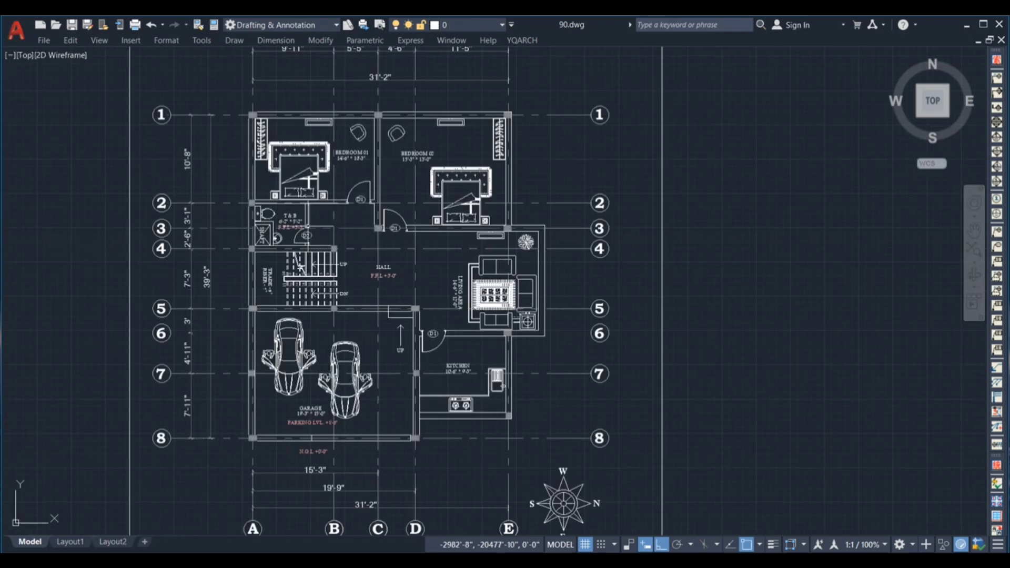